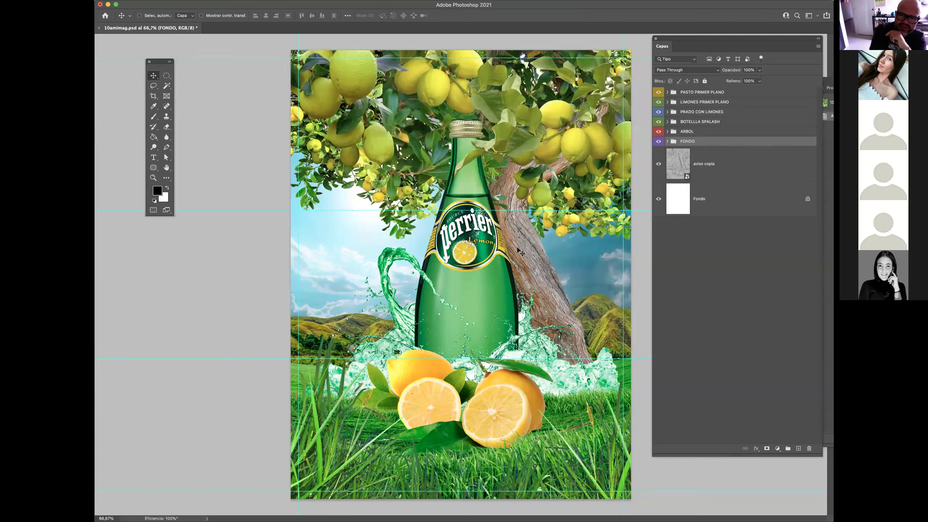
# - Hide the FONDO, ARBOL and LIMONES PRIMER PLANO groups and keep the foreground grass visible
pyautogui.click(658, 142)
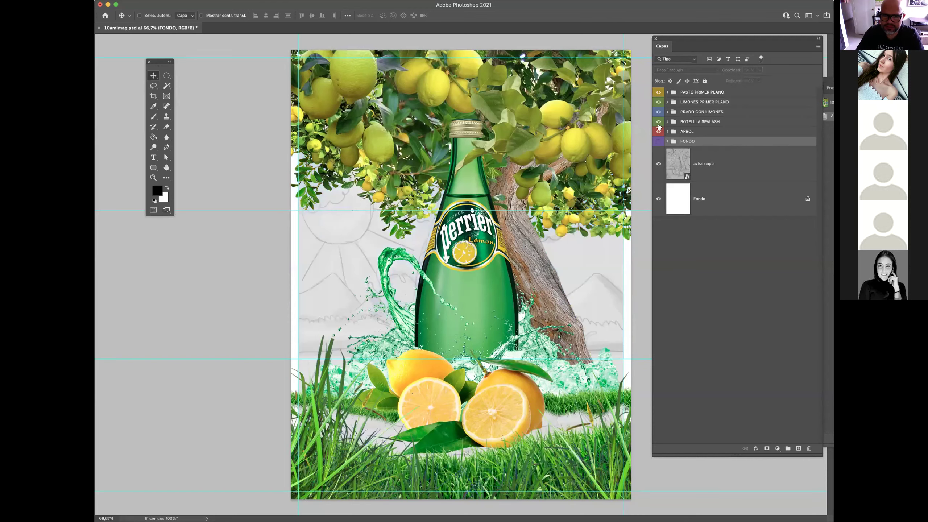
pyautogui.click(659, 131)
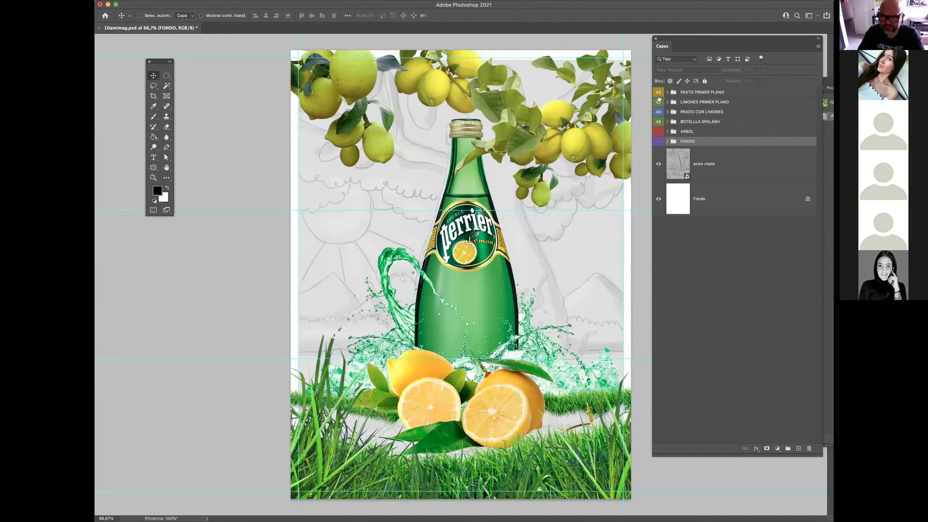
pyautogui.click(658, 92)
pyautogui.click(658, 93)
pyautogui.click(658, 102)
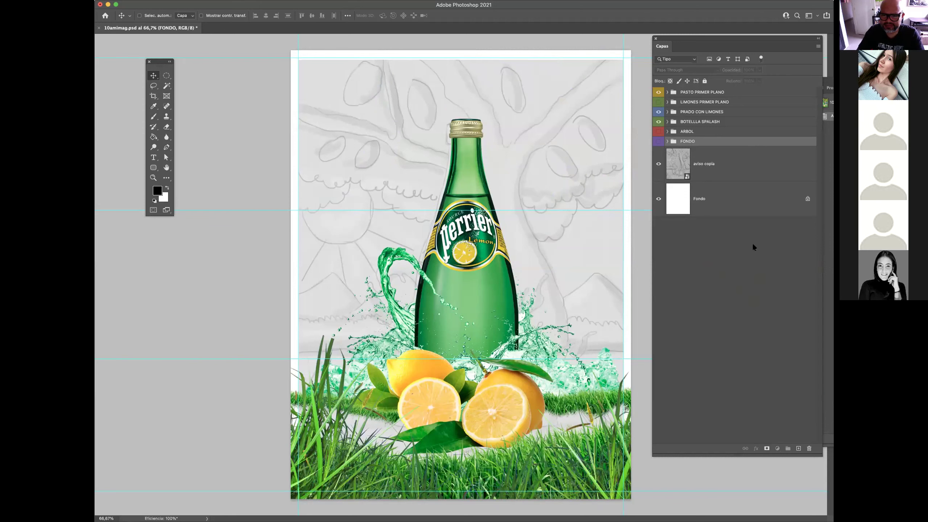
# - Add a new layer above aviso copia and set the foreground colour to bright yellow
pyautogui.click(726, 202)
pyautogui.click(726, 170)
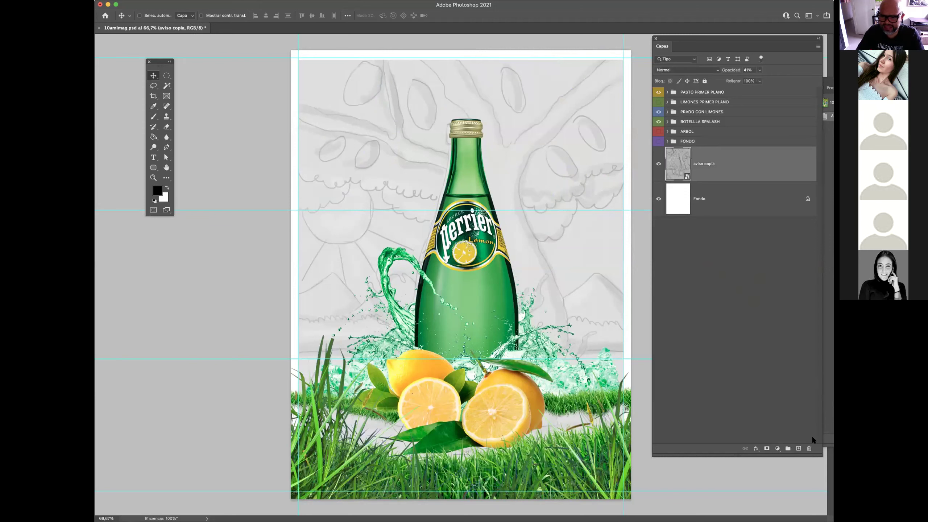
pyautogui.click(796, 448)
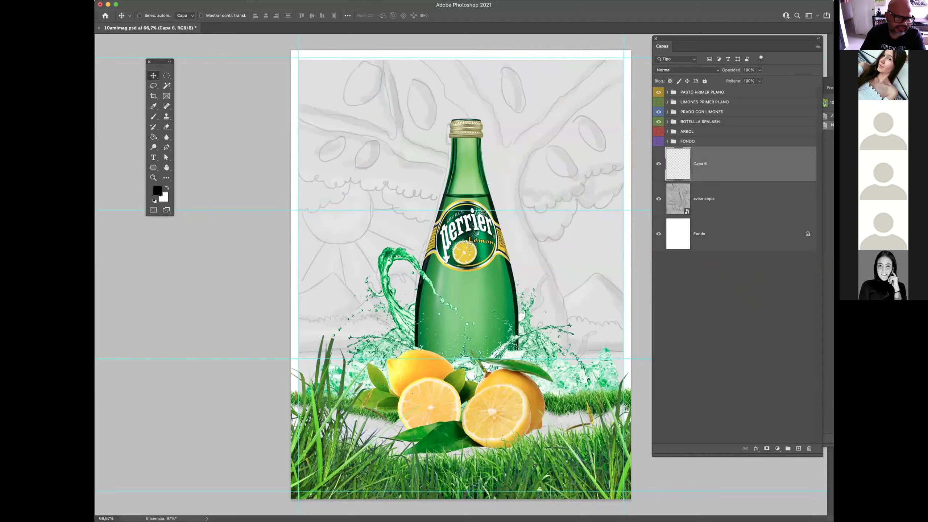
pyautogui.click(159, 190)
pyautogui.click(630, 343)
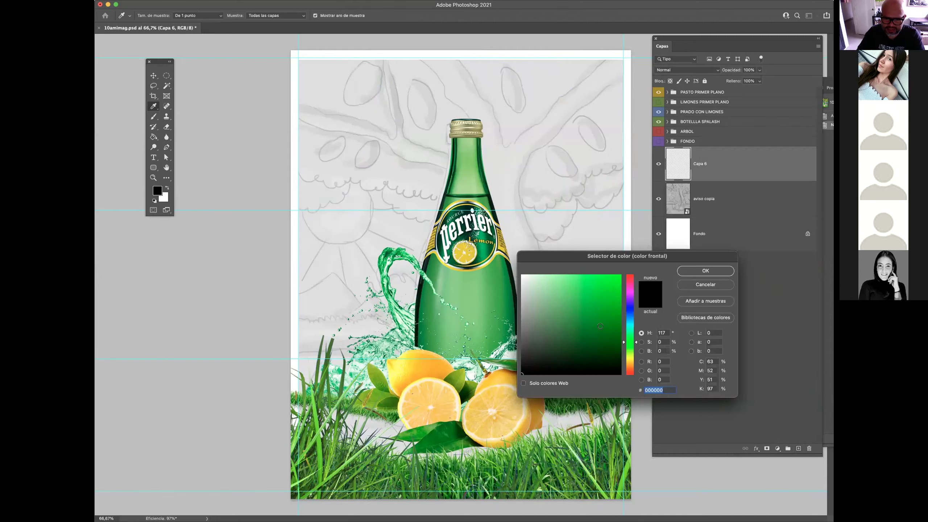
pyautogui.click(599, 296)
pyautogui.click(630, 357)
pyautogui.click(600, 280)
pyautogui.click(679, 271)
# - Set a green background colour and fill the new layer with a radial yellow-to-green gradient
pyautogui.click(163, 198)
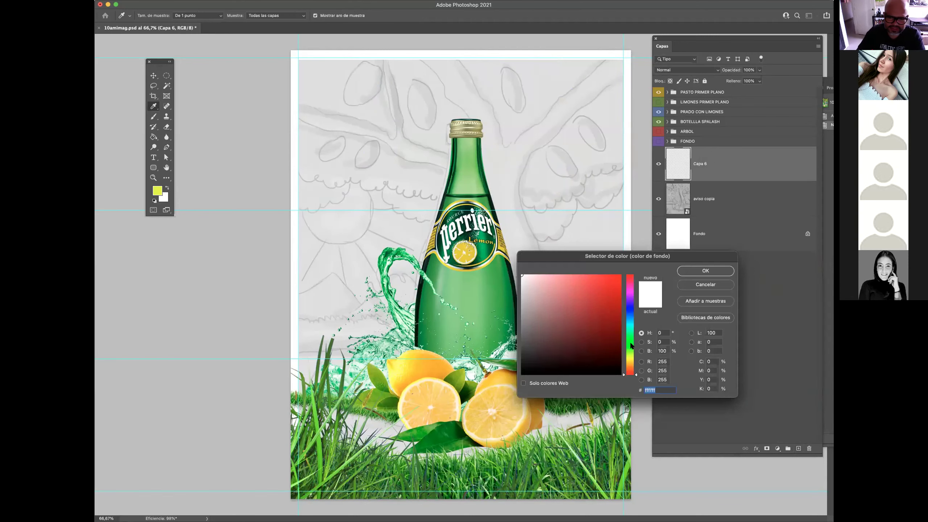
pyautogui.click(609, 334)
pyautogui.click(705, 270)
pyautogui.press('v')
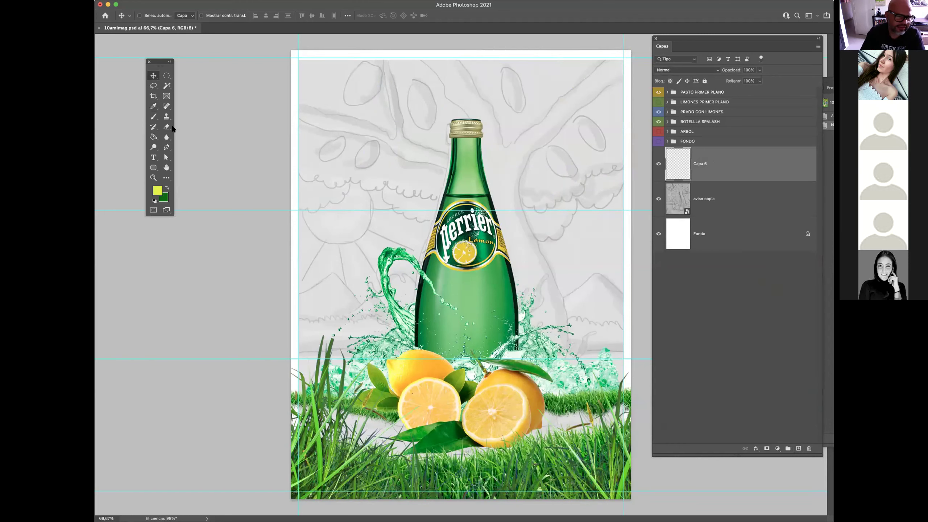
pyautogui.click(153, 136)
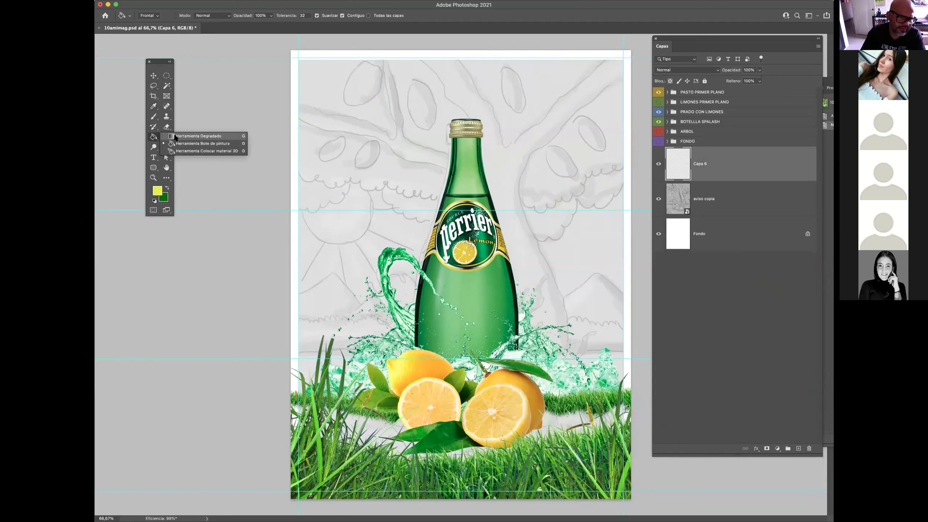
pyautogui.click(199, 137)
pyautogui.moveTo(467, 313); pyautogui.dragTo(350, 131)
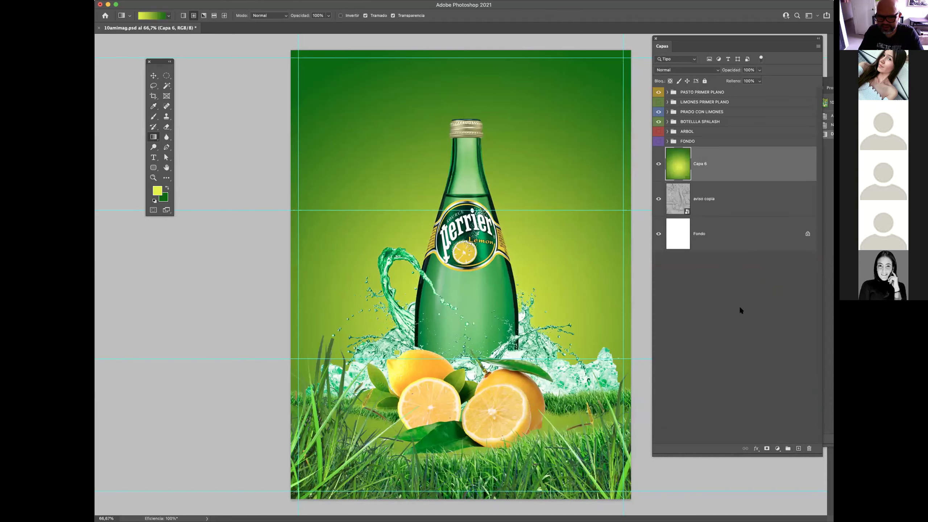
# - Delete the Capa 6 gradient layer and show FONDO, ARBOL and LIMONES PRIMER PLANO again
pyautogui.click(153, 116)
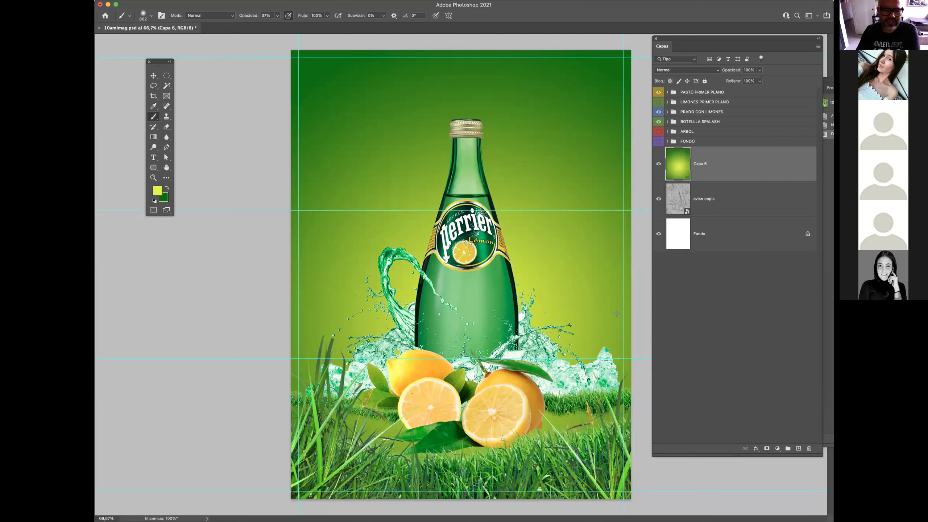
pyautogui.moveTo(692, 161)
pyautogui.mouseDown()
pyautogui.moveTo(743, 342)
pyautogui.moveTo(790, 442)
pyautogui.moveTo(808, 447)
pyautogui.mouseUp()
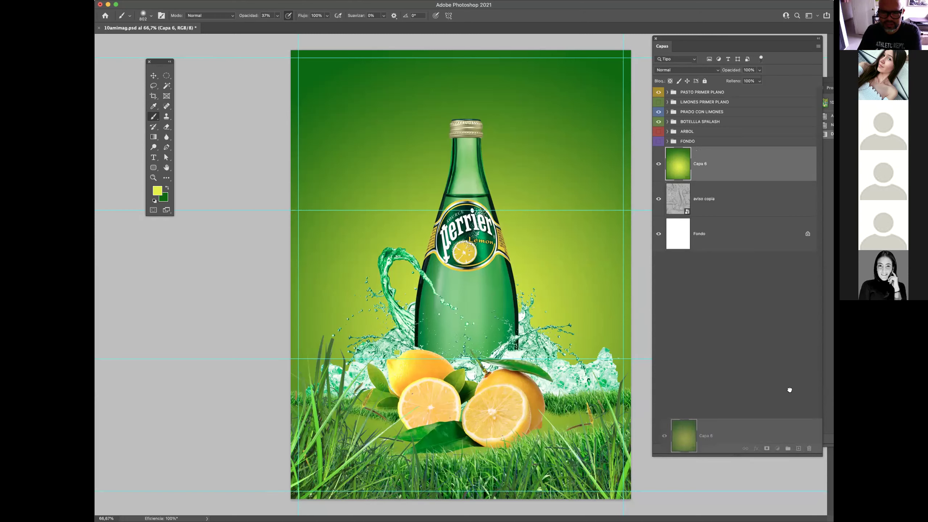
pyautogui.moveTo(654, 143); pyautogui.dragTo(657, 102)
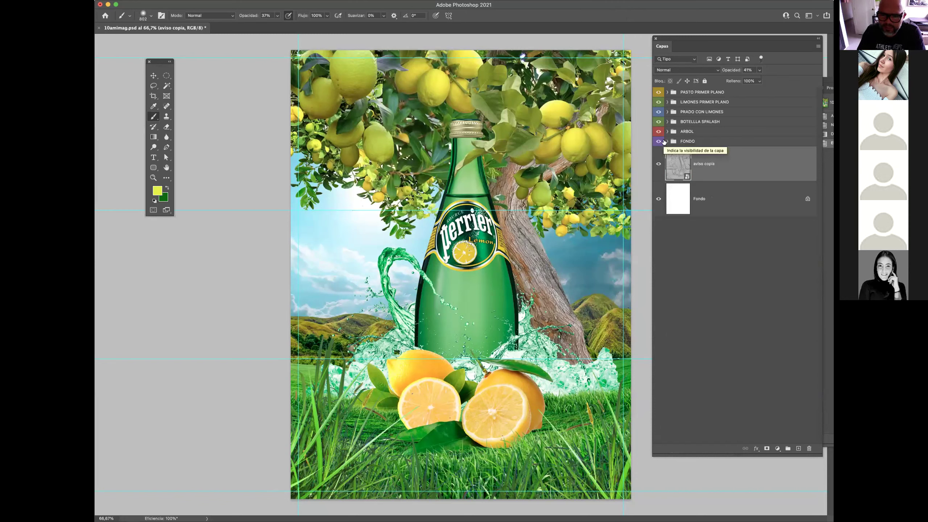
# - Expand FONDO to list 07, Capa 4 copia, Capa 4 and 15, and briefly review ARBOL's layers
pyautogui.click(683, 142)
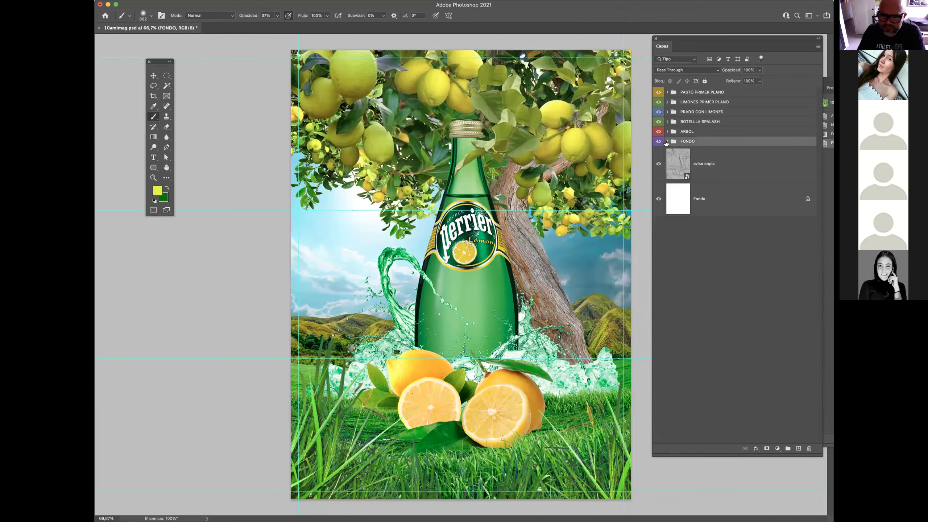
pyautogui.click(666, 142)
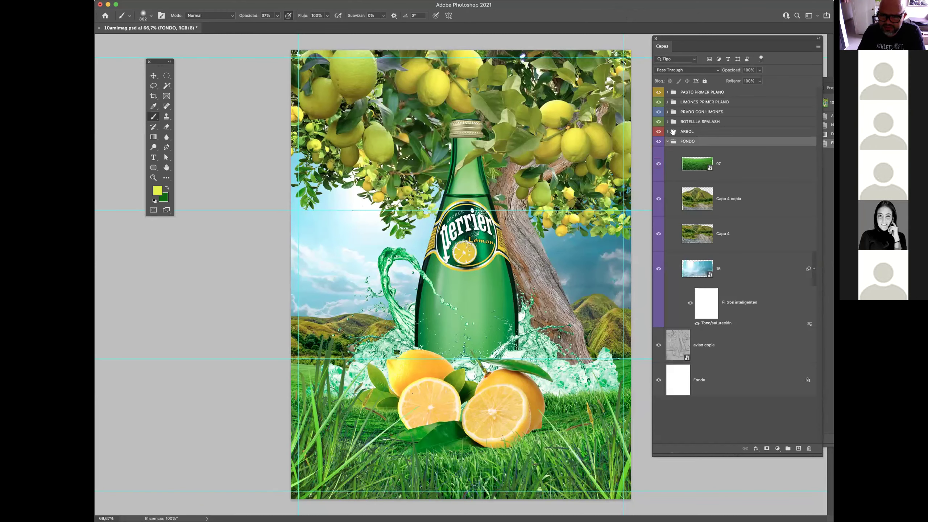
pyautogui.click(666, 131)
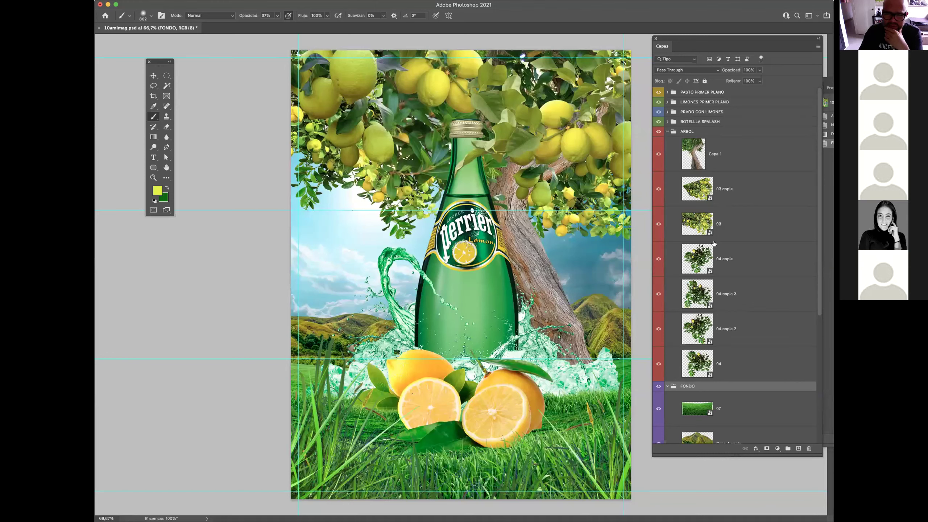
pyautogui.click(666, 131)
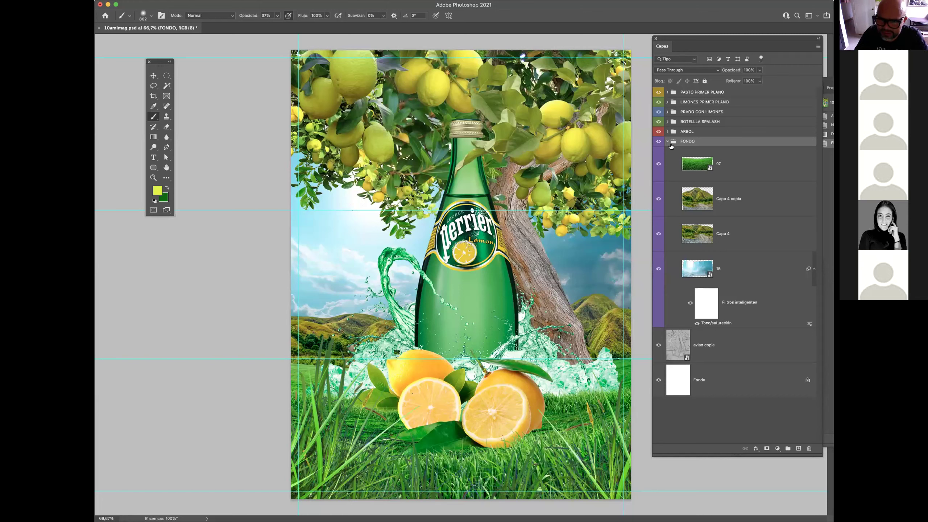
# - Collapse FONDO, hide the canvas guides and expand the BOTELLA SPALASH group
pyautogui.click(667, 140)
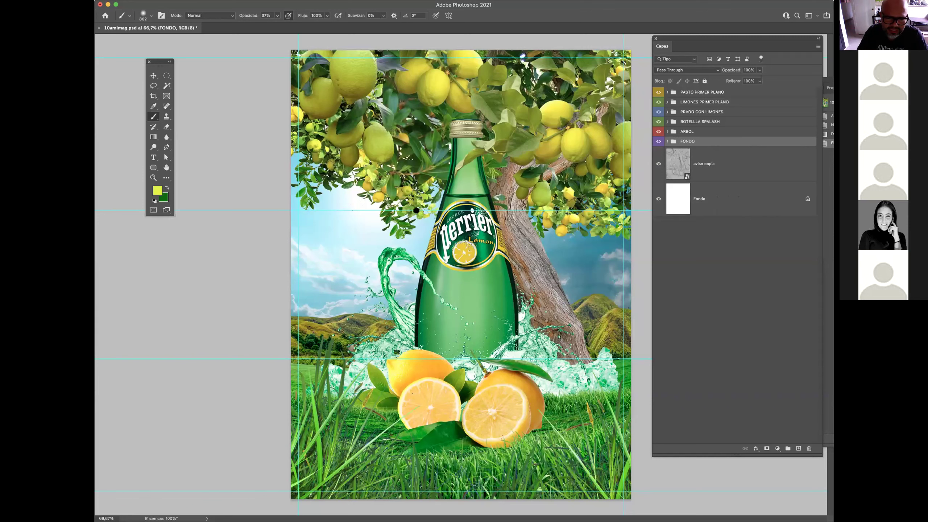
pyautogui.press('super+semicolon')
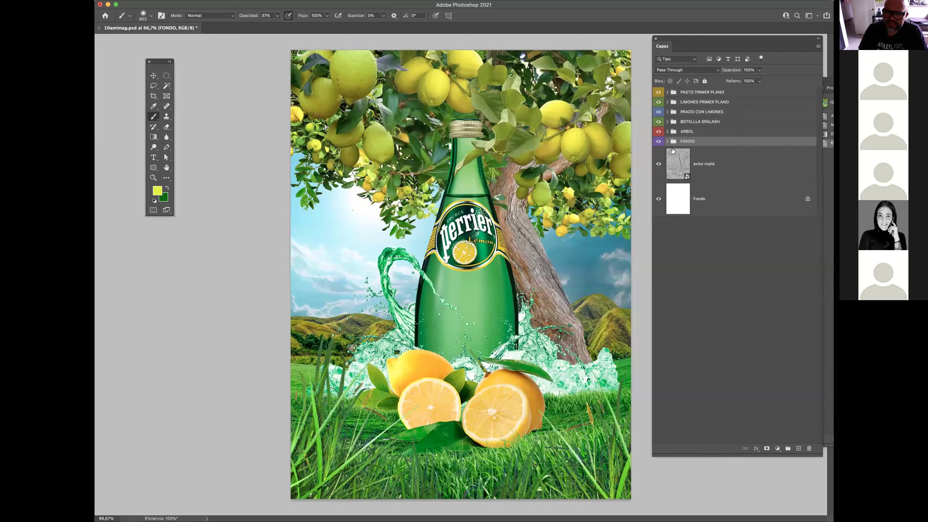
pyautogui.click(667, 122)
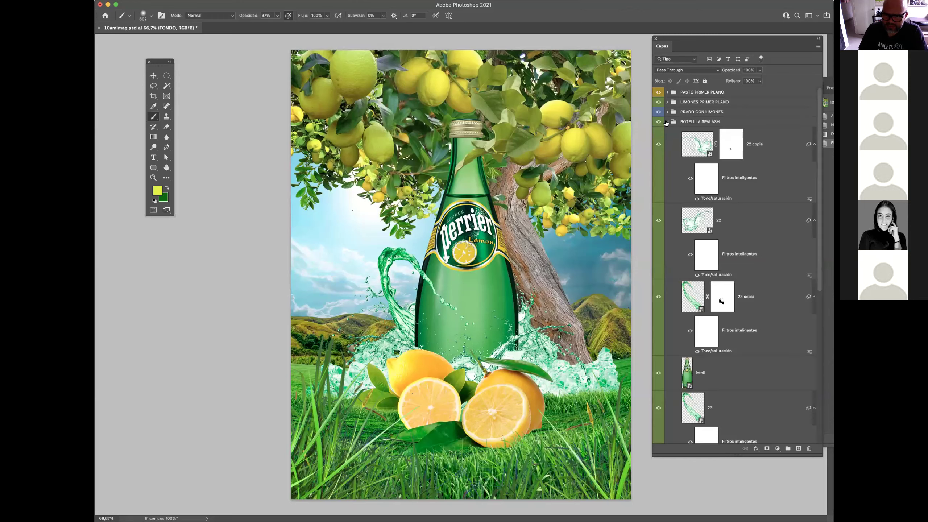
pyautogui.scroll(-5, 752, 246)
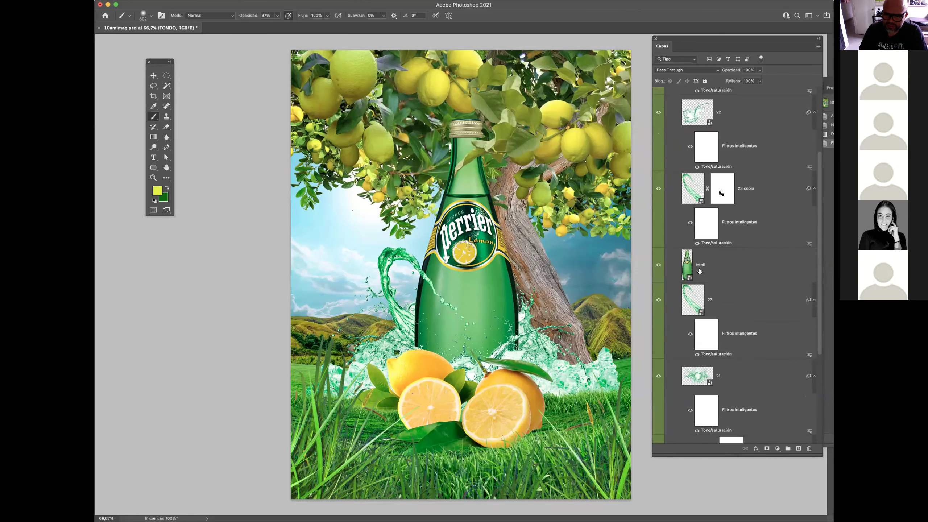
# - Check the inteli bottle layer's visibility, then add a new layer above PASTO PRIMER PLANO
pyautogui.click(703, 272)
pyautogui.click(657, 266)
pyautogui.click(657, 266)
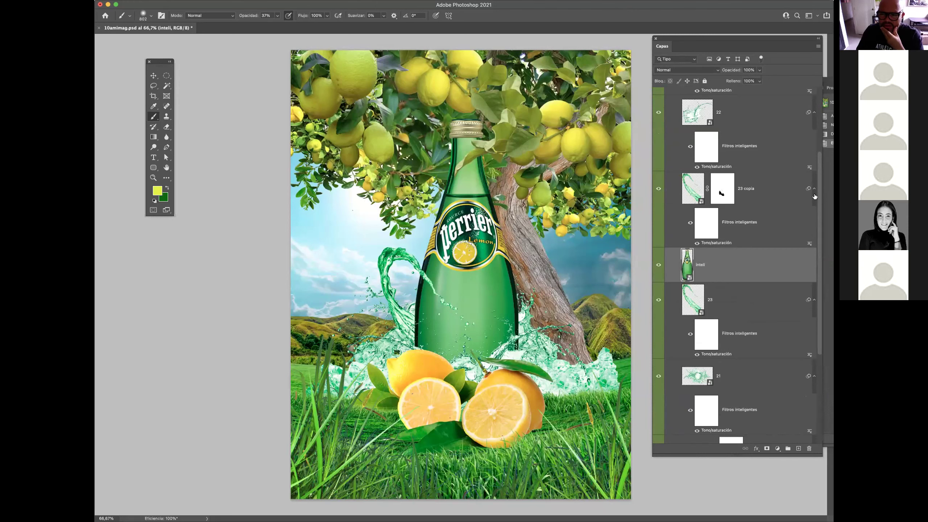
pyautogui.moveTo(820, 188); pyautogui.dragTo(813, 96)
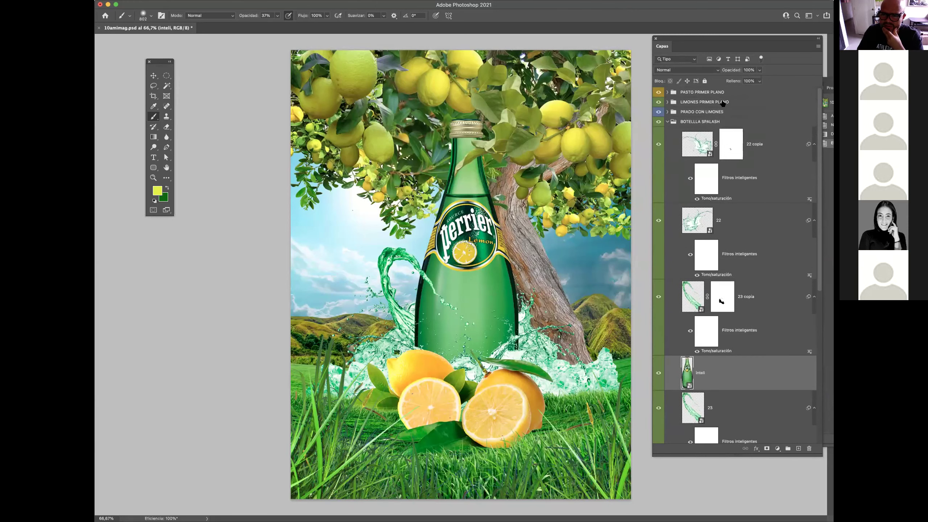
pyautogui.click(724, 93)
pyautogui.click(797, 448)
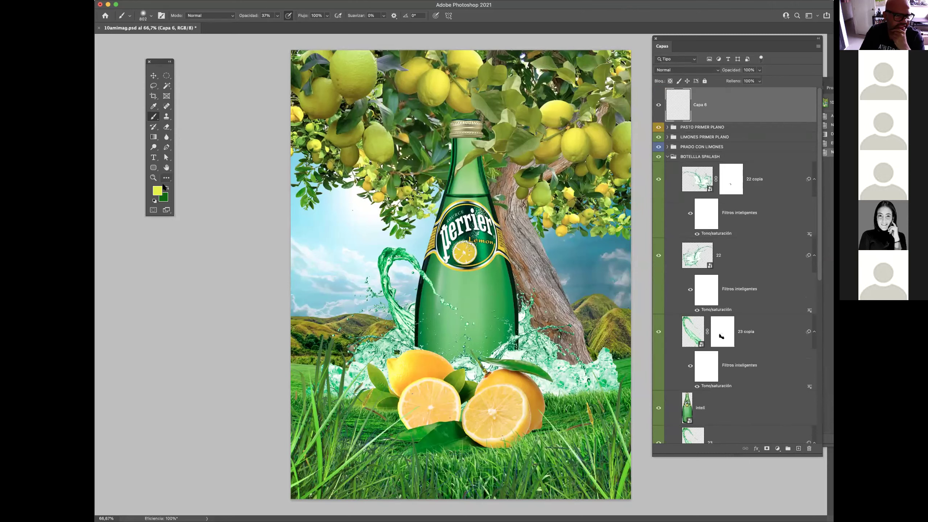
# - Swap the colours and set the foreground colour to purple
pyautogui.click(167, 188)
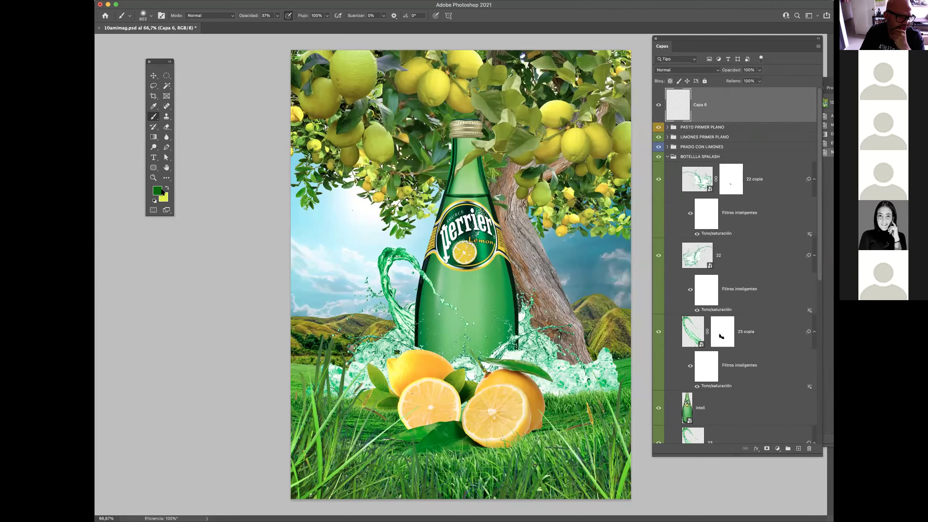
pyautogui.click(158, 192)
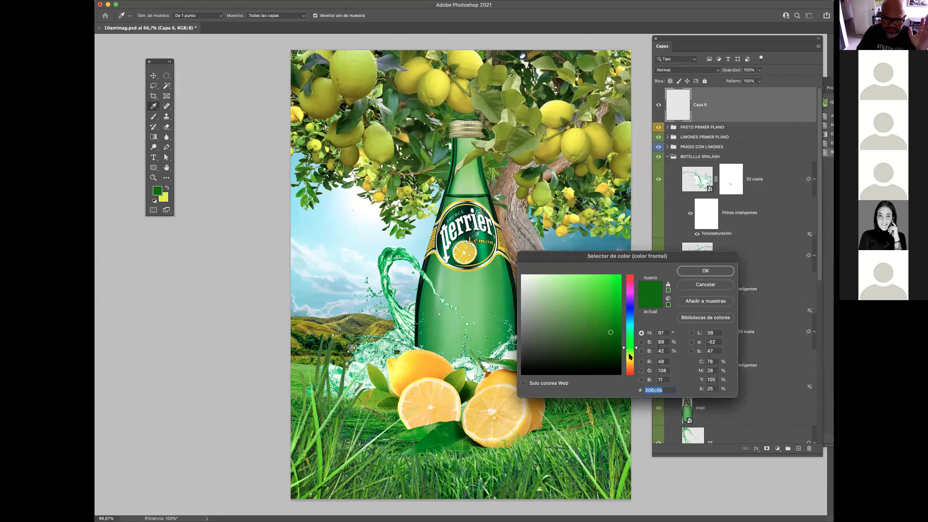
pyautogui.click(630, 289)
pyautogui.click(695, 271)
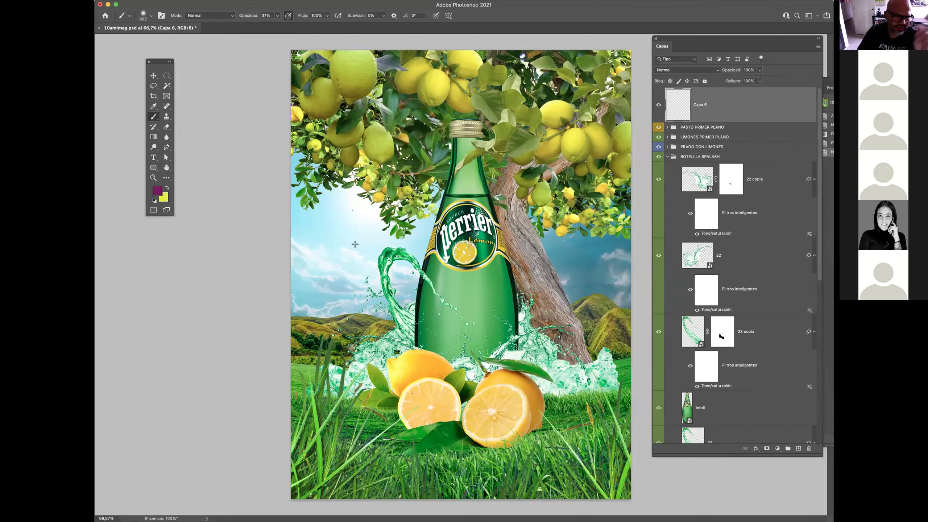
# - Choose the hard round pressure-size brush at size 81–83 with 100% opacity
pyautogui.moveTo(350, 218); pyautogui.dragTo(266, 224)
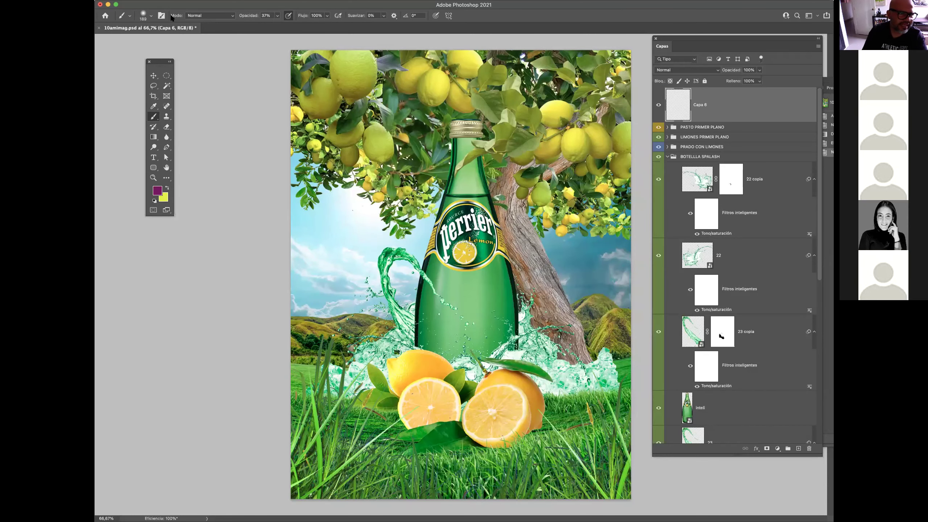
pyautogui.click(151, 16)
pyautogui.click(165, 142)
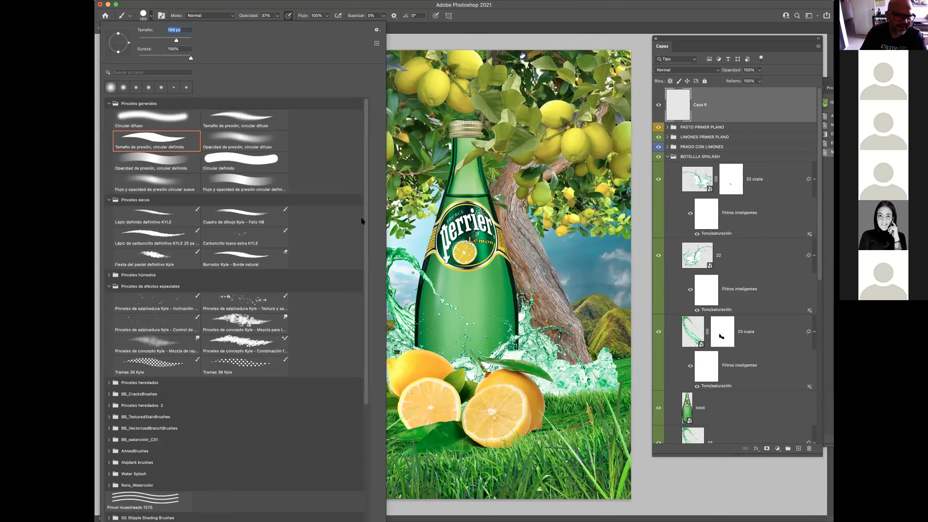
pyautogui.write('81')
pyautogui.press('Return')
pyautogui.click(277, 16)
pyautogui.moveTo(279, 25); pyautogui.dragTo(299, 25)
pyautogui.moveTo(347, 207); pyautogui.dragTo(347, 212)
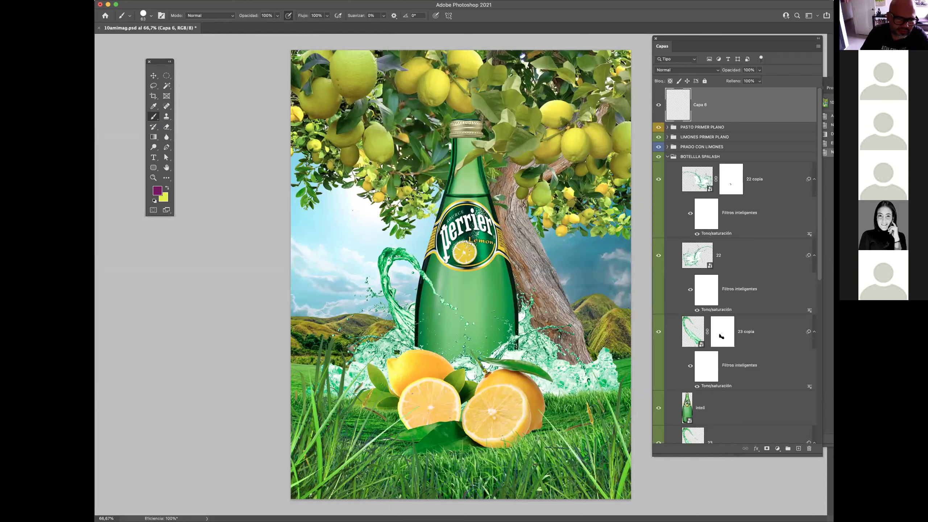
# - Paint a purple swirl and bottle-edge stroke, then redo the bottle edge in magenta up to the neck
pyautogui.moveTo(346, 202)
pyautogui.mouseDown()
pyautogui.moveTo(364, 213)
pyautogui.moveTo(356, 196)
pyautogui.moveTo(341, 236)
pyautogui.moveTo(377, 214)
pyautogui.moveTo(363, 190)
pyautogui.moveTo(326, 215)
pyautogui.moveTo(377, 226)
pyautogui.moveTo(330, 192)
pyautogui.moveTo(375, 220)
pyautogui.moveTo(343, 225)
pyautogui.moveTo(372, 207)
pyautogui.moveTo(349, 208)
pyautogui.moveTo(353, 239)
pyautogui.moveTo(346, 230)
pyautogui.moveTo(356, 197)
pyautogui.moveTo(340, 217)
pyautogui.moveTo(365, 225)
pyautogui.mouseUp()
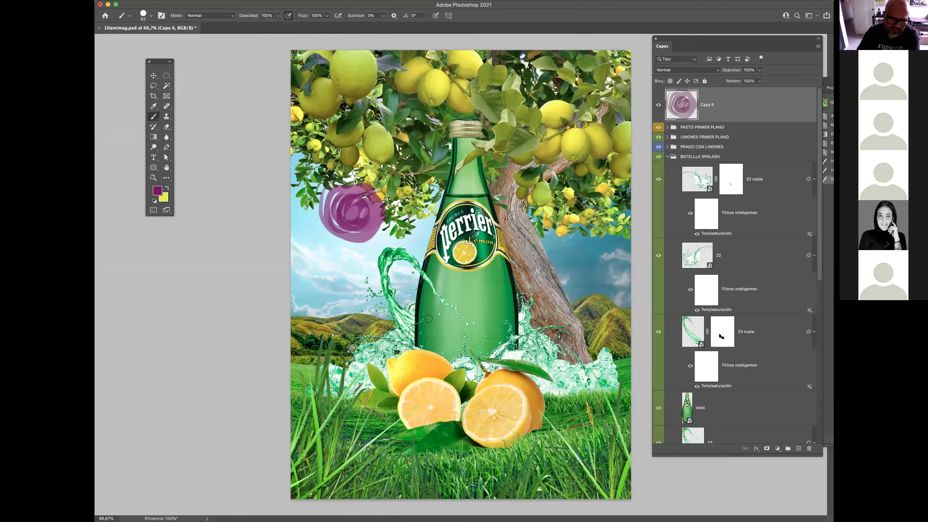
pyautogui.moveTo(416, 349); pyautogui.dragTo(420, 277)
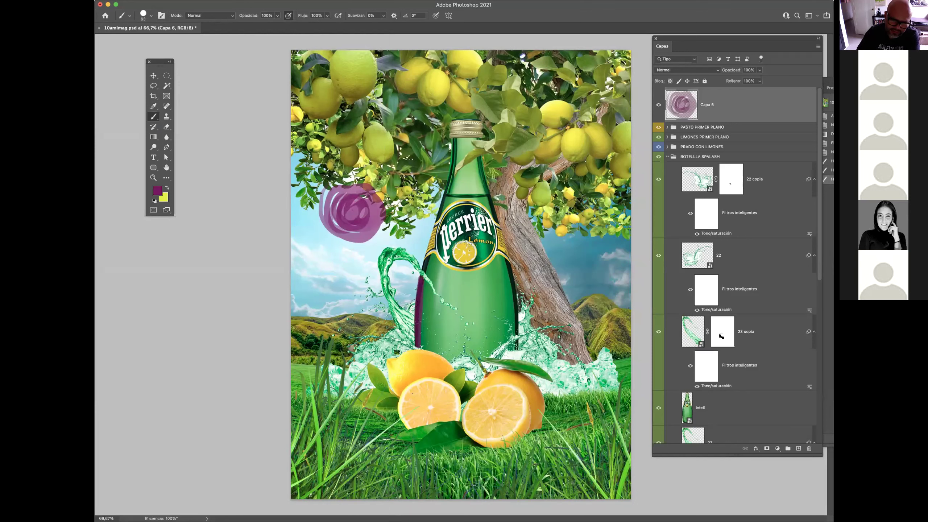
pyautogui.click(156, 190)
pyautogui.click(619, 297)
pyautogui.click(705, 272)
pyautogui.moveTo(420, 327); pyautogui.dragTo(420, 350)
pyautogui.moveTo(421, 268)
pyautogui.mouseDown()
pyautogui.moveTo(448, 183)
pyautogui.moveTo(453, 124)
pyautogui.mouseUp()
# - Mark the splash's top-left, the right lemon's edges and the nearby leaves in magenta
pyautogui.moveTo(381, 256)
pyautogui.mouseDown()
pyautogui.moveTo(394, 313)
pyautogui.moveTo(385, 249)
pyautogui.moveTo(405, 332)
pyautogui.moveTo(358, 357)
pyautogui.moveTo(389, 367)
pyautogui.moveTo(403, 354)
pyautogui.moveTo(439, 356)
pyautogui.moveTo(396, 357)
pyautogui.moveTo(385, 371)
pyautogui.moveTo(409, 384)
pyautogui.moveTo(401, 418)
pyautogui.moveTo(402, 389)
pyautogui.moveTo(420, 377)
pyautogui.moveTo(442, 381)
pyautogui.moveTo(420, 379)
pyautogui.moveTo(401, 402)
pyautogui.mouseUp()
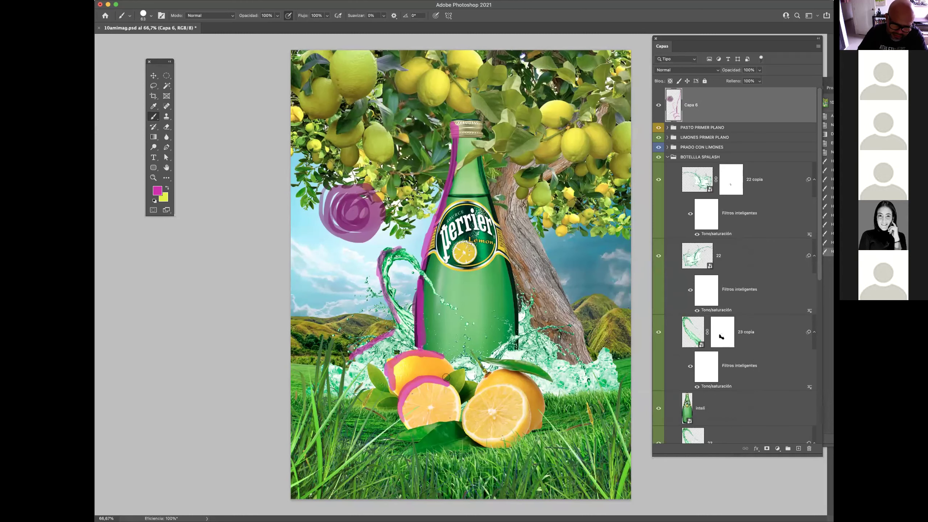
pyautogui.moveTo(474, 386)
pyautogui.mouseDown()
pyautogui.moveTo(494, 371)
pyautogui.moveTo(470, 401)
pyautogui.moveTo(476, 395)
pyautogui.moveTo(464, 429)
pyautogui.moveTo(480, 391)
pyautogui.moveTo(498, 383)
pyautogui.mouseUp()
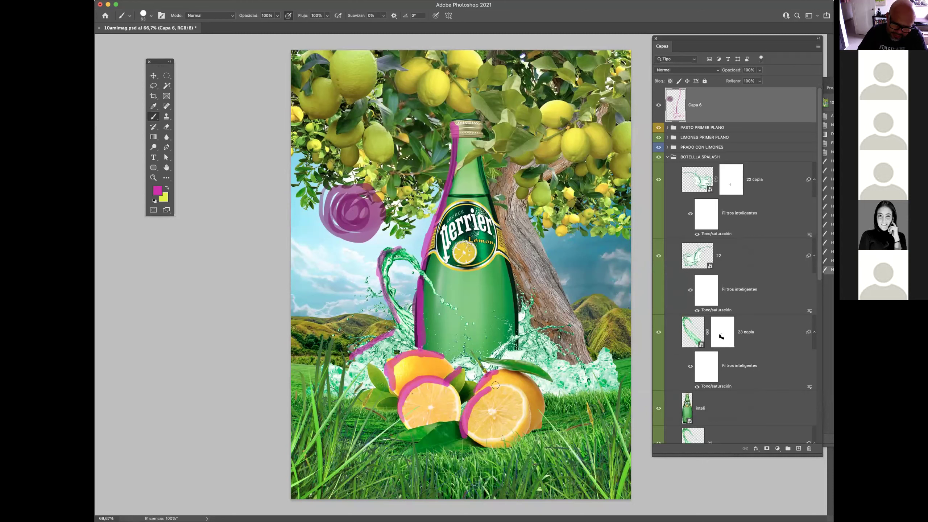
pyautogui.moveTo(466, 435); pyautogui.dragTo(467, 437)
pyautogui.moveTo(369, 366); pyautogui.dragTo(378, 399)
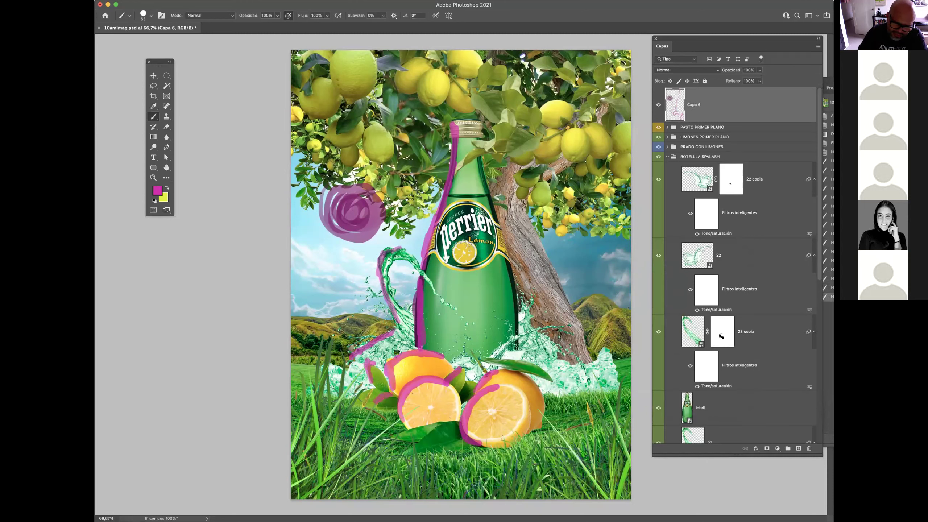
pyautogui.moveTo(480, 357); pyautogui.dragTo(520, 361)
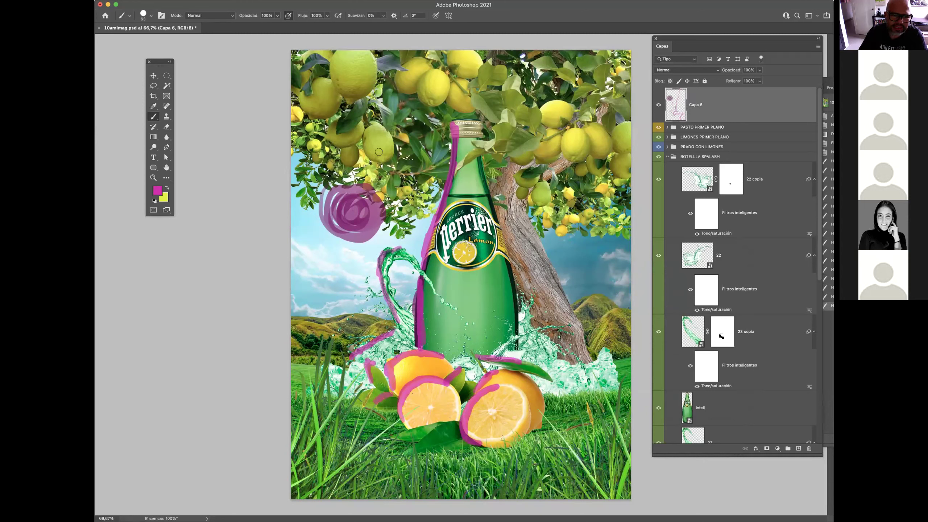
# - Mark the undersides of the lemons hanging in the tree
pyautogui.moveTo(364, 150); pyautogui.dragTo(393, 159)
pyautogui.moveTo(330, 141)
pyautogui.mouseDown()
pyautogui.moveTo(357, 141)
pyautogui.moveTo(342, 161)
pyautogui.moveTo(313, 147)
pyautogui.mouseUp()
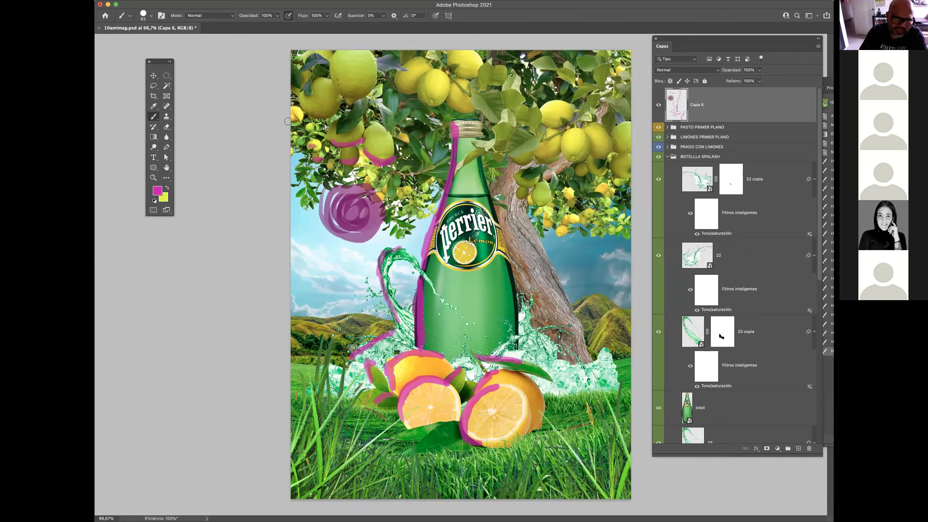
pyautogui.moveTo(310, 108); pyautogui.dragTo(333, 112)
pyautogui.moveTo(390, 86)
pyautogui.mouseDown()
pyautogui.moveTo(432, 102)
pyautogui.moveTo(419, 96)
pyautogui.moveTo(447, 96)
pyautogui.moveTo(472, 106)
pyautogui.mouseUp()
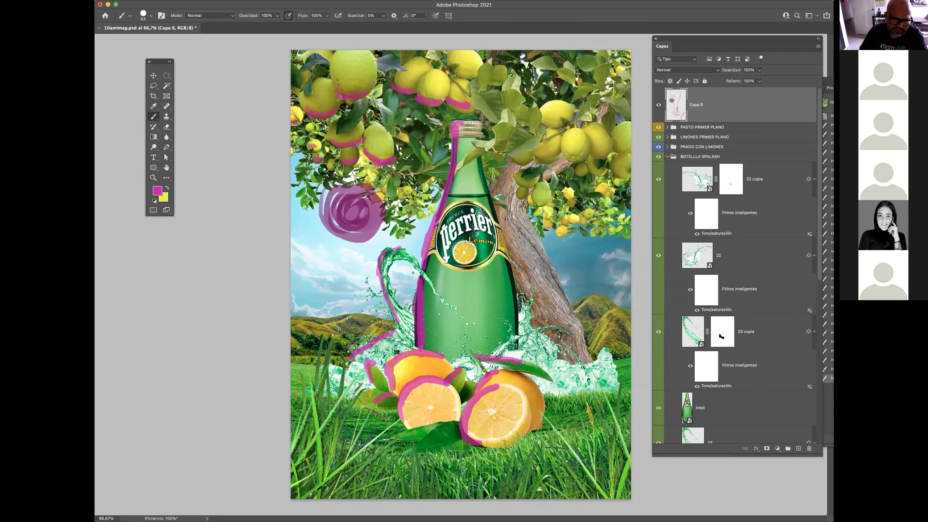
# - Trace a wavy line along the left hillside and add short marks in the grass
pyautogui.moveTo(384, 321); pyautogui.dragTo(303, 328)
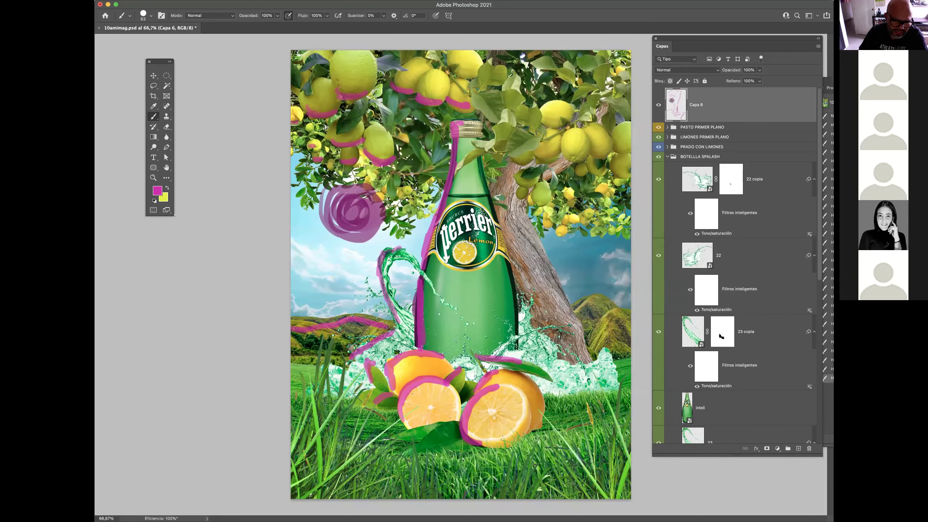
pyautogui.moveTo(382, 414); pyautogui.dragTo(357, 415)
pyautogui.moveTo(315, 379); pyautogui.dragTo(304, 378)
pyautogui.moveTo(563, 400); pyautogui.dragTo(586, 388)
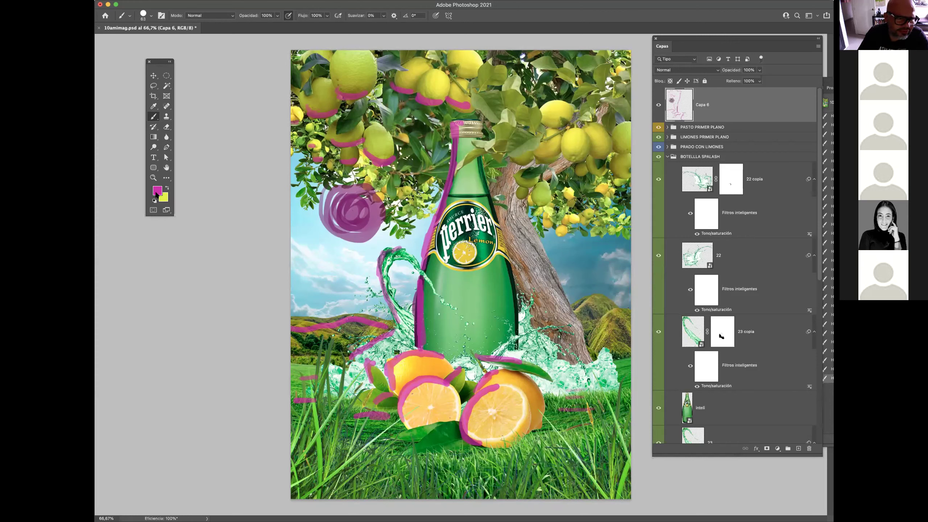
# - Set a darker cyan painting colour, then move the foreground hue to a purer green
pyautogui.click(157, 190)
pyautogui.moveTo(628, 324)
pyautogui.mouseDown()
pyautogui.moveTo(629, 310)
pyautogui.moveTo(629, 322)
pyautogui.mouseUp()
pyautogui.click(614, 317)
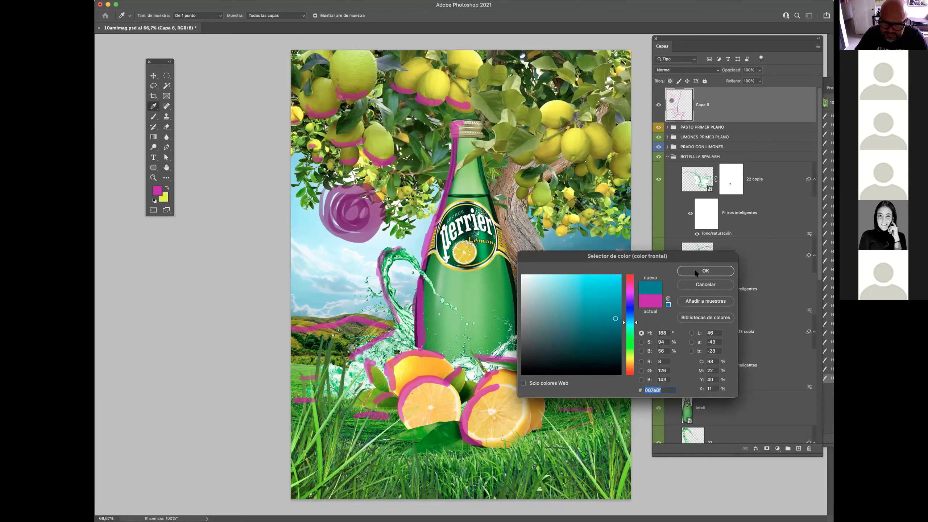
pyautogui.click(695, 271)
pyautogui.click(157, 190)
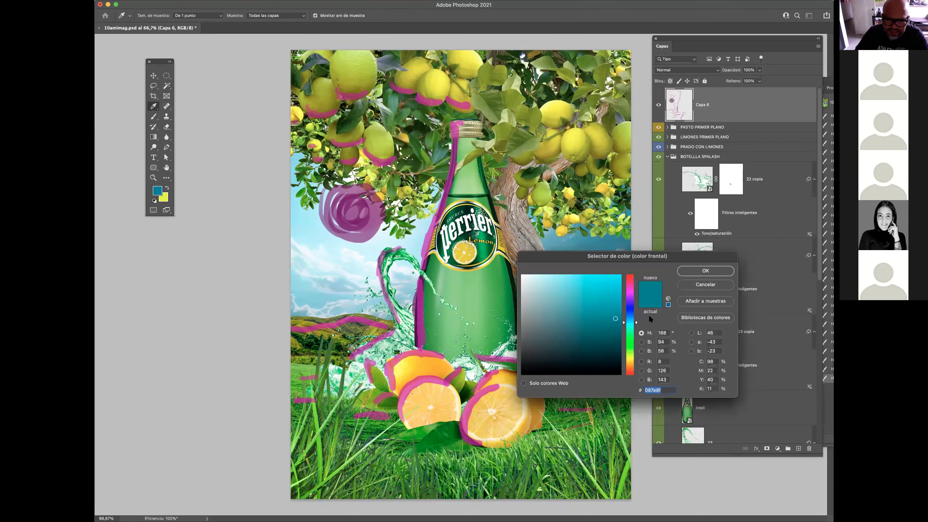
pyautogui.click(630, 348)
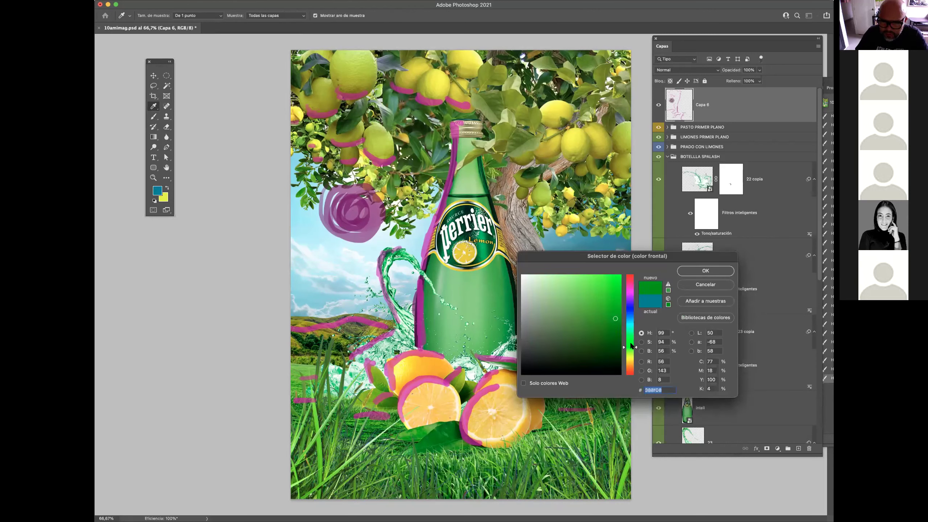
pyautogui.moveTo(631, 346); pyautogui.dragTo(628, 341)
# - Paint green strokes on the bottle's right edge and trunk, cancel Curves, and undo the strokes
pyautogui.click(700, 270)
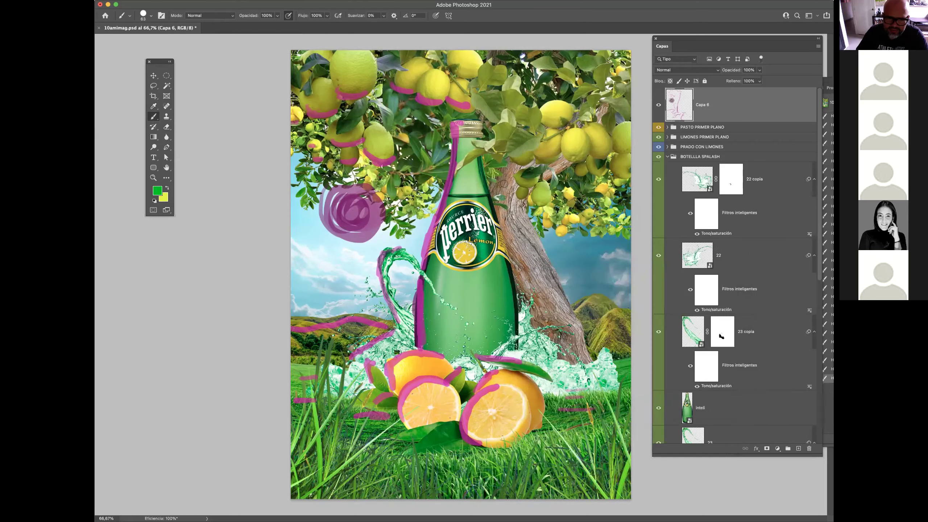
pyautogui.moveTo(477, 145); pyautogui.dragTo(518, 345)
pyautogui.moveTo(524, 195)
pyautogui.mouseDown()
pyautogui.moveTo(545, 272)
pyautogui.moveTo(587, 360)
pyautogui.mouseUp()
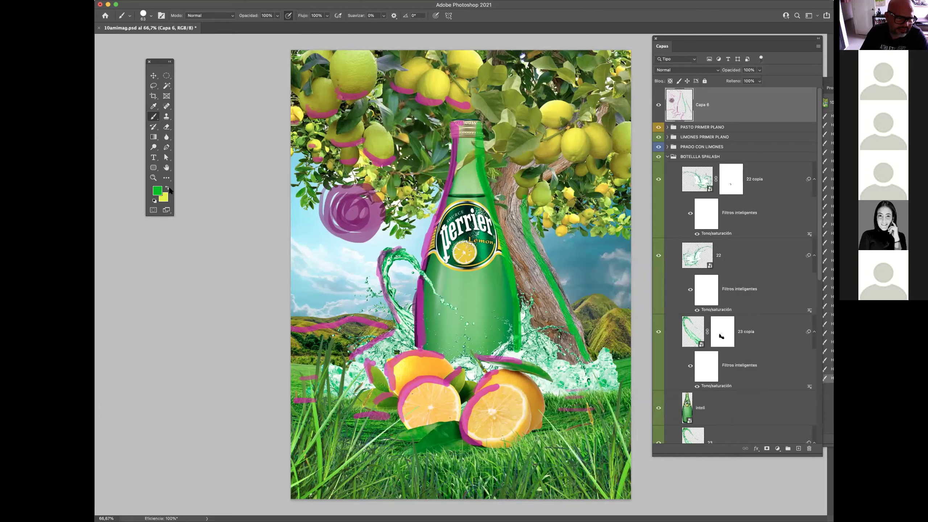
pyautogui.press('super+m')
pyautogui.moveTo(817, 104); pyautogui.dragTo(829, 123)
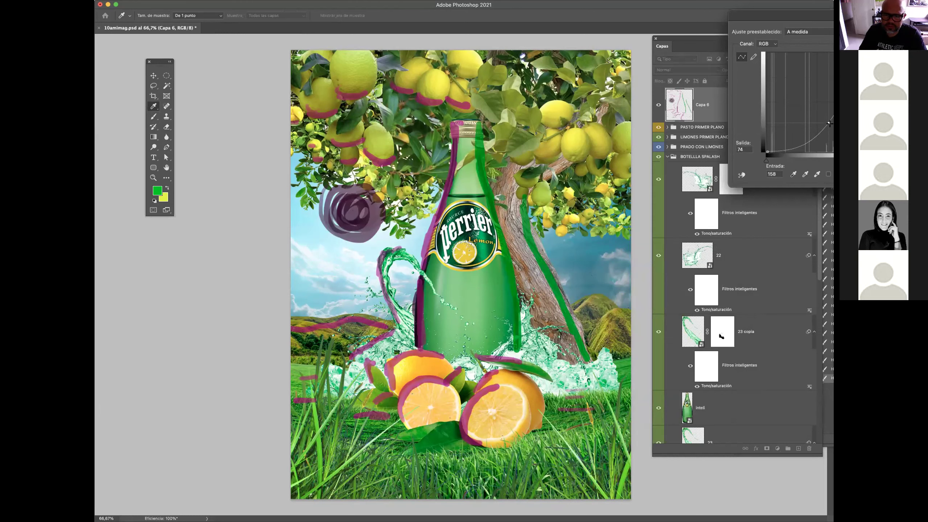
pyautogui.press('Escape')
pyautogui.press('super+z')
pyautogui.press('super+z')
pyautogui.press('super+z')
pyautogui.press('super+z')
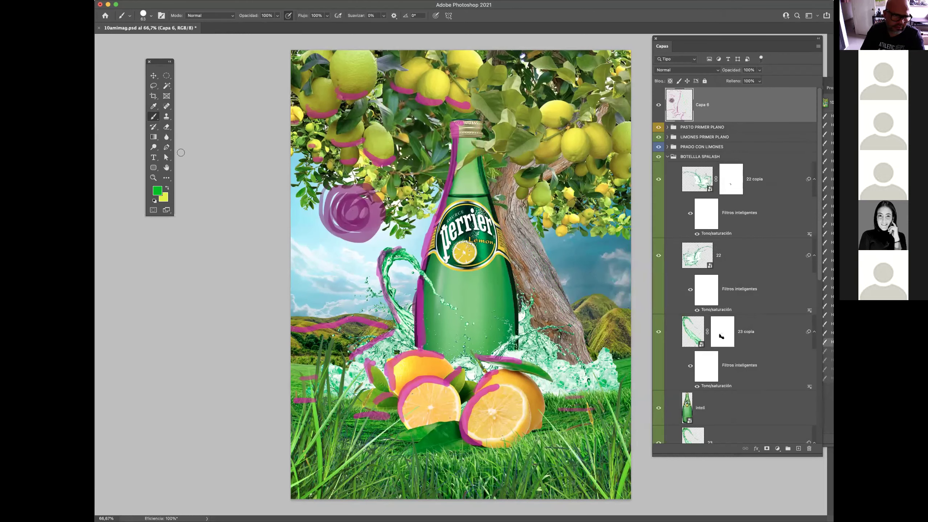
# - Set the foreground colour to a bright, saturated cyan
pyautogui.click(157, 190)
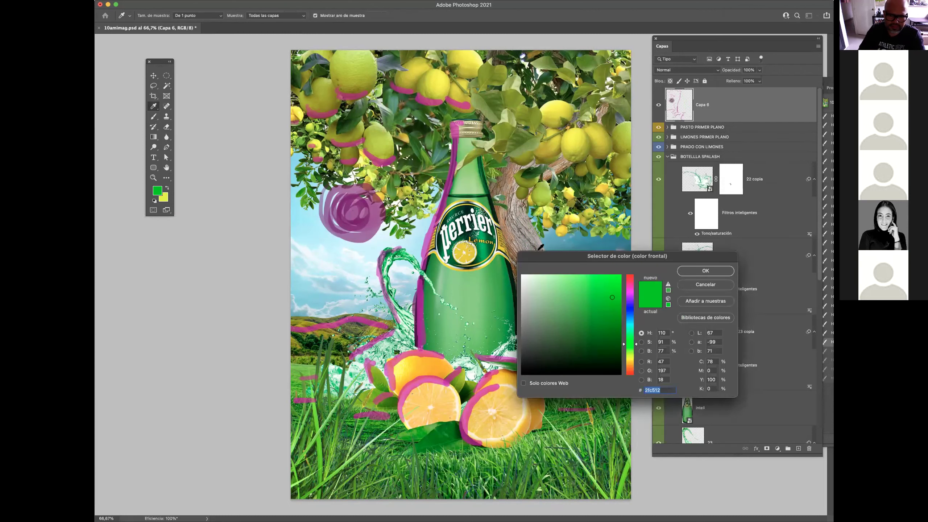
pyautogui.click(628, 321)
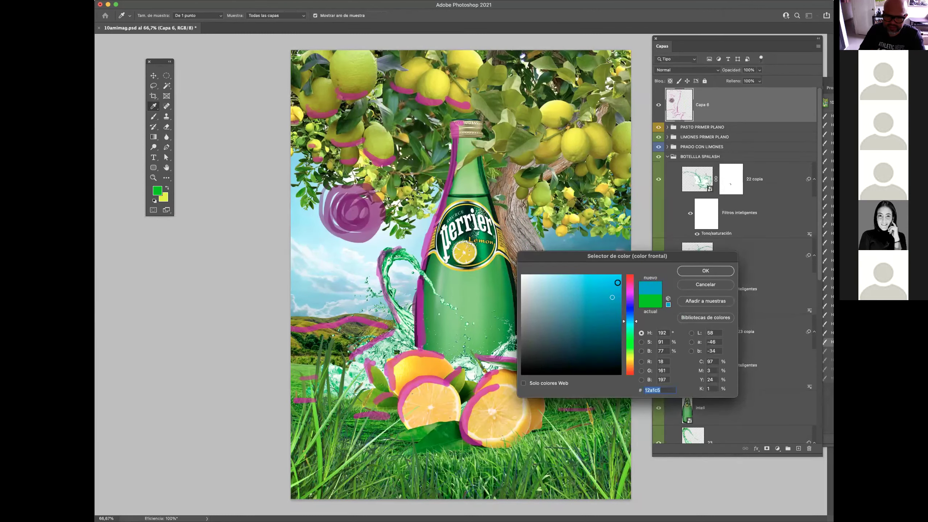
pyautogui.click(633, 328)
pyautogui.click(617, 273)
pyautogui.click(693, 271)
# - Paint cyan strokes down the bottle's right edge, the tree trunk and the right hillside
pyautogui.press('b')
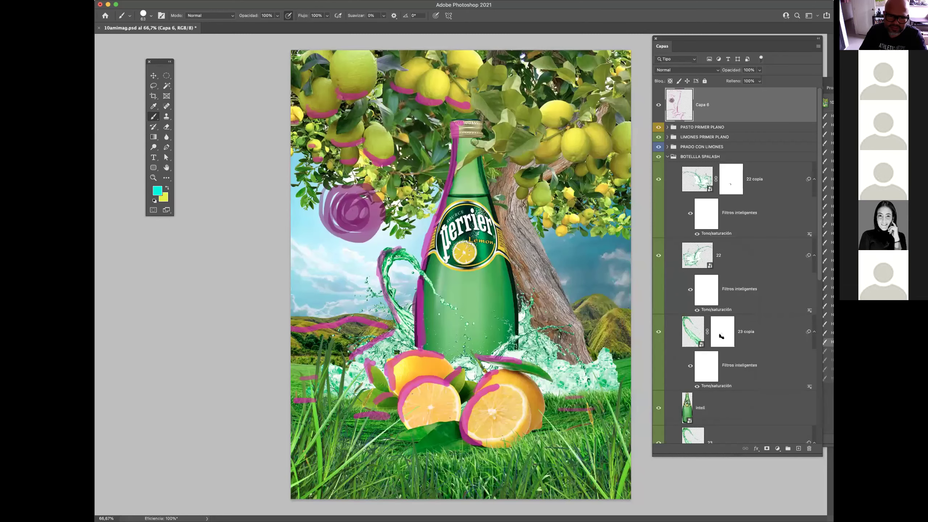
pyautogui.moveTo(477, 127)
pyautogui.mouseDown()
pyautogui.moveTo(515, 320)
pyautogui.moveTo(513, 358)
pyautogui.mouseUp()
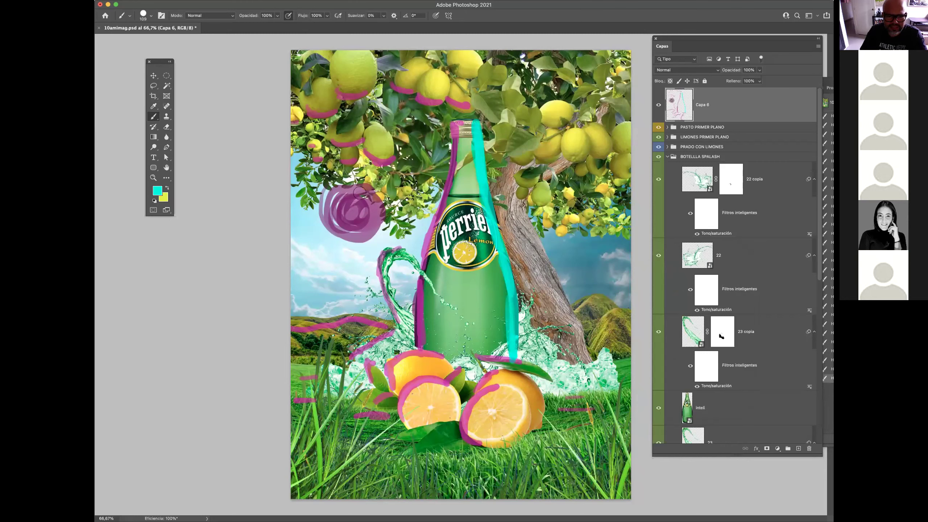
pyautogui.moveTo(520, 192); pyautogui.dragTo(590, 374)
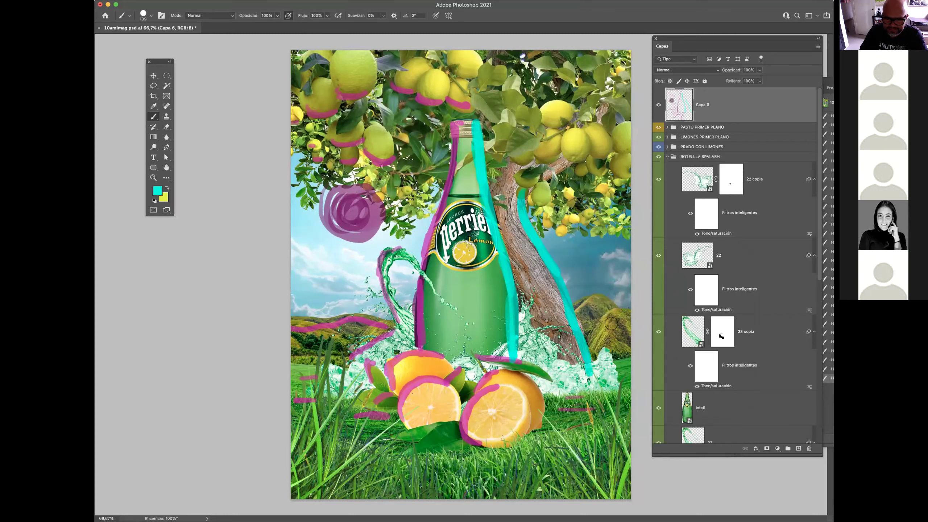
pyautogui.moveTo(618, 326); pyautogui.dragTo(625, 354)
pyautogui.moveTo(606, 299); pyautogui.dragTo(612, 308)
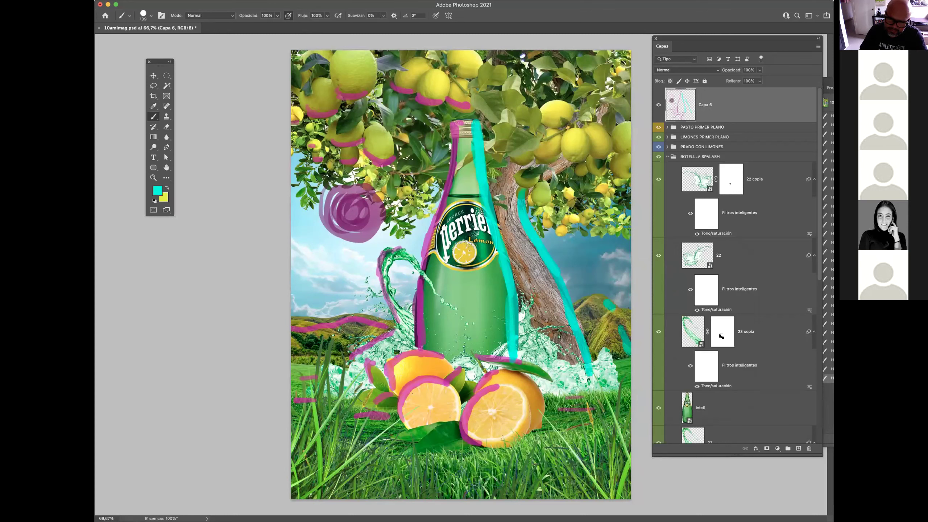
# - Paint cyan lines across the grass and trace the edges of both lower lemons
pyautogui.moveTo(550, 396)
pyautogui.mouseDown()
pyautogui.moveTo(612, 396)
pyautogui.moveTo(572, 395)
pyautogui.mouseUp()
pyautogui.moveTo(537, 428)
pyautogui.mouseDown()
pyautogui.moveTo(550, 438)
pyautogui.moveTo(378, 454)
pyautogui.mouseUp()
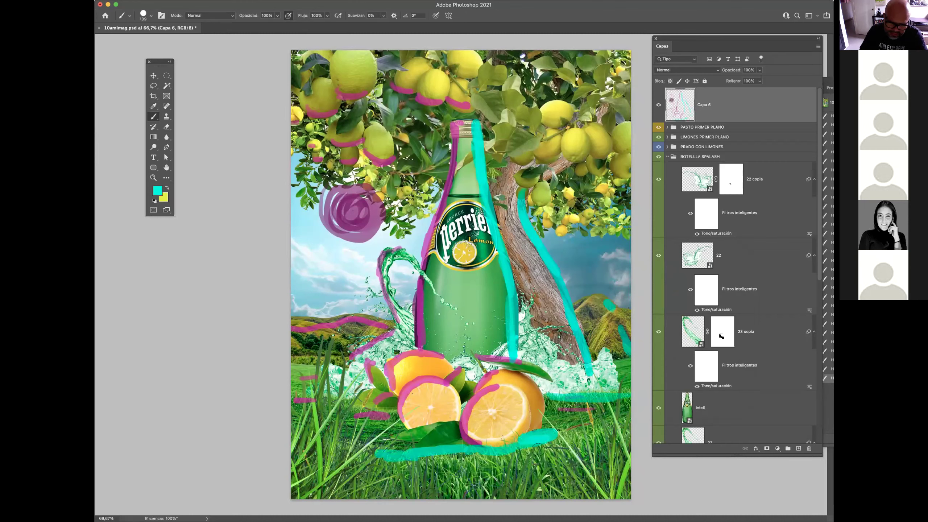
pyautogui.moveTo(564, 441)
pyautogui.mouseDown()
pyautogui.moveTo(538, 413)
pyautogui.moveTo(526, 382)
pyautogui.moveTo(526, 415)
pyautogui.moveTo(547, 439)
pyautogui.moveTo(522, 443)
pyautogui.moveTo(568, 440)
pyautogui.moveTo(371, 448)
pyautogui.moveTo(514, 450)
pyautogui.moveTo(397, 448)
pyautogui.mouseUp()
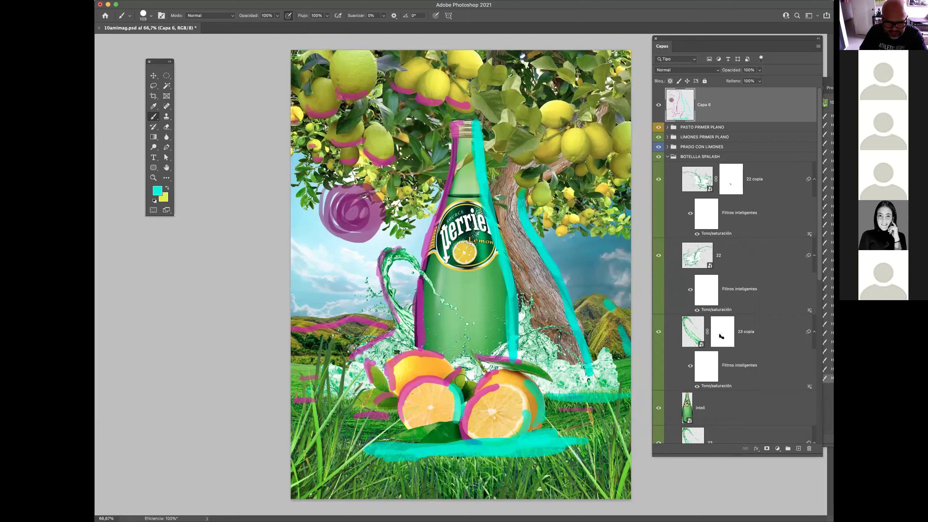
pyautogui.moveTo(447, 359); pyautogui.dragTo(450, 377)
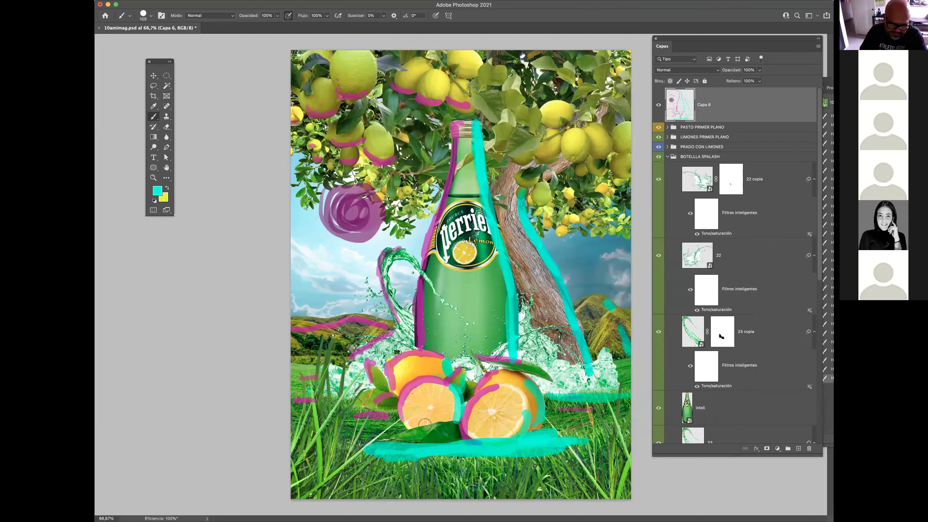
pyautogui.moveTo(417, 426); pyautogui.dragTo(449, 428)
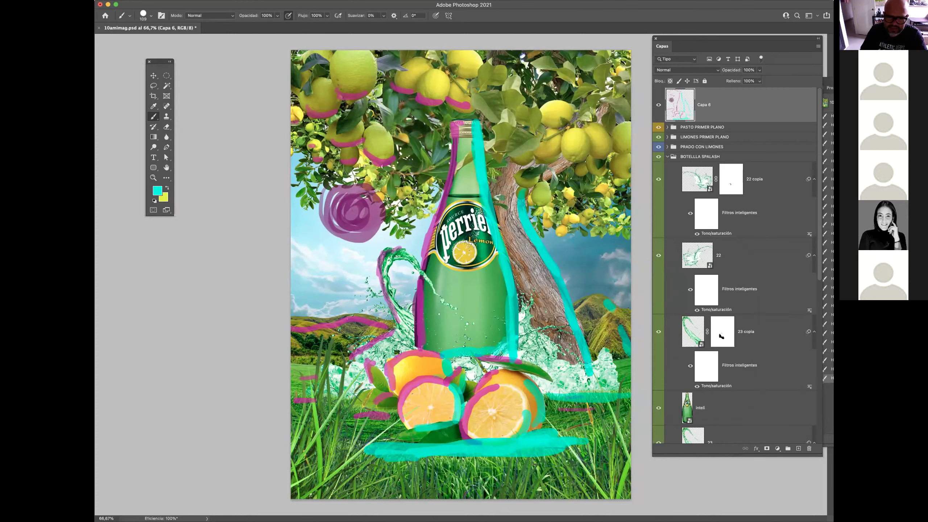
# - Mark the lemons and leaves at the top right in cyan
pyautogui.moveTo(572, 103)
pyautogui.mouseDown()
pyautogui.moveTo(565, 122)
pyautogui.moveTo(583, 151)
pyautogui.mouseUp()
pyautogui.moveTo(599, 125)
pyautogui.mouseDown()
pyautogui.moveTo(602, 152)
pyautogui.moveTo(623, 146)
pyautogui.moveTo(628, 181)
pyautogui.mouseUp()
pyautogui.moveTo(570, 170); pyautogui.dragTo(572, 188)
pyautogui.moveTo(533, 133); pyautogui.dragTo(534, 156)
pyautogui.moveTo(512, 96); pyautogui.dragTo(517, 113)
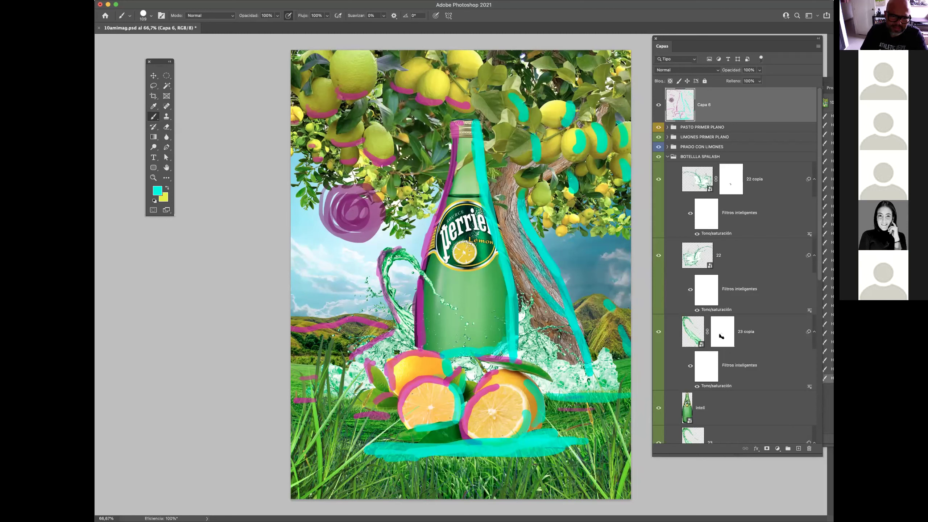
# - Add cyan lines over and around the swirl, then delete the Capa 6 sketch layer
pyautogui.moveTo(352, 205)
pyautogui.mouseDown()
pyautogui.moveTo(334, 223)
pyautogui.moveTo(362, 211)
pyautogui.mouseUp()
pyautogui.moveTo(423, 174)
pyautogui.mouseDown()
pyautogui.moveTo(363, 203)
pyautogui.moveTo(364, 156)
pyautogui.mouseUp()
pyautogui.moveTo(361, 216)
pyautogui.mouseDown()
pyautogui.moveTo(327, 220)
pyautogui.moveTo(349, 264)
pyautogui.mouseUp()
pyautogui.moveTo(368, 234); pyautogui.dragTo(365, 263)
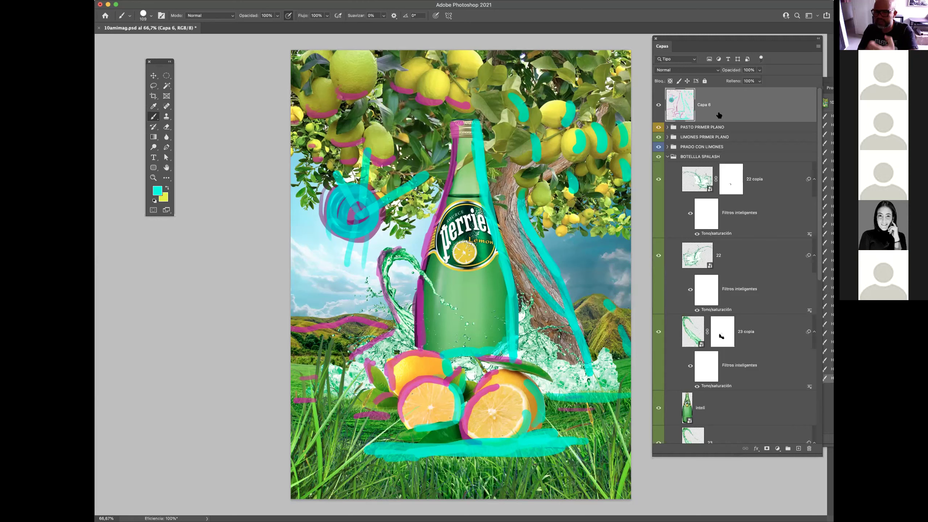
pyautogui.moveTo(721, 103)
pyautogui.mouseDown()
pyautogui.moveTo(727, 365)
pyautogui.moveTo(808, 448)
pyautogui.mouseUp()
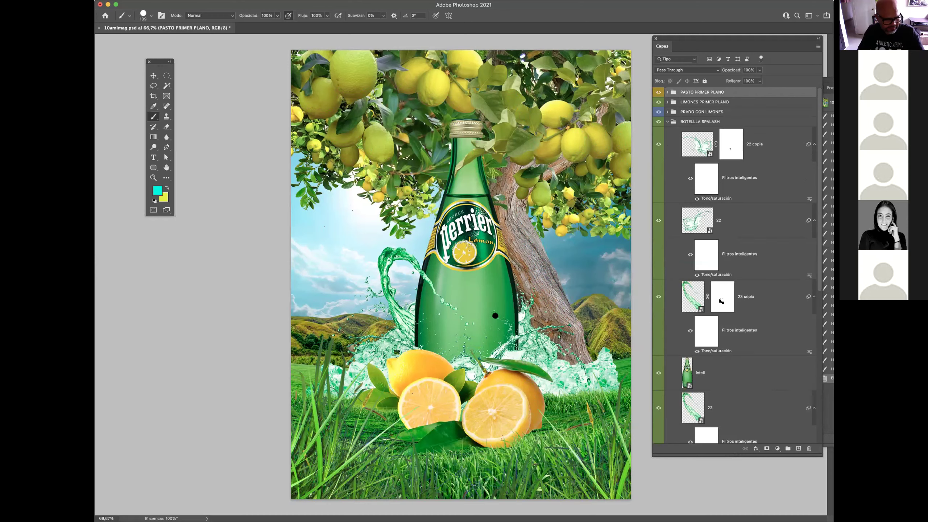
# - Choose a soft pressure-controlled round brush and lower its opacity to about 48%
pyautogui.click(150, 15)
pyautogui.click(157, 187)
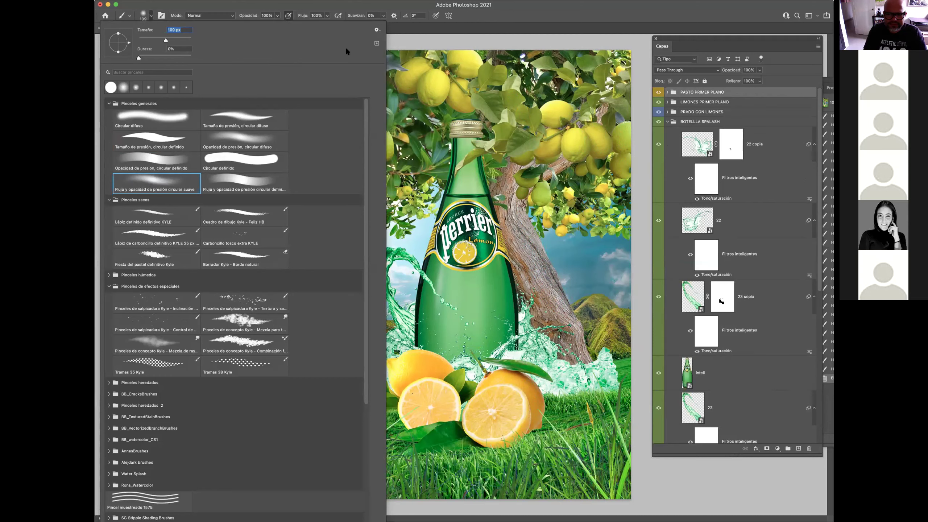
pyautogui.click(277, 15)
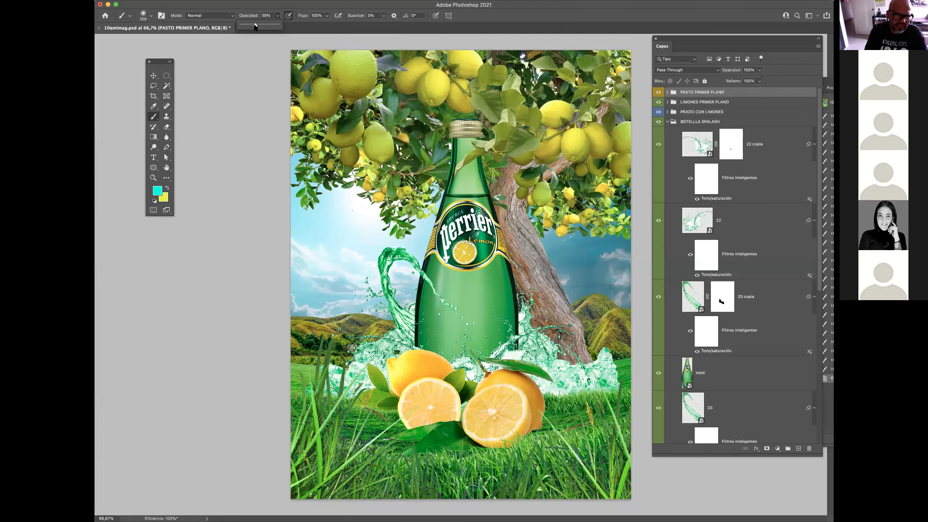
pyautogui.moveTo(249, 25); pyautogui.dragTo(250, 25)
pyautogui.click(154, 122)
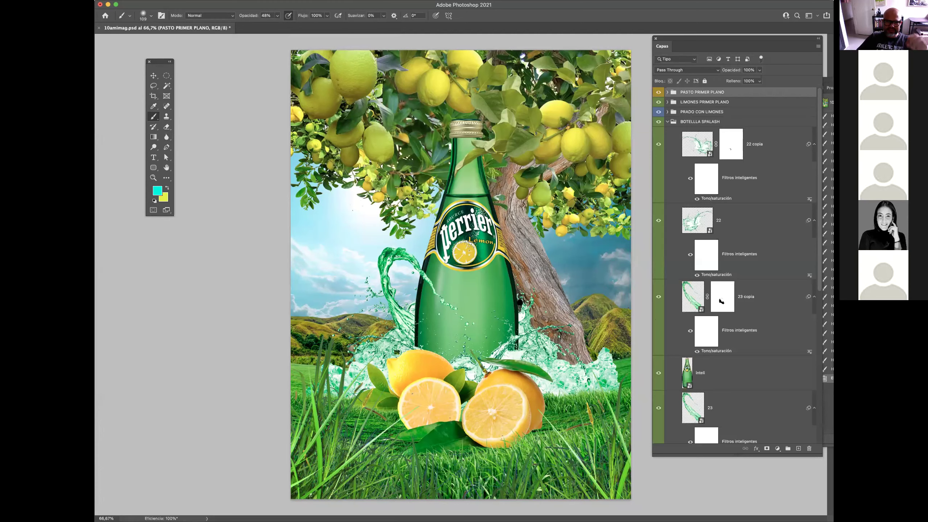
# - Sample the bottle's dark green as the painting colour
pyautogui.scroll(5, 528, 263)
pyautogui.scroll(-1, 463, 234)
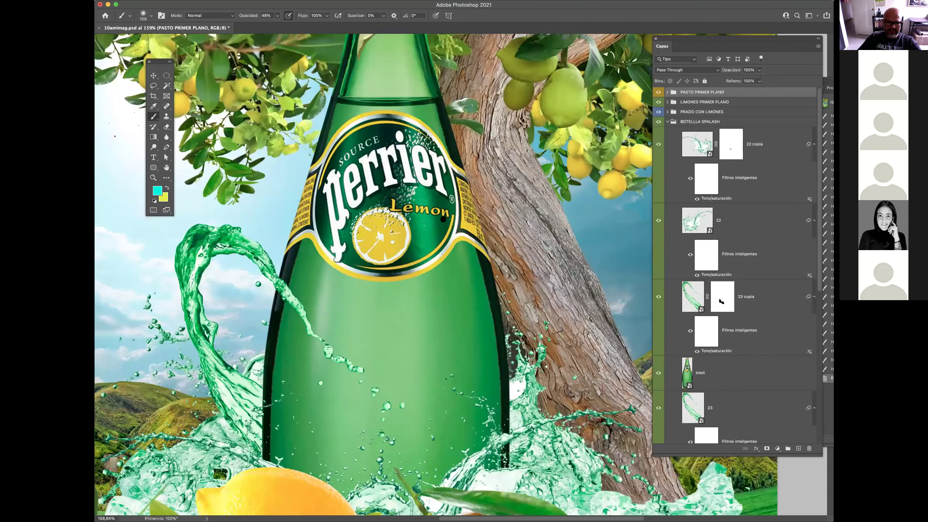
pyautogui.scroll(-2, 442, 285)
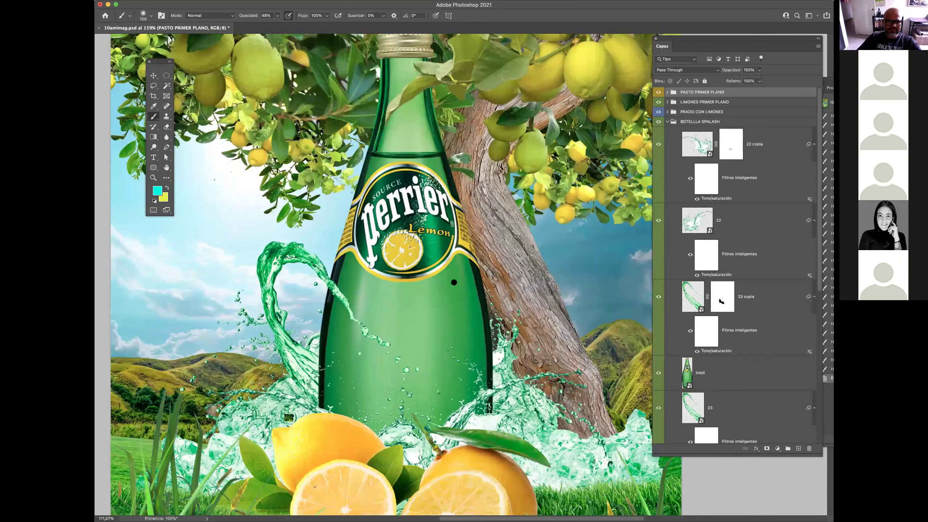
pyautogui.scroll(-1, 488, 286)
pyautogui.scroll(6, 509, 296)
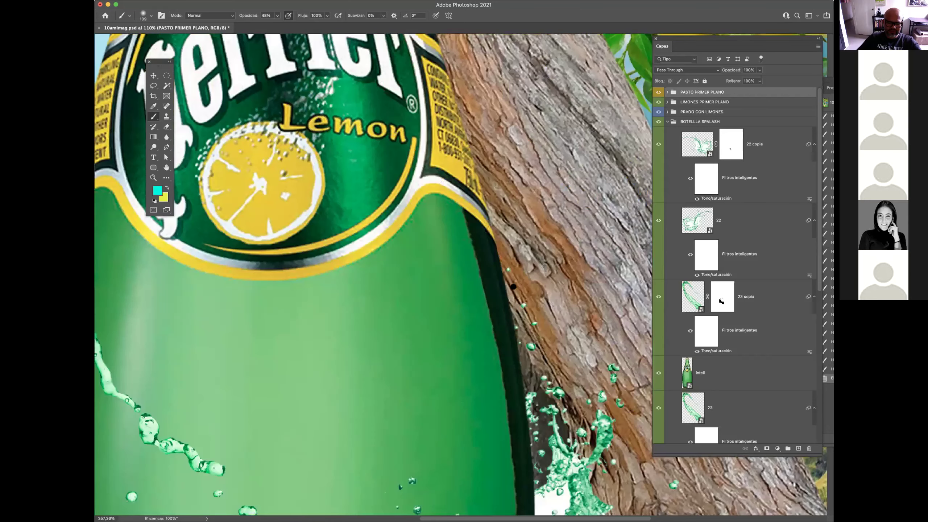
pyautogui.scroll(2, 513, 287)
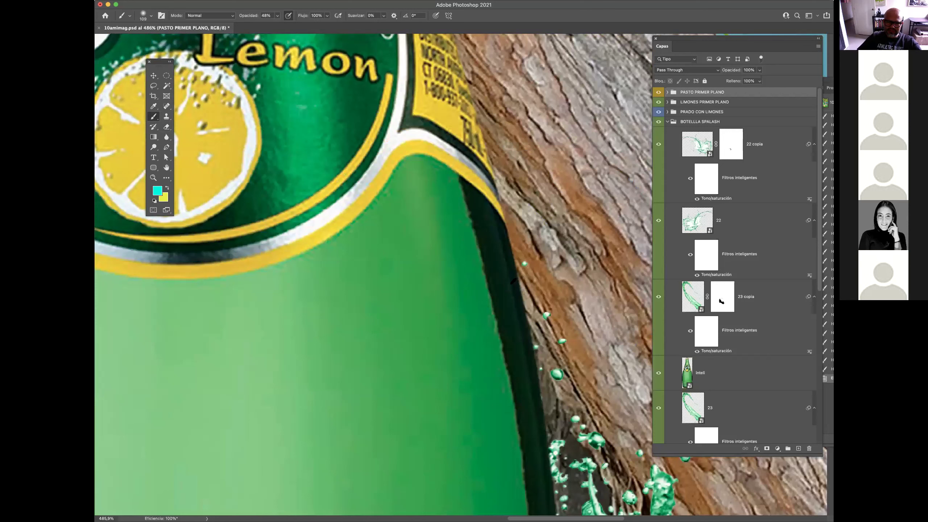
pyautogui.keyDown('alt'); pyautogui.click(504, 287); pyautogui.keyUp('alt')
# - Fit the whole poster in the window and select the inteli layer
pyautogui.scroll(-5, 491, 256)
pyautogui.scroll(-1, 495, 277)
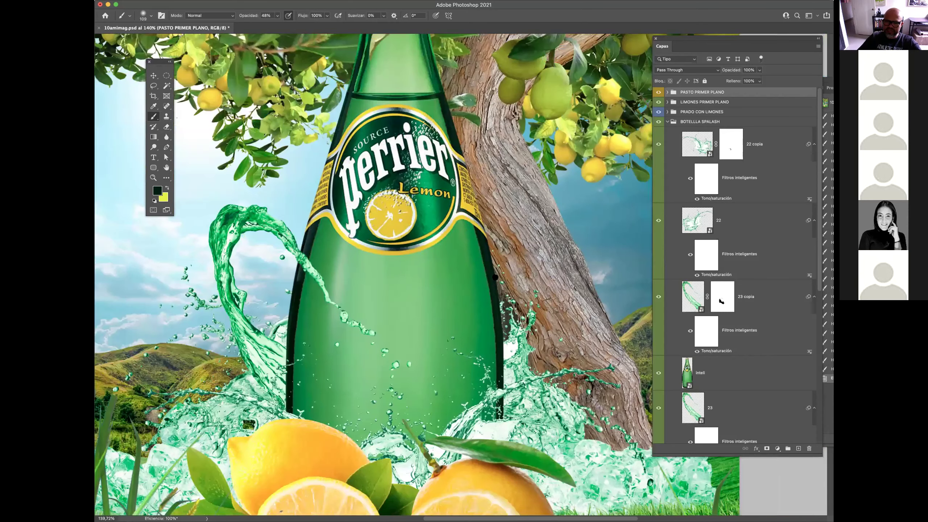
pyautogui.scroll(3, 464, 281)
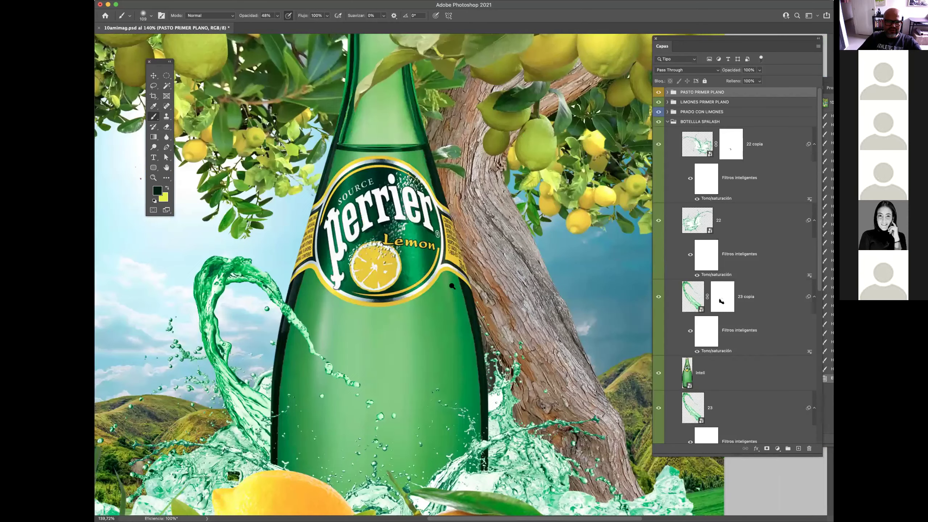
pyautogui.press('super+0')
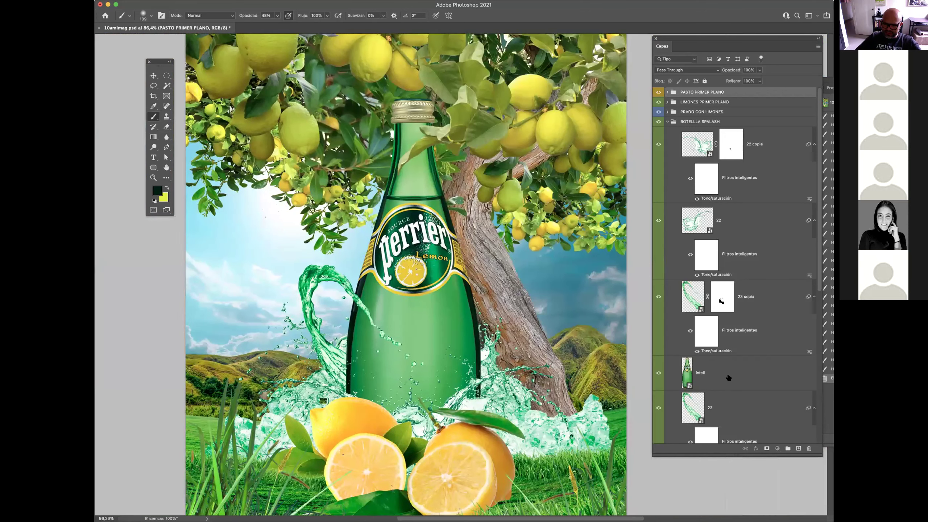
pyautogui.click(728, 377)
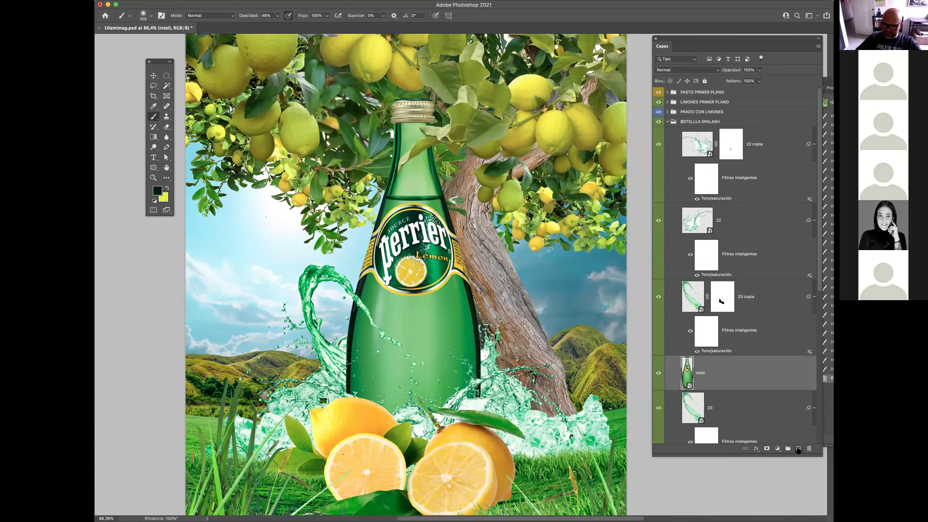
# - Add a new layer above inteli and enlarge the brush to about 290 px
pyautogui.click(798, 448)
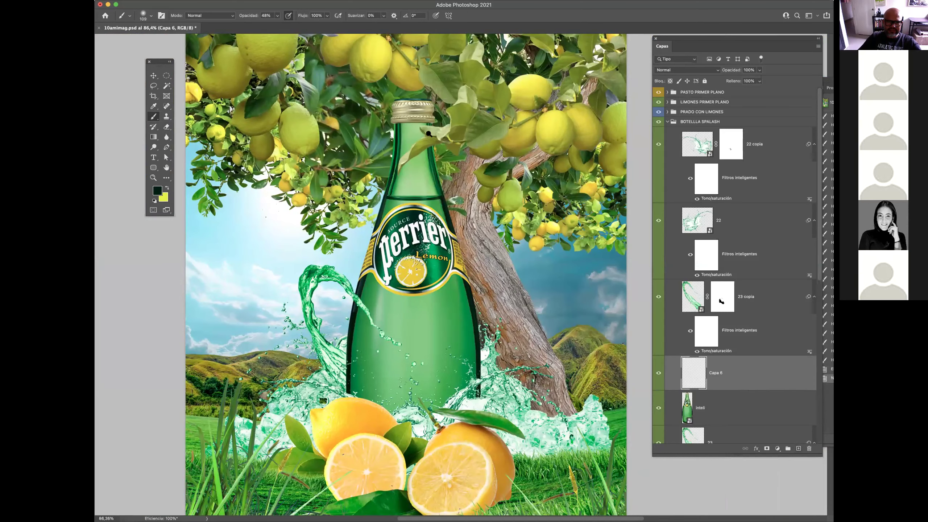
pyautogui.scroll(3, 429, 133)
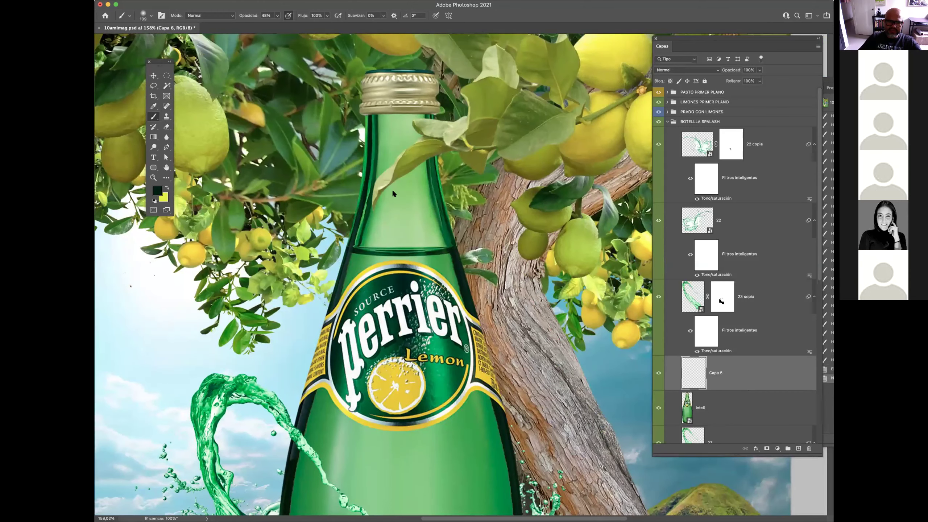
pyautogui.moveTo(403, 189); pyautogui.dragTo(419, 175)
pyautogui.moveTo(421, 234); pyautogui.dragTo(399, 123)
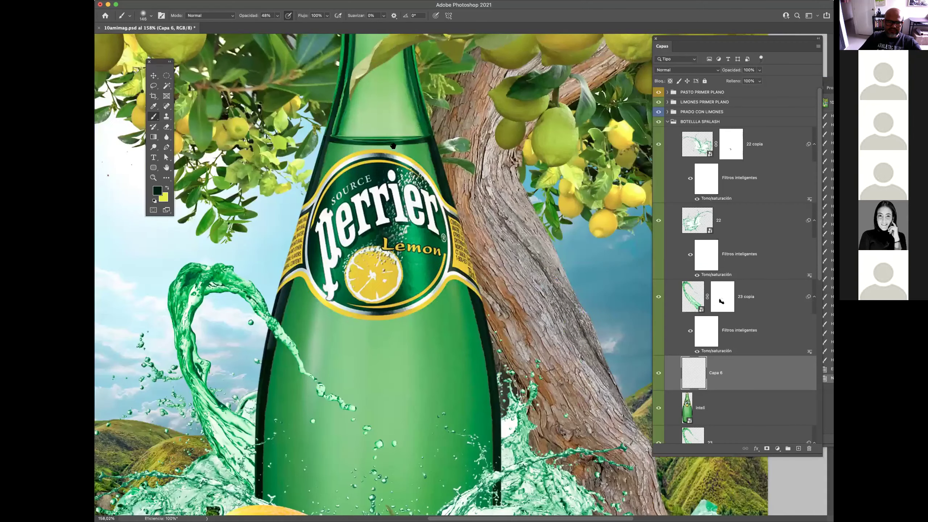
pyautogui.scroll(-5, 384, 320)
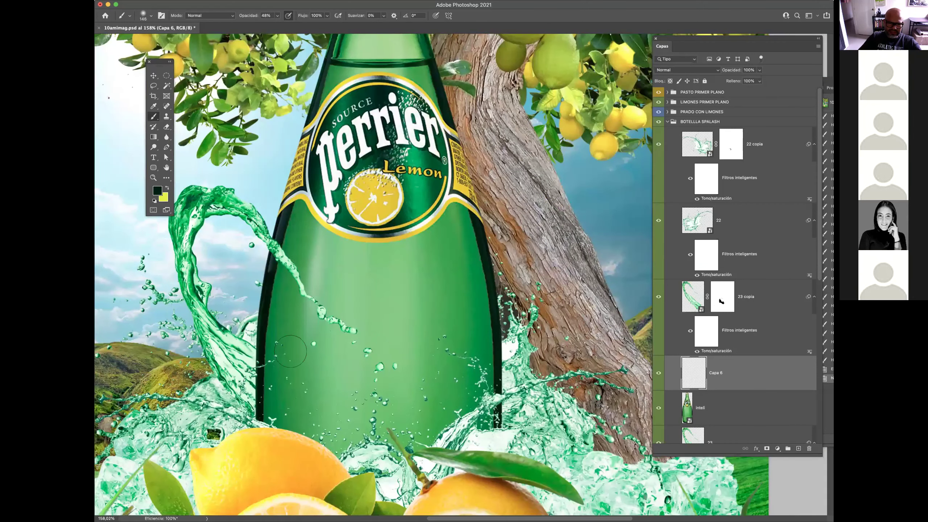
pyautogui.moveTo(288, 353)
pyautogui.mouseDown()
pyautogui.moveTo(330, 353)
pyautogui.moveTo(316, 358)
pyautogui.mouseUp()
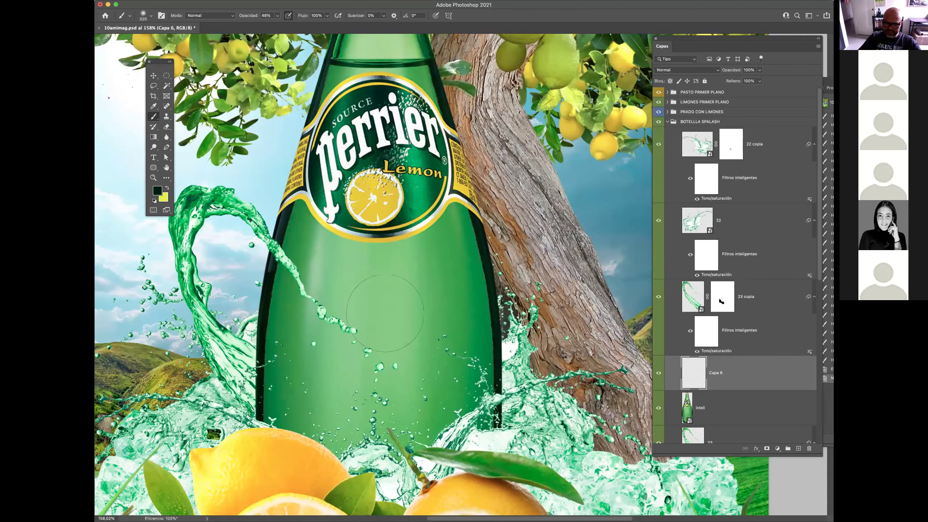
# - Paint soft dark shading from the bottle cap down the neck and right edge
pyautogui.scroll(5, 407, 260)
pyautogui.moveTo(405, 166); pyautogui.dragTo(373, 166)
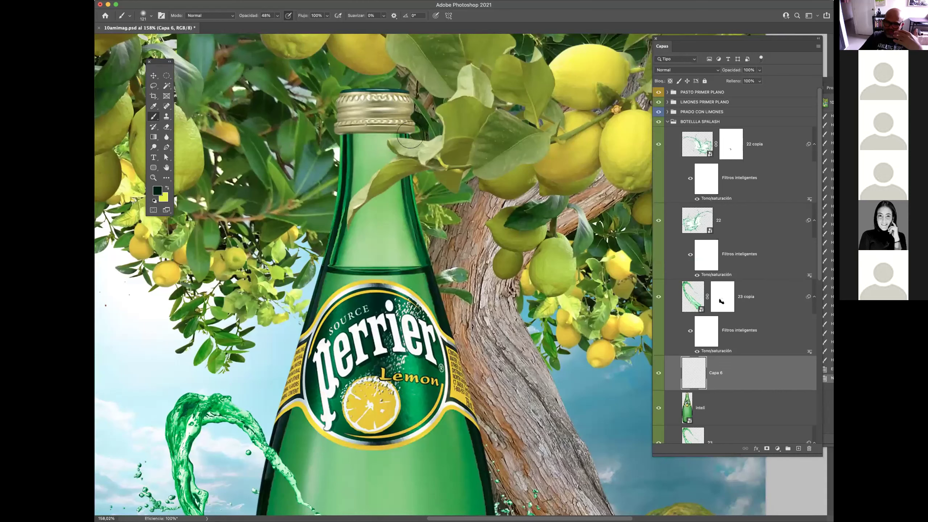
pyautogui.moveTo(408, 159)
pyautogui.mouseDown()
pyautogui.moveTo(453, 123)
pyautogui.moveTo(480, 124)
pyautogui.mouseUp()
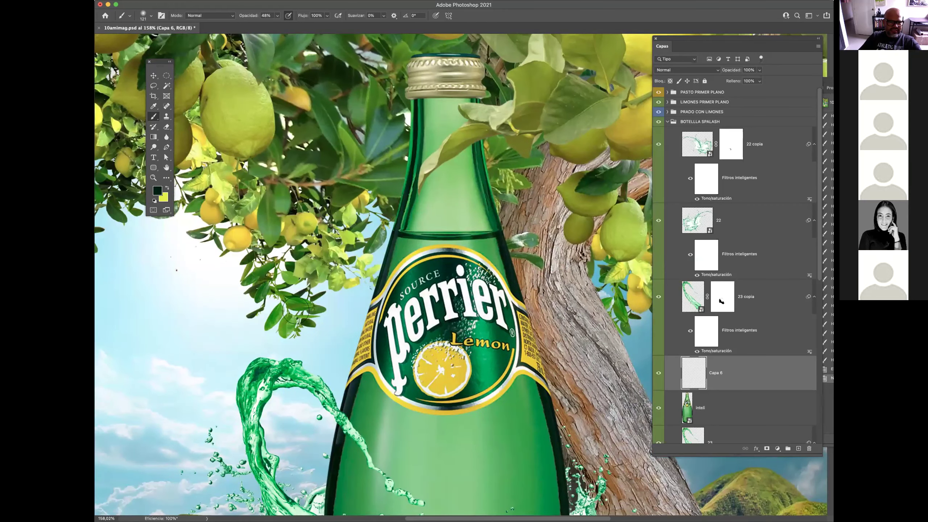
pyautogui.moveTo(473, 75)
pyautogui.mouseDown()
pyautogui.moveTo(498, 171)
pyautogui.moveTo(481, 168)
pyautogui.moveTo(480, 110)
pyautogui.moveTo(495, 216)
pyautogui.moveTo(467, 71)
pyautogui.moveTo(481, 80)
pyautogui.moveTo(489, 232)
pyautogui.moveTo(478, 139)
pyautogui.moveTo(527, 293)
pyautogui.moveTo(504, 233)
pyautogui.moveTo(482, 57)
pyautogui.moveTo(488, 158)
pyautogui.moveTo(469, 58)
pyautogui.moveTo(525, 306)
pyautogui.moveTo(487, 197)
pyautogui.moveTo(535, 384)
pyautogui.moveTo(515, 314)
pyautogui.mouseUp()
pyautogui.scroll(-10, 468, 172)
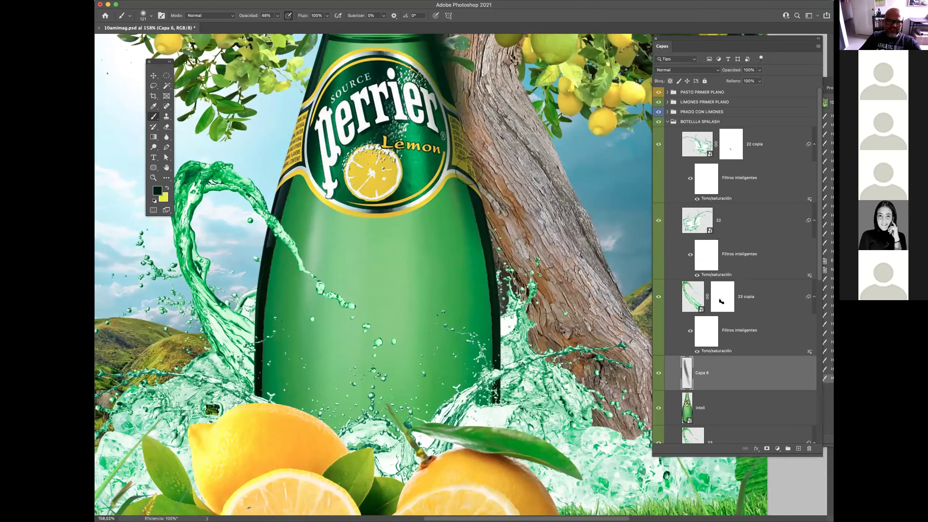
pyautogui.moveTo(469, 171); pyautogui.dragTo(479, 172)
pyautogui.moveTo(459, 243)
pyautogui.mouseDown()
pyautogui.moveTo(468, 427)
pyautogui.moveTo(472, 360)
pyautogui.moveTo(479, 411)
pyautogui.moveTo(450, 161)
pyautogui.moveTo(493, 423)
pyautogui.moveTo(494, 402)
pyautogui.mouseUp()
# - Undo the last shading stroke and bring the label and splash into view
pyautogui.press('super+z')
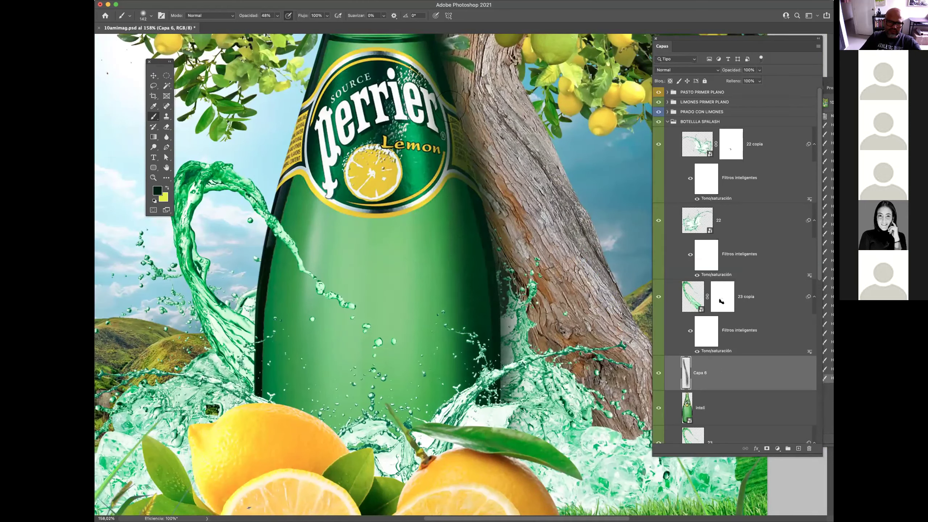
pyautogui.scroll(5, 519, 362)
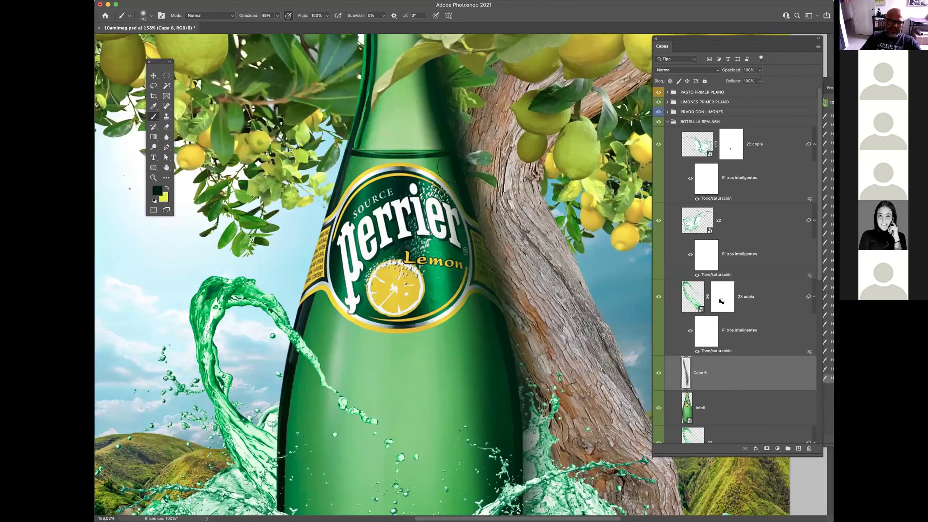
pyautogui.scroll(5, 461, 277)
pyautogui.scroll(2, 468, 270)
pyautogui.moveTo(476, 179); pyautogui.dragTo(513, 194)
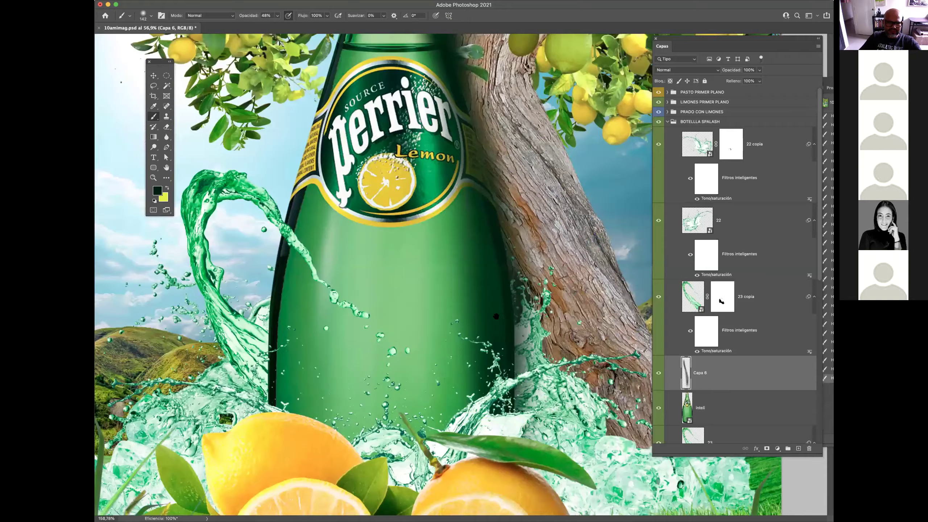
pyautogui.scroll(-3, 496, 316)
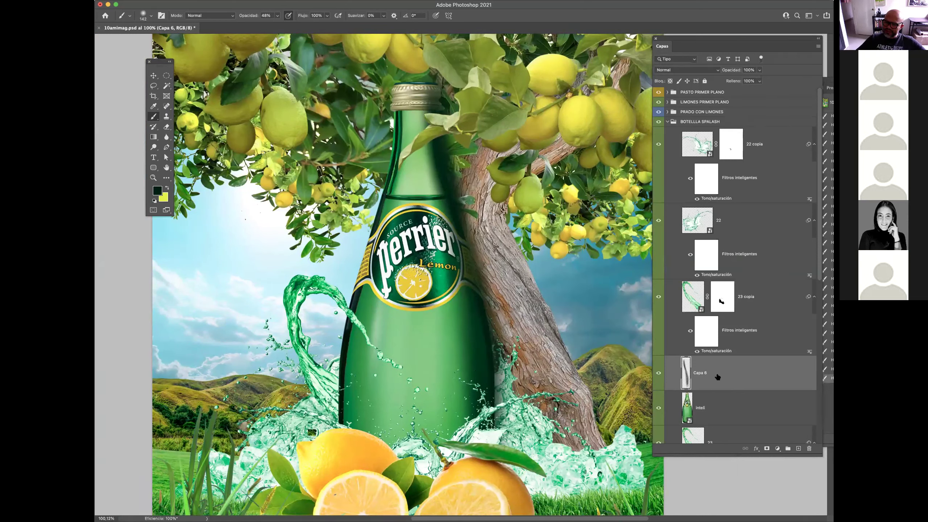
# - Clear all shading from Capa 6 and load the inteli bottle outline as a selection
pyautogui.hotkey('ctrl', 'a')
pyautogui.press('Delete')
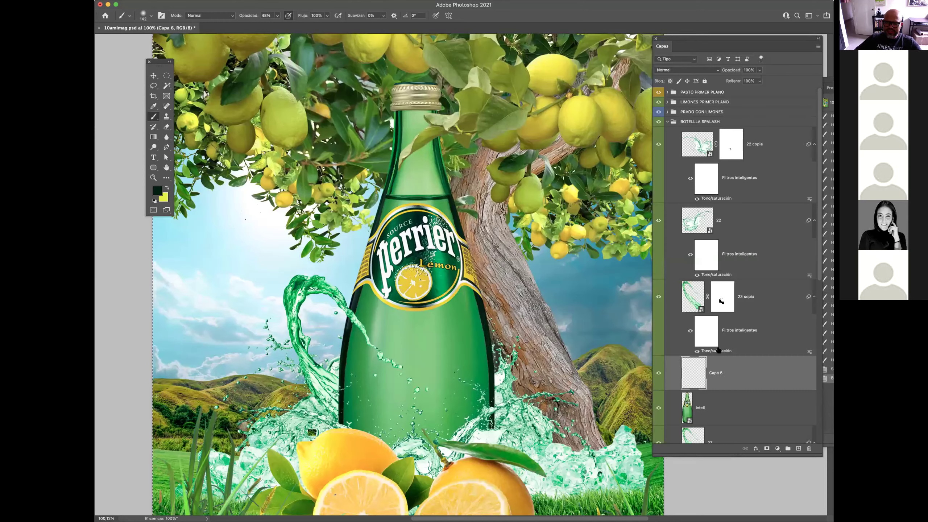
pyautogui.press('Tab')
pyautogui.press('Tab')
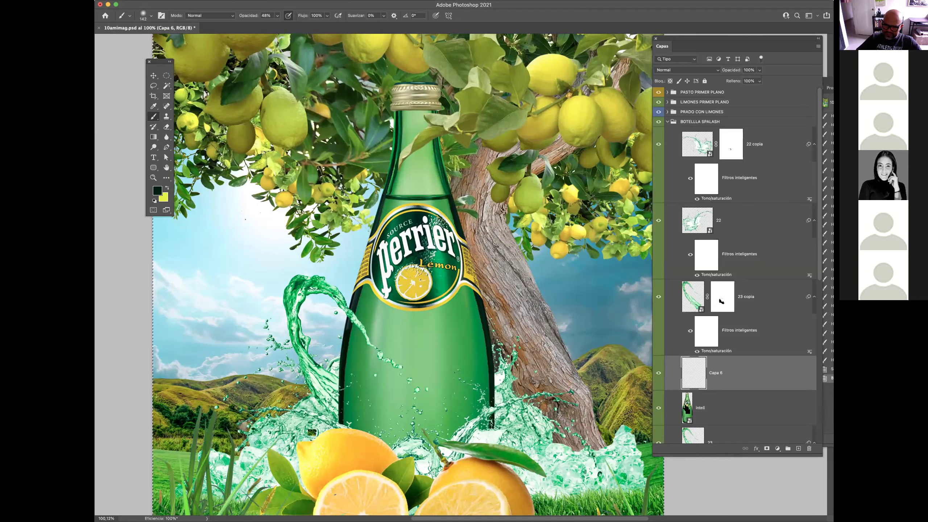
pyautogui.keyDown('super'); pyautogui.click(687, 406); pyautogui.keyUp('super')
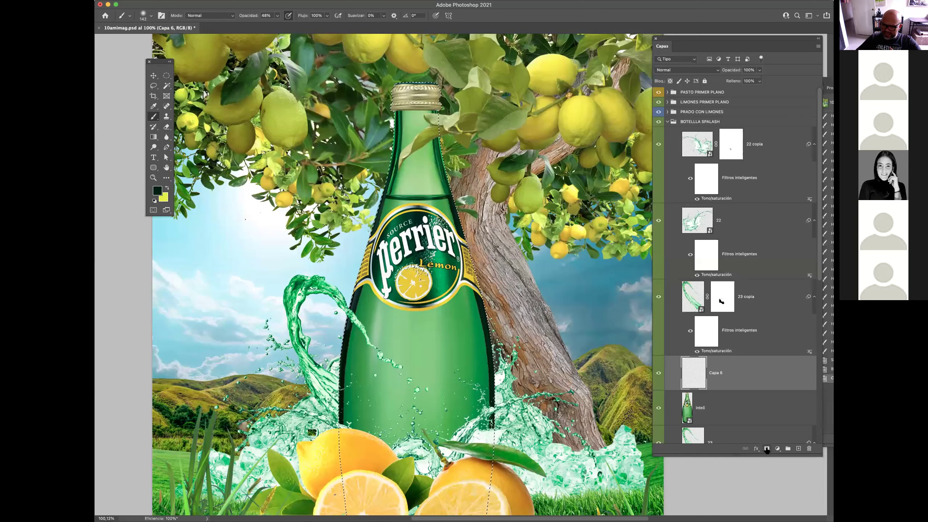
# - Add a bottle-shaped layer mask to Capa 6 and target its pixels for painting
pyautogui.click(767, 449)
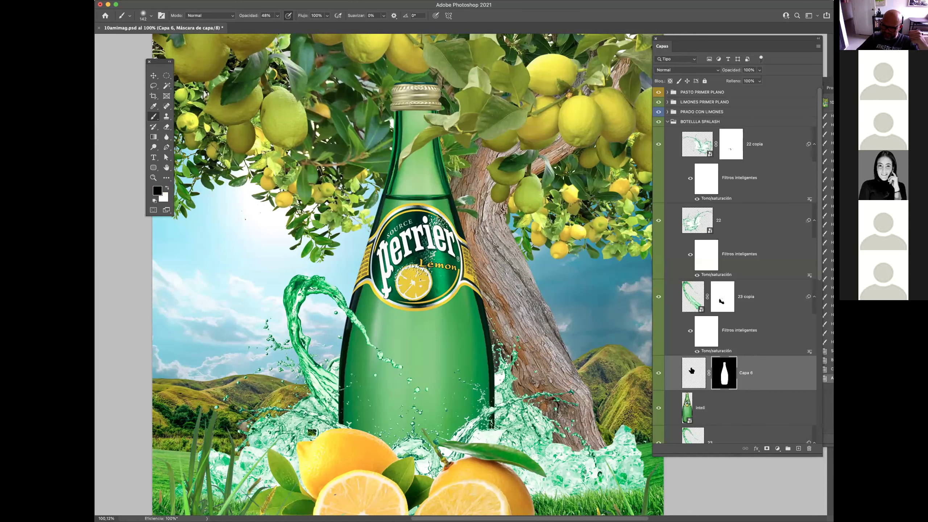
pyautogui.click(691, 373)
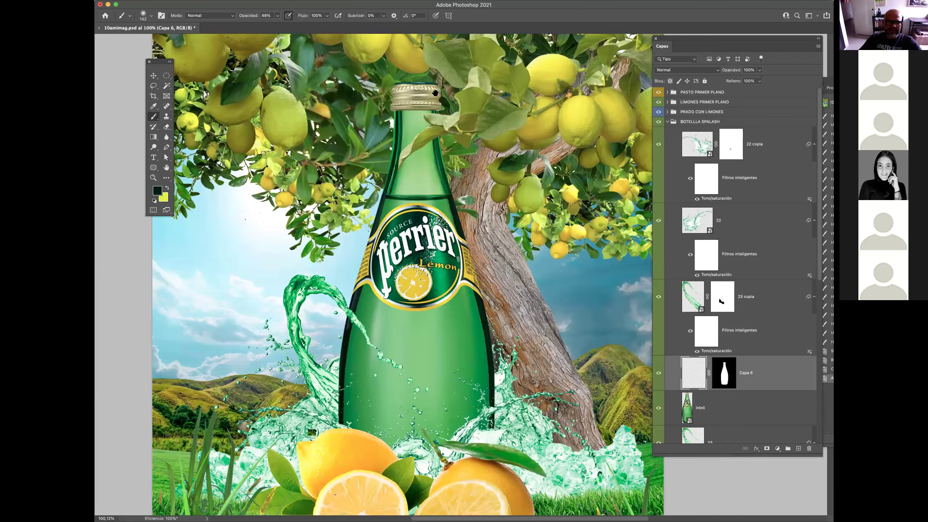
# - Darken the right side of the cap, neck, shoulder and bottle edge
pyautogui.scroll(5, 435, 93)
pyautogui.moveTo(454, 118); pyautogui.dragTo(453, 168)
pyautogui.moveTo(453, 105)
pyautogui.mouseDown()
pyautogui.moveTo(449, 219)
pyautogui.moveTo(438, 161)
pyautogui.moveTo(473, 272)
pyautogui.mouseUp()
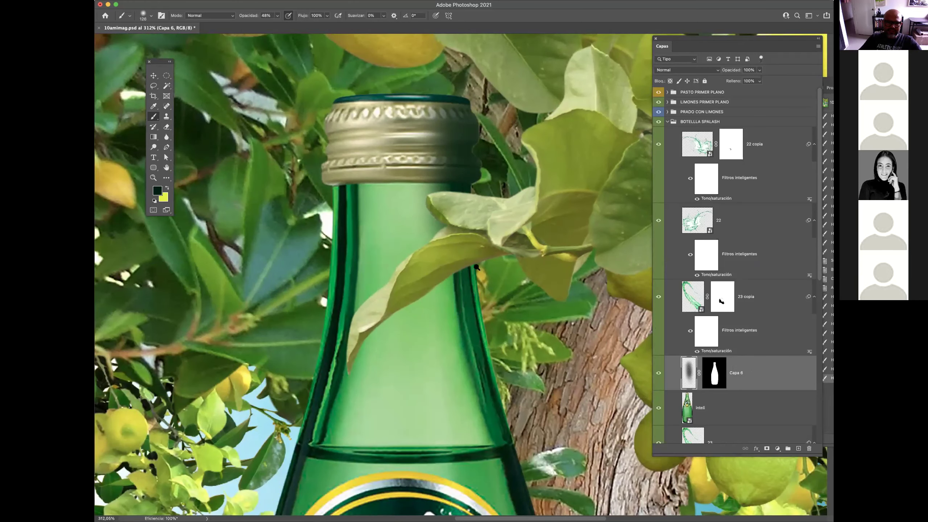
pyautogui.scroll(-10, 476, 267)
pyautogui.scroll(4, 438, 217)
pyautogui.moveTo(431, 219)
pyautogui.mouseDown()
pyautogui.moveTo(435, 190)
pyautogui.moveTo(475, 336)
pyautogui.mouseUp()
pyautogui.moveTo(460, 289)
pyautogui.mouseDown()
pyautogui.moveTo(474, 292)
pyautogui.moveTo(452, 208)
pyautogui.mouseUp()
pyautogui.moveTo(443, 280)
pyautogui.mouseDown()
pyautogui.moveTo(470, 279)
pyautogui.moveTo(455, 279)
pyautogui.mouseUp()
pyautogui.moveTo(453, 230); pyautogui.dragTo(456, 384)
pyautogui.moveTo(453, 311)
pyautogui.mouseDown()
pyautogui.moveTo(453, 410)
pyautogui.moveTo(445, 321)
pyautogui.mouseUp()
pyautogui.moveTo(443, 424); pyautogui.dragTo(442, 280)
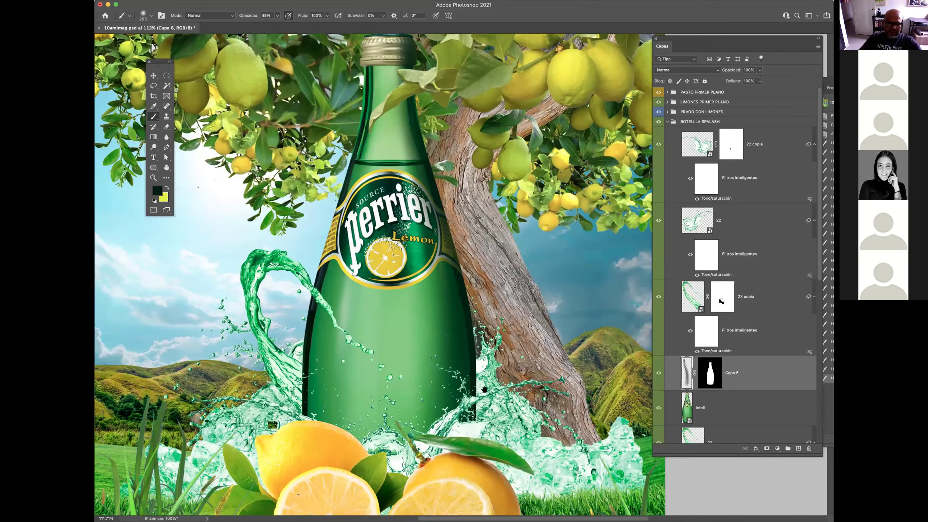
# - Darken the lower bottle near the lemon stem
pyautogui.scroll(3, 475, 391)
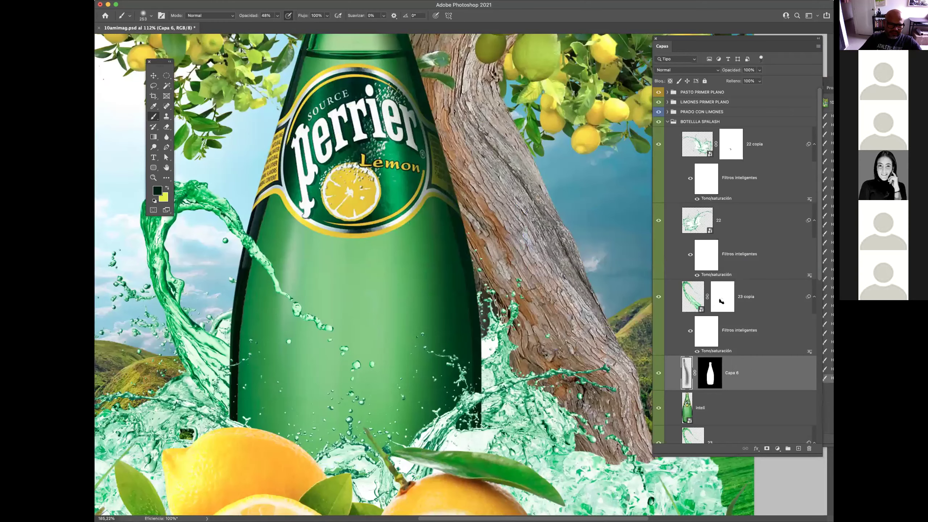
pyautogui.scroll(2, 460, 391)
pyautogui.moveTo(329, 247); pyautogui.dragTo(259, 263)
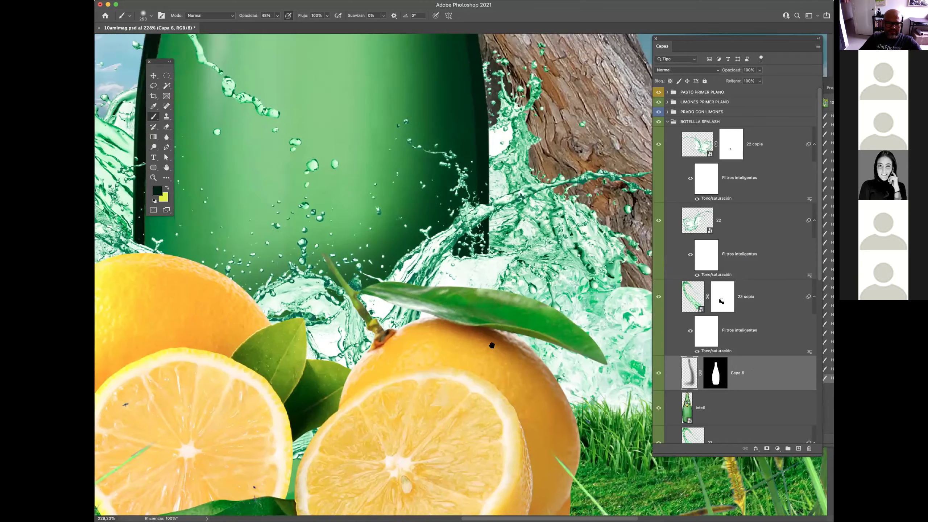
pyautogui.scroll(-10, 516, 143)
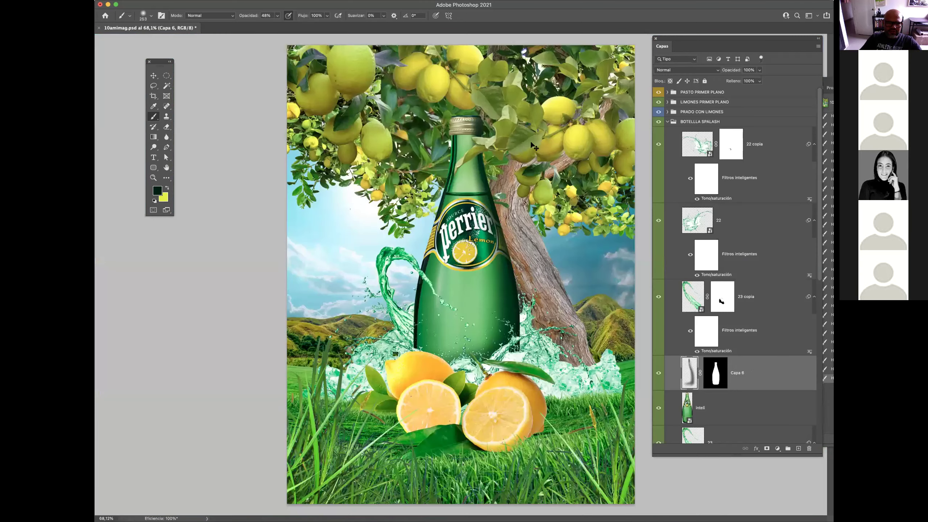
pyautogui.scroll(8, 377, 100)
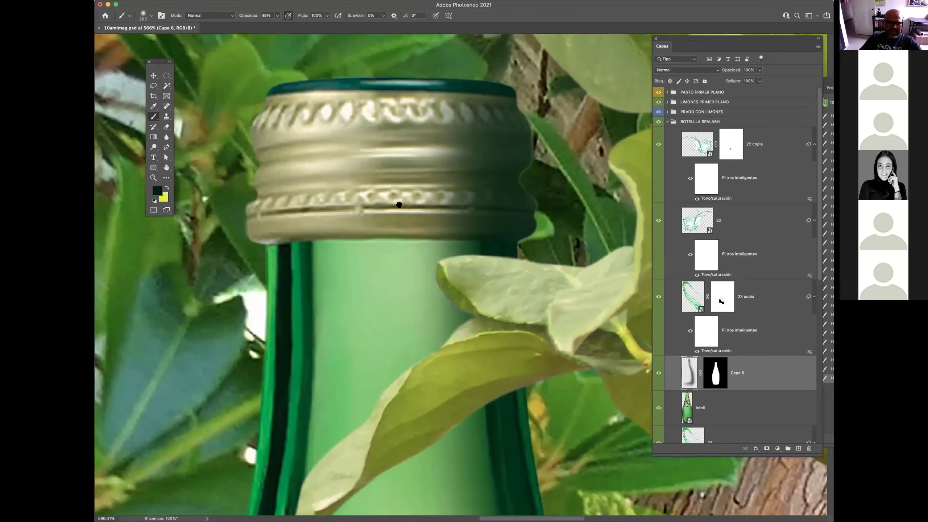
# - With a smaller brush, shade the lower and upper grooves across the metal cap
pyautogui.moveTo(416, 205); pyautogui.dragTo(235, 216)
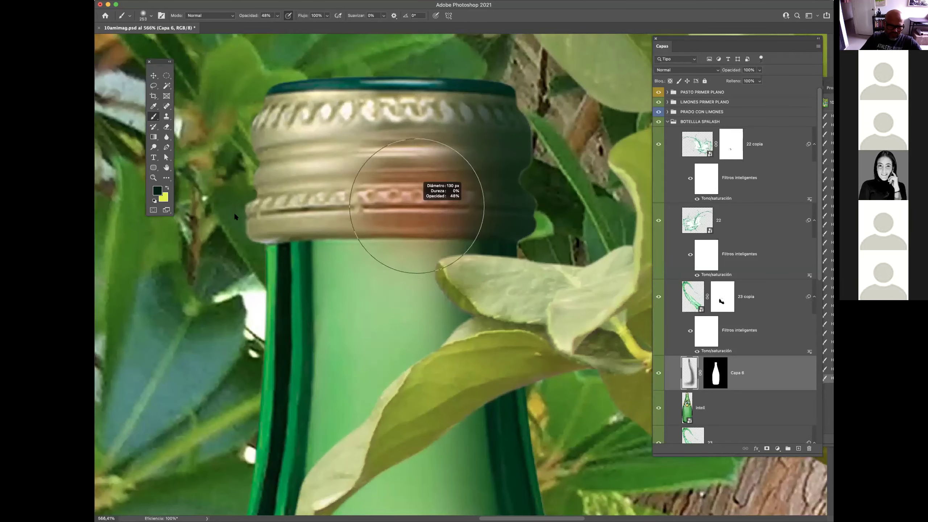
pyautogui.moveTo(290, 234)
pyautogui.mouseDown()
pyautogui.moveTo(456, 242)
pyautogui.moveTo(318, 238)
pyautogui.moveTo(336, 236)
pyautogui.mouseUp()
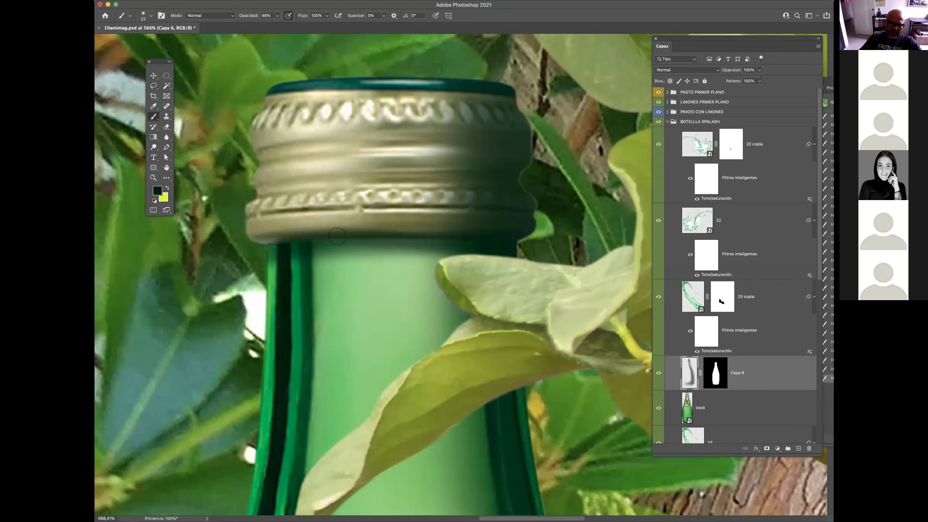
pyautogui.moveTo(397, 205); pyautogui.dragTo(387, 203)
pyautogui.moveTo(295, 207)
pyautogui.mouseDown()
pyautogui.moveTo(256, 210)
pyautogui.moveTo(459, 210)
pyautogui.mouseUp()
pyautogui.moveTo(554, 215)
pyautogui.mouseDown()
pyautogui.moveTo(211, 216)
pyautogui.moveTo(258, 210)
pyautogui.mouseUp()
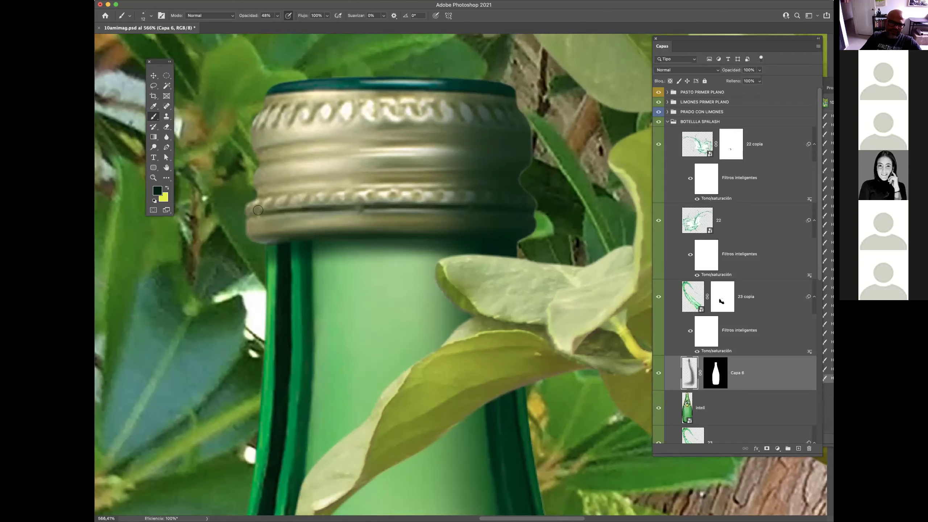
pyautogui.moveTo(493, 177); pyautogui.dragTo(497, 177)
pyautogui.moveTo(288, 175)
pyautogui.mouseDown()
pyautogui.moveTo(458, 171)
pyautogui.moveTo(254, 170)
pyautogui.moveTo(269, 176)
pyautogui.moveTo(212, 168)
pyautogui.moveTo(450, 171)
pyautogui.mouseUp()
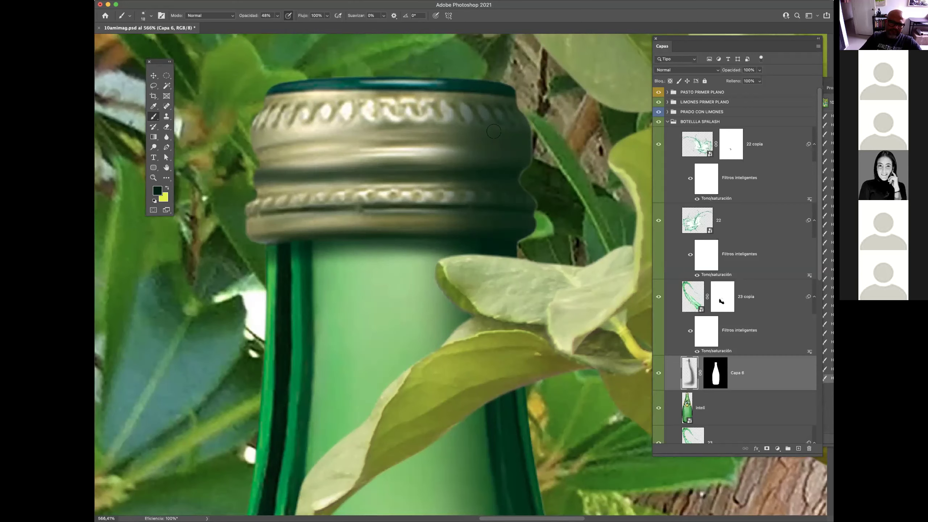
pyautogui.moveTo(279, 138)
pyautogui.mouseDown()
pyautogui.moveTo(398, 126)
pyautogui.moveTo(370, 123)
pyautogui.moveTo(382, 136)
pyautogui.moveTo(255, 140)
pyautogui.moveTo(391, 143)
pyautogui.mouseUp()
pyautogui.scroll(-6, 470, 145)
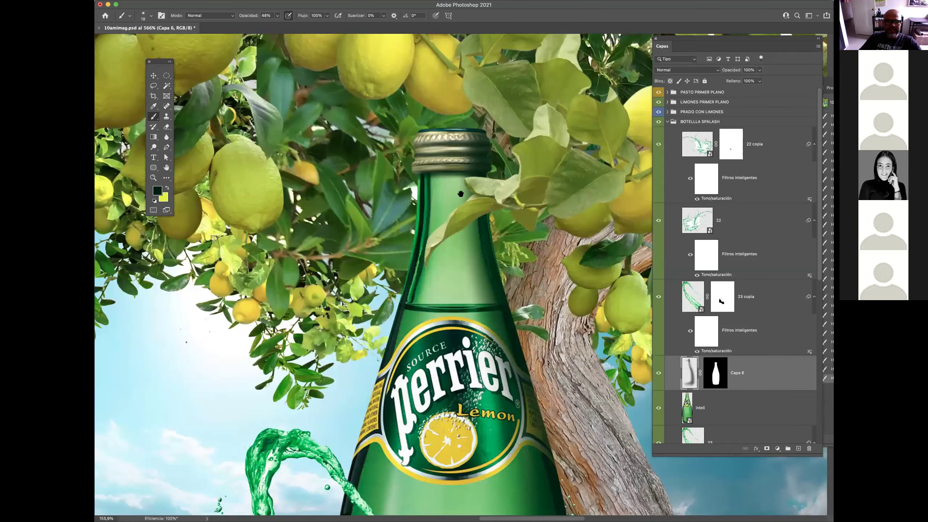
# - Switch to the Move tool and set Capa 6's blend mode to Multiplicar
pyautogui.scroll(-2, 470, 206)
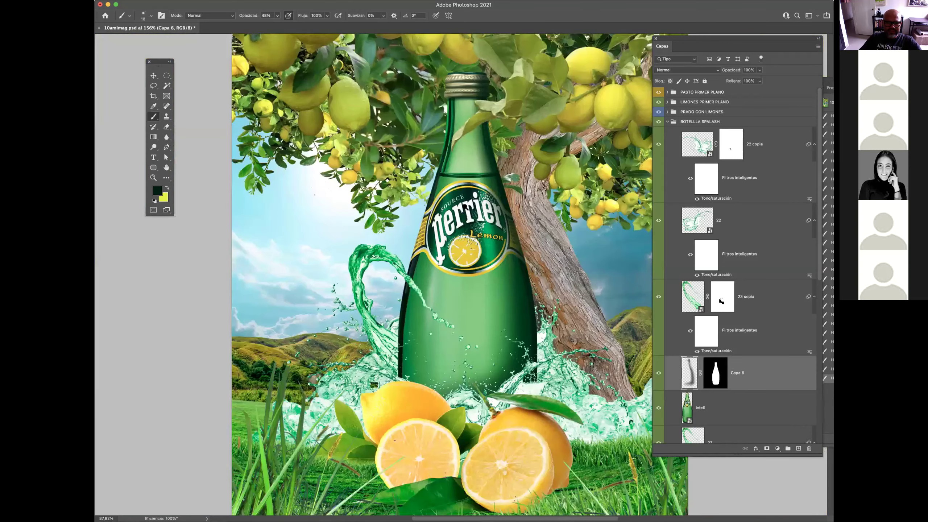
pyautogui.scroll(2, 465, 207)
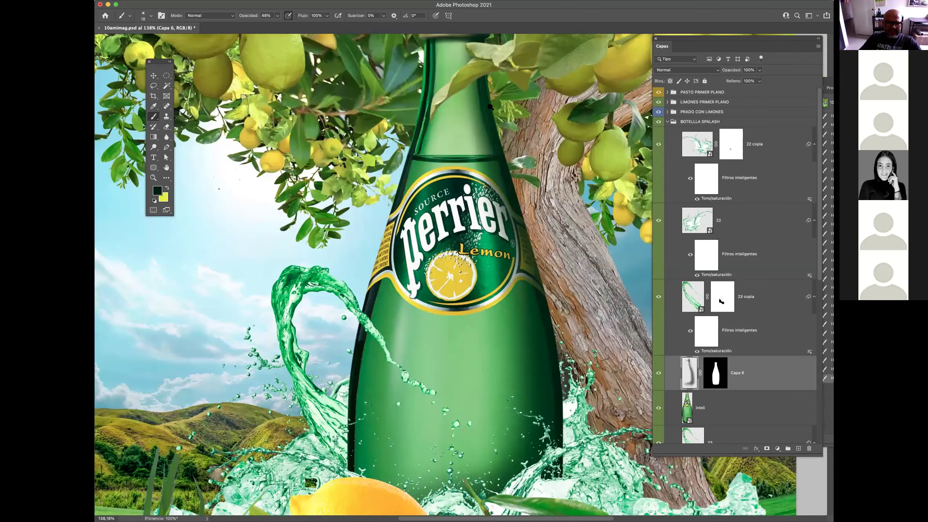
pyautogui.scroll(3, 467, 111)
pyautogui.scroll(-3, 493, 120)
pyautogui.scroll(4, 510, 132)
pyautogui.press('v')
pyautogui.moveTo(487, 394); pyautogui.dragTo(479, 218)
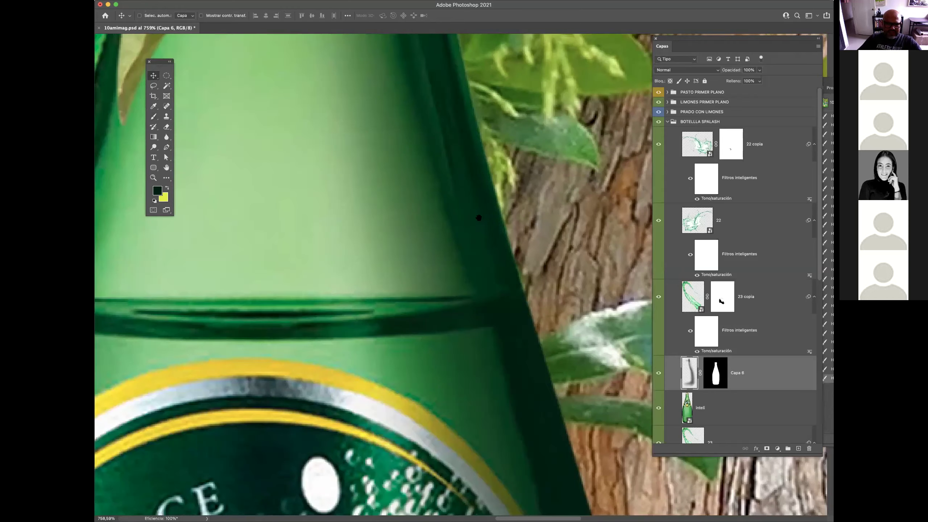
pyautogui.scroll(-15, 479, 218)
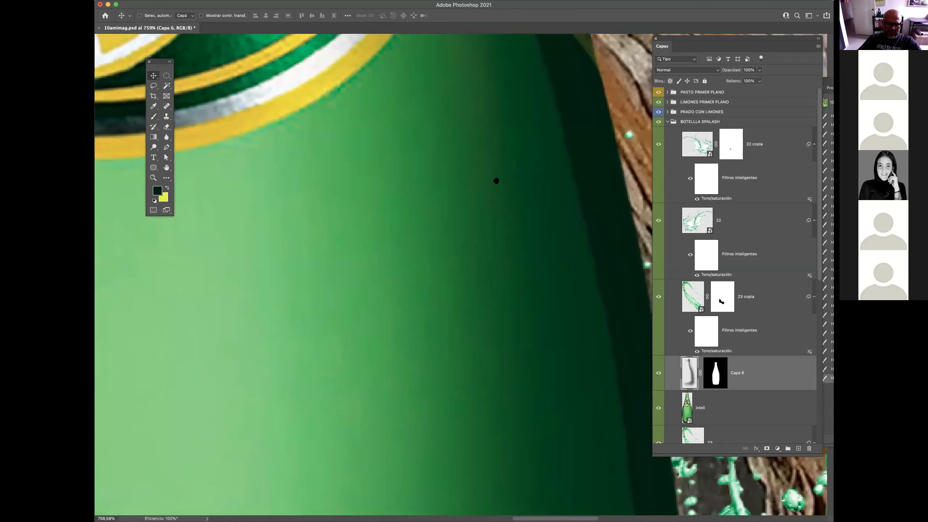
pyautogui.scroll(-8, 504, 209)
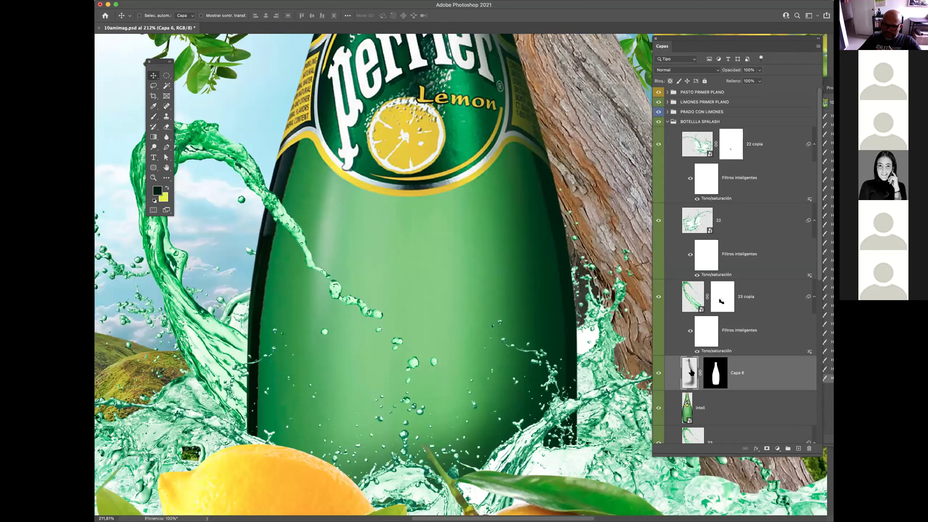
pyautogui.click(687, 69)
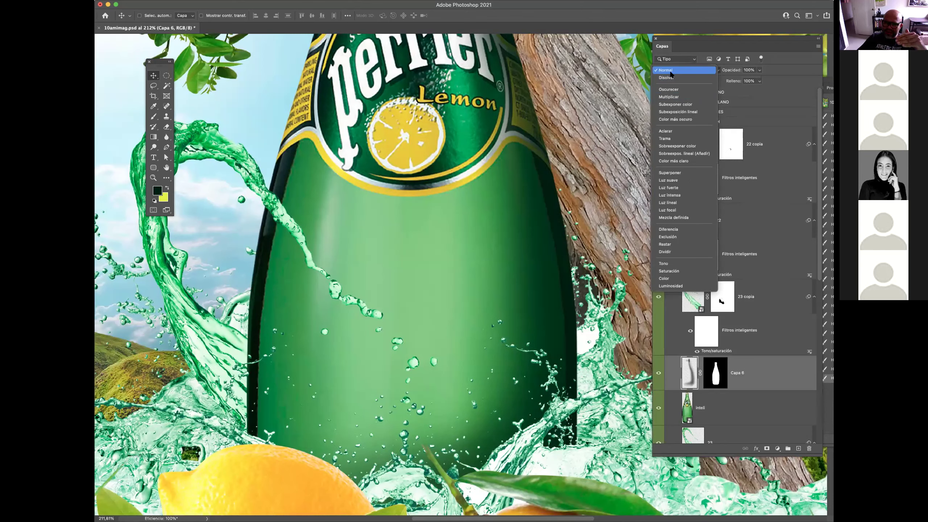
pyautogui.click(669, 97)
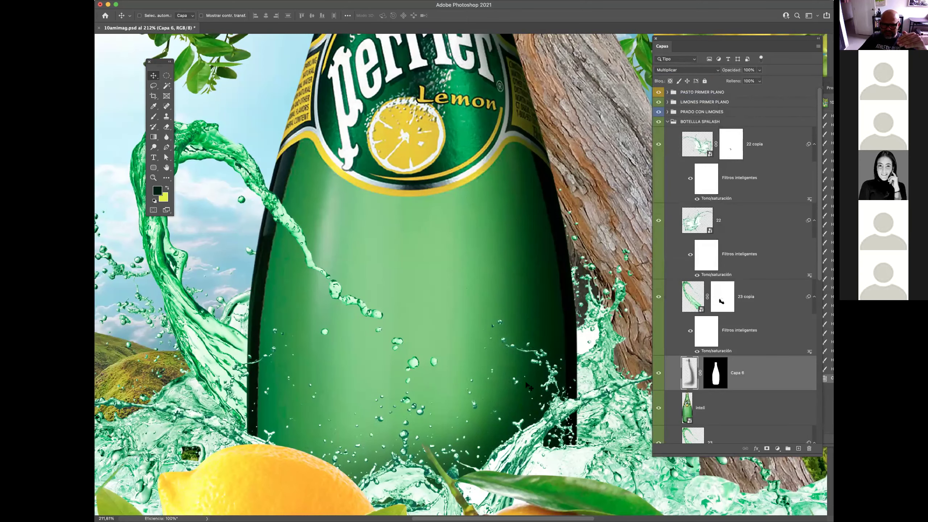
# - Fit the image in the window and toggle Capa 6 on and off to compare
pyautogui.press('super+0')
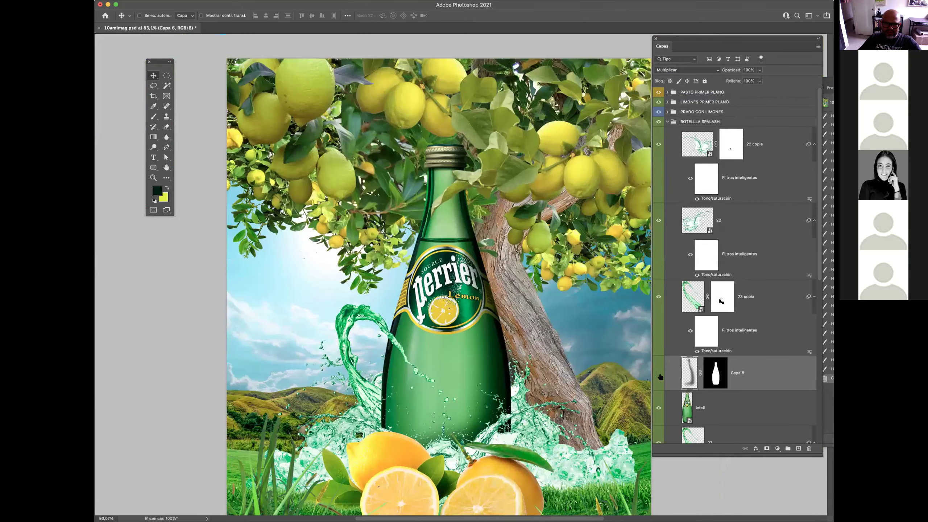
pyautogui.click(659, 375)
pyautogui.click(659, 375)
pyautogui.click(659, 374)
pyautogui.click(659, 374)
# - Set Capa 6's layer opacity to 70%
pyautogui.moveTo(741, 79); pyautogui.dragTo(745, 79)
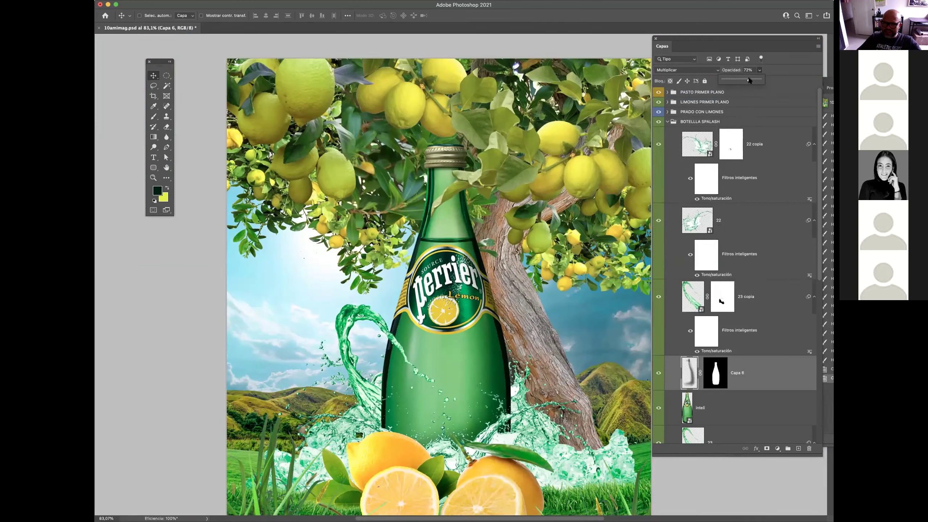
pyautogui.moveTo(748, 80); pyautogui.dragTo(747, 82)
pyautogui.moveTo(736, 80); pyautogui.dragTo(748, 81)
pyautogui.scroll(-5, 443, 243)
pyautogui.hscroll(5, 443, 243)
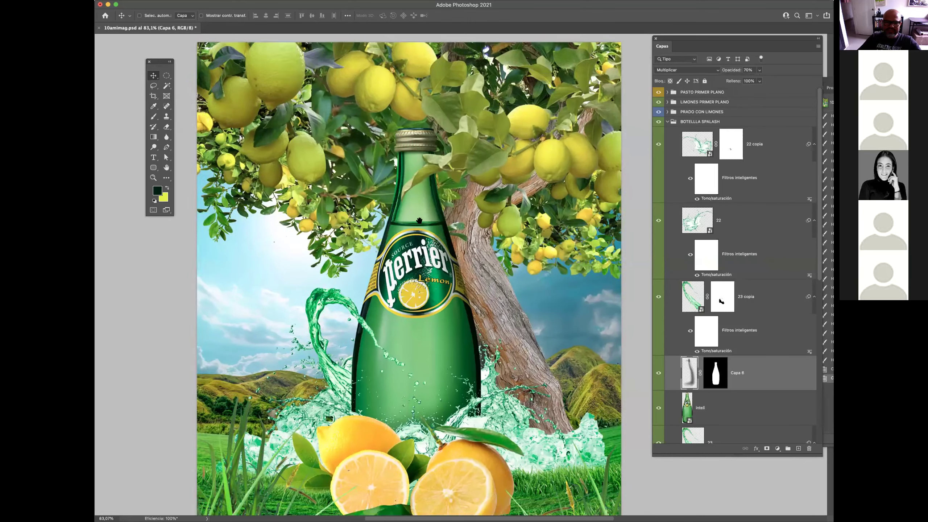
pyautogui.scroll(1, 453, 245)
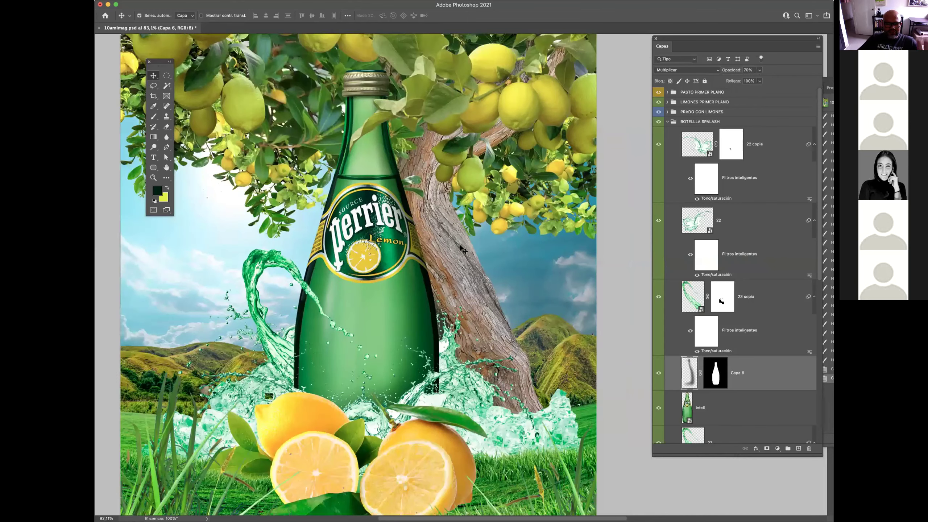
pyautogui.scroll(1, 461, 243)
# - Compare Capa 6 hidden and shown, then save 10amimag.psd
pyautogui.click(658, 373)
pyautogui.click(658, 373)
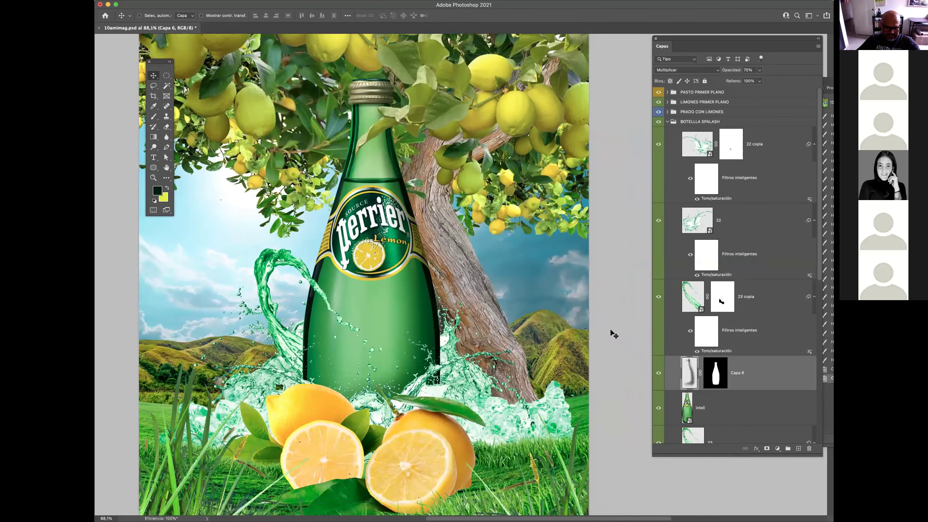
pyautogui.press('super+s')
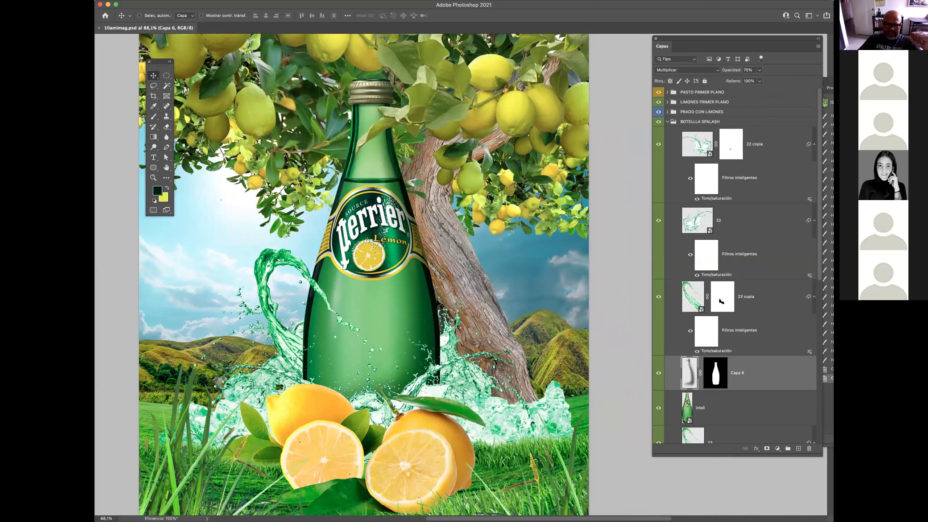
pyautogui.scroll(-10, 816, 221)
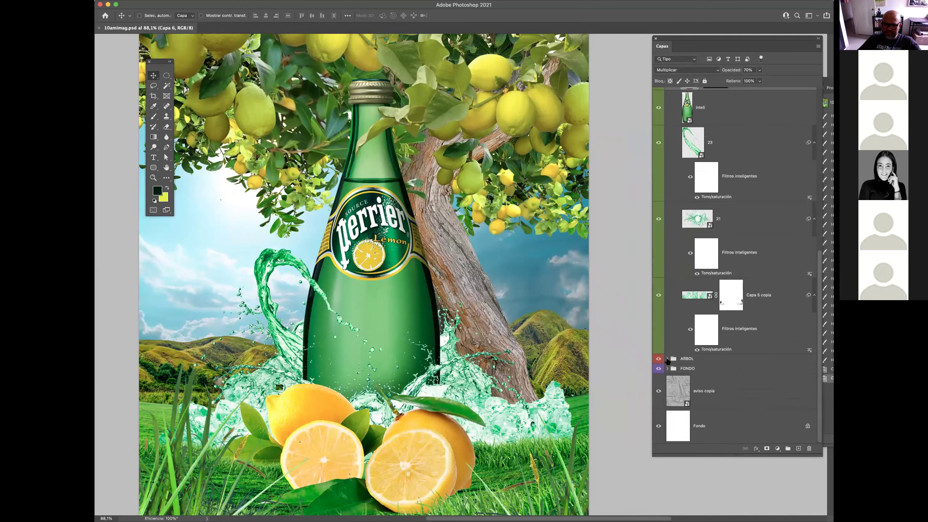
# - Expand the ARBOL group and add a new layer above tree layer Capa 1
pyautogui.click(667, 359)
pyautogui.click(764, 385)
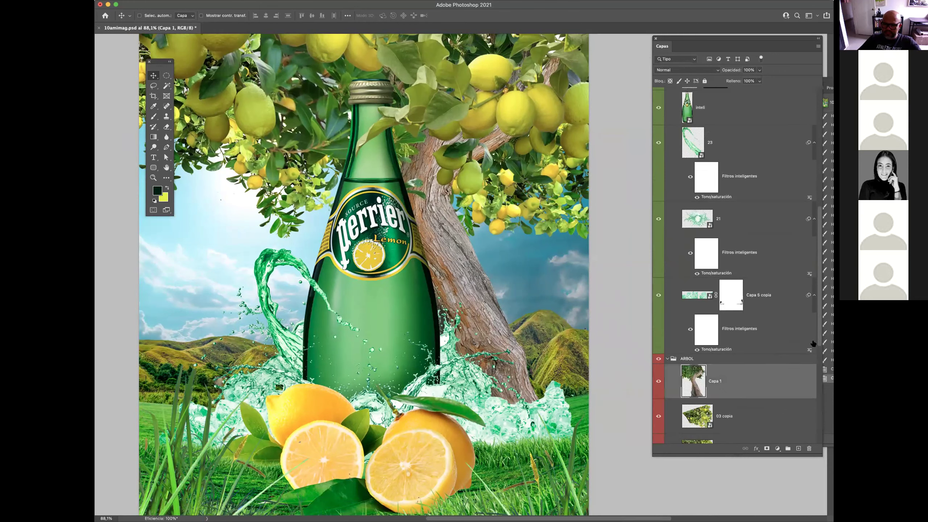
pyautogui.scroll(-3, 811, 353)
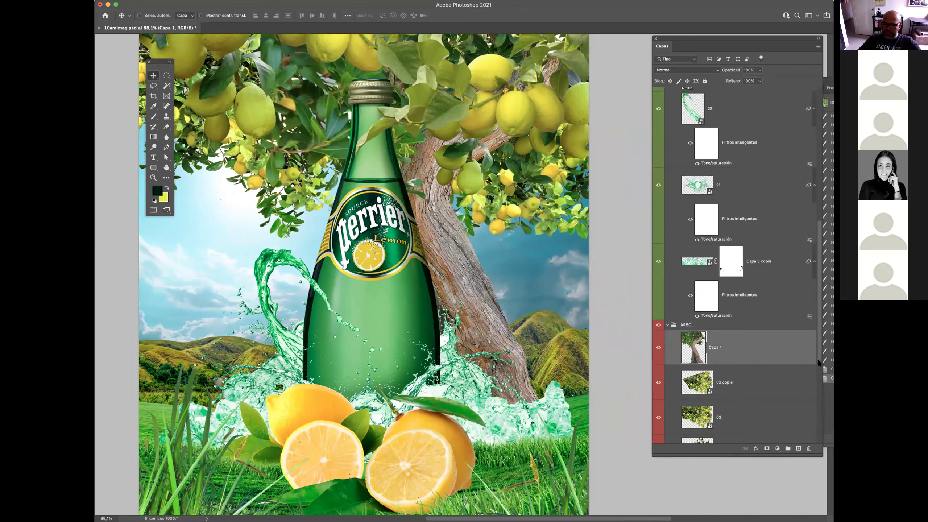
pyautogui.click(798, 448)
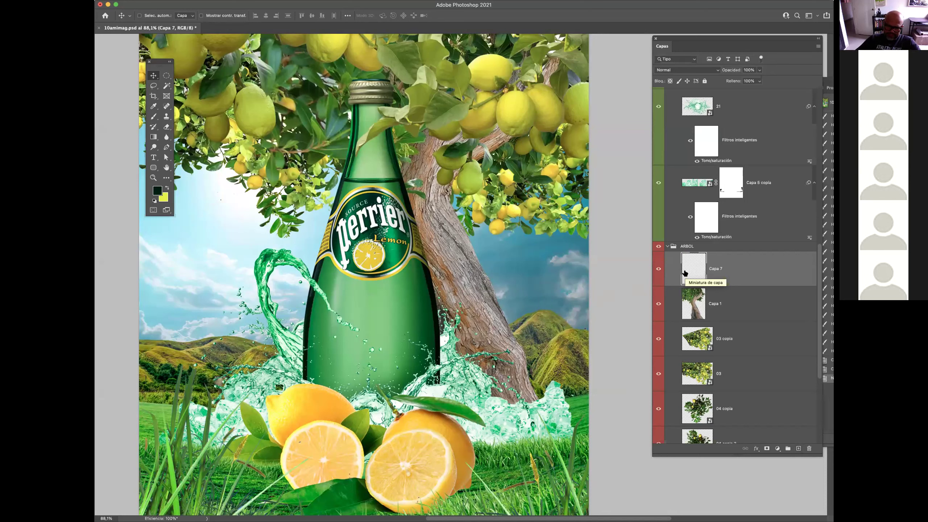
# - Load the tree outline, rename the layer 'sombra arbo' and mask it to the tree
pyautogui.press('super')
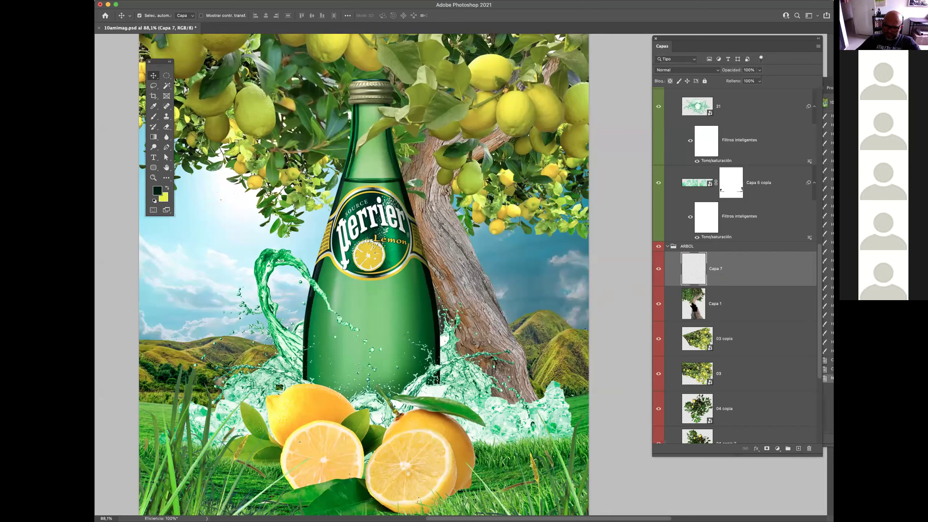
pyautogui.keyDown('super'); pyautogui.click(693, 306); pyautogui.keyUp('super')
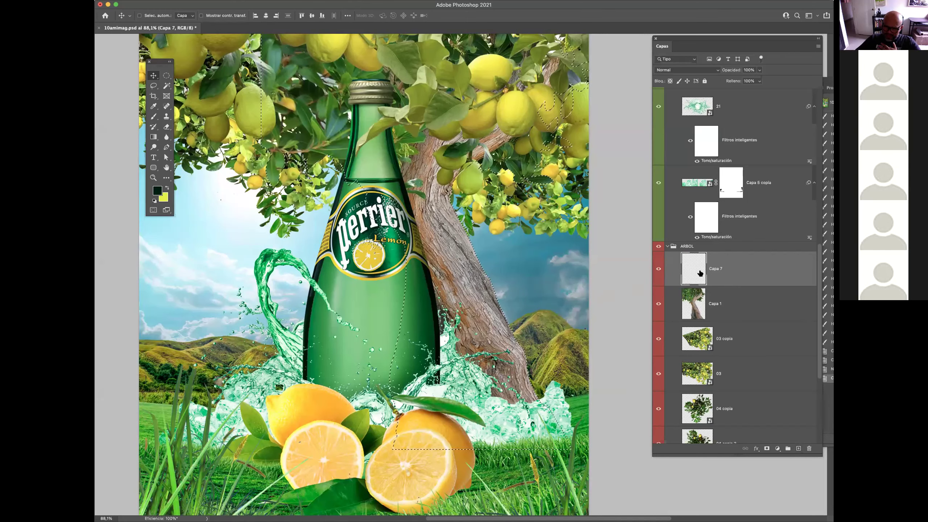
pyautogui.doubleClick(715, 270)
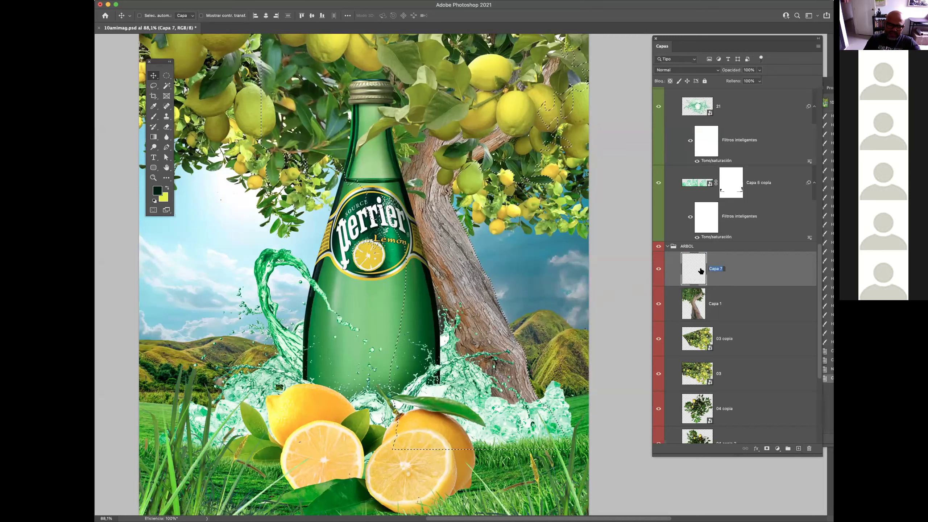
pyautogui.write('sombra ar')
pyautogui.write('bo')
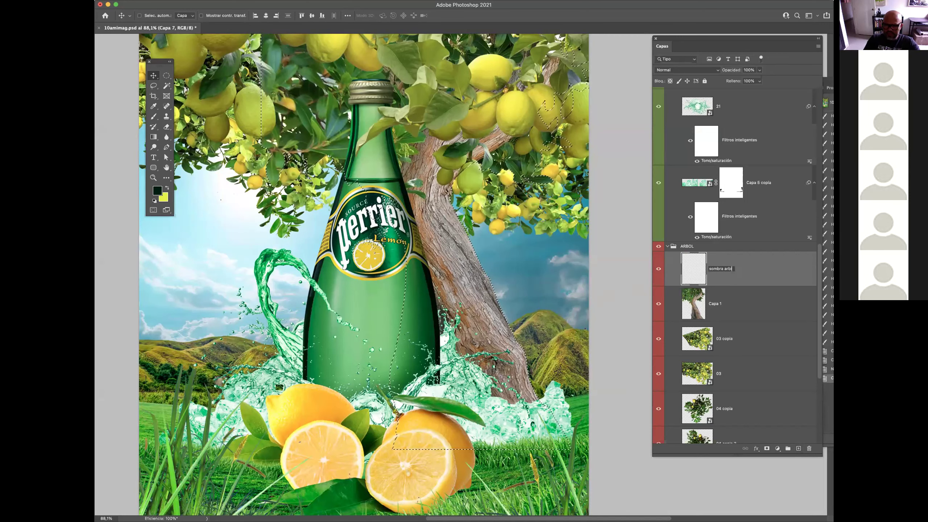
pyautogui.click(767, 448)
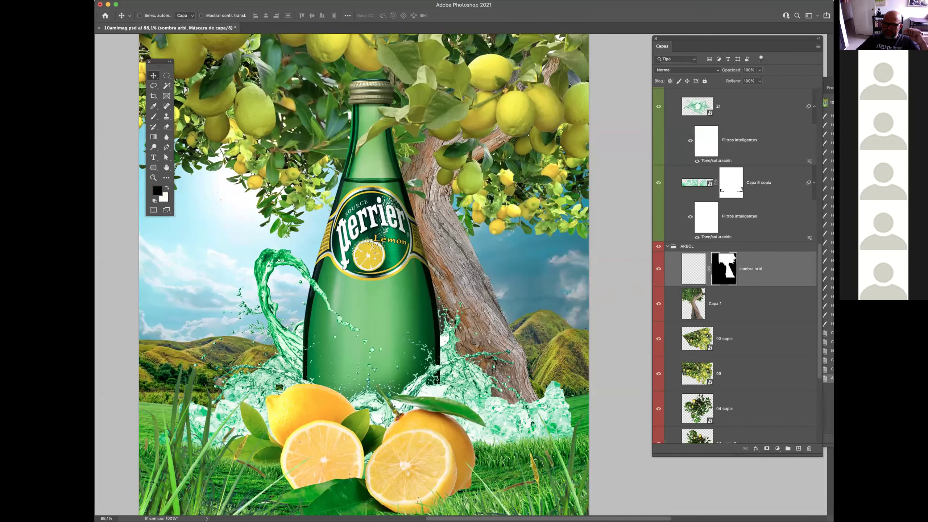
pyautogui.click(689, 272)
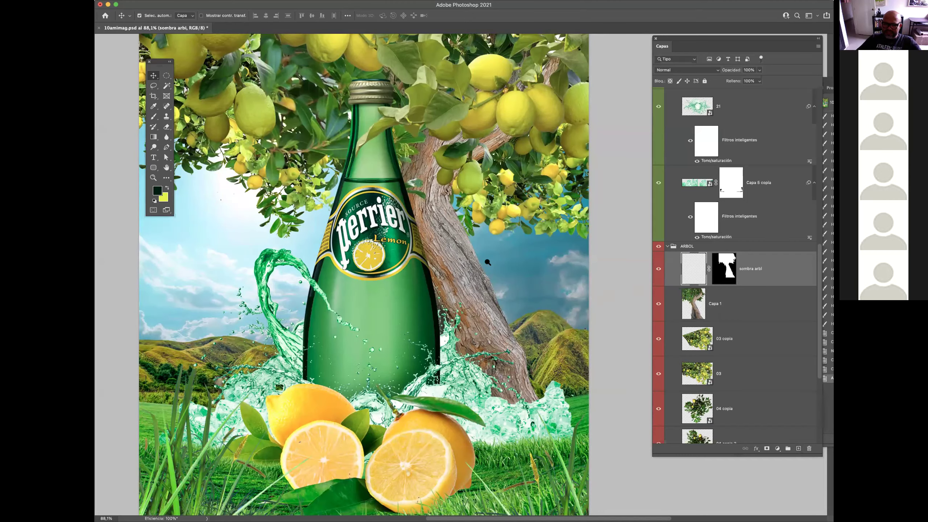
pyautogui.scroll(6, 488, 262)
# - Enlarge the brush and sample a dark grey from the trunk edge
pyautogui.click(152, 105)
pyautogui.press('b')
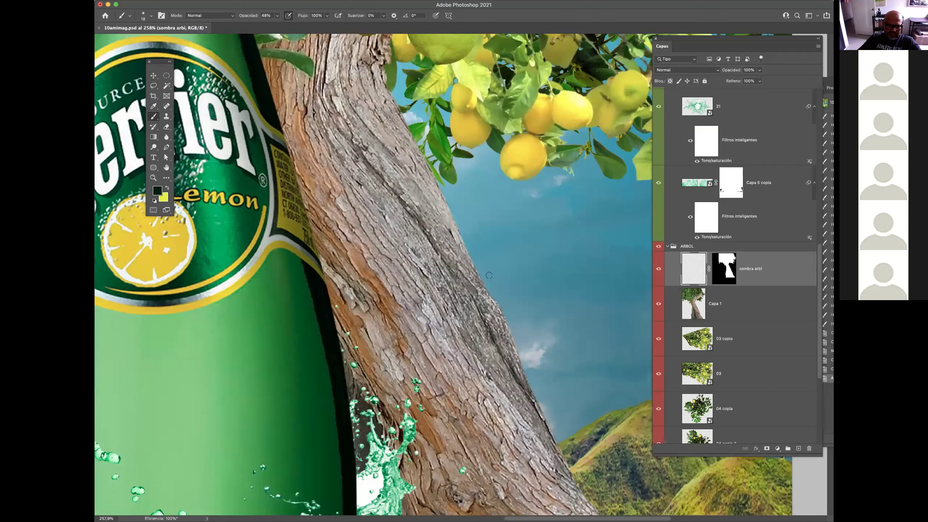
pyautogui.moveTo(529, 289); pyautogui.dragTo(548, 288)
pyautogui.keyDown('alt'); pyautogui.click(516, 374); pyautogui.keyUp('alt')
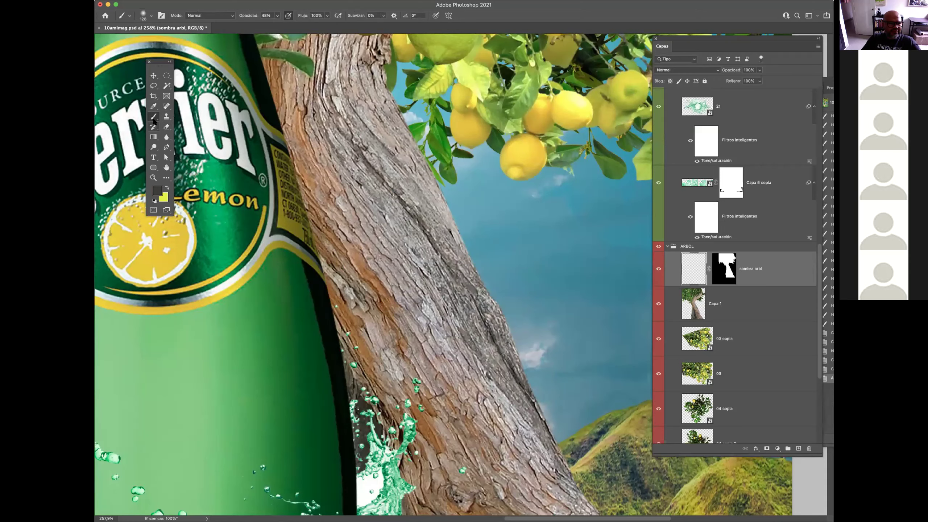
# - Paint broad soft shadow across the lemons area and down the upper and lower trunk
pyautogui.scroll(-3, 475, 234)
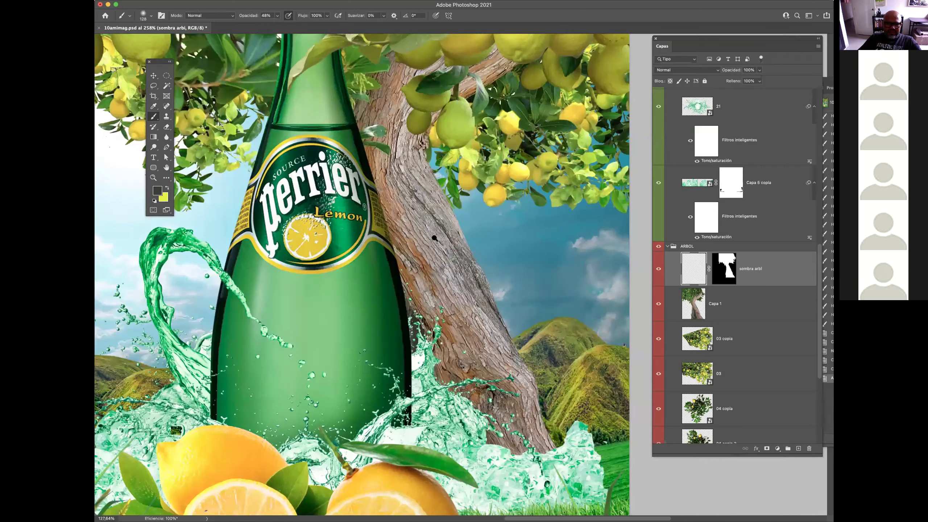
pyautogui.scroll(-1, 473, 245)
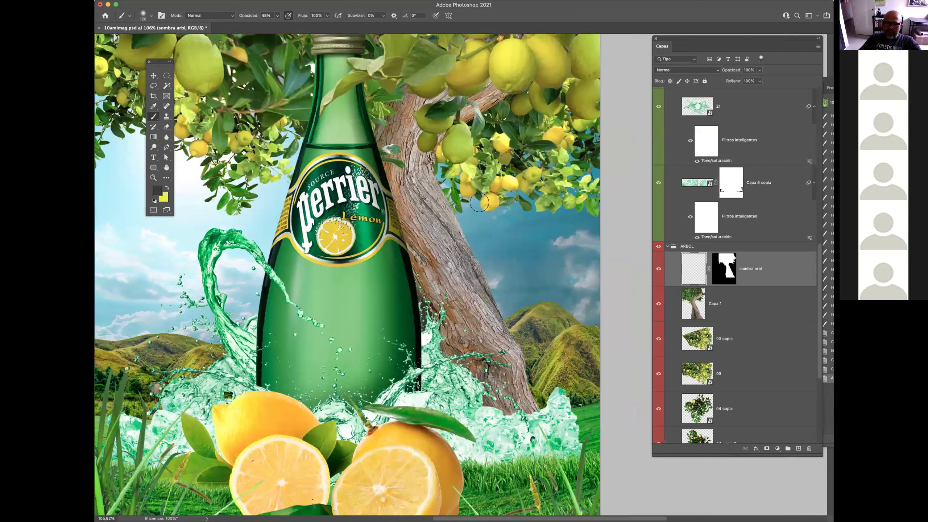
pyautogui.moveTo(460, 146)
pyautogui.mouseDown()
pyautogui.moveTo(507, 97)
pyautogui.moveTo(461, 129)
pyautogui.moveTo(495, 104)
pyautogui.moveTo(459, 123)
pyautogui.mouseUp()
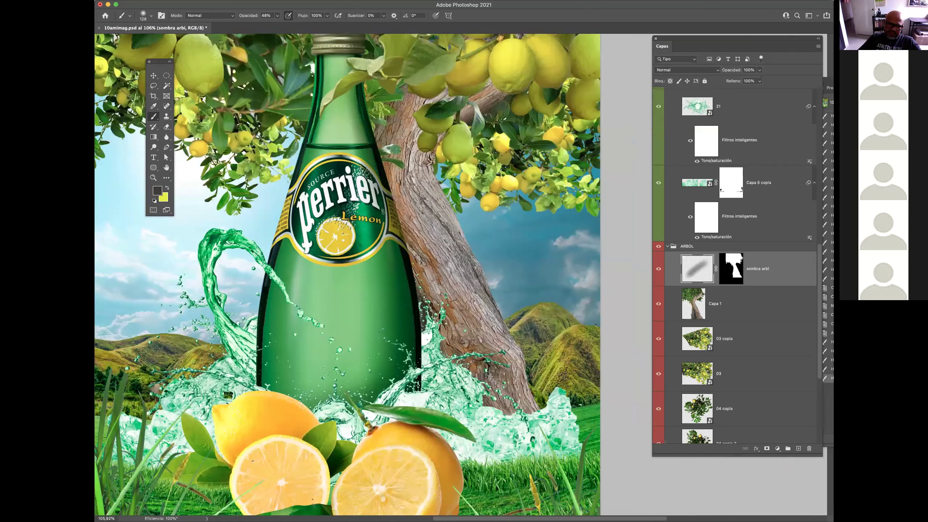
pyautogui.moveTo(434, 173)
pyautogui.mouseDown()
pyautogui.moveTo(493, 263)
pyautogui.moveTo(498, 284)
pyautogui.moveTo(450, 189)
pyautogui.moveTo(521, 352)
pyautogui.mouseUp()
pyautogui.moveTo(530, 393)
pyautogui.mouseDown()
pyautogui.moveTo(522, 362)
pyautogui.moveTo(532, 420)
pyautogui.moveTo(508, 304)
pyautogui.moveTo(525, 342)
pyautogui.moveTo(497, 298)
pyautogui.mouseUp()
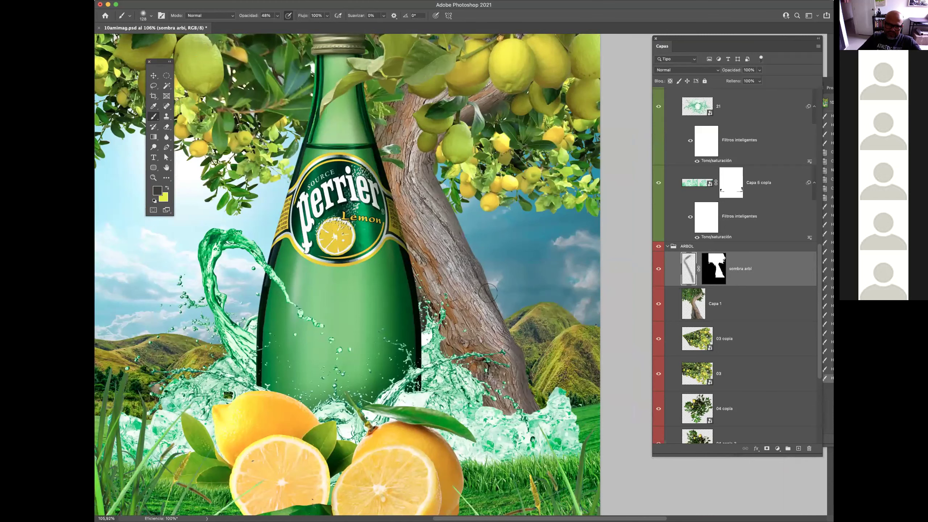
pyautogui.moveTo(436, 148); pyautogui.dragTo(514, 79)
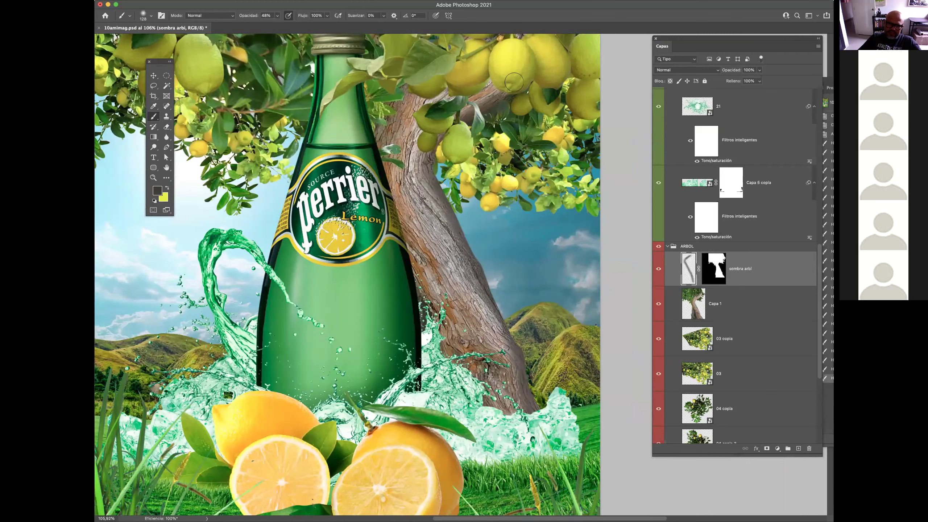
pyautogui.moveTo(468, 247)
pyautogui.mouseDown()
pyautogui.moveTo(482, 247)
pyautogui.moveTo(371, 242)
pyautogui.mouseUp()
pyautogui.scroll(-5, 435, 214)
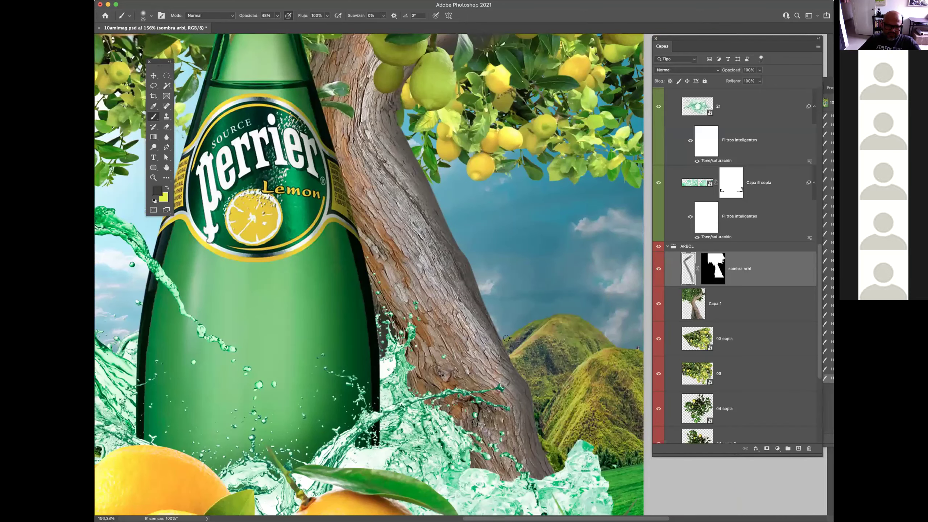
pyautogui.moveTo(427, 229); pyautogui.dragTo(374, 156)
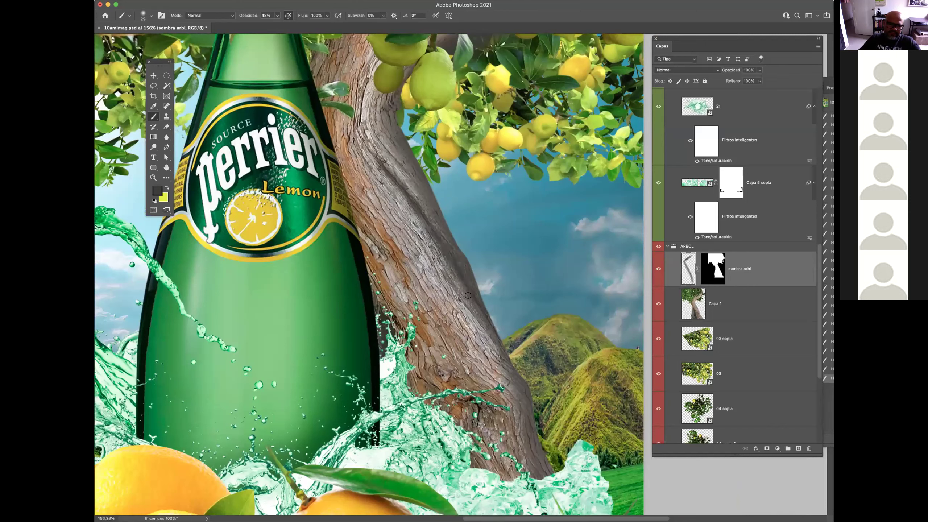
# - Switch to a near-black colour and darken the trunk crease and crack
pyautogui.click(156, 190)
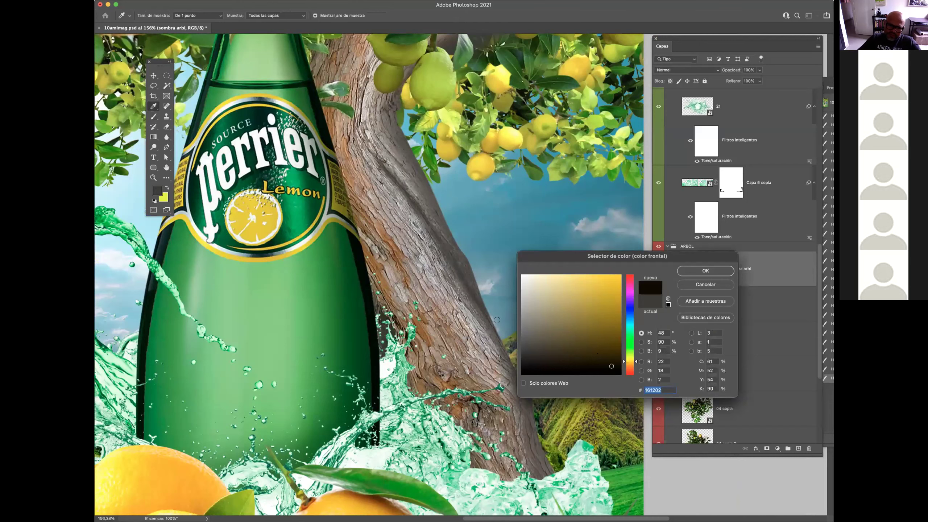
pyautogui.press('Return')
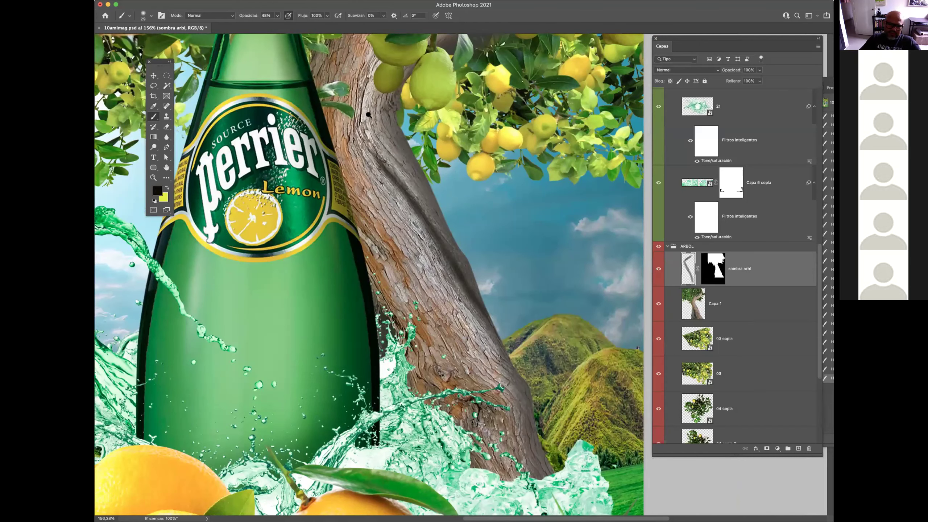
pyautogui.scroll(5, 409, 277)
pyautogui.moveTo(403, 277); pyautogui.dragTo(395, 277)
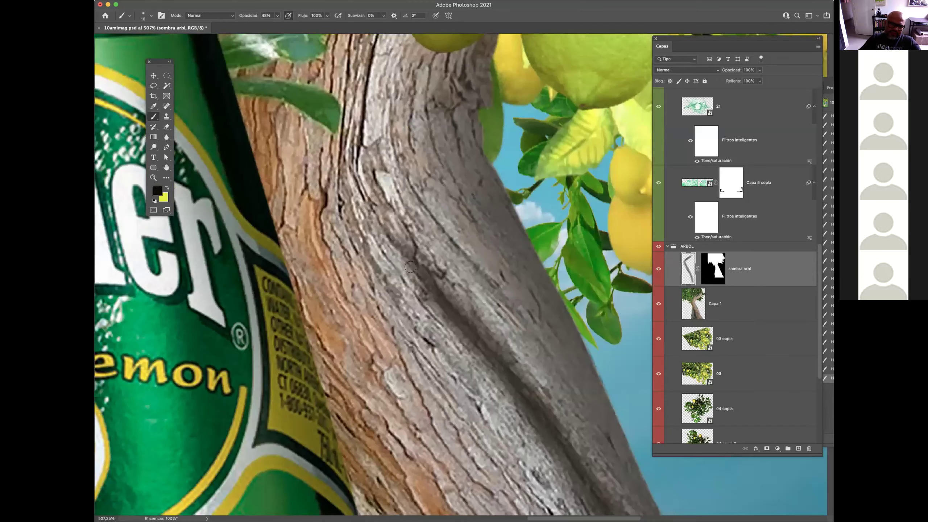
pyautogui.moveTo(355, 153); pyautogui.dragTo(410, 275)
pyautogui.moveTo(352, 107)
pyautogui.mouseDown()
pyautogui.moveTo(361, 149)
pyautogui.moveTo(365, 116)
pyautogui.moveTo(355, 174)
pyautogui.moveTo(376, 61)
pyautogui.moveTo(381, 221)
pyautogui.moveTo(446, 295)
pyautogui.moveTo(385, 215)
pyautogui.moveTo(430, 219)
pyautogui.mouseUp()
pyautogui.scroll(-5, 378, 249)
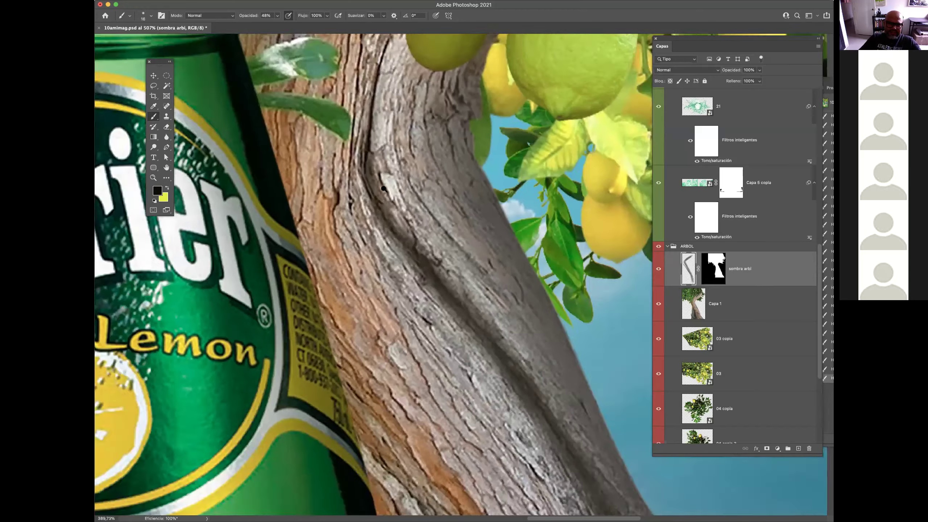
pyautogui.scroll(5, 362, 254)
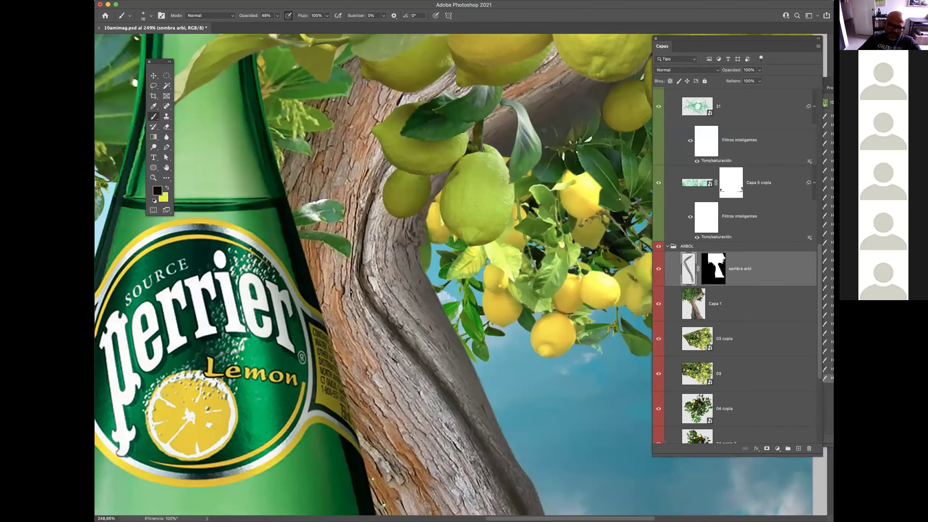
pyautogui.moveTo(450, 359)
pyautogui.mouseDown()
pyautogui.moveTo(404, 298)
pyautogui.moveTo(393, 232)
pyautogui.moveTo(398, 294)
pyautogui.moveTo(387, 219)
pyautogui.moveTo(397, 292)
pyautogui.moveTo(386, 216)
pyautogui.mouseUp()
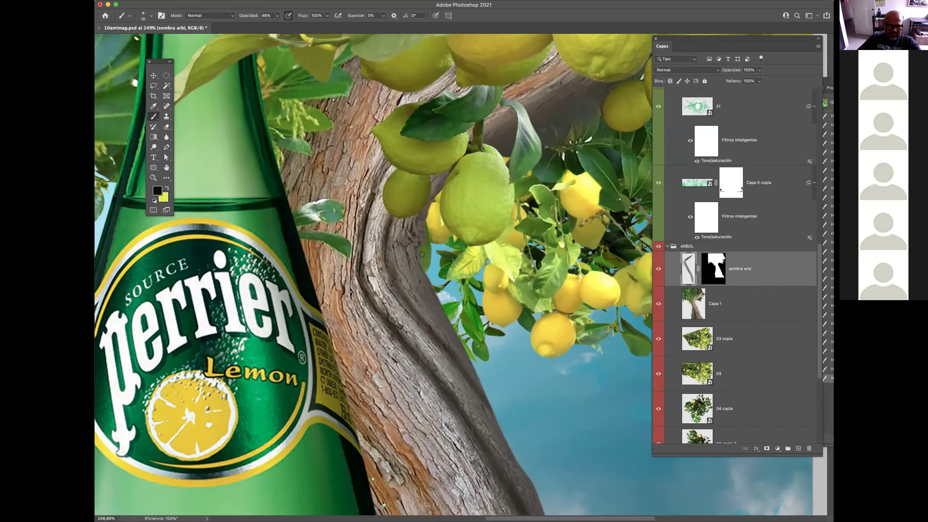
# - Shade the trunk's right edge and lower trunk with finer diagonal shadow strokes
pyautogui.scroll(-5, 419, 223)
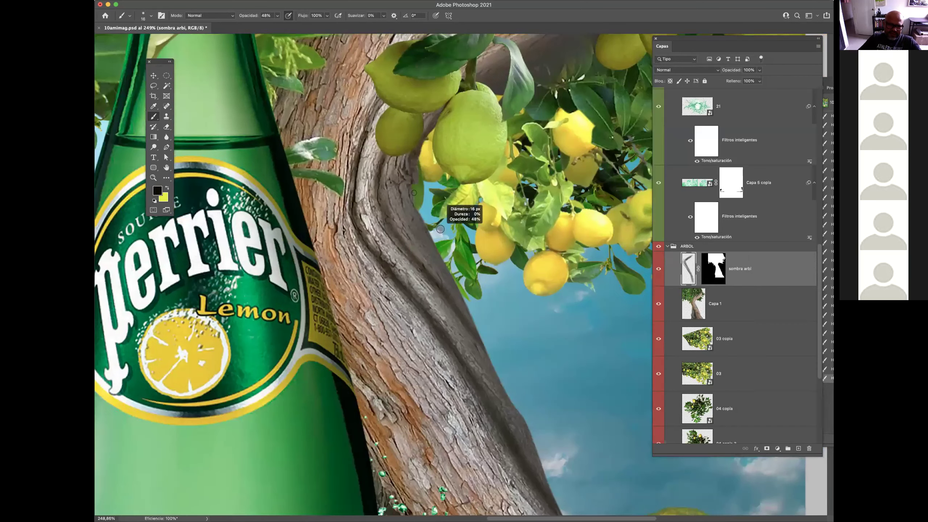
pyautogui.moveTo(440, 228); pyautogui.dragTo(448, 229)
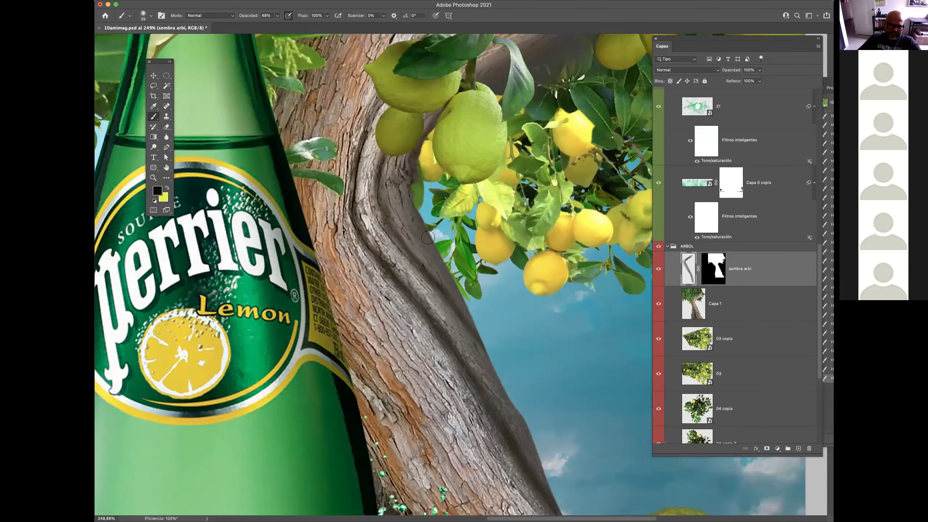
pyautogui.scroll(-5, 483, 363)
pyautogui.hscroll(2, 483, 363)
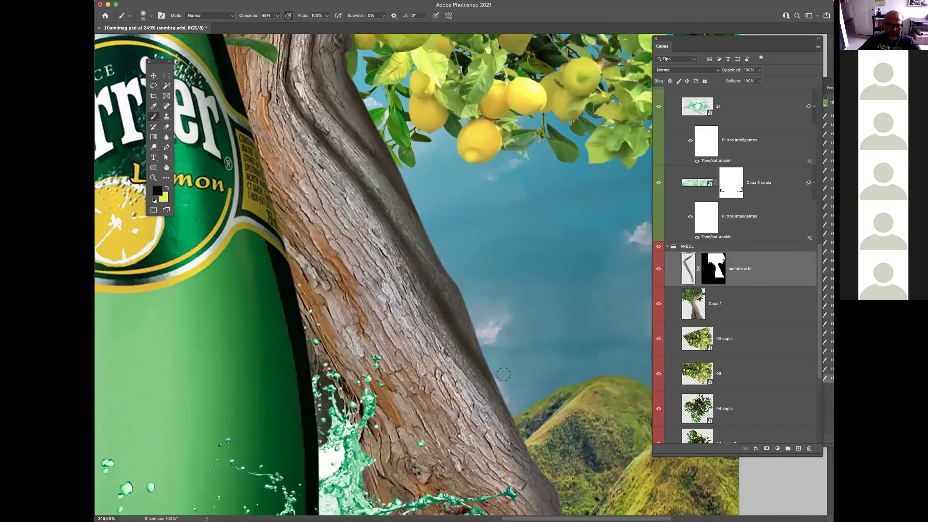
pyautogui.scroll(-5, 453, 245)
pyautogui.hscroll(2, 454, 245)
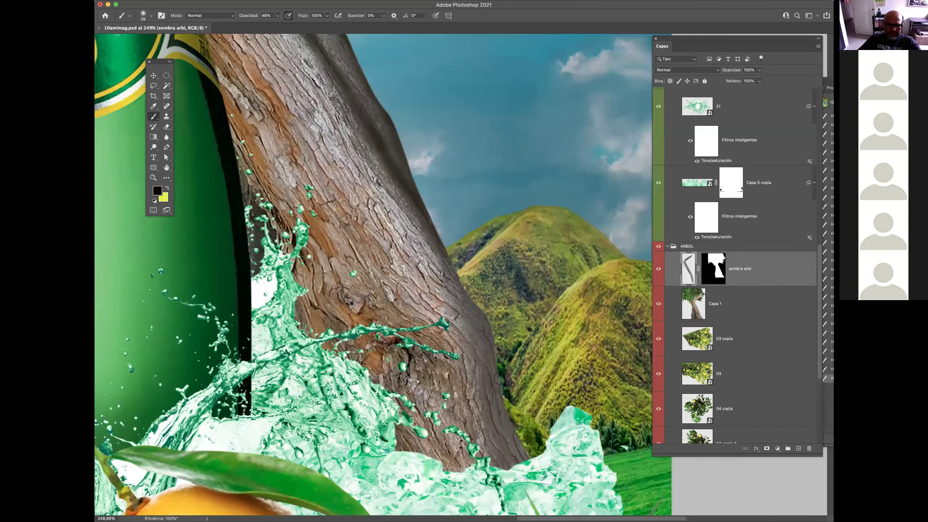
pyautogui.moveTo(513, 454); pyautogui.dragTo(451, 272)
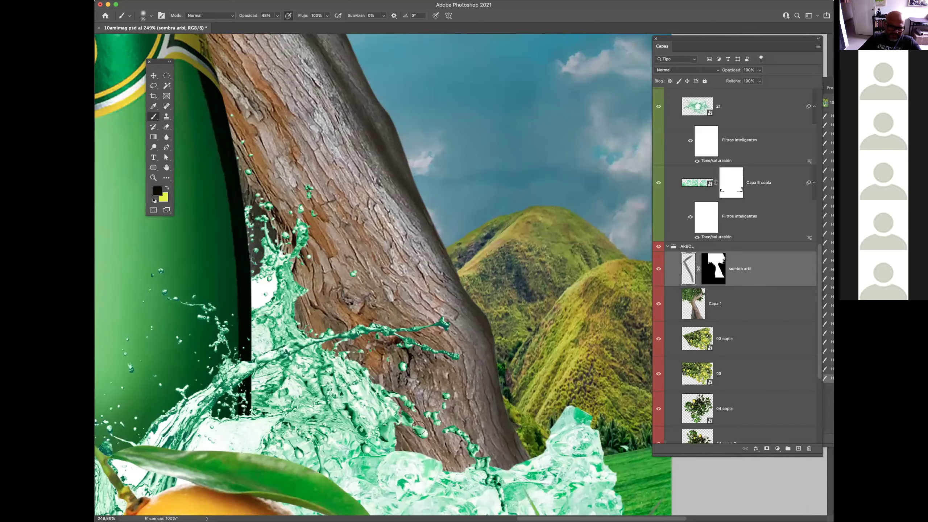
pyautogui.press('[')
pyautogui.press('[')
pyautogui.moveTo(436, 450); pyautogui.dragTo(420, 358)
pyautogui.moveTo(488, 452)
pyautogui.mouseDown()
pyautogui.moveTo(461, 365)
pyautogui.moveTo(430, 327)
pyautogui.moveTo(398, 316)
pyautogui.mouseUp()
pyautogui.moveTo(345, 231)
pyautogui.mouseDown()
pyautogui.moveTo(371, 274)
pyautogui.moveTo(359, 277)
pyautogui.moveTo(357, 251)
pyautogui.moveTo(369, 269)
pyautogui.moveTo(297, 141)
pyautogui.moveTo(377, 274)
pyautogui.mouseUp()
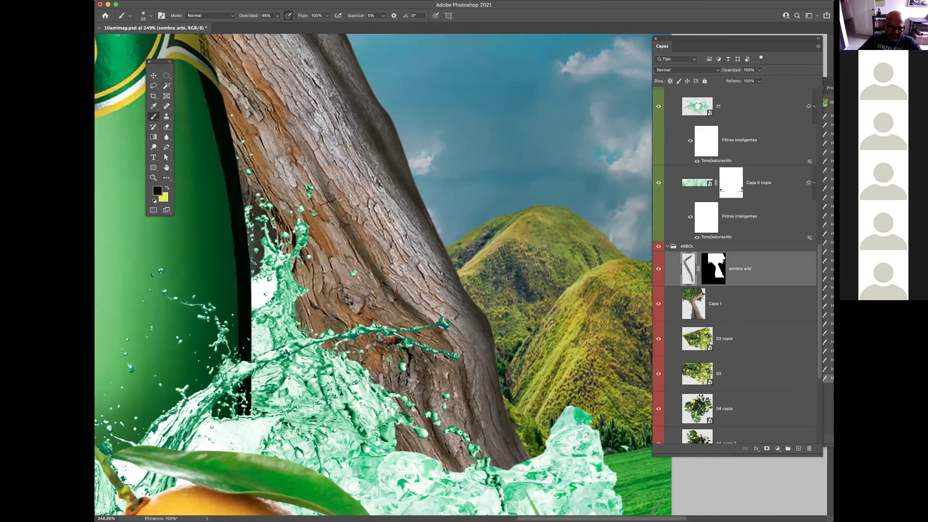
pyautogui.moveTo(372, 307)
pyautogui.mouseDown()
pyautogui.moveTo(329, 275)
pyautogui.moveTo(294, 200)
pyautogui.mouseUp()
pyautogui.moveTo(382, 221); pyautogui.dragTo(461, 362)
pyautogui.moveTo(342, 183)
pyautogui.mouseDown()
pyautogui.moveTo(490, 389)
pyautogui.moveTo(461, 358)
pyautogui.mouseUp()
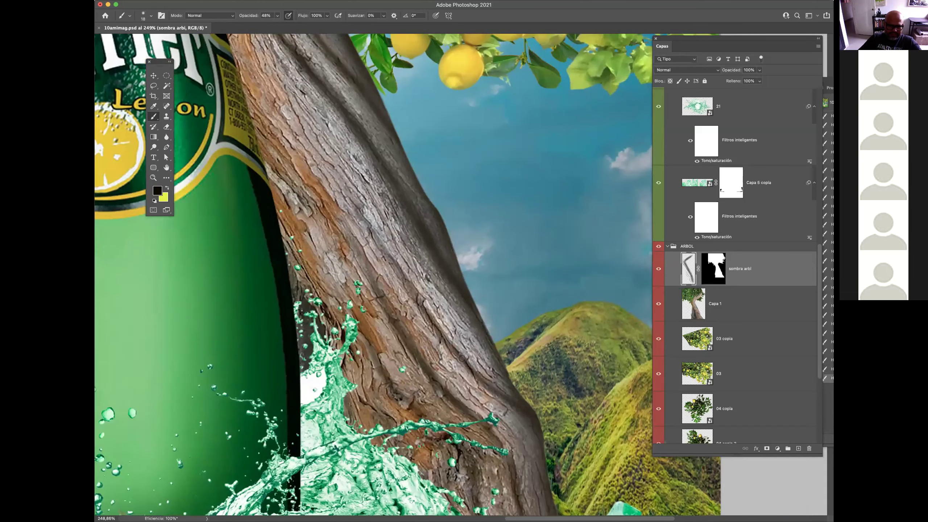
# - Softly darken the trunk patches beside the bottle's right edge
pyautogui.scroll(5, 389, 269)
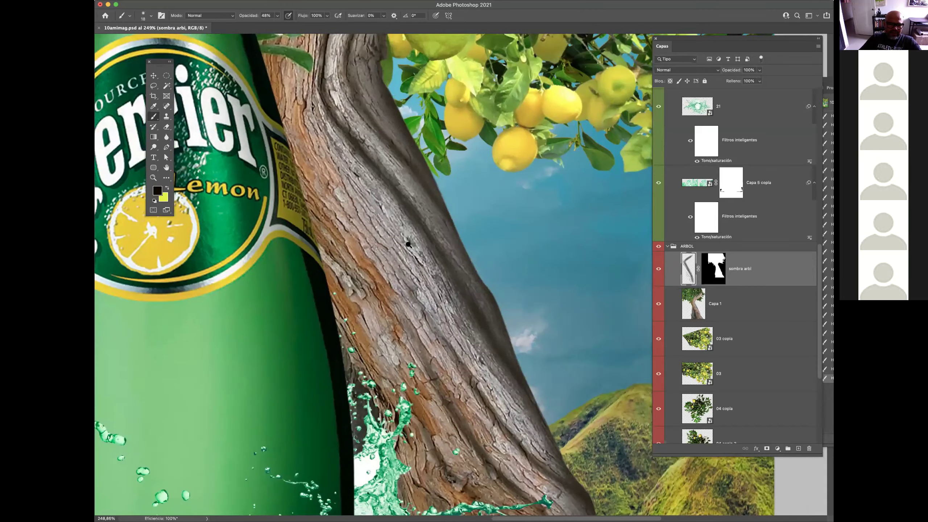
pyautogui.scroll(-3, 410, 248)
pyautogui.press(']')
pyautogui.moveTo(412, 298); pyautogui.dragTo(403, 243)
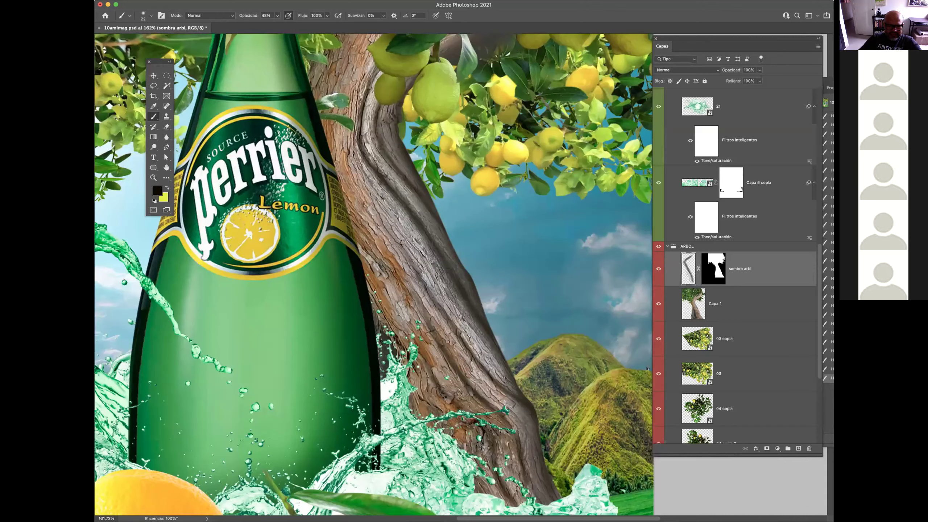
pyautogui.moveTo(366, 187); pyautogui.dragTo(418, 256)
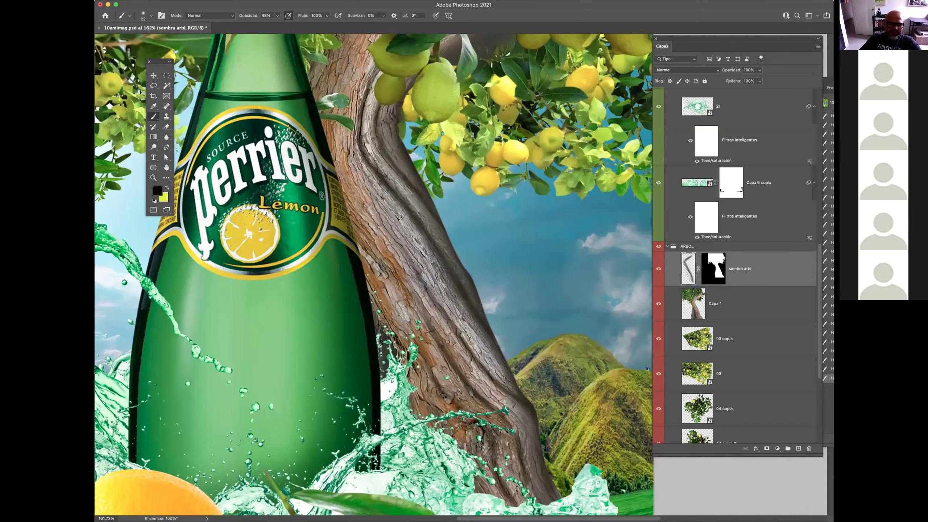
pyautogui.scroll(5, 404, 212)
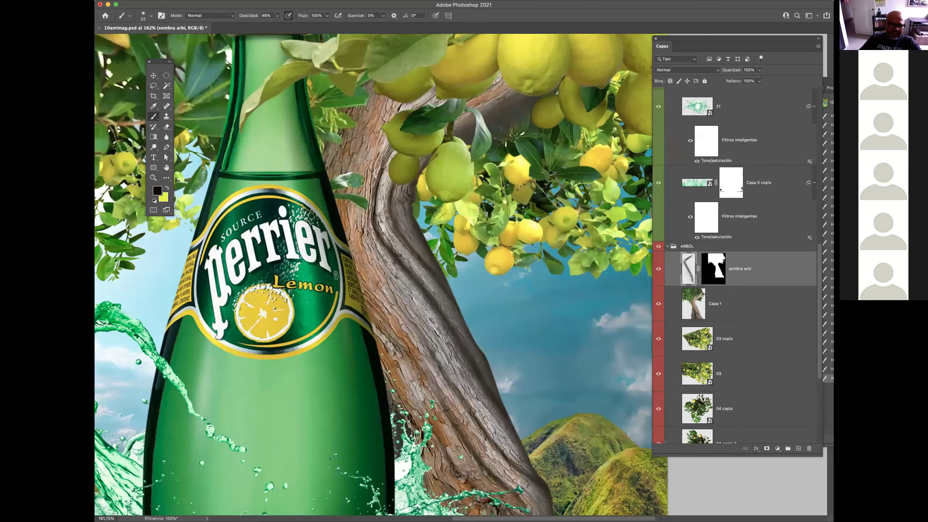
pyautogui.moveTo(409, 322); pyautogui.dragTo(380, 294)
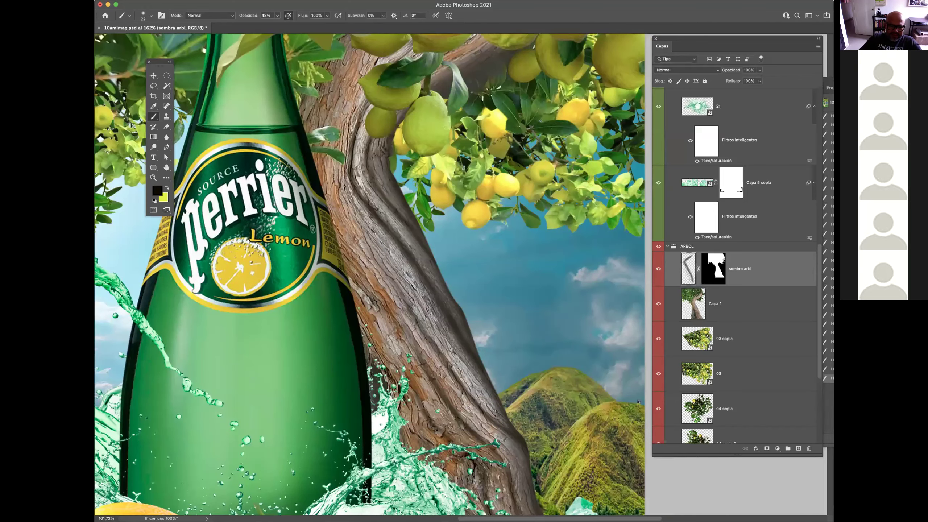
pyautogui.moveTo(374, 332); pyautogui.dragTo(405, 332)
pyautogui.moveTo(357, 361)
pyautogui.mouseDown()
pyautogui.moveTo(402, 409)
pyautogui.moveTo(360, 292)
pyautogui.moveTo(405, 438)
pyautogui.moveTo(318, 172)
pyautogui.moveTo(347, 253)
pyautogui.moveTo(314, 187)
pyautogui.mouseUp()
# - Darken the trunk's right side and shade the branch beneath the lemons
pyautogui.scroll(5, 314, 186)
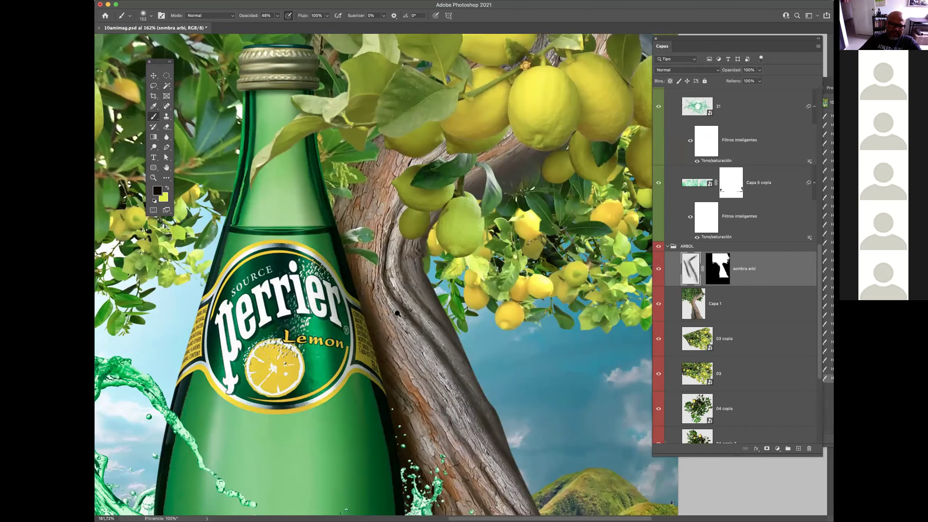
pyautogui.scroll(-5, 398, 313)
pyautogui.scroll(-5, 422, 294)
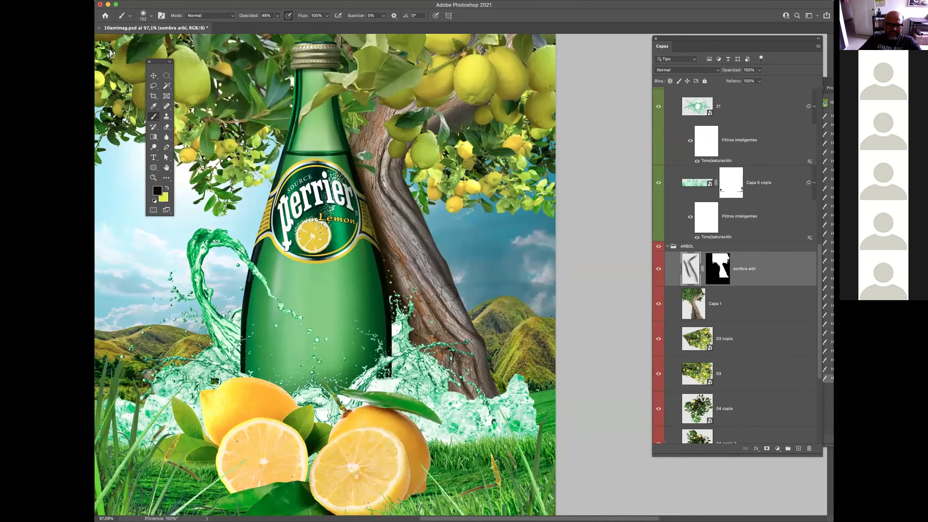
pyautogui.moveTo(489, 395); pyautogui.dragTo(449, 298)
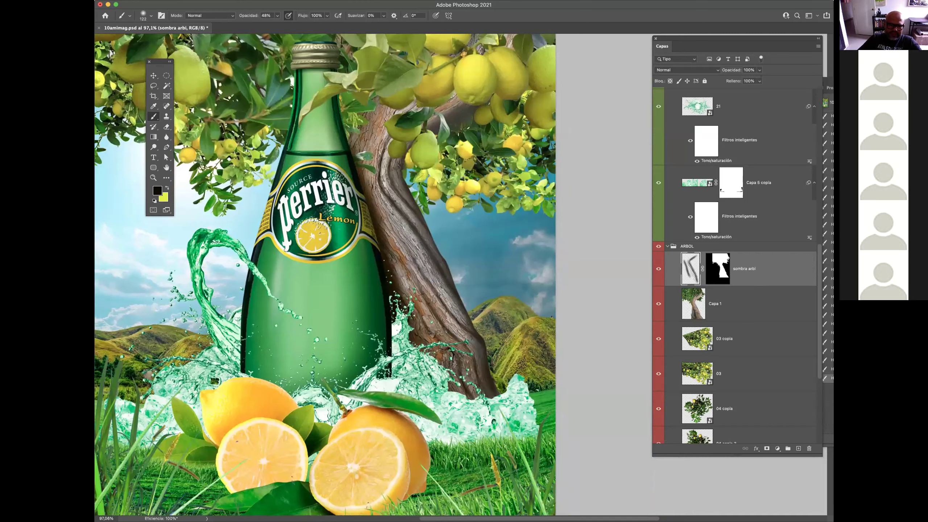
pyautogui.moveTo(471, 393); pyautogui.dragTo(470, 316)
pyautogui.moveTo(478, 88)
pyautogui.mouseDown()
pyautogui.moveTo(456, 110)
pyautogui.moveTo(484, 106)
pyautogui.mouseUp()
pyautogui.scroll(5, 471, 153)
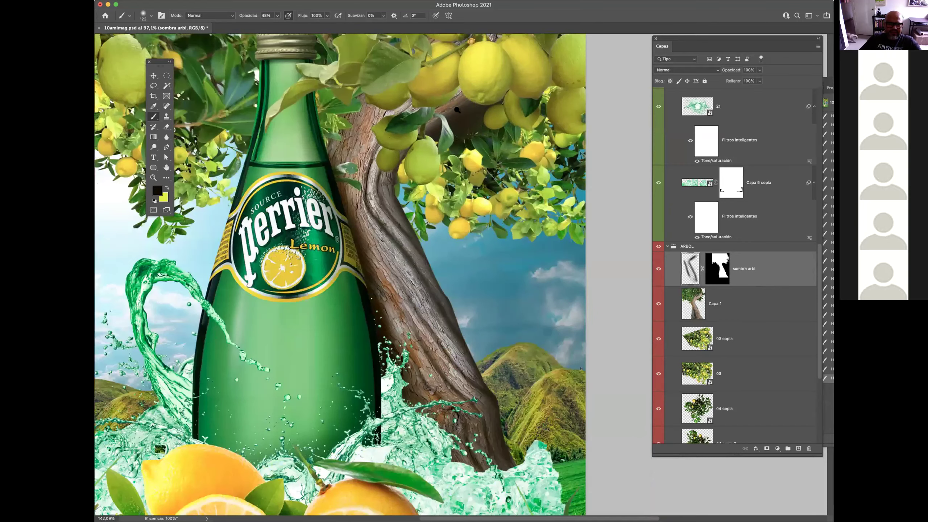
pyautogui.moveTo(466, 209); pyautogui.dragTo(461, 116)
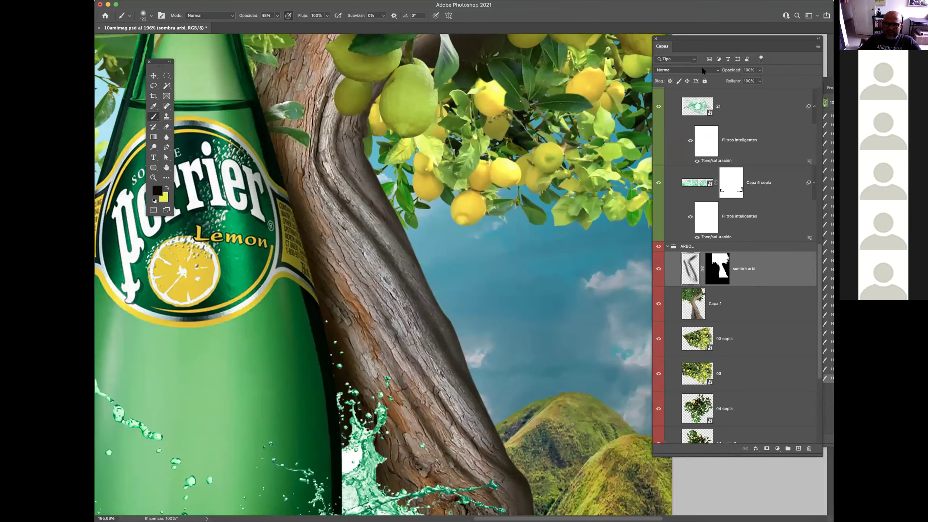
# - Set the sombra arbi layer to Multiply blending at about 77% opacity
pyautogui.click(701, 69)
pyautogui.press('Return')
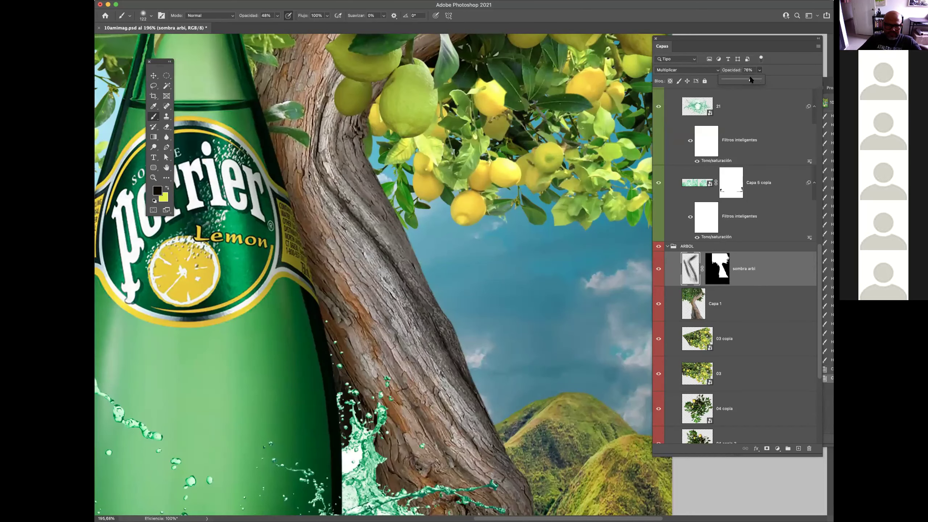
pyautogui.moveTo(750, 80); pyautogui.dragTo(751, 80)
pyautogui.scroll(-5, 492, 353)
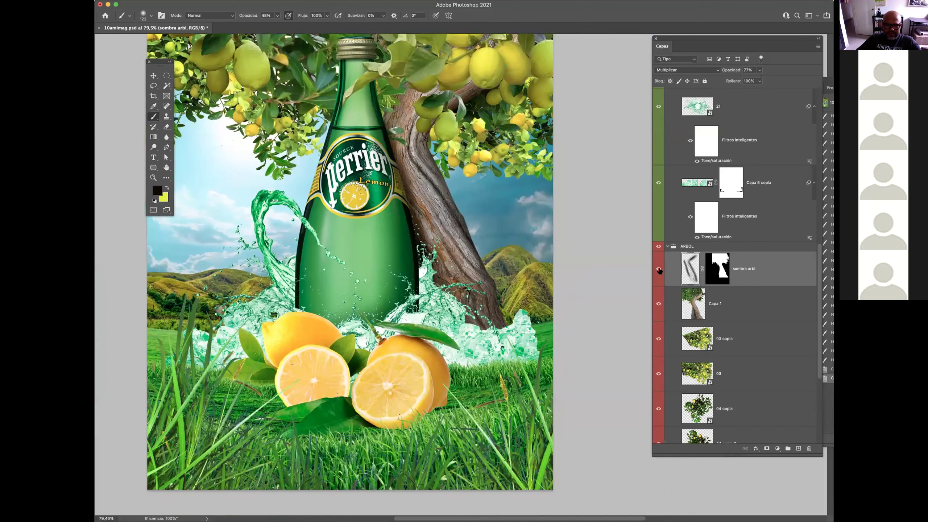
# - Compare the trunk shading on and off, then save 10amimag.psd
pyautogui.click(659, 270)
pyautogui.click(659, 270)
pyautogui.click(659, 267)
pyautogui.click(658, 268)
pyautogui.click(659, 267)
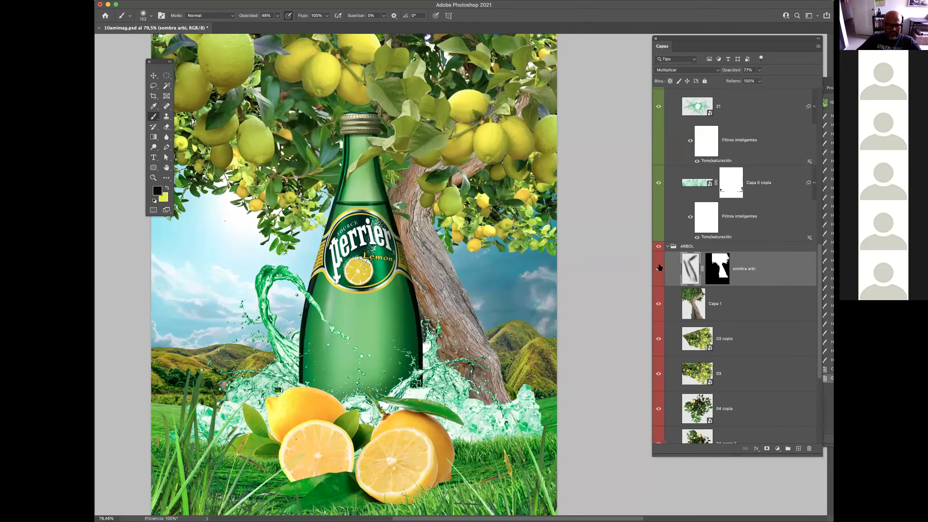
pyautogui.click(659, 268)
pyautogui.press('v')
pyautogui.press('super+s')
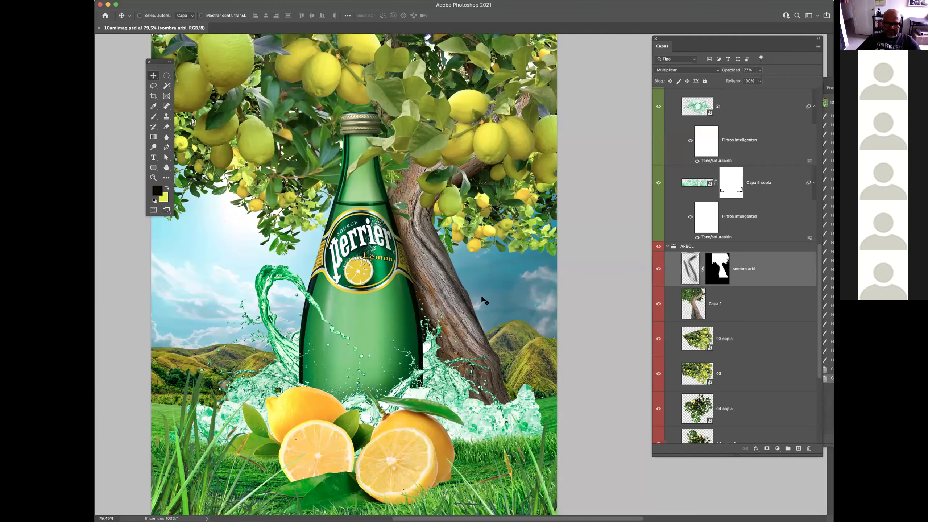
pyautogui.scroll(6, 482, 310)
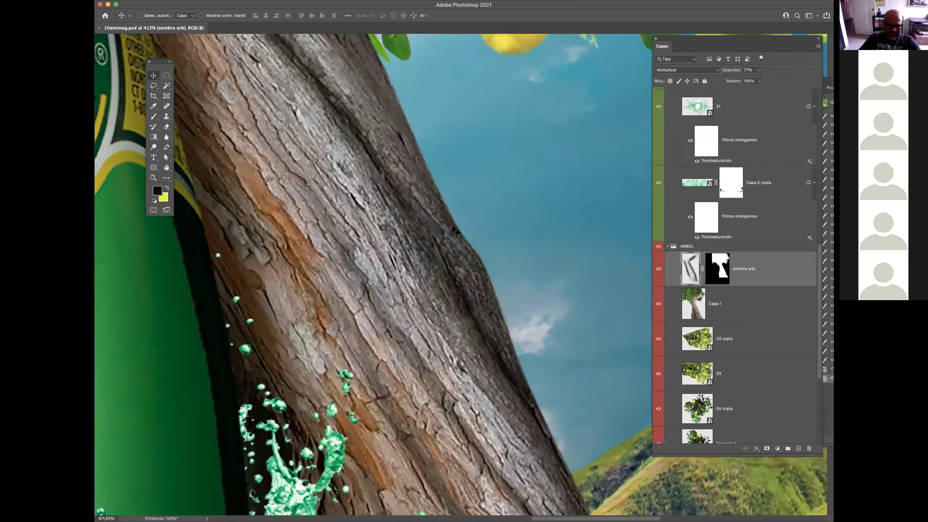
pyautogui.scroll(-5, 515, 367)
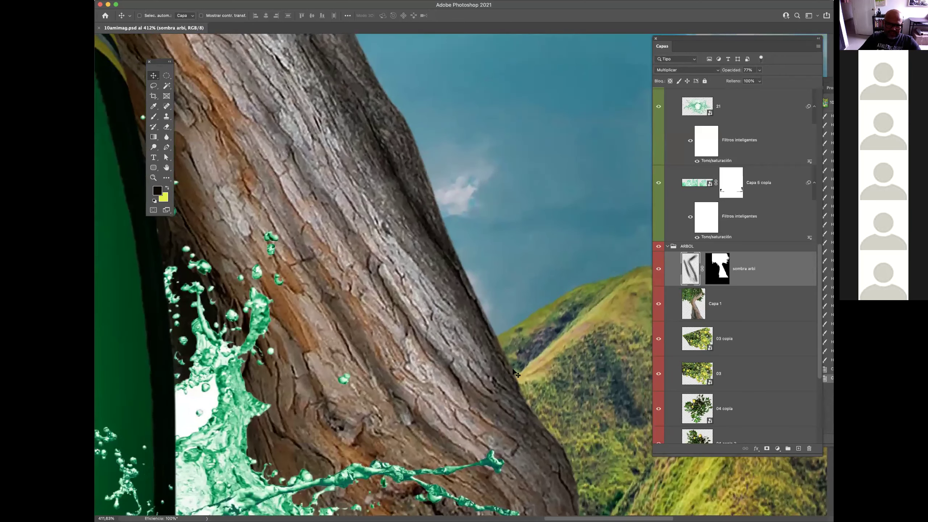
pyautogui.scroll(5, 412, 153)
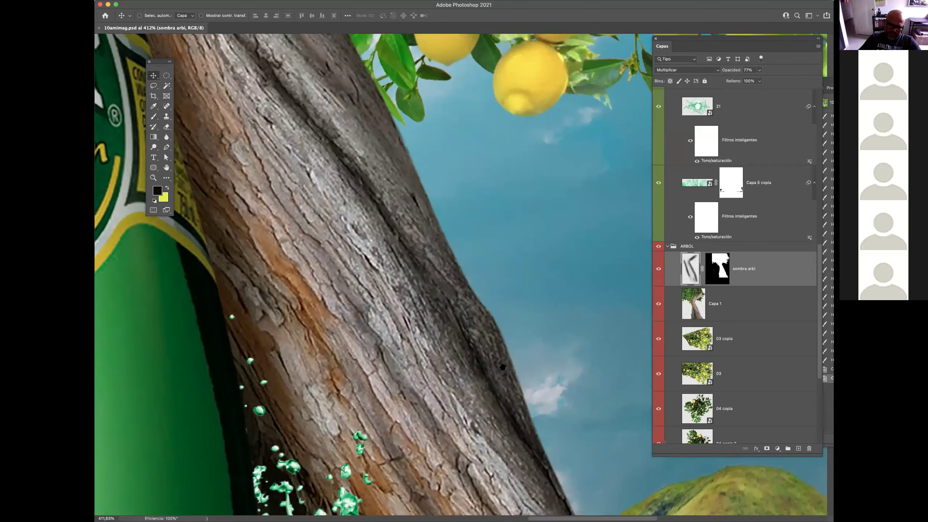
pyautogui.scroll(-5, 503, 367)
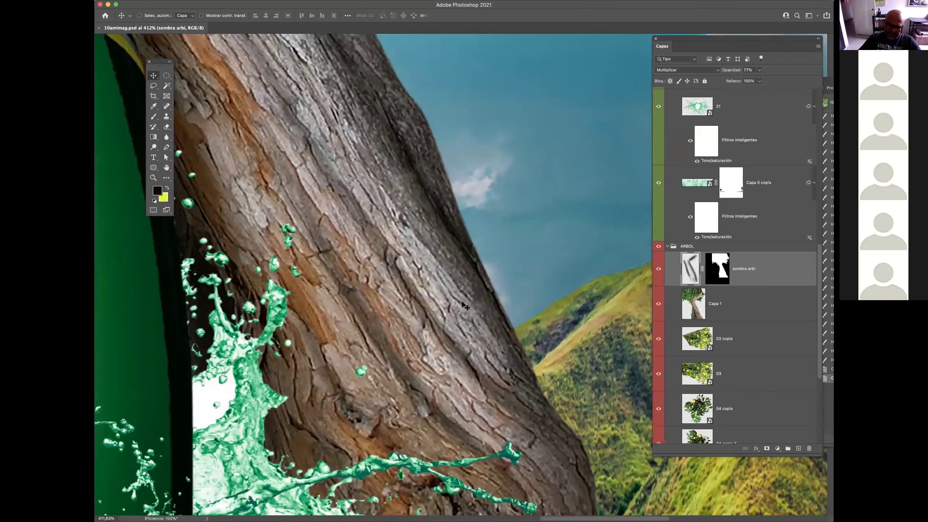
pyautogui.scroll(-5, 434, 255)
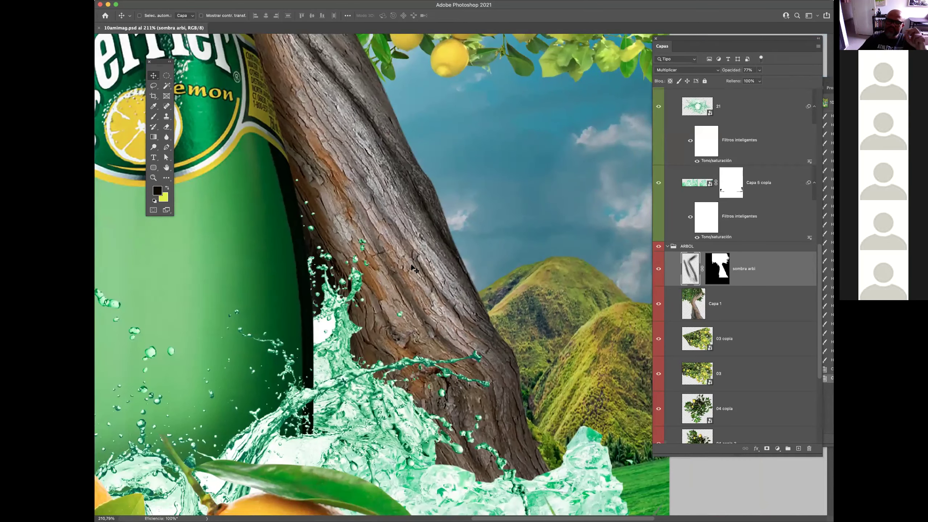
pyautogui.click(657, 269)
pyautogui.click(658, 270)
pyautogui.click(684, 301)
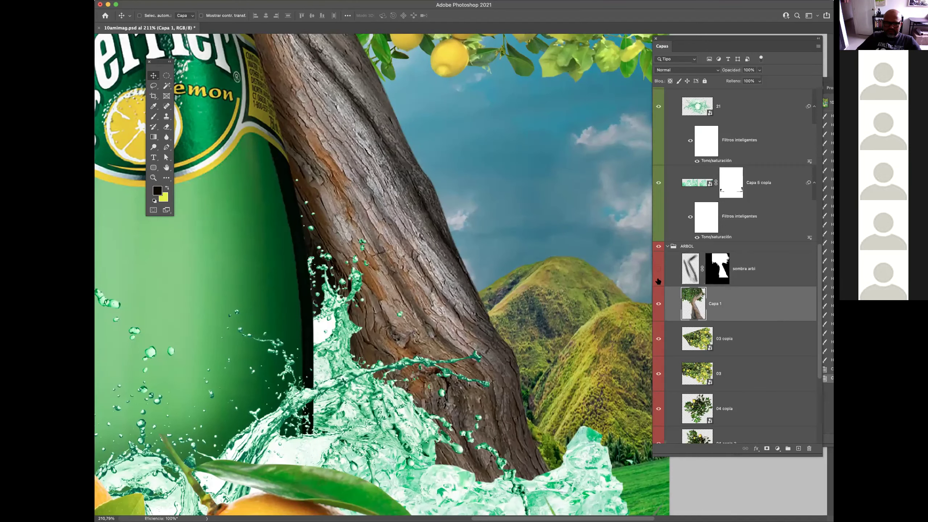
pyautogui.click(658, 304)
pyautogui.click(658, 269)
pyautogui.click(658, 303)
pyautogui.click(748, 270)
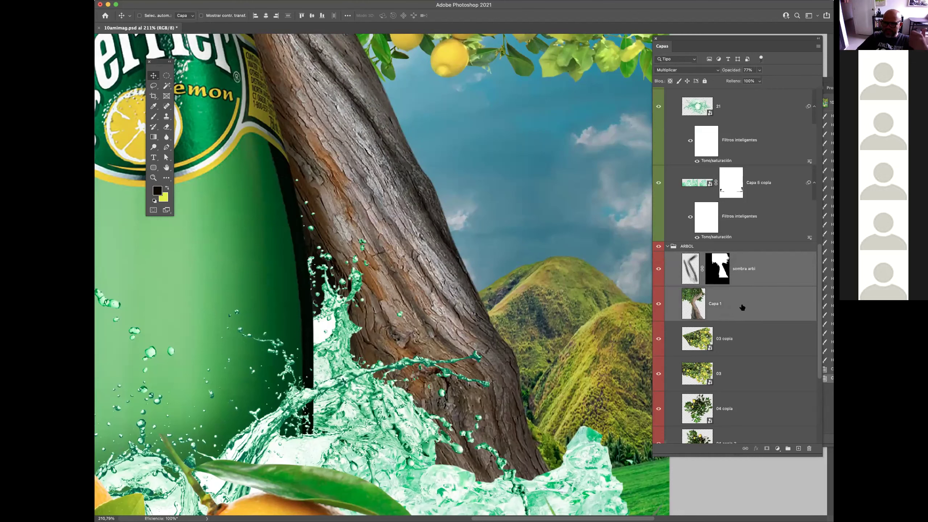
# - Merge the trunk and shadow layers into a smart object and add a white mask
pyautogui.rightClick(750, 275)
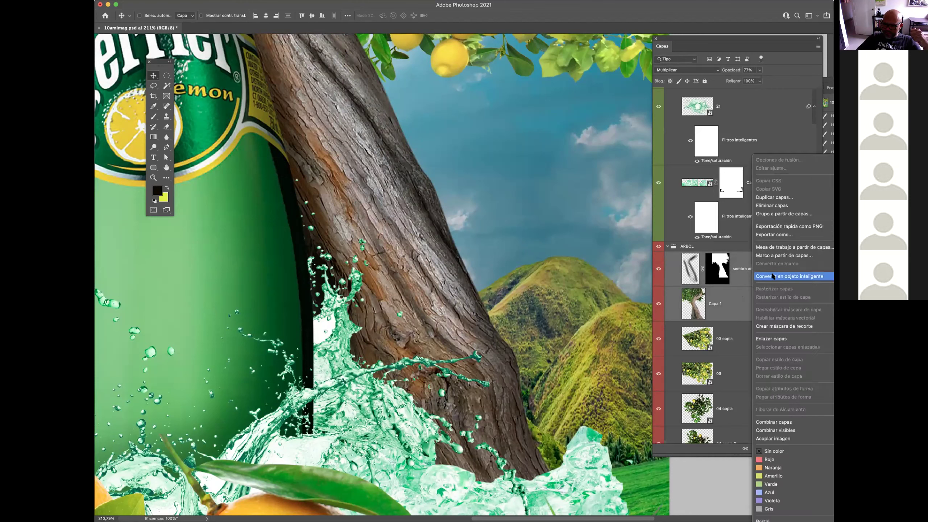
pyautogui.click(771, 275)
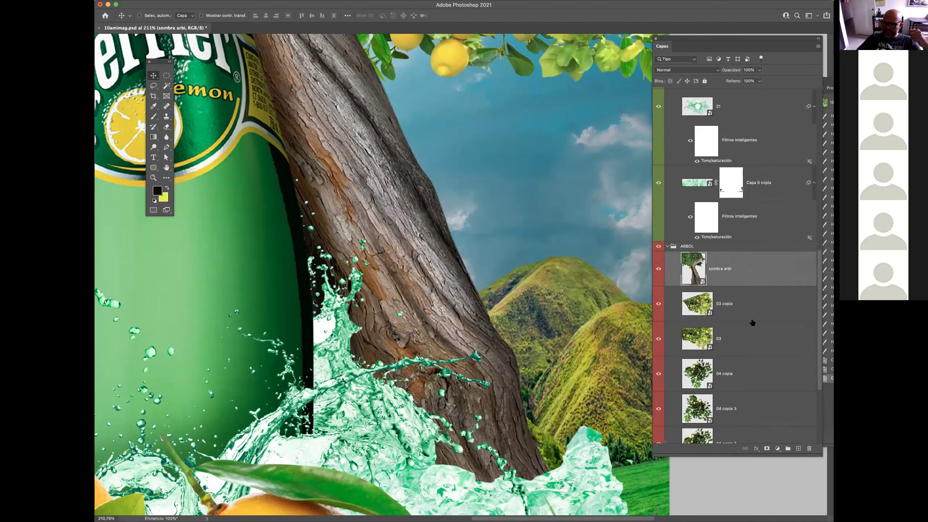
pyautogui.click(766, 449)
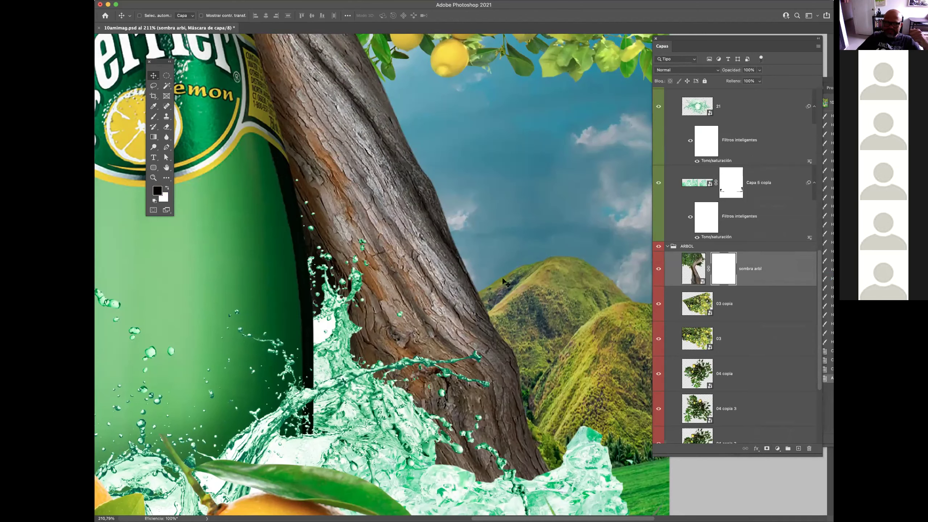
# - Set up a hard round brush at 100% opacity, about 11 px, targeting the mask
pyautogui.click(153, 117)
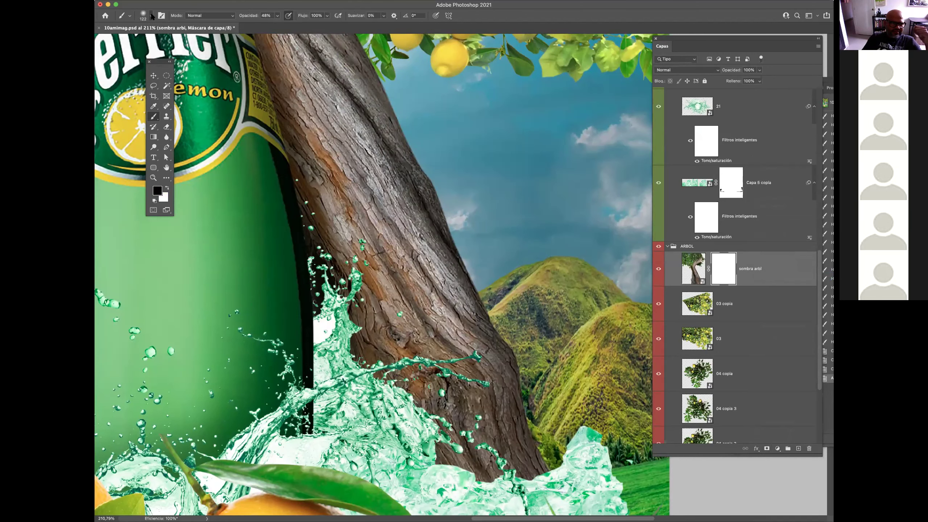
pyautogui.click(151, 15)
pyautogui.click(162, 139)
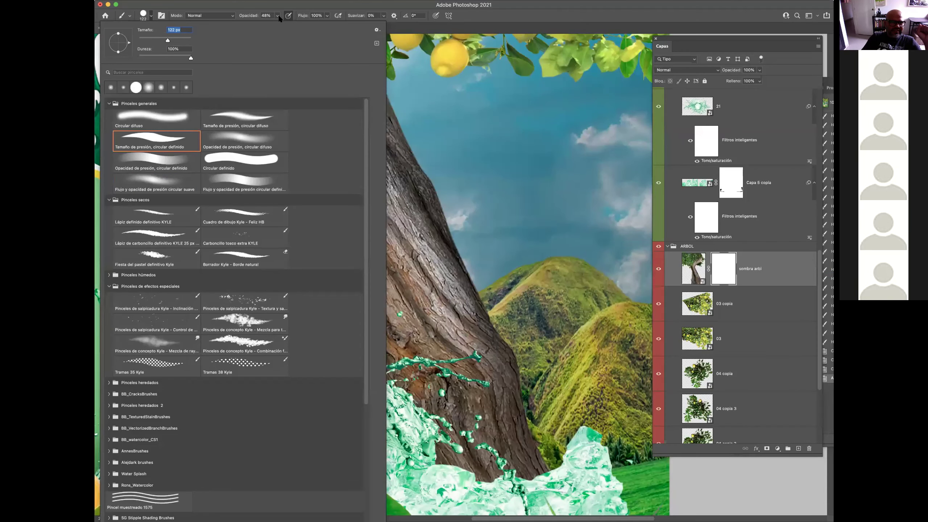
pyautogui.click(278, 16)
pyautogui.click(278, 16)
pyautogui.moveTo(277, 25); pyautogui.dragTo(297, 25)
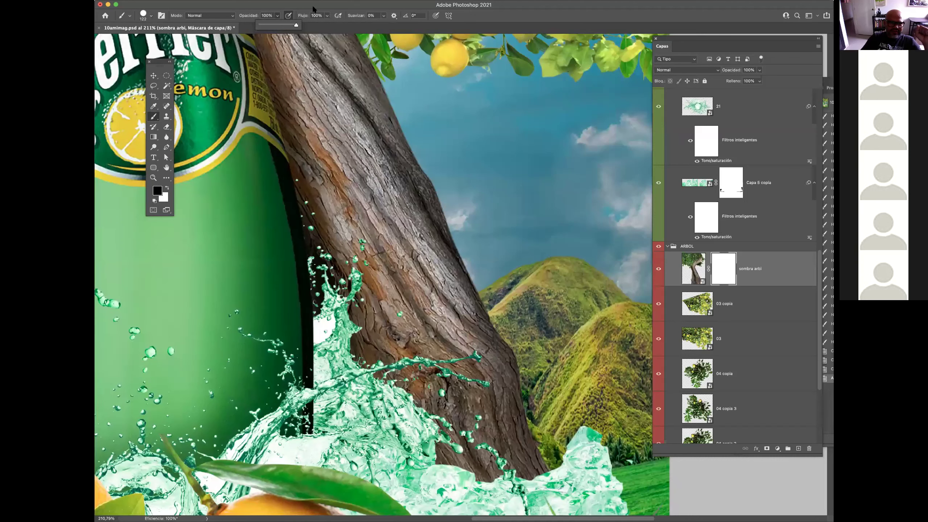
pyautogui.click(727, 279)
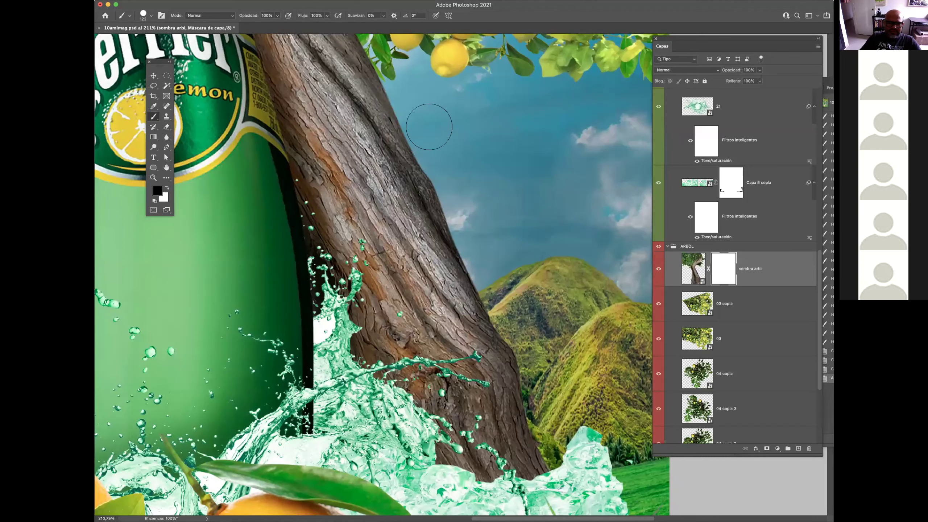
pyautogui.scroll(10, 386, 98)
pyautogui.moveTo(430, 225); pyautogui.dragTo(393, 230)
# - Mask away rough bark along the upper trunk edge to reveal more sky
pyautogui.scroll(5, 444, 162)
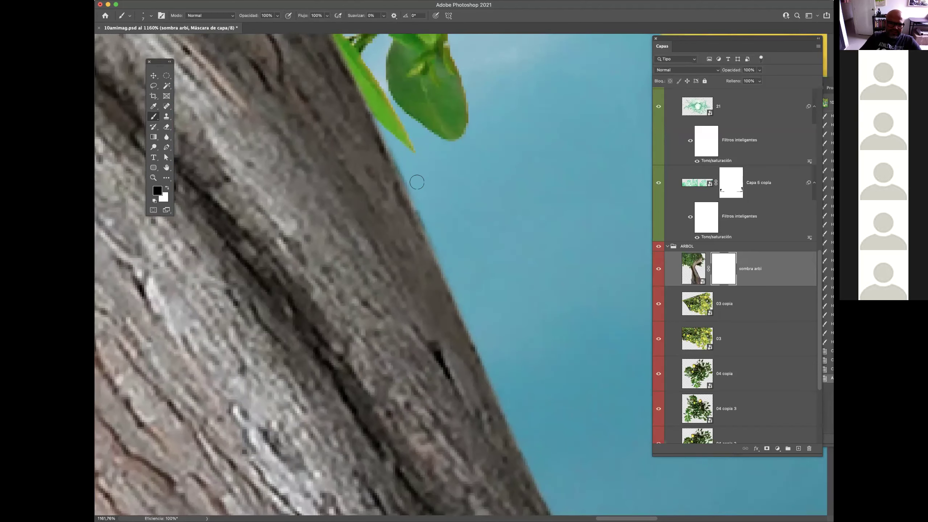
pyautogui.moveTo(403, 175)
pyautogui.mouseDown()
pyautogui.moveTo(414, 220)
pyautogui.moveTo(435, 239)
pyautogui.moveTo(409, 217)
pyautogui.moveTo(395, 155)
pyautogui.moveTo(469, 348)
pyautogui.moveTo(493, 376)
pyautogui.moveTo(468, 337)
pyautogui.moveTo(488, 317)
pyautogui.moveTo(468, 311)
pyautogui.moveTo(480, 298)
pyautogui.moveTo(449, 225)
pyautogui.moveTo(454, 246)
pyautogui.moveTo(449, 230)
pyautogui.moveTo(439, 239)
pyautogui.moveTo(455, 298)
pyautogui.moveTo(444, 282)
pyautogui.mouseUp()
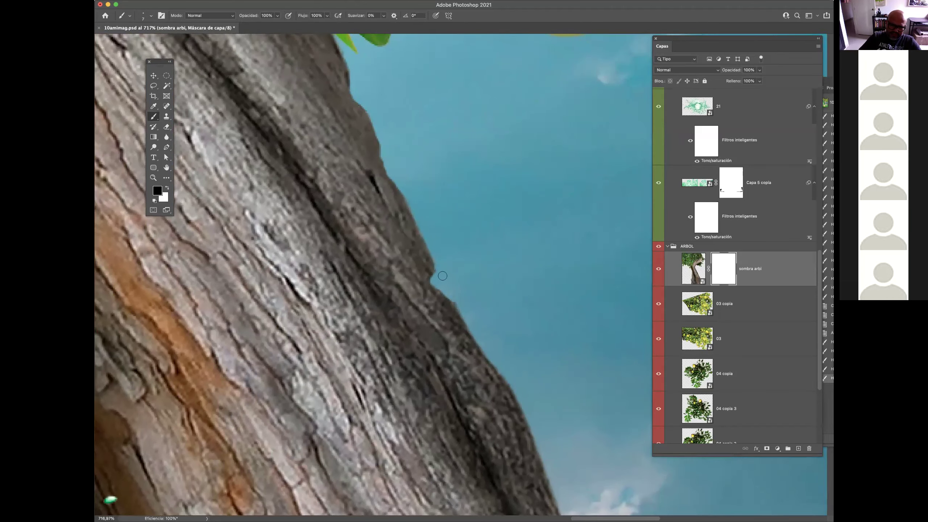
pyautogui.moveTo(473, 332)
pyautogui.mouseDown()
pyautogui.moveTo(468, 261)
pyautogui.moveTo(456, 308)
pyautogui.moveTo(474, 347)
pyautogui.moveTo(461, 304)
pyautogui.mouseUp()
pyautogui.moveTo(492, 364); pyautogui.dragTo(501, 380)
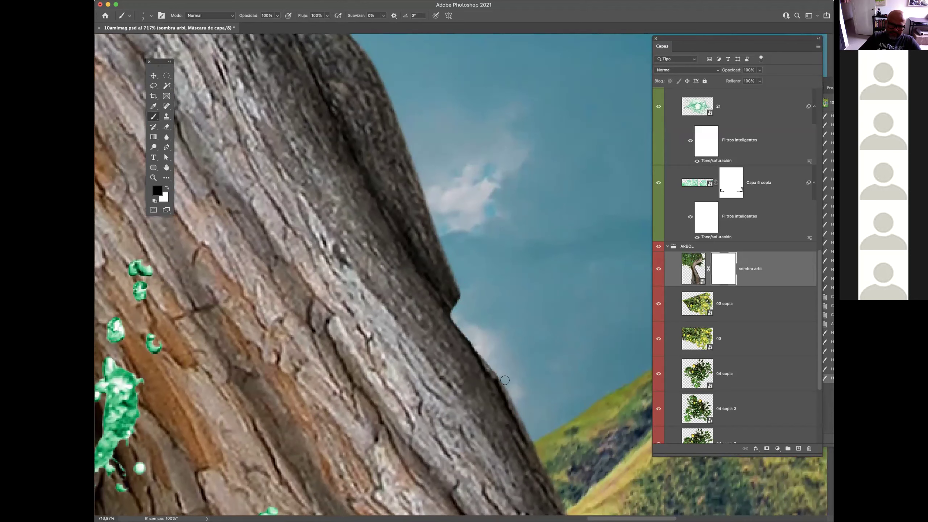
pyautogui.moveTo(431, 229); pyautogui.dragTo(444, 244)
pyautogui.scroll(5, 439, 226)
pyautogui.hscroll(-2, 438, 227)
pyautogui.moveTo(442, 241); pyautogui.dragTo(417, 157)
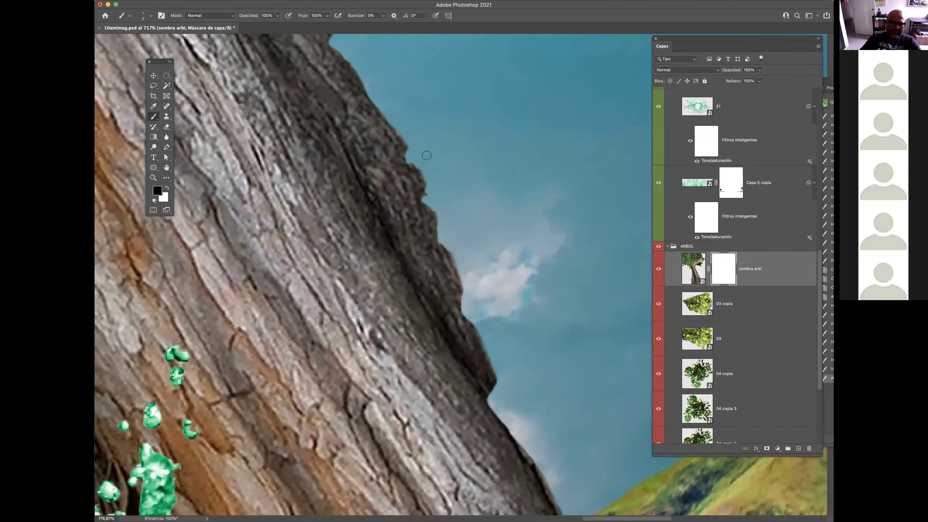
pyautogui.scroll(5, 426, 155)
pyautogui.moveTo(423, 197); pyautogui.dragTo(418, 202)
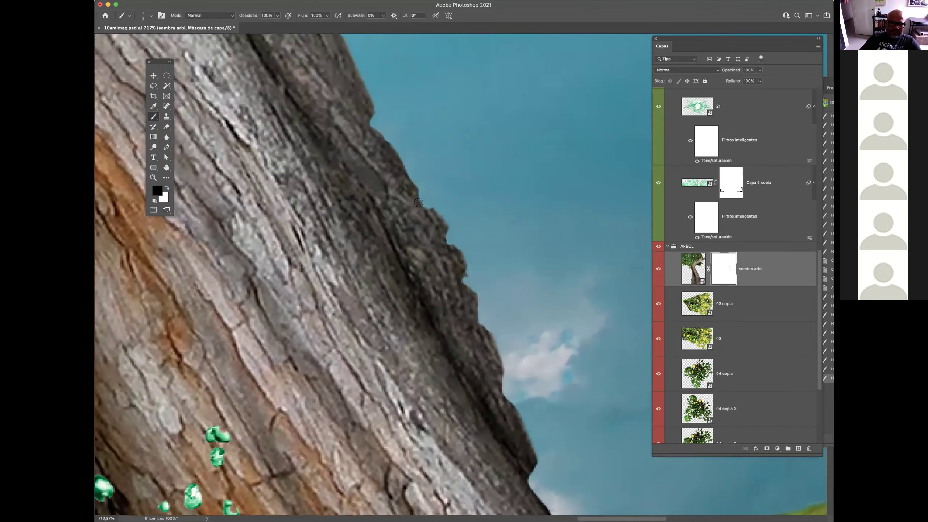
pyautogui.scroll(5, 383, 120)
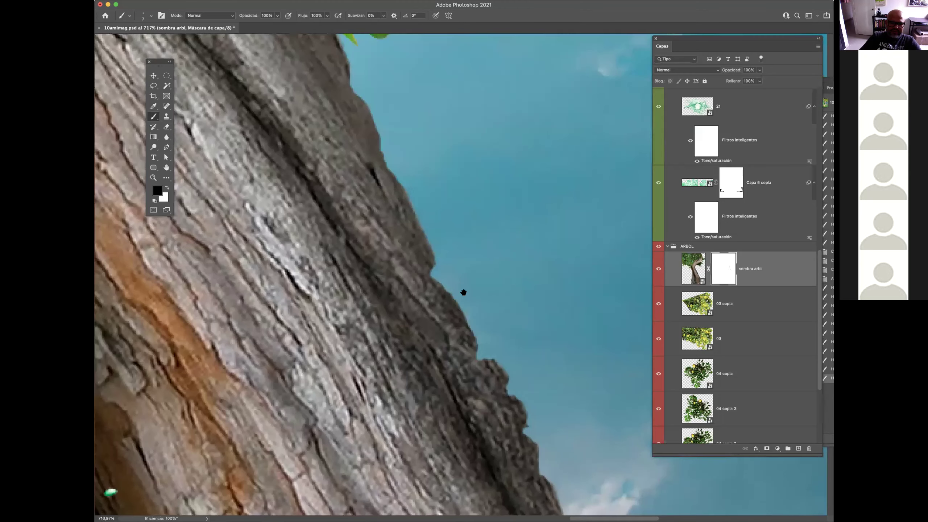
pyautogui.moveTo(442, 251); pyautogui.dragTo(435, 231)
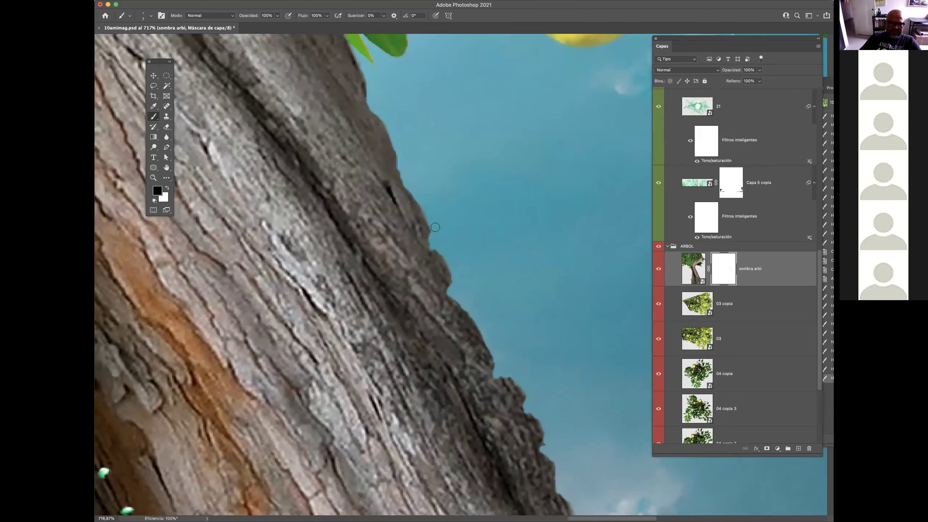
pyautogui.scroll(-10, 435, 227)
pyautogui.scroll(10, 533, 321)
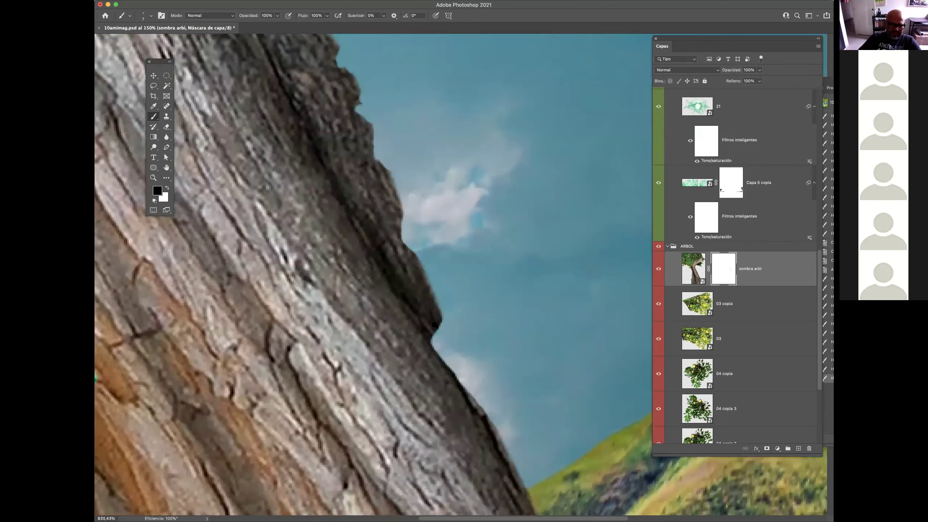
pyautogui.scroll(-8, 416, 232)
pyautogui.moveTo(419, 235)
pyautogui.mouseDown()
pyautogui.moveTo(421, 255)
pyautogui.moveTo(422, 241)
pyautogui.moveTo(438, 241)
pyautogui.mouseUp()
# - Trim and smooth the lower trunk edge against the hills
pyautogui.moveTo(465, 307); pyautogui.dragTo(483, 352)
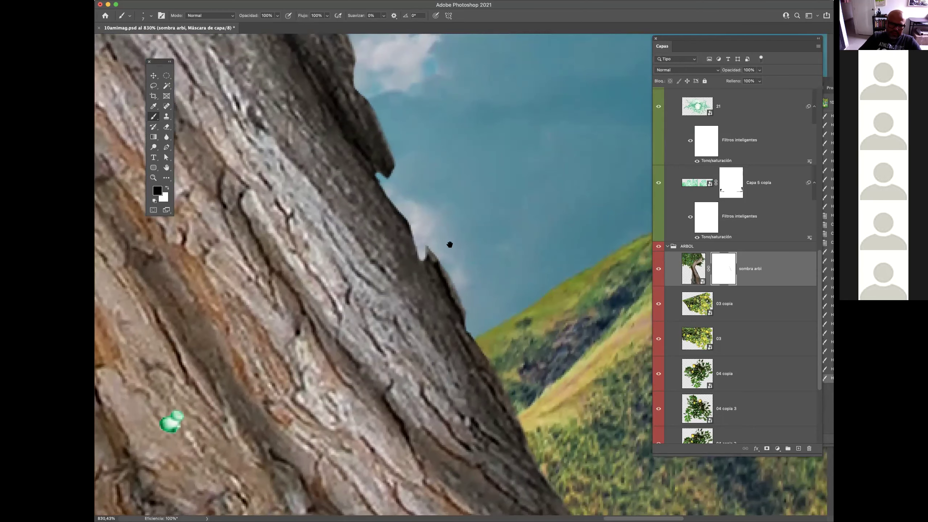
pyautogui.scroll(-8, 449, 244)
pyautogui.moveTo(462, 268); pyautogui.dragTo(486, 314)
pyautogui.moveTo(503, 353); pyautogui.dragTo(568, 430)
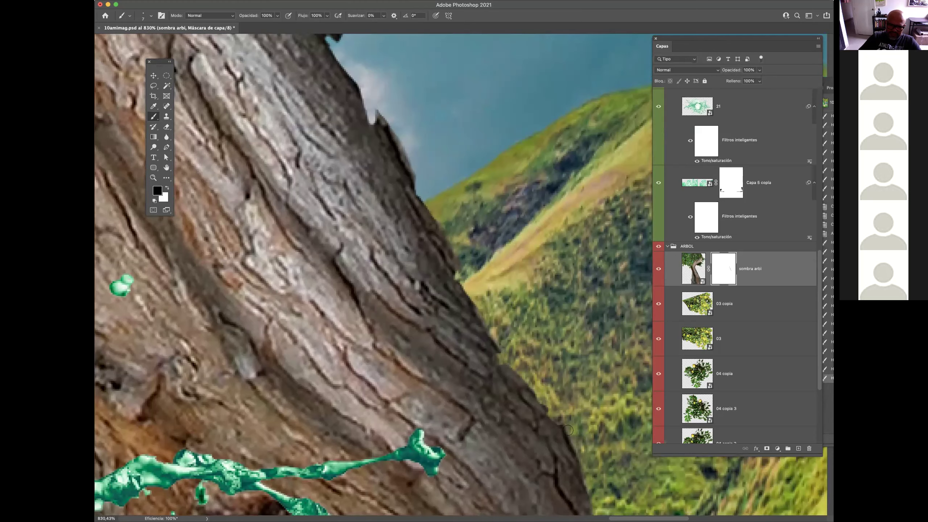
pyautogui.scroll(-12, 568, 431)
pyautogui.hscroll(5, 568, 430)
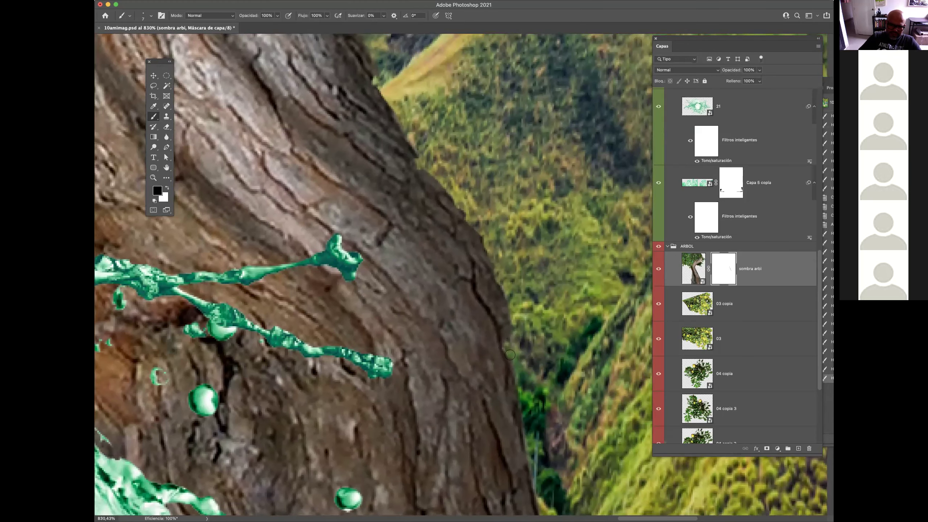
pyautogui.scroll(-9, 512, 370)
pyautogui.hscroll(2, 511, 370)
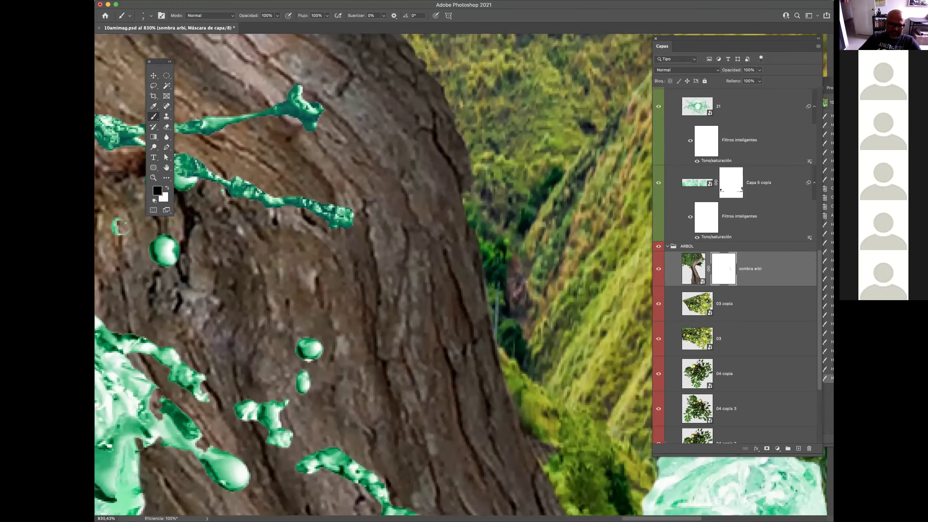
pyautogui.moveTo(491, 293); pyautogui.dragTo(490, 315)
pyautogui.scroll(-11, 514, 424)
pyautogui.hscroll(2, 514, 424)
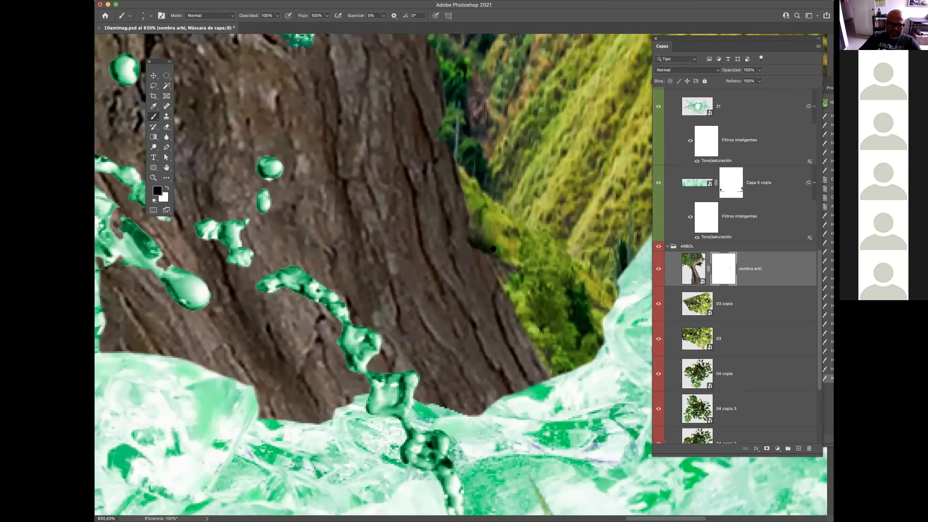
pyautogui.moveTo(492, 281)
pyautogui.mouseDown()
pyautogui.moveTo(516, 293)
pyautogui.moveTo(496, 289)
pyautogui.moveTo(524, 315)
pyautogui.moveTo(559, 376)
pyautogui.mouseUp()
pyautogui.scroll(-10, 508, 251)
pyautogui.scroll(5, 509, 245)
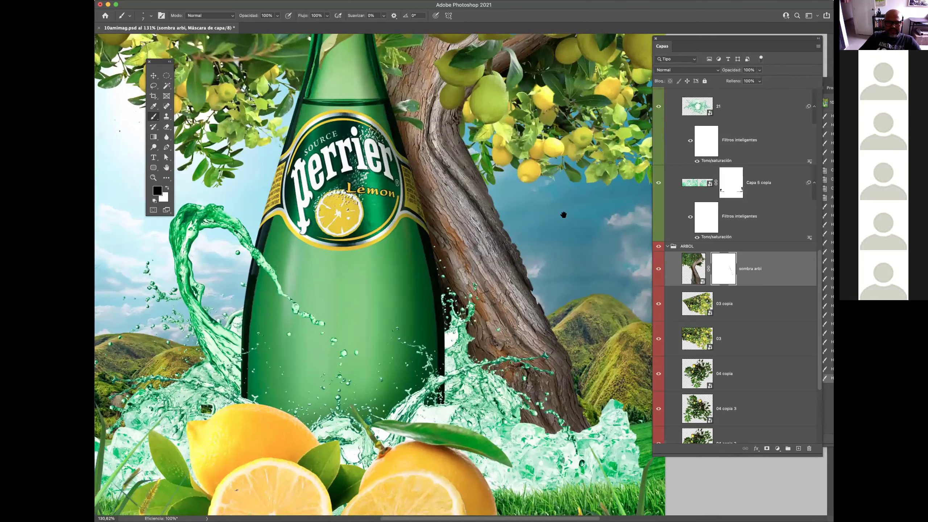
# - Switch to the Move tool and save 10amimag.psd
pyautogui.scroll(-2, 563, 212)
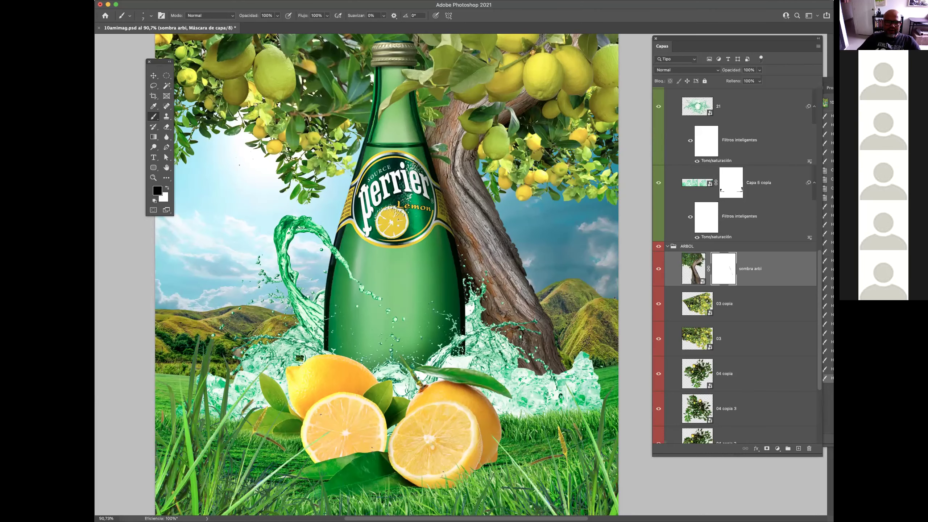
pyautogui.press('v')
pyautogui.press('cmd+s')
pyautogui.scroll(-5, 475, 247)
pyautogui.hscroll(-1, 475, 247)
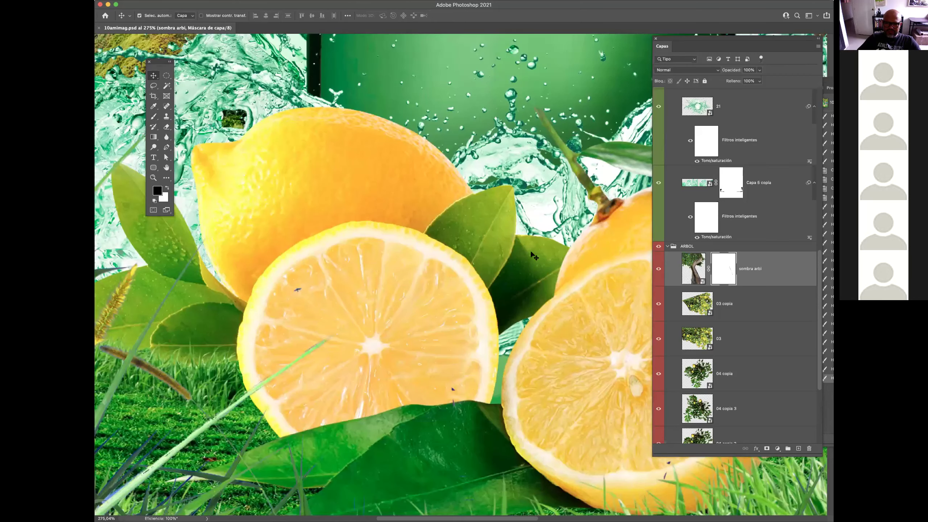
# - Add a new Capa 7 layer above layer 08, masked to the lemons' selection
pyautogui.click(705, 105)
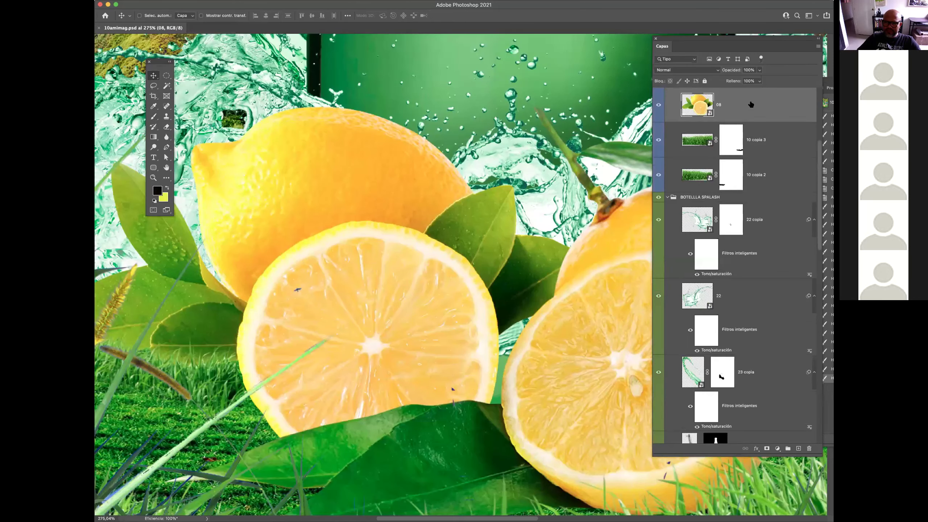
pyautogui.press('cmd+alt+shift+n')
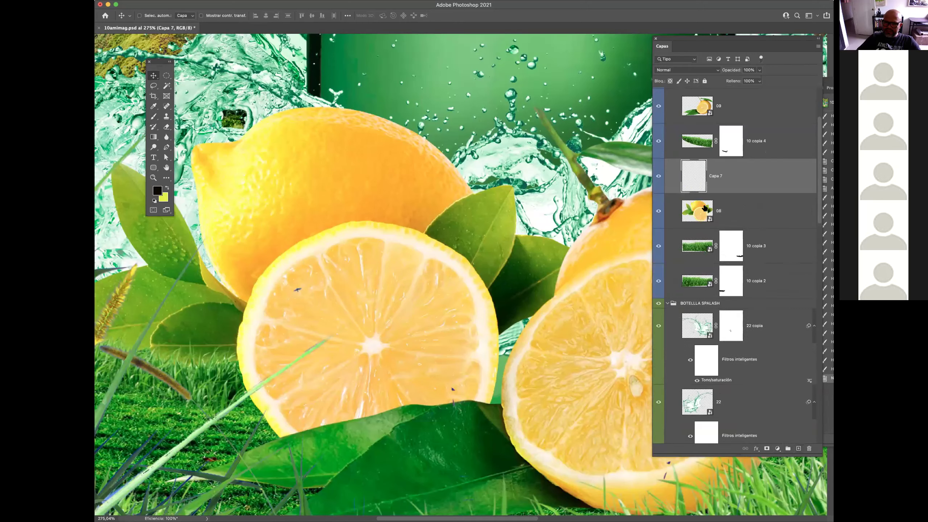
pyautogui.keyDown('super'); pyautogui.click(693, 214); pyautogui.keyUp('super')
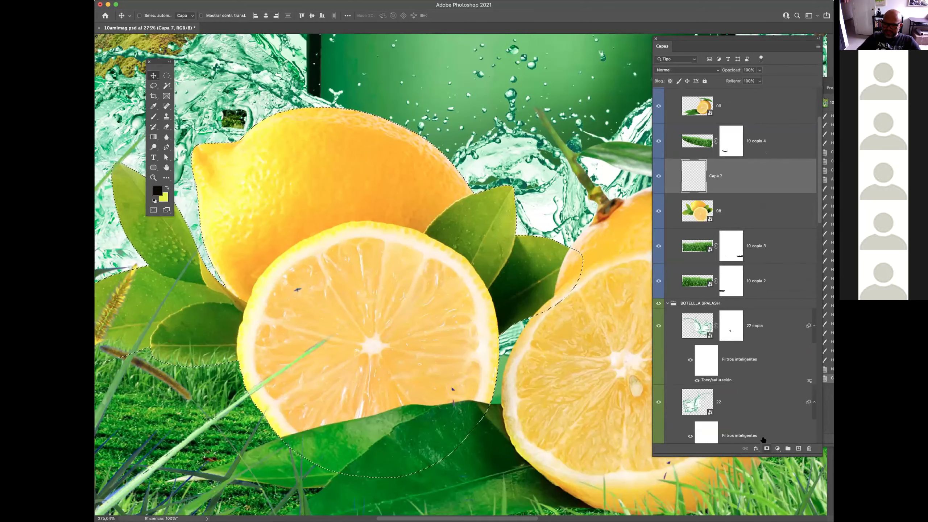
pyautogui.click(766, 448)
pyautogui.click(693, 176)
pyautogui.click(153, 106)
pyautogui.scroll(-4, 474, 260)
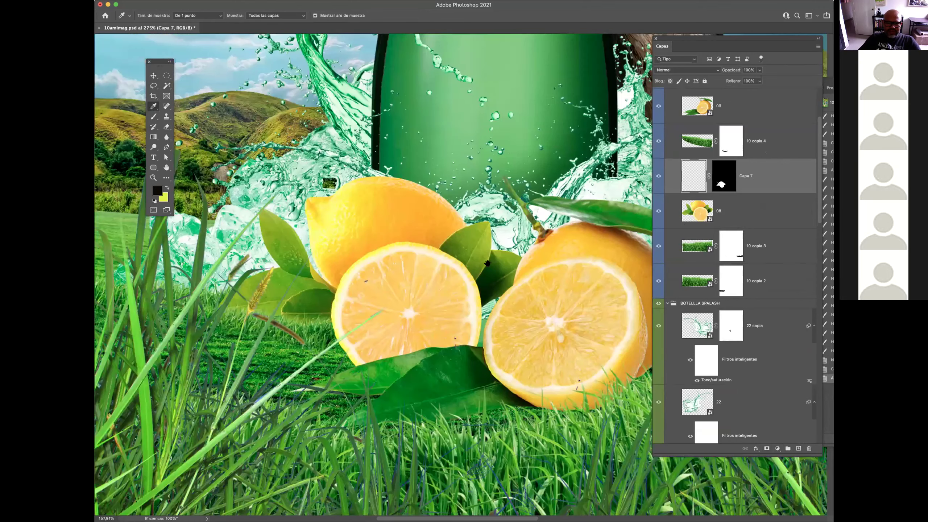
pyautogui.hscroll(3, 477, 219)
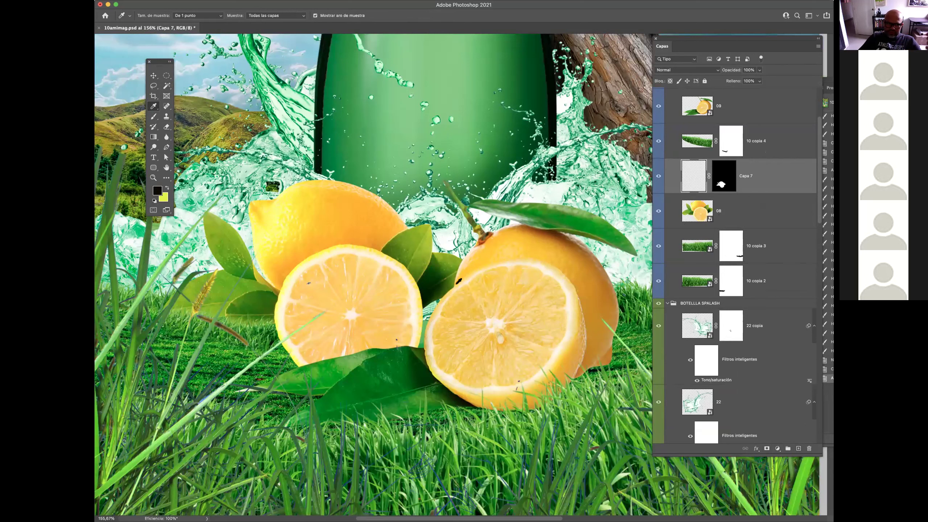
# - Sample the lemon's colour and shift its hue to deep orange #e75903
pyautogui.click(157, 190)
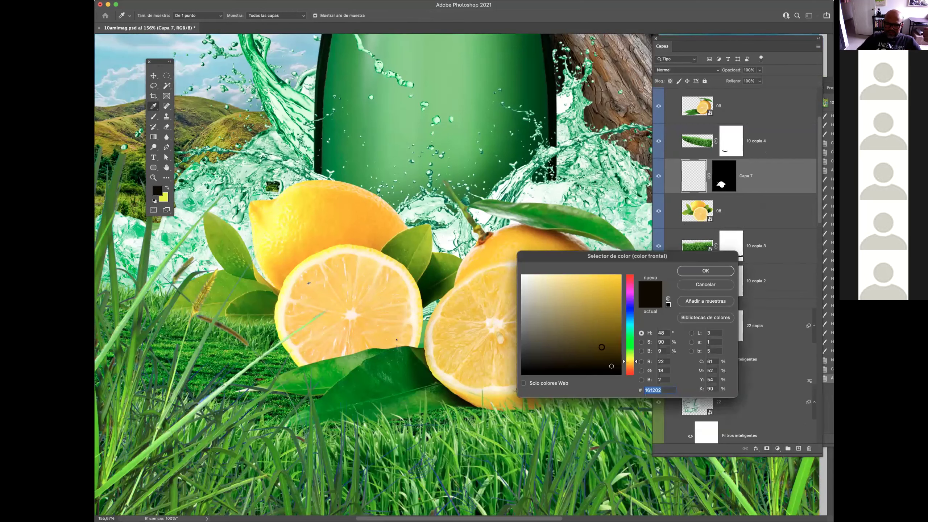
pyautogui.click(385, 233)
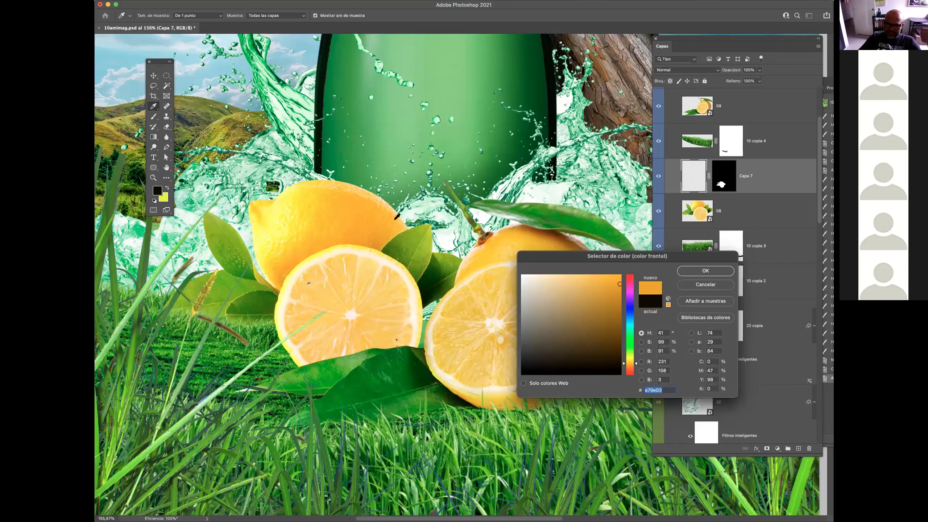
pyautogui.moveTo(635, 364); pyautogui.dragTo(637, 367)
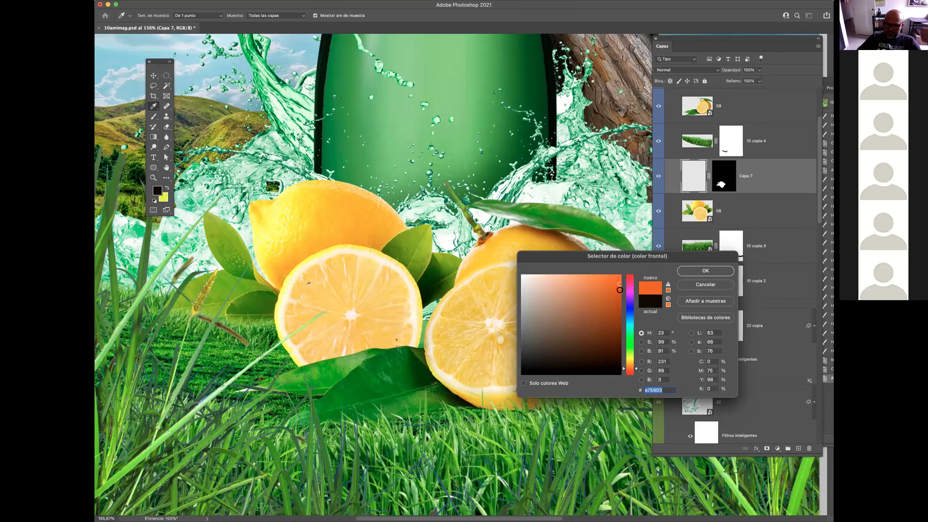
pyautogui.click(687, 270)
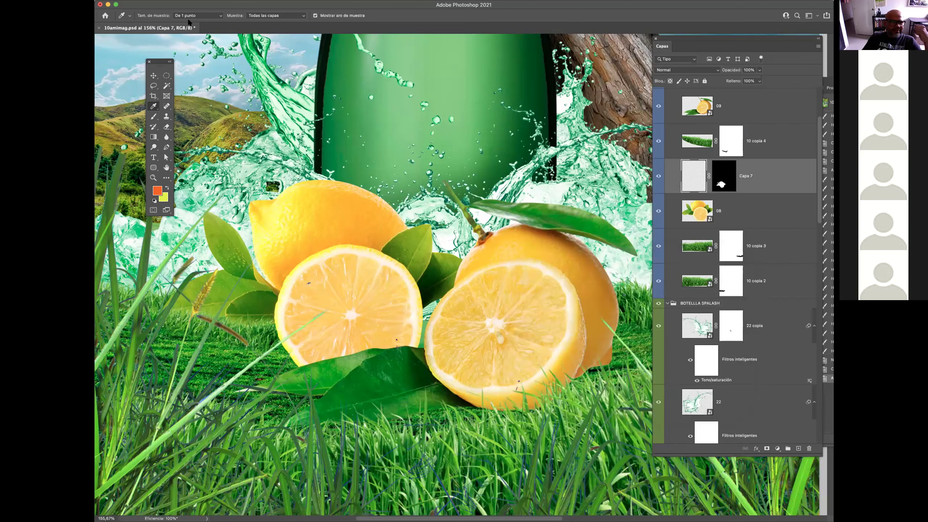
pyautogui.click(152, 118)
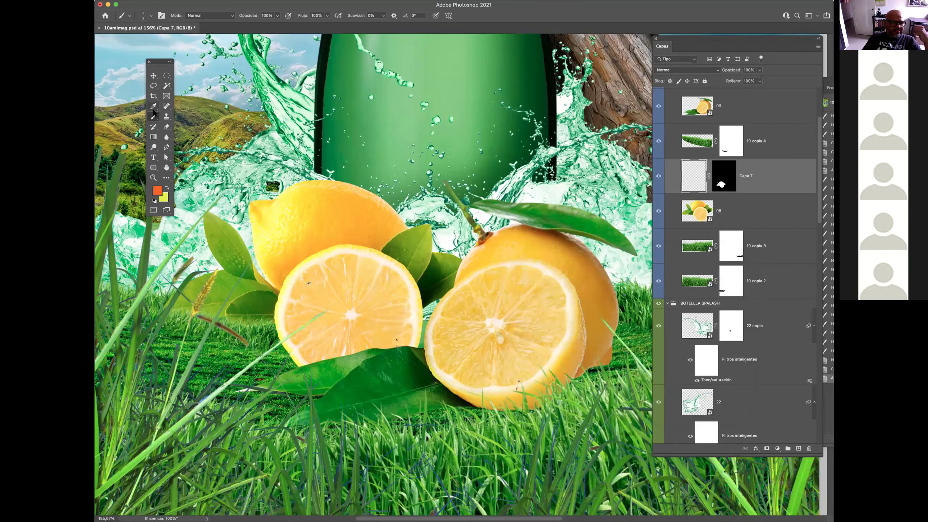
# - Choose a soft round pressure brush and size it to about 54 px
pyautogui.click(150, 14)
pyautogui.click(155, 183)
pyautogui.press('Return')
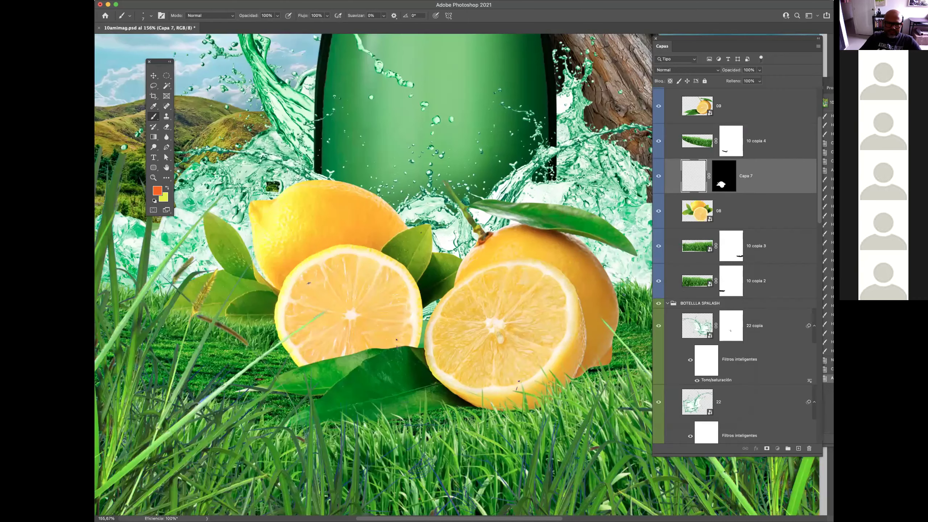
pyautogui.scroll(5, 376, 215)
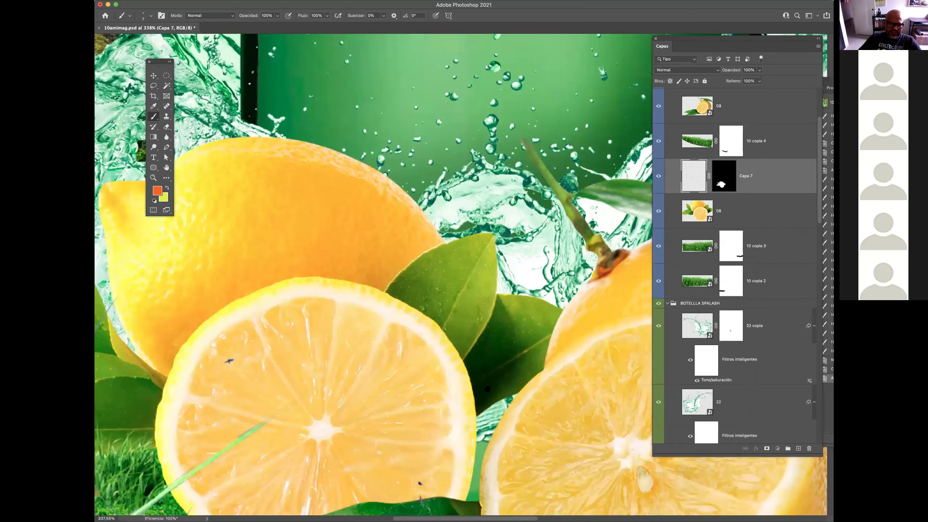
pyautogui.scroll(-5, 487, 389)
pyautogui.moveTo(479, 268)
pyautogui.mouseDown()
pyautogui.moveTo(504, 265)
pyautogui.moveTo(408, 374)
pyautogui.moveTo(379, 337)
pyautogui.moveTo(436, 338)
pyautogui.moveTo(231, 374)
pyautogui.moveTo(190, 367)
pyautogui.moveTo(162, 335)
pyautogui.mouseUp()
# - Paint orange warmth along the lemon rims using sampled lighter and deeper orange tones
pyautogui.moveTo(412, 312)
pyautogui.mouseDown()
pyautogui.moveTo(471, 289)
pyautogui.moveTo(473, 234)
pyautogui.moveTo(460, 194)
pyautogui.moveTo(486, 221)
pyautogui.mouseUp()
pyautogui.scroll(5, 485, 221)
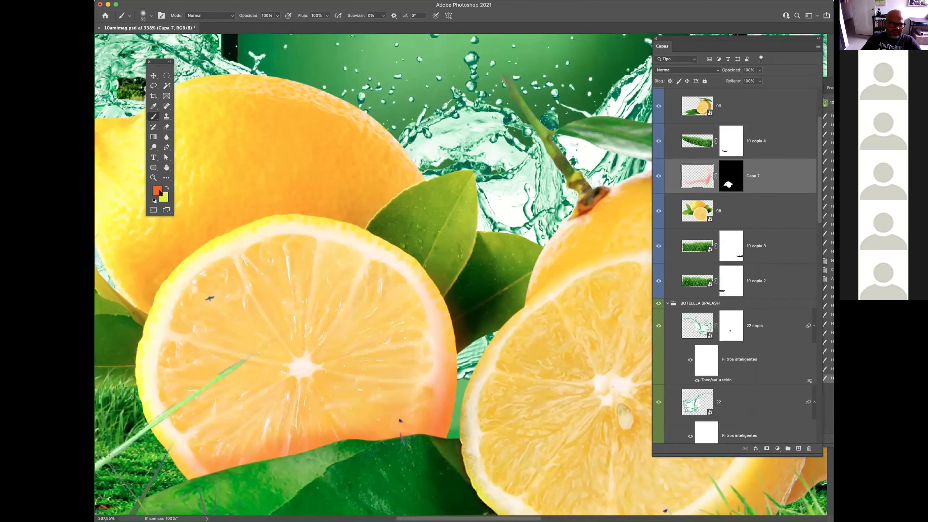
pyautogui.click(160, 192)
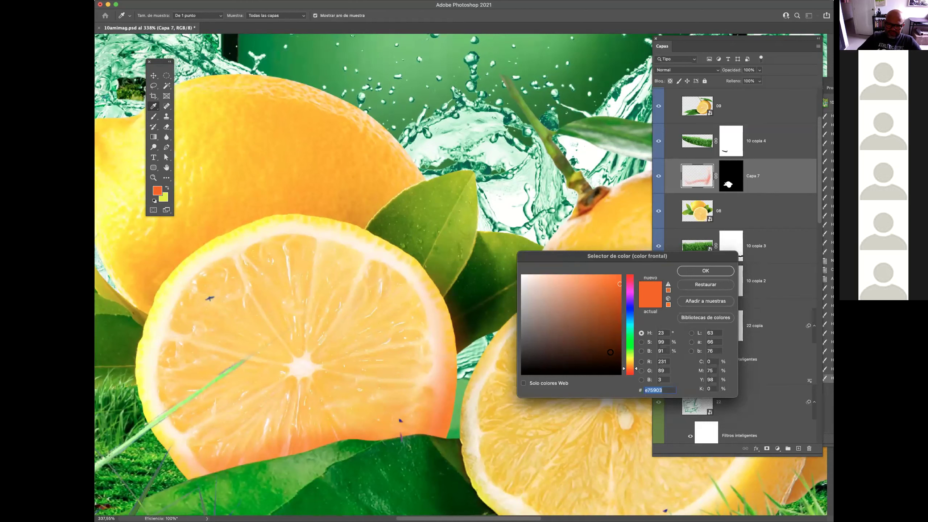
pyautogui.click(407, 175)
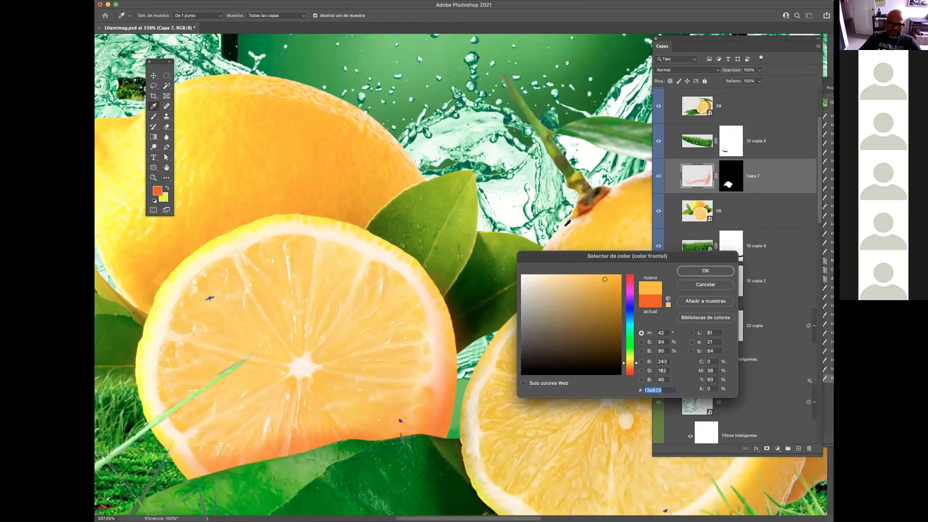
pyautogui.click(725, 271)
pyautogui.click(408, 168)
pyautogui.keyDown('alt'); pyautogui.click(443, 416); pyautogui.keyUp('alt')
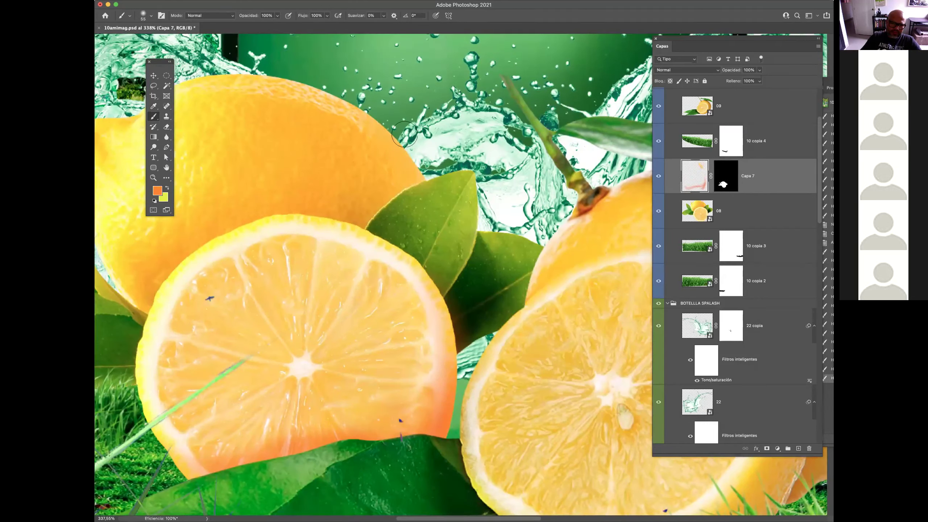
pyautogui.moveTo(406, 170)
pyautogui.mouseDown()
pyautogui.moveTo(417, 169)
pyautogui.moveTo(362, 111)
pyautogui.mouseUp()
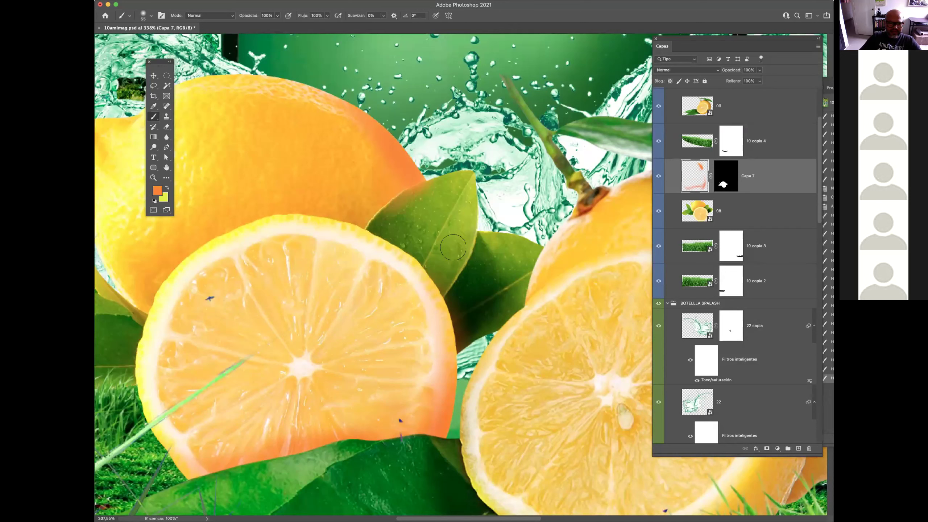
# - Sample dark green from the leaf and shade it along the lemon's edge
pyautogui.keyDown('alt'); pyautogui.click(428, 212); pyautogui.keyUp('alt')
pyautogui.moveTo(392, 234)
pyautogui.mouseDown()
pyautogui.moveTo(416, 184)
pyautogui.moveTo(461, 168)
pyautogui.moveTo(379, 214)
pyautogui.moveTo(491, 163)
pyautogui.moveTo(416, 197)
pyautogui.mouseUp()
pyautogui.moveTo(427, 238)
pyautogui.mouseDown()
pyautogui.moveTo(423, 255)
pyautogui.moveTo(471, 173)
pyautogui.moveTo(453, 205)
pyautogui.mouseUp()
# - At 38% brush opacity, shade the leaf left of the right lemon and the upper leaf's midrib
pyautogui.click(276, 15)
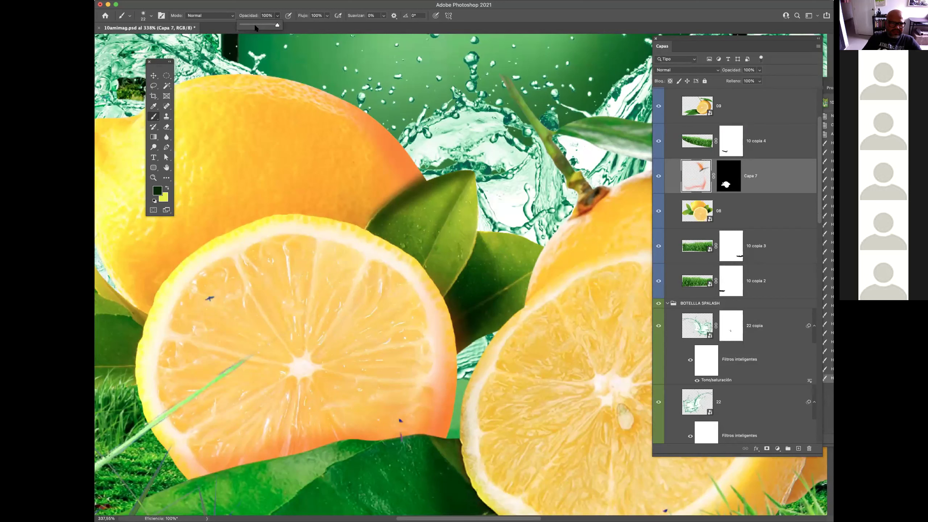
pyautogui.moveTo(418, 253)
pyautogui.mouseDown()
pyautogui.moveTo(471, 163)
pyautogui.moveTo(464, 253)
pyautogui.moveTo(478, 191)
pyautogui.moveTo(462, 271)
pyautogui.moveTo(489, 279)
pyautogui.mouseUp()
pyautogui.moveTo(553, 261); pyautogui.dragTo(486, 329)
pyautogui.moveTo(552, 275)
pyautogui.mouseDown()
pyautogui.moveTo(526, 263)
pyautogui.moveTo(530, 256)
pyautogui.moveTo(521, 308)
pyautogui.mouseUp()
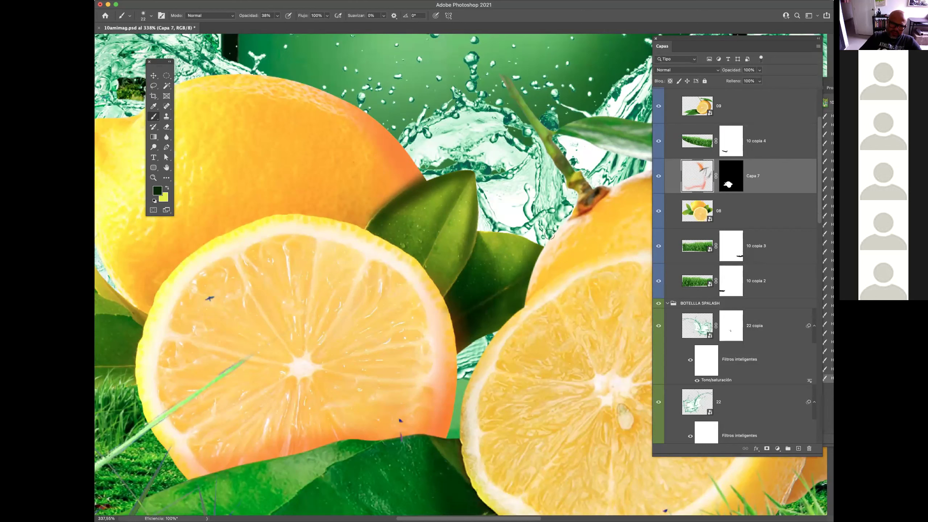
pyautogui.moveTo(455, 260)
pyautogui.mouseDown()
pyautogui.moveTo(464, 217)
pyautogui.moveTo(424, 255)
pyautogui.mouseUp()
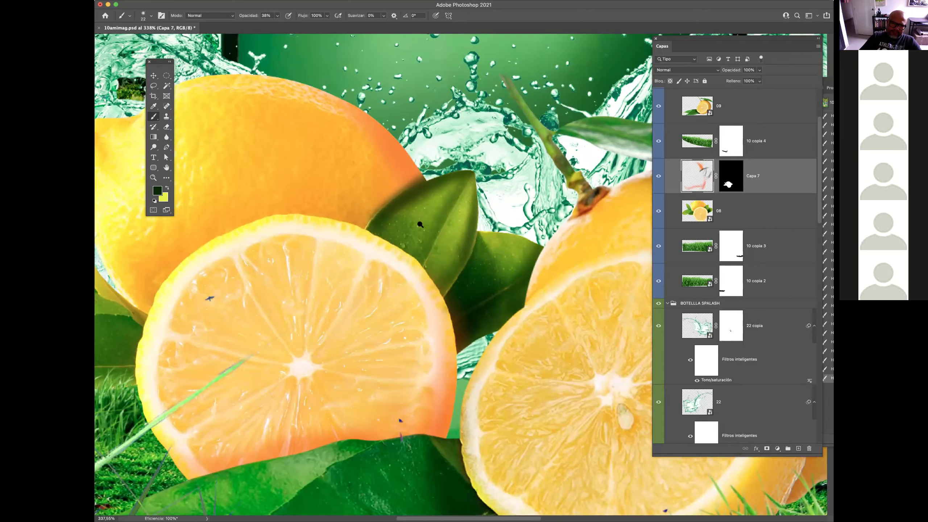
# - Zoom in on the leaf and resize the brush to 12 px, then 26 px and 46 px
pyautogui.click(420, 224)
pyautogui.rightClick(315, 217)
pyautogui.write('12')
pyautogui.press('Return')
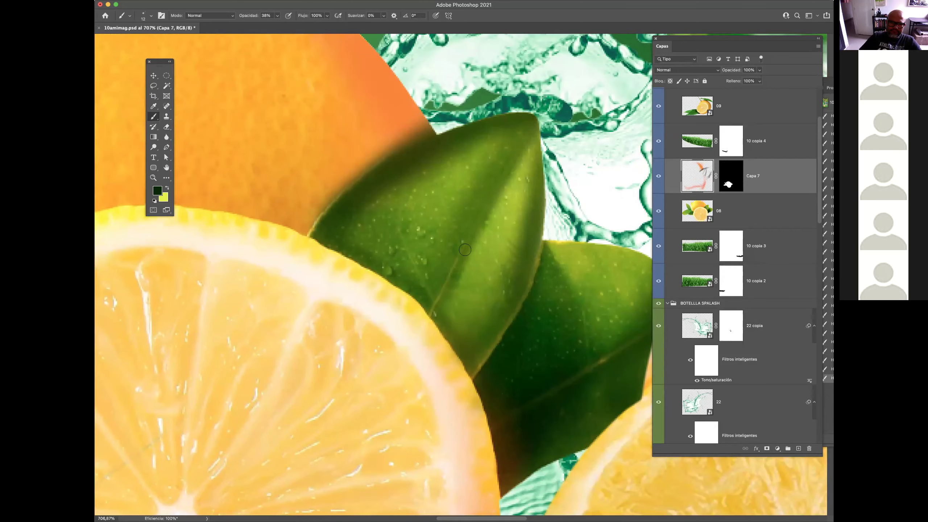
pyautogui.moveTo(511, 175); pyautogui.dragTo(351, 296)
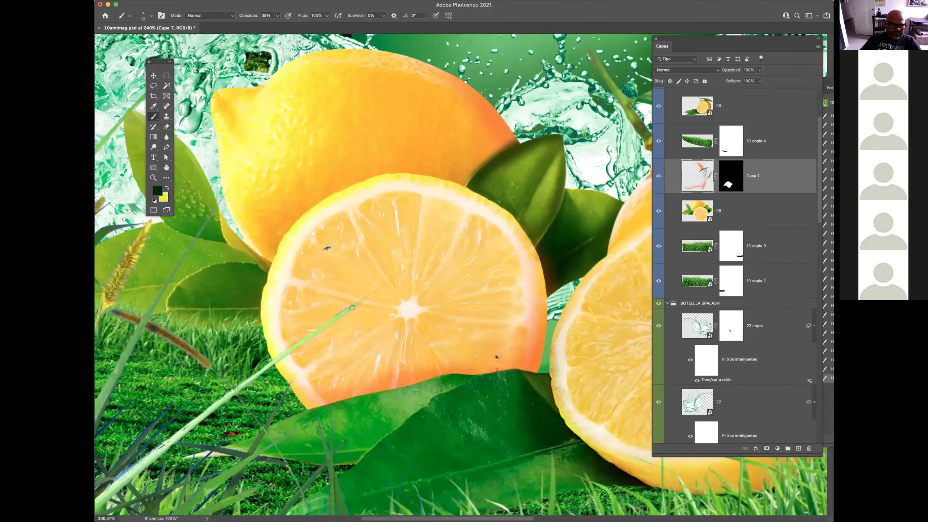
pyautogui.hscroll(-5, 352, 308)
pyautogui.press(']')
pyautogui.press(']')
pyautogui.press(']')
pyautogui.moveTo(356, 298); pyautogui.dragTo(349, 299)
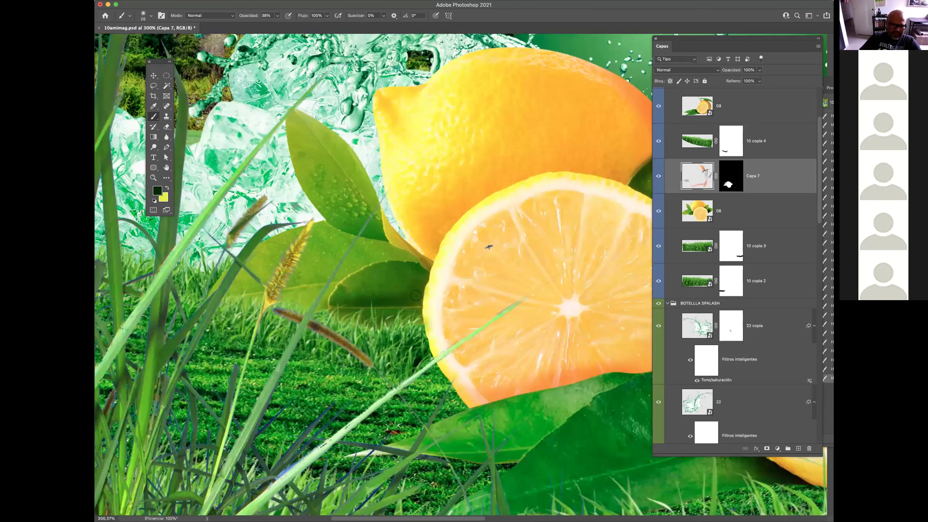
pyautogui.moveTo(258, 302); pyautogui.dragTo(266, 302)
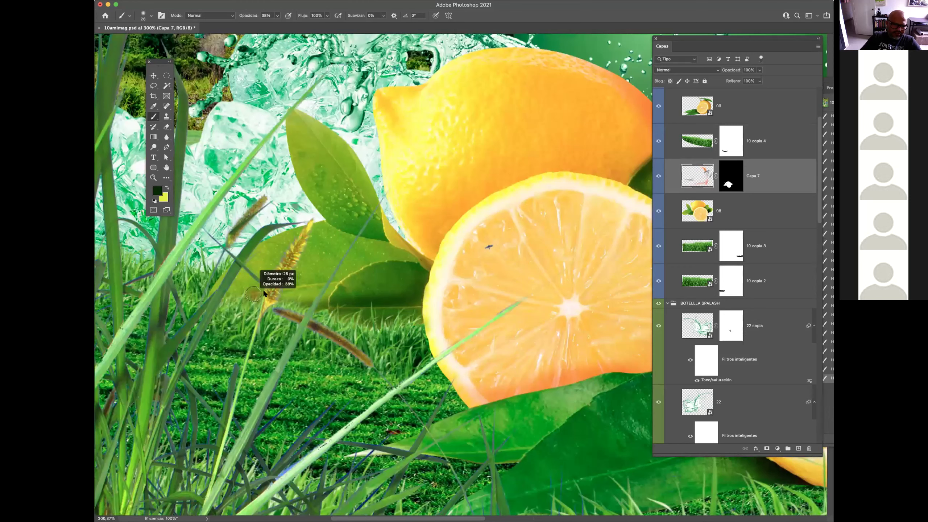
# - Darken the upper leaf's lower edge, centre and right side with dark green shading
pyautogui.moveTo(309, 278)
pyautogui.mouseDown()
pyautogui.moveTo(256, 284)
pyautogui.moveTo(360, 266)
pyautogui.moveTo(246, 288)
pyautogui.moveTo(388, 249)
pyautogui.moveTo(341, 271)
pyautogui.moveTo(382, 256)
pyautogui.moveTo(414, 260)
pyautogui.mouseUp()
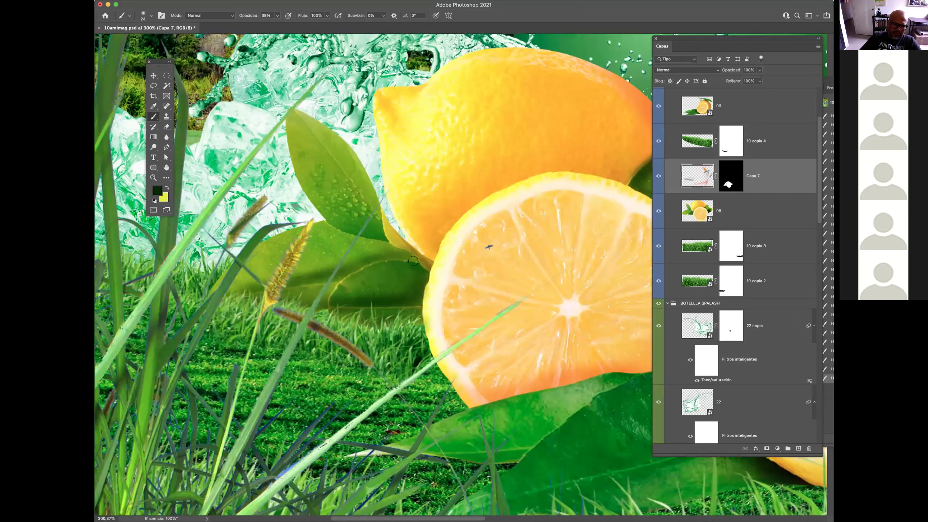
pyautogui.moveTo(360, 242); pyautogui.dragTo(332, 223)
pyautogui.moveTo(295, 184); pyautogui.dragTo(345, 228)
pyautogui.moveTo(308, 200)
pyautogui.mouseDown()
pyautogui.moveTo(281, 153)
pyautogui.moveTo(303, 179)
pyautogui.moveTo(368, 220)
pyautogui.mouseUp()
pyautogui.moveTo(298, 131)
pyautogui.mouseDown()
pyautogui.moveTo(369, 219)
pyautogui.moveTo(294, 112)
pyautogui.moveTo(372, 216)
pyautogui.moveTo(360, 169)
pyautogui.moveTo(379, 239)
pyautogui.moveTo(361, 151)
pyautogui.moveTo(393, 235)
pyautogui.moveTo(422, 266)
pyautogui.mouseUp()
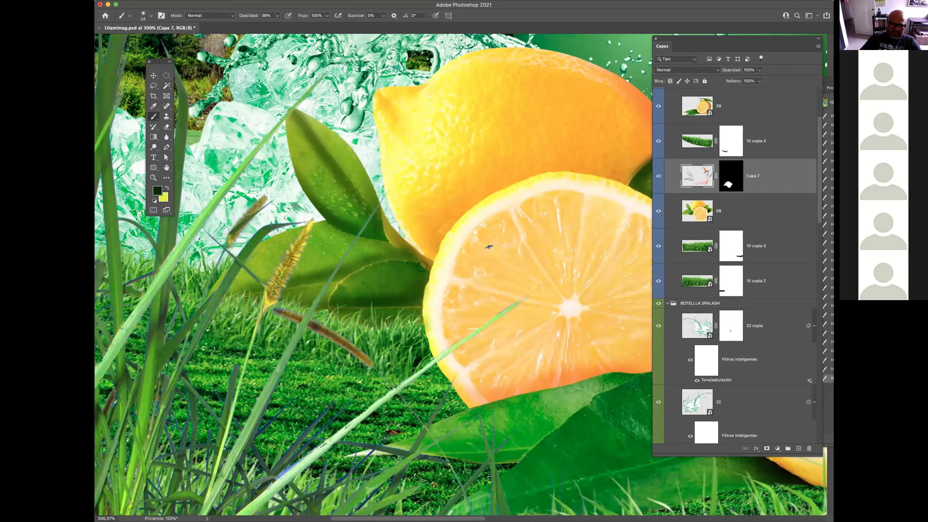
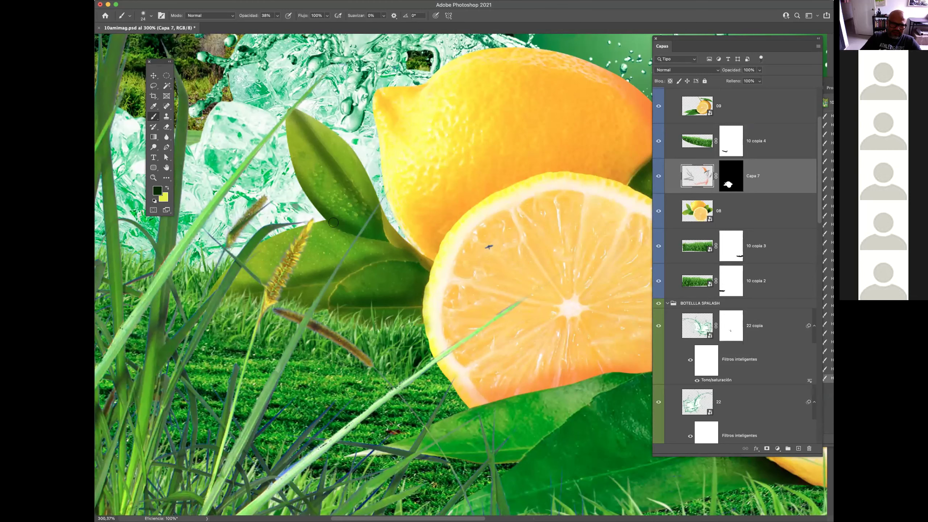
# - Shade the upper leaf's lower edge and across the leaves with soft low-opacity strokes
pyautogui.moveTo(388, 239); pyautogui.dragTo(327, 218)
pyautogui.moveTo(243, 240); pyautogui.dragTo(374, 225)
pyautogui.moveTo(304, 112); pyautogui.dragTo(403, 242)
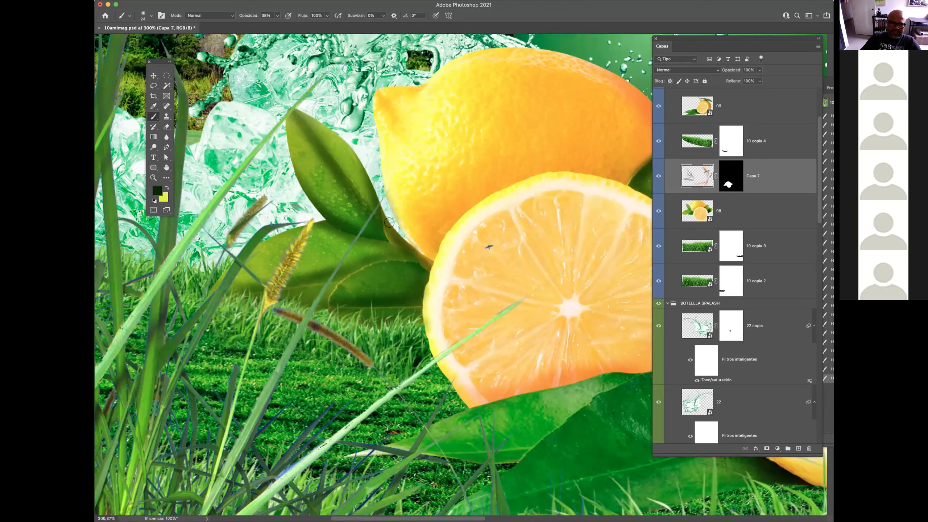
pyautogui.scroll(-5, 389, 222)
pyautogui.scroll(8, 334, 333)
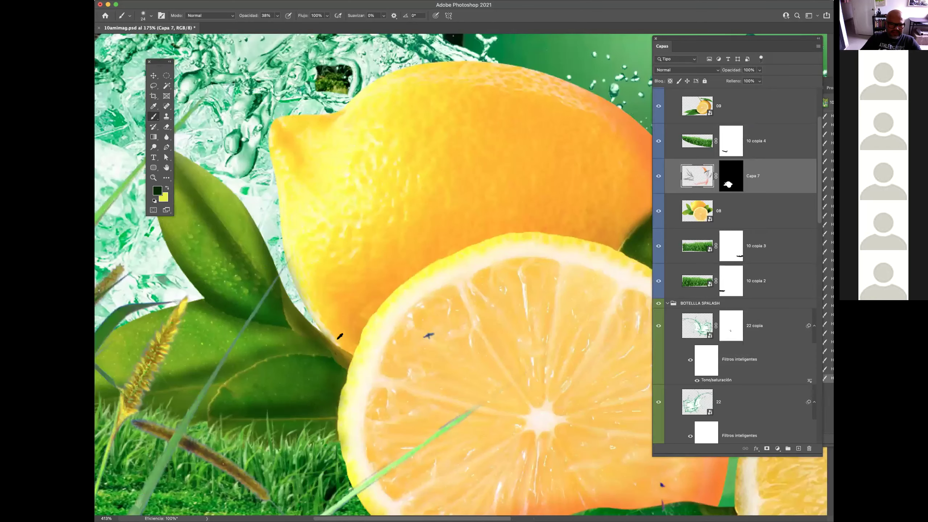
# - Sample the lemon's orange and paint it along the lemon's edge beside the leaf
pyautogui.keyDown('alt'); pyautogui.click(352, 309); pyautogui.keyUp('alt')
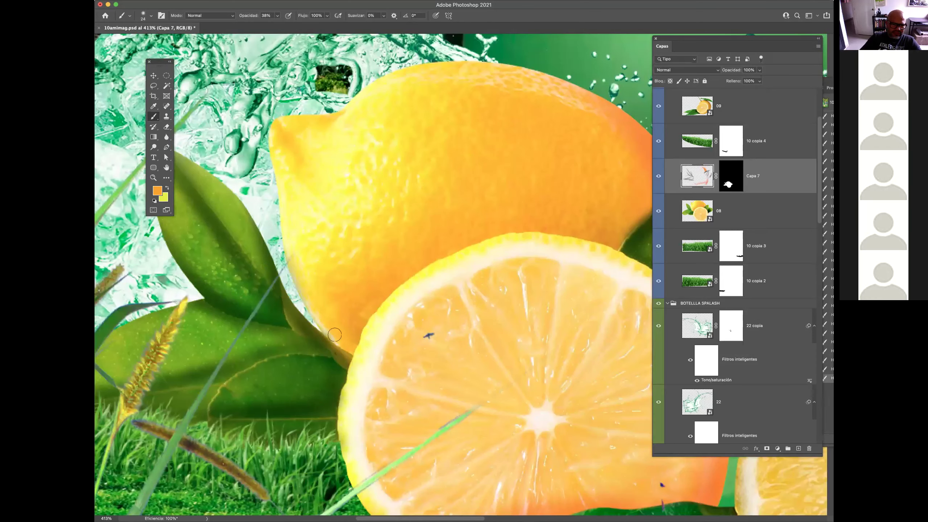
pyautogui.moveTo(268, 202)
pyautogui.mouseDown()
pyautogui.moveTo(288, 255)
pyautogui.moveTo(258, 145)
pyautogui.moveTo(286, 248)
pyautogui.mouseUp()
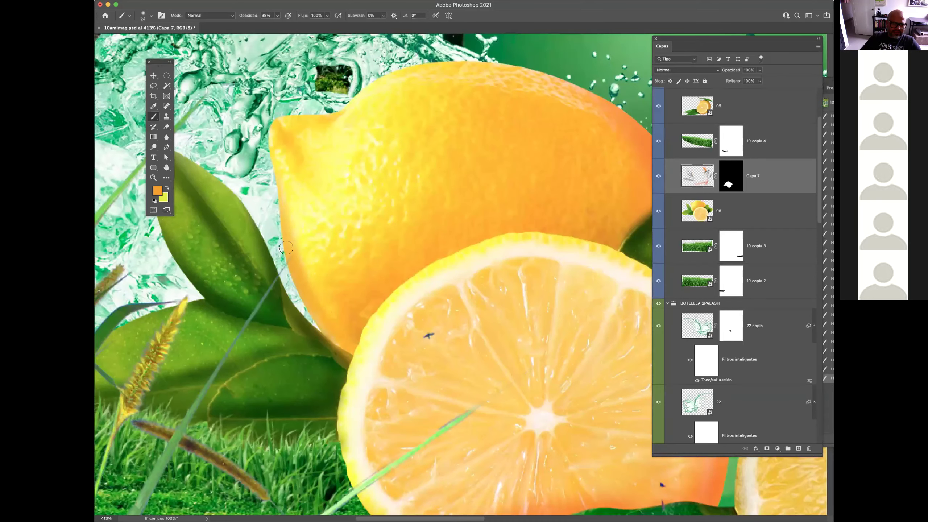
pyautogui.scroll(-5, 472, 235)
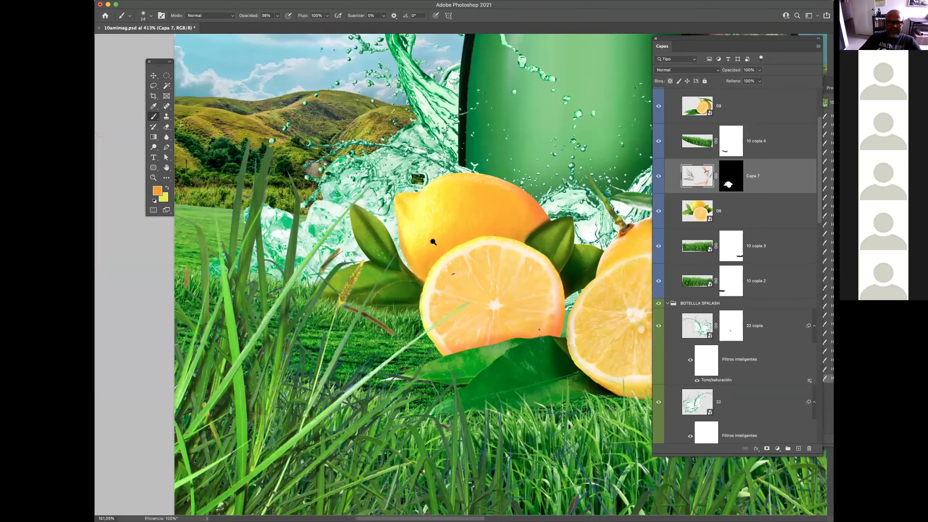
pyautogui.scroll(3, 559, 280)
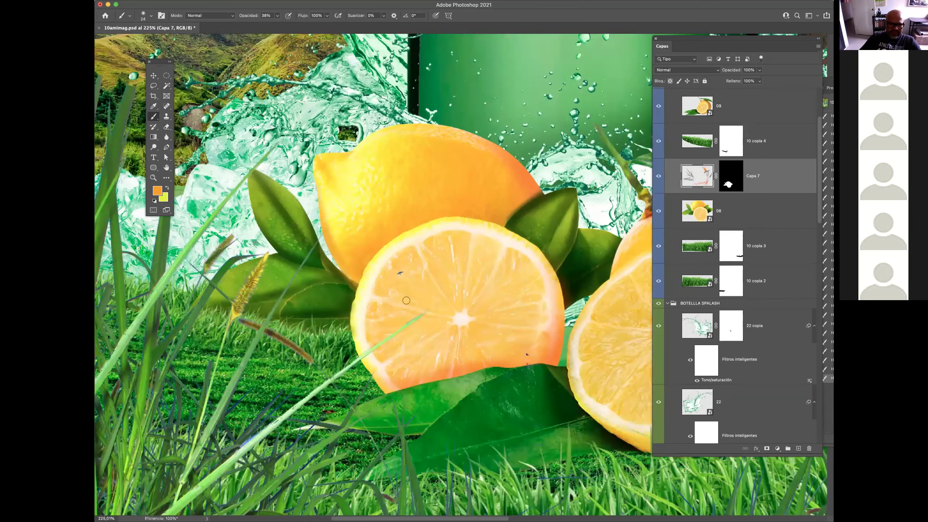
# - Switch the paint colour to red-orange with a 43 px brush, then undo the rim strokes
pyautogui.click(158, 190)
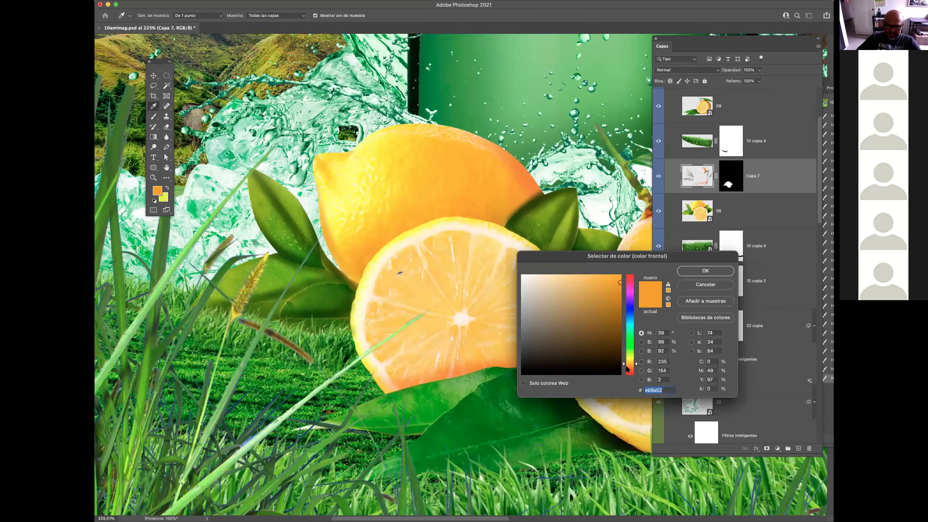
pyautogui.click(629, 370)
pyautogui.click(685, 269)
pyautogui.press('b')
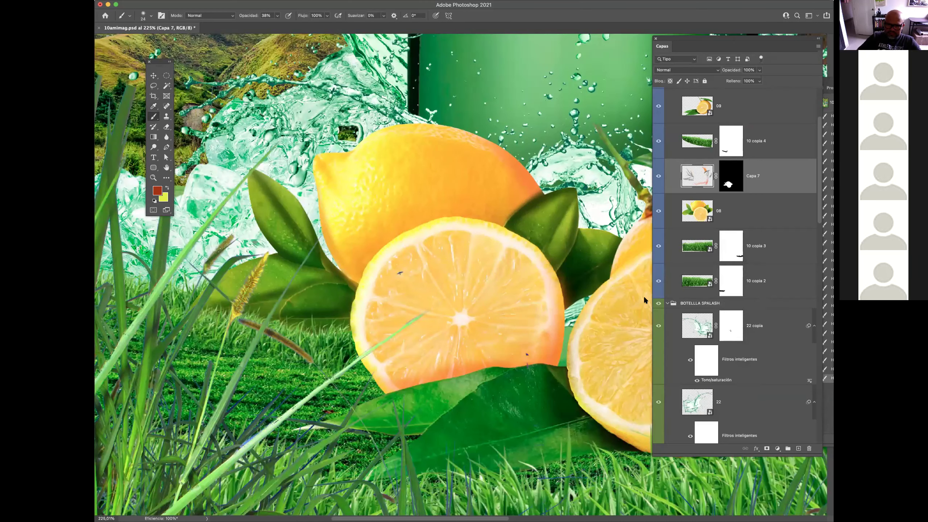
pyautogui.scroll(4, 563, 301)
pyautogui.moveTo(564, 301); pyautogui.dragTo(570, 301)
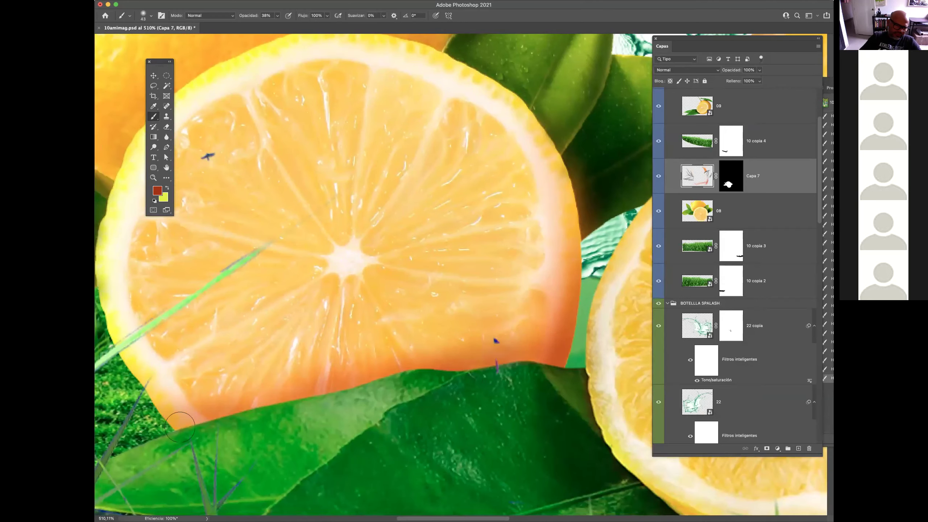
pyautogui.scroll(-5, 422, 266)
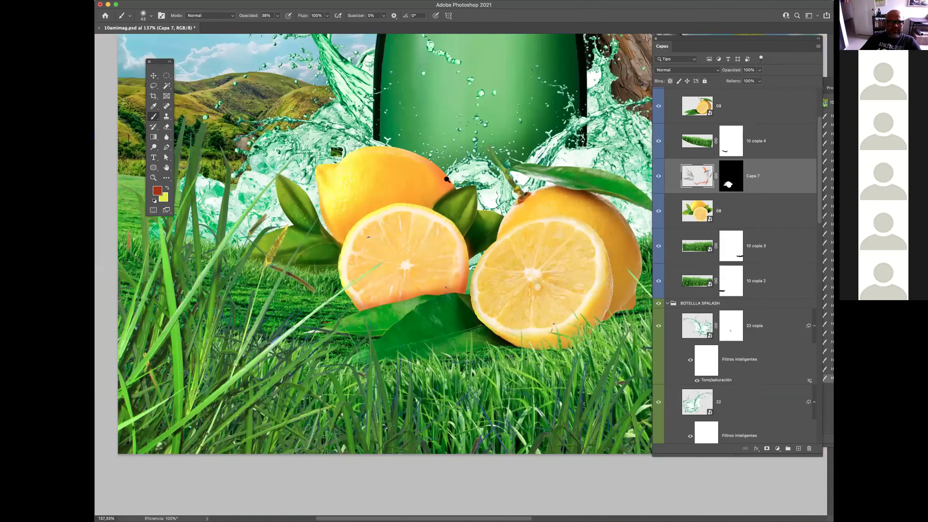
pyautogui.scroll(3, 411, 215)
pyautogui.scroll(-1, 411, 215)
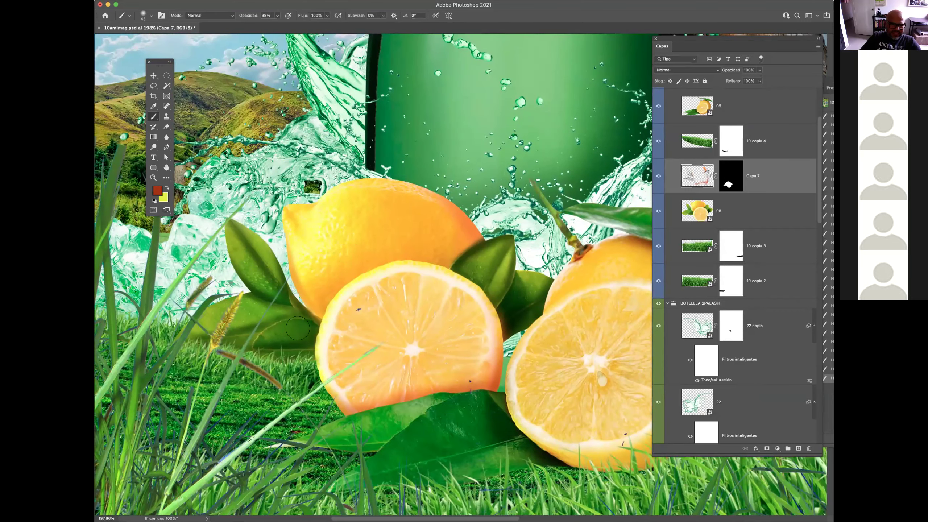
pyautogui.scroll(3, 297, 328)
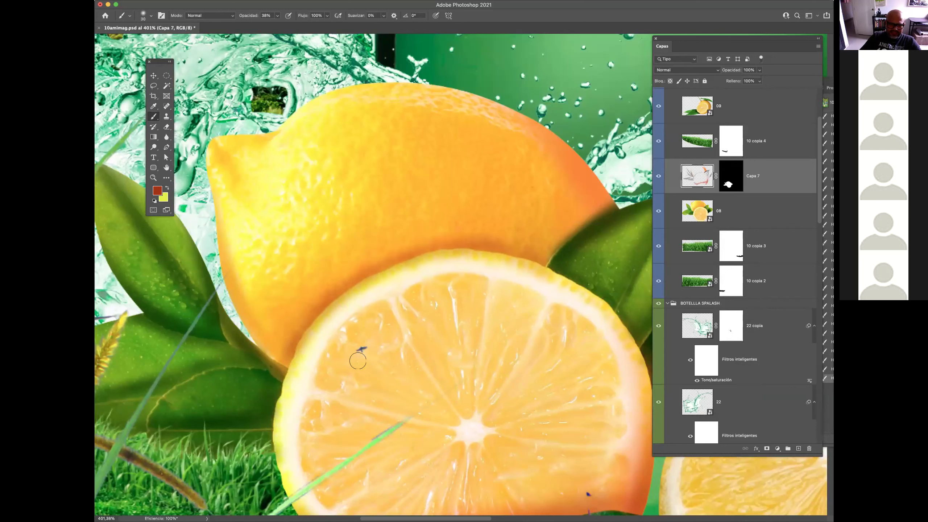
pyautogui.press('super+z')
pyautogui.press('super+z')
pyautogui.press('super+z')
pyautogui.press('super+z')
pyautogui.press('super+z')
pyautogui.press('super+z')
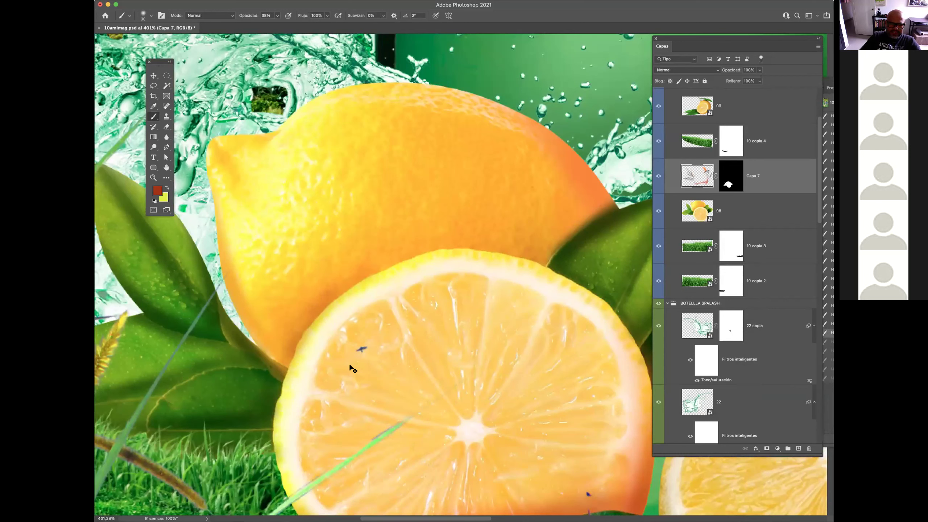
# - Trace a pen path from the lemon's top edge around its left side and down
pyautogui.press('p')
pyautogui.click(590, 115)
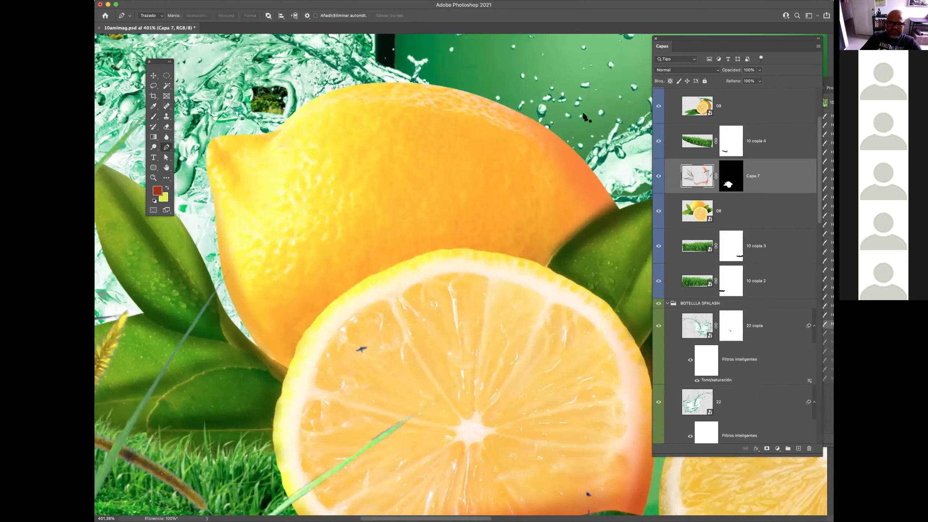
pyautogui.click(468, 85)
pyautogui.click(411, 59)
pyautogui.click(323, 59)
pyautogui.click(264, 70)
pyautogui.click(215, 89)
pyautogui.click(186, 126)
pyautogui.click(200, 213)
pyautogui.click(221, 295)
pyautogui.click(250, 340)
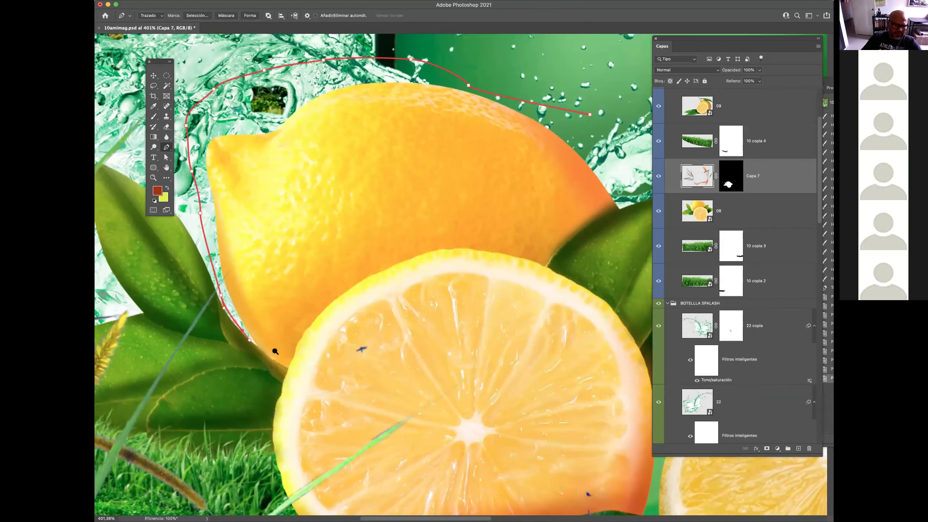
# - Continue the path along the slice's rind and past the leaf, closing it at the start
pyautogui.moveTo(276, 351); pyautogui.dragTo(283, 373)
pyautogui.click(318, 393)
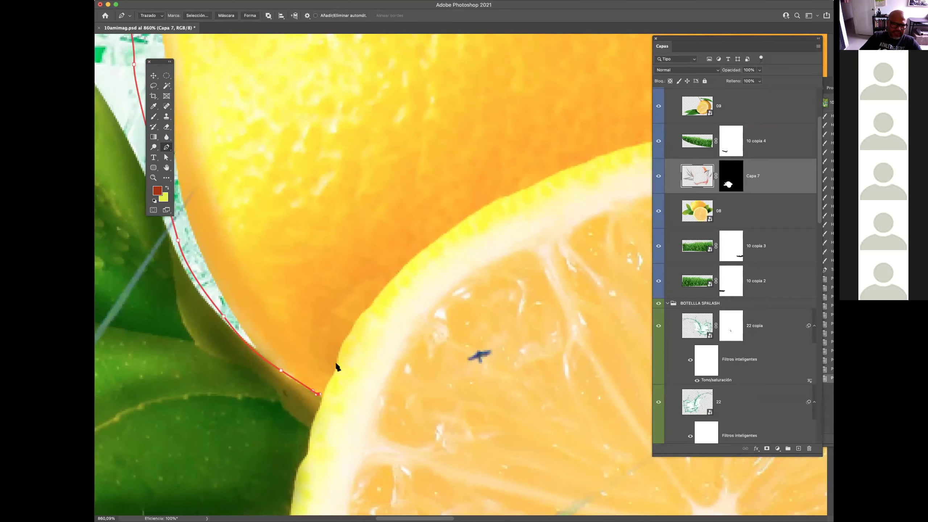
pyautogui.moveTo(457, 224); pyautogui.dragTo(482, 208)
pyautogui.hscroll(10, 307, 253)
pyautogui.moveTo(354, 229); pyautogui.dragTo(376, 218)
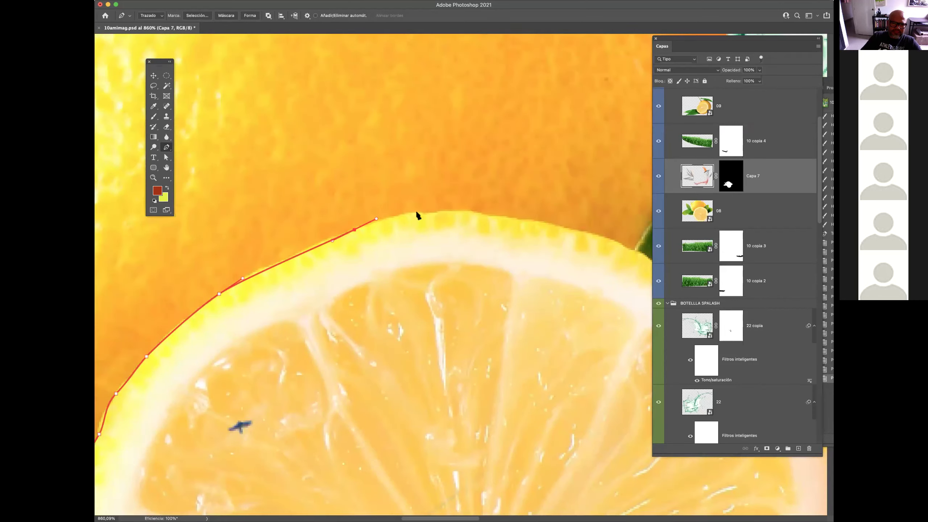
pyautogui.click(454, 211)
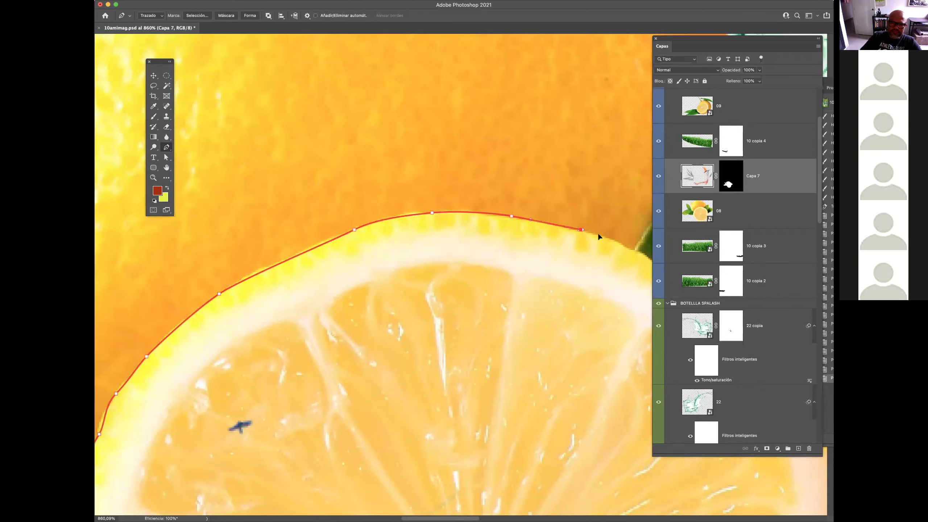
pyautogui.click(632, 248)
pyautogui.moveTo(631, 251); pyautogui.dragTo(416, 302)
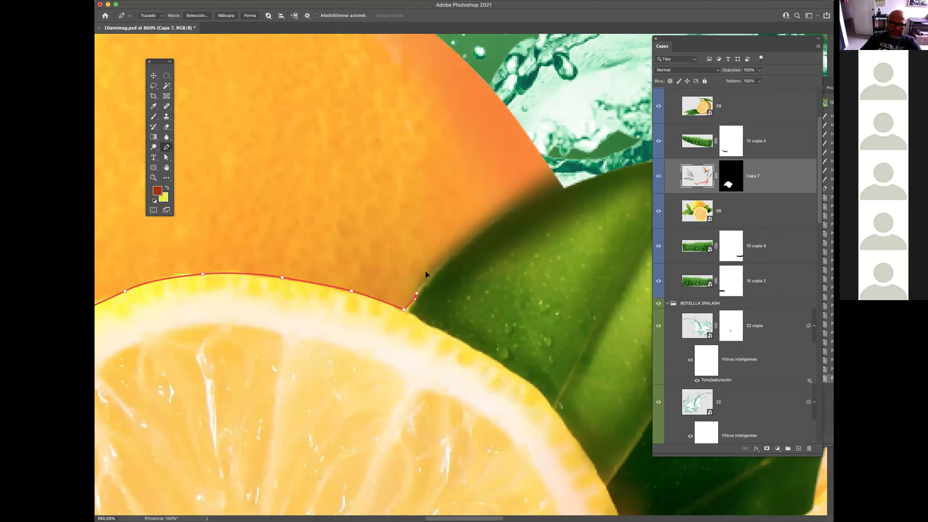
pyautogui.moveTo(485, 225); pyautogui.dragTo(520, 201)
pyautogui.click(563, 190)
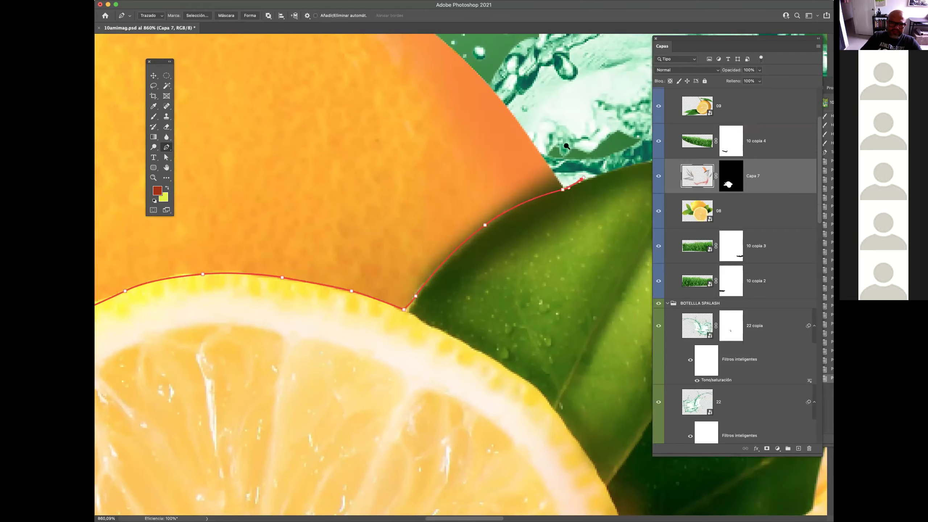
pyautogui.press('super+0')
pyautogui.click(583, 117)
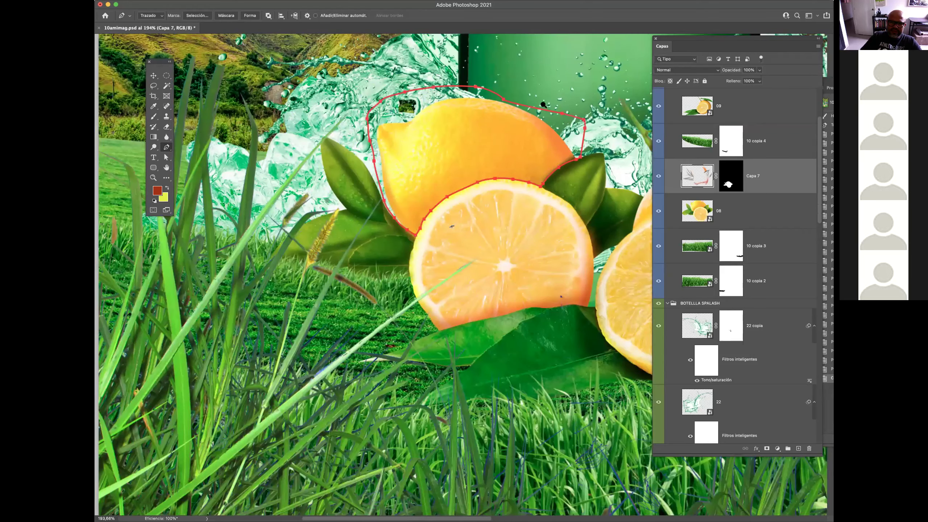
pyautogui.scroll(5, 544, 101)
# - Convert the lemon path into a selection and feather its edge with a new radius
pyautogui.press('super+Return')
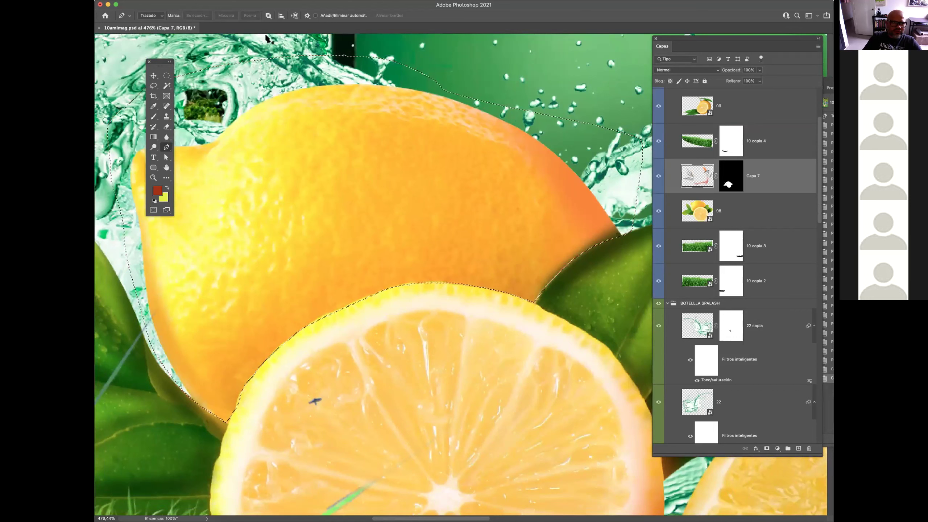
pyautogui.click(243, 1)
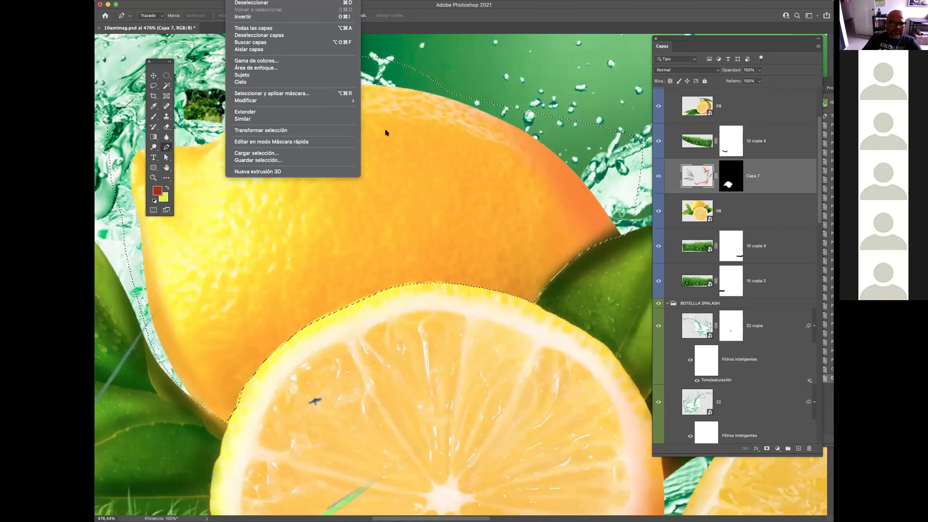
pyautogui.moveTo(298, 101)
pyautogui.click(401, 129)
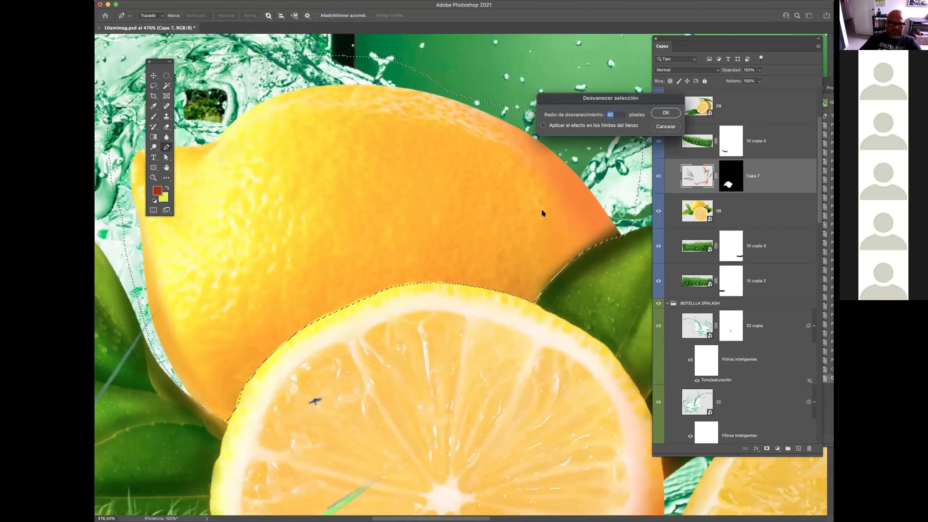
pyautogui.click(665, 113)
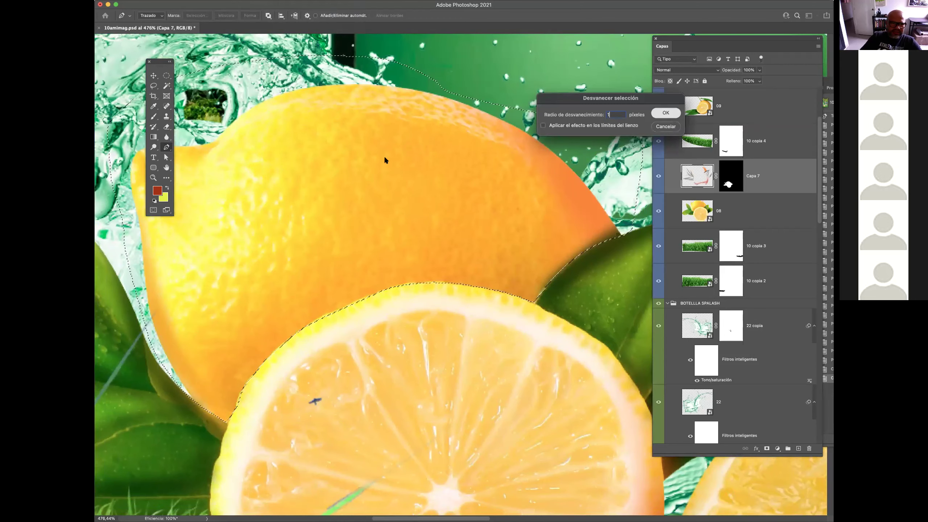
pyautogui.click(154, 116)
pyautogui.moveTo(358, 292); pyautogui.dragTo(406, 281)
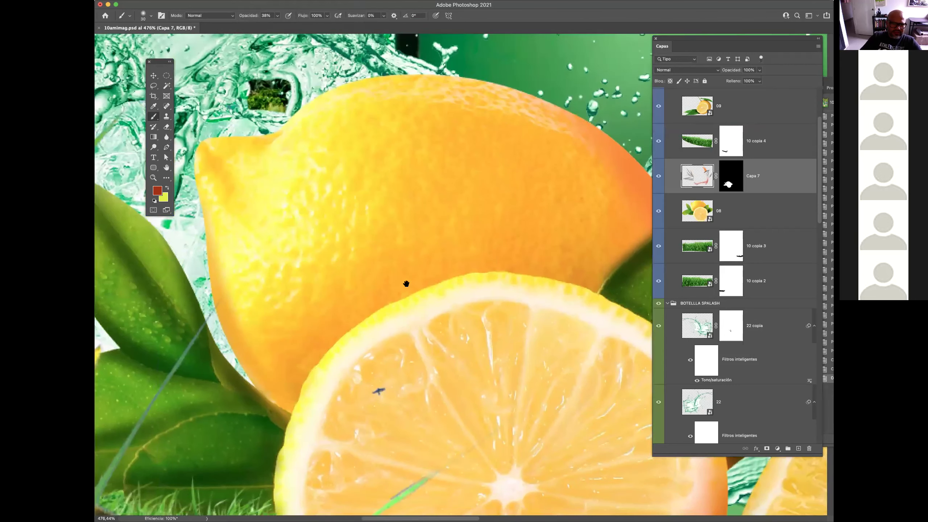
# - Darken the lemon's left edge inside the feathered selection with a resized brush
pyautogui.moveTo(303, 318)
pyautogui.mouseDown()
pyautogui.moveTo(409, 317)
pyautogui.moveTo(328, 329)
pyautogui.moveTo(306, 356)
pyautogui.moveTo(225, 325)
pyautogui.moveTo(259, 269)
pyautogui.moveTo(424, 341)
pyautogui.moveTo(518, 311)
pyautogui.moveTo(517, 321)
pyautogui.moveTo(559, 280)
pyautogui.mouseUp()
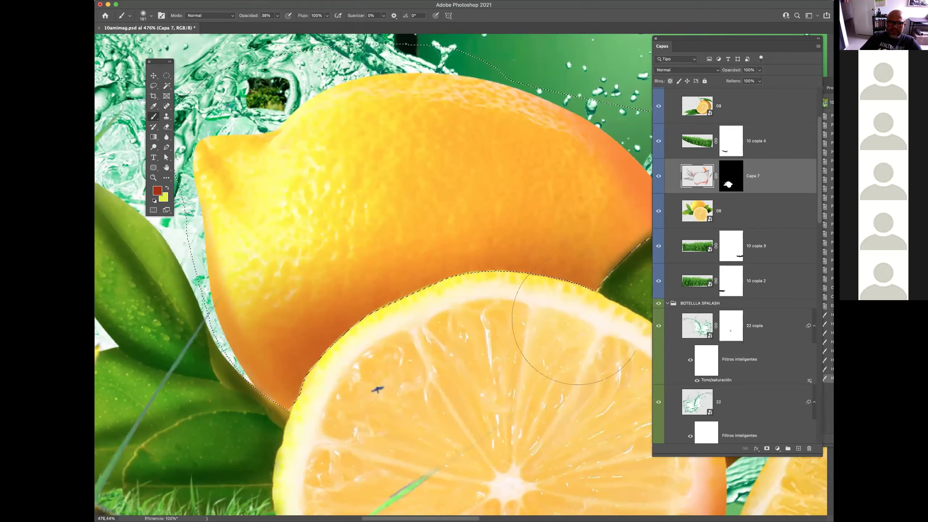
pyautogui.press('Tab')
pyautogui.moveTo(477, 310)
pyautogui.mouseDown()
pyautogui.moveTo(352, 373)
pyautogui.moveTo(267, 331)
pyautogui.mouseUp()
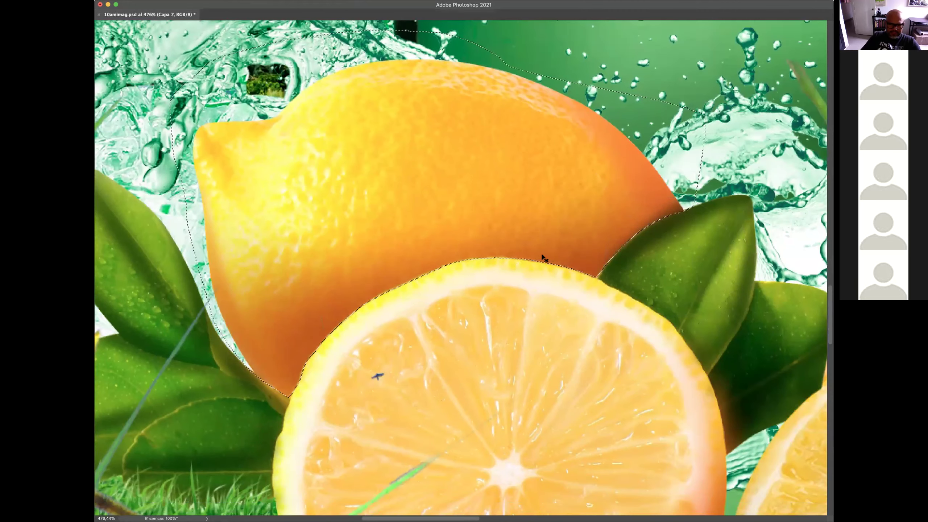
pyautogui.moveTo(485, 232)
pyautogui.mouseDown()
pyautogui.moveTo(435, 236)
pyautogui.moveTo(467, 282)
pyautogui.moveTo(489, 293)
pyautogui.moveTo(518, 268)
pyautogui.mouseUp()
pyautogui.press('Tab')
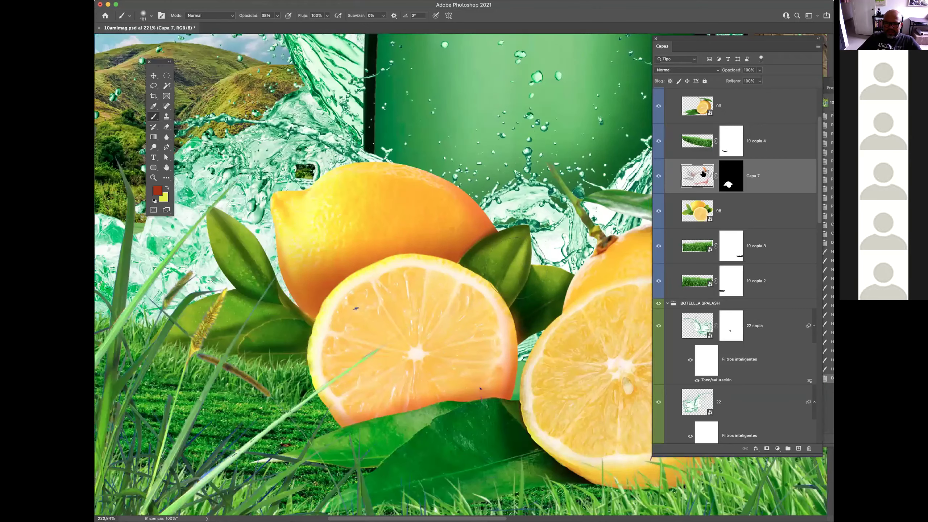
# - Set Capa 7 to Multiplicar blending at about 64% opacity
pyautogui.click(702, 69)
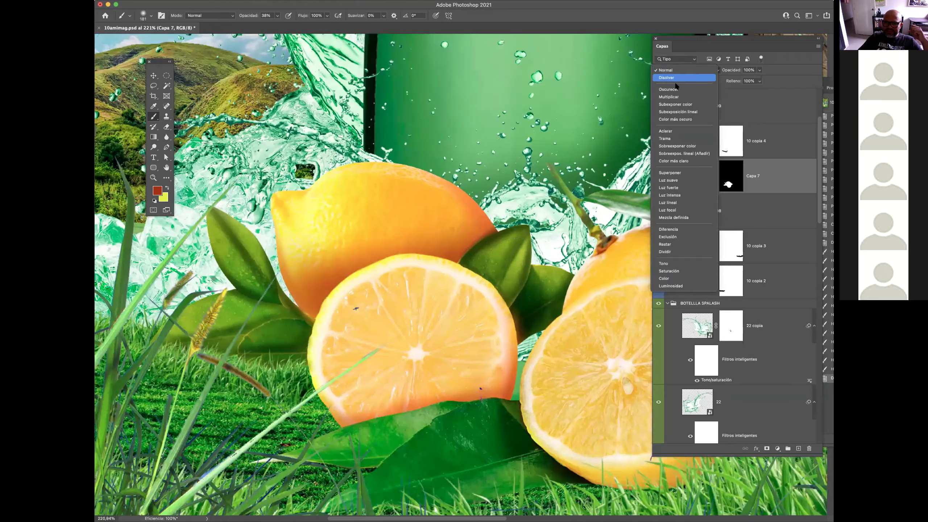
pyautogui.click(671, 96)
pyautogui.click(759, 70)
pyautogui.click(744, 77)
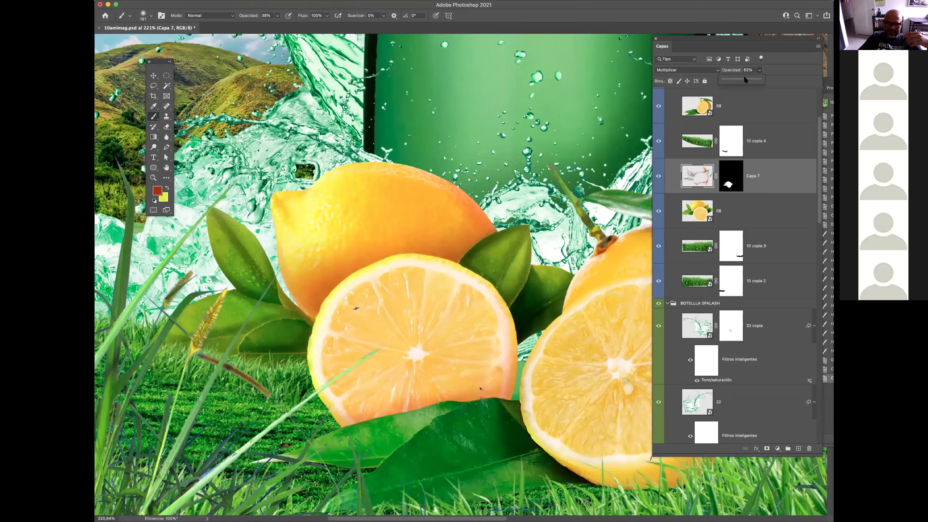
# - Compare the scene with Capa 7 on and off, leave it visible, and add Capa 8
pyautogui.click(657, 177)
pyautogui.click(658, 177)
pyautogui.click(657, 177)
pyautogui.click(658, 176)
pyautogui.click(657, 177)
pyautogui.click(658, 177)
pyautogui.click(657, 177)
pyautogui.click(657, 177)
pyautogui.click(658, 177)
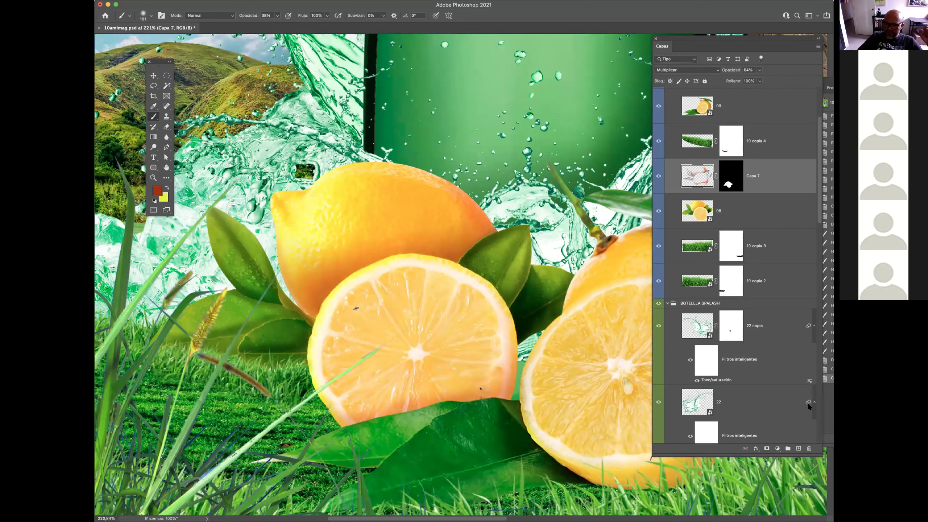
pyautogui.click(798, 447)
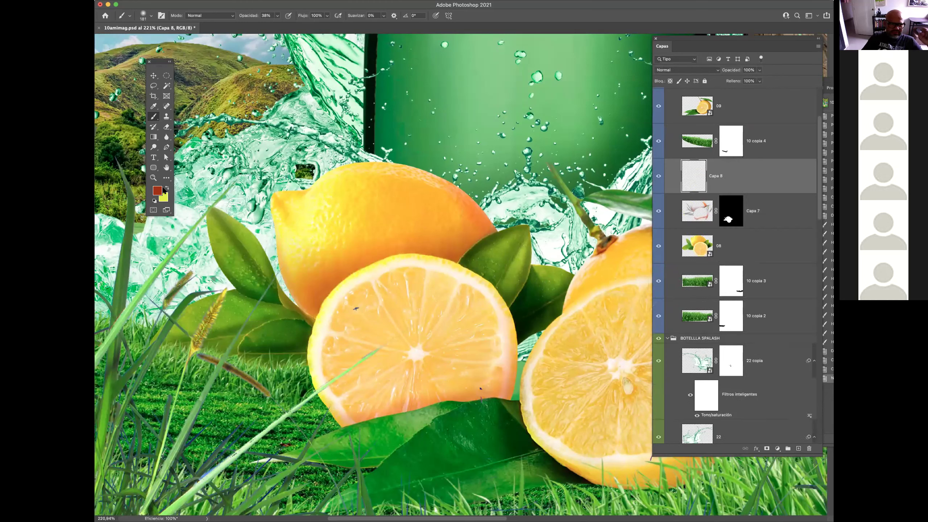
# - Choose an orange foreground colour and set the brush to 14 px
pyautogui.click(157, 191)
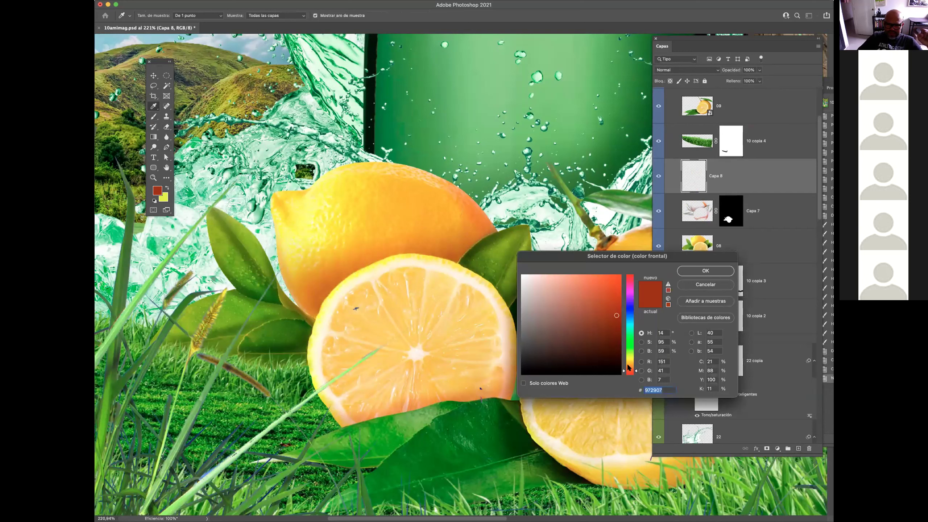
pyautogui.moveTo(627, 368); pyautogui.dragTo(629, 365)
pyautogui.click(702, 272)
pyautogui.moveTo(424, 306); pyautogui.dragTo(416, 339)
pyautogui.scroll(4, 416, 339)
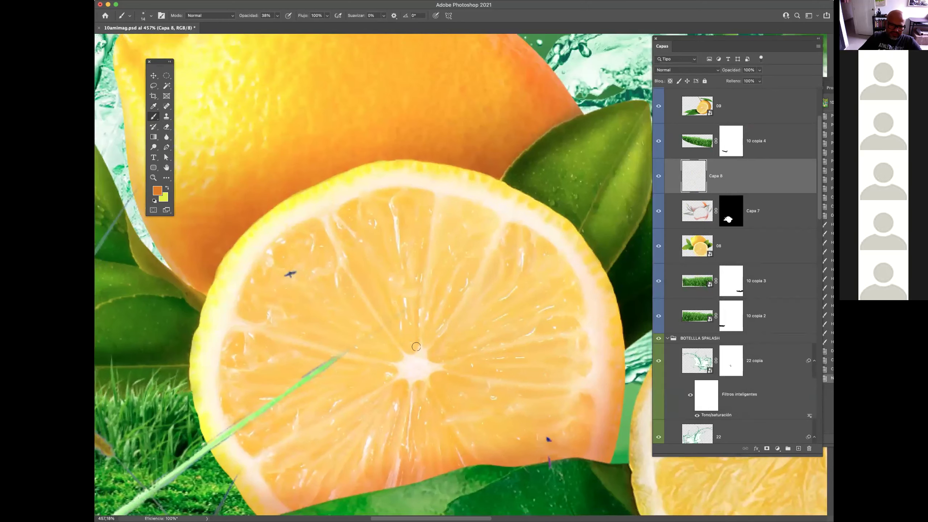
# - Paint darker orange along the segment lines above and left of the lemon centre
pyautogui.moveTo(436, 191)
pyautogui.mouseDown()
pyautogui.moveTo(412, 269)
pyautogui.moveTo(415, 347)
pyautogui.mouseUp()
pyautogui.moveTo(412, 307)
pyautogui.mouseDown()
pyautogui.moveTo(398, 339)
pyautogui.moveTo(339, 227)
pyautogui.mouseUp()
pyautogui.moveTo(392, 261)
pyautogui.mouseDown()
pyautogui.moveTo(404, 314)
pyautogui.moveTo(401, 295)
pyautogui.mouseUp()
pyautogui.moveTo(418, 227); pyautogui.dragTo(409, 301)
pyautogui.moveTo(341, 281); pyautogui.dragTo(391, 354)
pyautogui.moveTo(325, 307)
pyautogui.mouseDown()
pyautogui.moveTo(380, 352)
pyautogui.moveTo(322, 331)
pyautogui.moveTo(400, 362)
pyautogui.mouseUp()
pyautogui.moveTo(347, 349); pyautogui.dragTo(250, 318)
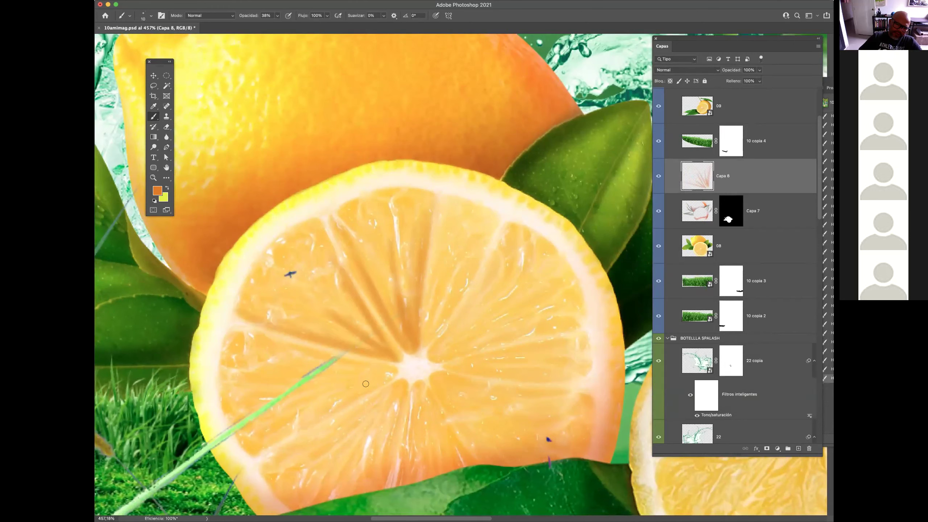
pyautogui.moveTo(343, 391); pyautogui.dragTo(268, 438)
pyautogui.moveTo(386, 376)
pyautogui.mouseDown()
pyautogui.moveTo(344, 365)
pyautogui.moveTo(383, 364)
pyautogui.mouseUp()
# - Darken the segment lines below and to the right of the lemon centre
pyautogui.moveTo(278, 352)
pyautogui.mouseDown()
pyautogui.moveTo(377, 368)
pyautogui.moveTo(264, 457)
pyautogui.mouseUp()
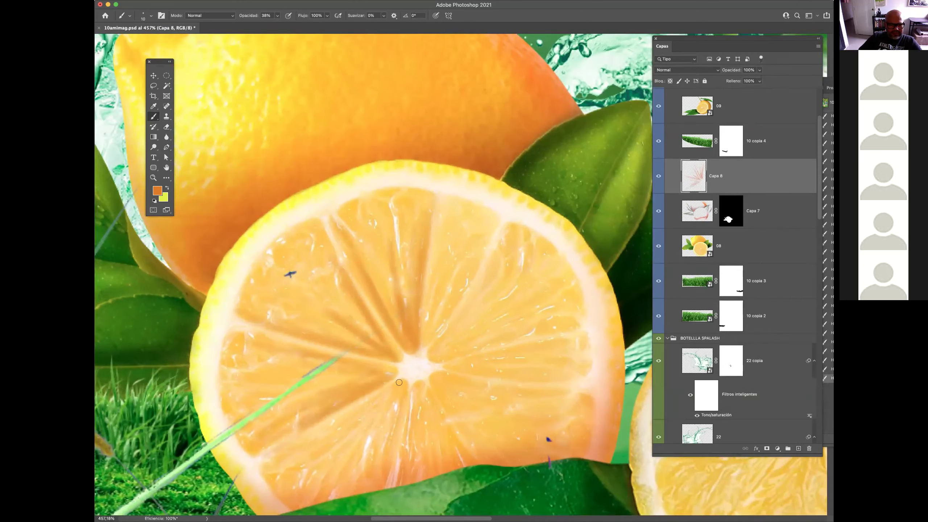
pyautogui.moveTo(393, 394); pyautogui.dragTo(372, 461)
pyautogui.moveTo(409, 377); pyautogui.dragTo(325, 437)
pyautogui.moveTo(419, 451)
pyautogui.mouseDown()
pyautogui.moveTo(416, 377)
pyautogui.moveTo(412, 460)
pyautogui.mouseUp()
pyautogui.moveTo(426, 389)
pyautogui.mouseDown()
pyautogui.moveTo(448, 434)
pyautogui.moveTo(475, 451)
pyautogui.moveTo(444, 387)
pyautogui.moveTo(537, 388)
pyautogui.mouseUp()
pyautogui.moveTo(449, 365); pyautogui.dragTo(558, 346)
pyautogui.moveTo(475, 349)
pyautogui.mouseDown()
pyautogui.moveTo(448, 356)
pyautogui.moveTo(533, 327)
pyautogui.moveTo(439, 351)
pyautogui.moveTo(535, 292)
pyautogui.moveTo(432, 362)
pyautogui.moveTo(487, 293)
pyautogui.moveTo(437, 348)
pyautogui.moveTo(469, 305)
pyautogui.moveTo(447, 296)
pyautogui.moveTo(440, 325)
pyautogui.moveTo(465, 270)
pyautogui.moveTo(432, 324)
pyautogui.mouseUp()
pyautogui.moveTo(446, 256); pyautogui.dragTo(426, 258)
# - Blend Capa 8 as Multiplicar at about 46% opacity and compare it on and off
pyautogui.click(703, 69)
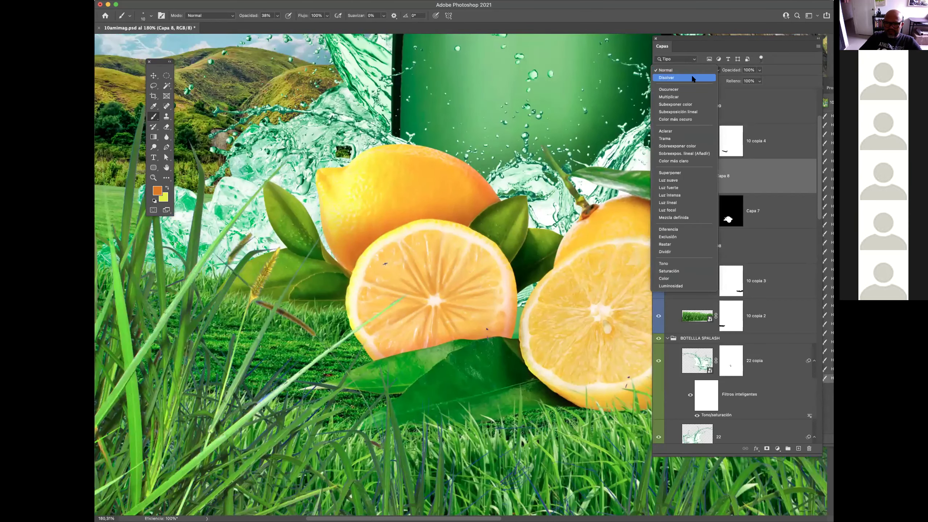
pyautogui.click(676, 97)
pyautogui.moveTo(758, 69); pyautogui.dragTo(738, 81)
pyautogui.click(658, 178)
pyautogui.click(658, 178)
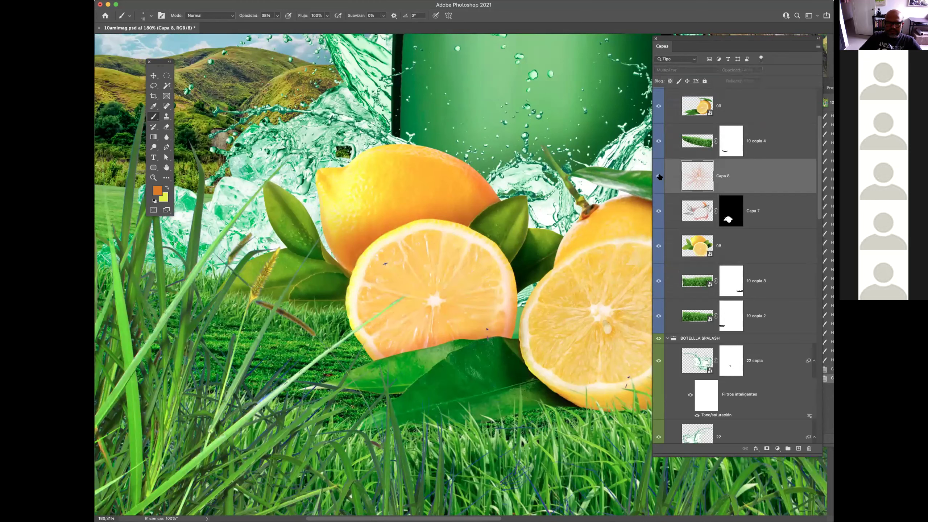
pyautogui.moveTo(513, 274); pyautogui.dragTo(322, 305)
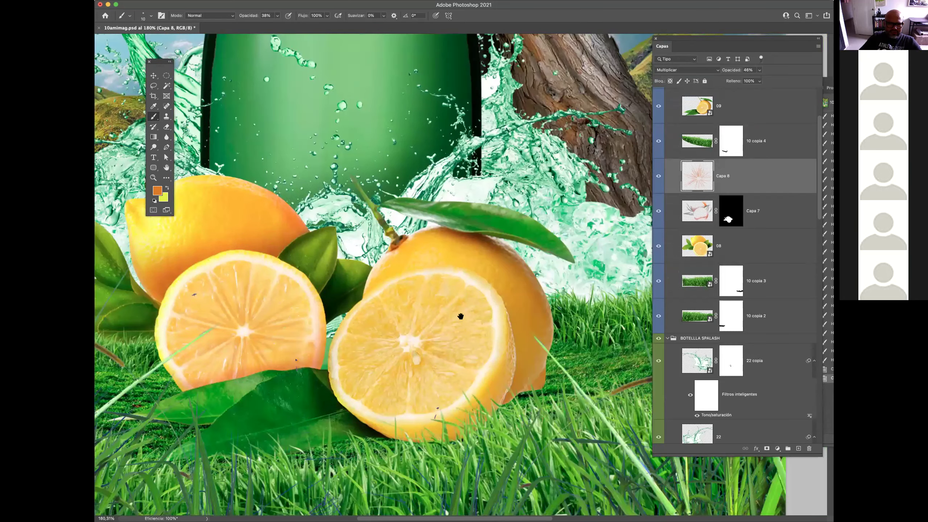
pyautogui.moveTo(461, 316); pyautogui.dragTo(485, 272)
# - Load the 09 lemon's outline and add a new Capa 9 masked to that shape
pyautogui.press('v')
pyautogui.click(492, 279)
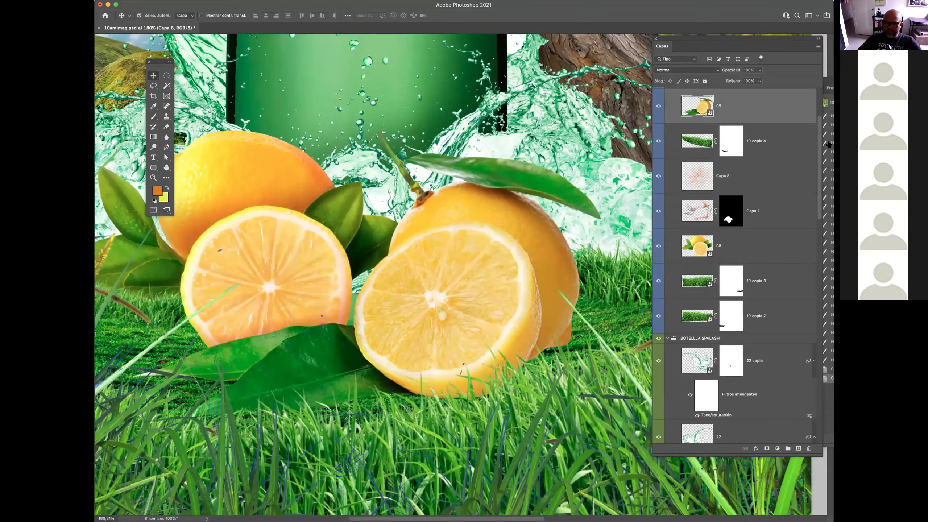
pyautogui.scroll(3, 752, 168)
pyautogui.keyDown('super'); pyautogui.click(697, 194); pyautogui.keyUp('super')
pyautogui.click(798, 448)
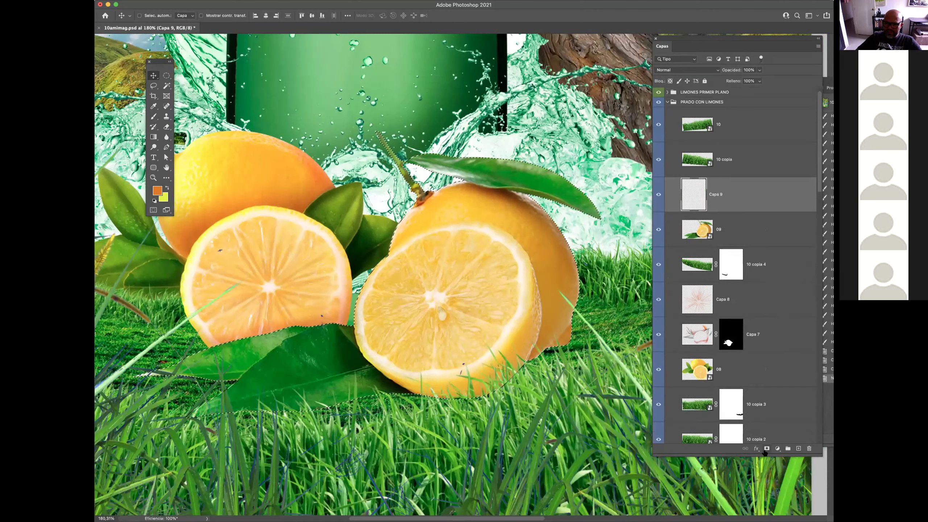
pyautogui.click(766, 449)
# - Target Capa 9's pixels with a roughly 94 px Brush, ready to choose a paint colour
pyautogui.click(693, 194)
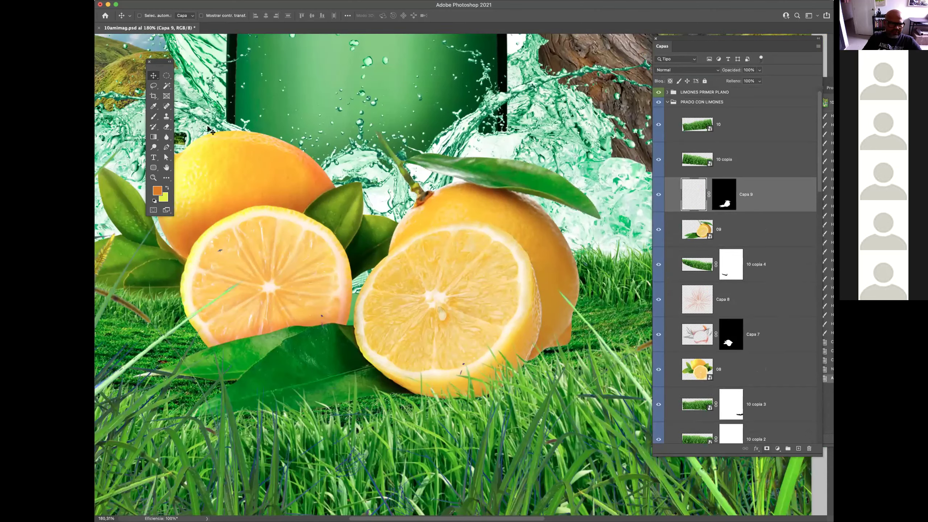
pyautogui.press('b')
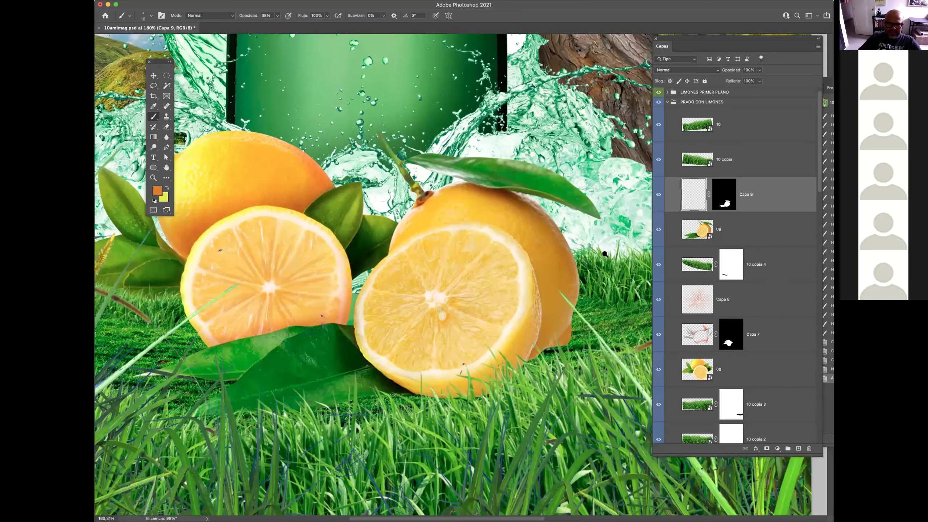
pyautogui.scroll(3, 604, 254)
pyautogui.moveTo(586, 256); pyautogui.dragTo(570, 234)
pyautogui.click(553, 393)
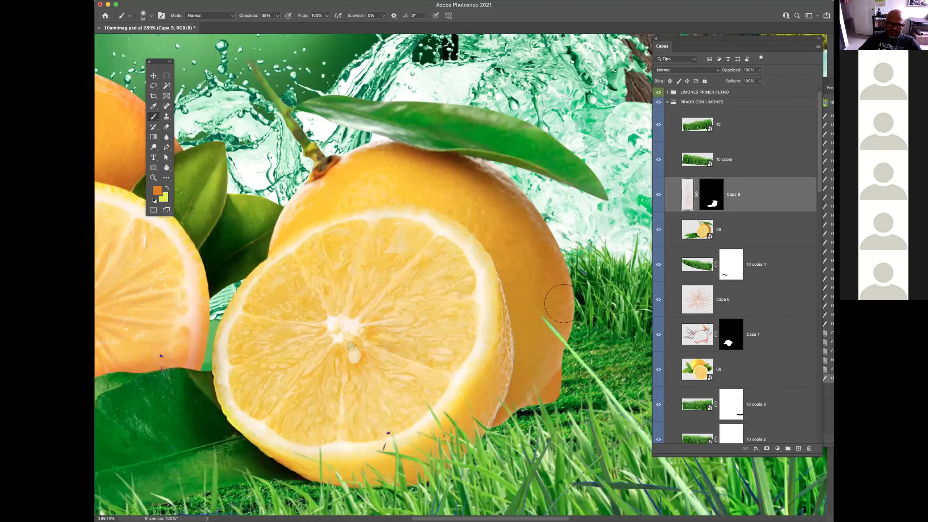
pyautogui.click(157, 190)
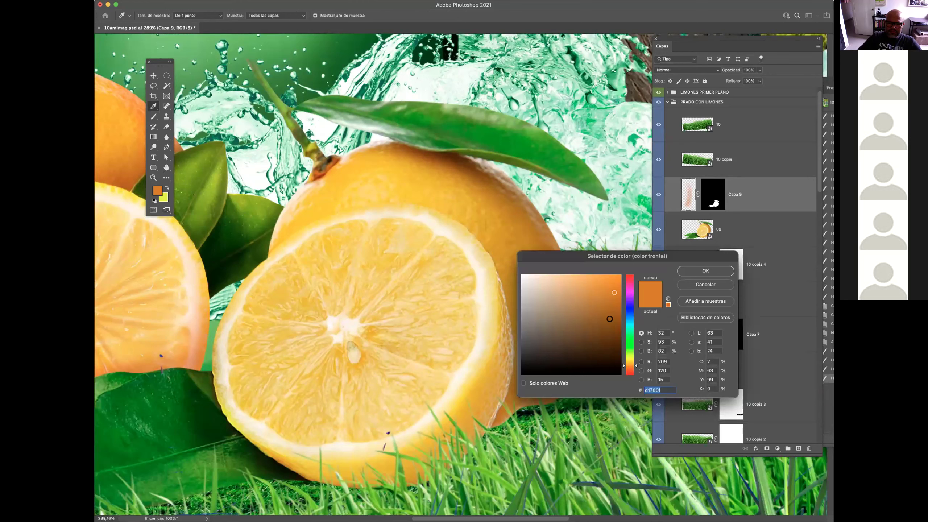
# - Shade the lemon's right and lower rind edges red-orange on Capa 9
pyautogui.moveTo(630, 368); pyautogui.dragTo(631, 370)
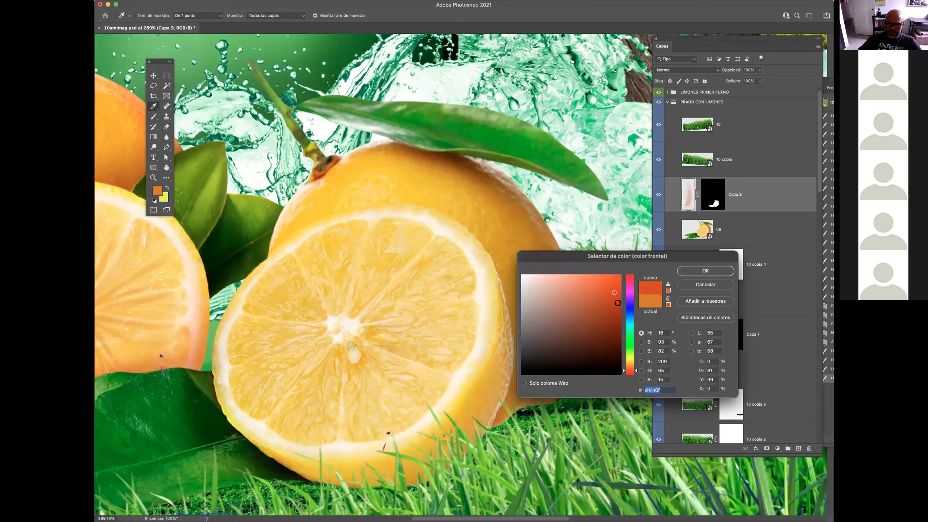
pyautogui.click(705, 270)
pyautogui.moveTo(543, 417)
pyautogui.mouseDown()
pyautogui.moveTo(574, 283)
pyautogui.moveTo(559, 238)
pyautogui.moveTo(517, 194)
pyautogui.mouseUp()
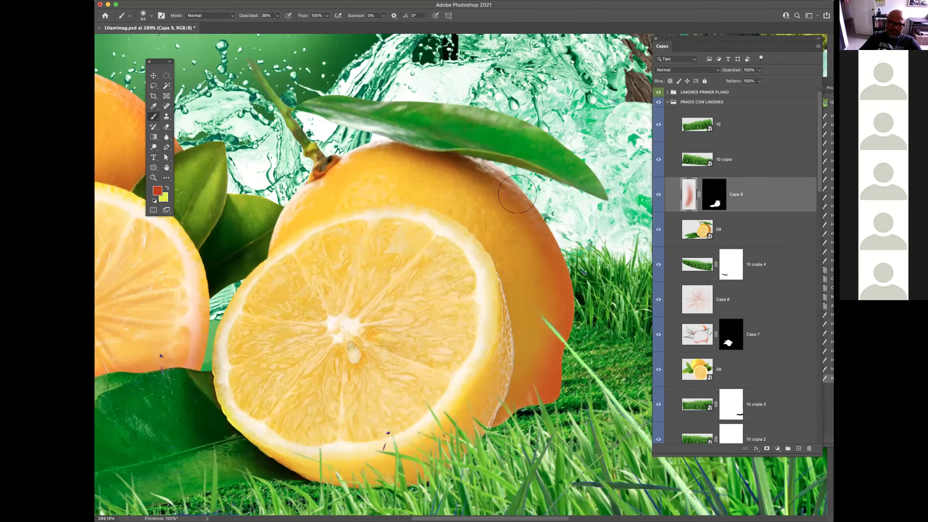
pyautogui.press('Tab')
pyautogui.moveTo(550, 366); pyautogui.dragTo(563, 259)
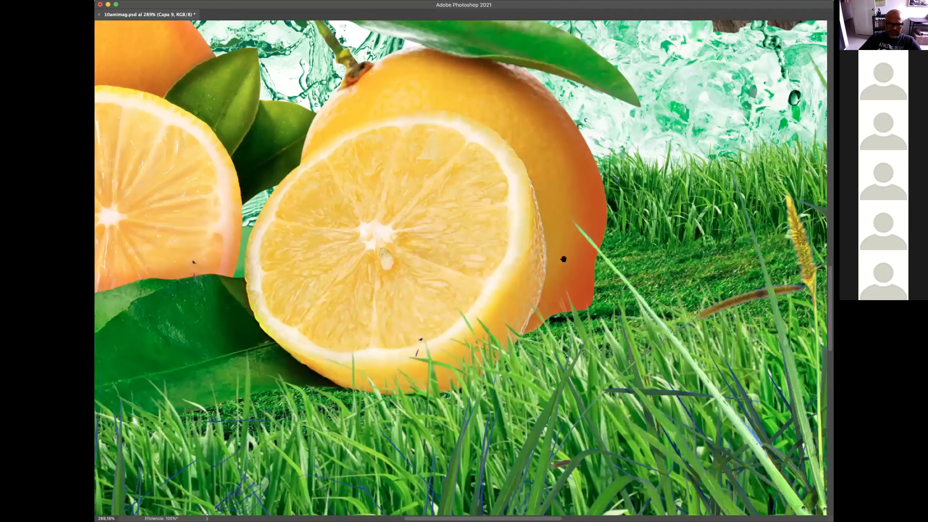
pyautogui.moveTo(515, 291)
pyautogui.mouseDown()
pyautogui.moveTo(537, 256)
pyautogui.moveTo(519, 332)
pyautogui.mouseUp()
pyautogui.moveTo(400, 376)
pyautogui.mouseDown()
pyautogui.moveTo(347, 373)
pyautogui.moveTo(291, 351)
pyautogui.mouseUp()
pyautogui.moveTo(515, 332); pyautogui.dragTo(524, 263)
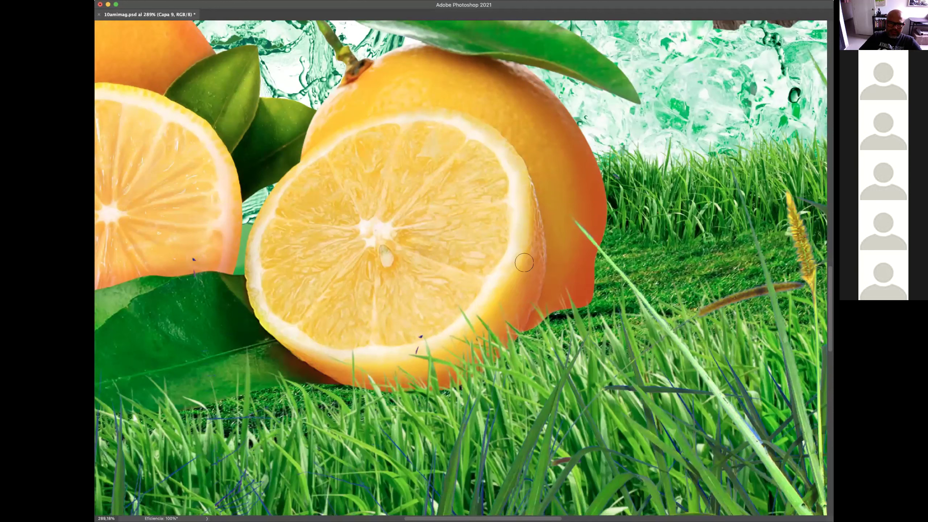
pyautogui.moveTo(537, 192); pyautogui.dragTo(528, 190)
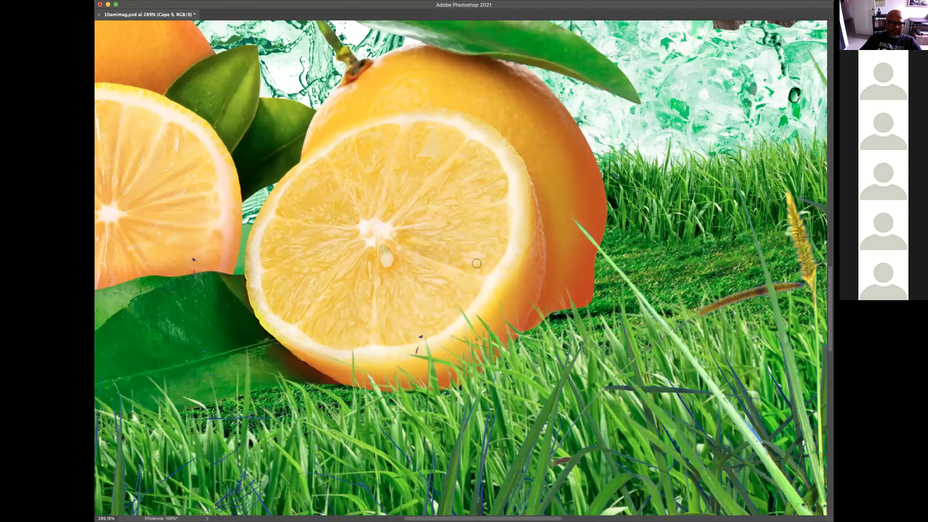
pyautogui.press('Tab')
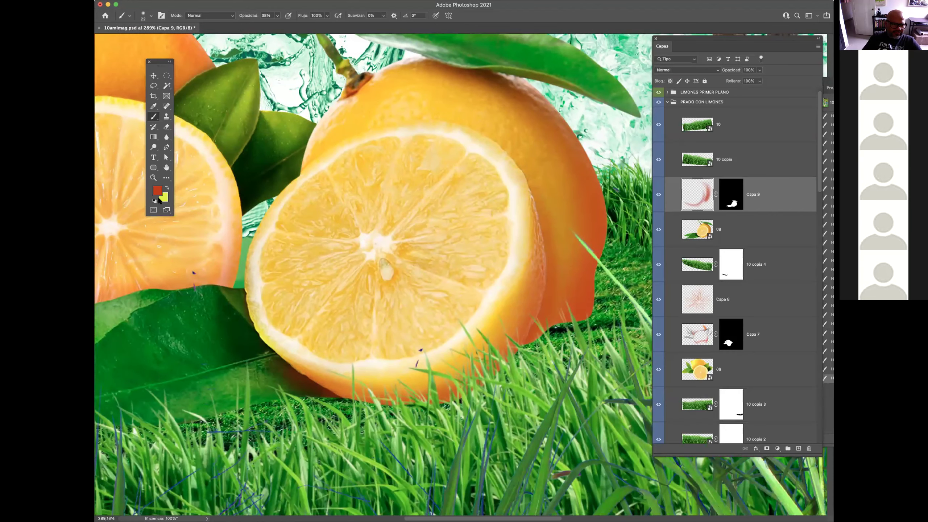
# - Change the paint colour to dark green and resize the brush to about 43 px
pyautogui.click(156, 191)
pyautogui.click(628, 344)
pyautogui.click(613, 347)
pyautogui.click(705, 270)
pyautogui.moveTo(474, 225); pyautogui.dragTo(470, 226)
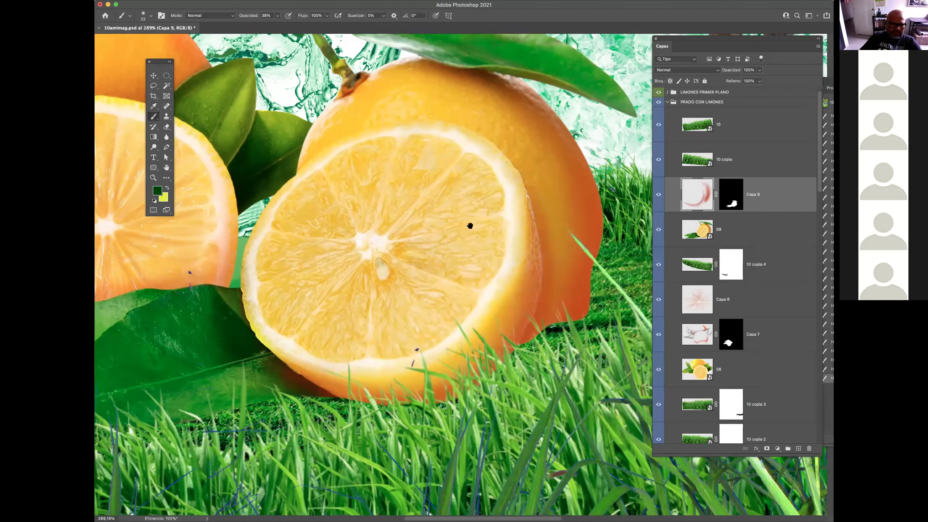
pyautogui.scroll(-10, 419, 278)
pyautogui.hscroll(-5, 419, 278)
pyautogui.press(']')
pyautogui.press(']')
pyautogui.press(']')
pyautogui.press(']')
pyautogui.press(']')
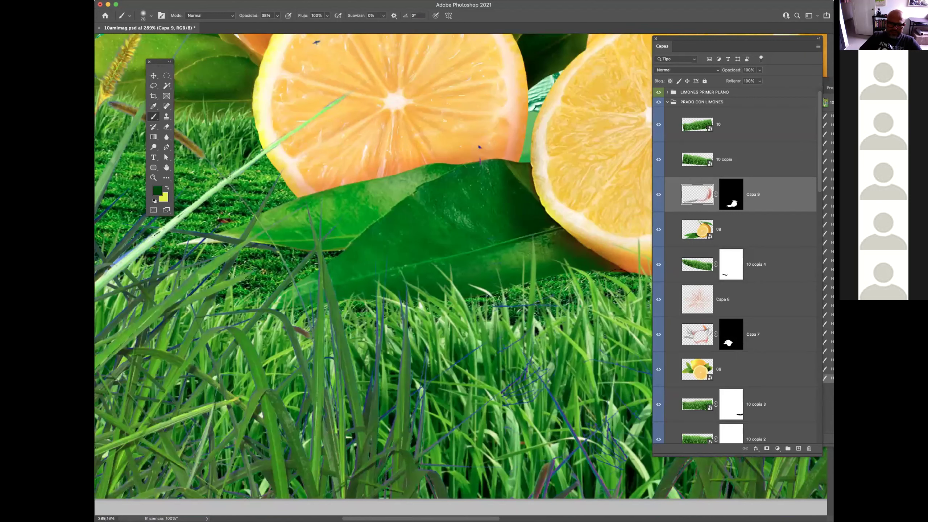
pyautogui.moveTo(499, 241); pyautogui.dragTo(489, 241)
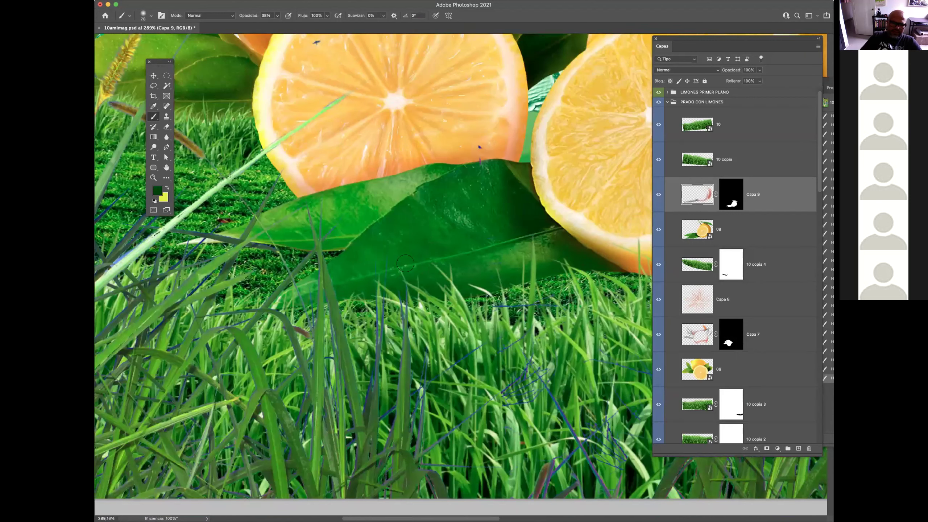
# - Pick a darker green and a 32 px brush, then shade the lower leaf, its fold and lighter bands
pyautogui.click(157, 190)
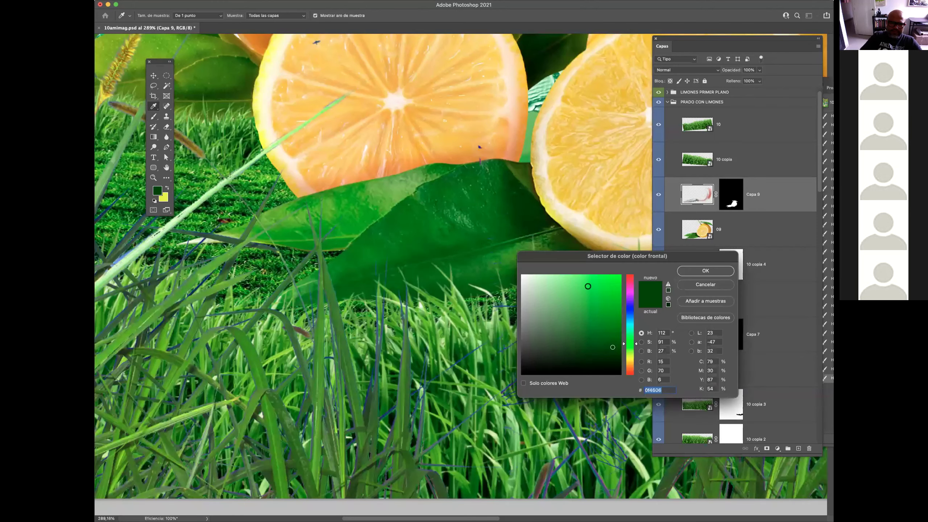
pyautogui.click(609, 359)
pyautogui.click(705, 271)
pyautogui.moveTo(493, 234); pyautogui.dragTo(487, 235)
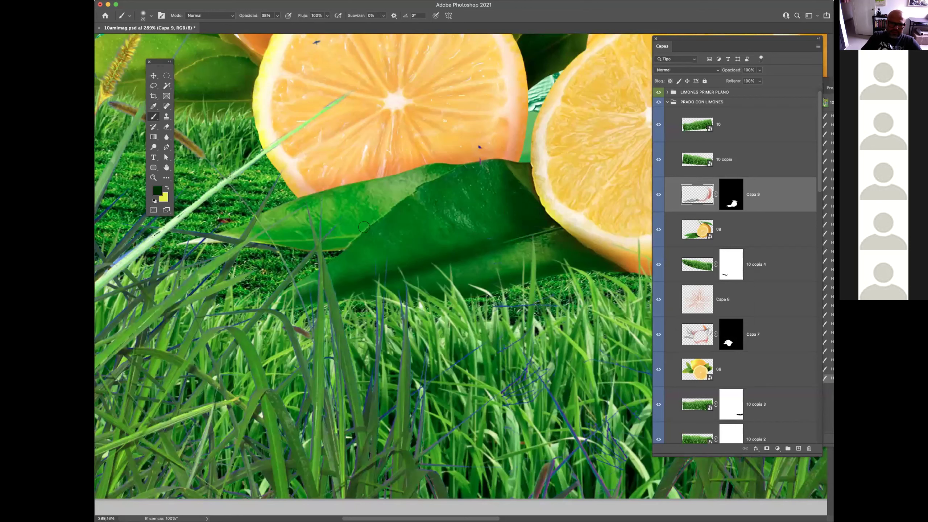
pyautogui.moveTo(318, 263)
pyautogui.mouseDown()
pyautogui.moveTo(280, 240)
pyautogui.moveTo(308, 246)
pyautogui.moveTo(297, 239)
pyautogui.moveTo(385, 207)
pyautogui.moveTo(339, 239)
pyautogui.moveTo(439, 177)
pyautogui.moveTo(330, 244)
pyautogui.moveTo(369, 222)
pyautogui.moveTo(323, 261)
pyautogui.moveTo(376, 236)
pyautogui.mouseUp()
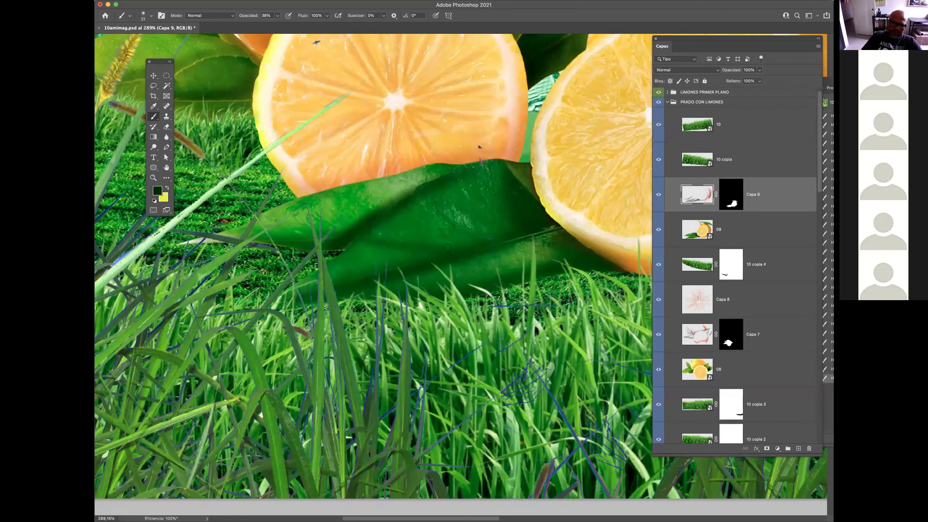
pyautogui.moveTo(389, 200); pyautogui.dragTo(479, 224)
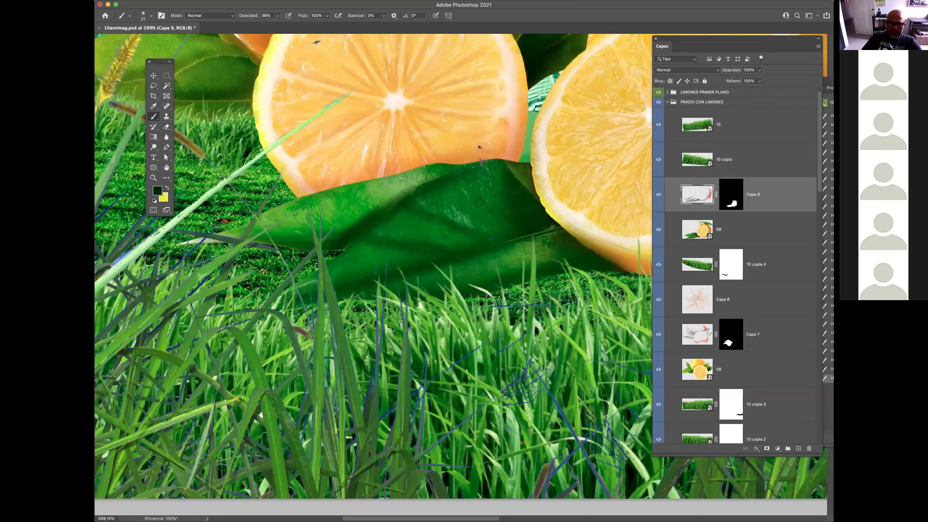
pyautogui.moveTo(441, 296)
pyautogui.mouseDown()
pyautogui.moveTo(468, 270)
pyautogui.moveTo(543, 247)
pyautogui.mouseUp()
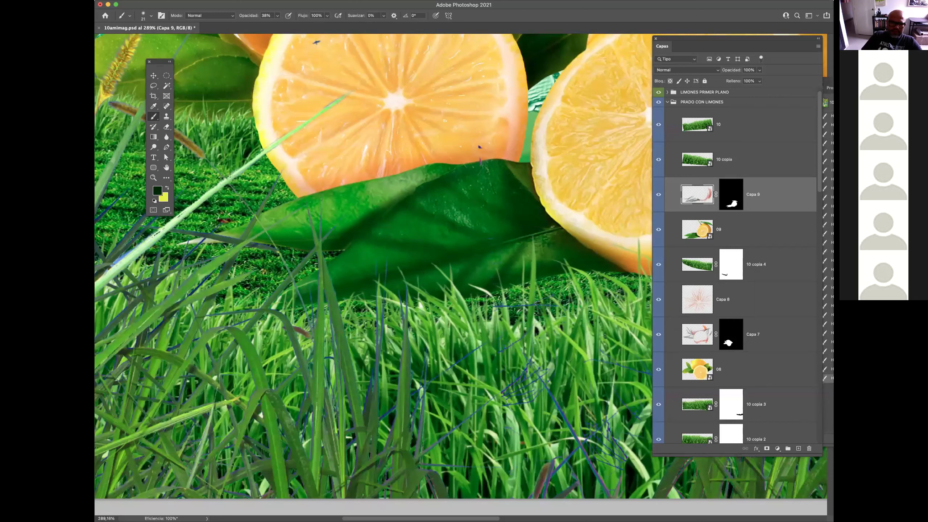
pyautogui.moveTo(351, 224)
pyautogui.mouseDown()
pyautogui.moveTo(285, 210)
pyautogui.moveTo(326, 199)
pyautogui.mouseUp()
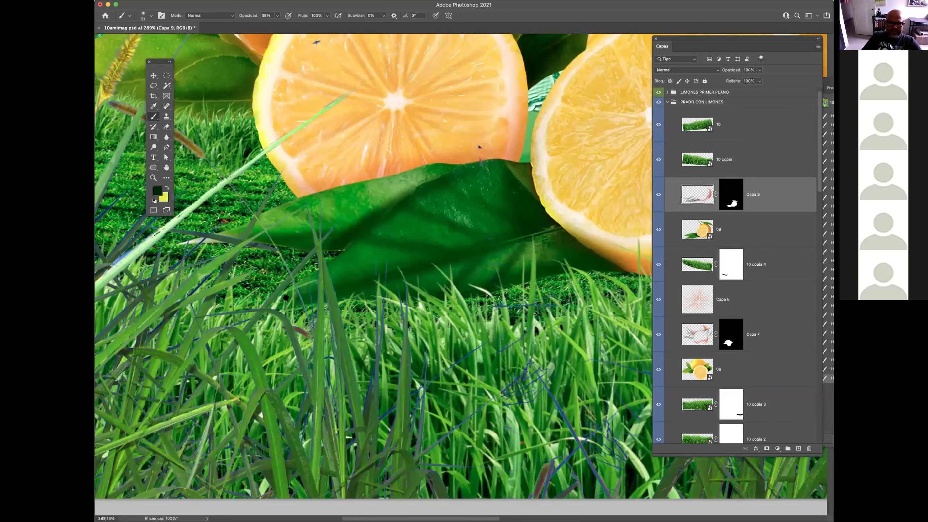
# - Shade the leaf's lower edge from its tip along its length, redoing one stroke
pyautogui.hscroll(10, 381, 247)
pyautogui.scroll(5, 382, 246)
pyautogui.moveTo(532, 173)
pyautogui.mouseDown()
pyautogui.moveTo(527, 125)
pyautogui.moveTo(413, 113)
pyautogui.moveTo(641, 180)
pyautogui.mouseUp()
pyautogui.press(']')
pyautogui.hscroll(6, 642, 181)
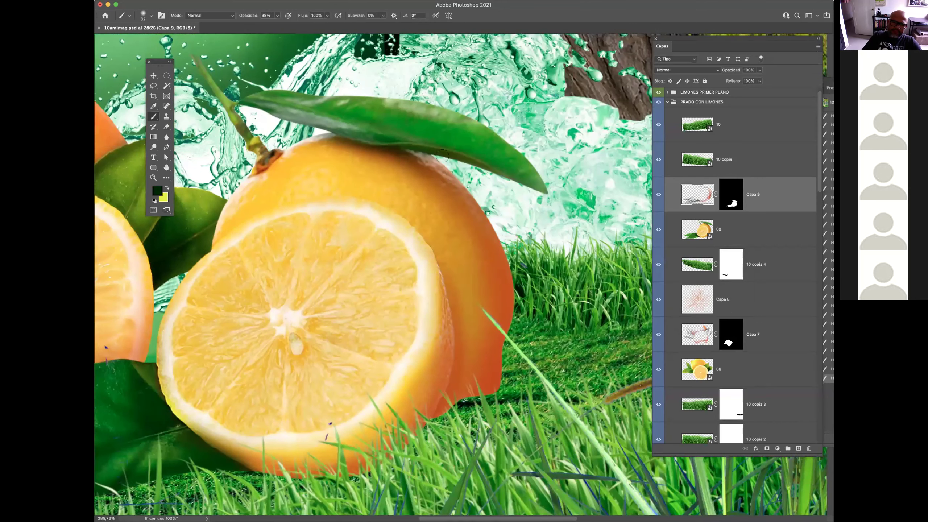
pyautogui.moveTo(547, 191)
pyautogui.mouseDown()
pyautogui.moveTo(351, 149)
pyautogui.moveTo(358, 140)
pyautogui.mouseUp()
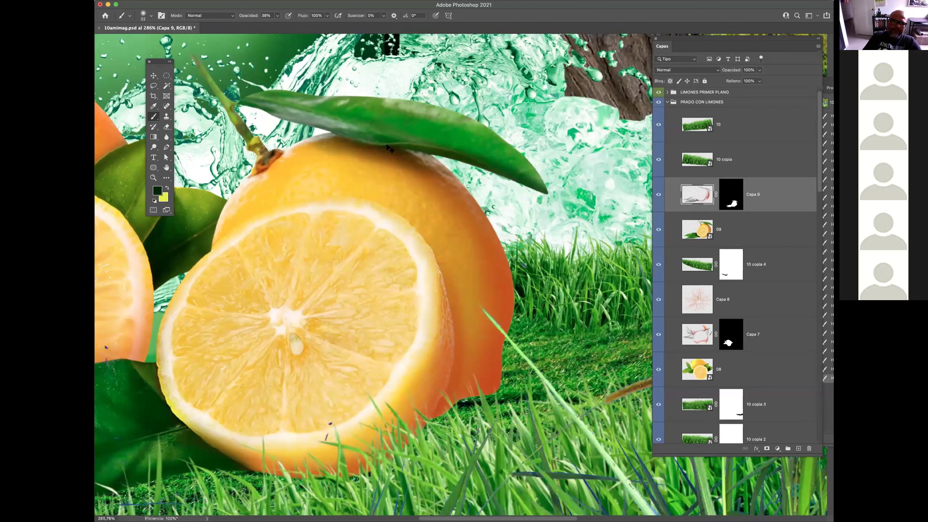
pyautogui.hotkey('ctrl', 'z')
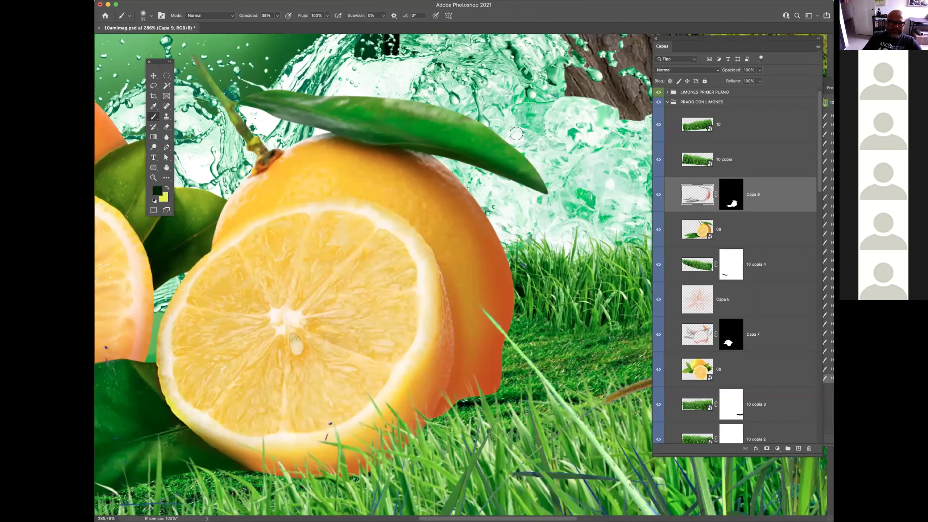
pyautogui.moveTo(541, 180); pyautogui.dragTo(479, 161)
pyautogui.moveTo(410, 143)
pyautogui.mouseDown()
pyautogui.moveTo(358, 111)
pyautogui.moveTo(292, 89)
pyautogui.moveTo(415, 138)
pyautogui.moveTo(403, 122)
pyautogui.moveTo(318, 96)
pyautogui.mouseUp()
# - Darken the right edge of the lemon's stem with a slightly smaller brush
pyautogui.scroll(-5, 379, 146)
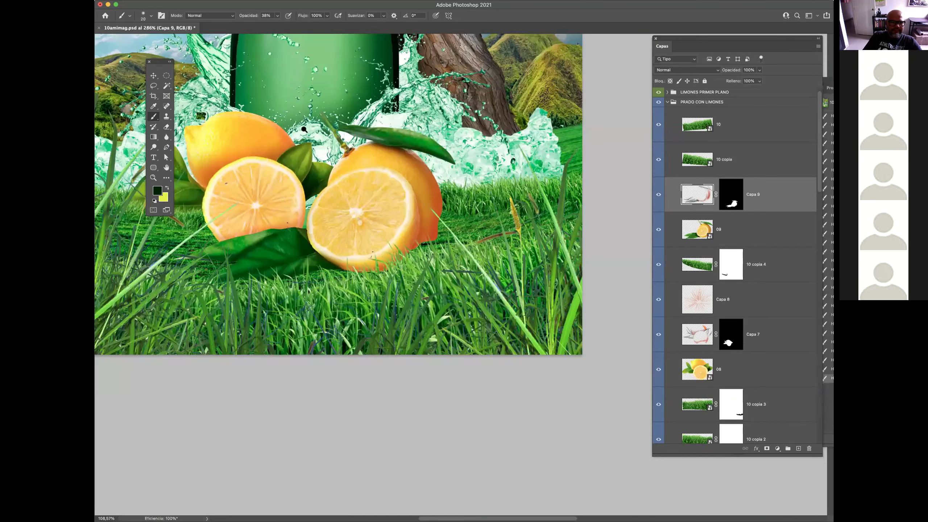
pyautogui.scroll(5, 376, 120)
pyautogui.moveTo(318, 146); pyautogui.dragTo(313, 146)
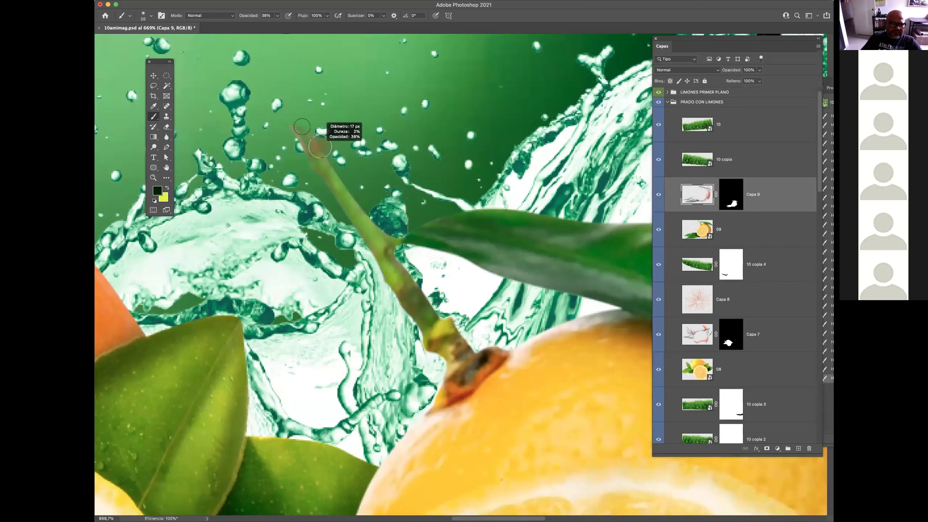
pyautogui.moveTo(366, 201)
pyautogui.mouseDown()
pyautogui.moveTo(340, 178)
pyautogui.moveTo(399, 236)
pyautogui.moveTo(418, 281)
pyautogui.moveTo(448, 311)
pyautogui.moveTo(425, 293)
pyautogui.moveTo(469, 344)
pyautogui.moveTo(473, 329)
pyautogui.moveTo(489, 340)
pyautogui.mouseUp()
pyautogui.hotkey('ctrl', '0')
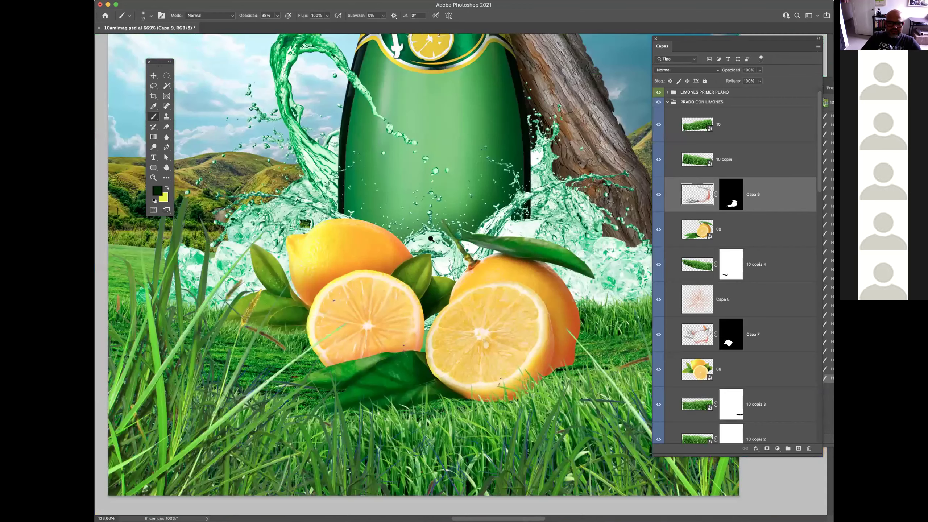
pyautogui.scroll(3, 563, 291)
pyautogui.scroll(3, 562, 291)
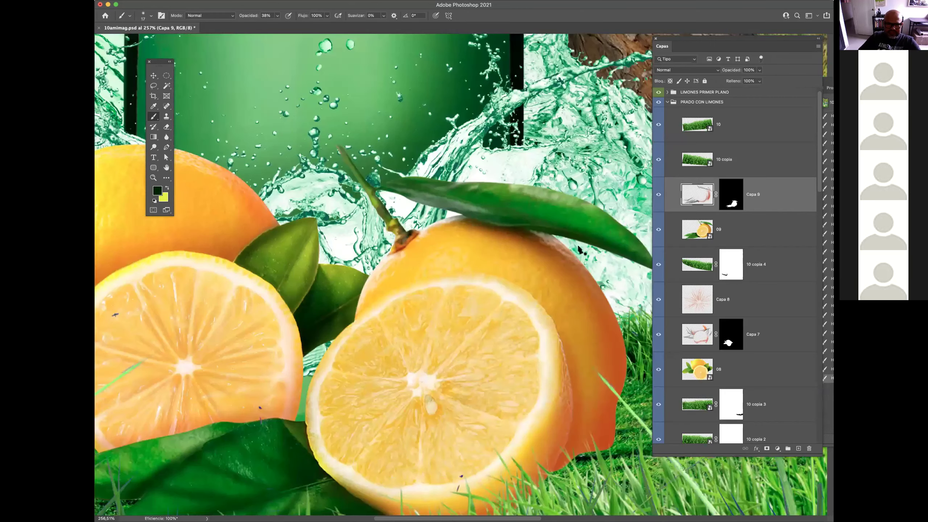
# - Trace a Pen path from the stem down along the right lemon slice's rim
pyautogui.press('p')
pyautogui.click(343, 106)
pyautogui.moveTo(347, 222); pyautogui.dragTo(350, 235)
pyautogui.moveTo(348, 302); pyautogui.dragTo(342, 324)
pyautogui.scroll(3, 356, 325)
pyautogui.click(355, 337)
pyautogui.press('Tab')
pyautogui.moveTo(433, 257); pyautogui.dragTo(490, 224)
pyautogui.moveTo(585, 198); pyautogui.dragTo(342, 182)
pyautogui.moveTo(418, 201); pyautogui.dragTo(463, 222)
pyautogui.moveTo(534, 289); pyautogui.dragTo(555, 319)
pyautogui.moveTo(583, 404); pyautogui.dragTo(564, 375)
# - Close the path, turn it into a selection and feather it
pyautogui.scroll(-5, 512, 434)
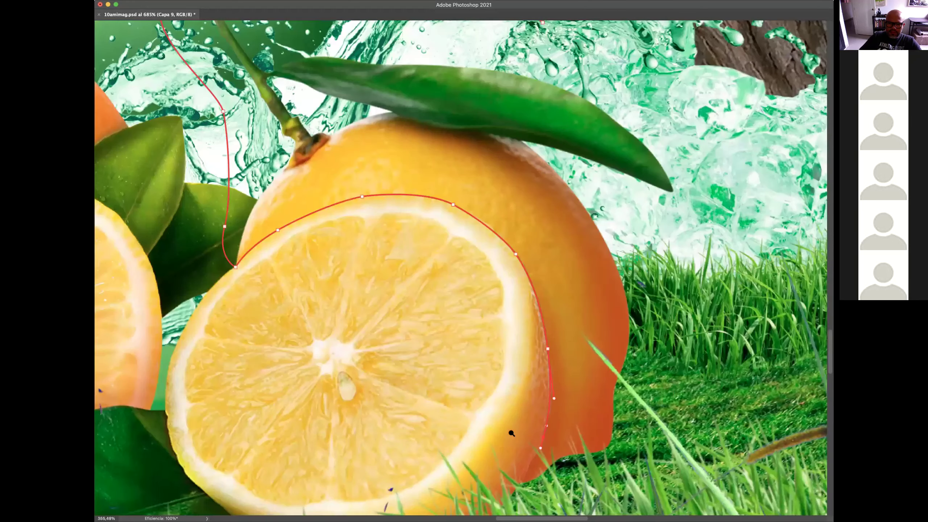
pyautogui.scroll(-2, 524, 467)
pyautogui.press('super+shift+z')
pyautogui.press('super+Return')
pyautogui.press('Tab')
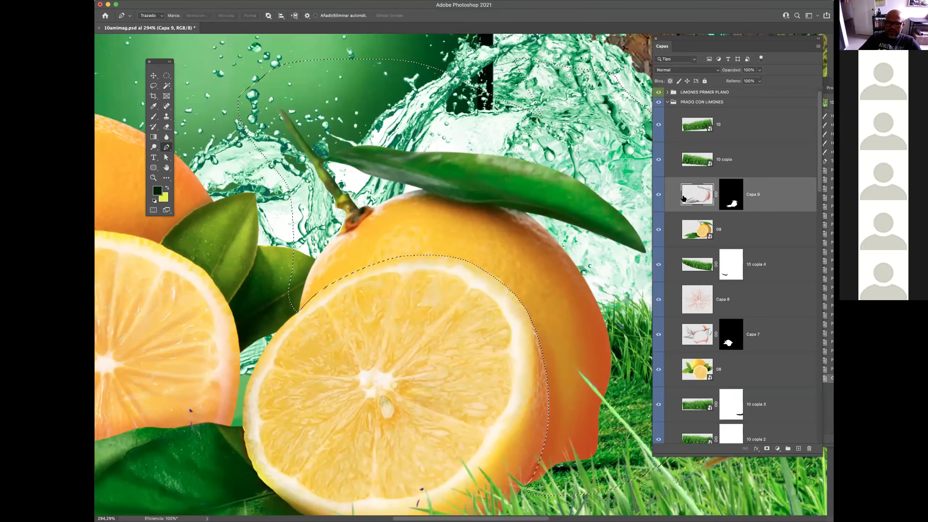
pyautogui.click(237, 1)
pyautogui.moveTo(251, 100)
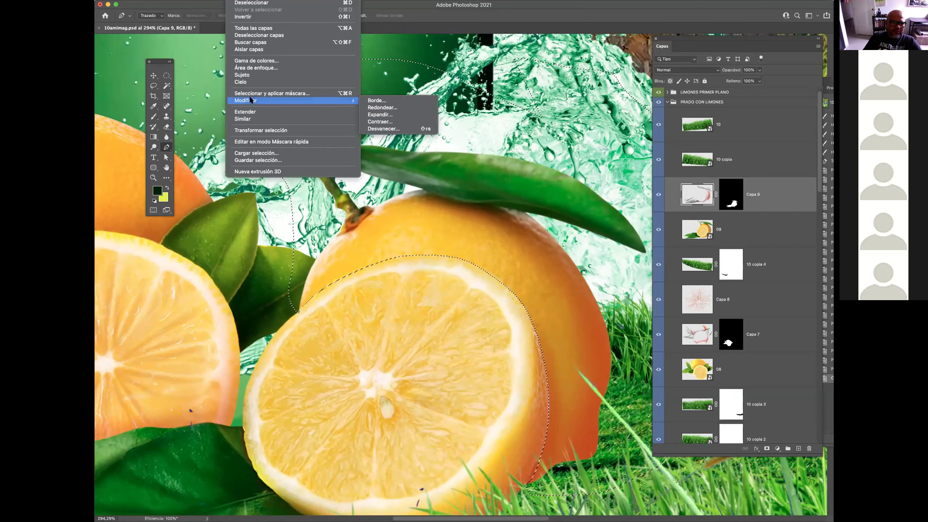
pyautogui.click(383, 128)
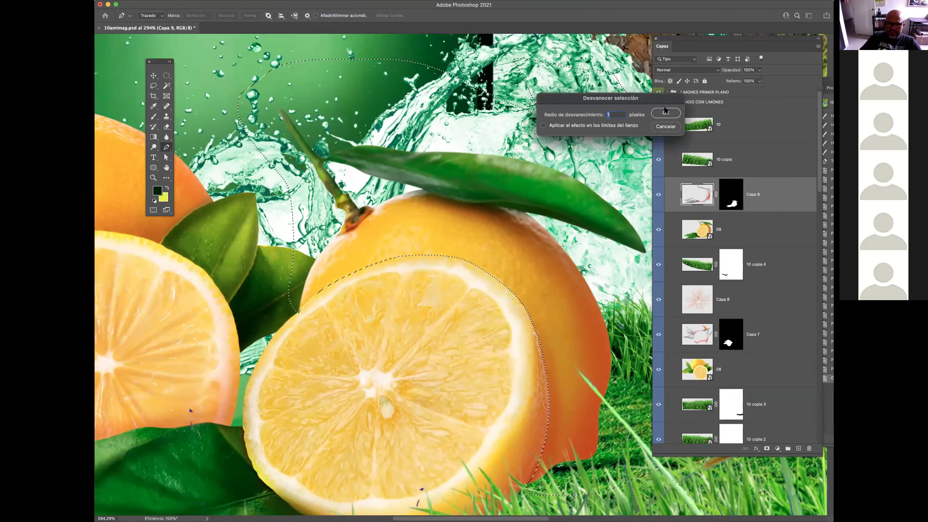
pyautogui.click(665, 112)
# - Sample dark orange from the lemon peel, paint it along the slice's top rim, then deselect
pyautogui.press('i')
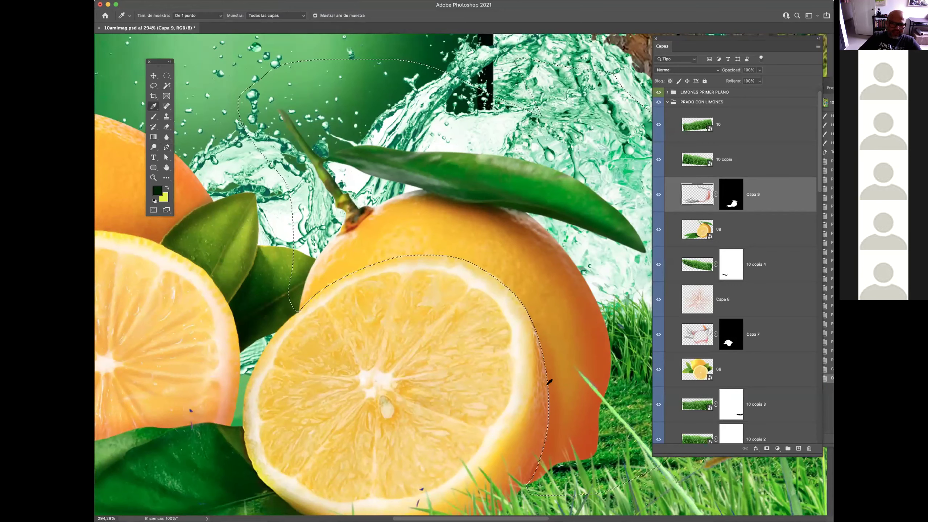
pyautogui.click(315, 292)
pyautogui.click(157, 190)
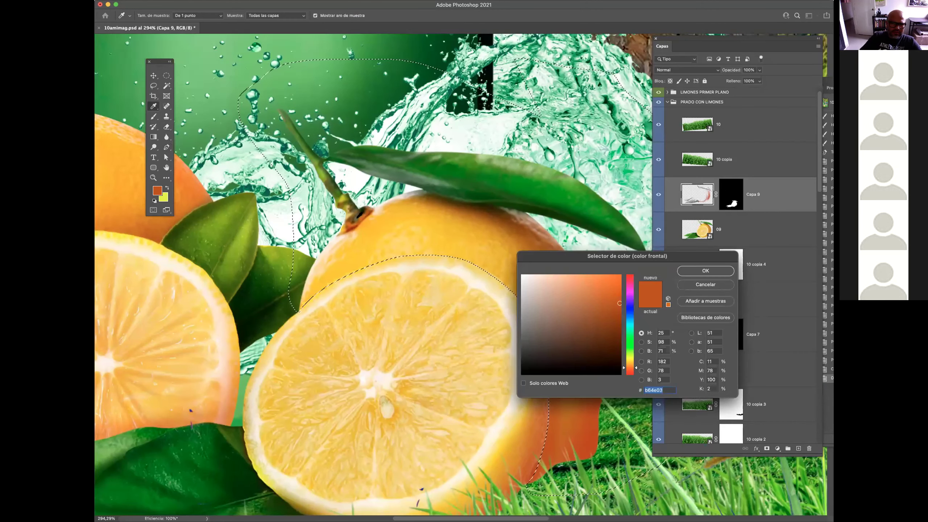
pyautogui.click(698, 270)
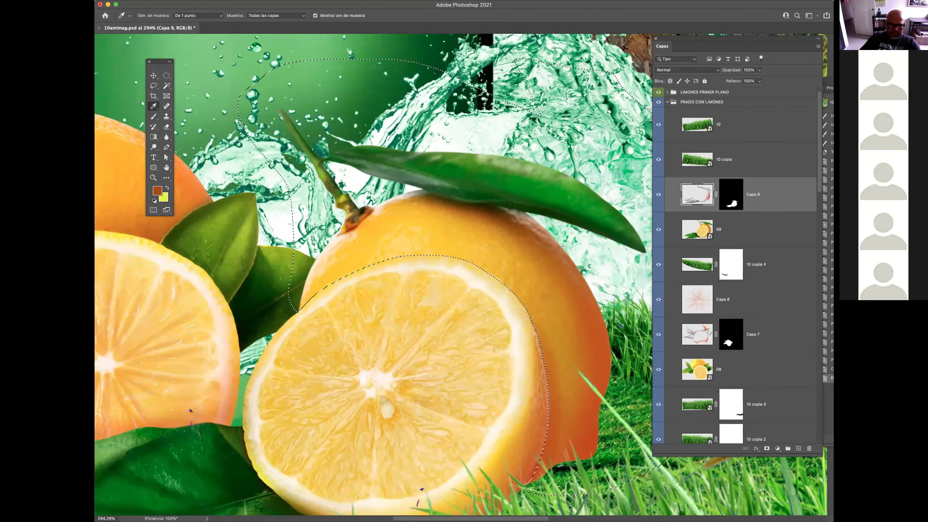
pyautogui.press('b')
pyautogui.moveTo(334, 303)
pyautogui.mouseDown()
pyautogui.moveTo(384, 270)
pyautogui.moveTo(460, 274)
pyautogui.moveTo(512, 314)
pyautogui.moveTo(519, 357)
pyautogui.moveTo(509, 438)
pyautogui.moveTo(510, 408)
pyautogui.moveTo(520, 456)
pyautogui.mouseUp()
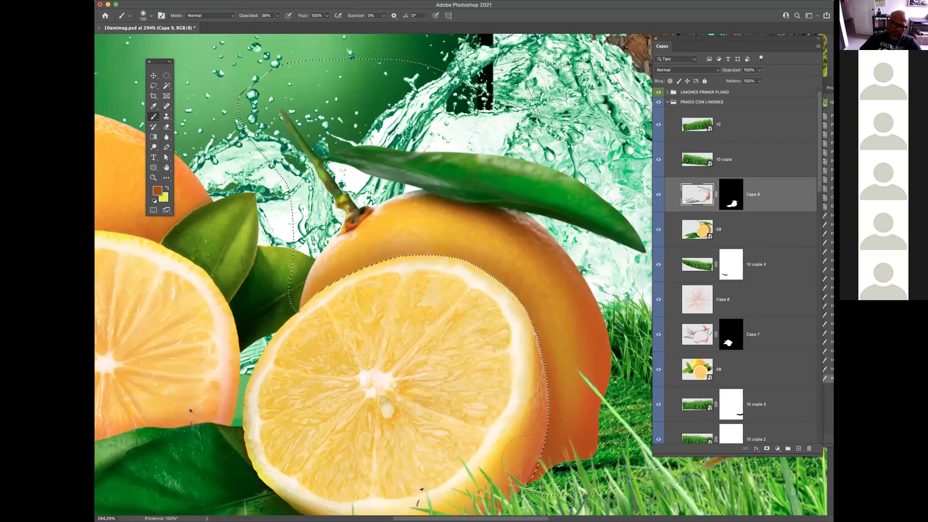
pyautogui.press('super+d')
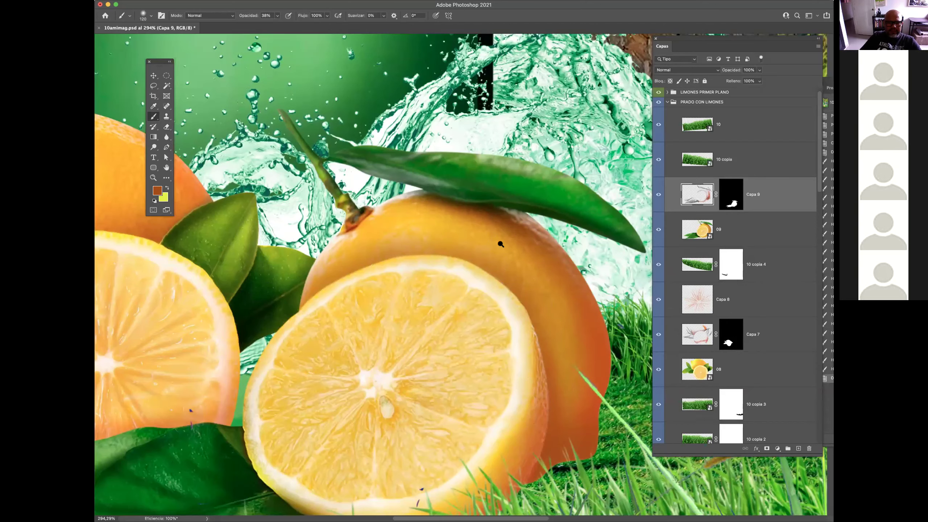
# - Set Capa 9 to Multiplicar at 58% opacity, checking it by toggling visibility
pyautogui.scroll(-5, 501, 244)
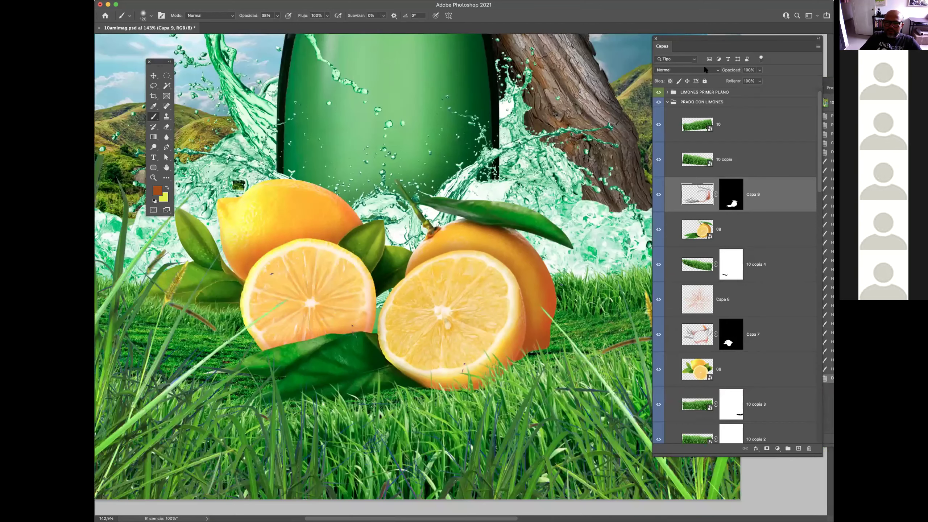
pyautogui.click(705, 69)
pyautogui.click(667, 97)
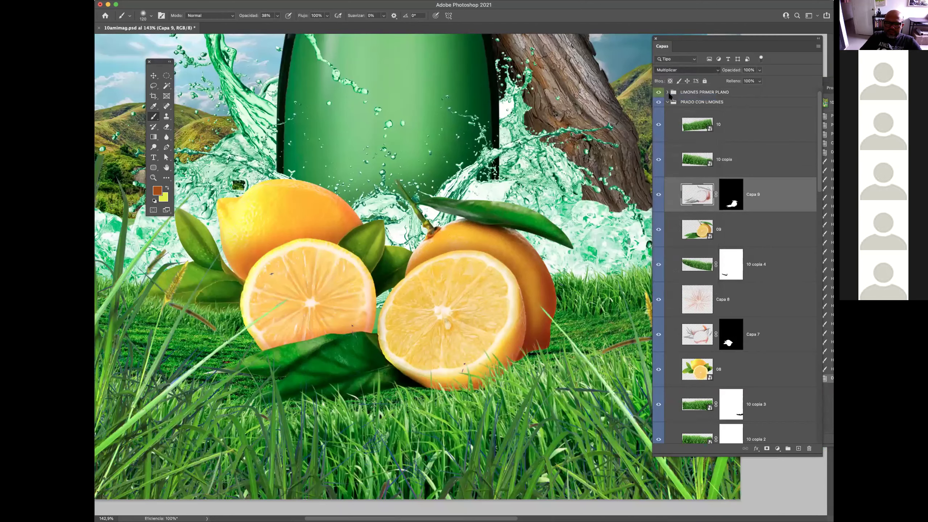
pyautogui.scroll(4, 491, 338)
pyautogui.scroll(-1, 521, 309)
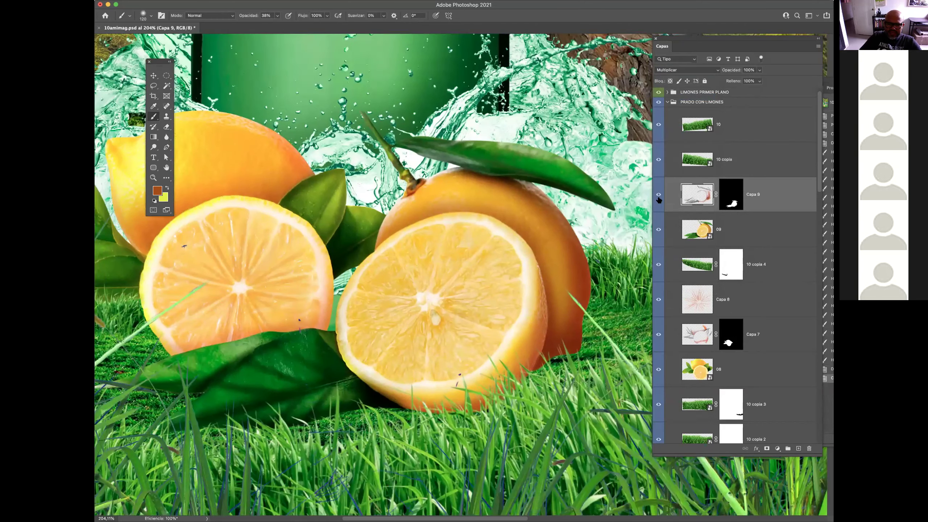
pyautogui.click(658, 196)
pyautogui.click(658, 196)
pyautogui.moveTo(747, 81); pyautogui.dragTo(744, 80)
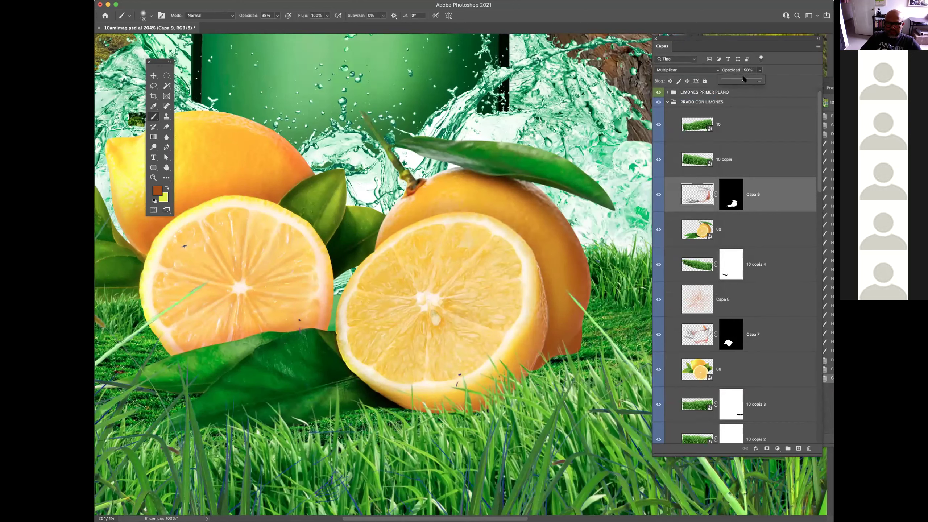
pyautogui.click(691, 194)
# - Add a new layer, Capa 10, with a smaller brush and a brighter orange colour
pyautogui.press('super+alt+shift+n')
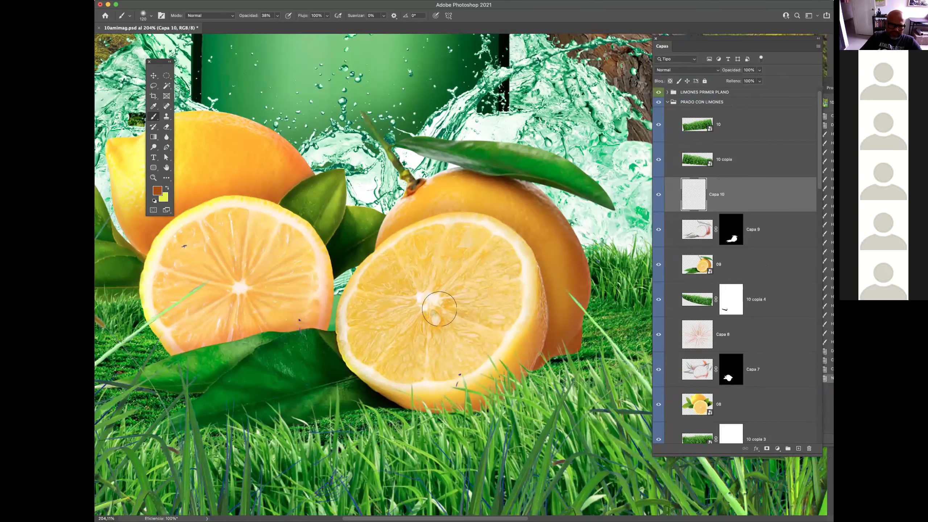
pyautogui.moveTo(415, 335); pyautogui.dragTo(363, 342)
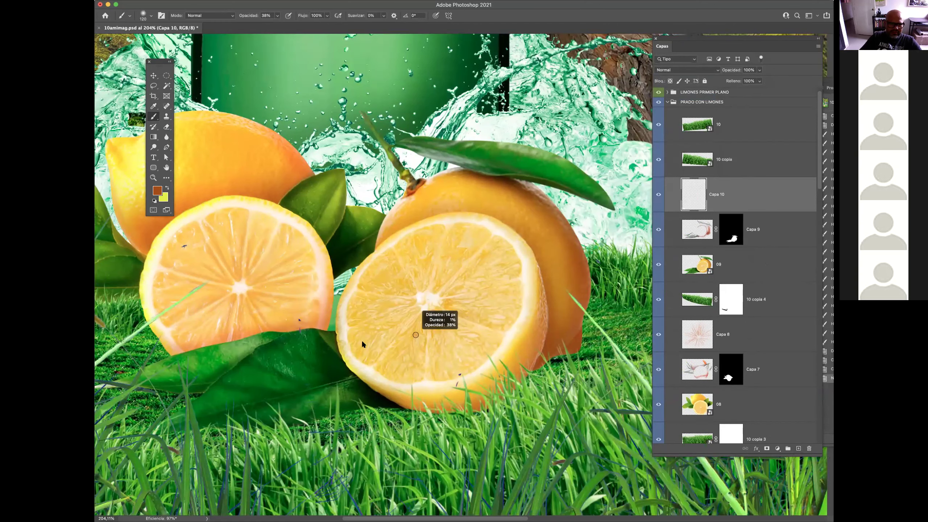
pyautogui.scroll(5, 394, 319)
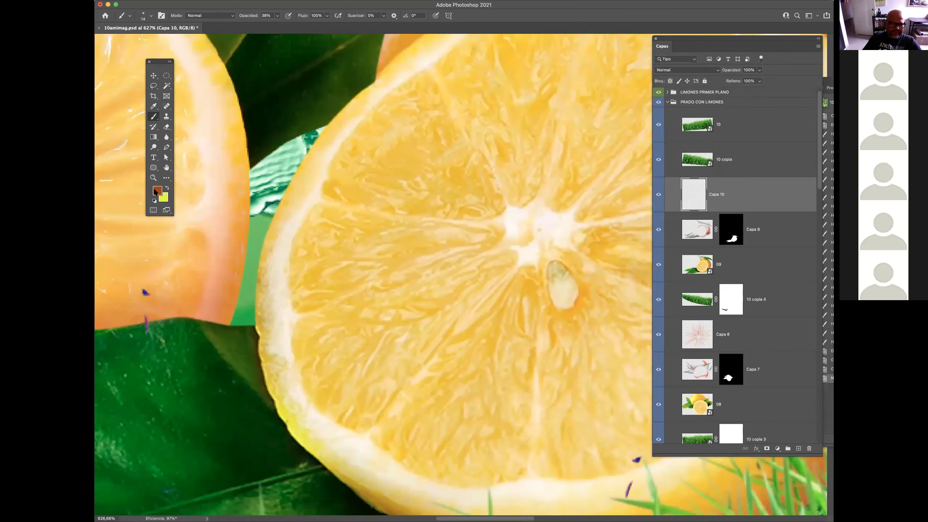
pyautogui.click(157, 190)
pyautogui.click(616, 290)
pyautogui.click(706, 271)
# - Paint orange segment lines radiating from the lemon slice's centre in all directions
pyautogui.moveTo(529, 270)
pyautogui.mouseDown()
pyautogui.moveTo(483, 330)
pyautogui.moveTo(516, 278)
pyautogui.moveTo(525, 395)
pyautogui.mouseUp()
pyautogui.moveTo(529, 299); pyautogui.dragTo(389, 391)
pyautogui.moveTo(485, 262)
pyautogui.mouseDown()
pyautogui.moveTo(365, 306)
pyautogui.moveTo(453, 289)
pyautogui.moveTo(402, 356)
pyautogui.mouseUp()
pyautogui.moveTo(499, 238)
pyautogui.mouseDown()
pyautogui.moveTo(345, 272)
pyautogui.moveTo(511, 227)
pyautogui.moveTo(502, 235)
pyautogui.moveTo(355, 217)
pyautogui.mouseUp()
pyautogui.moveTo(471, 234); pyautogui.dragTo(373, 237)
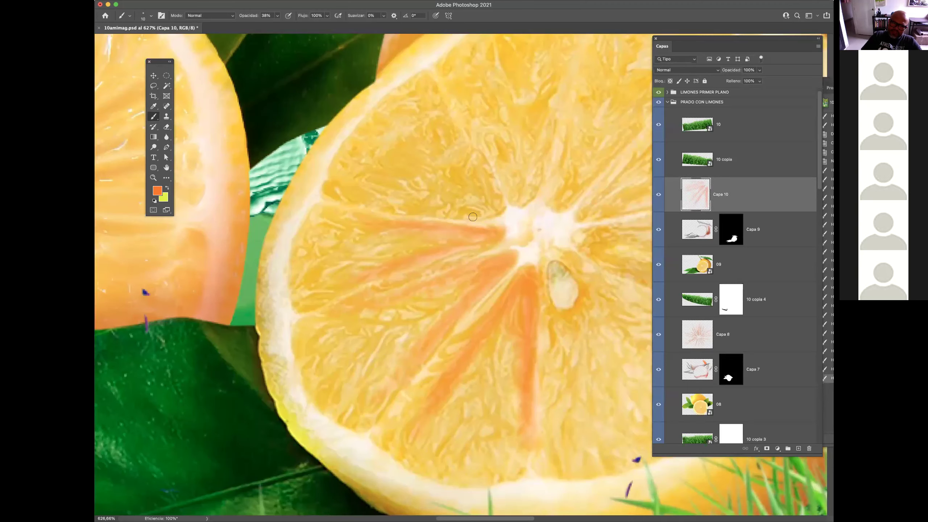
pyautogui.moveTo(488, 207); pyautogui.dragTo(405, 205)
pyautogui.moveTo(493, 206); pyautogui.dragTo(444, 104)
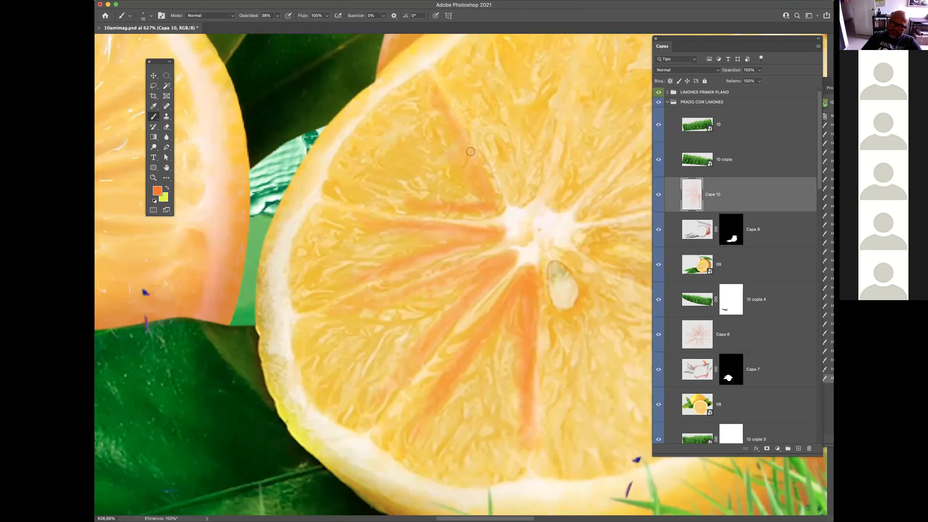
pyautogui.moveTo(524, 199)
pyautogui.mouseDown()
pyautogui.moveTo(485, 78)
pyautogui.moveTo(520, 188)
pyautogui.moveTo(530, 181)
pyautogui.moveTo(536, 200)
pyautogui.moveTo(548, 100)
pyautogui.mouseUp()
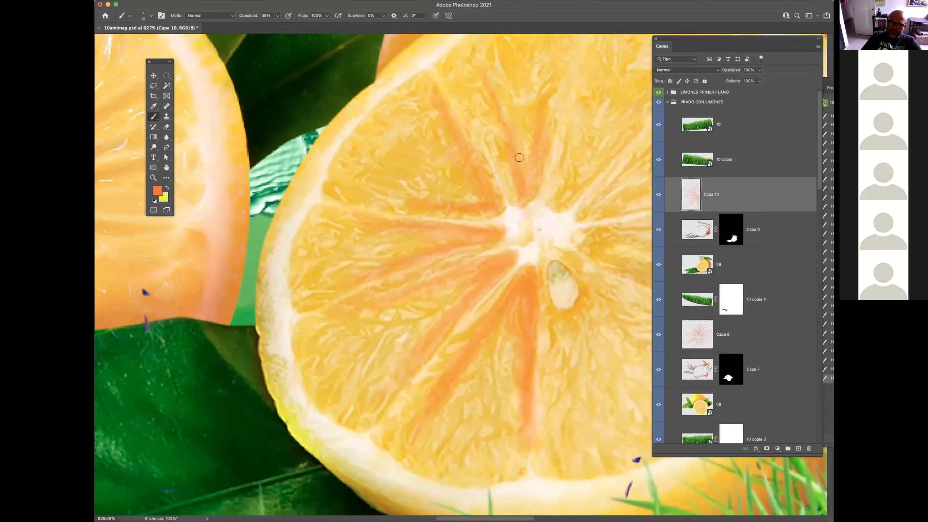
pyautogui.moveTo(518, 160)
pyautogui.mouseDown()
pyautogui.moveTo(424, 278)
pyautogui.moveTo(417, 314)
pyautogui.moveTo(559, 215)
pyautogui.mouseUp()
pyautogui.moveTo(444, 329); pyautogui.dragTo(564, 212)
pyautogui.scroll(-5, 457, 205)
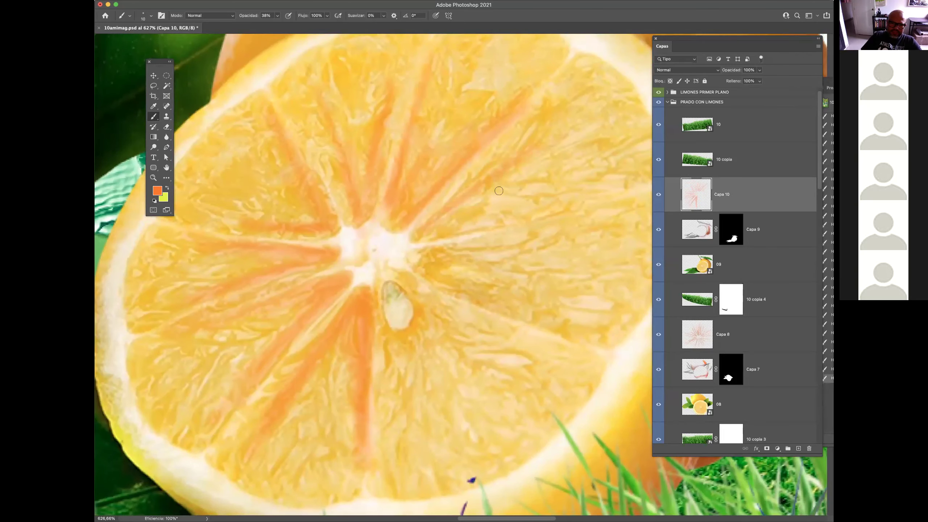
pyautogui.moveTo(451, 219)
pyautogui.mouseDown()
pyautogui.moveTo(533, 202)
pyautogui.moveTo(546, 213)
pyautogui.moveTo(451, 221)
pyautogui.moveTo(484, 196)
pyautogui.moveTo(448, 219)
pyautogui.moveTo(562, 142)
pyautogui.mouseUp()
pyautogui.moveTo(539, 235)
pyautogui.mouseDown()
pyautogui.moveTo(460, 244)
pyautogui.moveTo(564, 268)
pyautogui.moveTo(552, 307)
pyautogui.moveTo(415, 260)
pyautogui.moveTo(585, 331)
pyautogui.mouseUp()
pyautogui.moveTo(423, 305); pyautogui.dragTo(537, 410)
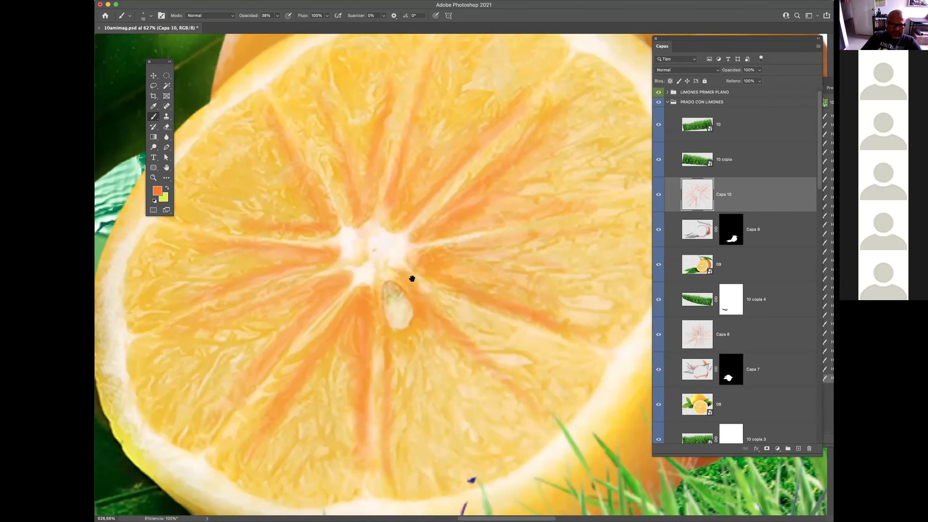
# - Set Capa 10 to Multiplicar at 54% opacity
pyautogui.scroll(-5, 405, 265)
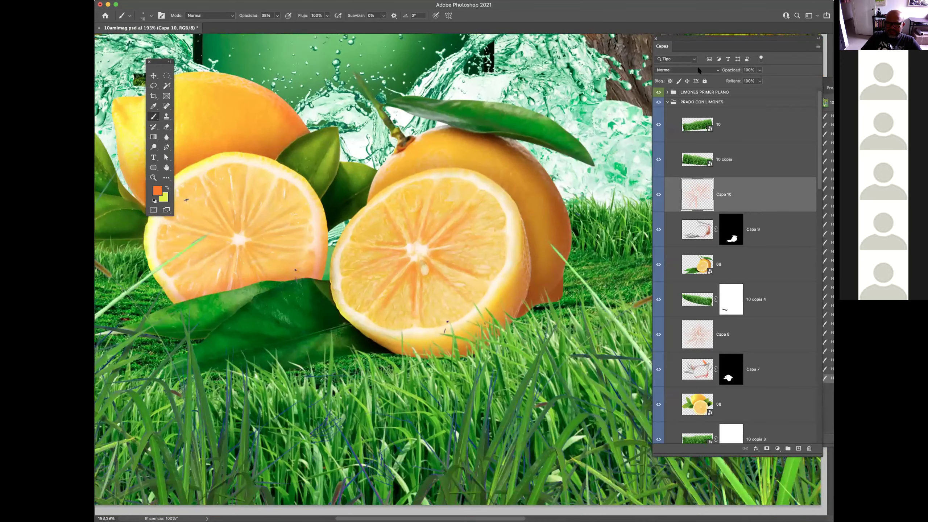
pyautogui.click(697, 69)
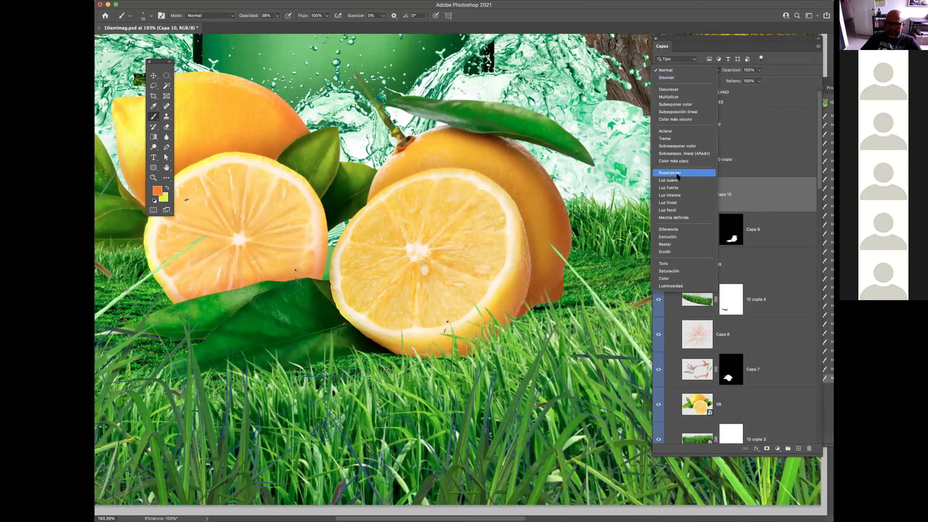
pyautogui.click(669, 97)
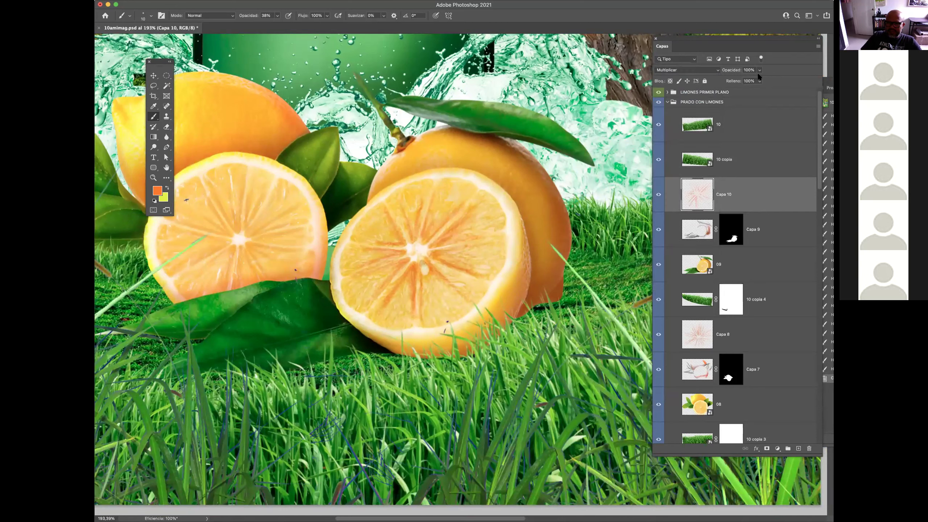
pyautogui.moveTo(742, 80); pyautogui.dragTo(740, 80)
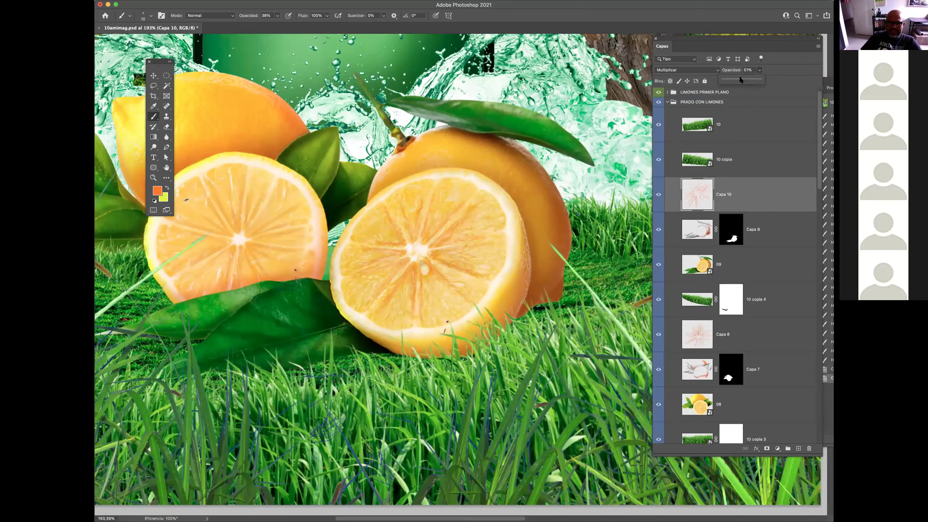
pyautogui.press('super+0')
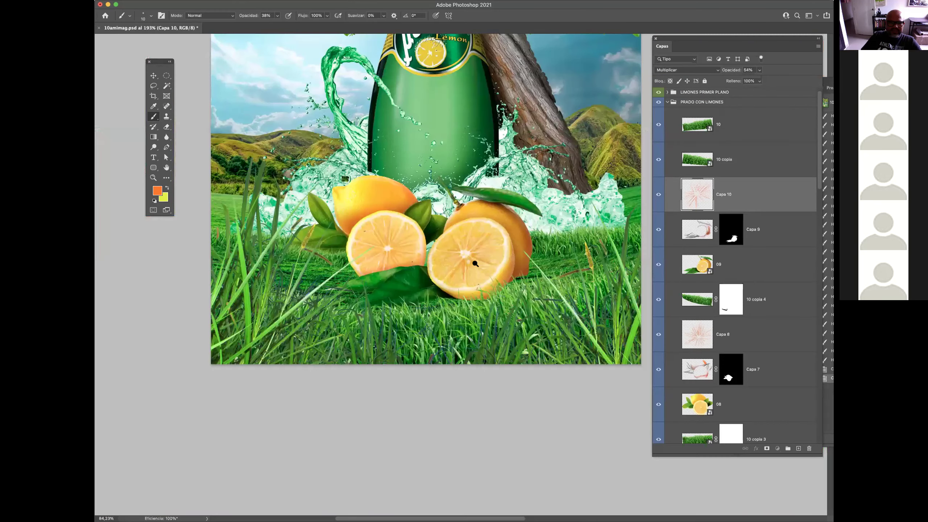
pyautogui.scroll(3, 517, 400)
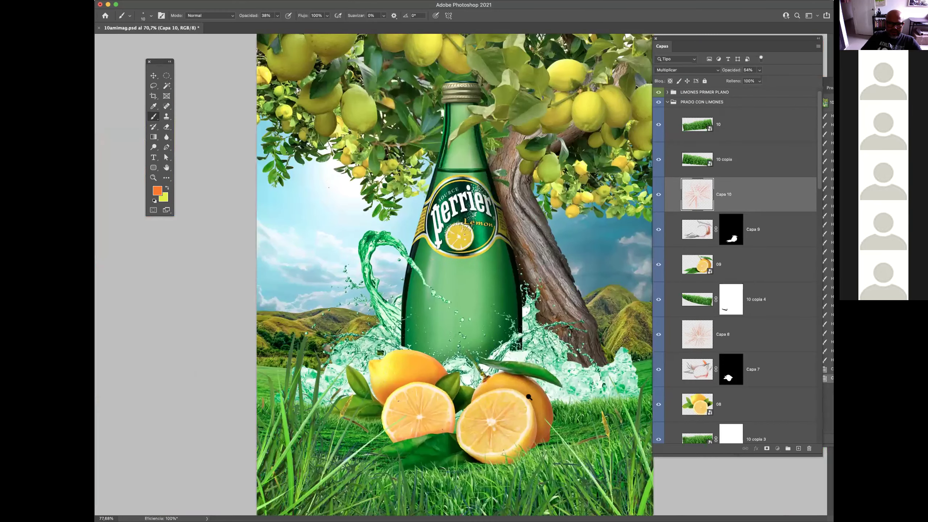
pyautogui.scroll(3, 474, 306)
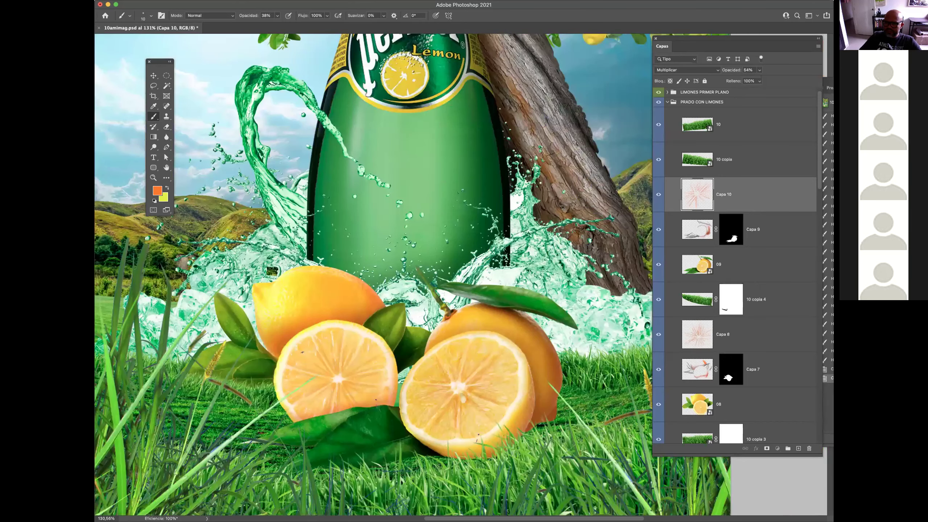
# - Compare the original snapshot with the latest History state, then preview the image without panels
pyautogui.moveTo(830, 84); pyautogui.dragTo(725, 116)
pyautogui.click(748, 146)
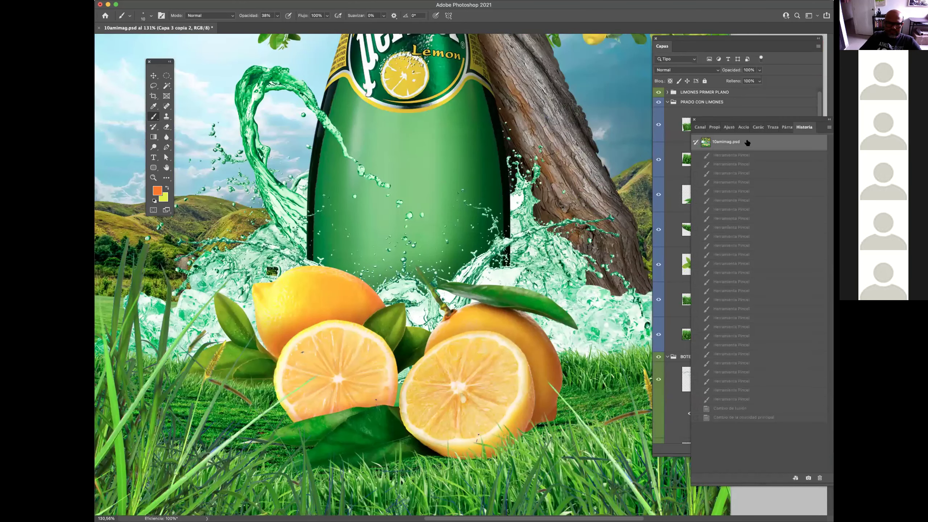
pyautogui.click(726, 419)
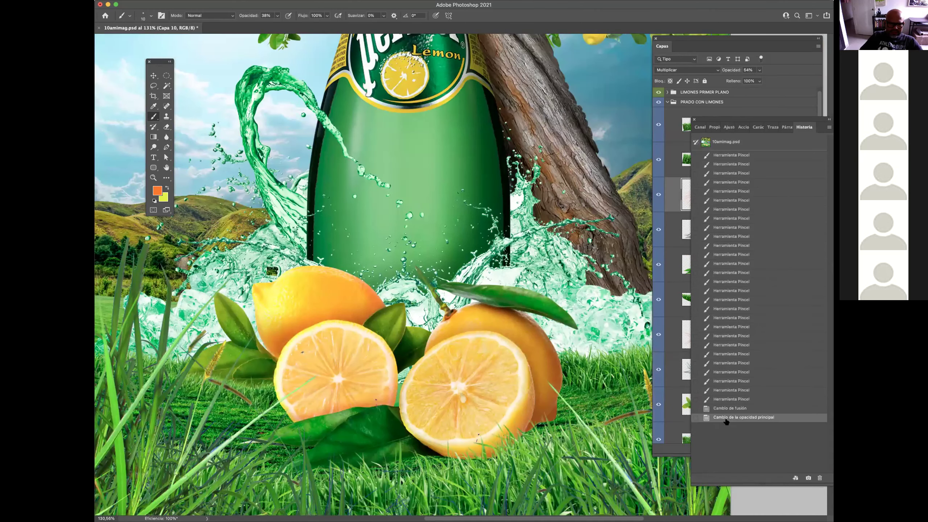
pyautogui.click(737, 142)
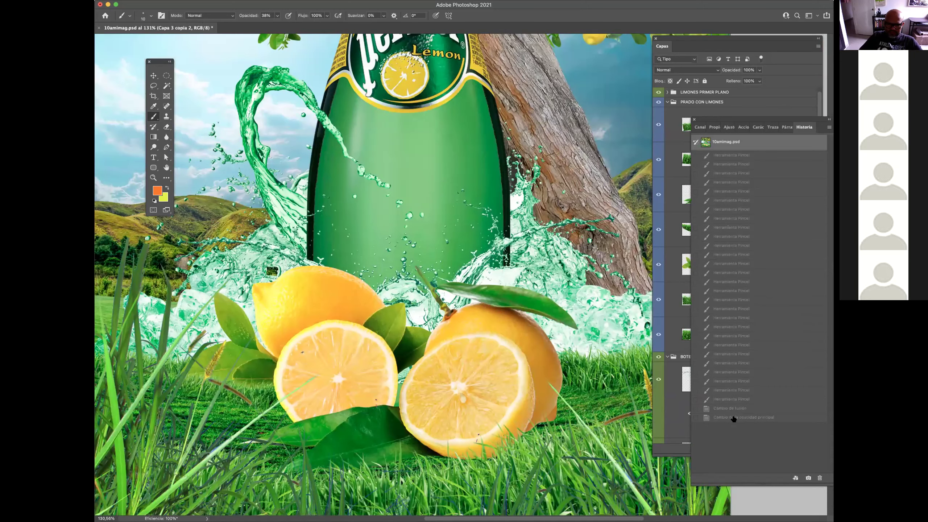
pyautogui.click(734, 418)
pyautogui.press('Tab')
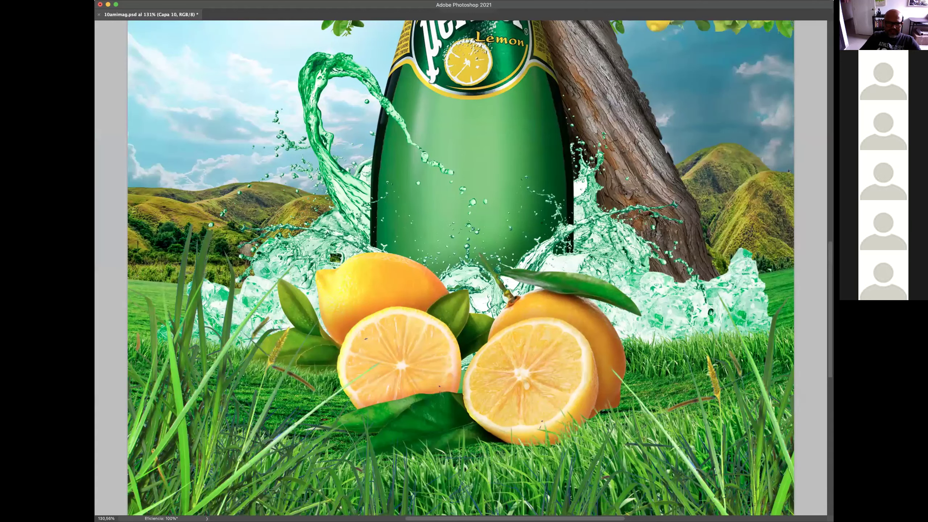
pyautogui.scroll(-3, 542, 240)
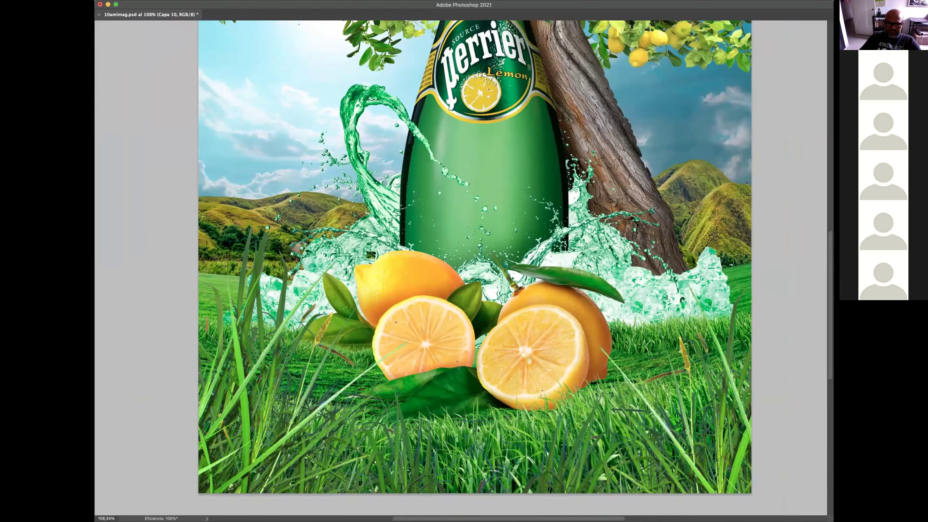
pyautogui.press('Tab')
pyautogui.scroll(-3, 620, 208)
pyautogui.hscroll(3, 621, 208)
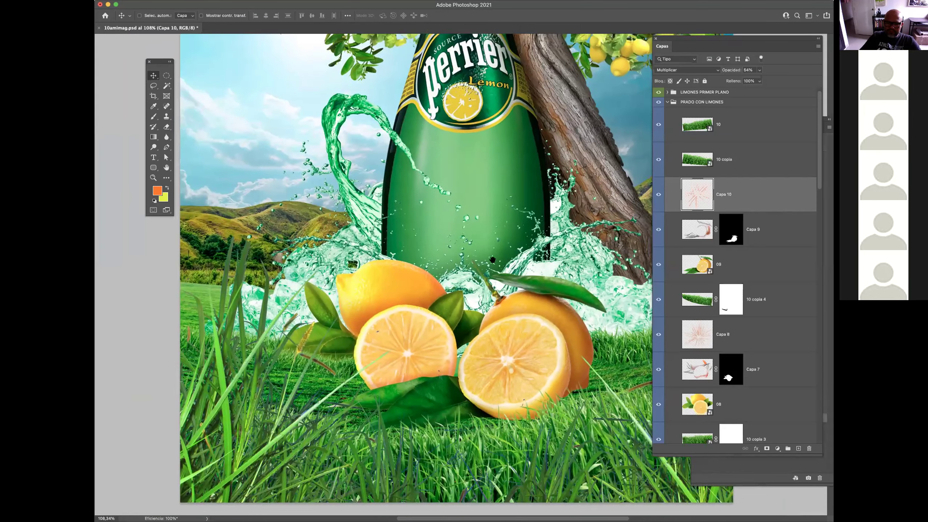
# - Load the Capa 4 copia hills as a selection and add a new layer masked to it
pyautogui.click(635, 164)
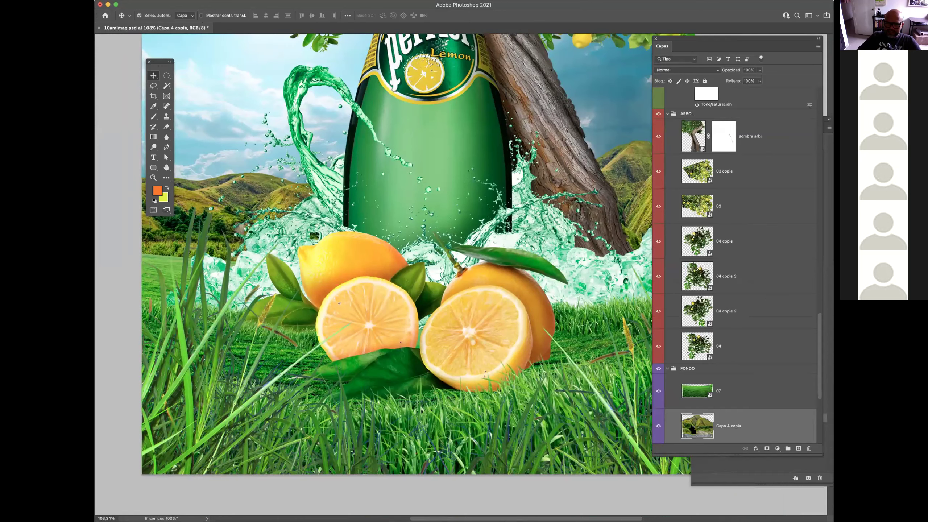
pyautogui.keyDown('super'); pyautogui.click(696, 426); pyautogui.keyUp('super')
pyautogui.scroll(-4, 815, 352)
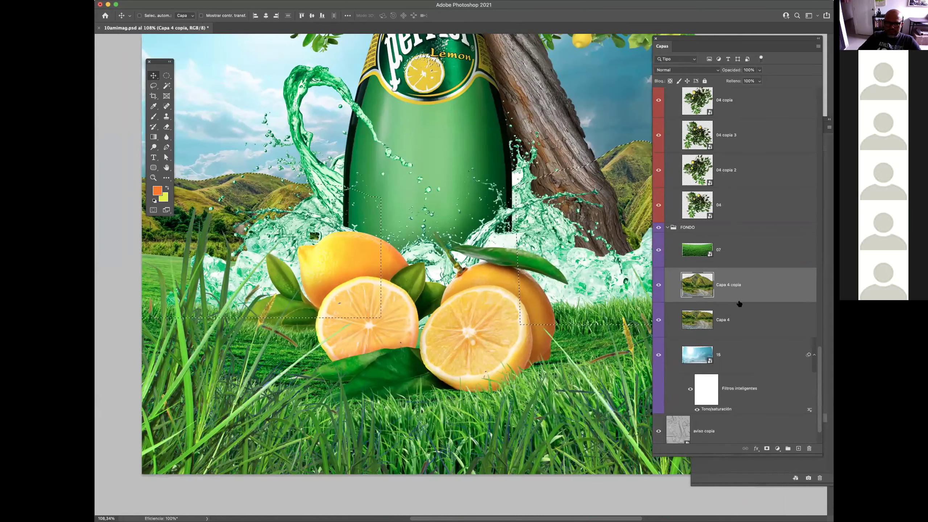
pyautogui.click(798, 448)
pyautogui.click(767, 448)
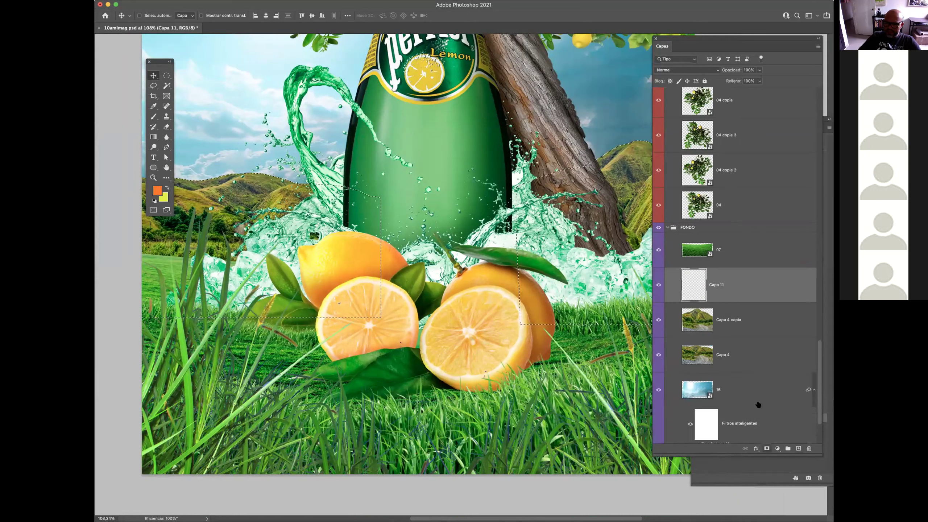
pyautogui.click(694, 286)
# - Sample a dark green from the image and size the brush down for the hills
pyautogui.click(153, 107)
pyautogui.click(230, 208)
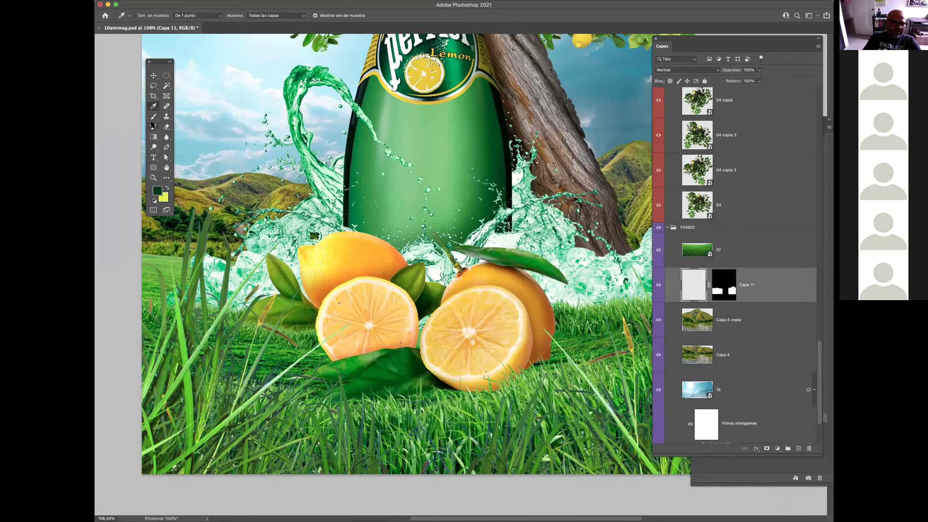
pyautogui.press('Tab')
pyautogui.press('b')
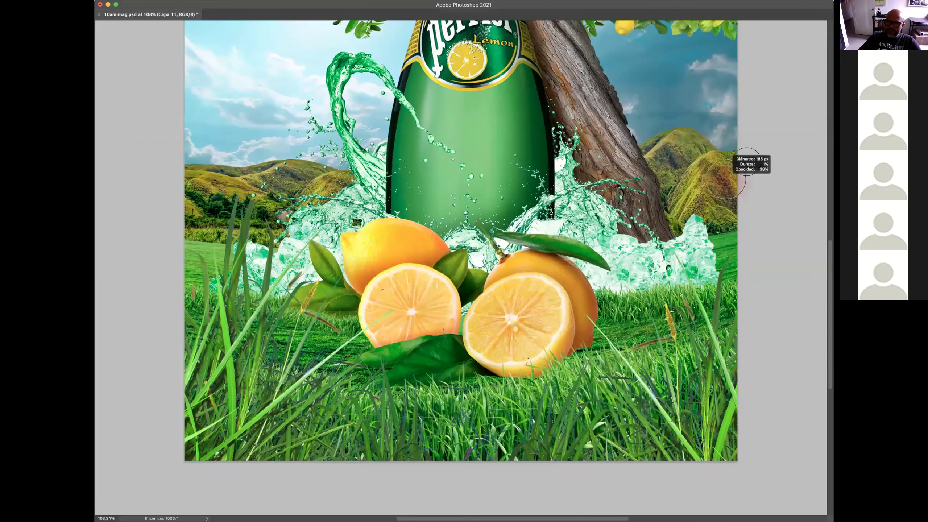
pyautogui.moveTo(721, 193); pyautogui.dragTo(675, 200)
# - Paint dark green over the hillsides right of the trunk, lower left, near the splash and valley
pyautogui.moveTo(693, 189)
pyautogui.mouseDown()
pyautogui.moveTo(668, 227)
pyautogui.moveTo(687, 216)
pyautogui.moveTo(675, 197)
pyautogui.mouseUp()
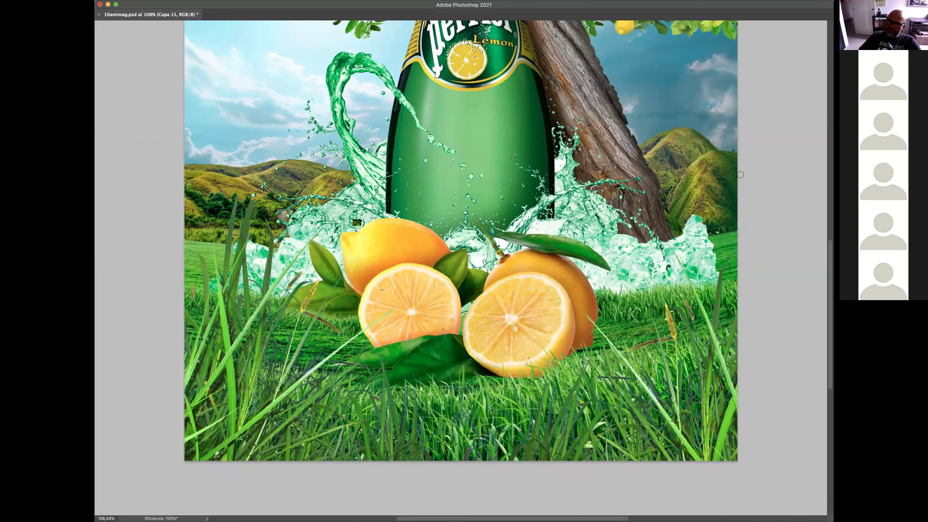
pyautogui.moveTo(283, 230)
pyautogui.mouseDown()
pyautogui.moveTo(228, 239)
pyautogui.moveTo(283, 231)
pyautogui.mouseUp()
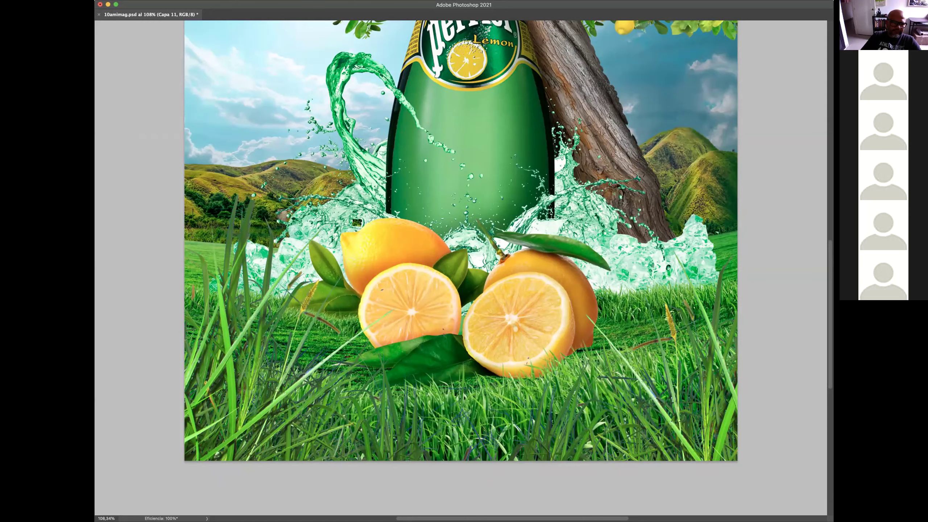
pyautogui.moveTo(331, 201)
pyautogui.mouseDown()
pyautogui.moveTo(343, 184)
pyautogui.moveTo(294, 193)
pyautogui.mouseUp()
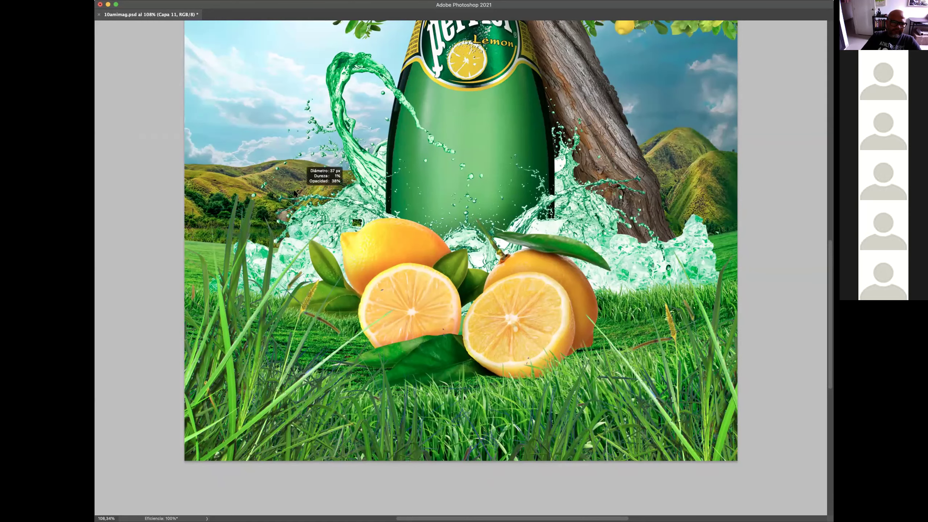
pyautogui.scroll(5, 301, 183)
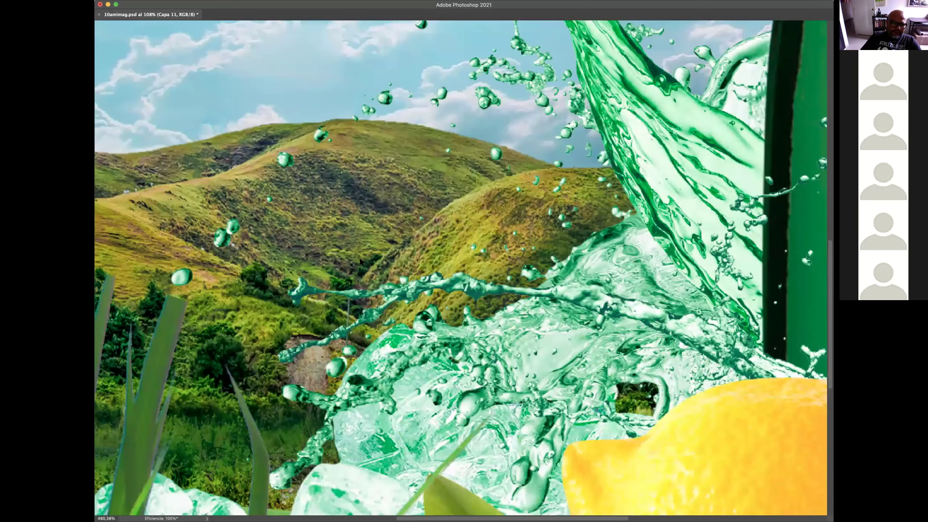
pyautogui.scroll(-1, 360, 261)
pyautogui.moveTo(339, 267)
pyautogui.mouseDown()
pyautogui.moveTo(370, 217)
pyautogui.moveTo(345, 202)
pyautogui.moveTo(407, 215)
pyautogui.moveTo(365, 256)
pyautogui.mouseUp()
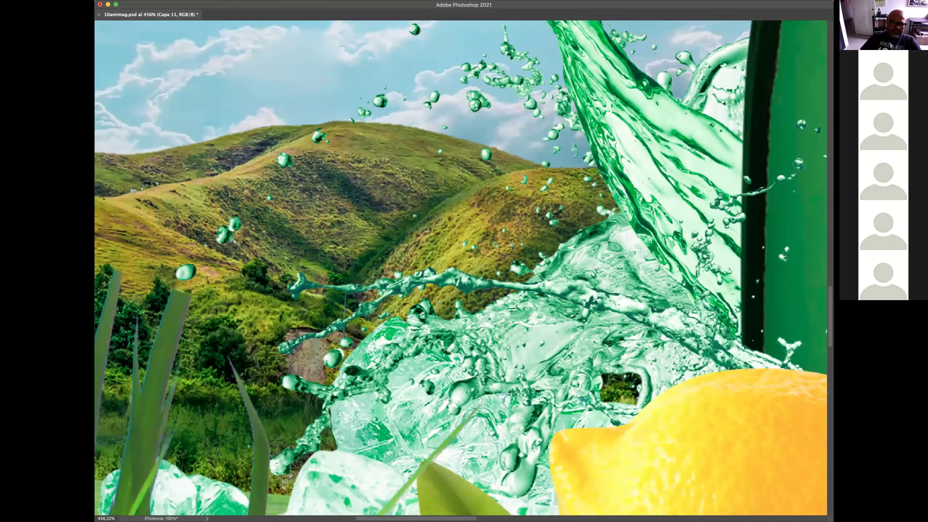
pyautogui.scroll(-3, 361, 259)
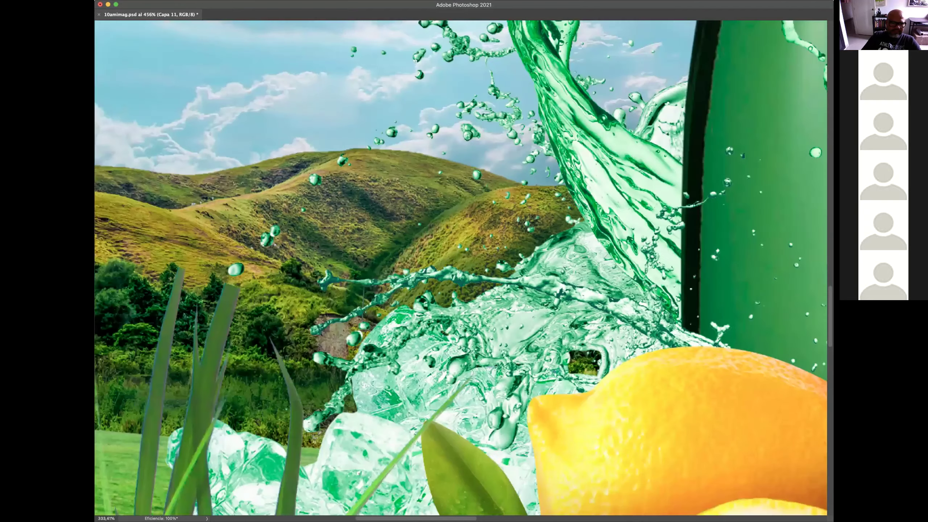
pyautogui.scroll(-2, 360, 258)
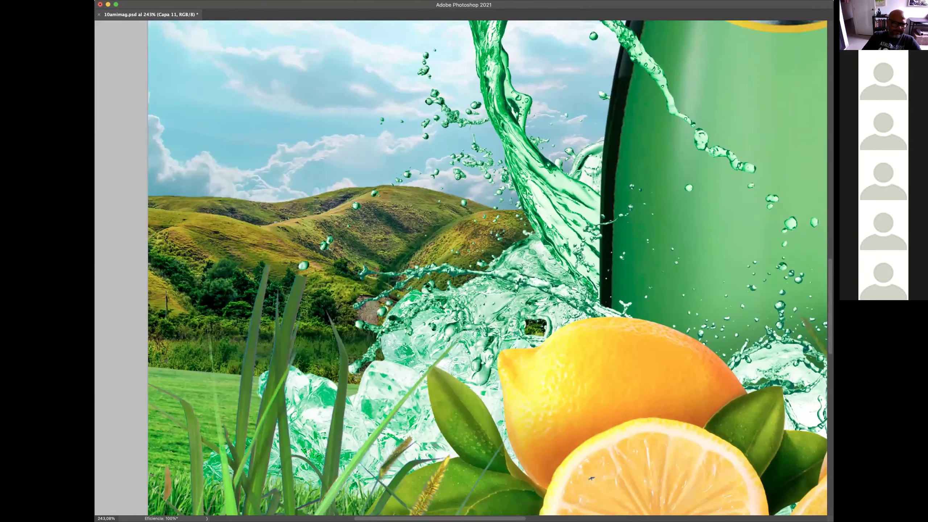
pyautogui.scroll(-4, 477, 226)
pyautogui.scroll(4, 475, 226)
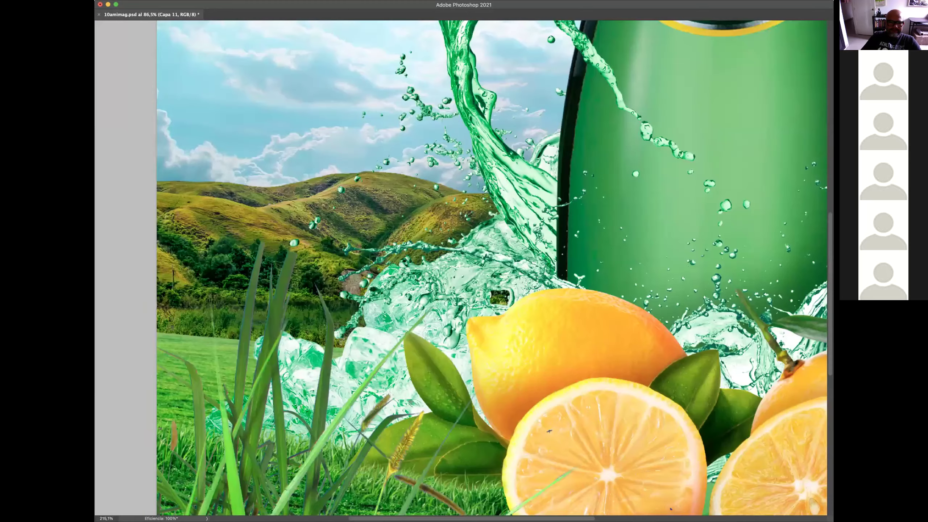
pyautogui.scroll(-1, 466, 207)
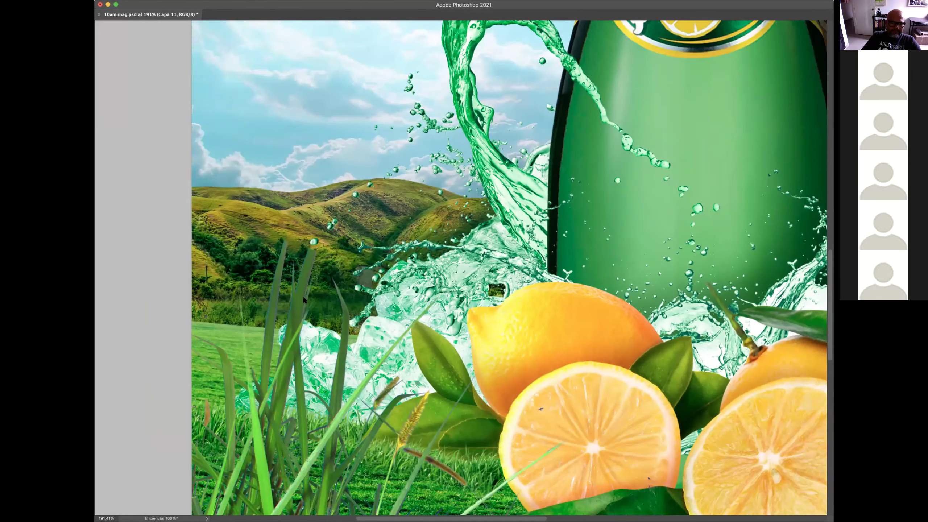
pyautogui.hscroll(4, 503, 232)
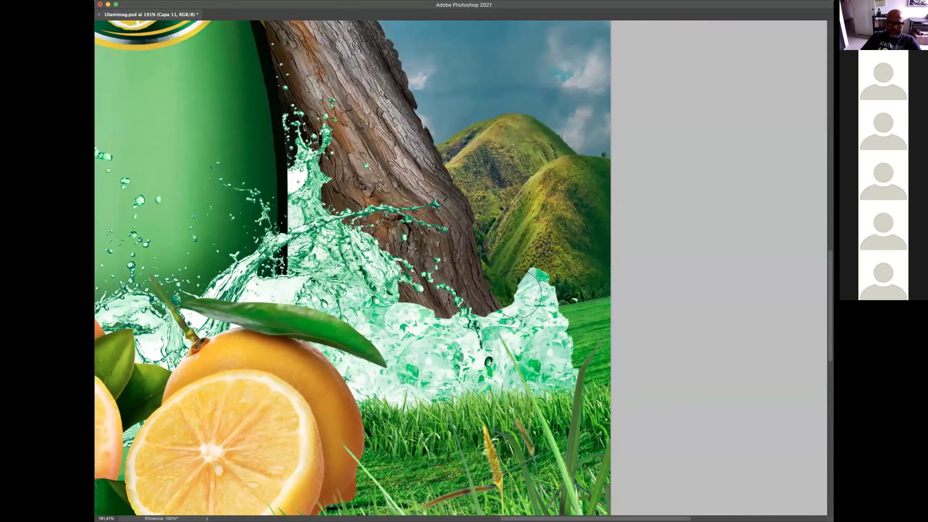
# - Set the hills darkening layer to Multiplicar at 72% opacity and review the result
pyautogui.press('Tab')
pyautogui.click(687, 71)
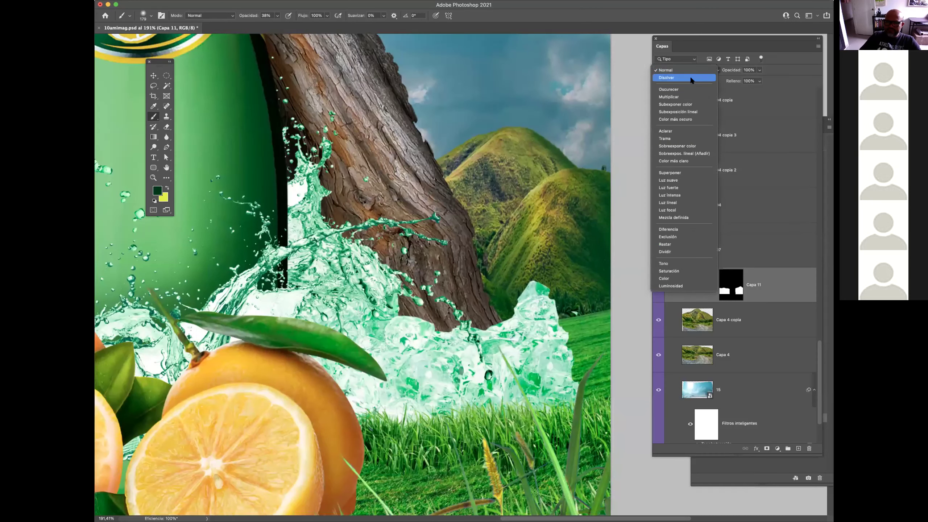
pyautogui.click(679, 97)
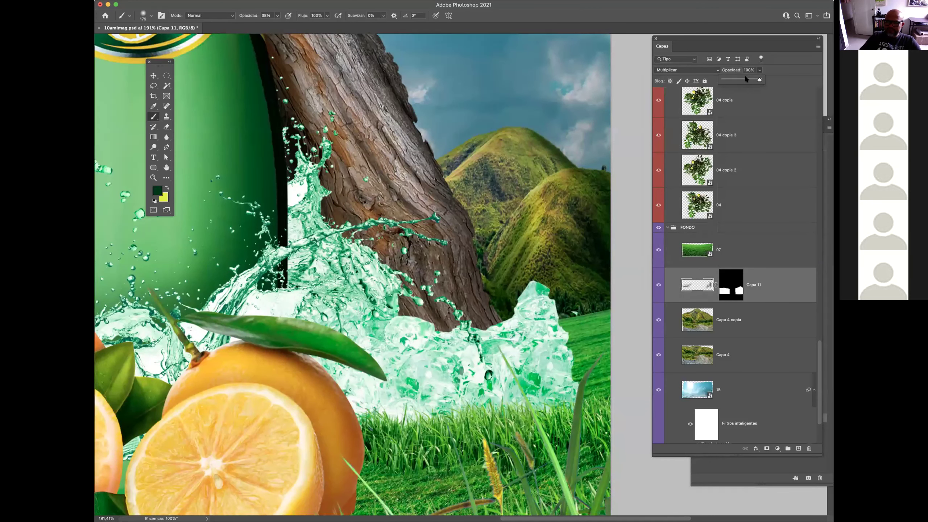
pyautogui.moveTo(745, 78); pyautogui.dragTo(749, 80)
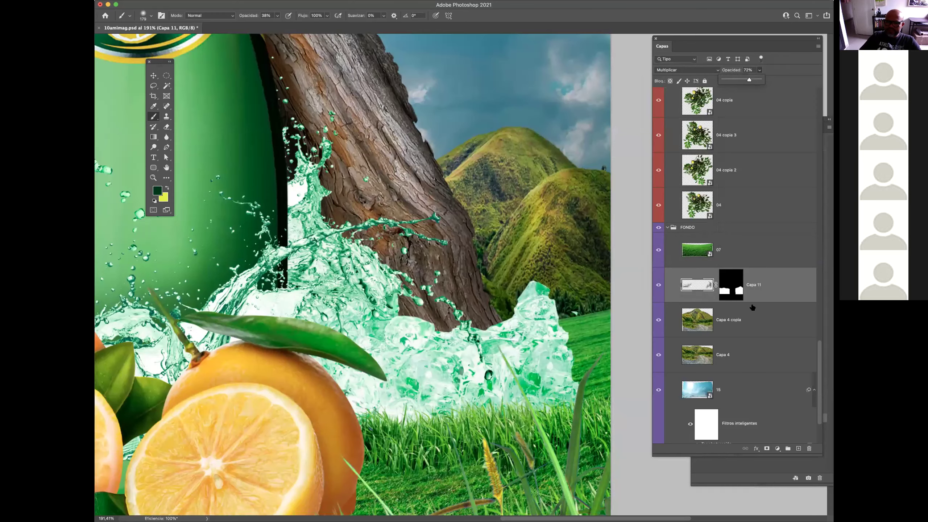
pyautogui.press('Tab')
pyautogui.scroll(-3, 529, 261)
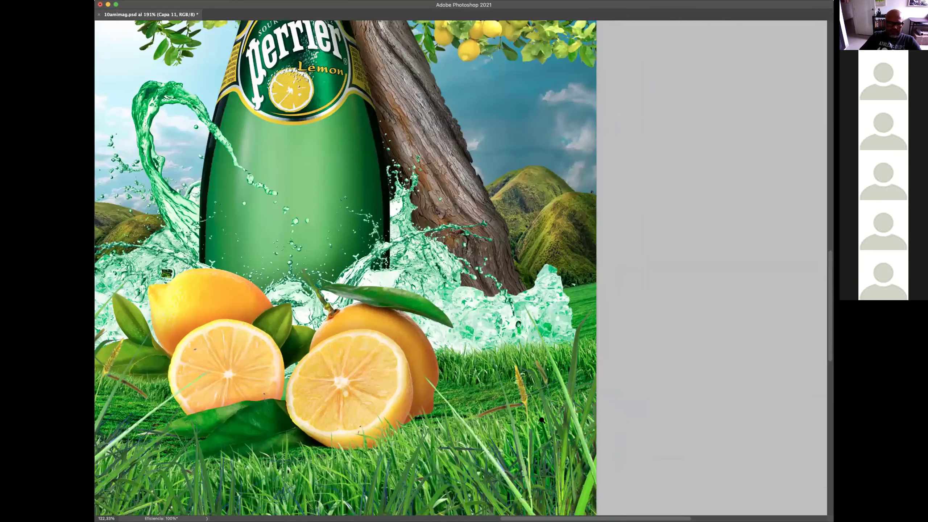
# - Create a new layer masked to the Capa 2 copia lemon selection
pyautogui.scroll(-3, 548, 417)
pyautogui.scroll(2, 544, 299)
pyautogui.scroll(2, 529, 287)
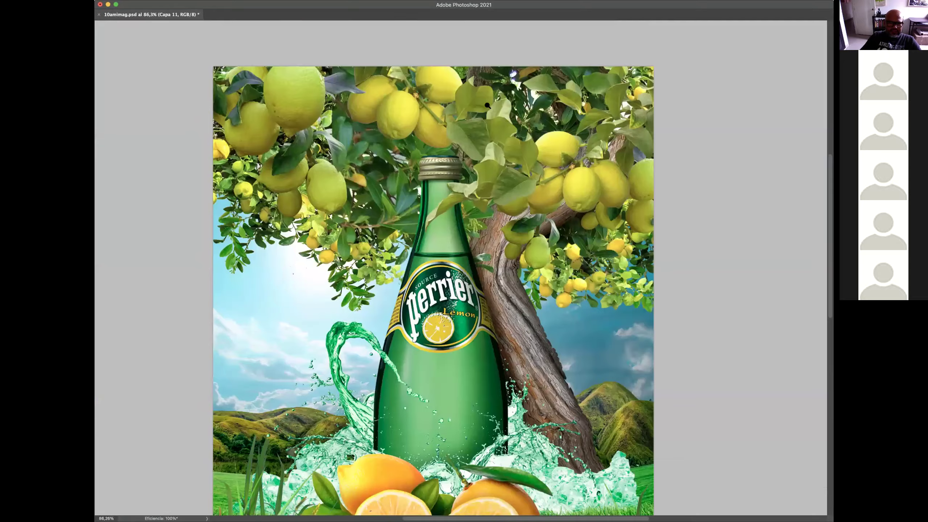
pyautogui.scroll(2, 486, 106)
pyautogui.scroll(-1, 487, 106)
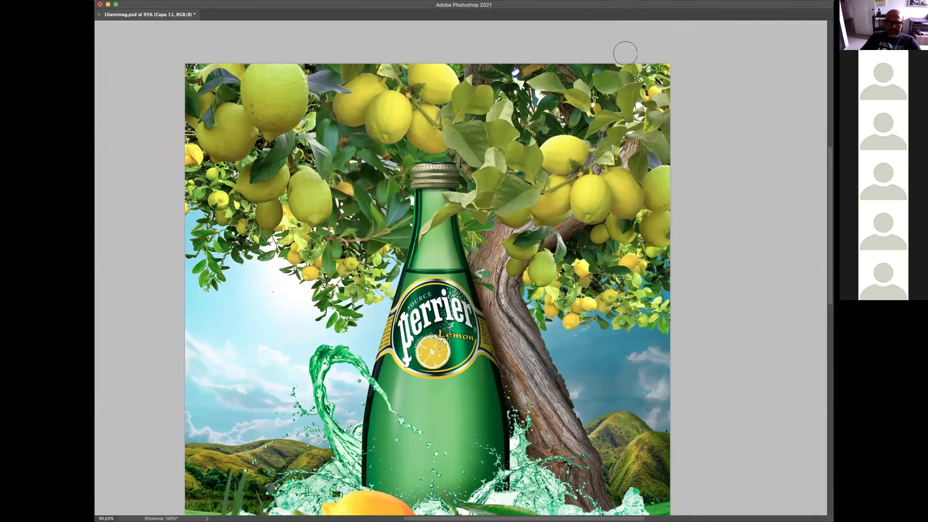
pyautogui.press('Tab')
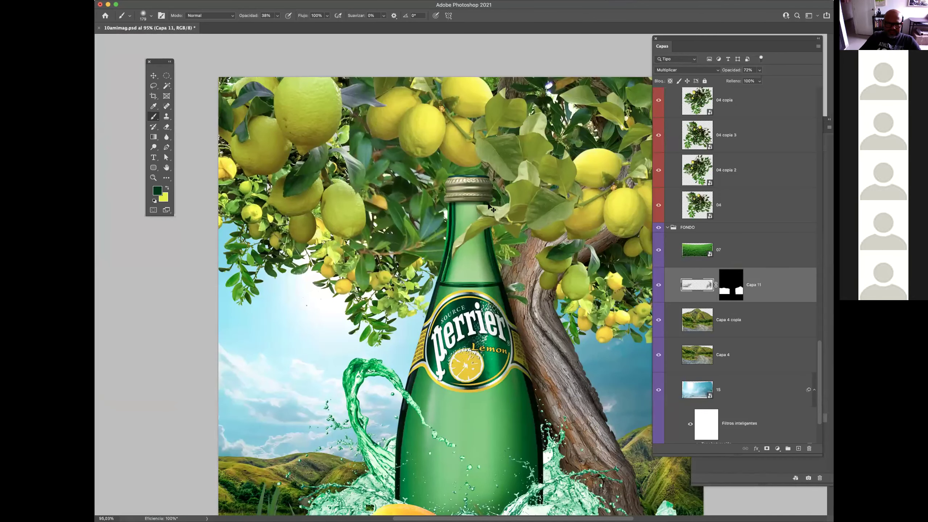
pyautogui.press('v')
pyautogui.click(453, 146)
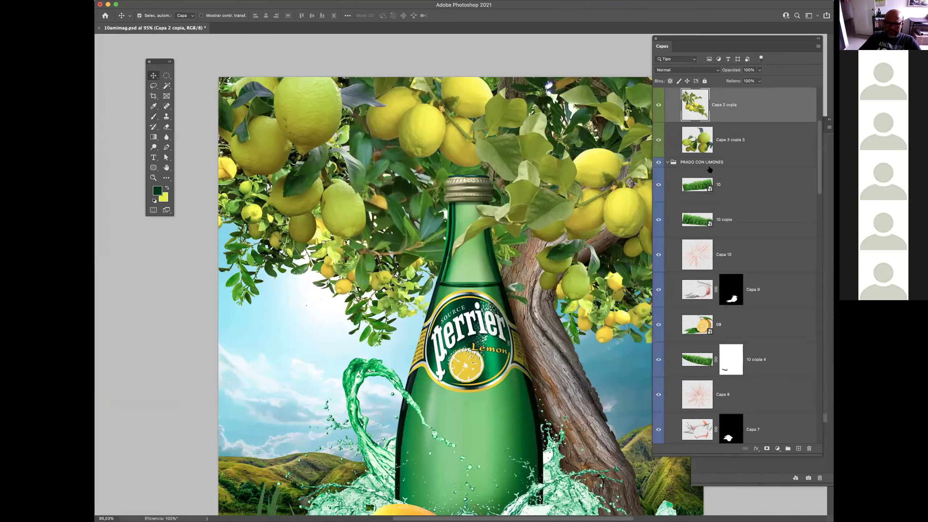
pyautogui.keyDown('super'); pyautogui.click(689, 106); pyautogui.keyUp('super')
pyautogui.hscroll(5, 420, 293)
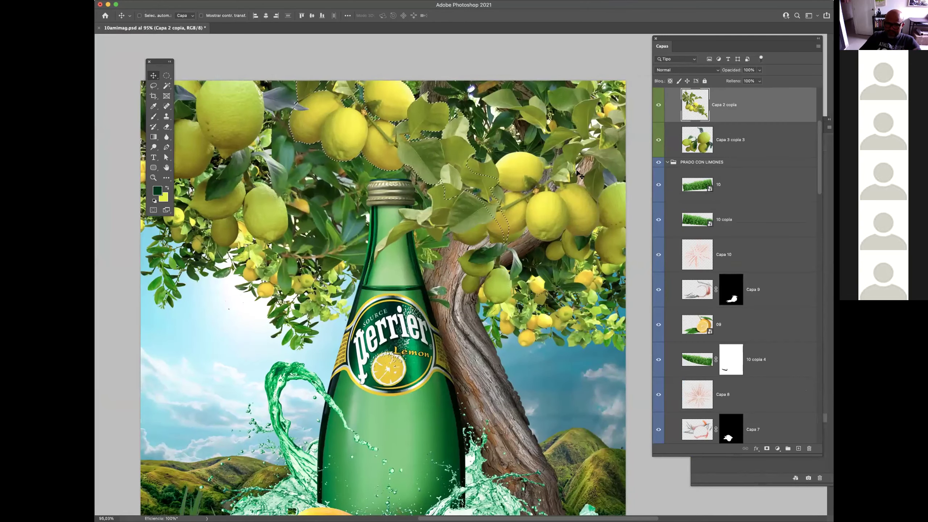
pyautogui.click(797, 448)
pyautogui.click(767, 448)
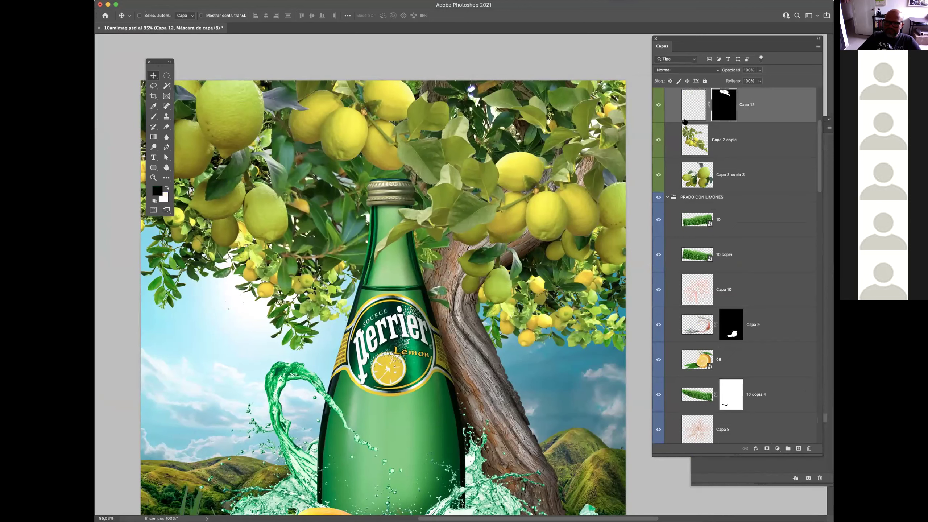
# - Paint soft dark green shading over the leaves and top lemons, shrinking the brush from 179 to 81
pyautogui.click(686, 118)
pyautogui.click(153, 116)
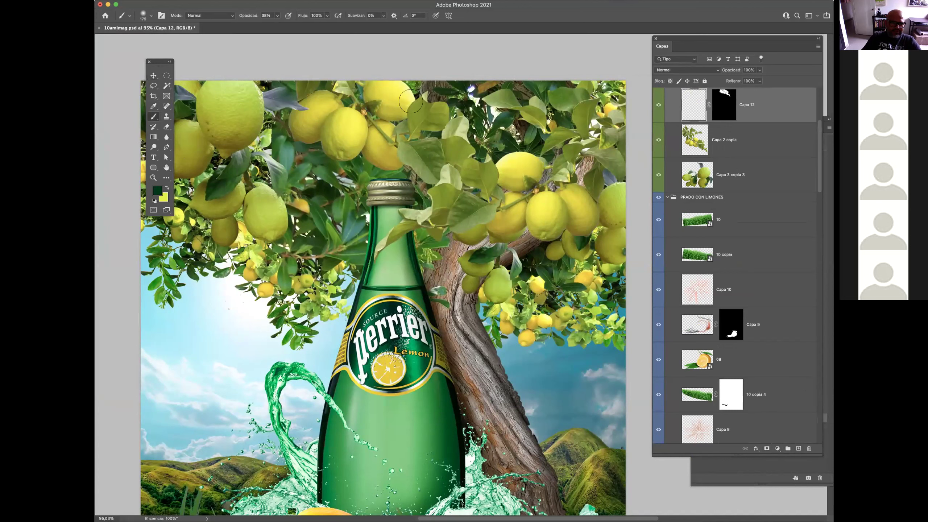
pyautogui.moveTo(426, 105)
pyautogui.mouseDown()
pyautogui.moveTo(457, 141)
pyautogui.moveTo(434, 109)
pyautogui.moveTo(458, 133)
pyautogui.moveTo(465, 207)
pyautogui.mouseUp()
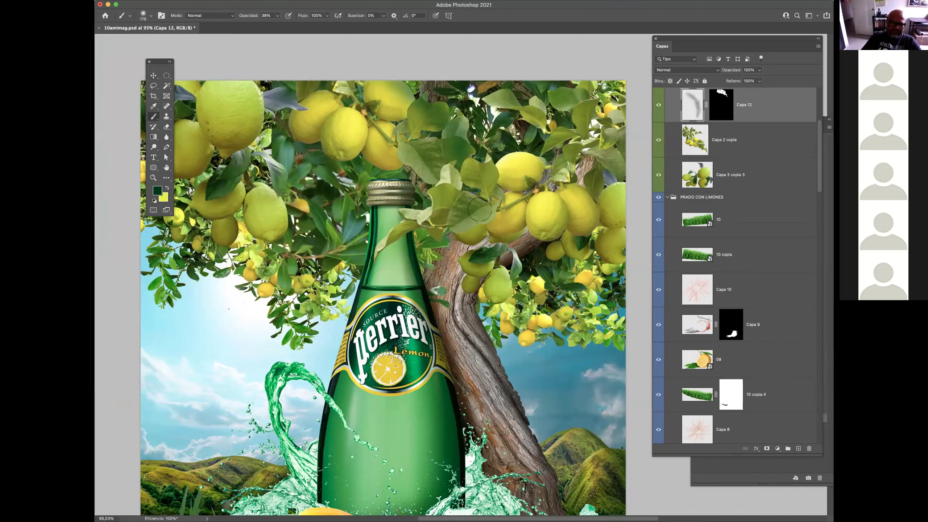
pyautogui.moveTo(384, 82)
pyautogui.mouseDown()
pyautogui.moveTo(351, 96)
pyautogui.moveTo(361, 113)
pyautogui.moveTo(329, 91)
pyautogui.moveTo(287, 112)
pyautogui.moveTo(300, 87)
pyautogui.mouseUp()
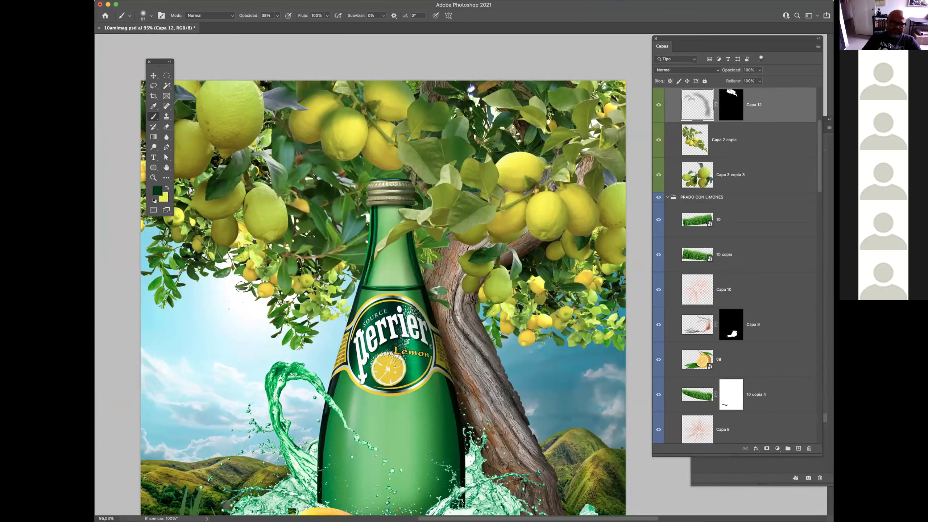
pyautogui.moveTo(352, 102)
pyautogui.mouseDown()
pyautogui.moveTo(380, 124)
pyautogui.moveTo(392, 116)
pyautogui.moveTo(434, 141)
pyautogui.moveTo(464, 139)
pyautogui.mouseUp()
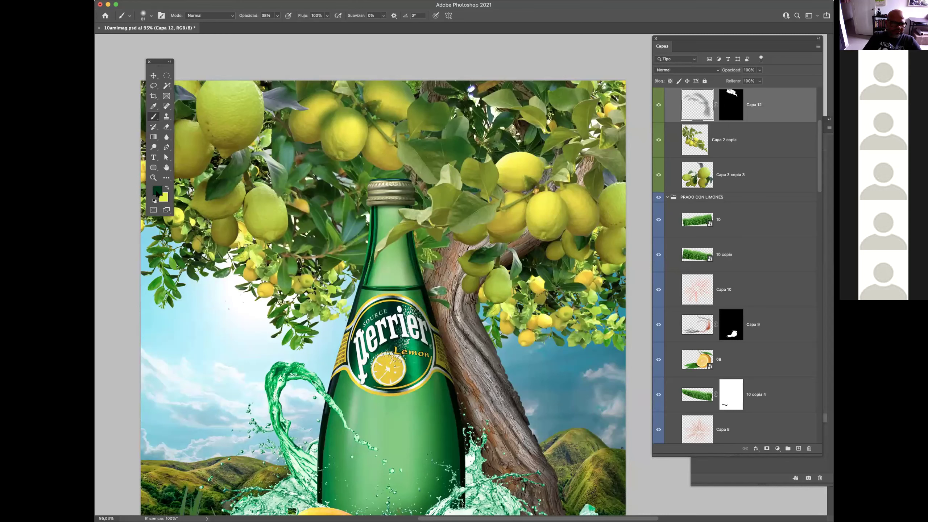
pyautogui.click(157, 194)
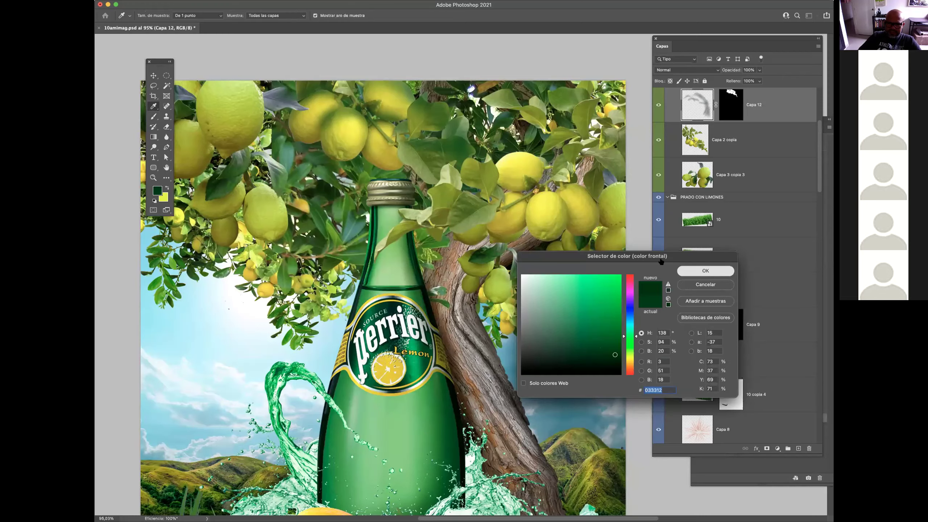
pyautogui.click(701, 272)
# - With a 34 px brush, darken the central leaves, the big lemon's right edge and the stem
pyautogui.scroll(5, 388, 193)
pyautogui.moveTo(388, 194); pyautogui.dragTo(369, 194)
pyautogui.moveTo(439, 252)
pyautogui.mouseDown()
pyautogui.moveTo(390, 180)
pyautogui.moveTo(435, 175)
pyautogui.moveTo(435, 153)
pyautogui.moveTo(397, 158)
pyautogui.moveTo(467, 142)
pyautogui.moveTo(429, 162)
pyautogui.moveTo(456, 140)
pyautogui.moveTo(458, 94)
pyautogui.mouseUp()
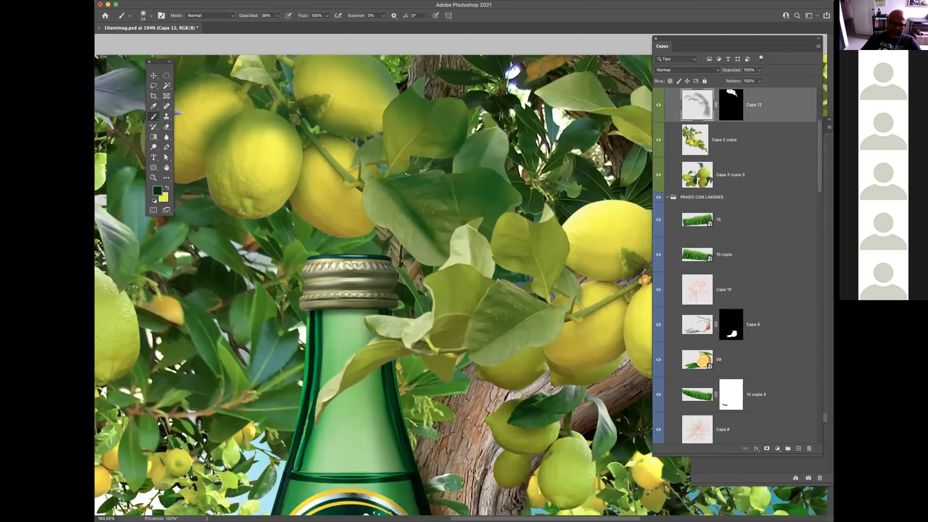
pyautogui.moveTo(388, 172)
pyautogui.mouseDown()
pyautogui.moveTo(406, 121)
pyautogui.moveTo(380, 70)
pyautogui.moveTo(397, 75)
pyautogui.moveTo(359, 74)
pyautogui.mouseUp()
pyautogui.moveTo(271, 120)
pyautogui.mouseDown()
pyautogui.moveTo(284, 165)
pyautogui.moveTo(275, 204)
pyautogui.moveTo(299, 152)
pyautogui.moveTo(301, 164)
pyautogui.moveTo(268, 126)
pyautogui.moveTo(271, 116)
pyautogui.moveTo(230, 116)
pyautogui.mouseUp()
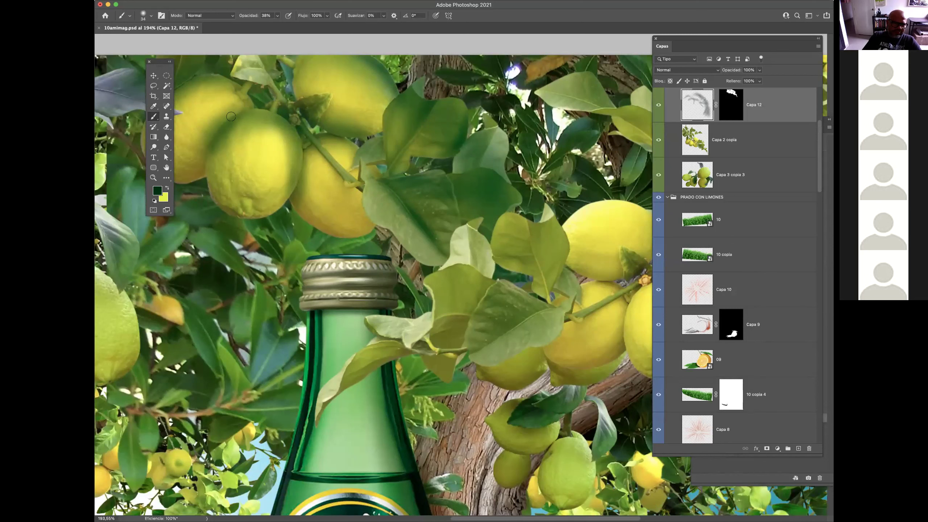
pyautogui.moveTo(283, 103)
pyautogui.mouseDown()
pyautogui.moveTo(357, 149)
pyautogui.moveTo(325, 139)
pyautogui.moveTo(305, 145)
pyautogui.moveTo(296, 171)
pyautogui.mouseUp()
pyautogui.moveTo(457, 188)
pyautogui.mouseDown()
pyautogui.moveTo(439, 168)
pyautogui.moveTo(438, 184)
pyautogui.moveTo(457, 173)
pyautogui.moveTo(522, 187)
pyautogui.moveTo(452, 171)
pyautogui.moveTo(526, 210)
pyautogui.moveTo(475, 142)
pyautogui.mouseUp()
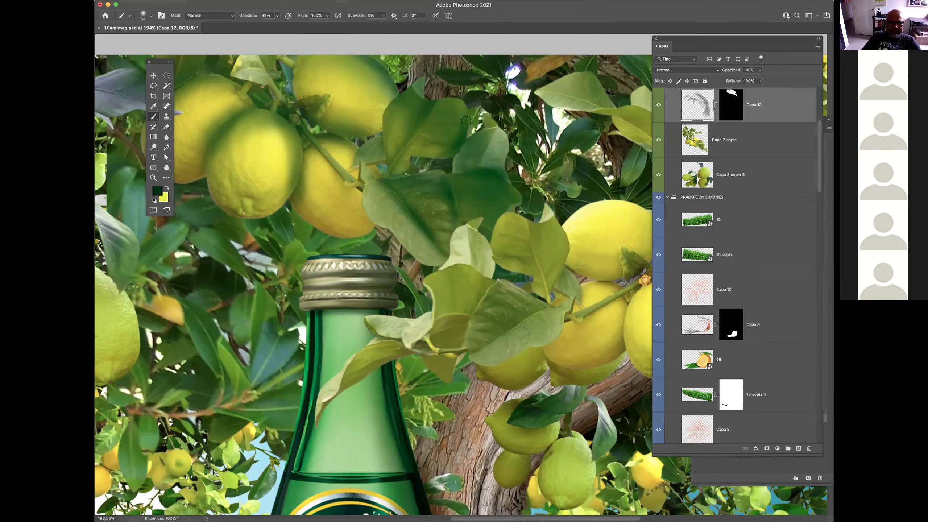
# - Blend Capa 12 as Multiplicar at 67% opacity and toggle its visibility to compare
pyautogui.press('super+0')
pyautogui.click(698, 73)
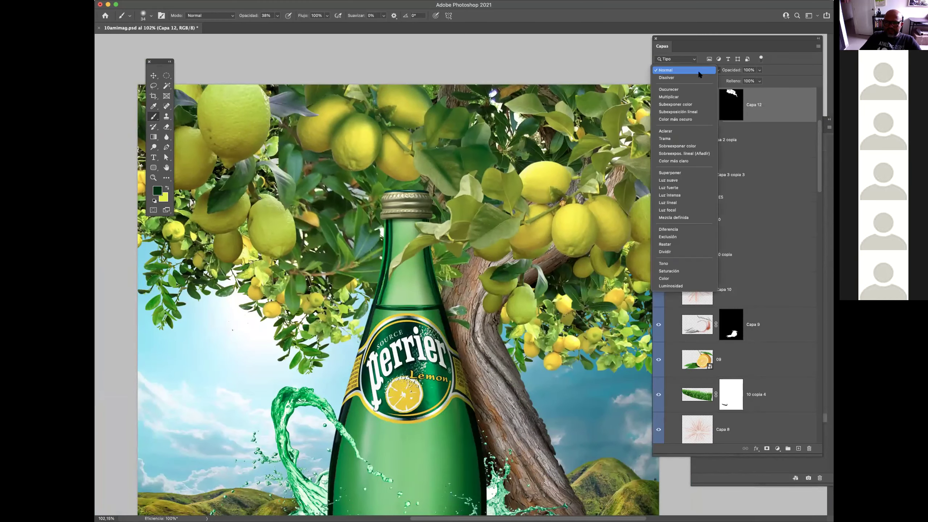
pyautogui.click(668, 97)
pyautogui.click(759, 70)
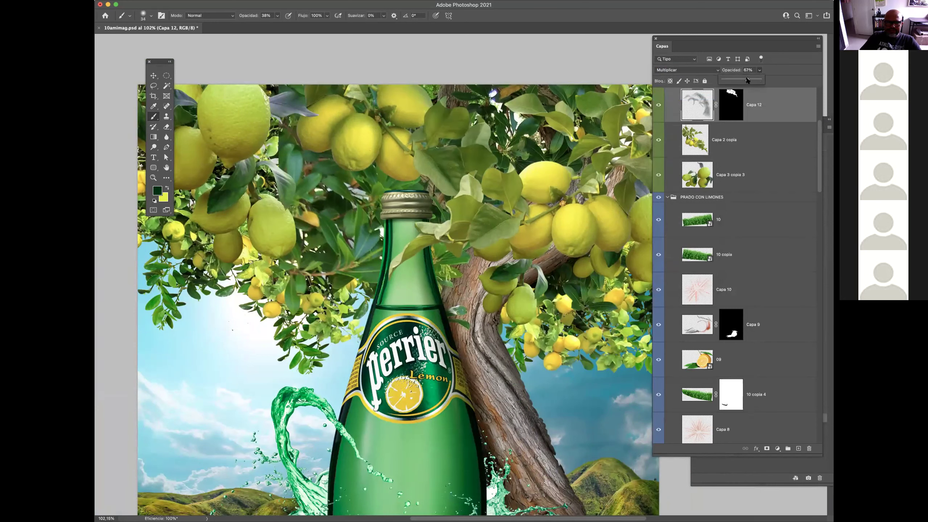
pyautogui.click(658, 106)
pyautogui.click(658, 106)
pyautogui.click(657, 107)
pyautogui.press('v')
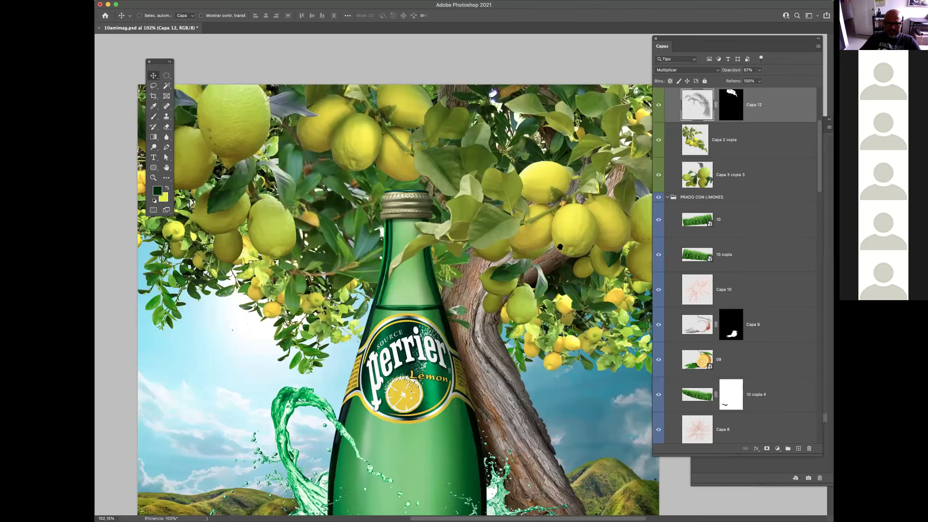
pyautogui.moveTo(561, 248); pyautogui.dragTo(474, 244)
# - Add a new Capa 13 layer masked to the Capa 2 lemon selection, ready to paint its pixels
pyautogui.keyDown('super'); pyautogui.click(484, 237); pyautogui.keyUp('super')
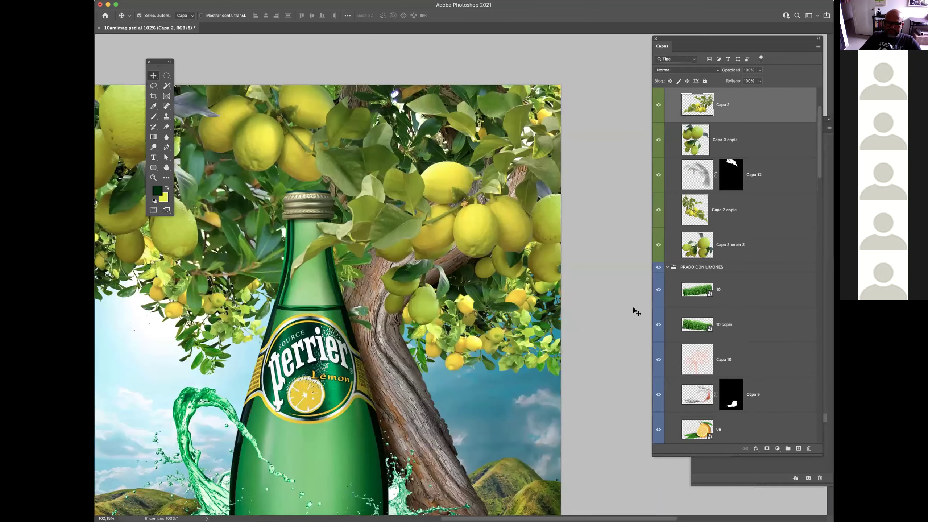
pyautogui.keyDown('super'); pyautogui.click(704, 105); pyautogui.keyUp('super')
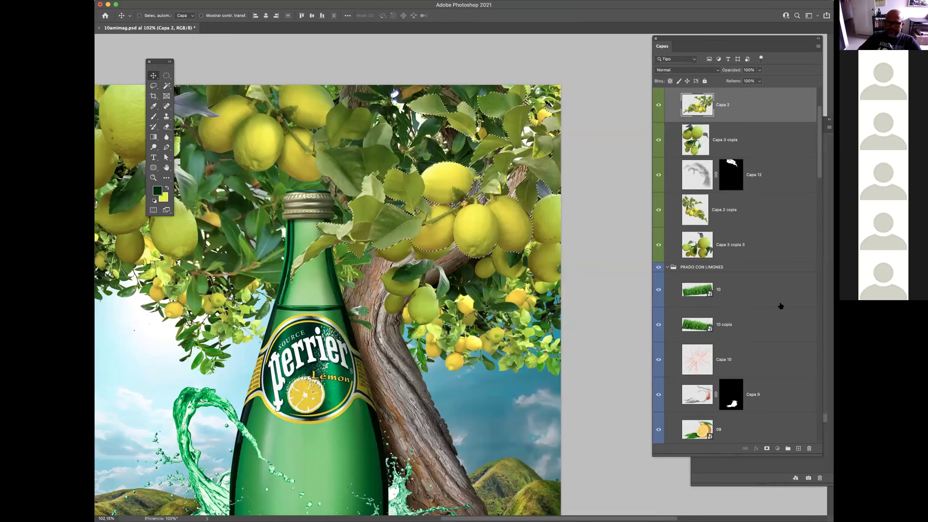
pyautogui.click(798, 448)
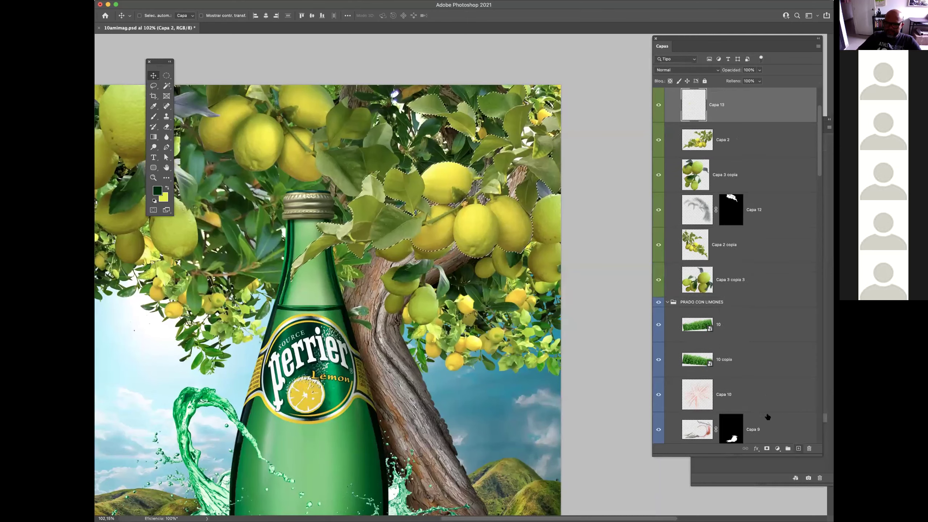
pyautogui.click(766, 448)
pyautogui.click(153, 116)
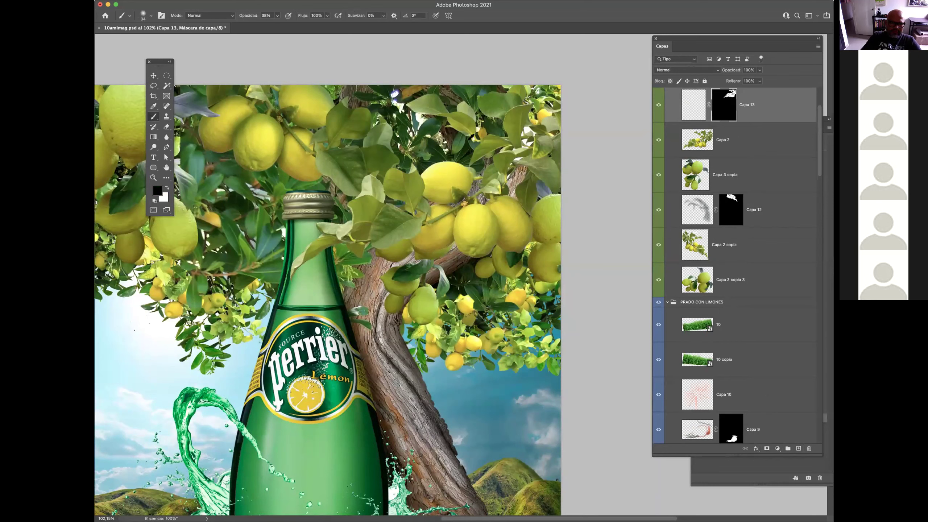
pyautogui.press('super+2')
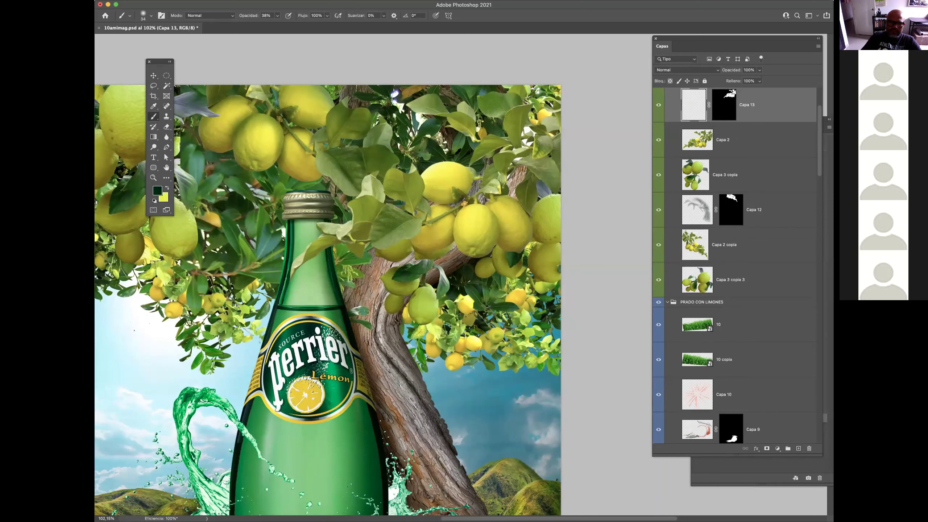
# - Faintly shade the central lemons with a 50 px soft brush, darkening the lemon's left edge
pyautogui.moveTo(463, 175)
pyautogui.mouseDown()
pyautogui.moveTo(482, 172)
pyautogui.moveTo(420, 168)
pyautogui.moveTo(482, 172)
pyautogui.moveTo(489, 135)
pyautogui.moveTo(526, 142)
pyautogui.moveTo(517, 130)
pyautogui.moveTo(569, 187)
pyautogui.moveTo(565, 170)
pyautogui.moveTo(566, 201)
pyautogui.moveTo(586, 198)
pyautogui.moveTo(522, 212)
pyautogui.moveTo(531, 243)
pyautogui.moveTo(510, 191)
pyautogui.moveTo(474, 219)
pyautogui.moveTo(489, 226)
pyautogui.moveTo(474, 245)
pyautogui.moveTo(450, 224)
pyautogui.moveTo(456, 217)
pyautogui.moveTo(421, 252)
pyautogui.moveTo(423, 214)
pyautogui.mouseUp()
pyautogui.keyDown('ctrl'); pyautogui.keyDown('alt'); pyautogui.click(401, 244); pyautogui.keyUp('alt'); pyautogui.keyUp('ctrl')
pyautogui.moveTo(402, 244)
pyautogui.mouseDown()
pyautogui.moveTo(380, 248)
pyautogui.moveTo(445, 220)
pyautogui.mouseUp()
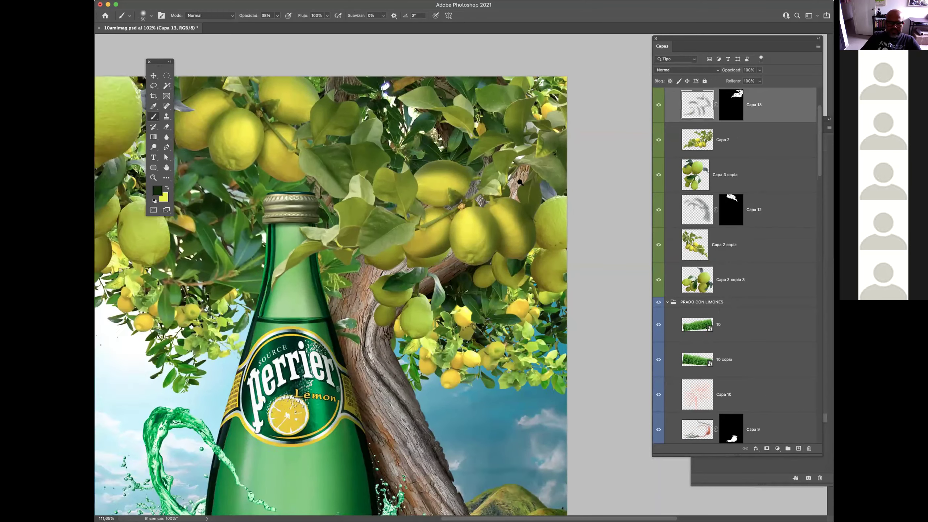
pyautogui.scroll(5, 511, 180)
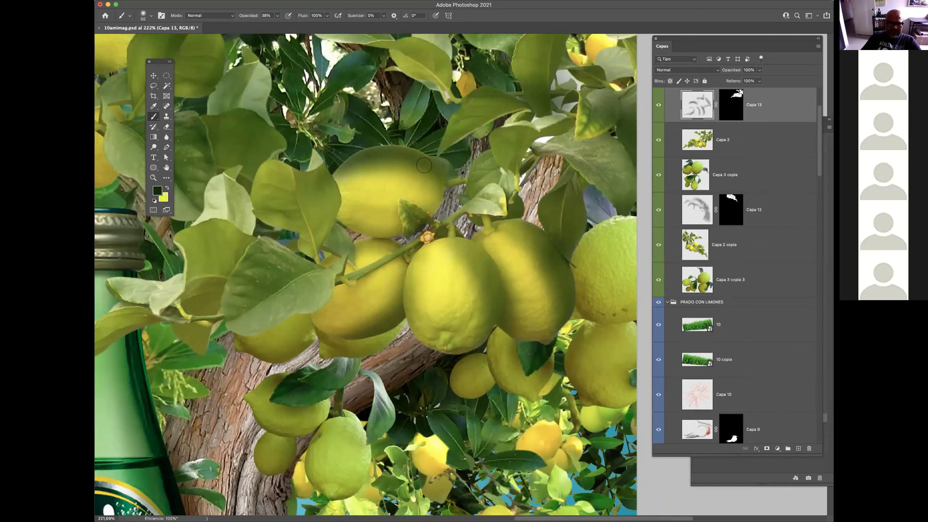
pyautogui.moveTo(328, 236)
pyautogui.mouseDown()
pyautogui.moveTo(318, 240)
pyautogui.moveTo(338, 226)
pyautogui.mouseUp()
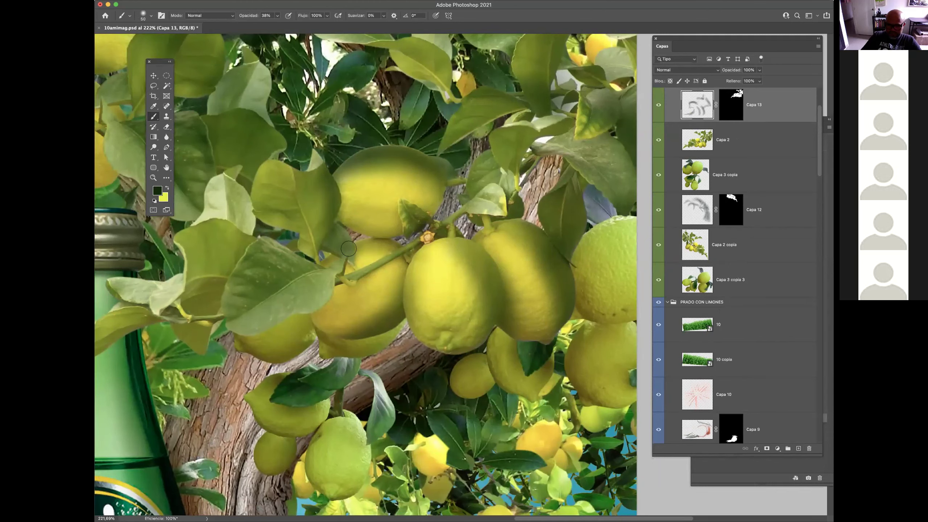
# - With a 31 px brush, shade lemons under the leaf edges and deepen the leaves to the right
pyautogui.moveTo(321, 270); pyautogui.dragTo(315, 271)
pyautogui.moveTo(251, 323)
pyautogui.mouseDown()
pyautogui.moveTo(329, 287)
pyautogui.moveTo(238, 321)
pyautogui.moveTo(321, 271)
pyautogui.moveTo(347, 231)
pyautogui.mouseUp()
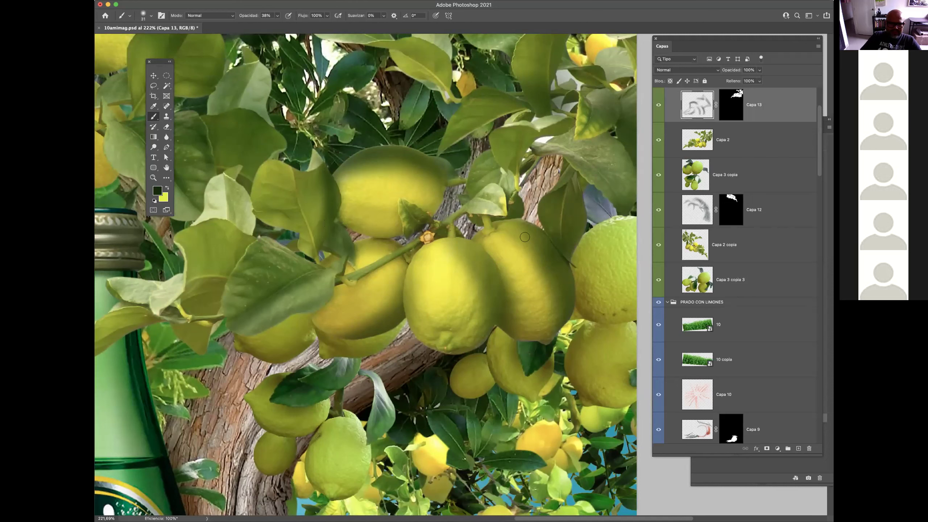
pyautogui.moveTo(549, 242)
pyautogui.mouseDown()
pyautogui.moveTo(555, 289)
pyautogui.moveTo(564, 270)
pyautogui.mouseUp()
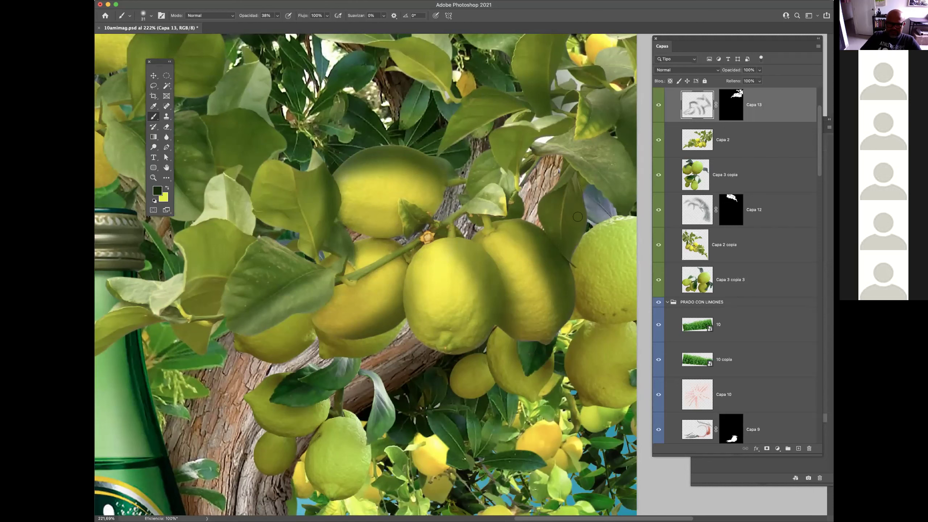
pyautogui.moveTo(584, 167)
pyautogui.mouseDown()
pyautogui.moveTo(594, 183)
pyautogui.moveTo(621, 167)
pyautogui.moveTo(576, 127)
pyautogui.moveTo(513, 137)
pyautogui.mouseUp()
pyautogui.moveTo(514, 180)
pyautogui.mouseDown()
pyautogui.moveTo(562, 117)
pyautogui.moveTo(472, 173)
pyautogui.moveTo(480, 160)
pyautogui.moveTo(509, 190)
pyautogui.moveTo(474, 165)
pyautogui.moveTo(545, 101)
pyautogui.mouseUp()
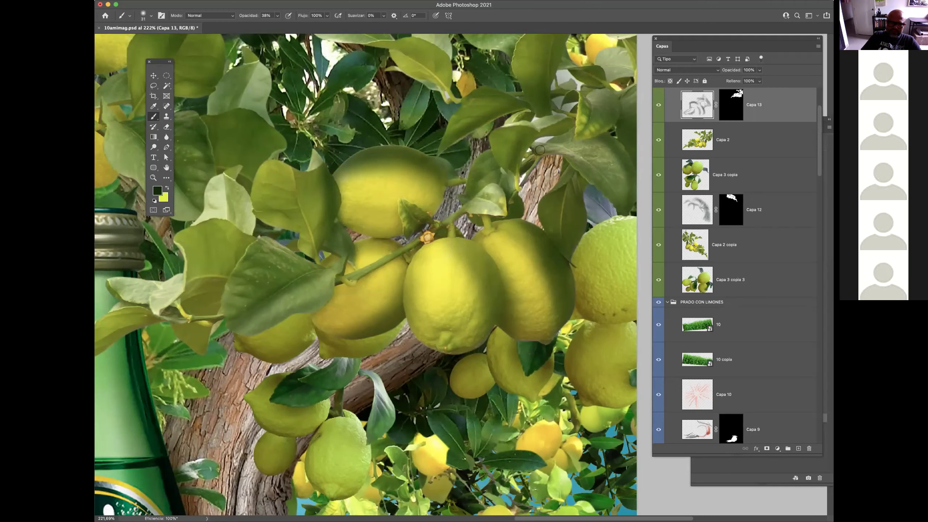
pyautogui.scroll(-5, 511, 165)
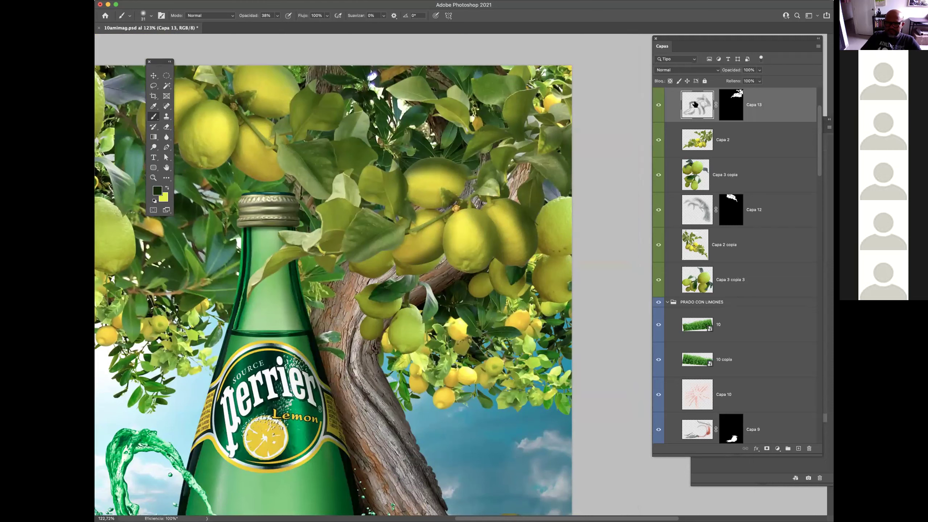
# - Blend Capa 13 as Multiplicar at 53% opacity
pyautogui.click(686, 70)
pyautogui.click(676, 102)
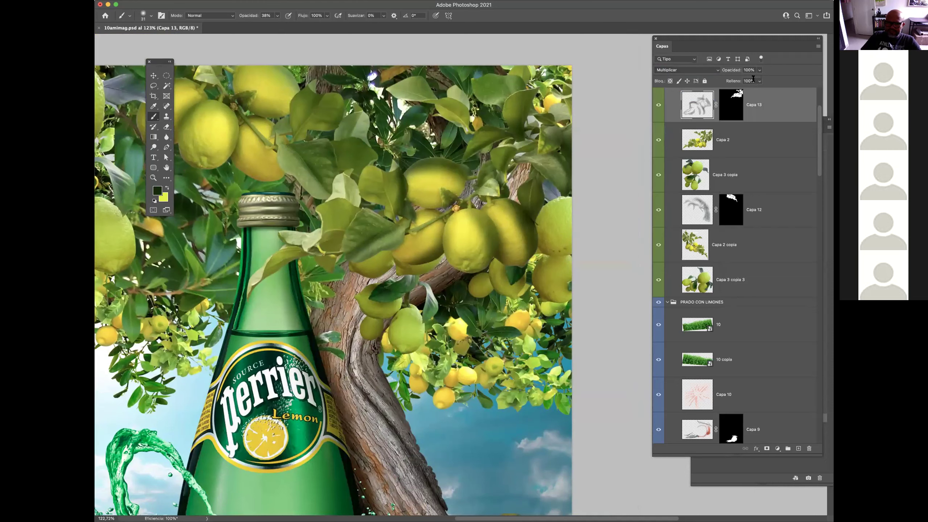
pyautogui.click(759, 70)
pyautogui.moveTo(761, 80); pyautogui.dragTo(742, 79)
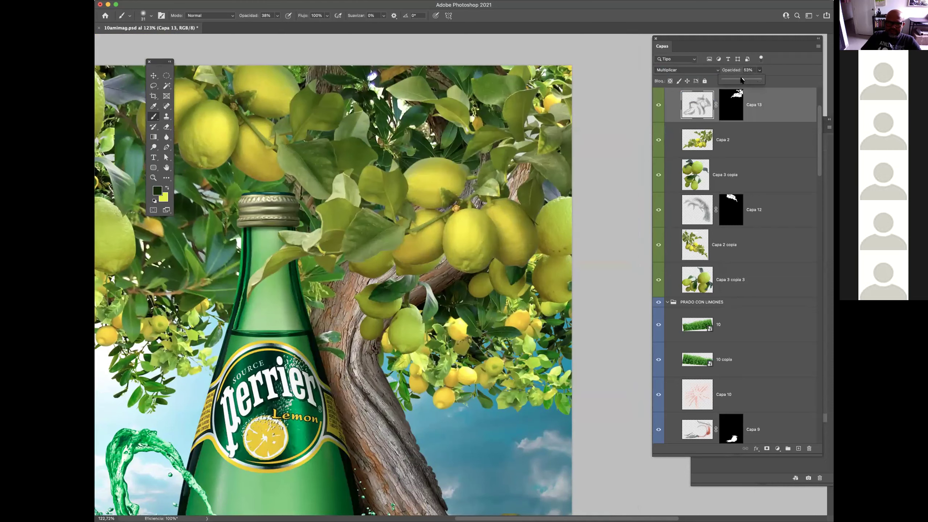
pyautogui.click(663, 106)
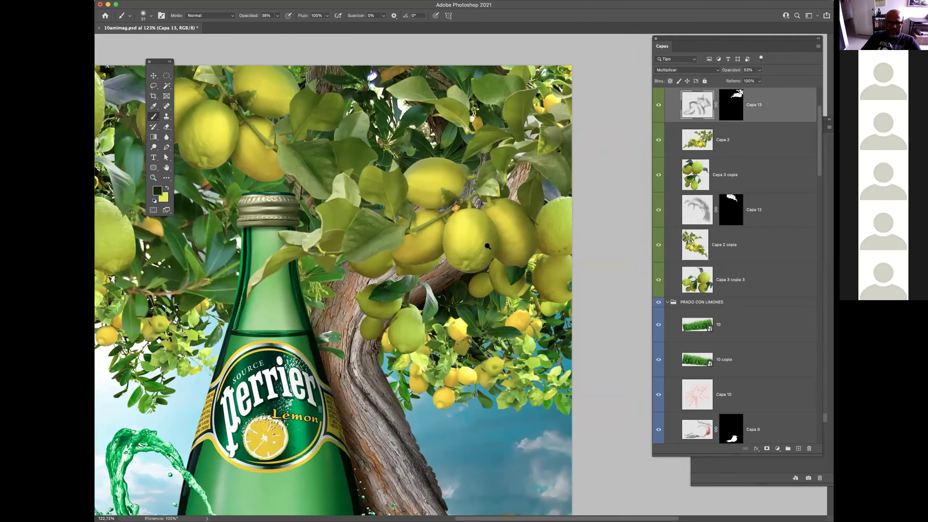
# - Compare the document before and after the shadow edits in History, keeping all edits
pyautogui.scroll(-4, 465, 299)
pyautogui.scroll(-3, 465, 300)
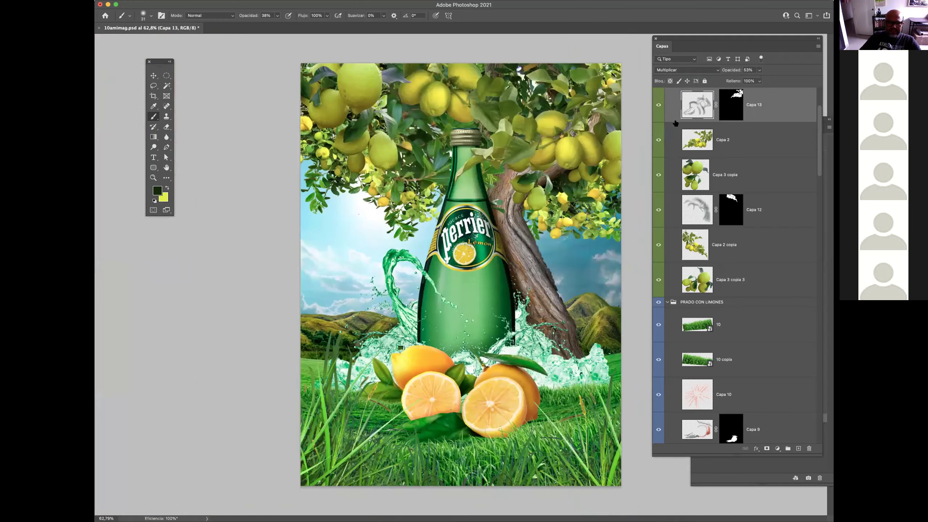
pyautogui.moveTo(738, 43); pyautogui.dragTo(688, 269)
pyautogui.click(759, 144)
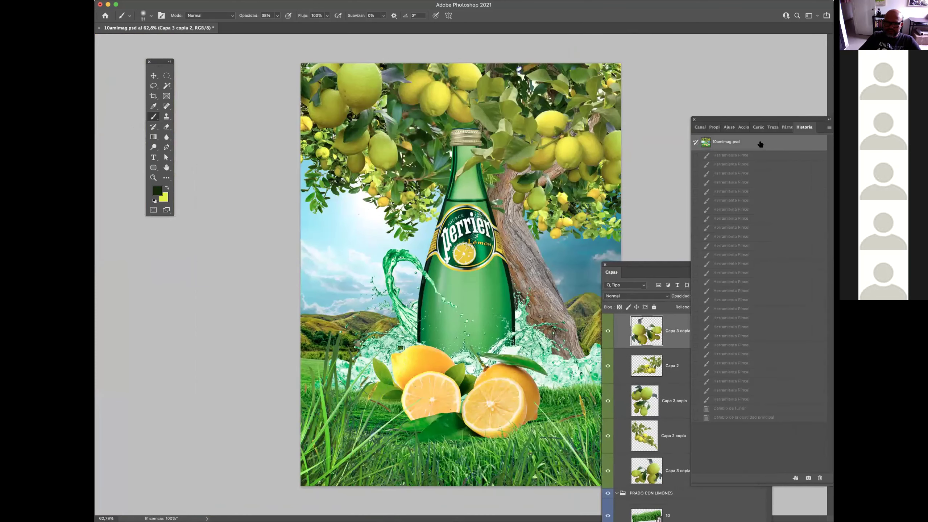
pyautogui.click(730, 417)
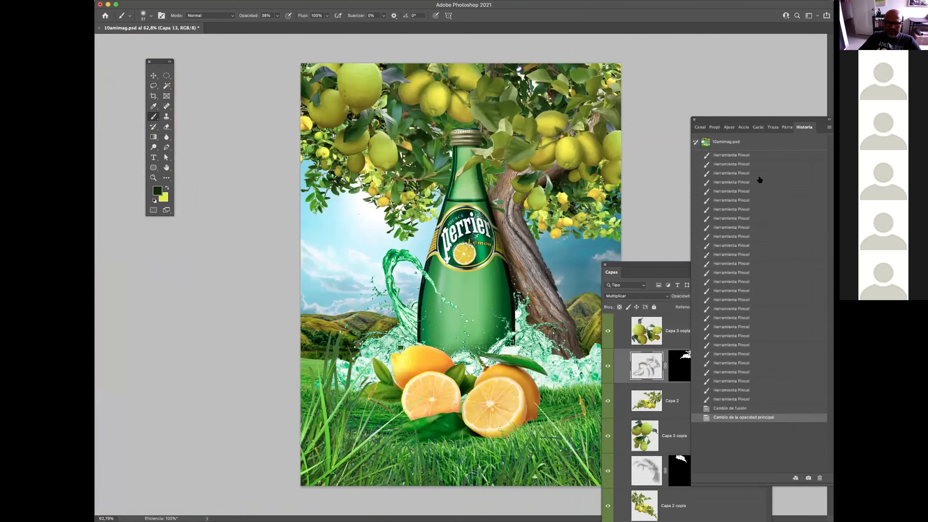
pyautogui.click(742, 146)
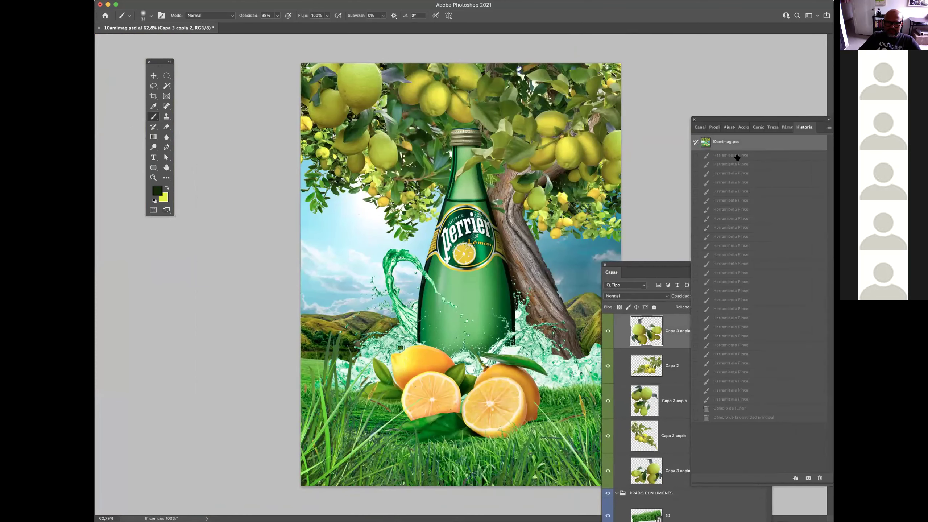
pyautogui.click(736, 417)
pyautogui.click(733, 143)
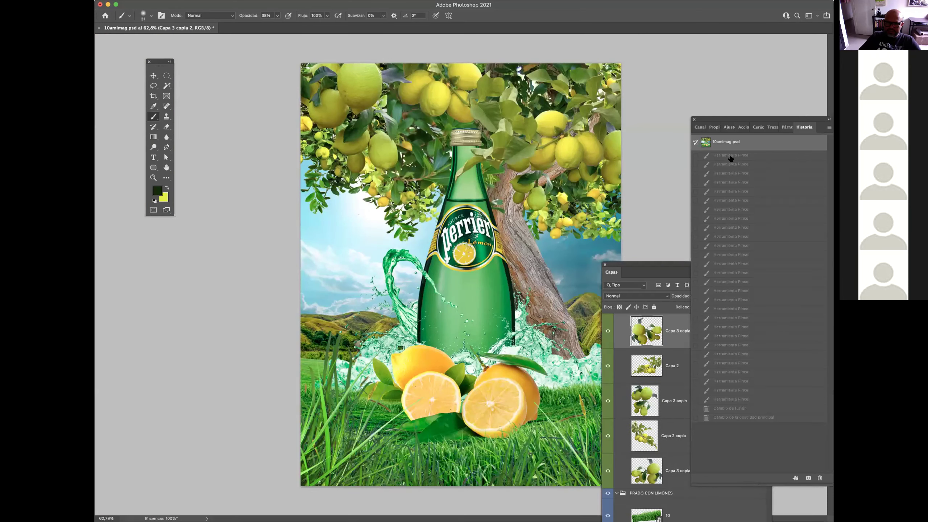
pyautogui.click(730, 417)
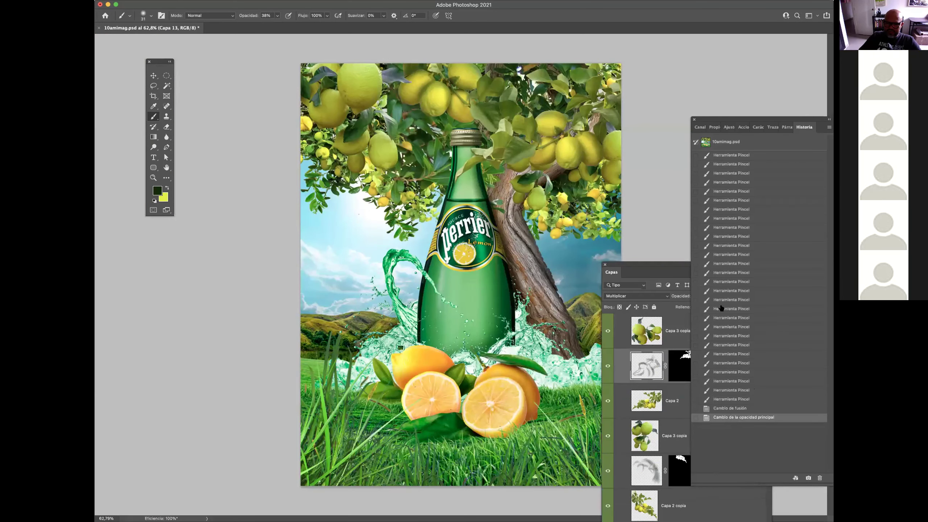
pyautogui.click(742, 142)
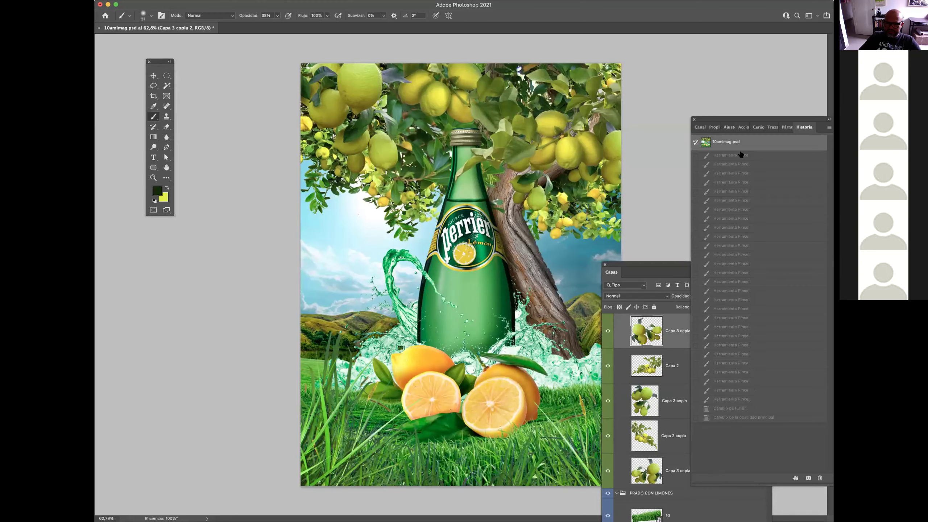
pyautogui.click(741, 419)
# - Preview the composite full screen without panels, zoomed in on the top
pyautogui.press('Tab')
pyautogui.press('f')
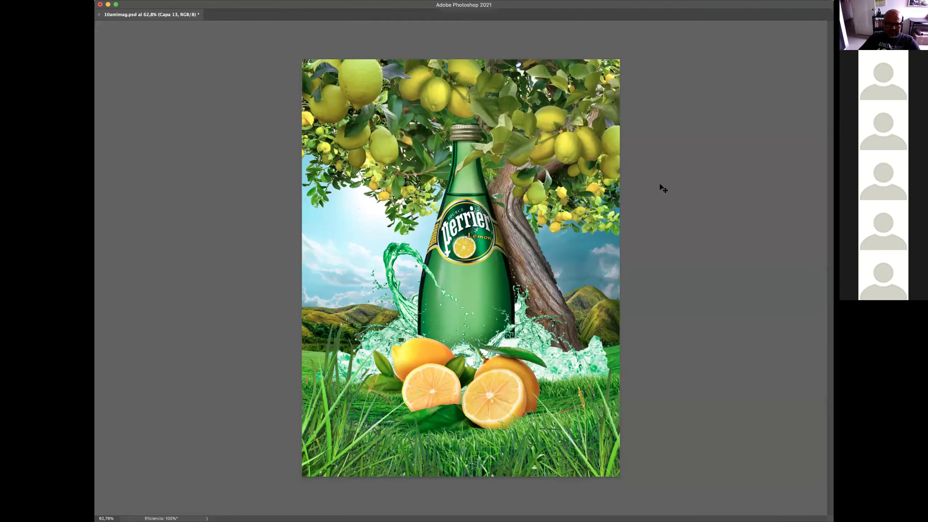
pyautogui.press('f')
pyautogui.hotkey('ctrl', '+')
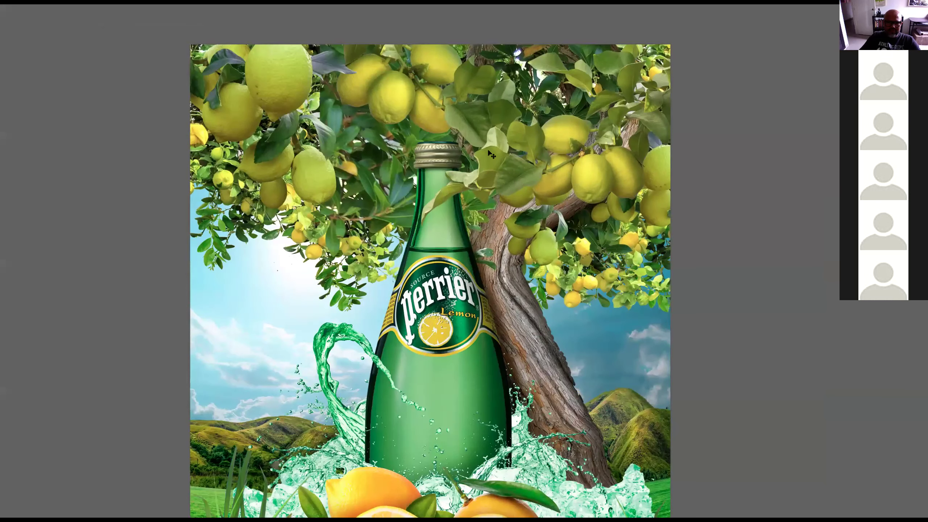
# - Add a new layer above Capa 3 masked to the lemon branch selection
pyautogui.press('Tab')
pyautogui.keyDown('ctrl'); pyautogui.click(256, 133); pyautogui.keyUp('ctrl')
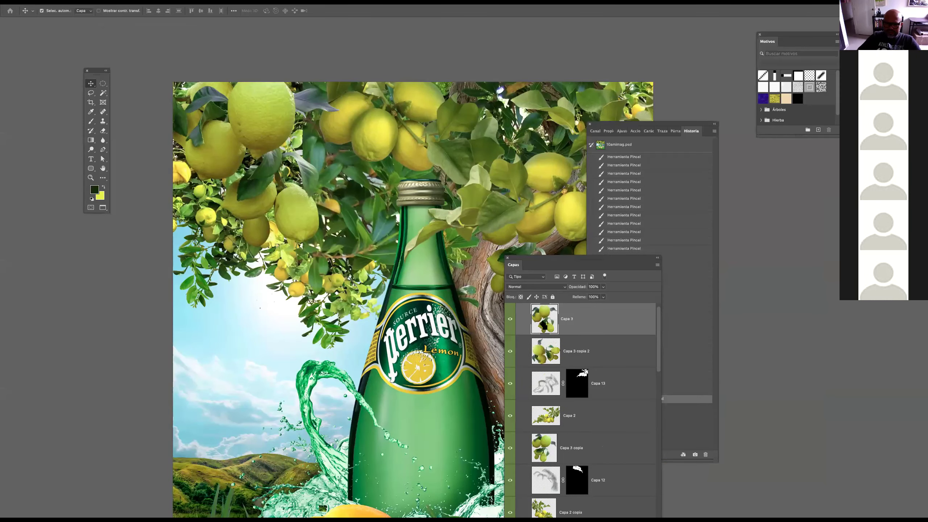
pyautogui.keyDown('ctrl'); pyautogui.click(541, 318); pyautogui.keyUp('ctrl')
pyautogui.moveTo(584, 258); pyautogui.dragTo(597, 96)
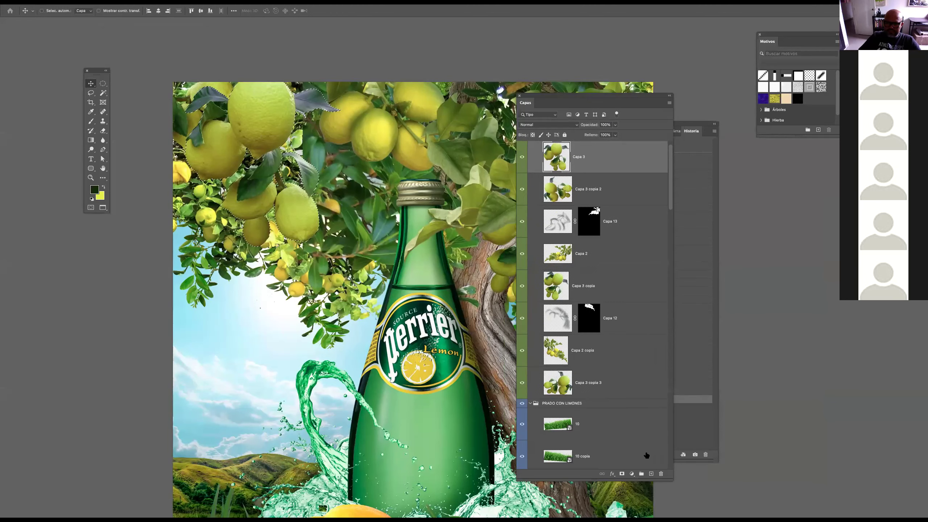
pyautogui.click(651, 473)
pyautogui.click(622, 473)
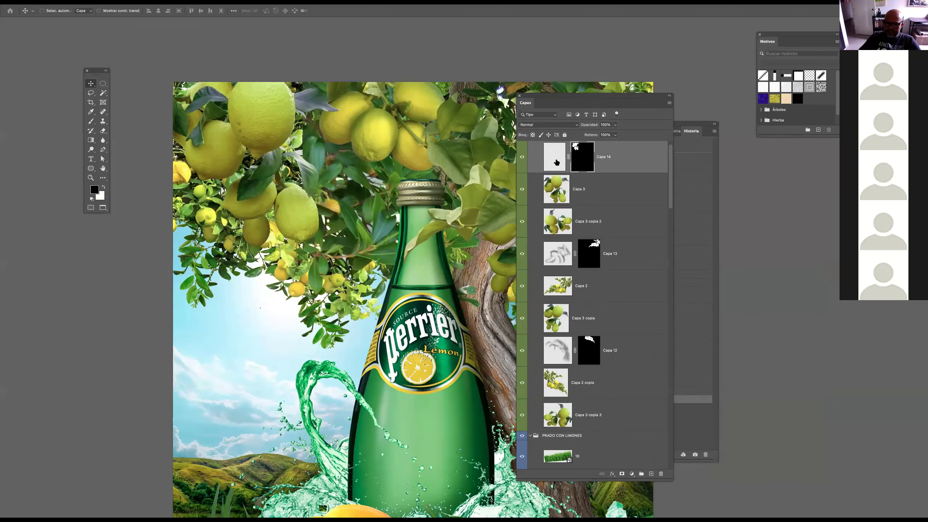
# - Sample a dark green from the leaves and paint shadow over the top lemons with a soft brush
pyautogui.click(92, 113)
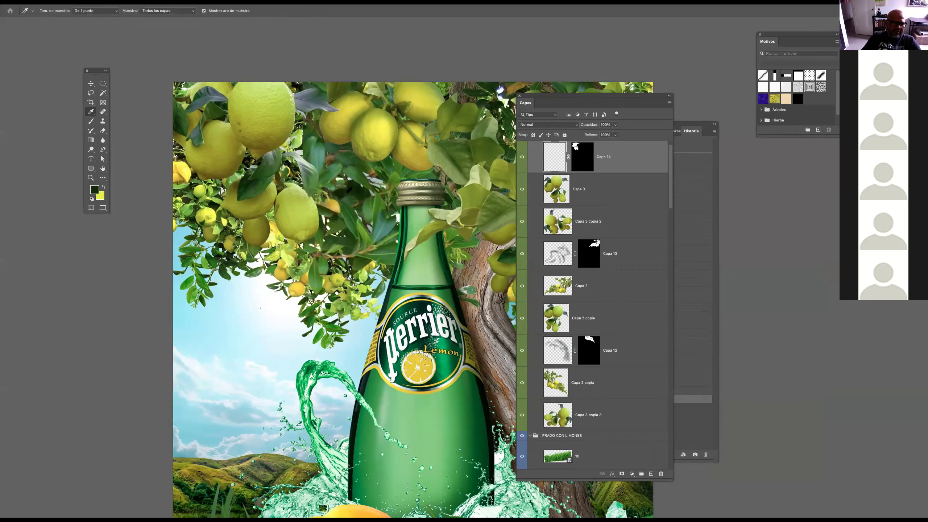
pyautogui.keyDown('alt'); pyautogui.click(334, 190); pyautogui.keyUp('alt')
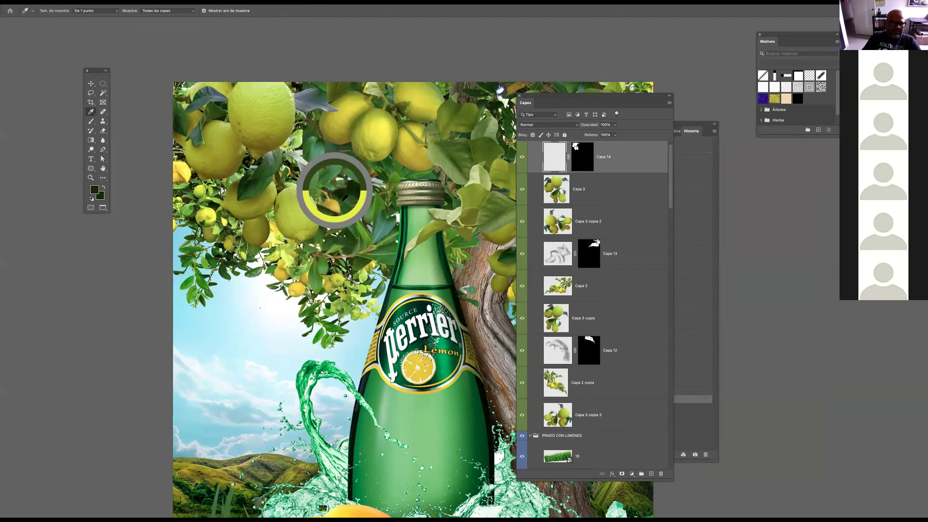
pyautogui.moveTo(345, 198); pyautogui.dragTo(458, 222)
pyautogui.press('b')
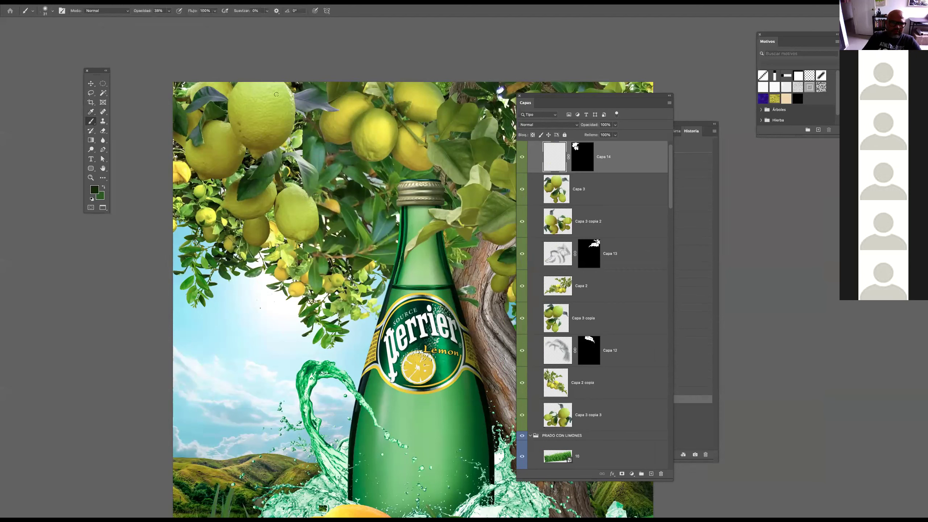
pyautogui.press(']')
pyautogui.press(']')
pyautogui.press(']')
pyautogui.press(']')
pyautogui.press(']')
pyautogui.press(']')
pyautogui.press(']')
pyautogui.moveTo(285, 99); pyautogui.dragTo(264, 75)
pyautogui.moveTo(215, 108)
pyautogui.mouseDown()
pyautogui.moveTo(237, 104)
pyautogui.moveTo(262, 70)
pyautogui.moveTo(236, 70)
pyautogui.moveTo(222, 87)
pyautogui.moveTo(230, 69)
pyautogui.moveTo(236, 142)
pyautogui.moveTo(246, 135)
pyautogui.moveTo(225, 125)
pyautogui.moveTo(179, 152)
pyautogui.moveTo(210, 123)
pyautogui.moveTo(262, 178)
pyautogui.moveTo(238, 182)
pyautogui.moveTo(324, 227)
pyautogui.moveTo(309, 157)
pyautogui.moveTo(331, 174)
pyautogui.moveTo(313, 163)
pyautogui.moveTo(319, 169)
pyautogui.moveTo(284, 163)
pyautogui.mouseUp()
pyautogui.moveTo(284, 89); pyautogui.dragTo(329, 103)
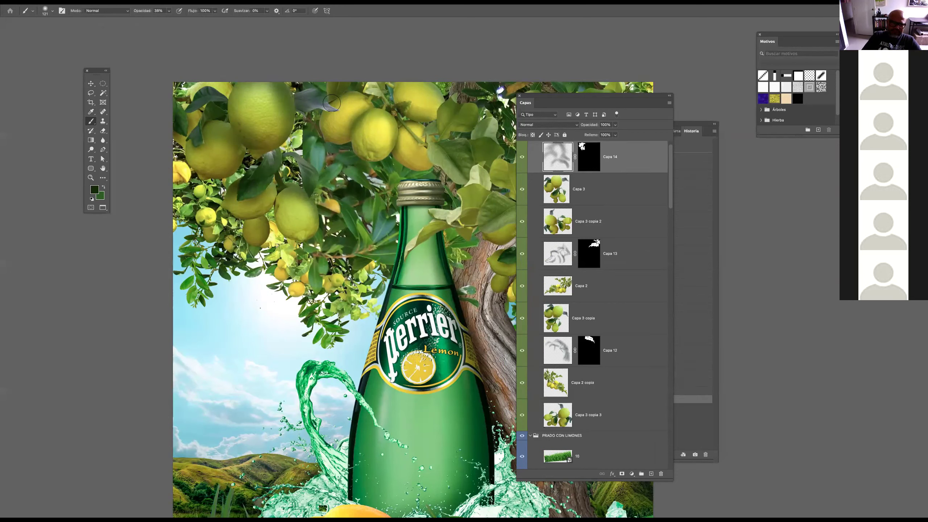
pyautogui.moveTo(250, 224); pyautogui.dragTo(249, 223)
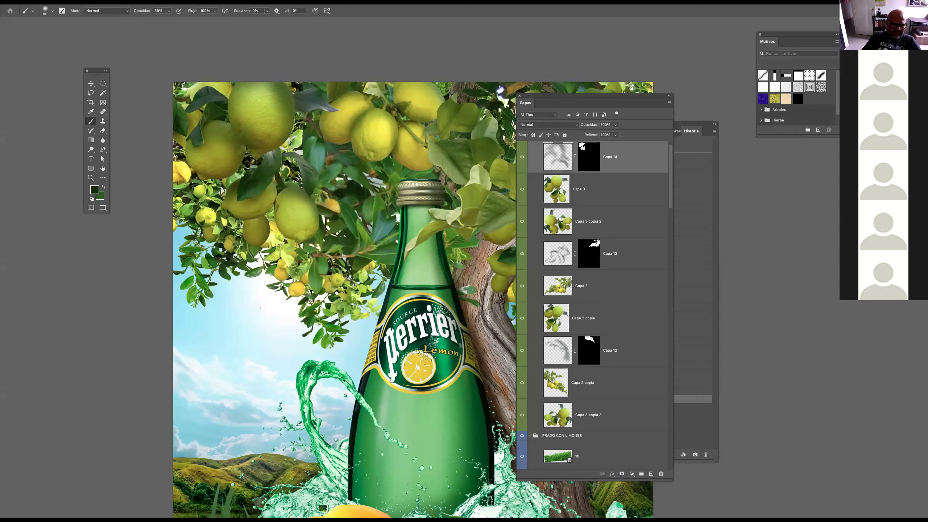
# - Set Capa 14 to Multiplicar and preview the whole composite full screen
pyautogui.click(566, 124)
pyautogui.click(536, 149)
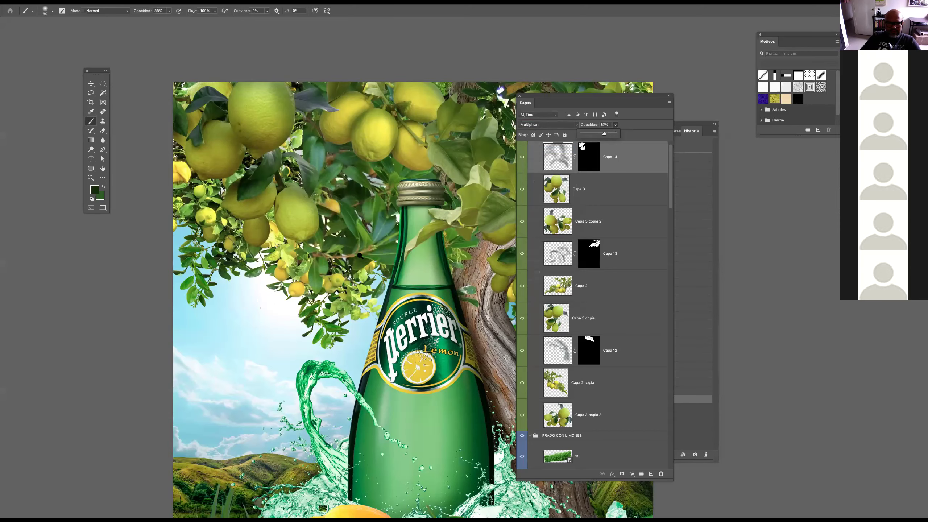
pyautogui.hotkey('ctrl', '-')
pyautogui.press('Tab')
pyautogui.hotkey('ctrl', '0')
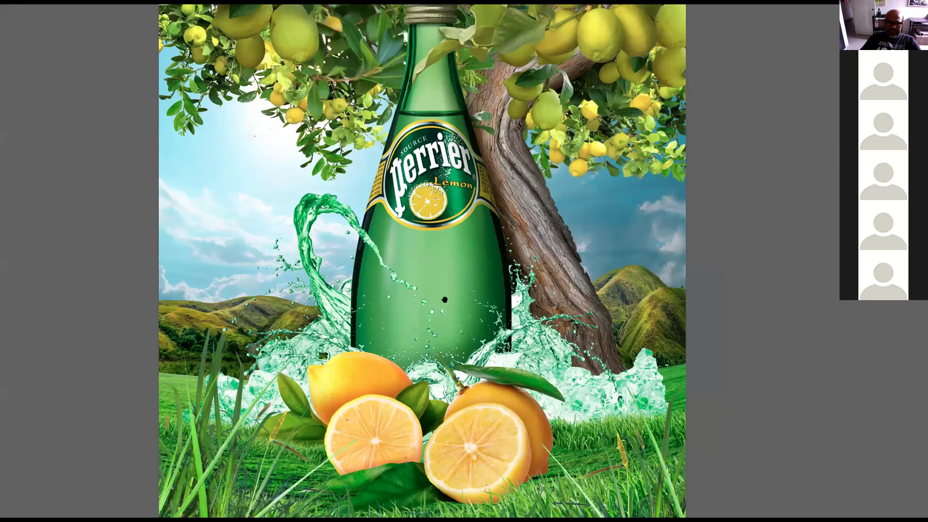
pyautogui.moveTo(445, 300); pyautogui.dragTo(355, 252)
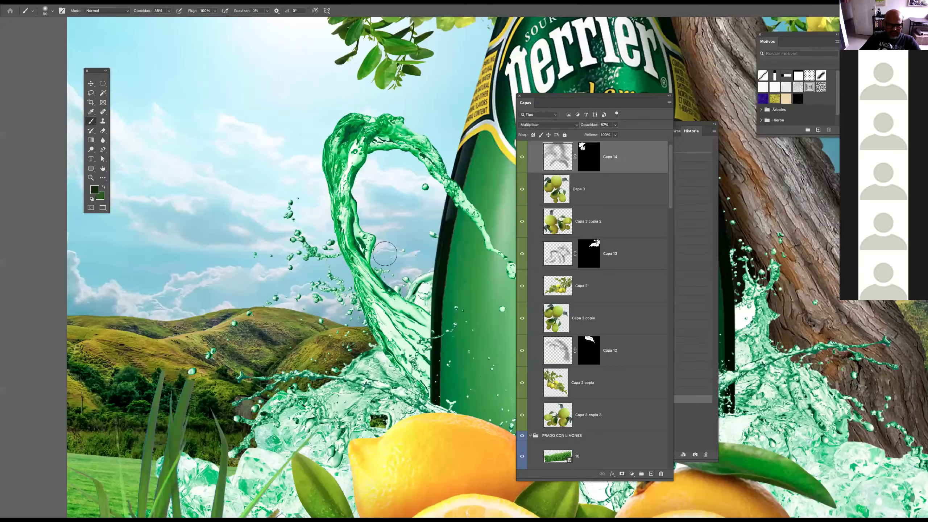
# - Add a new Capa 15 layer masked to the 23 copia splash selection
pyautogui.scroll(-2, 548, 321)
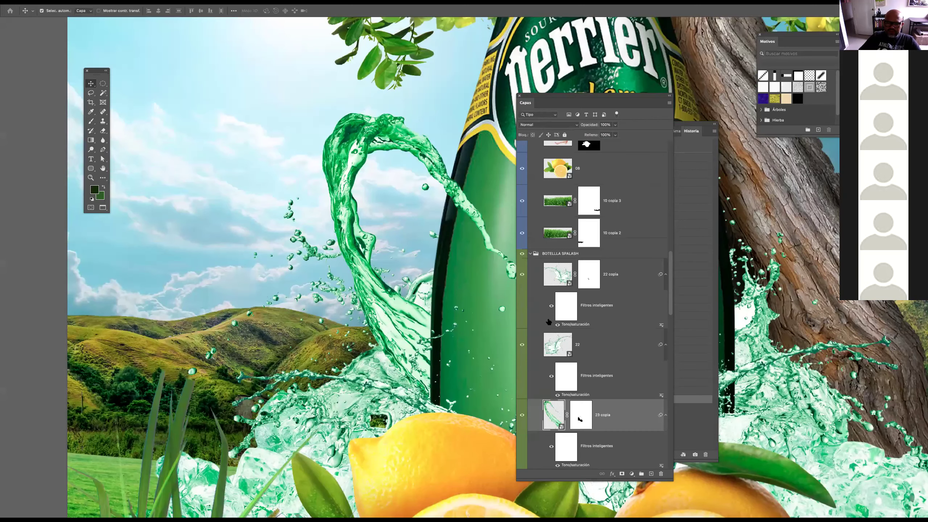
pyautogui.keyDown('ctrl'); pyautogui.click(559, 413); pyautogui.keyUp('ctrl')
pyautogui.click(650, 473)
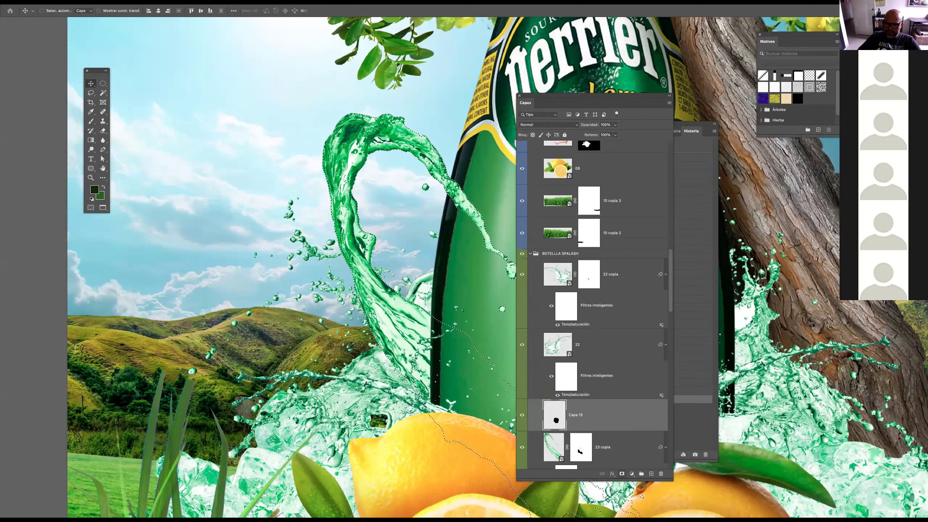
pyautogui.click(622, 473)
pyautogui.press('b')
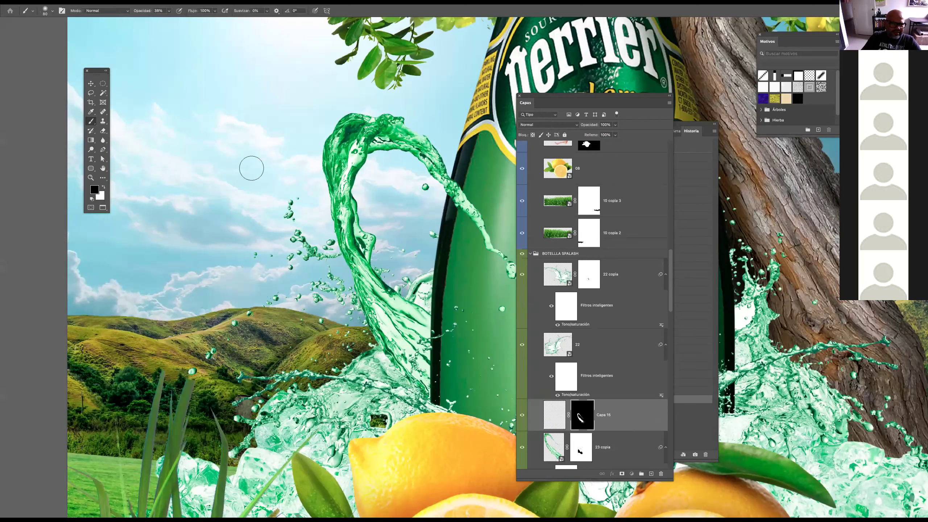
pyautogui.press('x')
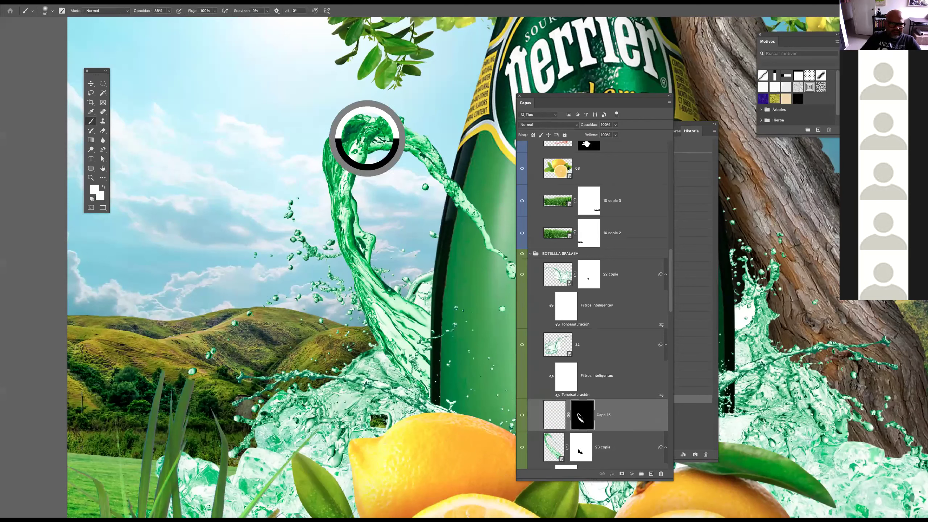
# - Sample dark green and paint shadow on the splash near the bottle with 34 px and 14 px brushes
pyautogui.click(551, 411)
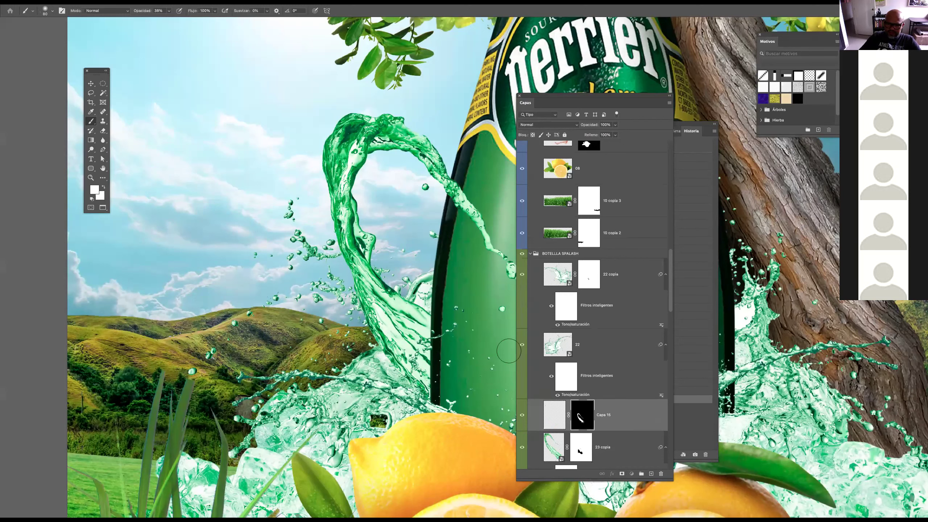
pyautogui.keyDown('alt'); pyautogui.click(380, 130); pyautogui.keyUp('alt')
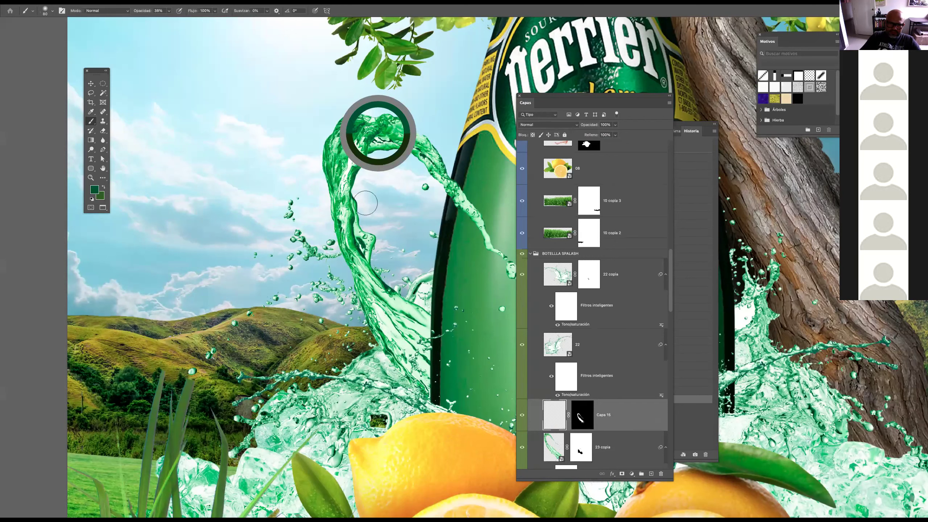
pyautogui.moveTo(366, 167)
pyautogui.mouseDown()
pyautogui.moveTo(374, 249)
pyautogui.moveTo(423, 318)
pyautogui.moveTo(410, 295)
pyautogui.moveTo(379, 311)
pyautogui.mouseUp()
pyautogui.moveTo(379, 311); pyautogui.dragTo(420, 358)
pyautogui.moveTo(447, 162); pyautogui.dragTo(439, 160)
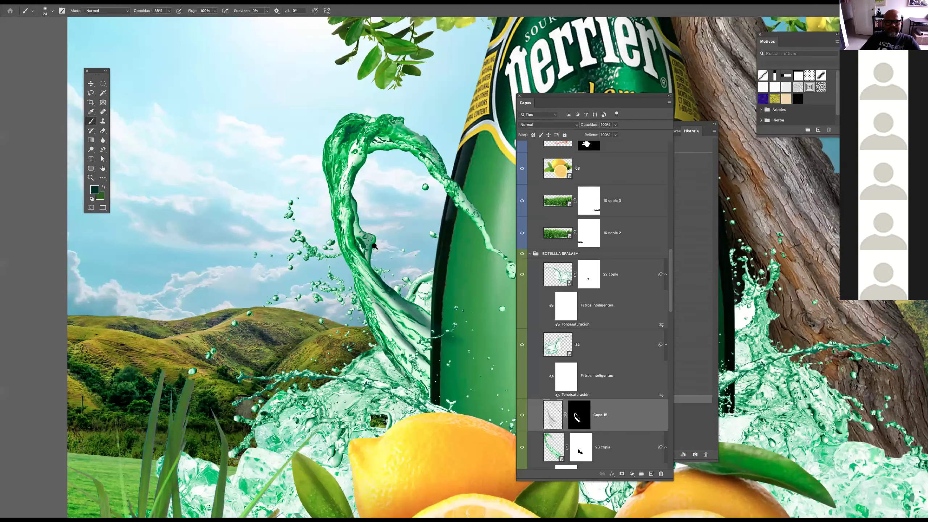
pyautogui.hotkey('ctrl', '0')
pyautogui.hotkey('ctrl', '1')
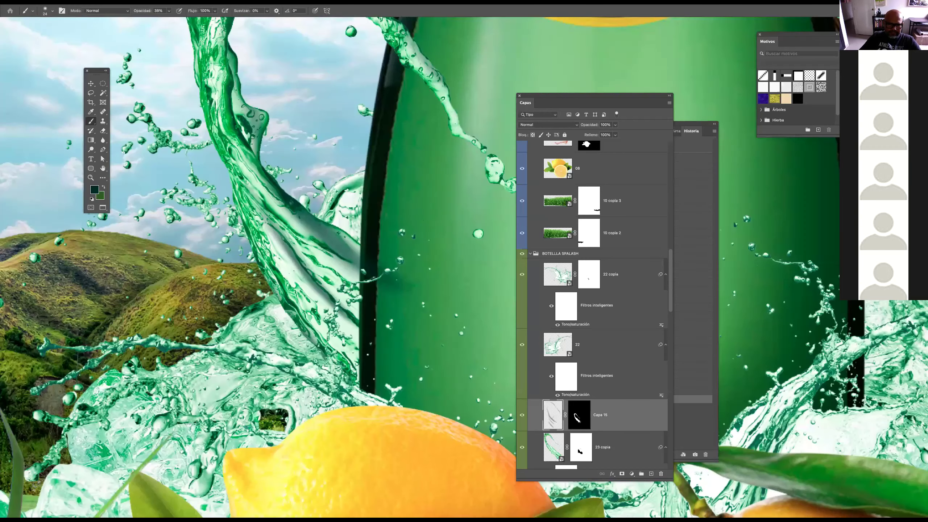
pyautogui.press('e')
pyautogui.moveTo(411, 260)
pyautogui.mouseDown()
pyautogui.moveTo(397, 265)
pyautogui.moveTo(395, 293)
pyautogui.mouseUp()
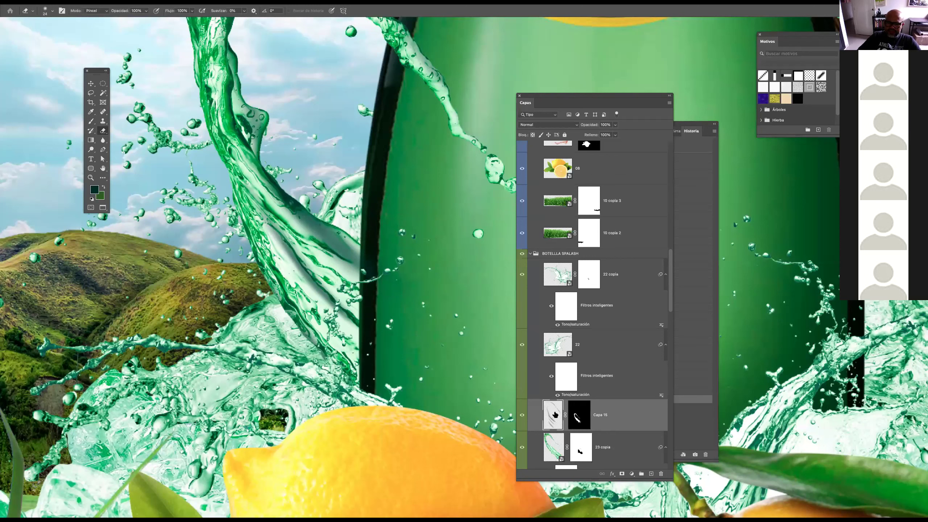
# - Blend the splash shadow as Multiplicar at 62% opacity and preview the composite
pyautogui.click(563, 123)
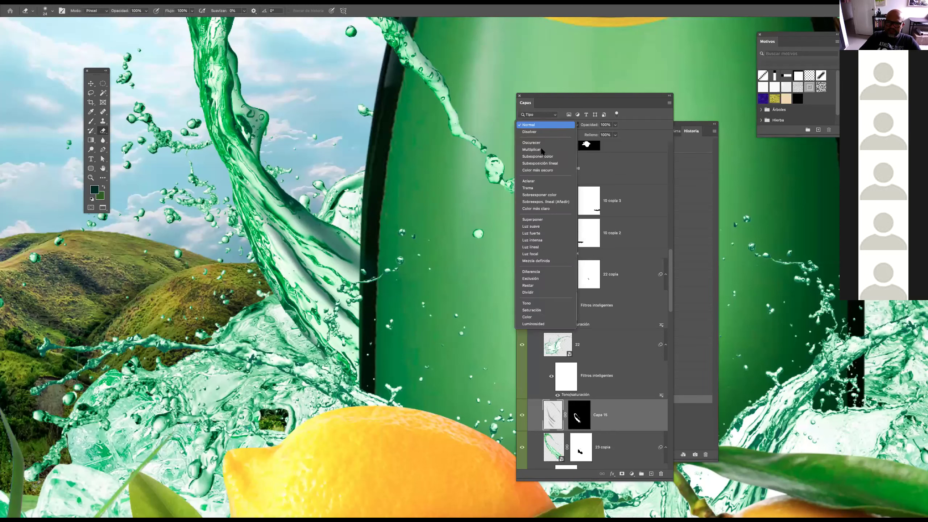
pyautogui.press('Down')
pyautogui.press('Down')
pyautogui.press('Down')
pyautogui.press('Return')
pyautogui.moveTo(615, 125); pyautogui.dragTo(602, 133)
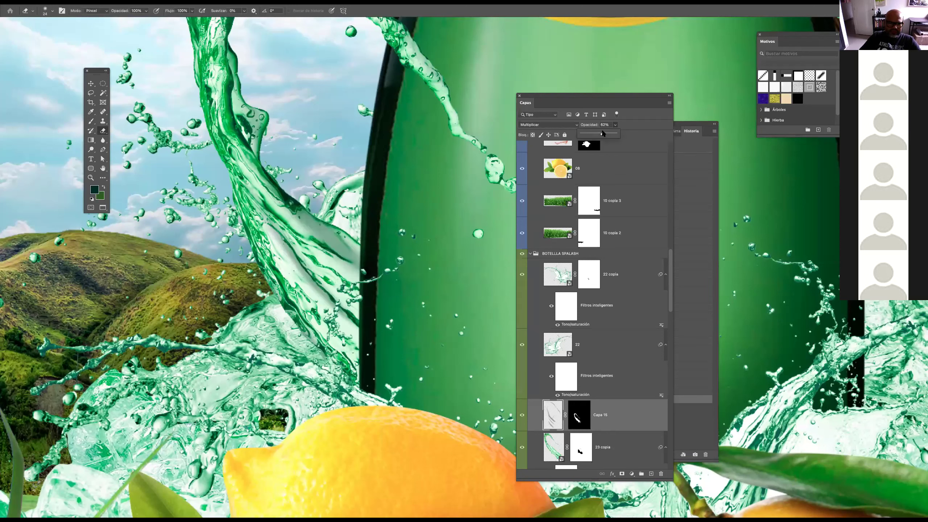
pyautogui.hotkey('ctrl', '0')
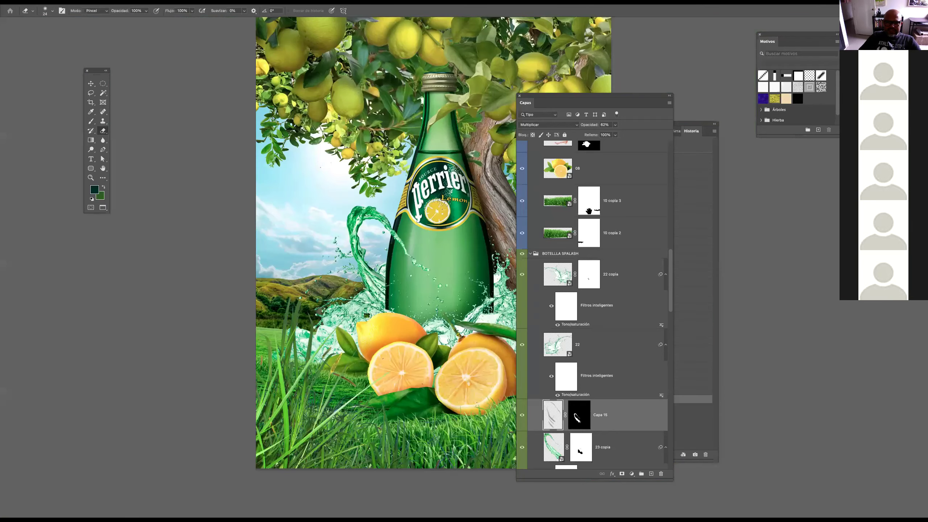
pyautogui.press('Tab')
# - Load the Capa 5 copia ice splash outline as a selection
pyautogui.scroll(2, 460, 335)
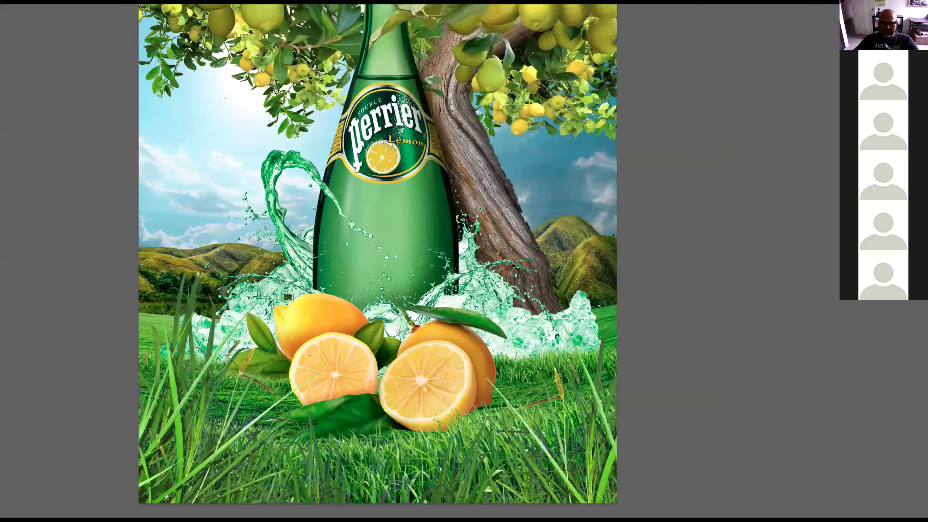
pyautogui.press('Tab')
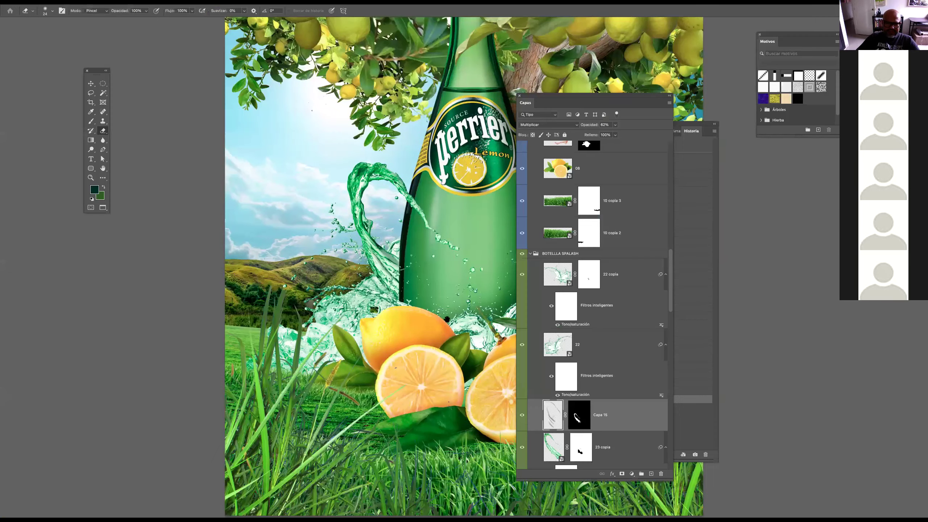
pyautogui.moveTo(504, 364); pyautogui.dragTo(413, 318)
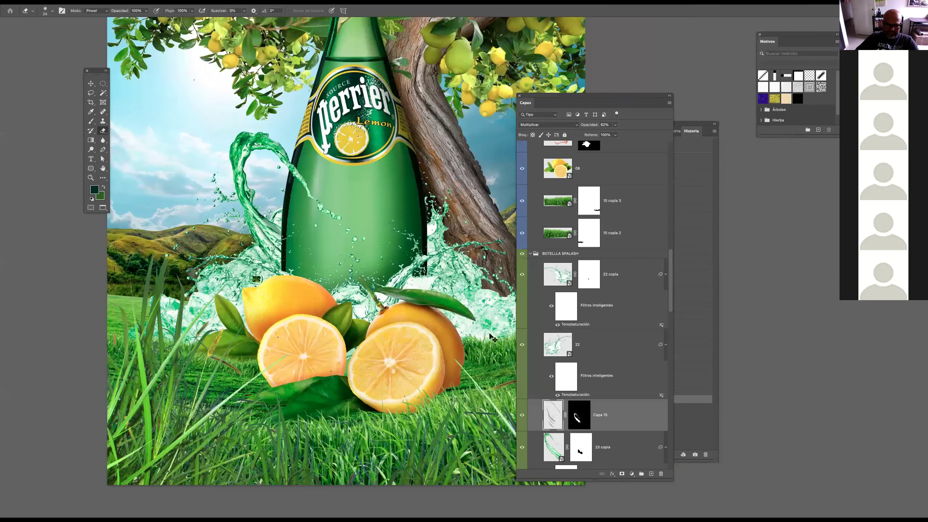
pyautogui.hscroll(3, 478, 309)
pyautogui.press('v')
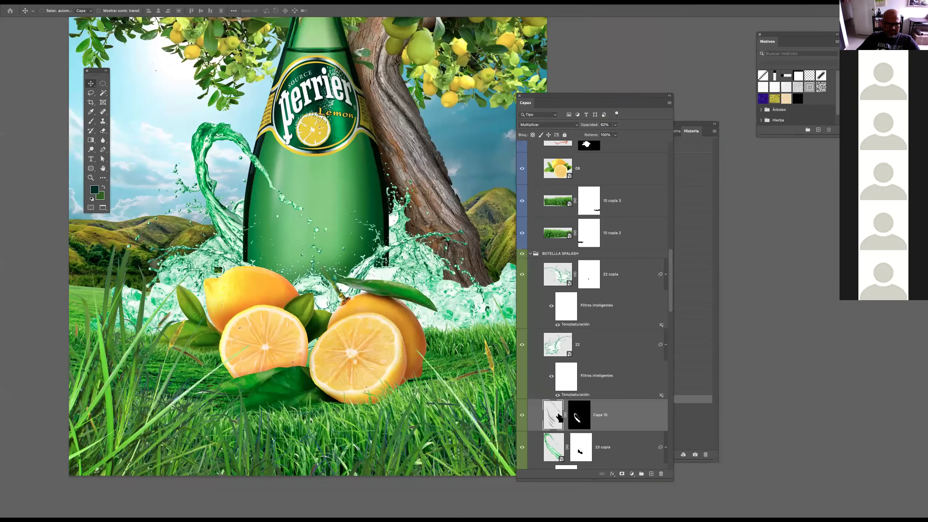
pyautogui.keyDown('ctrl'); pyautogui.click(559, 418); pyautogui.keyUp('ctrl')
# - Add a masked Capa 16 layer and paint a dark shadow on the grass beside the splash
pyautogui.click(652, 474)
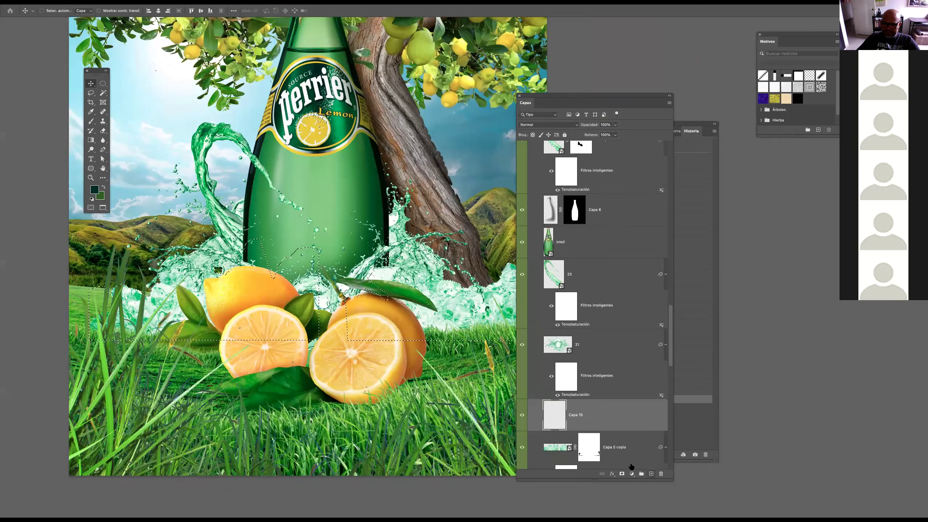
pyautogui.click(622, 473)
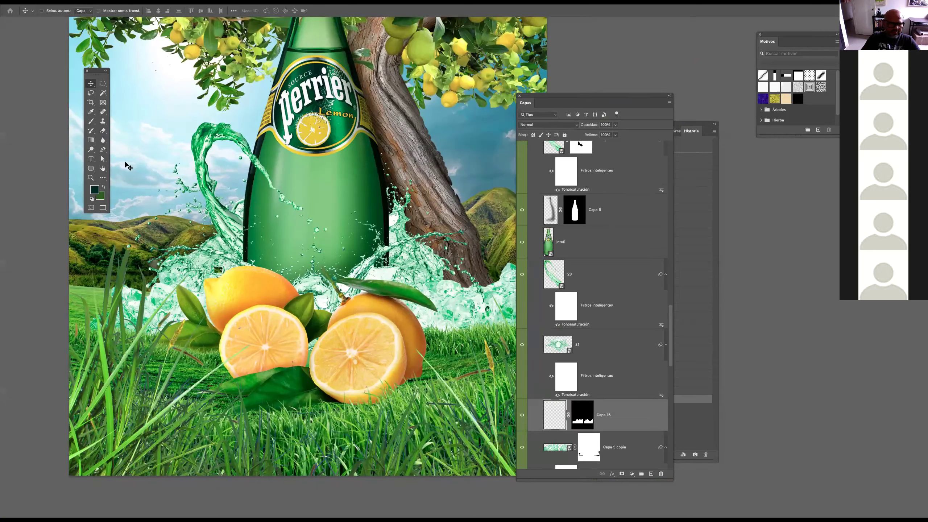
pyautogui.click(91, 122)
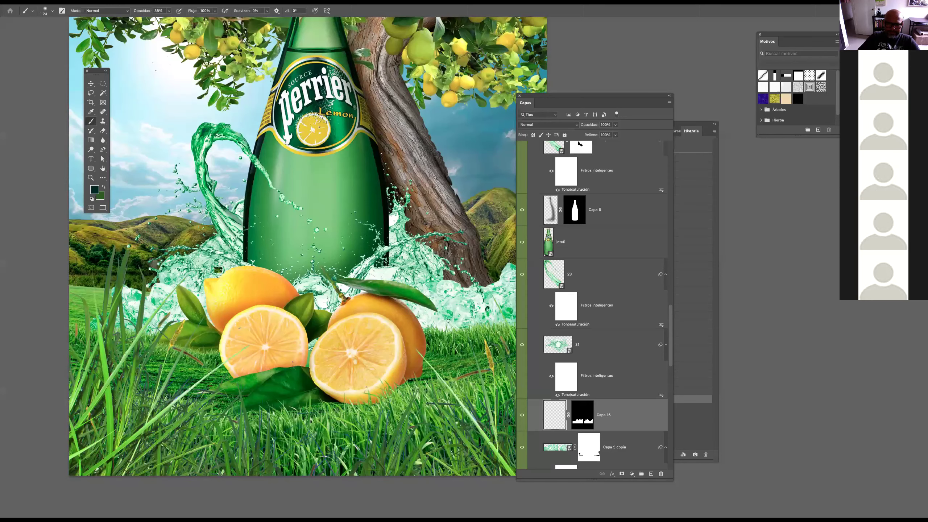
pyautogui.press('Tab')
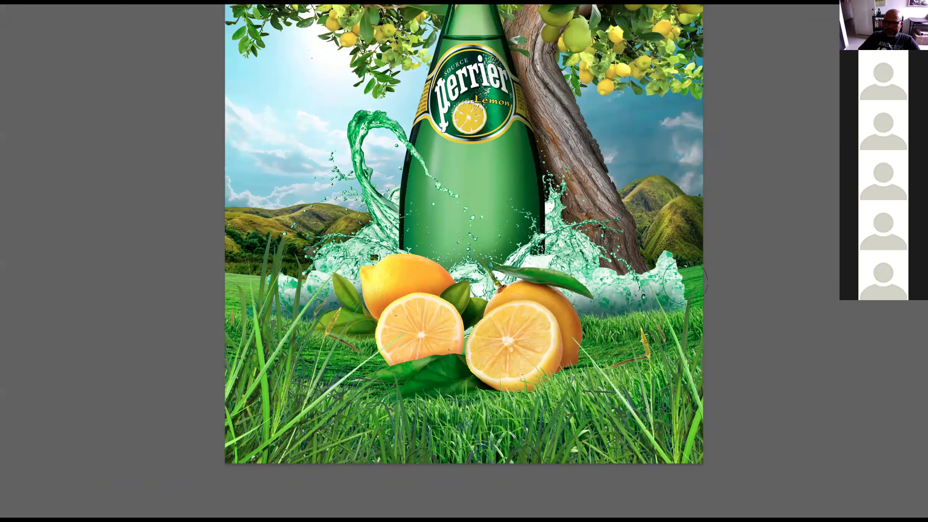
pyautogui.moveTo(687, 263); pyautogui.dragTo(676, 293)
pyautogui.click(676, 293)
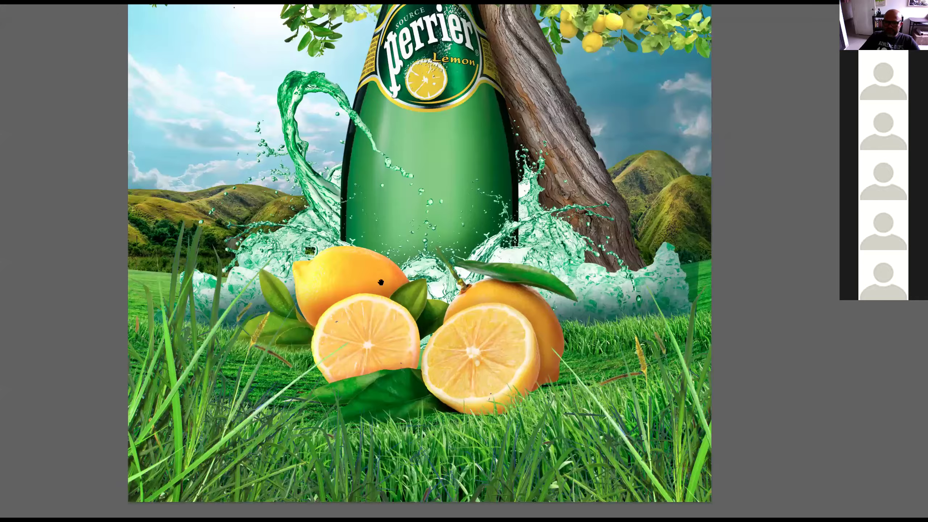
pyautogui.click(373, 275)
# - Check the shadow stroke by toggling the selection outline and undoing then redoing it
pyautogui.press('Tab')
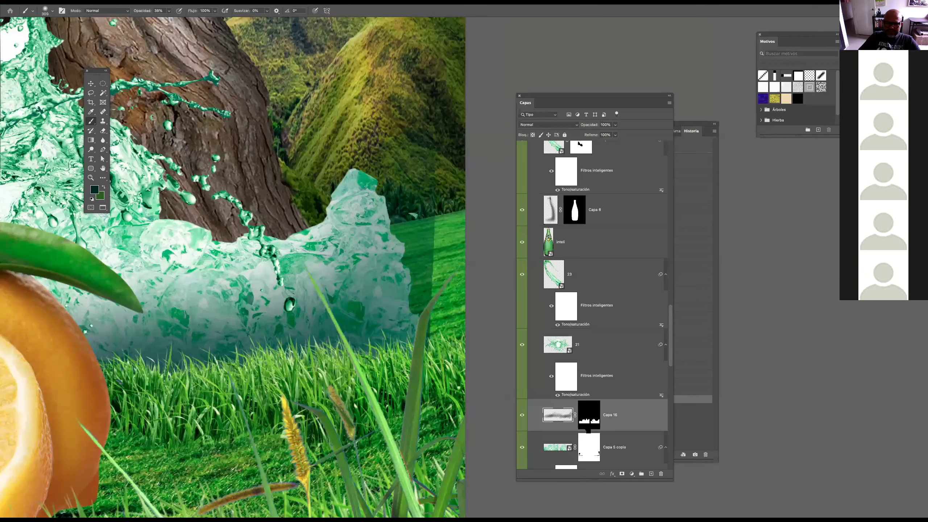
pyautogui.scroll(-1, 232, 266)
pyautogui.hotkey('ctrl', 'shift', 'd')
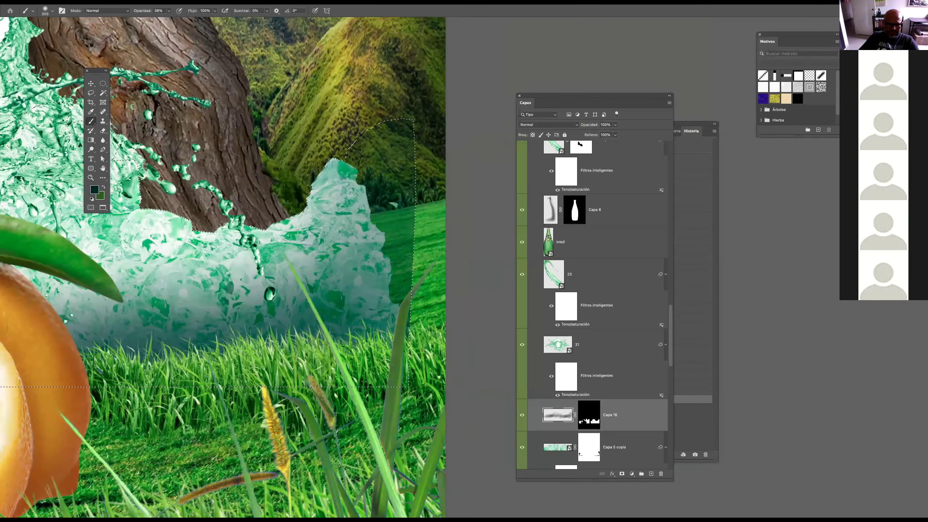
pyautogui.hotkey('ctrl', 'd')
pyautogui.hotkey('ctrl', 'shift', 'd')
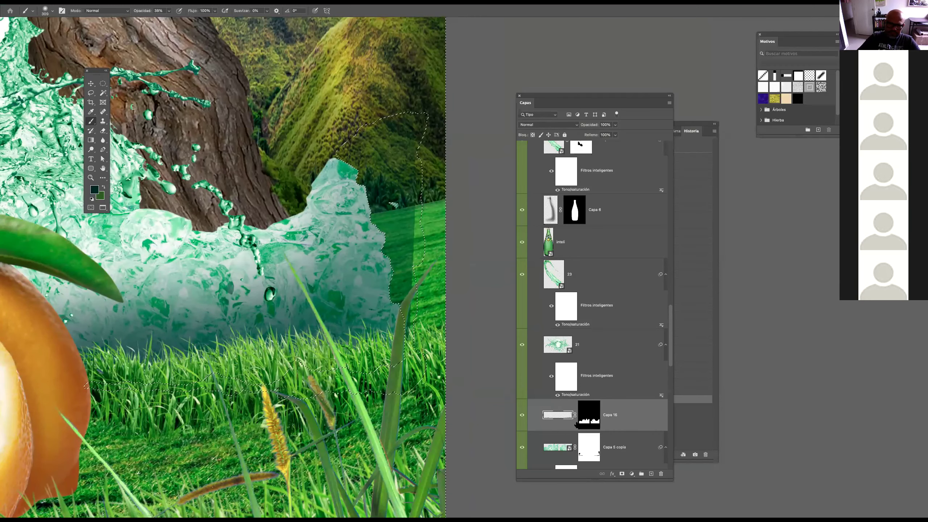
pyautogui.hotkey('ctrl', 'z')
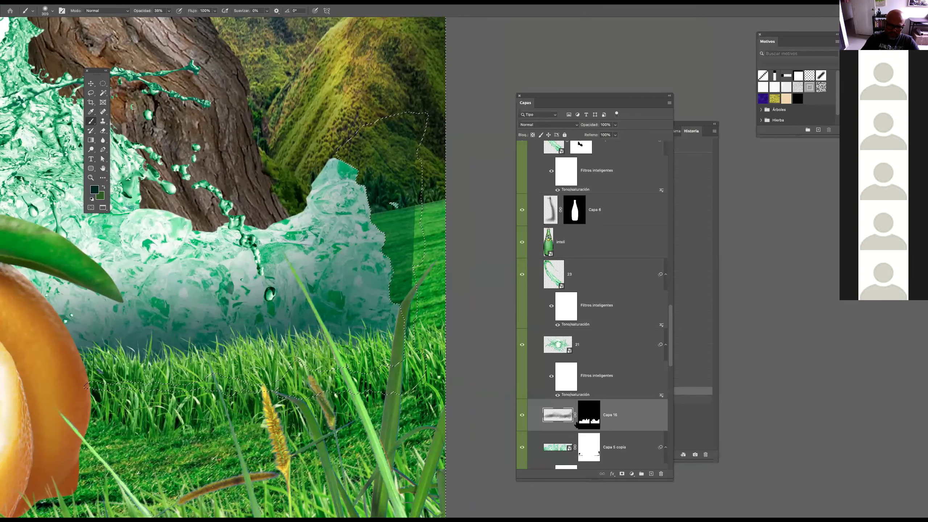
pyautogui.hotkey('ctrl', 'shift', 'z')
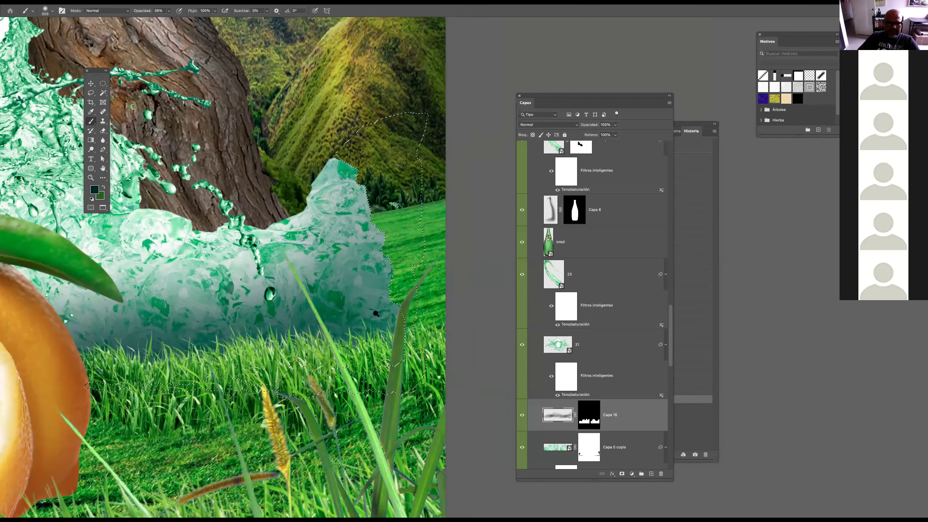
pyautogui.hotkey('ctrl', '0')
# - Blend Capa 16 as Multiplicar at 68% opacity
pyautogui.click(560, 125)
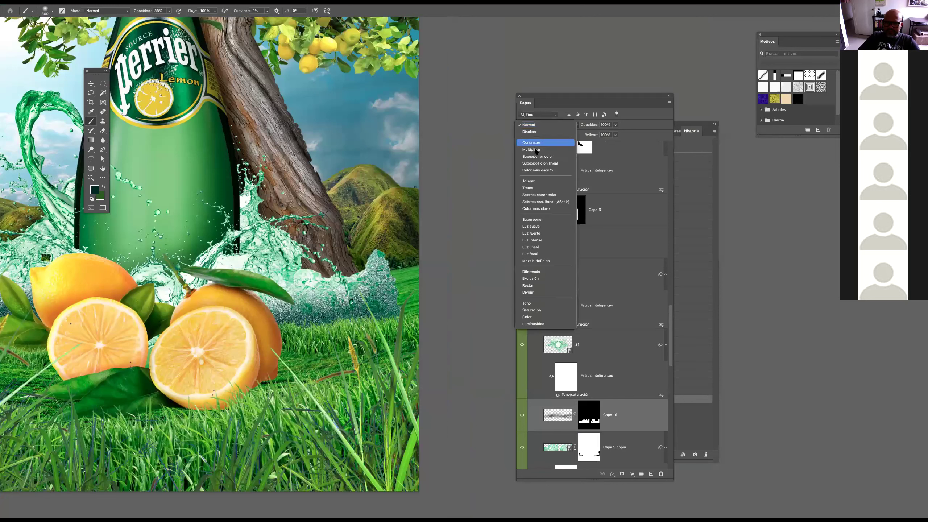
pyautogui.click(535, 158)
pyautogui.moveTo(604, 135); pyautogui.dragTo(606, 135)
pyautogui.press('v')
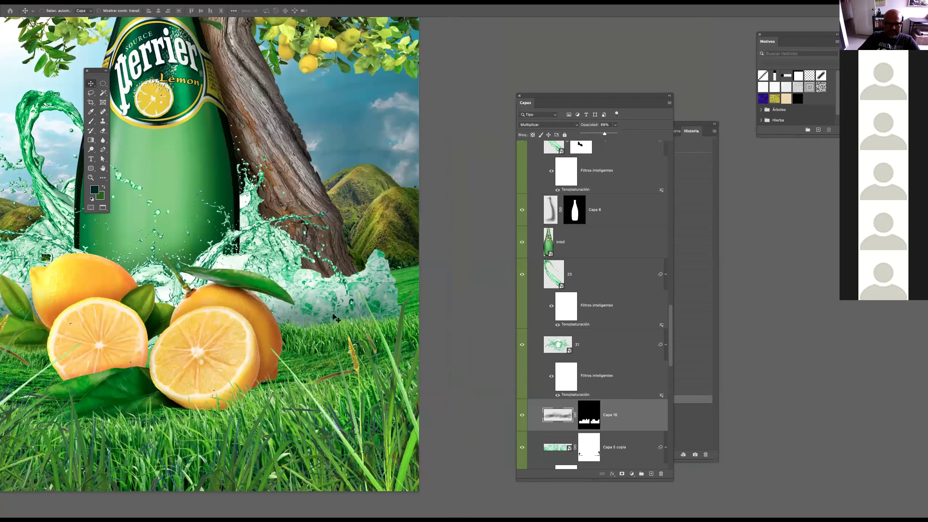
pyautogui.scroll(-2, 334, 313)
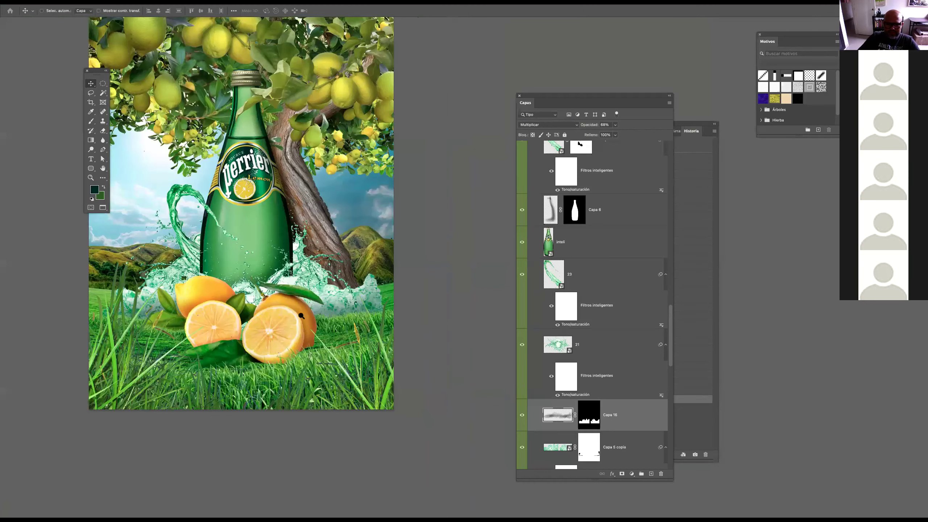
pyautogui.press('Tab')
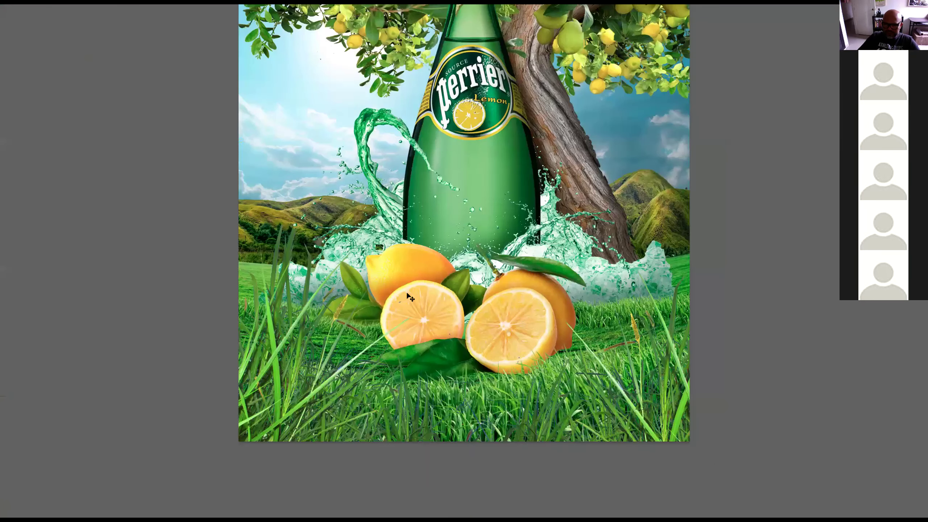
pyautogui.scroll(-1, 406, 311)
pyautogui.press('Tab')
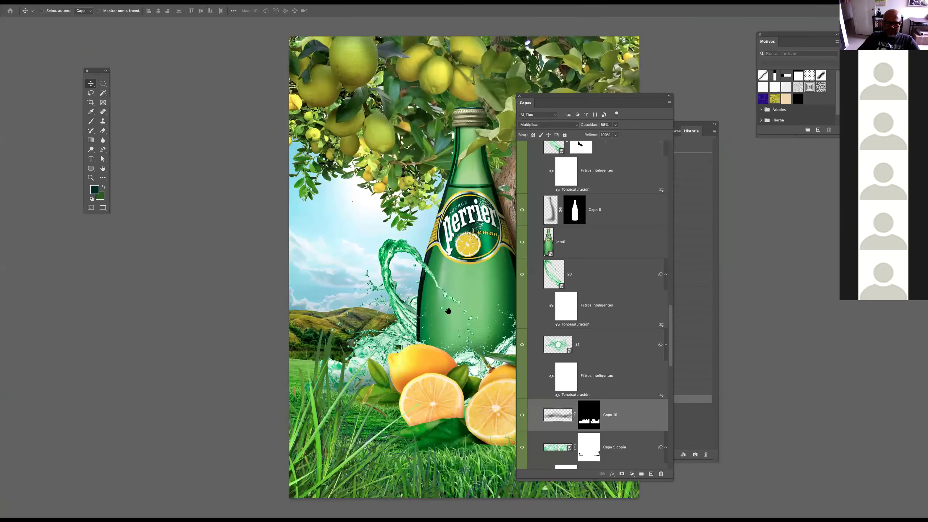
pyautogui.hscroll(5, 592, 84)
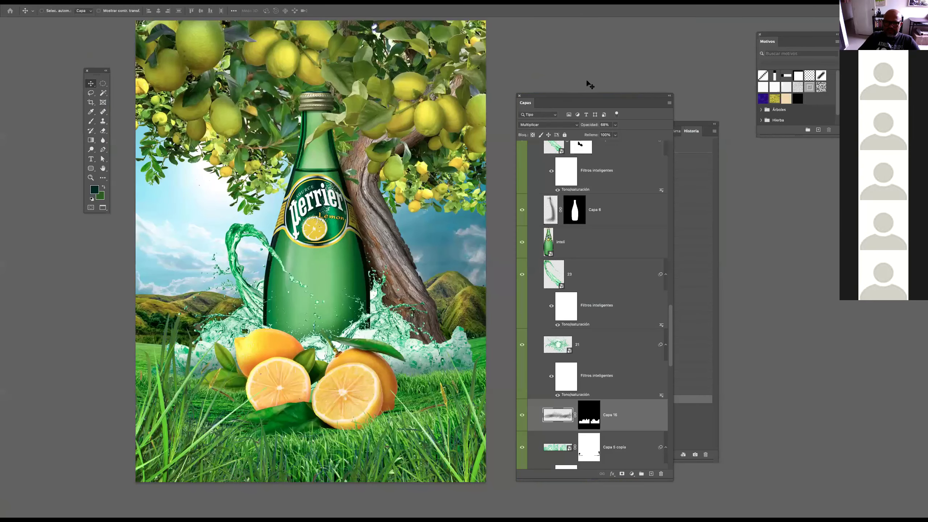
pyautogui.moveTo(605, 95); pyautogui.dragTo(622, 59)
pyautogui.moveTo(687, 313); pyautogui.dragTo(680, 283)
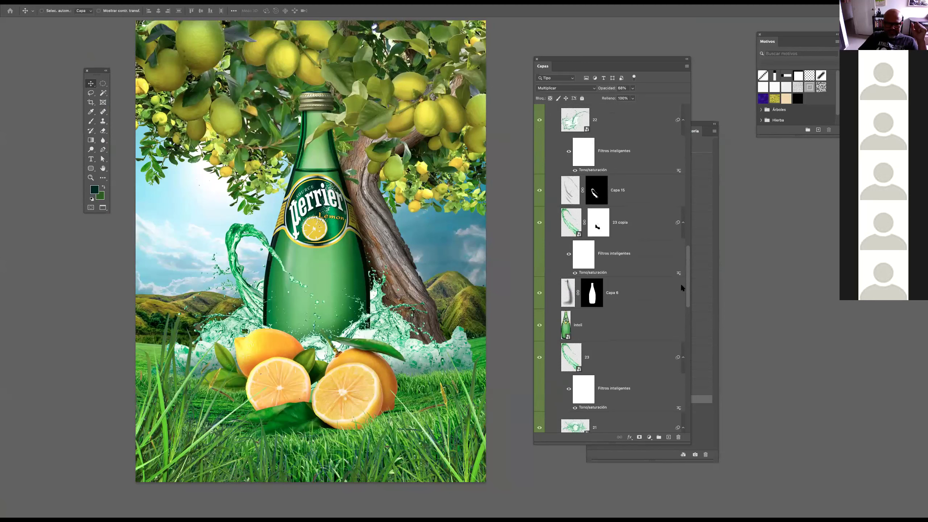
pyautogui.scroll(-3, 681, 296)
pyautogui.scroll(-12, 683, 331)
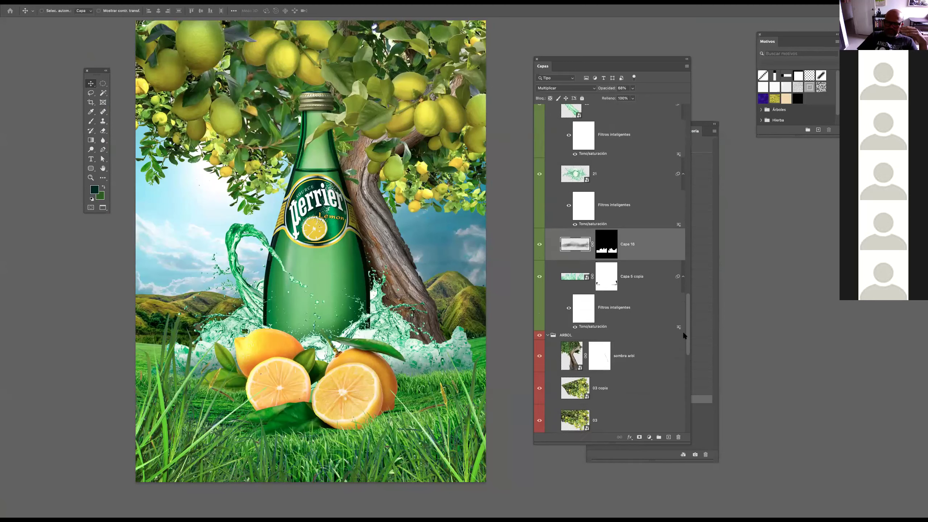
pyautogui.moveTo(687, 315); pyautogui.dragTo(687, 380)
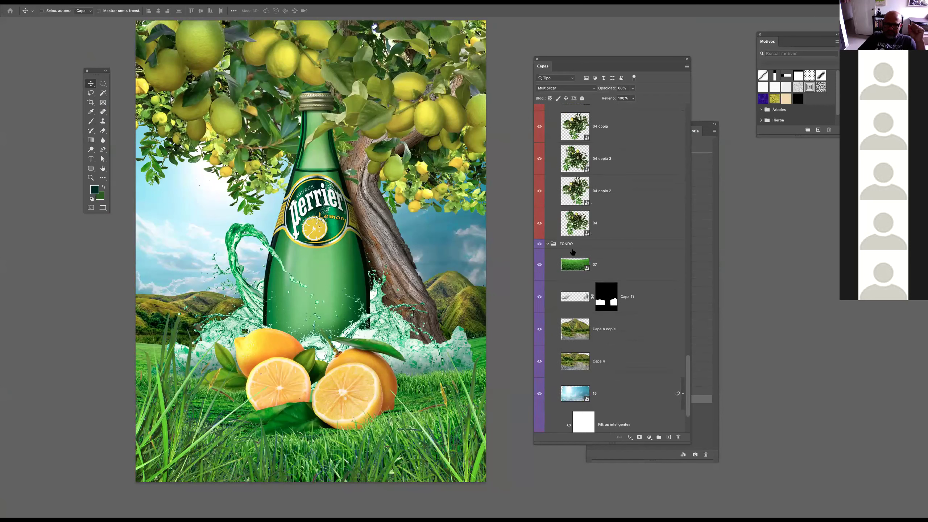
pyautogui.click(540, 268)
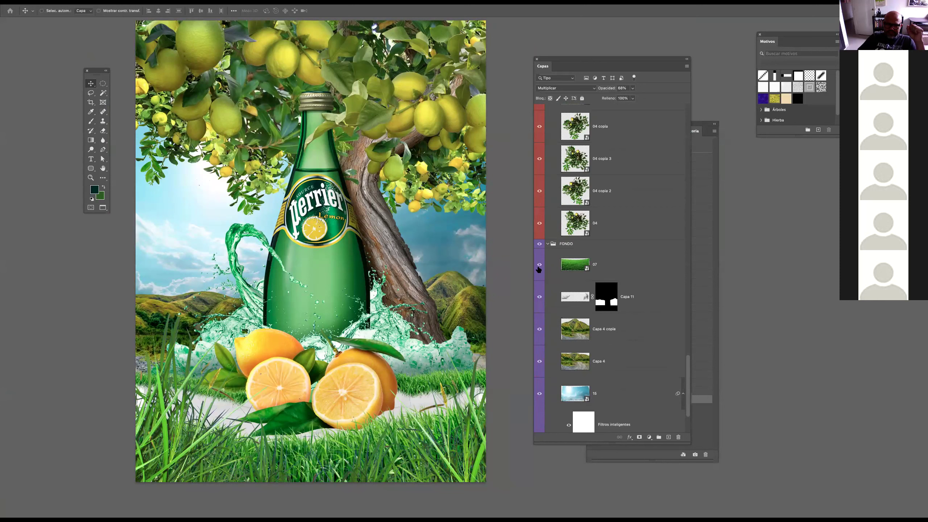
pyautogui.click(539, 268)
pyautogui.click(540, 267)
pyautogui.click(609, 264)
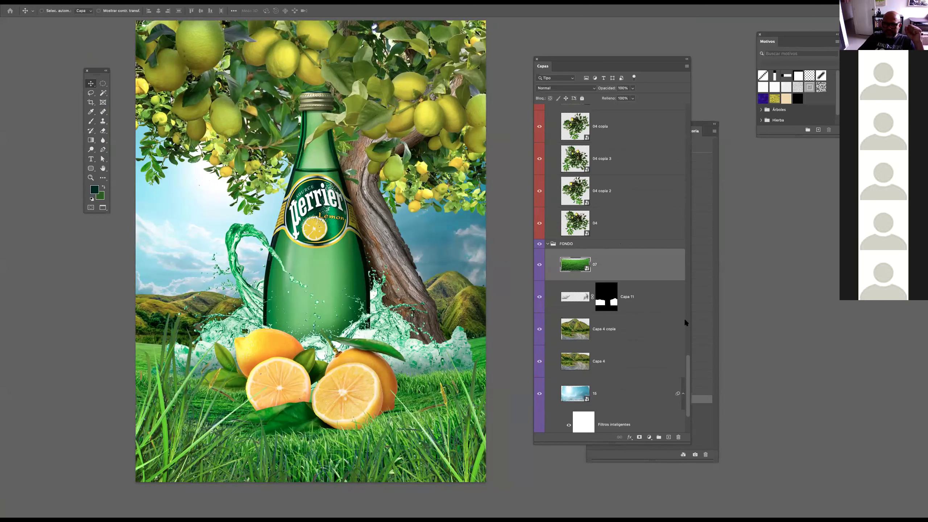
pyautogui.moveTo(688, 369); pyautogui.dragTo(690, 205)
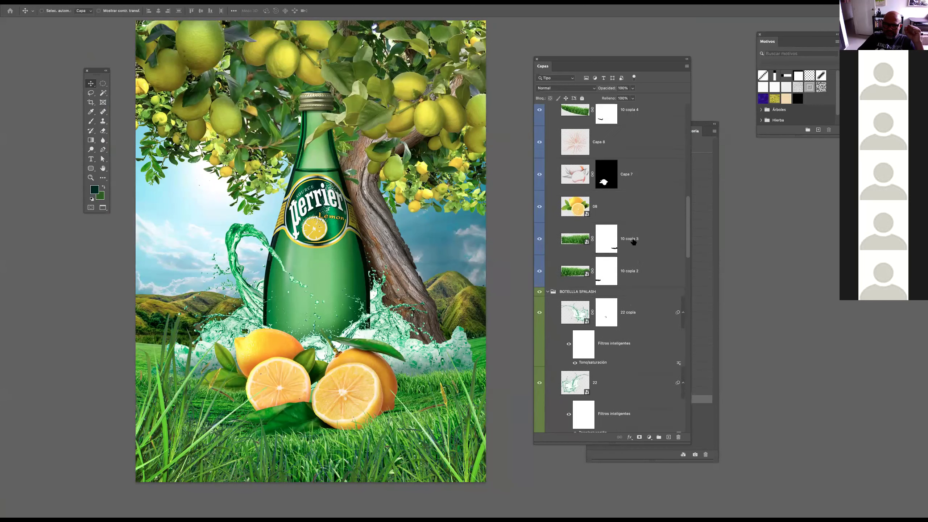
# - Add a new layer above 10 copia 3 named 'sombra proyectada'
pyautogui.click(613, 249)
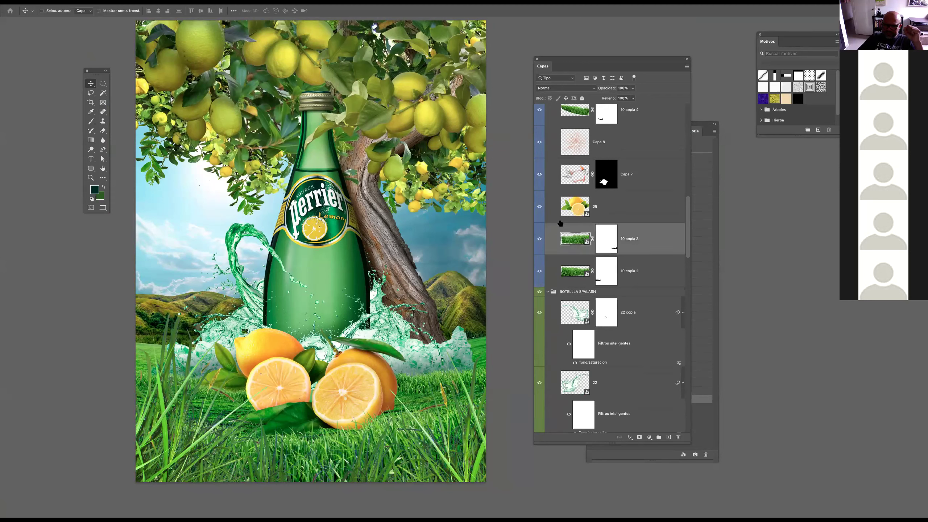
pyautogui.click(669, 437)
pyautogui.doubleClick(594, 240)
pyautogui.write('sombra pr')
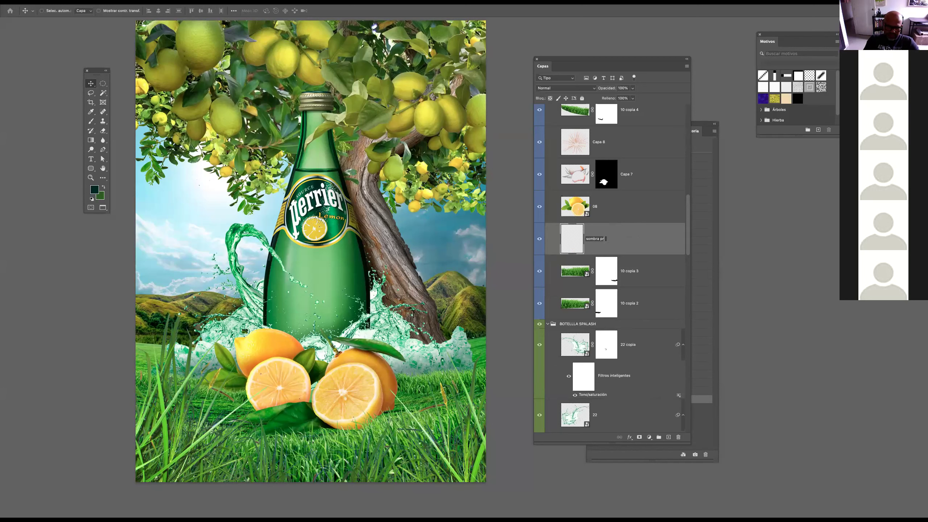
pyautogui.write('ada')
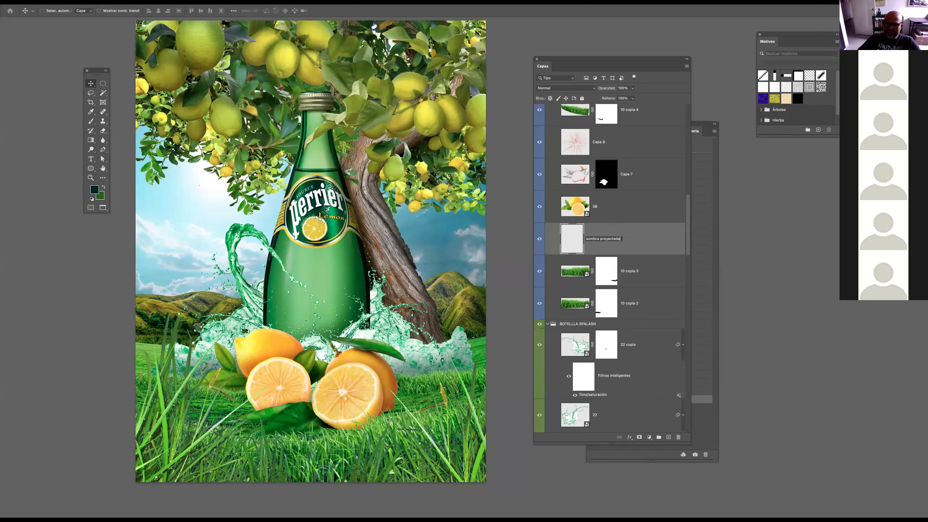
pyautogui.press('Return')
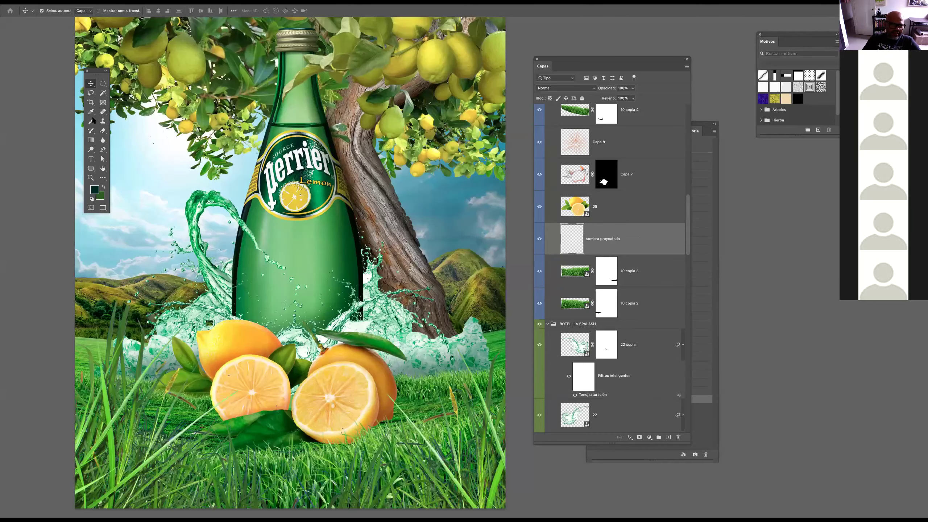
# - Sample a dark green foreground colour and set up a soft brush of about 225 px
pyautogui.press('super+plus')
pyautogui.press('i')
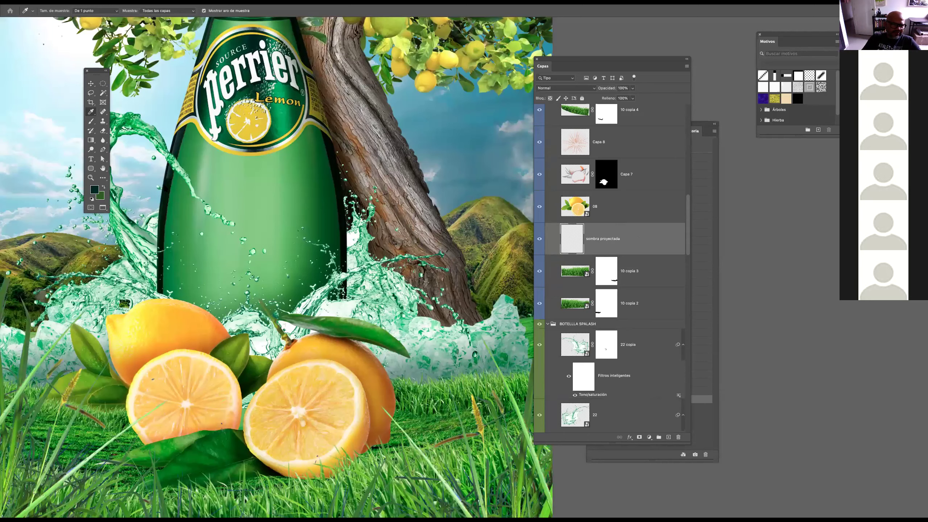
pyautogui.click(94, 189)
pyautogui.press('Return')
pyautogui.click(91, 122)
pyautogui.press('super+minus')
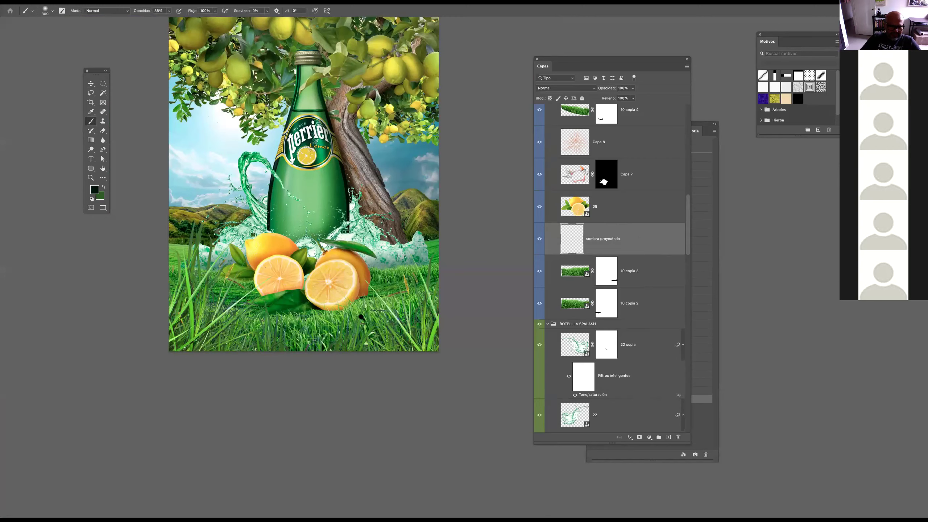
pyautogui.scroll(4, 365, 316)
pyautogui.moveTo(360, 258); pyautogui.dragTo(252, 265)
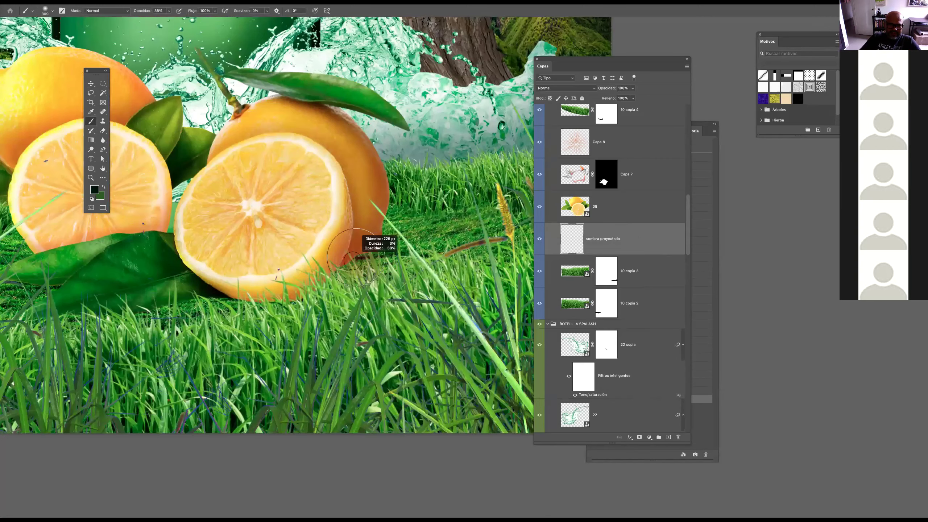
# - Paint the dark cast shadow under the lemon and along the leaf's lower edge
pyautogui.moveTo(343, 258); pyautogui.dragTo(398, 254)
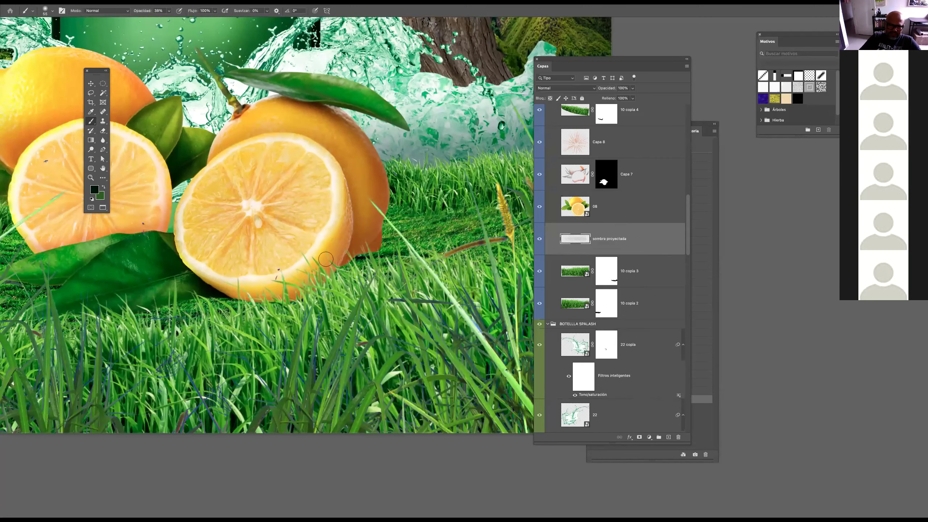
pyautogui.moveTo(490, 263)
pyautogui.mouseDown()
pyautogui.moveTo(344, 241)
pyautogui.moveTo(525, 262)
pyautogui.moveTo(363, 249)
pyautogui.moveTo(506, 269)
pyautogui.mouseUp()
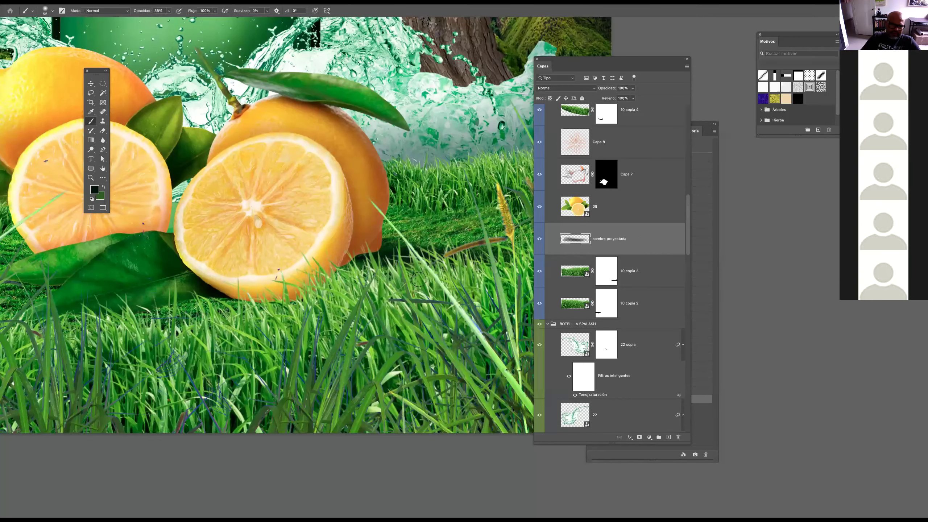
pyautogui.hscroll(-6, 366, 274)
pyautogui.scroll(-2, 366, 274)
pyautogui.moveTo(403, 275)
pyautogui.mouseDown()
pyautogui.moveTo(256, 286)
pyautogui.moveTo(417, 266)
pyautogui.moveTo(282, 277)
pyautogui.mouseUp()
pyautogui.hscroll(-1, 313, 248)
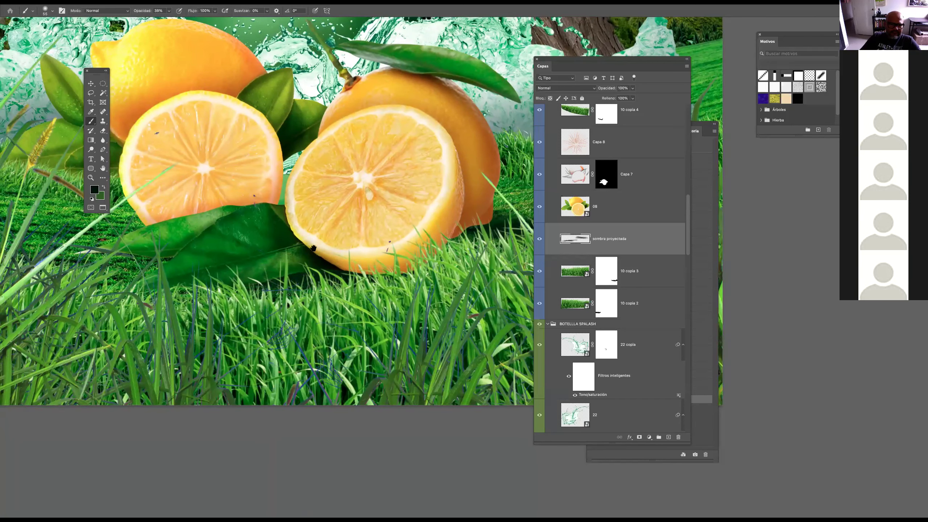
pyautogui.hscroll(-10, 319, 254)
pyautogui.scroll(3, 347, 248)
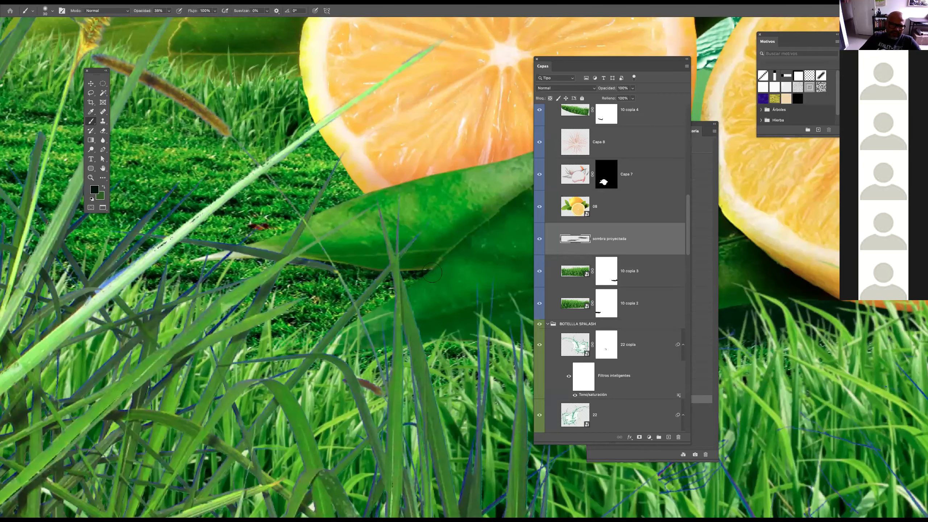
pyautogui.moveTo(234, 265); pyautogui.dragTo(330, 272)
pyautogui.moveTo(182, 266)
pyautogui.mouseDown()
pyautogui.moveTo(289, 258)
pyautogui.moveTo(398, 276)
pyautogui.mouseUp()
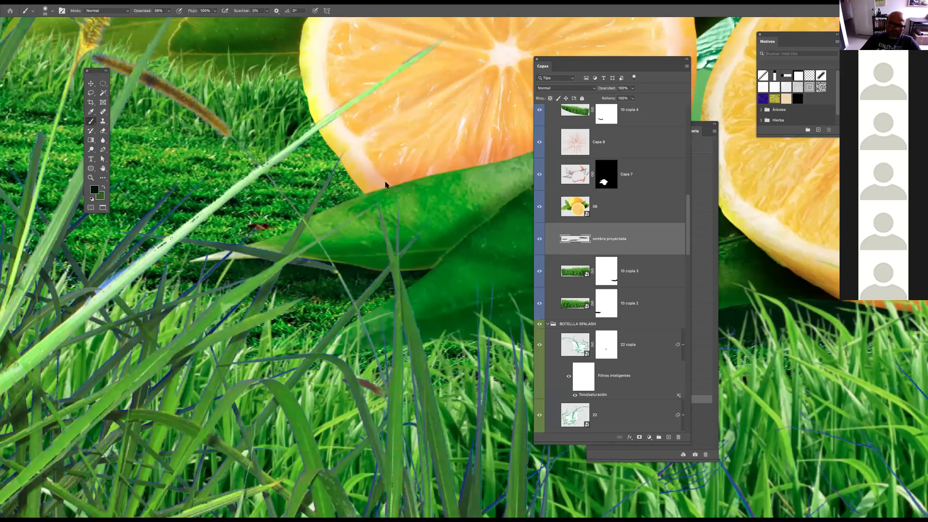
pyautogui.moveTo(386, 182); pyautogui.dragTo(392, 172)
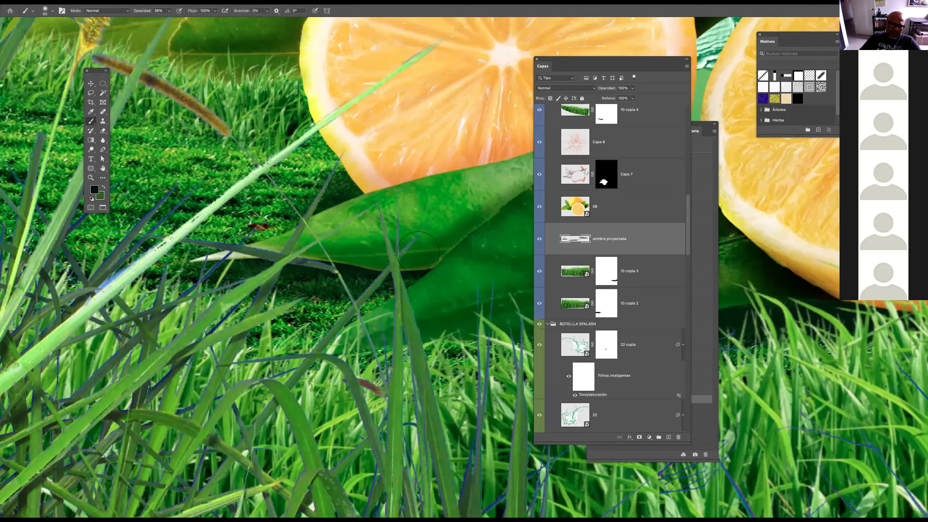
# - Preview the whole composition without panels, then zoom back in on the lemons
pyautogui.hotkey('ctrl', '0')
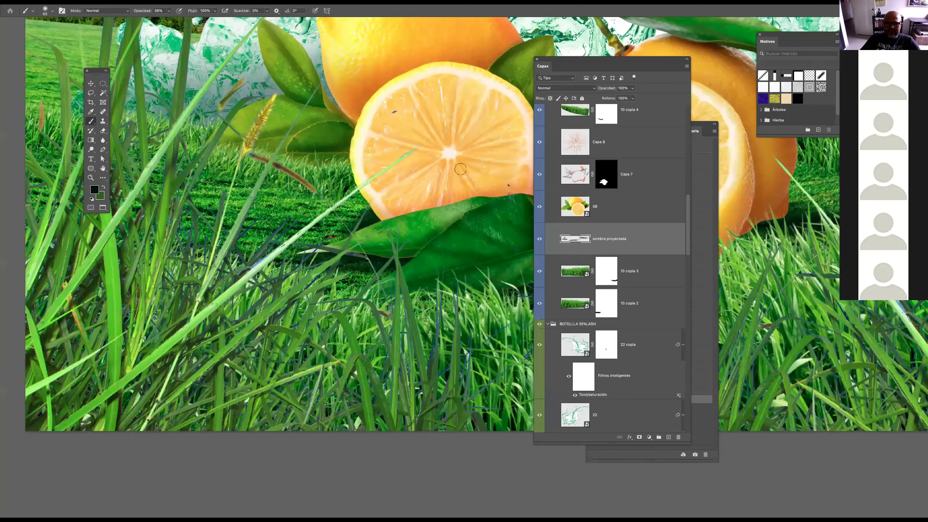
pyautogui.press('Tab')
pyautogui.hotkey('ctrl', '+')
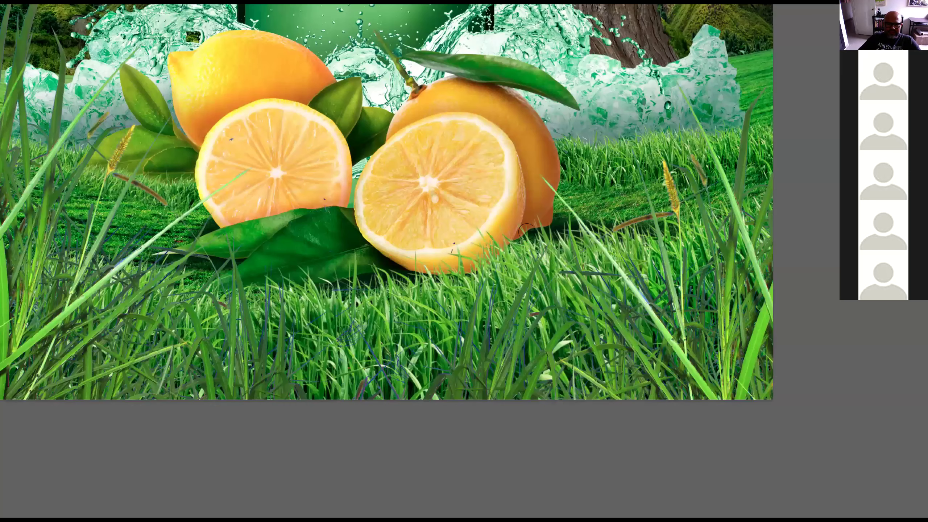
pyautogui.press('Tab')
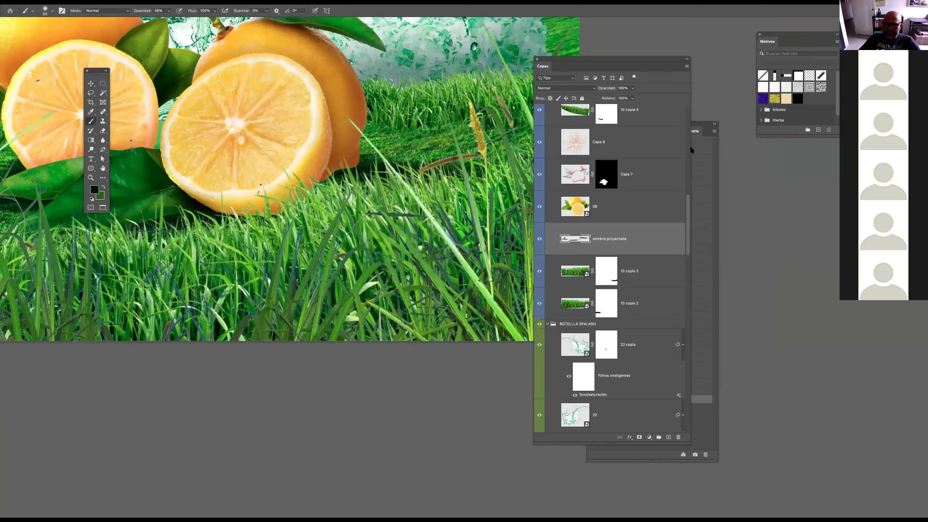
pyautogui.moveTo(685, 229); pyautogui.dragTo(686, 166)
pyautogui.scroll(-3, 688, 244)
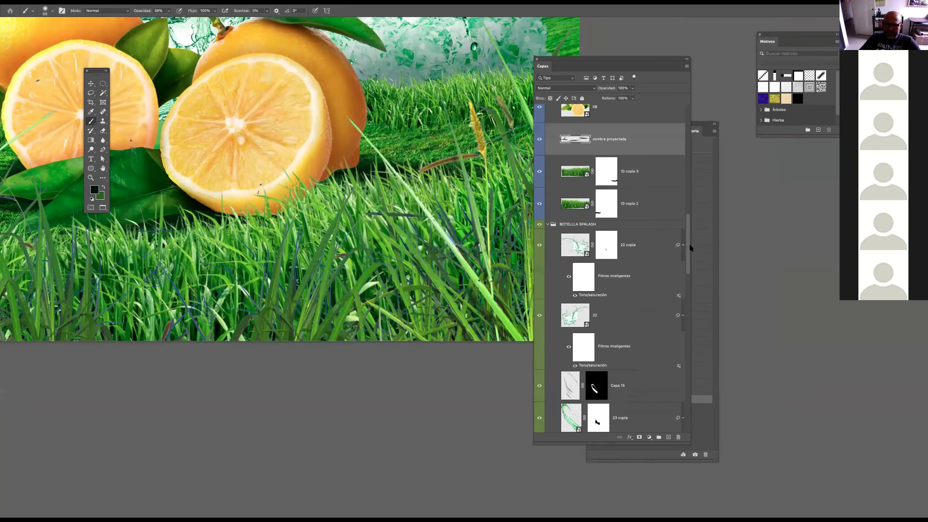
pyautogui.scroll(5, 688, 154)
pyautogui.moveTo(690, 159); pyautogui.dragTo(689, 219)
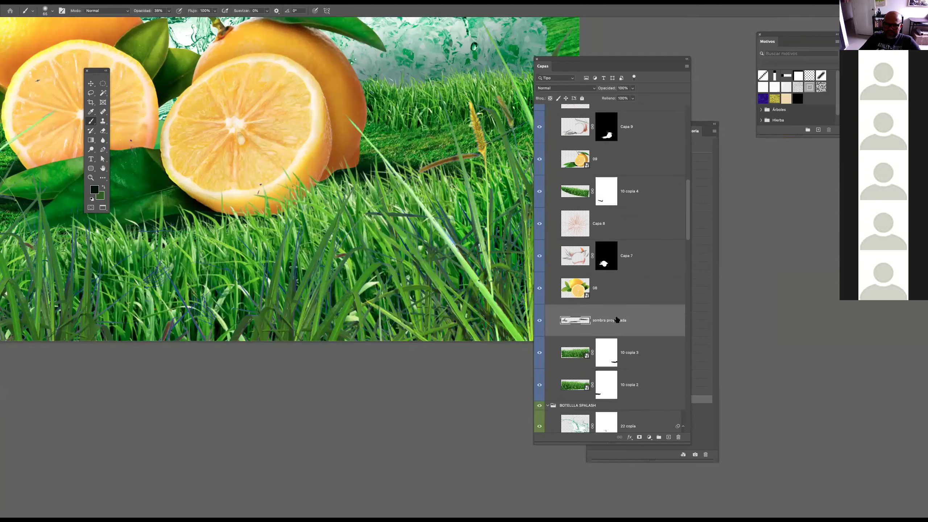
# - Set the sombra proyectada layer to Multiplicar at 74% opacity
pyautogui.click(588, 88)
pyautogui.click(577, 124)
pyautogui.click(632, 88)
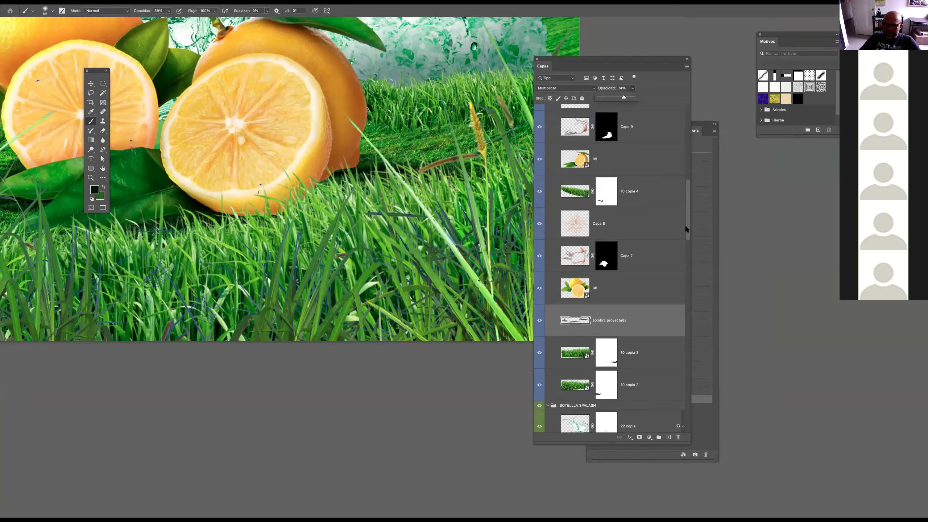
pyautogui.scroll(10, 639, 139)
pyautogui.click(632, 125)
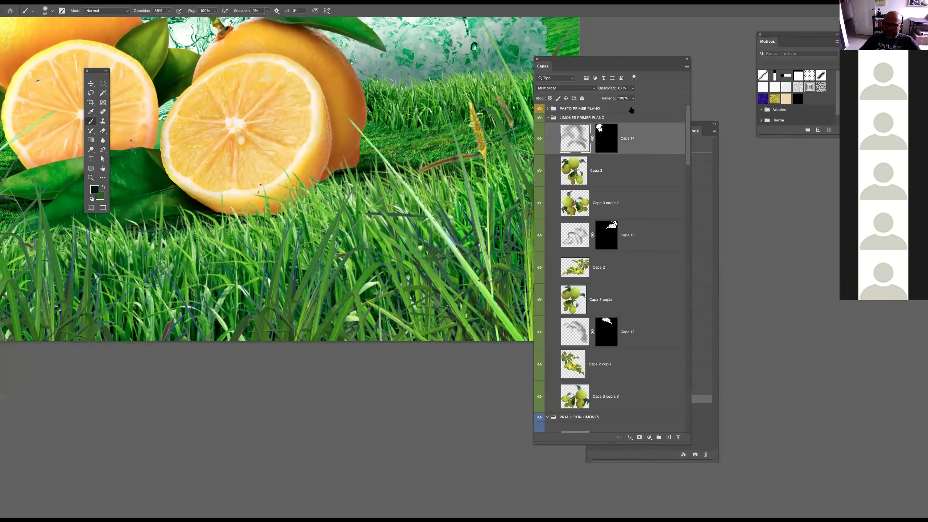
# - Create Capa 17 inside the LIMONES PRIMER PLANO group
pyautogui.hotkey('alt', ']')
pyautogui.hotkey('alt', ']')
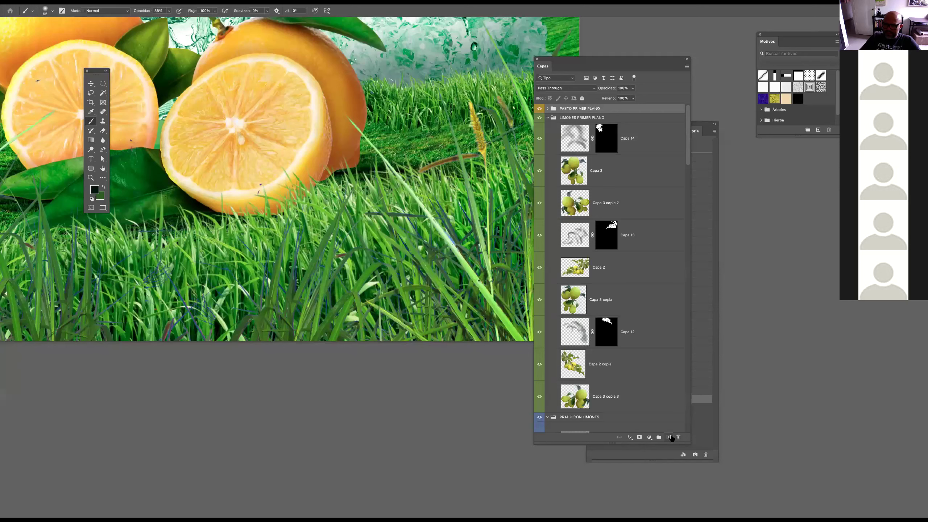
pyautogui.click(668, 437)
pyautogui.moveTo(596, 127); pyautogui.dragTo(589, 156)
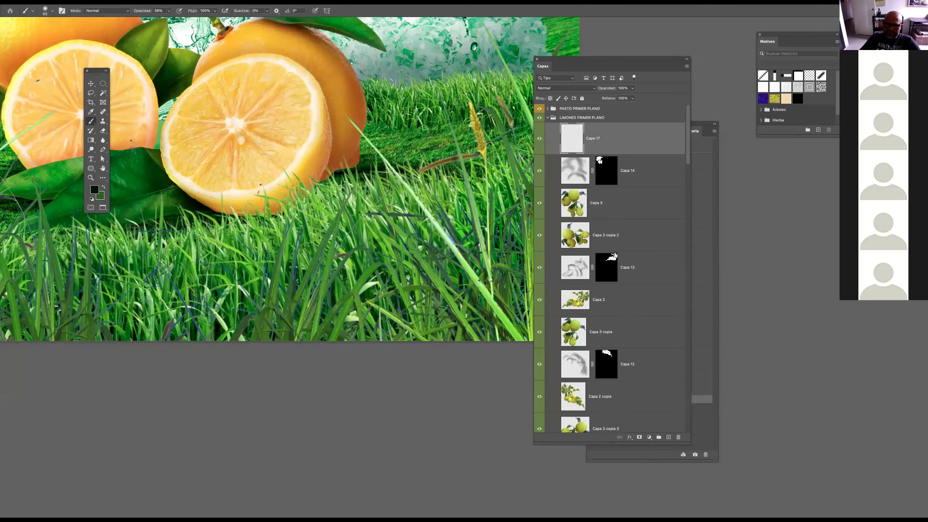
# - Paint soft shadow on the grass under the lemon and along its lower edge
pyautogui.keyDown('ctrl'); pyautogui.keyDown('alt'); pyautogui.click(267, 224); pyautogui.keyUp('alt'); pyautogui.keyUp('ctrl')
pyautogui.moveTo(268, 224); pyautogui.dragTo(279, 214)
pyautogui.moveTo(327, 187)
pyautogui.mouseDown()
pyautogui.moveTo(263, 226)
pyautogui.moveTo(330, 212)
pyautogui.moveTo(362, 224)
pyautogui.moveTo(280, 224)
pyautogui.moveTo(297, 226)
pyautogui.moveTo(305, 252)
pyautogui.moveTo(309, 219)
pyautogui.moveTo(328, 197)
pyautogui.moveTo(351, 218)
pyautogui.moveTo(336, 183)
pyautogui.moveTo(362, 178)
pyautogui.moveTo(387, 216)
pyautogui.moveTo(365, 175)
pyautogui.mouseUp()
pyautogui.moveTo(292, 227)
pyautogui.mouseDown()
pyautogui.moveTo(230, 242)
pyautogui.moveTo(363, 201)
pyautogui.moveTo(333, 184)
pyautogui.moveTo(325, 203)
pyautogui.moveTo(388, 242)
pyautogui.moveTo(484, 272)
pyautogui.moveTo(478, 257)
pyautogui.moveTo(334, 241)
pyautogui.mouseUp()
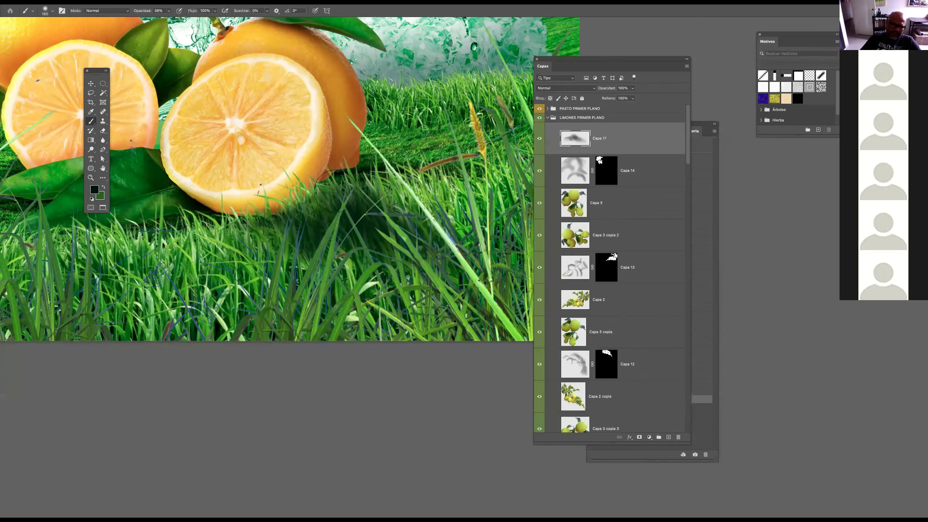
pyautogui.moveTo(318, 188)
pyautogui.mouseDown()
pyautogui.moveTo(258, 208)
pyautogui.moveTo(283, 218)
pyautogui.moveTo(311, 197)
pyautogui.moveTo(297, 197)
pyautogui.mouseUp()
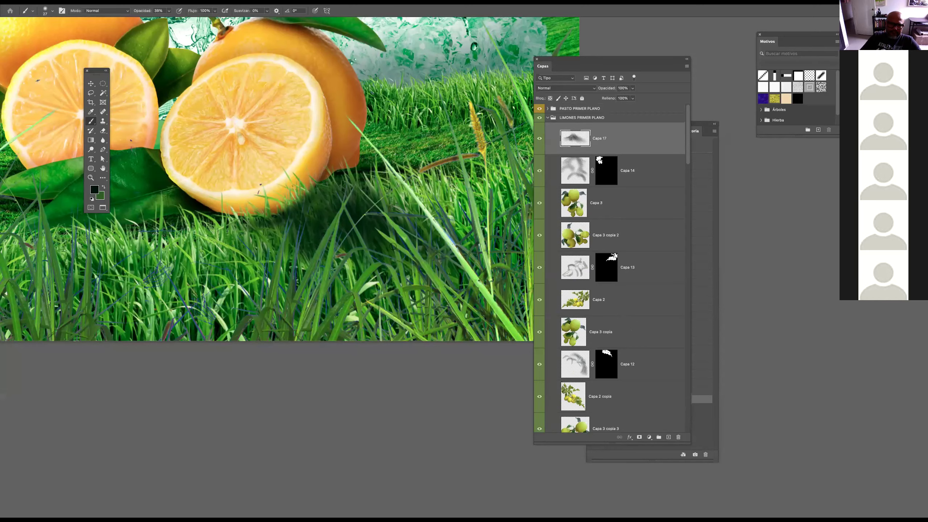
pyautogui.moveTo(242, 224)
pyautogui.mouseDown()
pyautogui.moveTo(157, 226)
pyautogui.moveTo(193, 229)
pyautogui.mouseUp()
pyautogui.scroll(4, 326, 181)
pyautogui.scroll(-2, 329, 187)
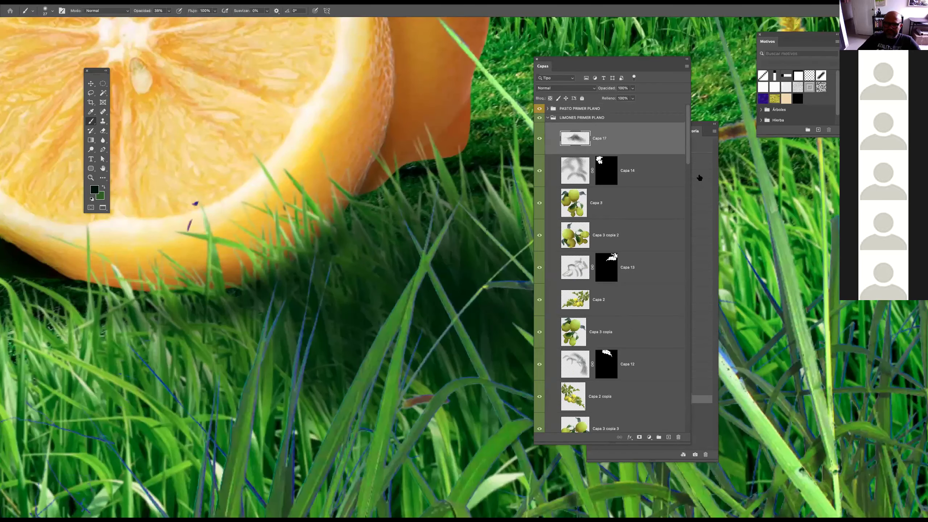
pyautogui.moveTo(296, 208)
pyautogui.mouseDown()
pyautogui.moveTo(281, 214)
pyautogui.moveTo(290, 219)
pyautogui.moveTo(297, 205)
pyautogui.moveTo(298, 217)
pyautogui.mouseUp()
# - Load the grass layer as a selection and darken the grass beneath the lemon's rim
pyautogui.moveTo(688, 141); pyautogui.dragTo(688, 168)
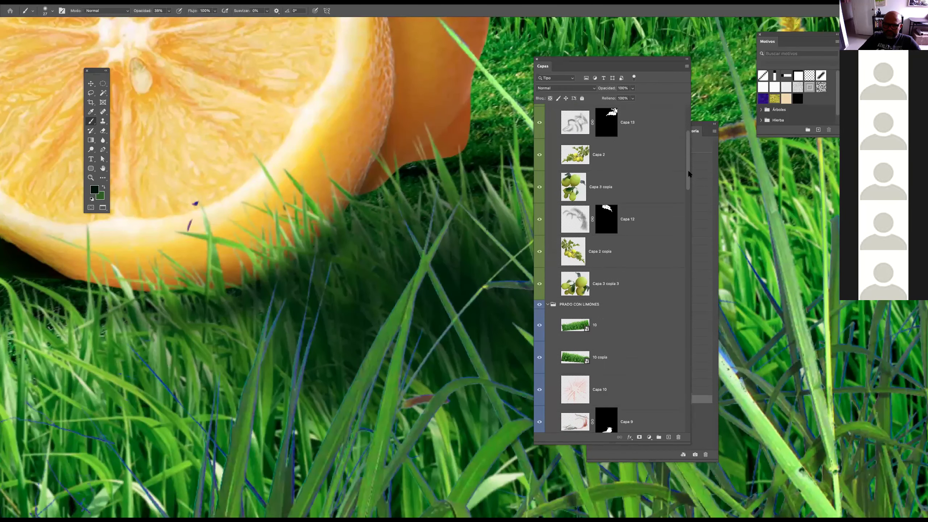
pyautogui.keyDown('super'); pyautogui.click(577, 310); pyautogui.keyUp('super')
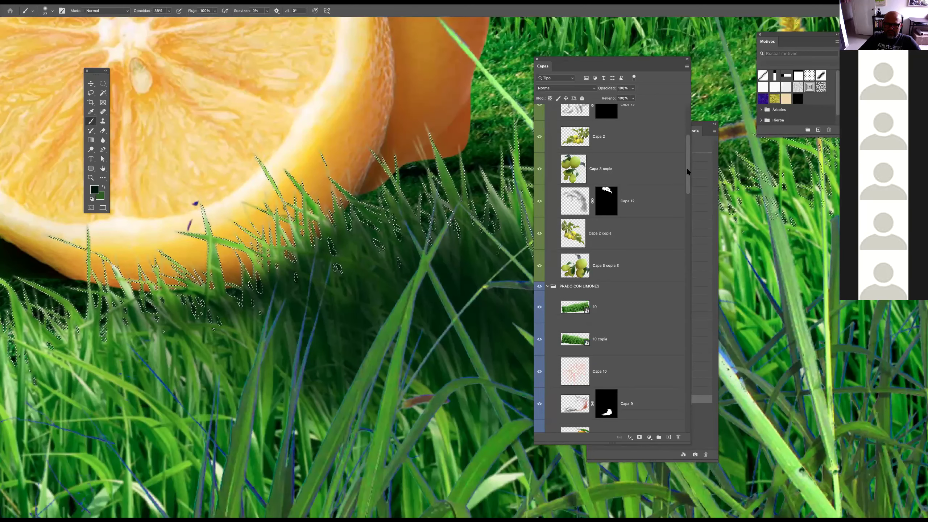
pyautogui.scroll(5, 682, 139)
pyautogui.moveTo(292, 216); pyautogui.dragTo(336, 216)
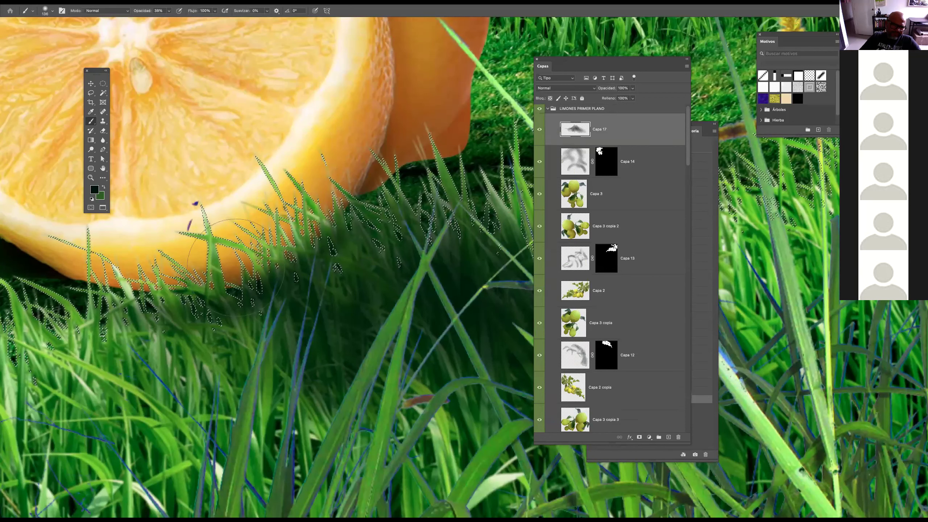
pyautogui.moveTo(274, 203)
pyautogui.mouseDown()
pyautogui.moveTo(355, 177)
pyautogui.moveTo(214, 224)
pyautogui.moveTo(208, 254)
pyautogui.moveTo(131, 290)
pyautogui.moveTo(109, 263)
pyautogui.mouseUp()
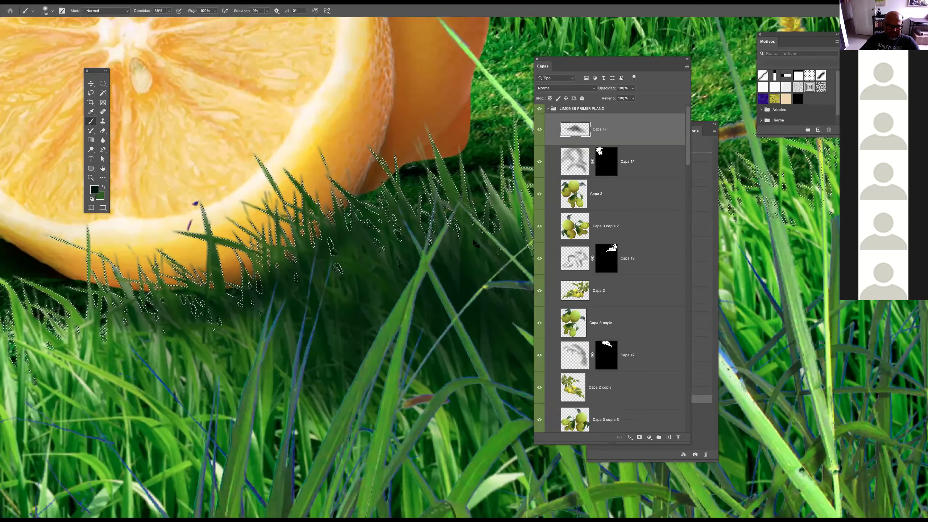
pyautogui.press('Tab')
pyautogui.scroll(-3, 473, 201)
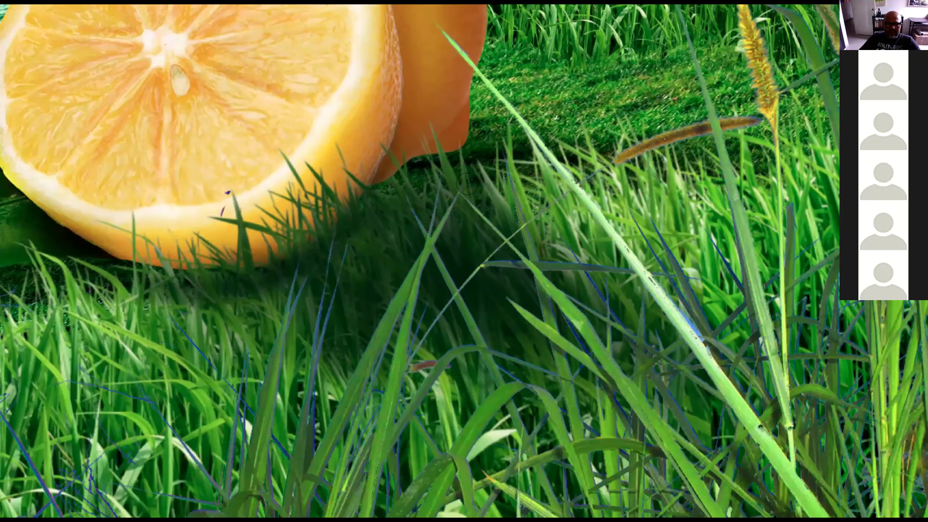
pyautogui.scroll(1, 529, 193)
pyautogui.hscroll(3, 399, 221)
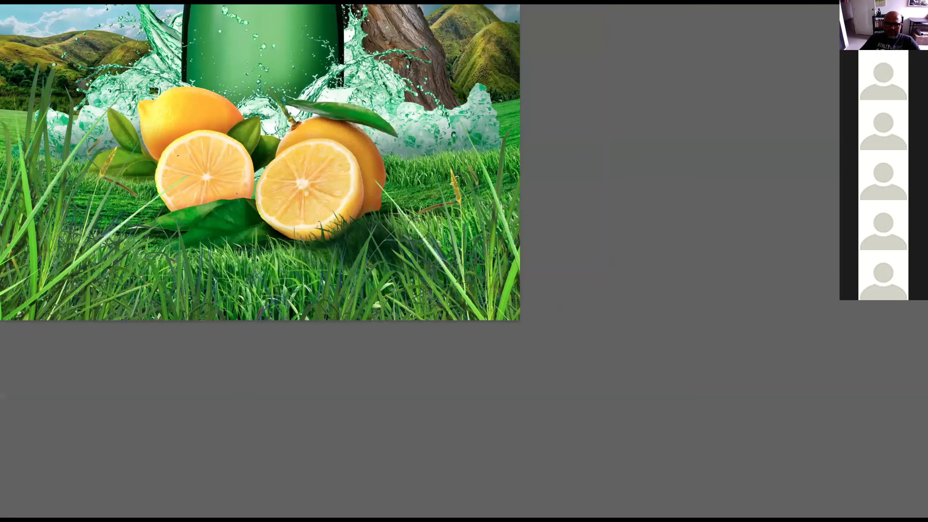
pyautogui.press('Tab')
pyautogui.hscroll(3, 475, 164)
# - Set Capa 17 to Multiplicar at 65% opacity
pyautogui.click(565, 88)
pyautogui.click(564, 128)
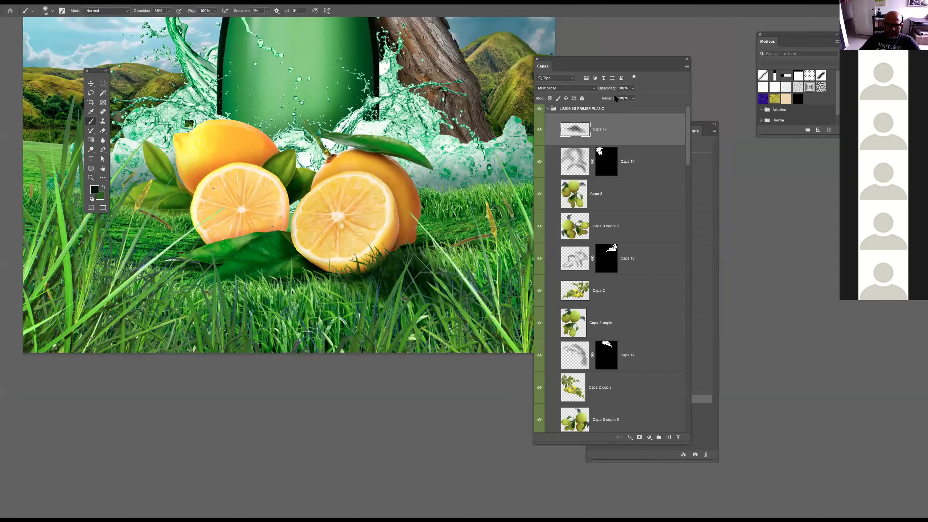
pyautogui.click(632, 88)
pyautogui.moveTo(635, 97); pyautogui.dragTo(620, 98)
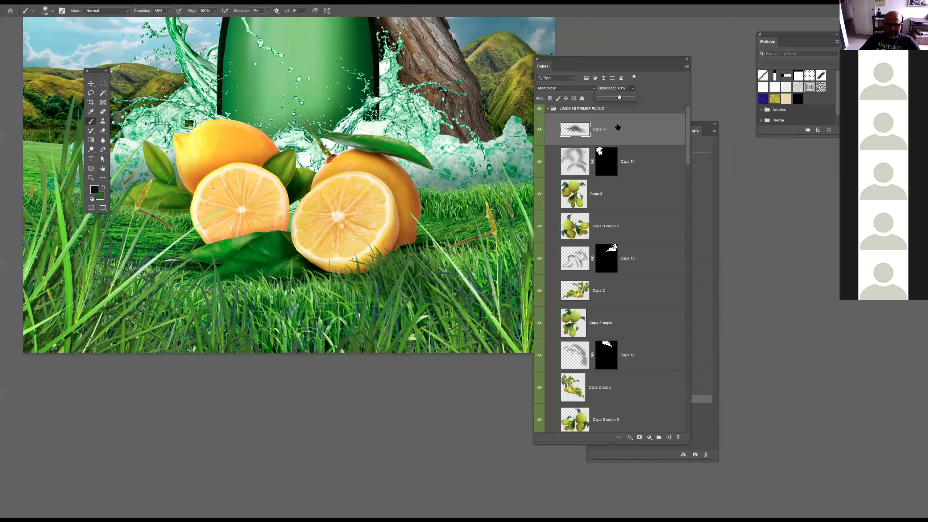
pyautogui.press('super+0')
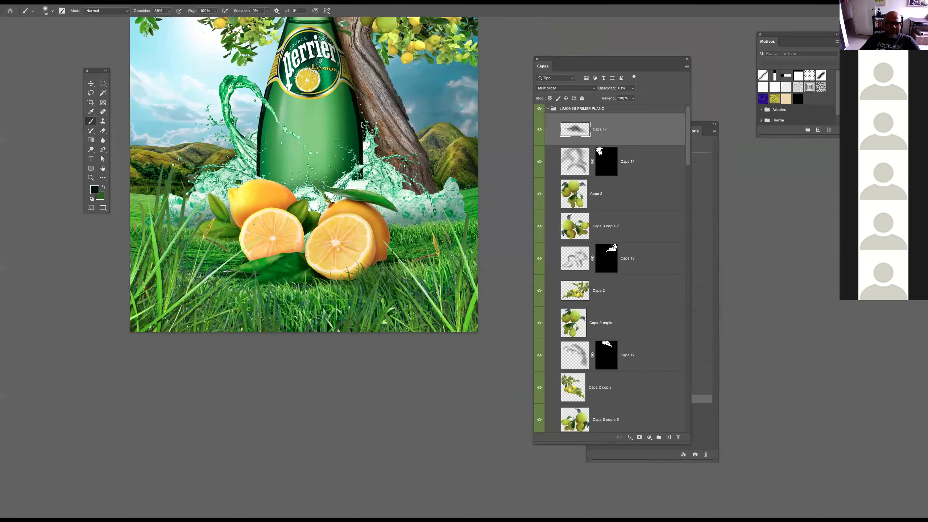
pyautogui.scroll(2, 458, 215)
pyautogui.moveTo(362, 252); pyautogui.dragTo(349, 252)
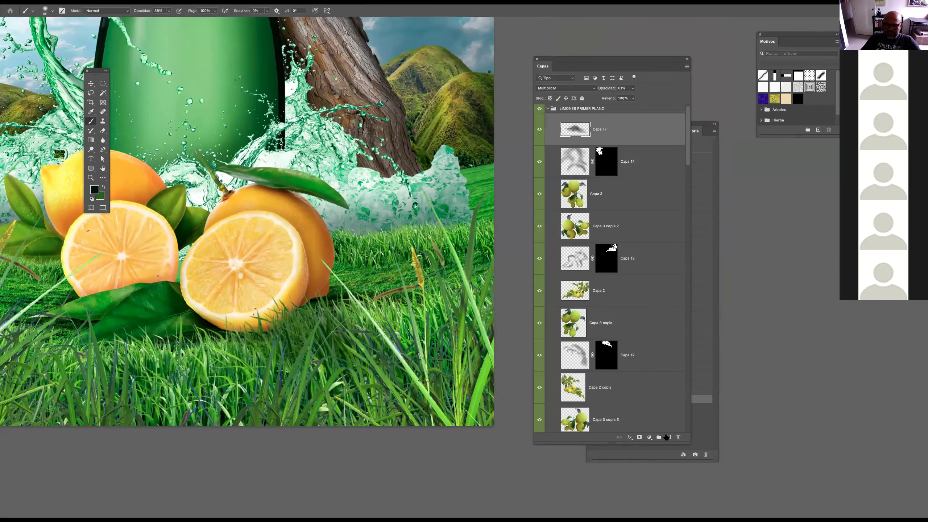
# - On a new Capa 18, paint an 80 px soft shadow along the grass line under the splash, erasing excess
pyautogui.click(669, 437)
pyautogui.moveTo(408, 232)
pyautogui.mouseDown()
pyautogui.moveTo(399, 240)
pyautogui.moveTo(464, 230)
pyautogui.moveTo(365, 233)
pyautogui.mouseUp()
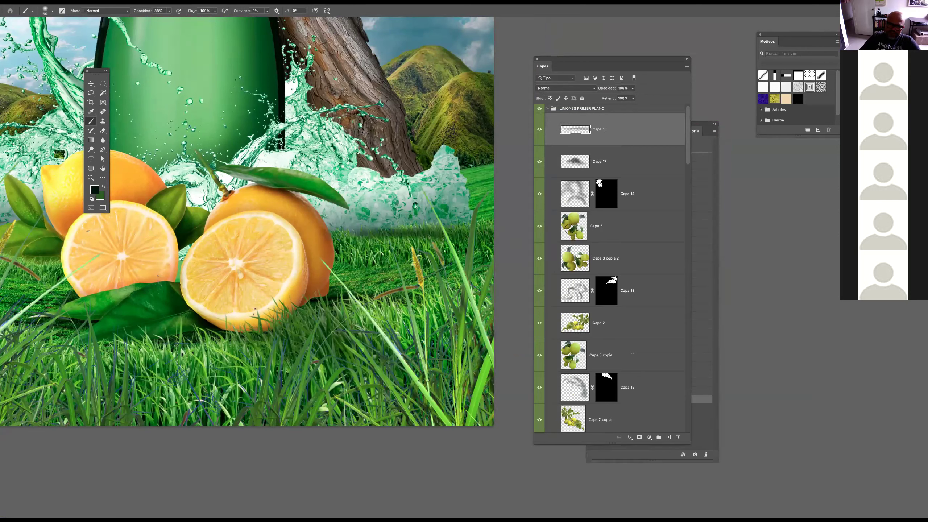
pyautogui.moveTo(359, 248)
pyautogui.mouseDown()
pyautogui.moveTo(427, 241)
pyautogui.moveTo(347, 234)
pyautogui.moveTo(500, 246)
pyautogui.mouseUp()
pyautogui.moveTo(364, 243); pyautogui.dragTo(504, 245)
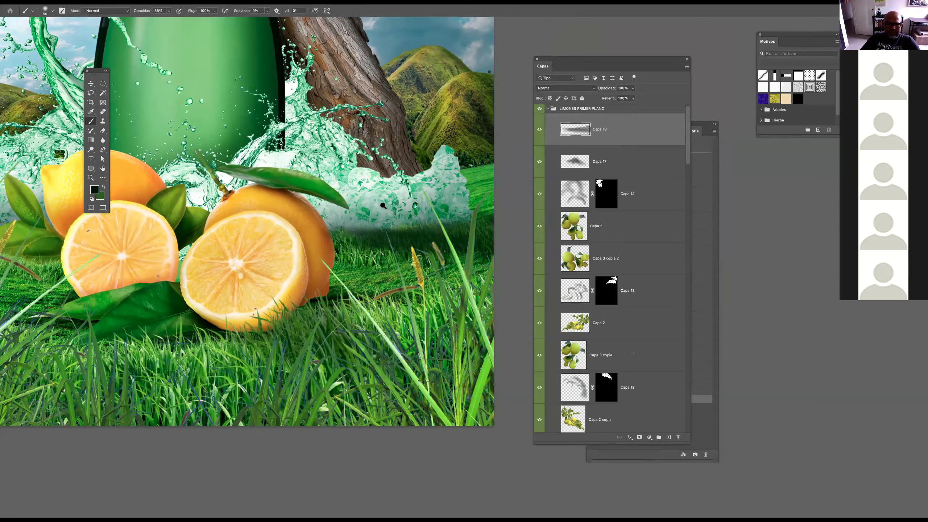
pyautogui.scroll(2, 380, 203)
pyautogui.press('e')
pyautogui.moveTo(280, 268); pyautogui.dragTo(282, 288)
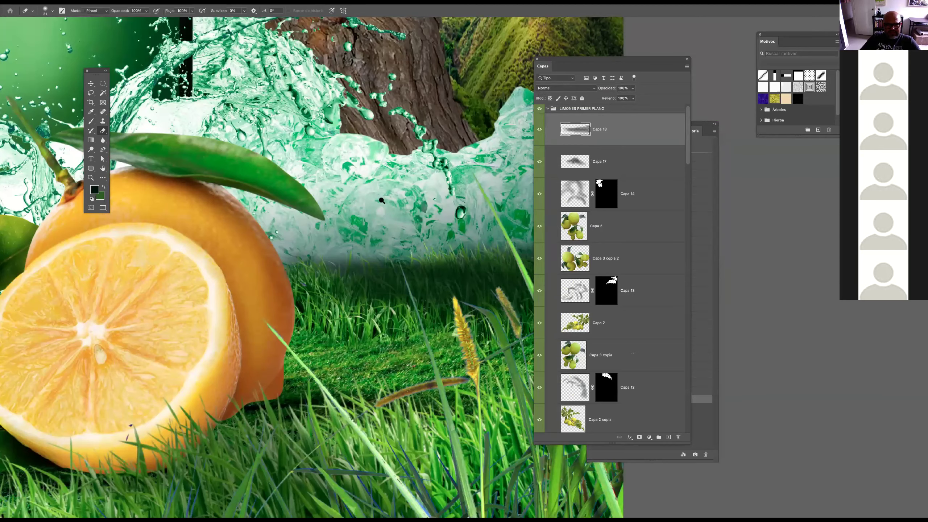
pyautogui.scroll(-3, 381, 201)
# - Set Capa 18 to Multiplicar at 67% opacity and toggle it to compare
pyautogui.click(587, 88)
pyautogui.click(591, 107)
pyautogui.moveTo(632, 88); pyautogui.dragTo(621, 96)
pyautogui.click(568, 130)
pyautogui.click(539, 130)
pyautogui.click(540, 130)
pyautogui.click(540, 130)
pyautogui.click(540, 130)
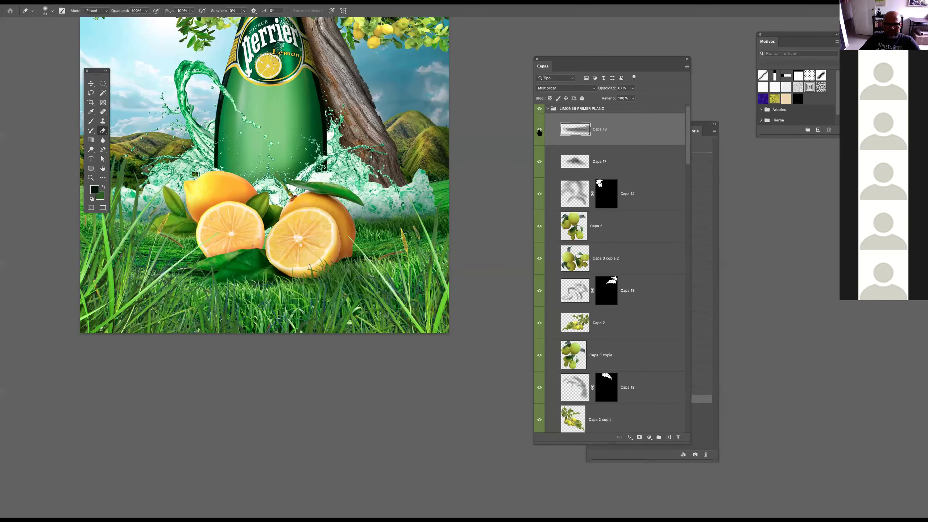
pyautogui.press('super+0')
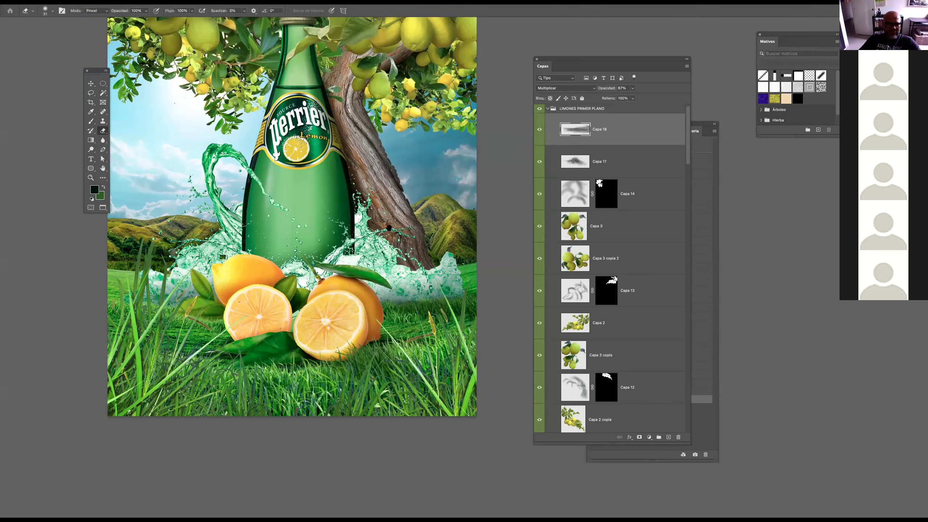
# - Compare the original document state with the latest edits in History
pyautogui.scroll(-4, 389, 228)
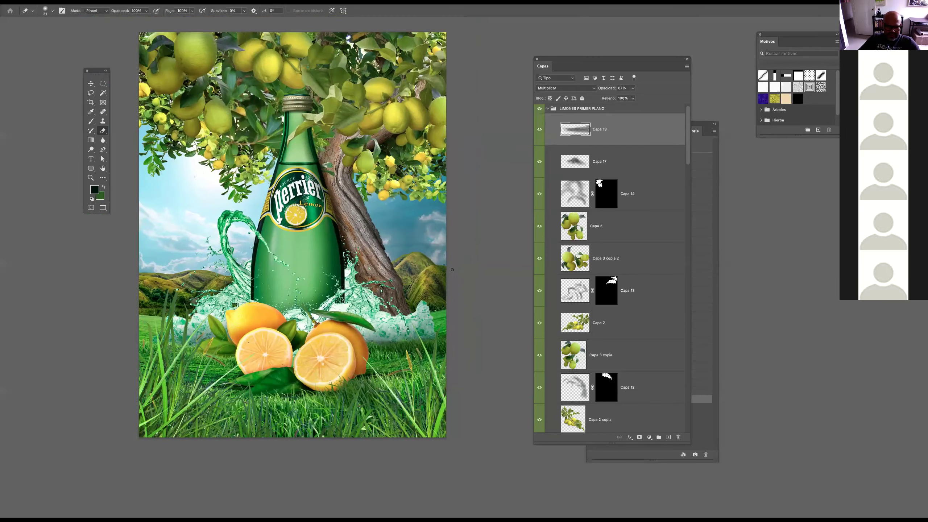
pyautogui.click(702, 127)
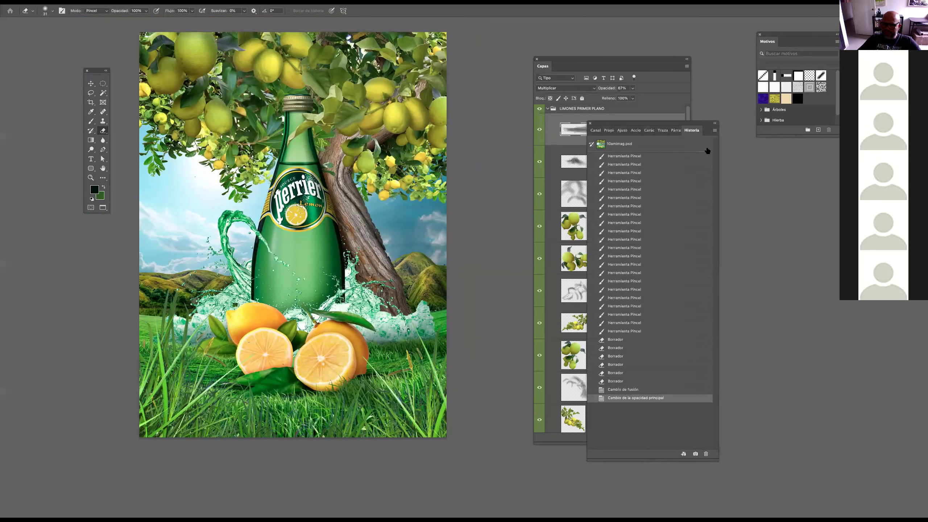
pyautogui.click(675, 146)
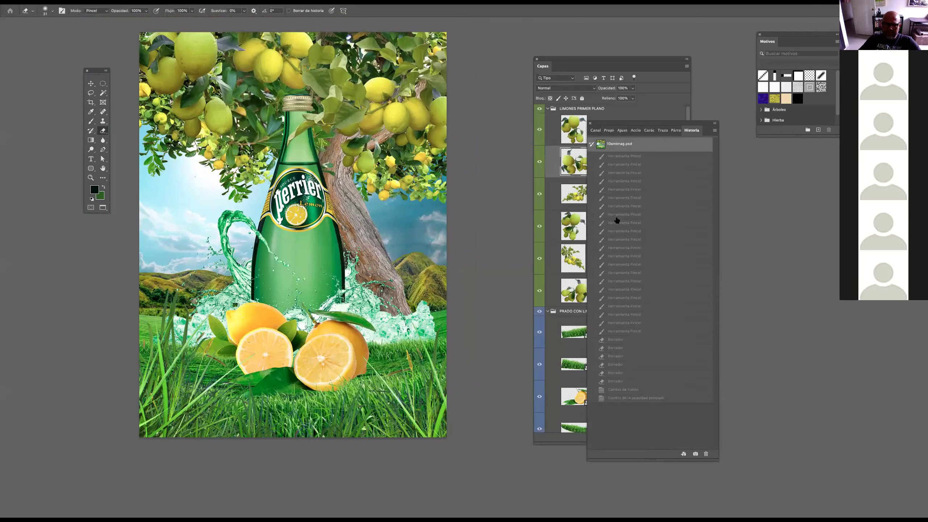
pyautogui.click(622, 399)
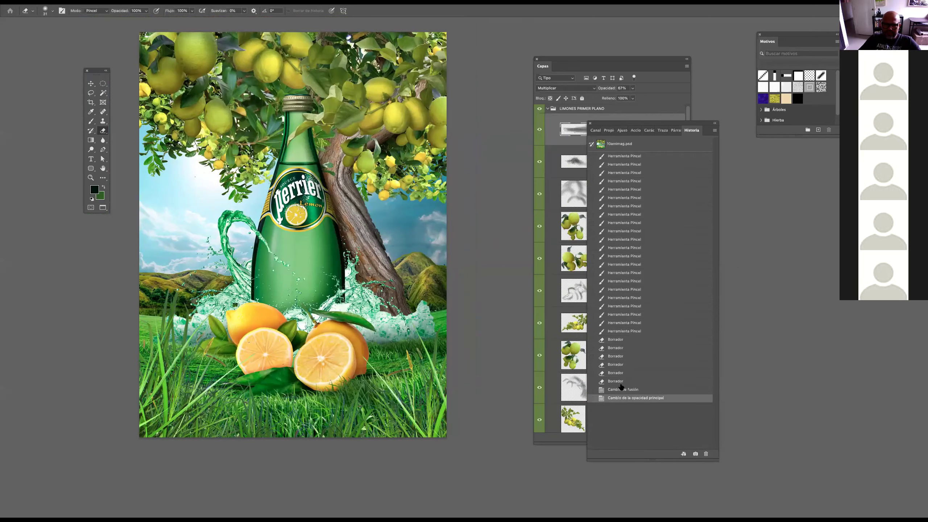
pyautogui.click(617, 146)
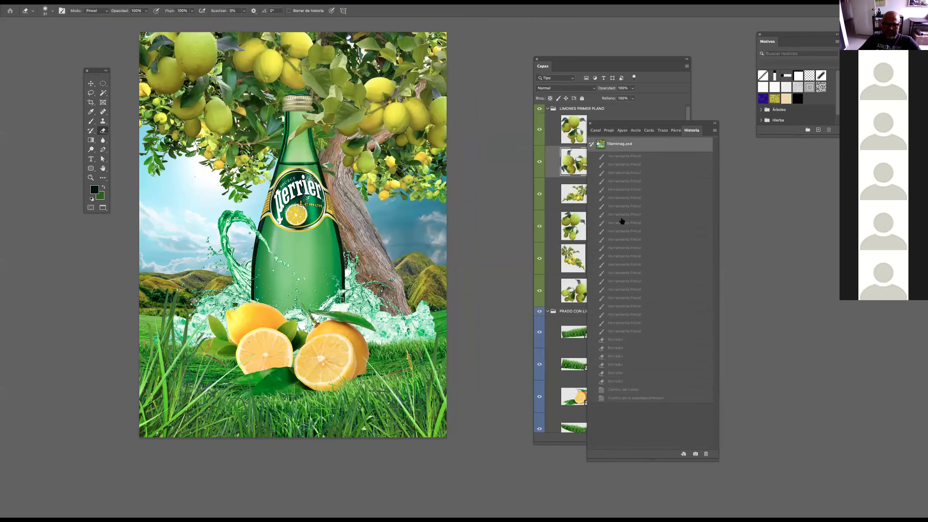
pyautogui.click(629, 399)
pyautogui.click(618, 145)
pyautogui.click(624, 400)
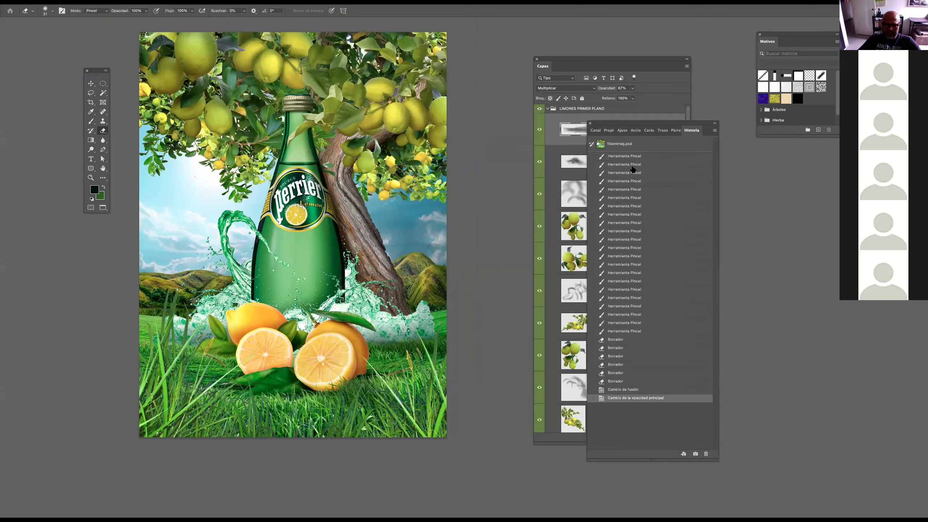
# - Collapse the LIMONES PRIMER PLANO, PRADO CON LIMONES and BOTELLA SPALASH groups
pyautogui.click(577, 141)
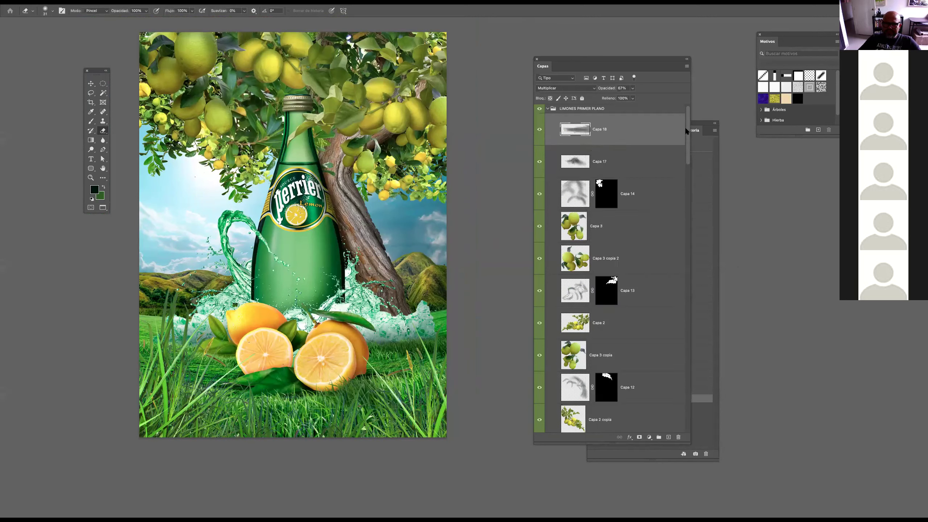
pyautogui.scroll(1, 689, 110)
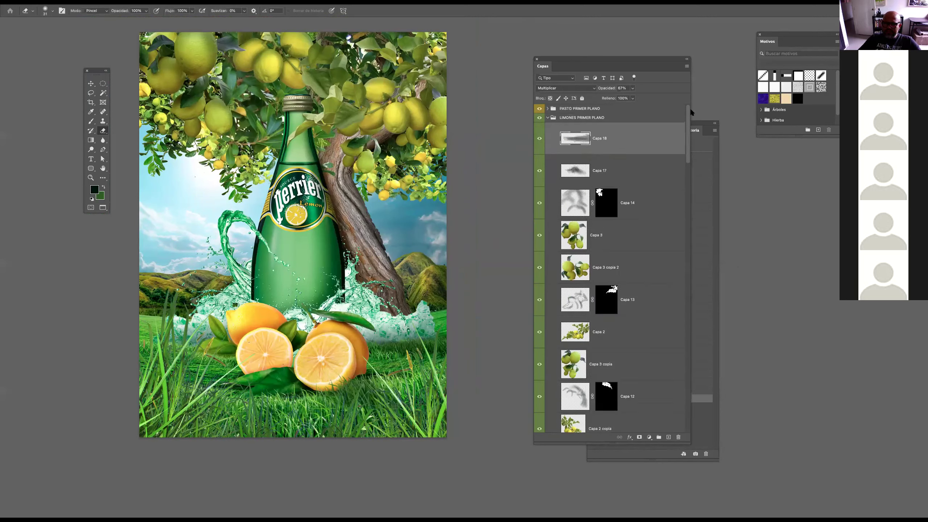
pyautogui.click(547, 118)
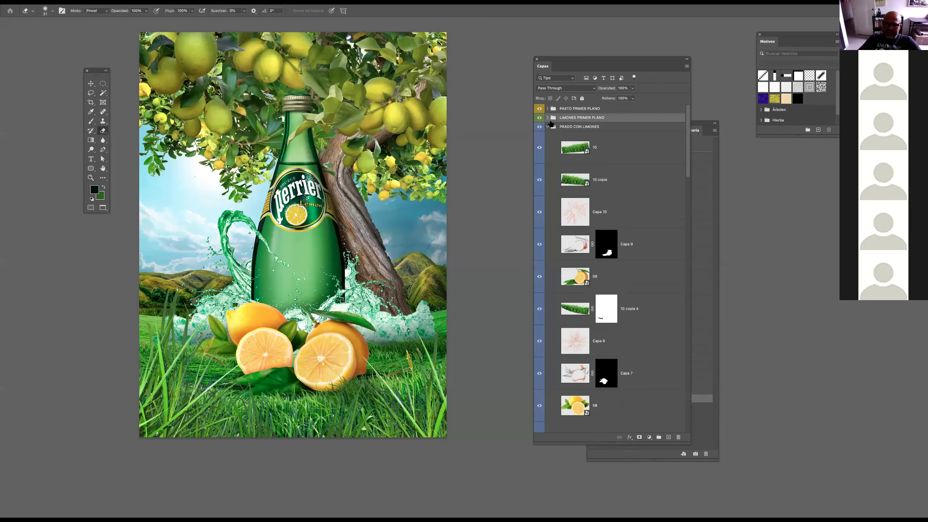
pyautogui.click(547, 127)
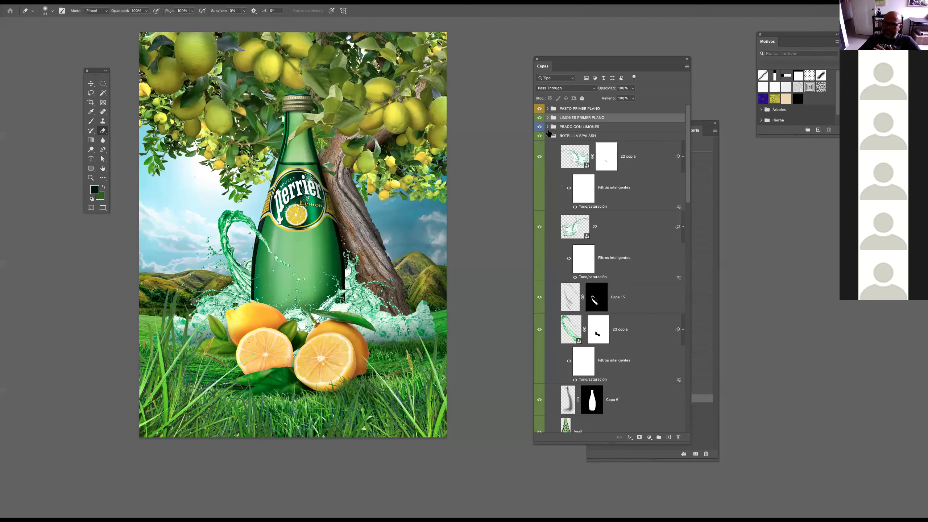
pyautogui.click(548, 136)
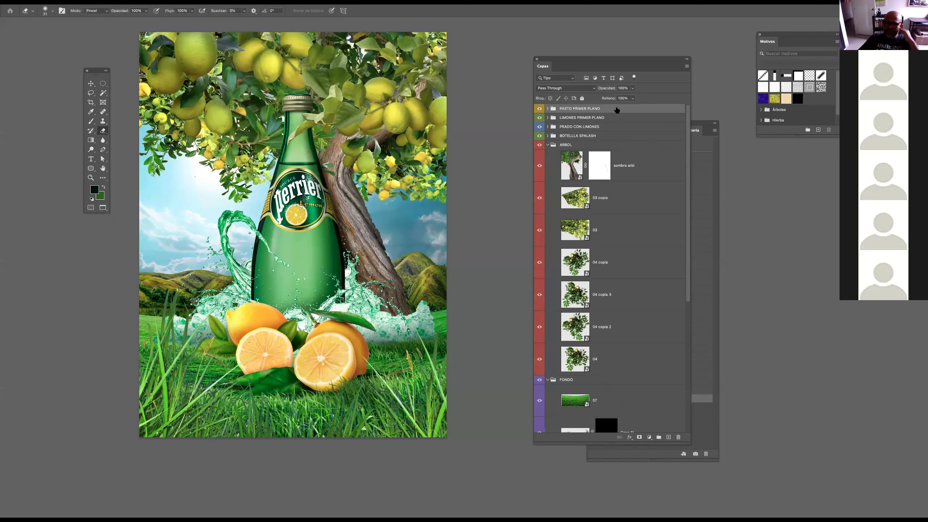
# - On a new top layer, paint black over the bottom-left and upper-right edges with an 842 px brush
pyautogui.click(668, 437)
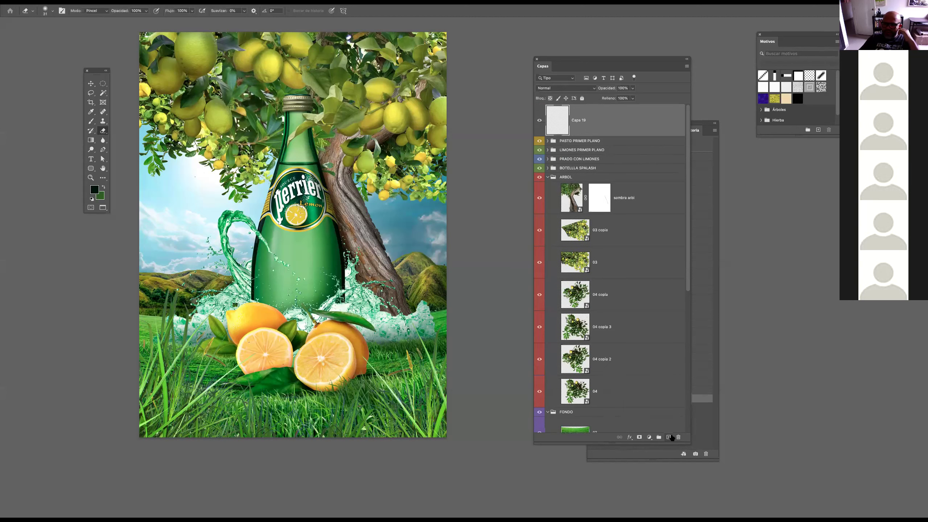
pyautogui.click(91, 124)
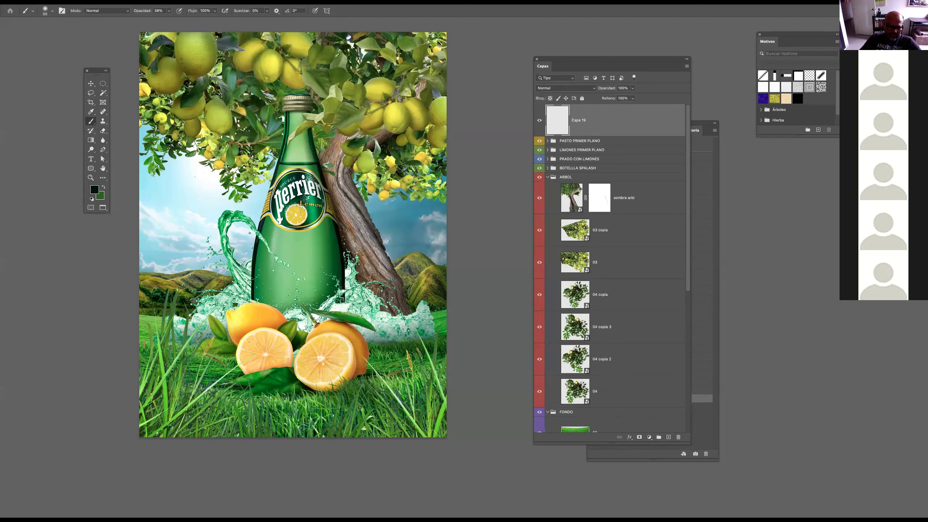
pyautogui.moveTo(361, 265); pyautogui.dragTo(393, 265)
pyautogui.moveTo(243, 472)
pyautogui.mouseDown()
pyautogui.moveTo(109, 402)
pyautogui.moveTo(128, 425)
pyautogui.moveTo(199, 435)
pyautogui.moveTo(402, 435)
pyautogui.moveTo(431, 420)
pyautogui.moveTo(437, 401)
pyautogui.moveTo(424, 387)
pyautogui.moveTo(410, 401)
pyautogui.moveTo(467, 363)
pyautogui.moveTo(461, 413)
pyautogui.moveTo(470, 224)
pyautogui.moveTo(466, 269)
pyautogui.moveTo(446, 208)
pyautogui.moveTo(466, 342)
pyautogui.moveTo(421, 466)
pyautogui.moveTo(409, 377)
pyautogui.moveTo(366, 420)
pyautogui.moveTo(278, 434)
pyautogui.mouseUp()
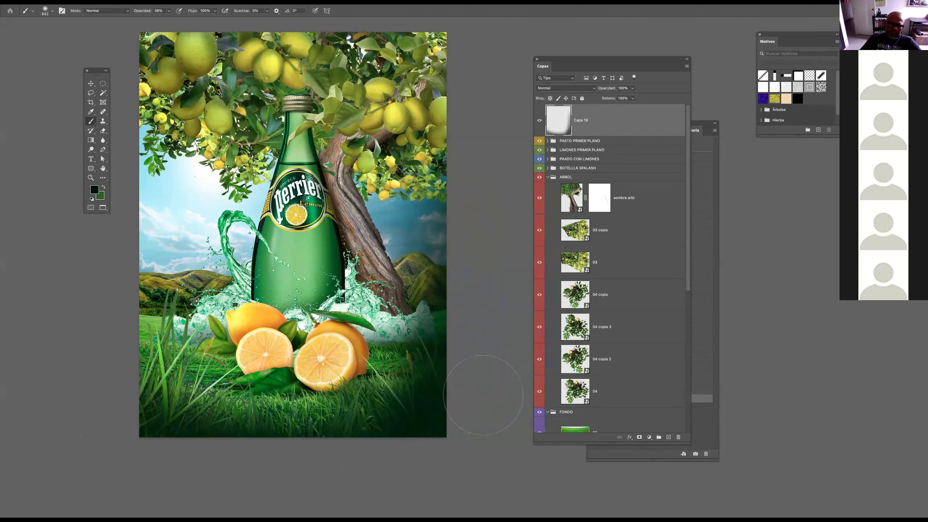
pyautogui.moveTo(445, 210)
pyautogui.mouseDown()
pyautogui.moveTo(438, 55)
pyautogui.moveTo(442, 190)
pyautogui.mouseUp()
pyautogui.scroll(5, 447, 208)
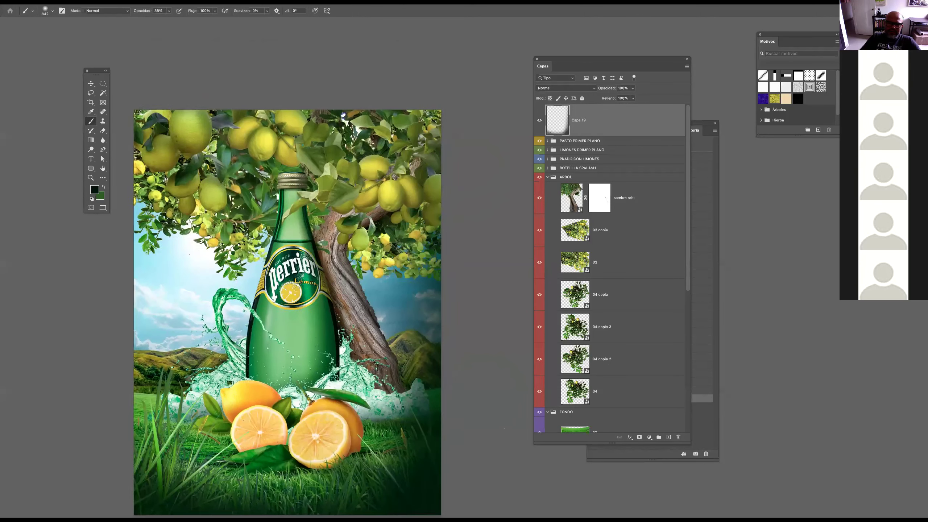
pyautogui.moveTo(453, 231)
pyautogui.mouseDown()
pyautogui.moveTo(375, 106)
pyautogui.moveTo(469, 279)
pyautogui.moveTo(359, 94)
pyautogui.moveTo(487, 205)
pyautogui.moveTo(444, 147)
pyautogui.moveTo(312, 94)
pyautogui.moveTo(415, 120)
pyautogui.moveTo(334, 85)
pyautogui.moveTo(471, 277)
pyautogui.moveTo(444, 155)
pyautogui.moveTo(223, 94)
pyautogui.moveTo(408, 101)
pyautogui.mouseUp()
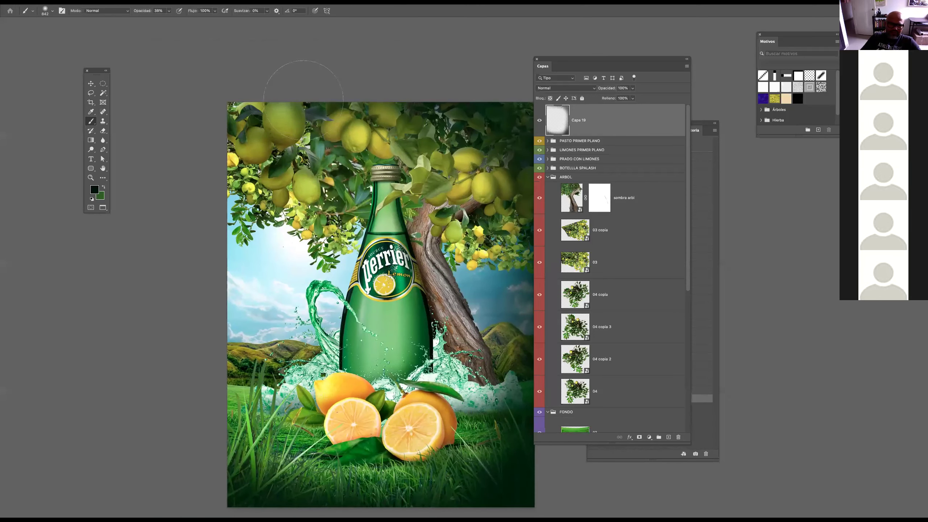
pyautogui.moveTo(358, 156); pyautogui.dragTo(246, 133)
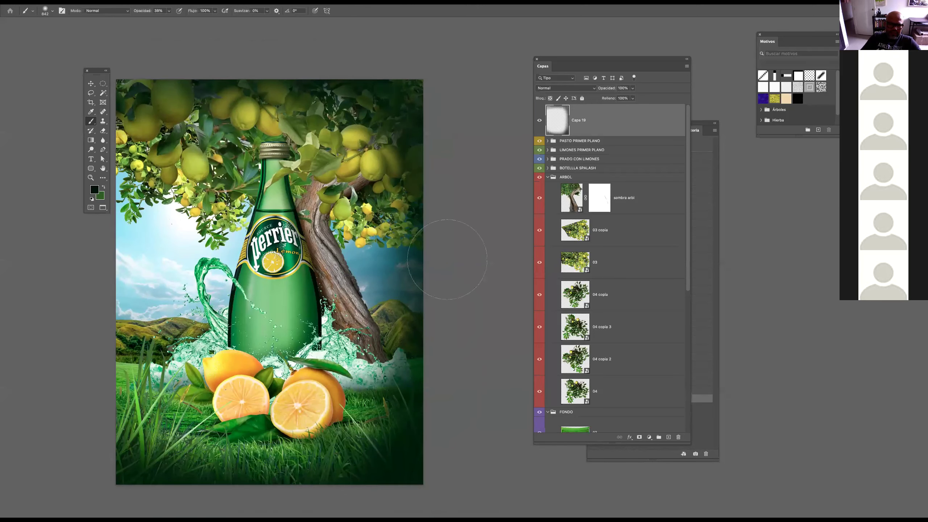
# - Set the vignette layer to Multiplicar at 72% opacity
pyautogui.click(574, 90)
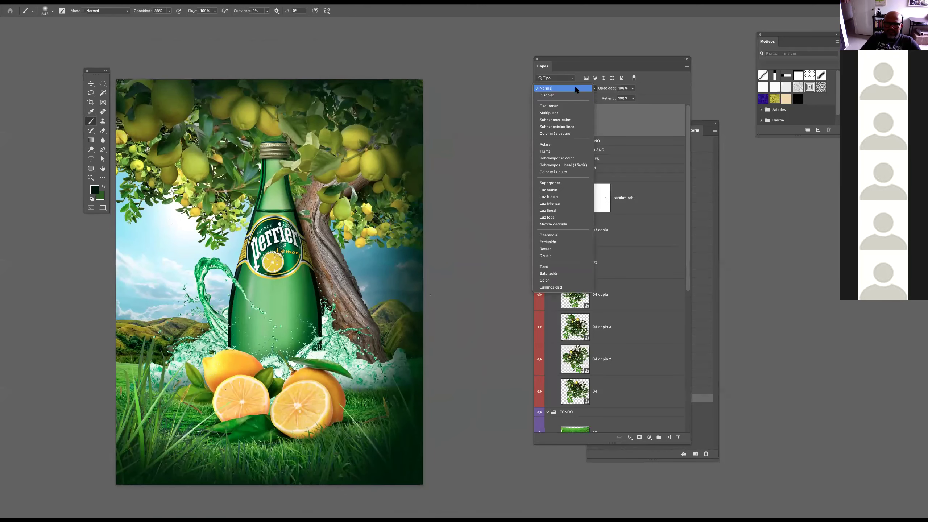
pyautogui.click(552, 111)
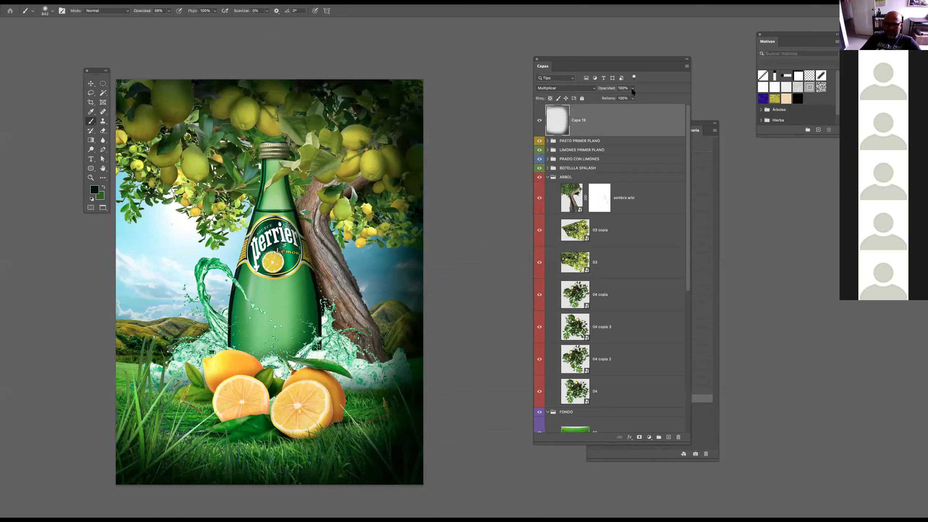
pyautogui.moveTo(623, 97); pyautogui.dragTo(620, 98)
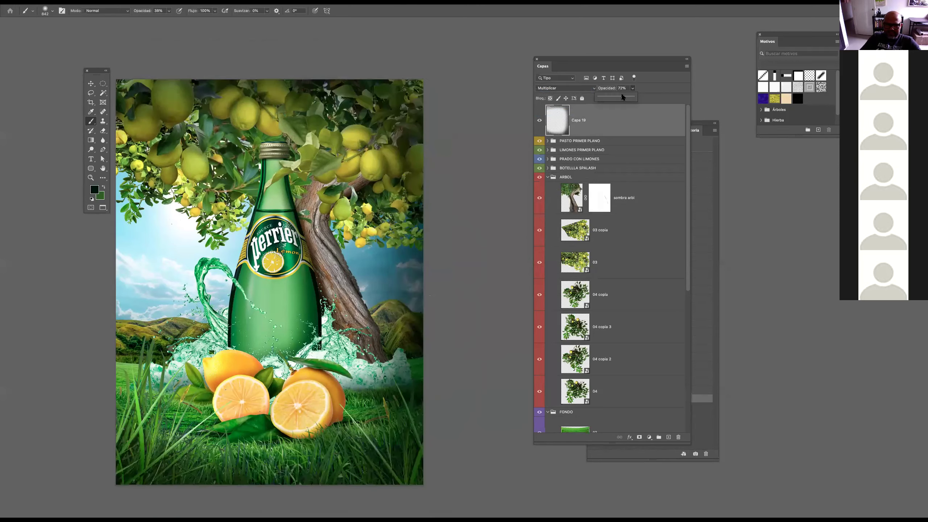
# - Toggle the vignette layer on and off repeatedly to compare the effect
pyautogui.click(539, 120)
pyautogui.click(540, 122)
pyautogui.click(540, 122)
pyautogui.click(540, 122)
pyautogui.click(541, 122)
pyautogui.click(541, 123)
pyautogui.click(541, 122)
pyautogui.click(541, 123)
pyautogui.click(541, 123)
pyautogui.click(541, 123)
pyautogui.click(541, 123)
pyautogui.click(541, 123)
pyautogui.click(541, 124)
pyautogui.click(541, 123)
pyautogui.click(540, 124)
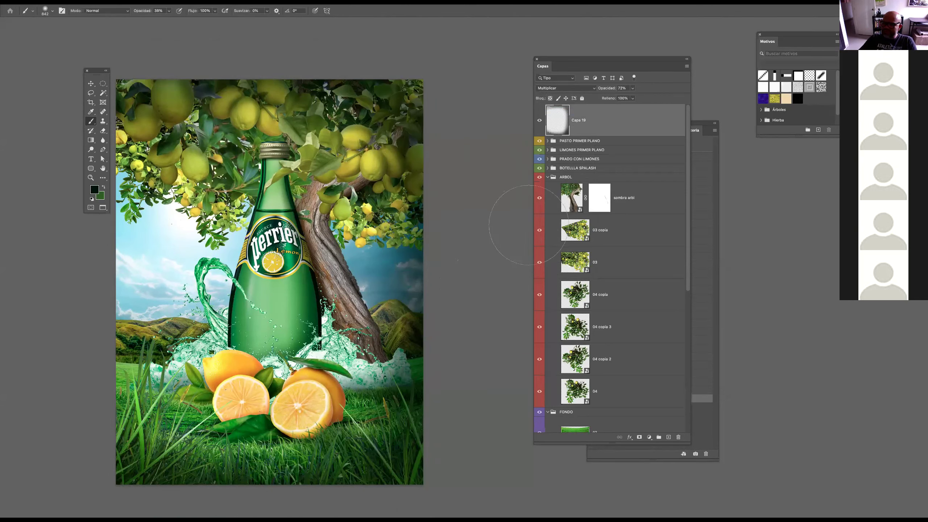
# - Compare the vignette on and off, then rename Capa 19 to 'viñeta'
pyautogui.click(539, 121)
pyautogui.click(540, 121)
pyautogui.click(540, 121)
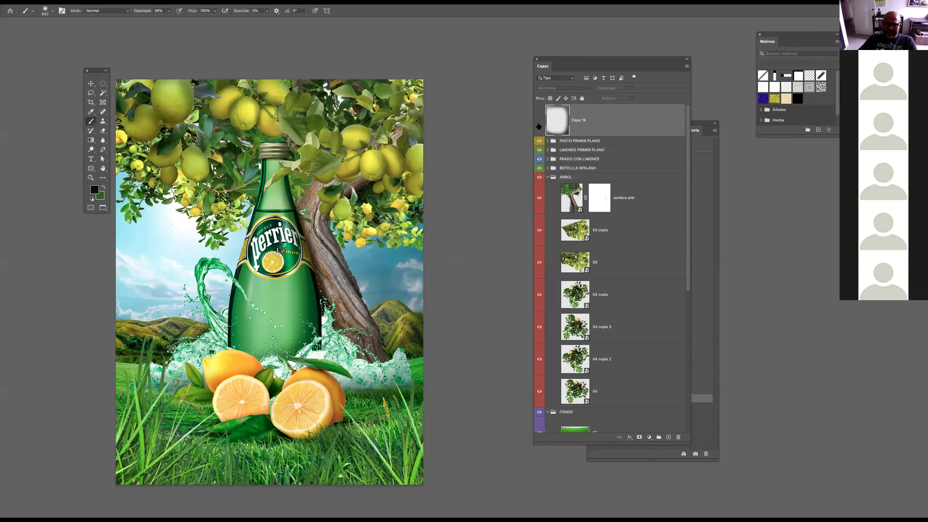
pyautogui.click(539, 124)
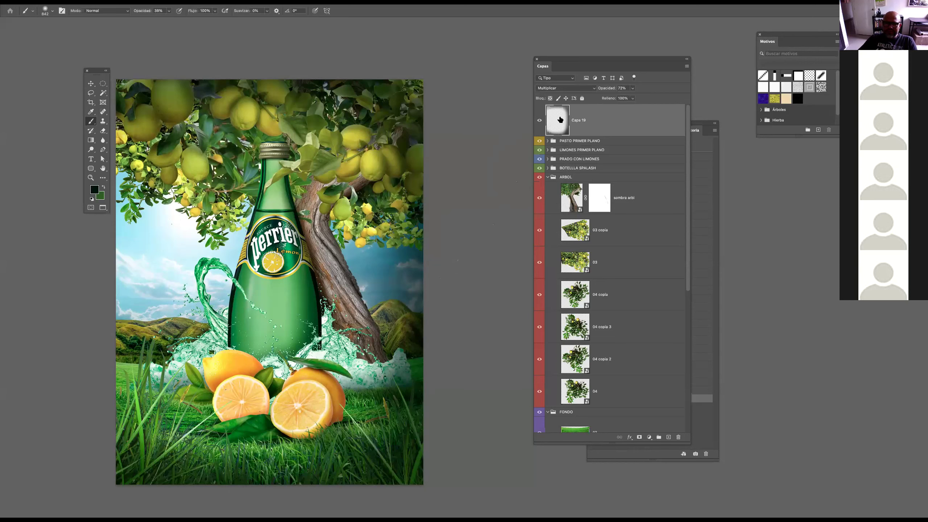
pyautogui.doubleClick(577, 121)
pyautogui.write('viñ')
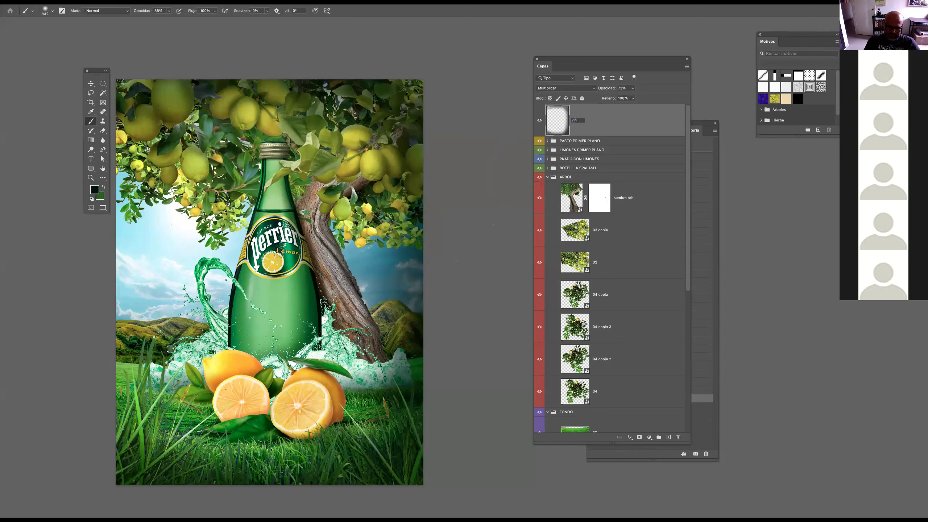
pyautogui.press('Return')
# - Switch to the Move tool and view the finished ad without panels
pyautogui.press('v')
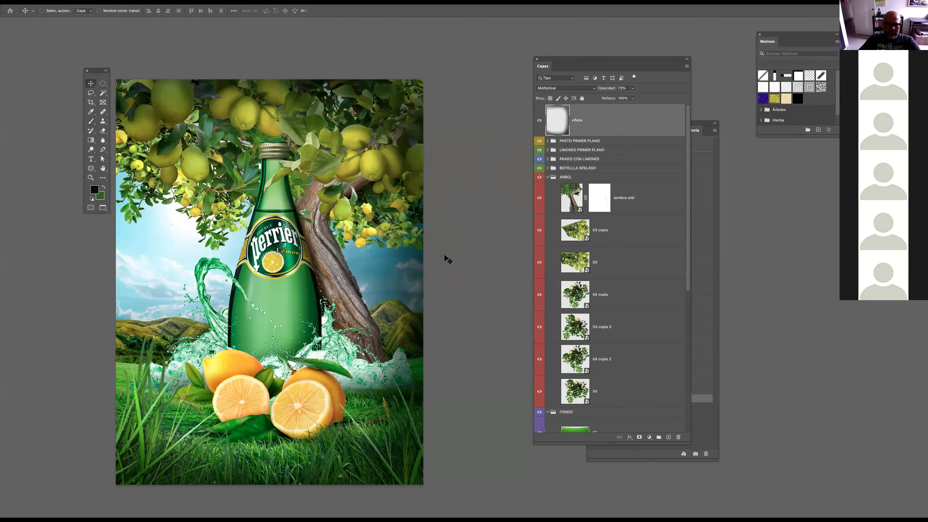
pyautogui.press('Tab')
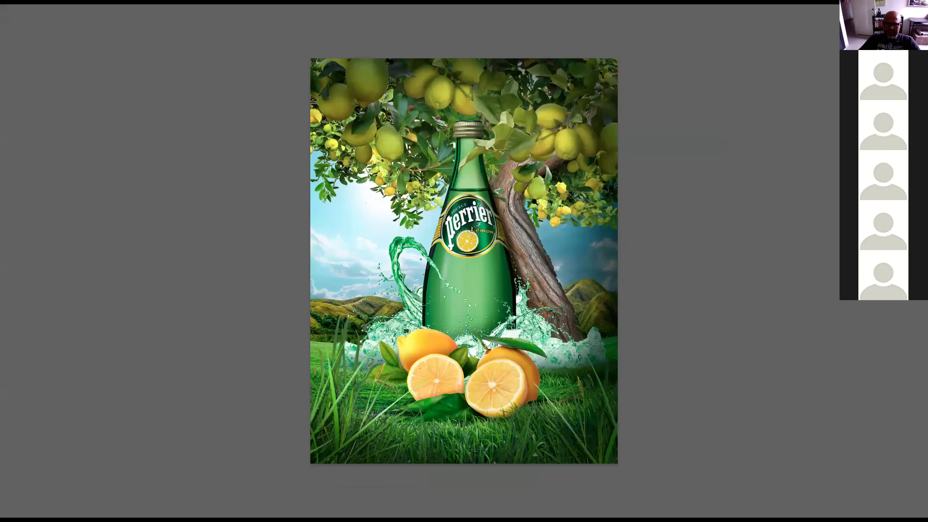
pyautogui.scroll(3, 518, 201)
pyautogui.scroll(-4, 466, 218)
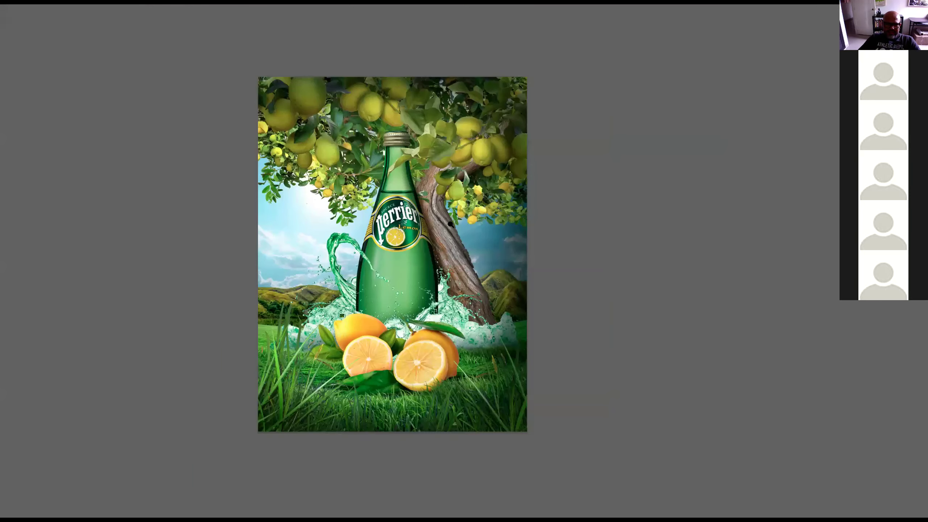
pyautogui.scroll(2, 450, 224)
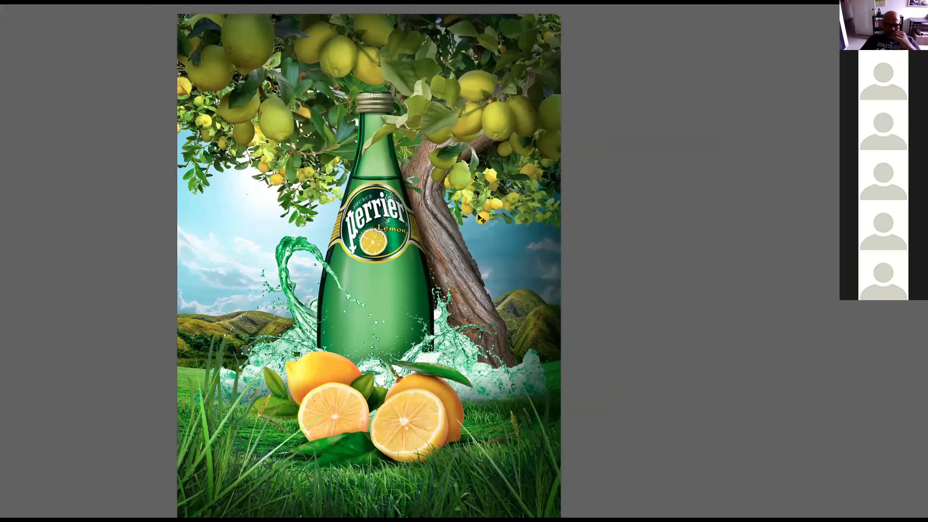
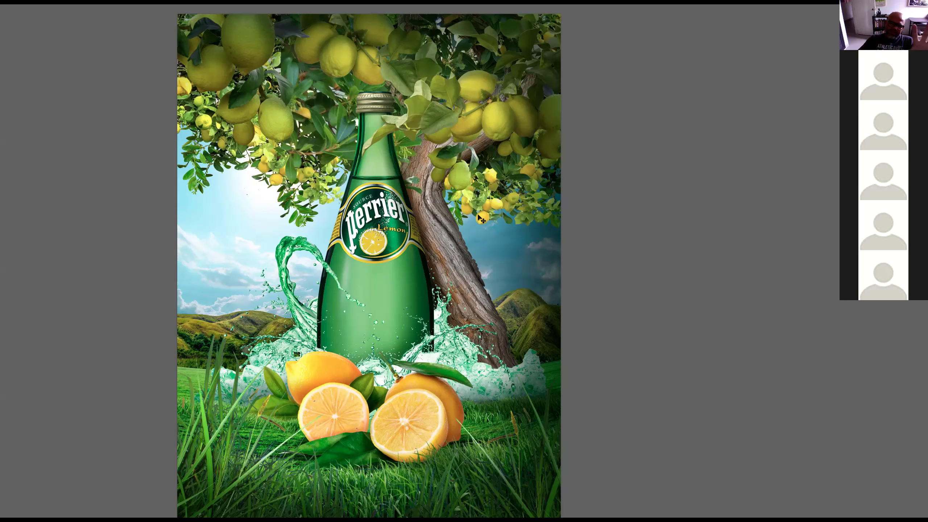
# - Zoom around the poster preview, then restore the hidden toolbar, options bar and panels
pyautogui.scroll(-3, 481, 282)
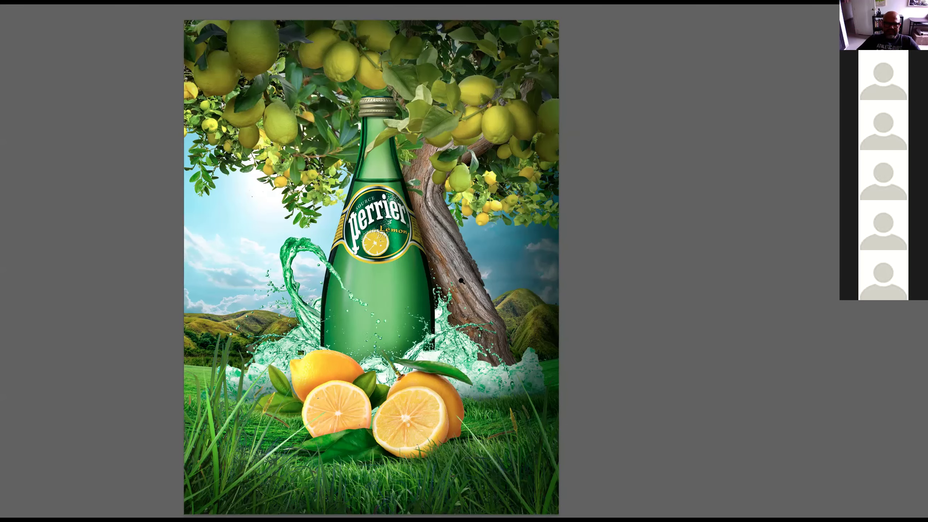
pyautogui.scroll(2, 481, 283)
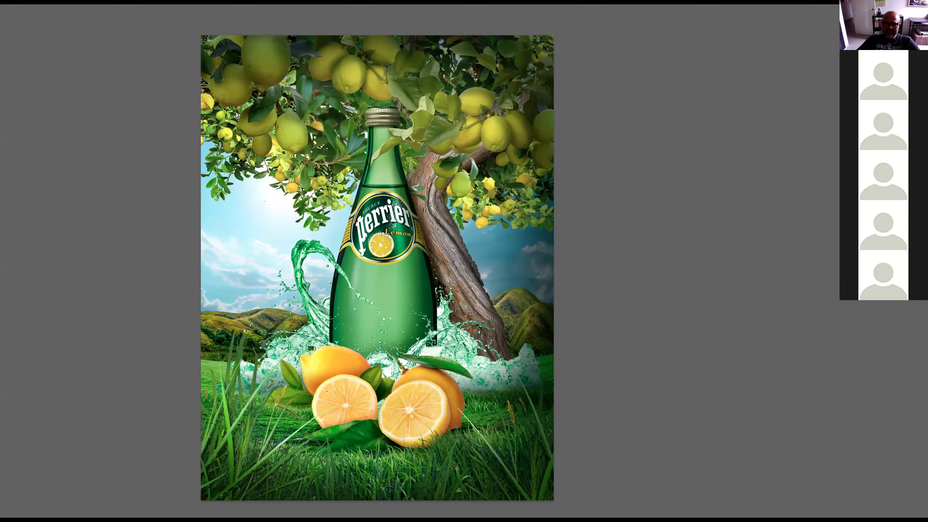
pyautogui.scroll(3, 413, 258)
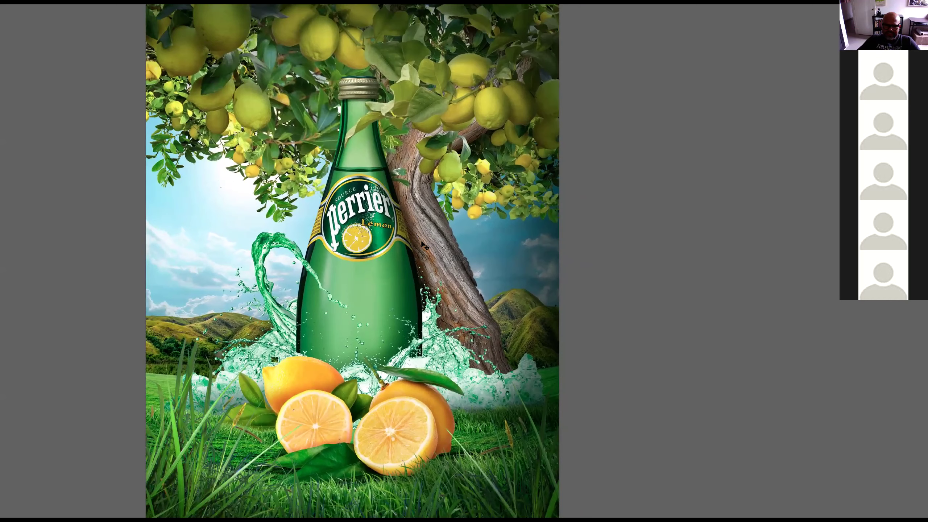
pyautogui.press('Tab')
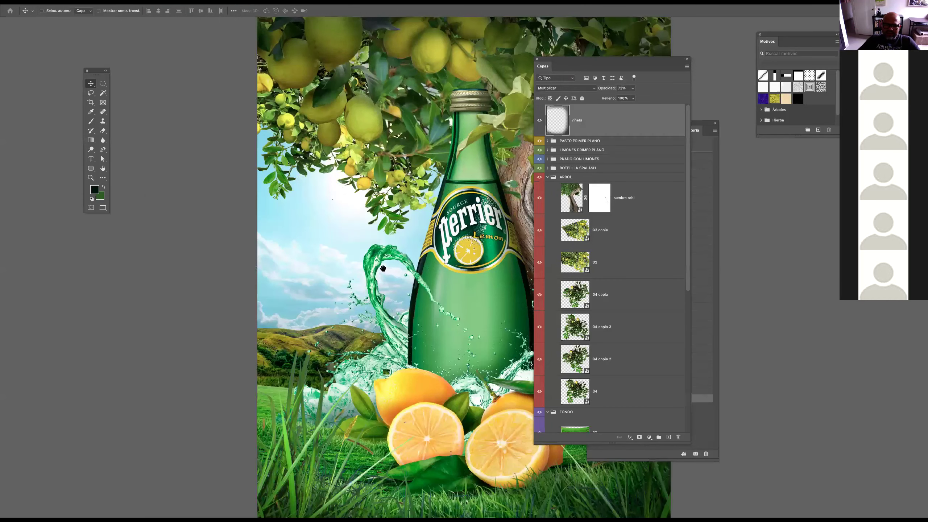
# - Create Capa 19 above Capa 6 in BOTELLA SPALASH, masked to the inteli bottle outline
pyautogui.hscroll(5, 383, 270)
pyautogui.moveTo(685, 206); pyautogui.dragTo(677, 164)
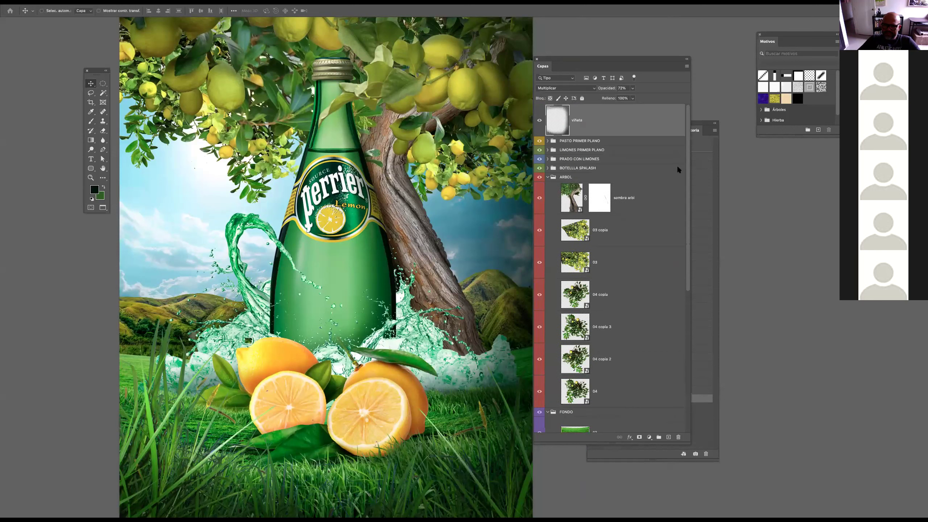
pyautogui.click(547, 168)
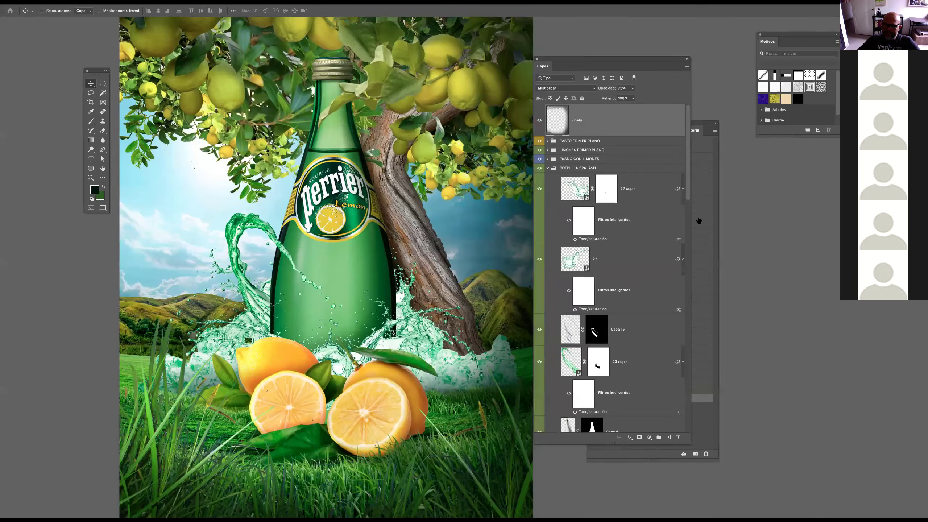
pyautogui.scroll(-4, 685, 209)
pyautogui.click(623, 314)
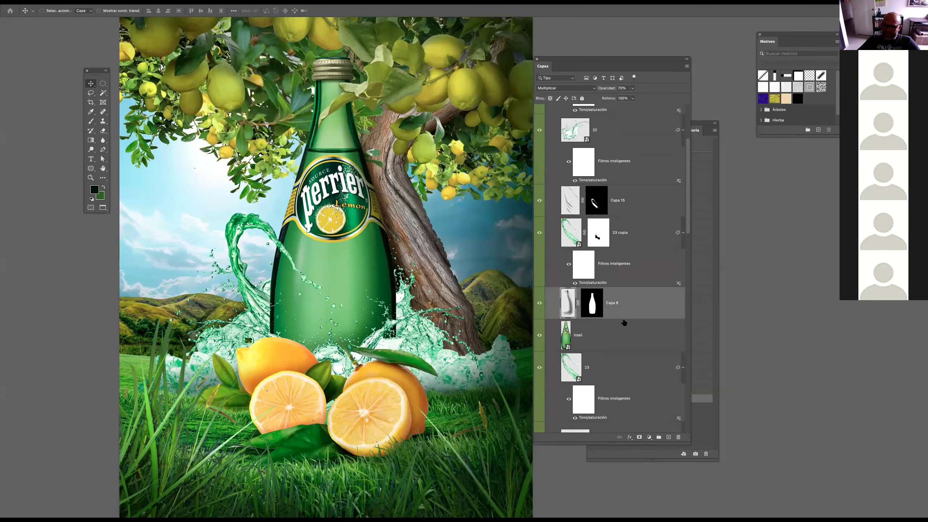
pyautogui.click(669, 437)
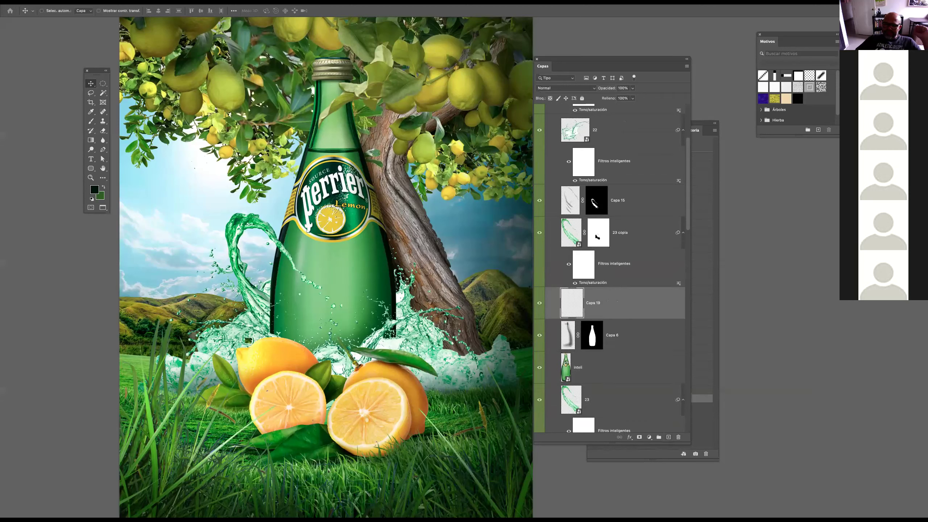
pyautogui.keyDown('ctrl'); pyautogui.click(567, 373); pyautogui.keyUp('ctrl')
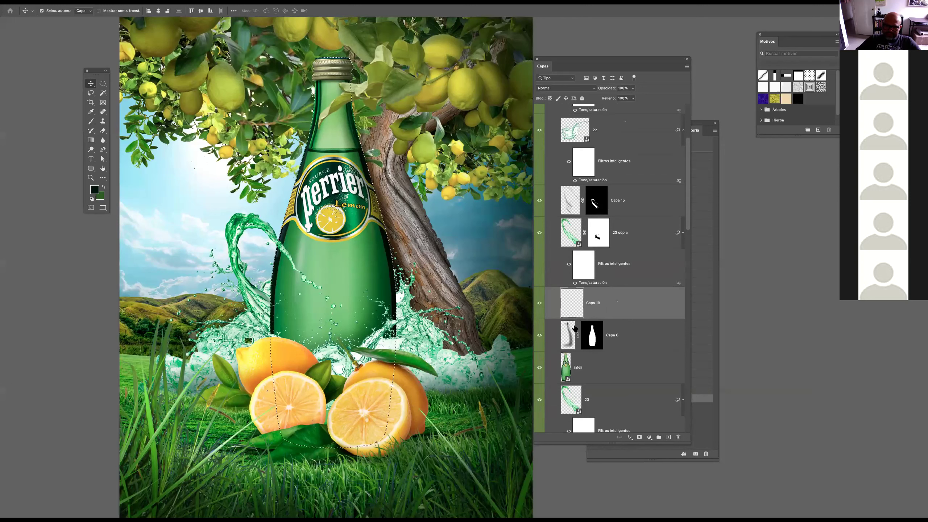
pyautogui.click(639, 437)
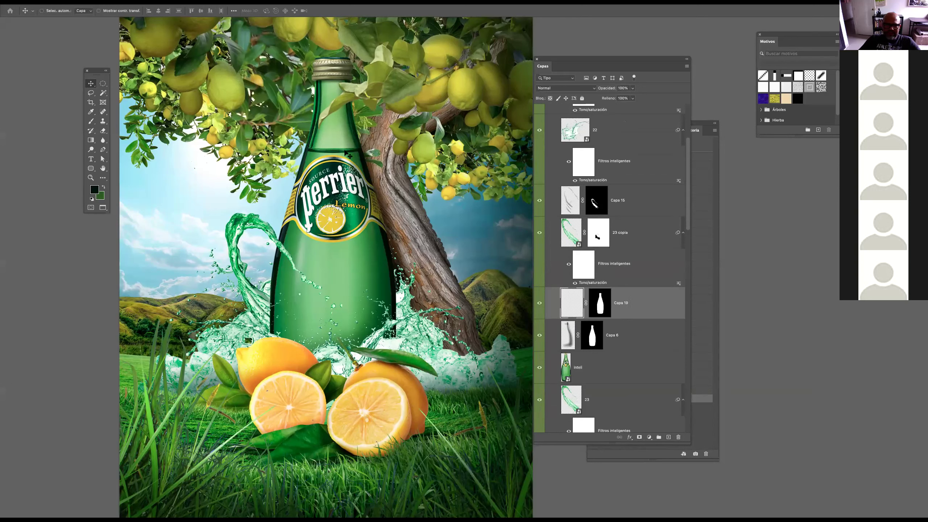
# - Sample the bottle's green with the Eyedropper and set a soft brush of about 143 px
pyautogui.scroll(2, 322, 256)
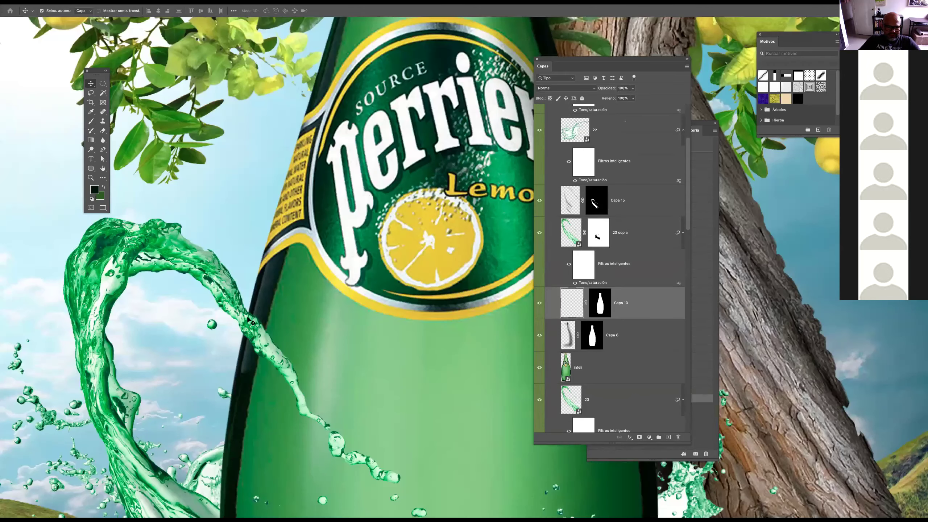
pyautogui.scroll(1, 232, 410)
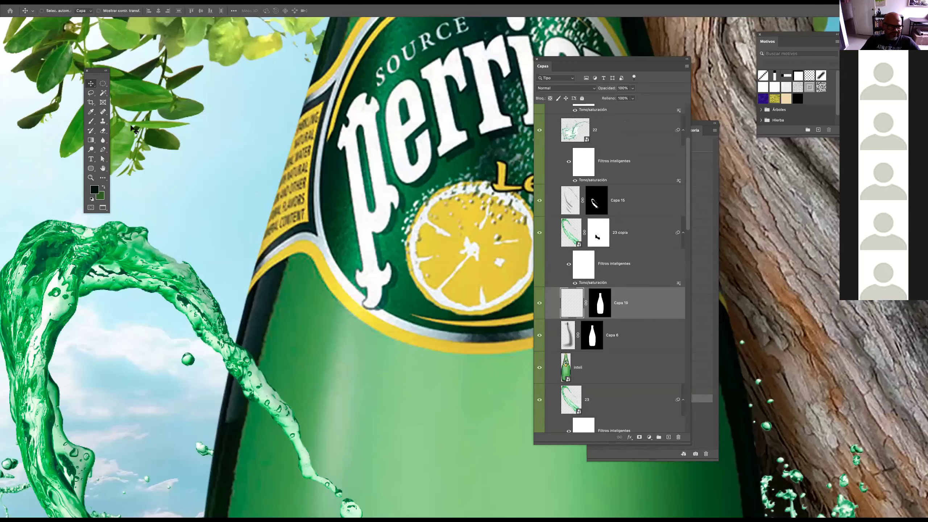
pyautogui.click(91, 112)
pyautogui.click(294, 292)
pyautogui.click(296, 290)
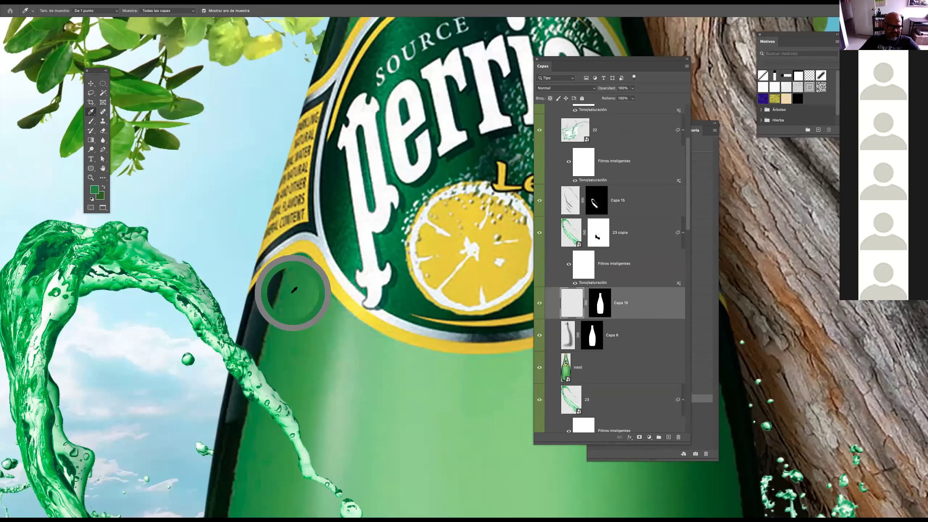
pyautogui.click(94, 123)
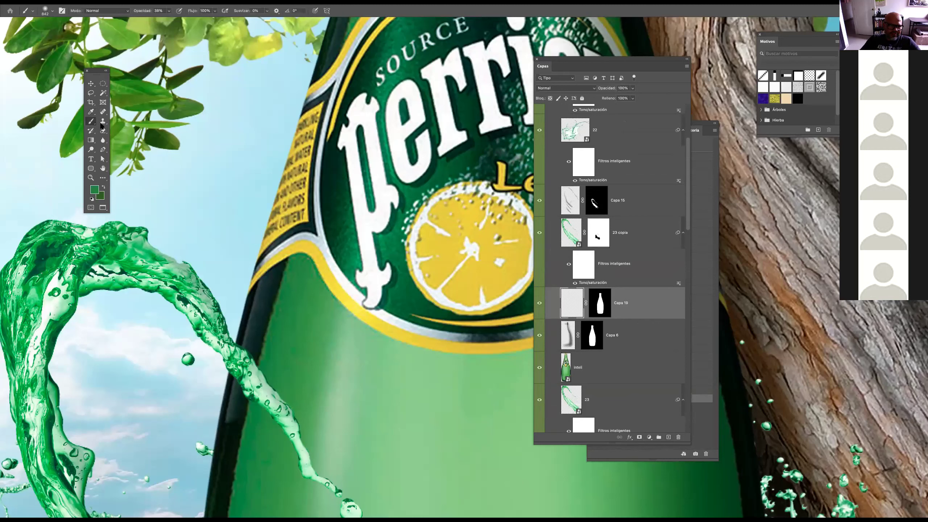
pyautogui.moveTo(279, 281)
pyautogui.mouseDown()
pyautogui.moveTo(277, 295)
pyautogui.moveTo(134, 323)
pyautogui.moveTo(153, 336)
pyautogui.moveTo(122, 339)
pyautogui.moveTo(137, 339)
pyautogui.mouseUp()
# - Paint a soft lighter green highlight along the bottle's left edge
pyautogui.scroll(-2, 279, 195)
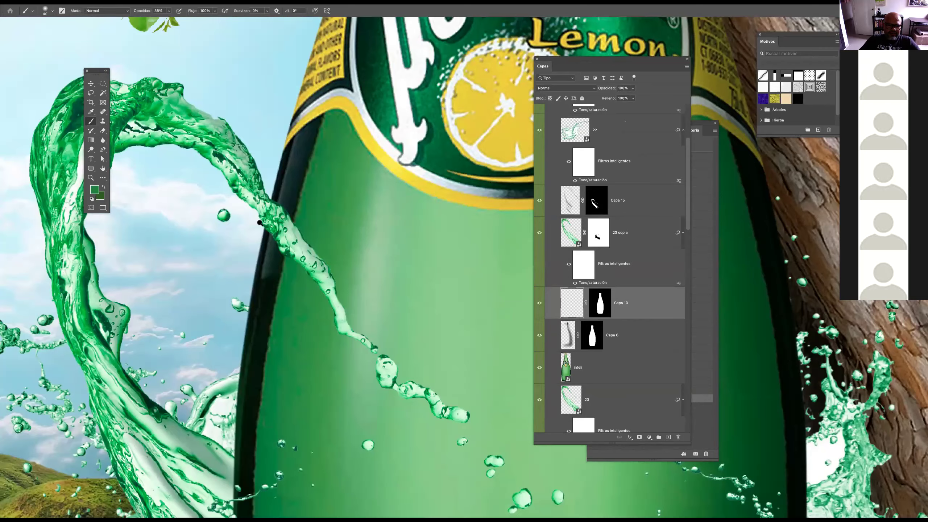
pyautogui.scroll(-2, 277, 205)
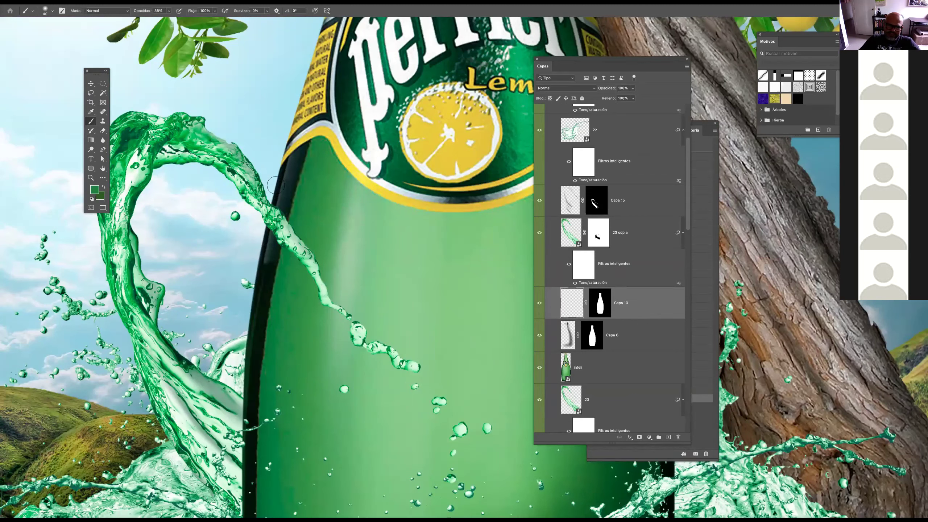
pyautogui.moveTo(275, 186)
pyautogui.mouseDown()
pyautogui.moveTo(261, 256)
pyautogui.moveTo(257, 223)
pyautogui.moveTo(254, 329)
pyautogui.moveTo(251, 256)
pyautogui.moveTo(251, 437)
pyautogui.moveTo(241, 455)
pyautogui.mouseUp()
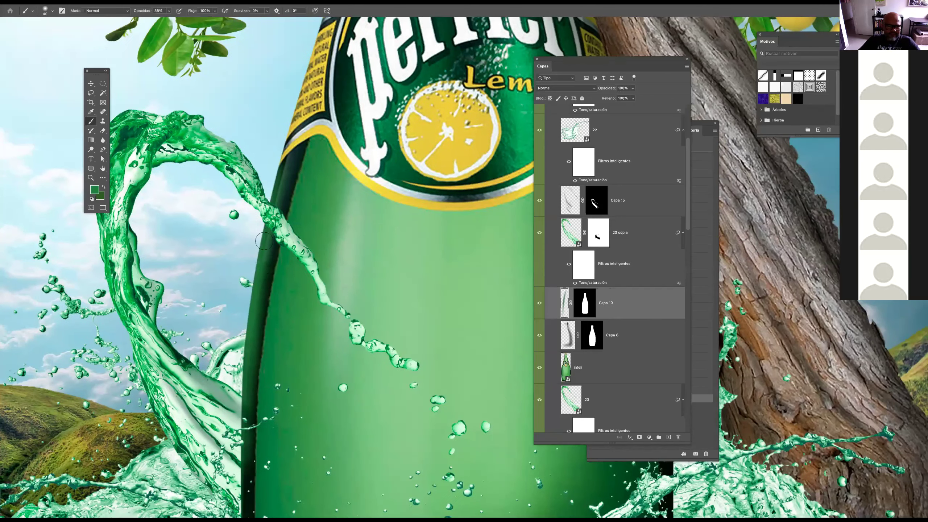
pyautogui.scroll(-5, 264, 242)
pyautogui.moveTo(260, 226); pyautogui.dragTo(251, 337)
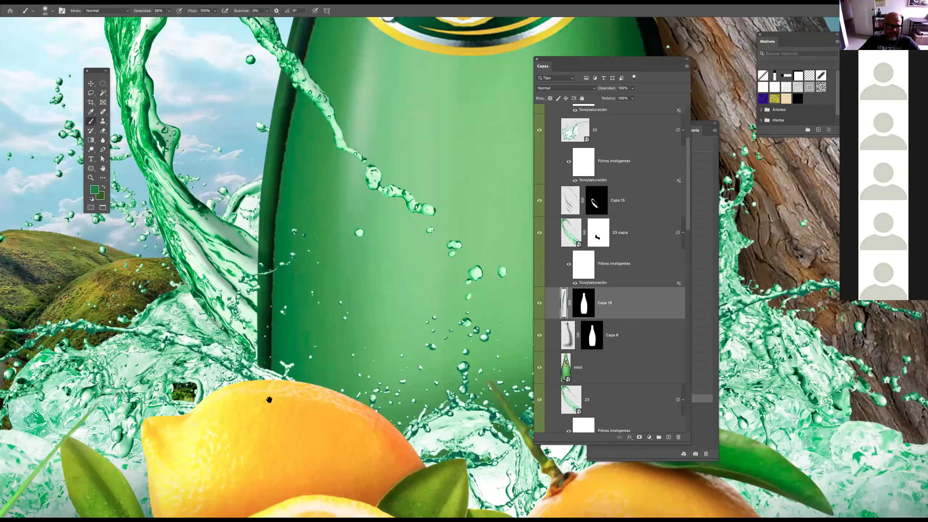
pyautogui.scroll(5, 252, 371)
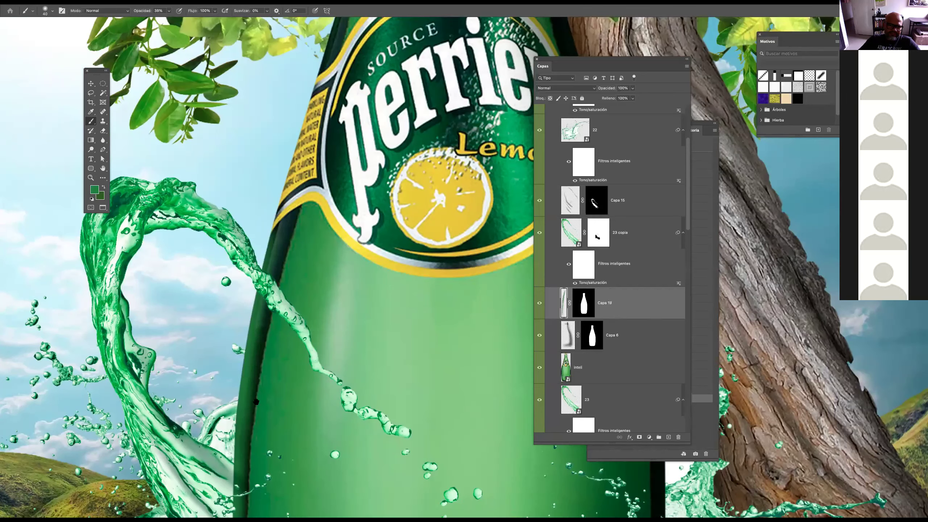
pyautogui.scroll(5, 256, 402)
# - Shrink the brush to about 37 px and sample yellow from the label
pyautogui.moveTo(289, 277); pyautogui.dragTo(338, 81)
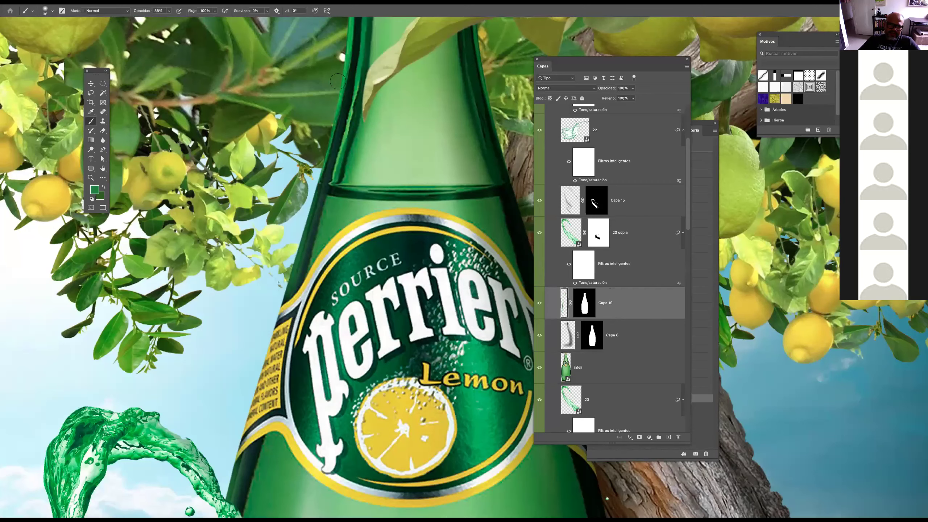
pyautogui.scroll(3, 328, 205)
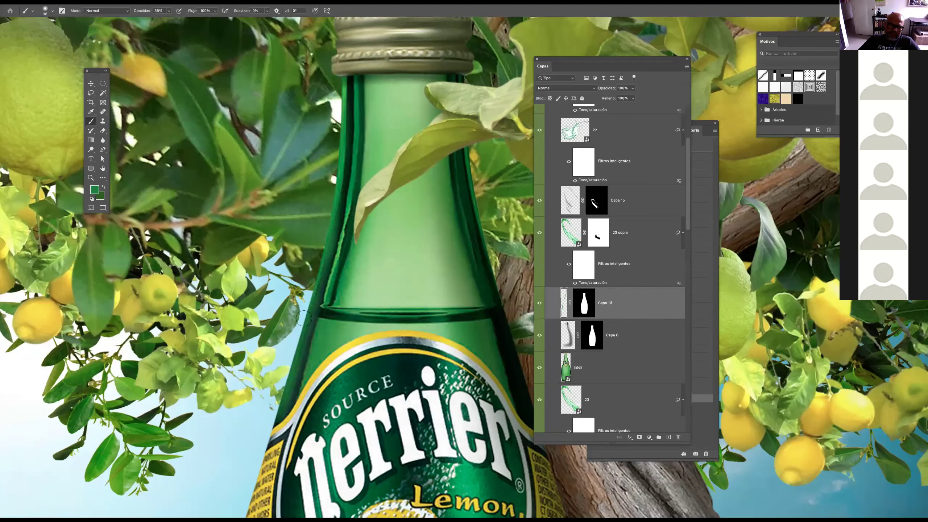
pyautogui.scroll(-6, 337, 146)
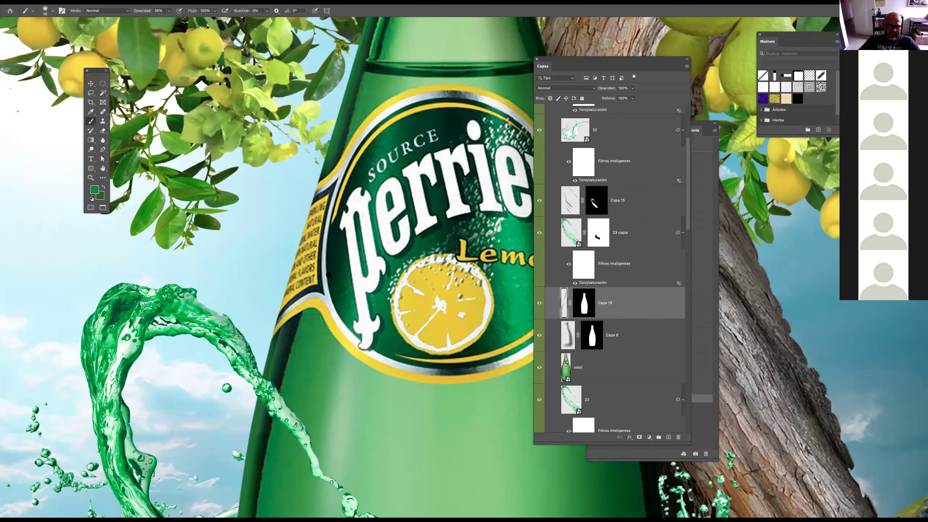
pyautogui.scroll(2, 327, 331)
pyautogui.keyDown('alt'); pyautogui.click(289, 285); pyautogui.keyUp('alt')
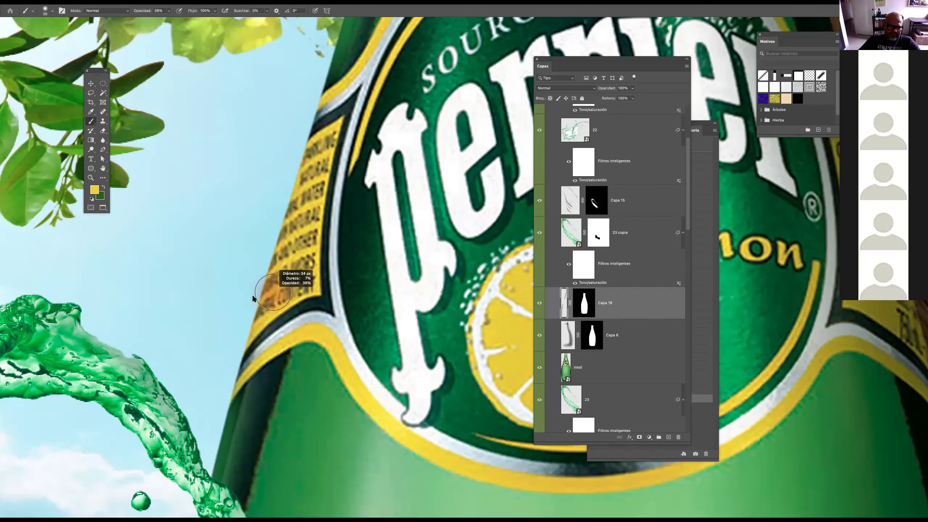
# - Pick a brighter lemon yellow and paint it along the label's left edge with a 24 px brush
pyautogui.click(94, 189)
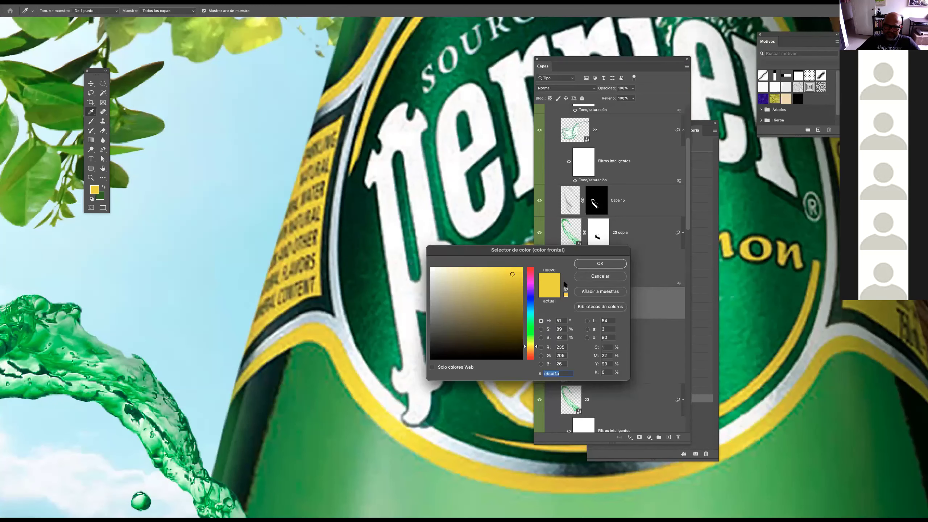
pyautogui.moveTo(532, 345); pyautogui.dragTo(531, 342)
pyautogui.click(521, 268)
pyautogui.click(606, 264)
pyautogui.moveTo(302, 167); pyautogui.dragTo(307, 166)
pyautogui.moveTo(260, 304)
pyautogui.mouseDown()
pyautogui.moveTo(295, 201)
pyautogui.moveTo(252, 273)
pyautogui.mouseUp()
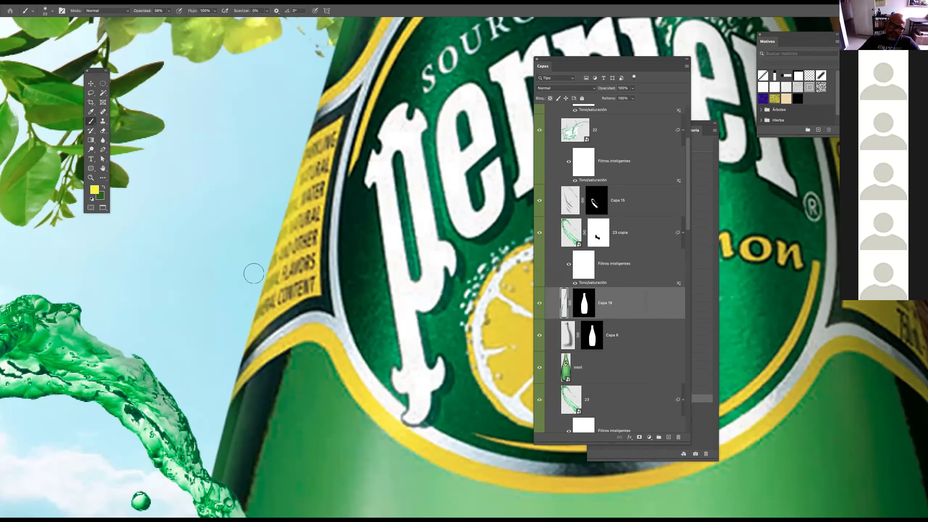
pyautogui.moveTo(306, 144); pyautogui.dragTo(265, 297)
pyautogui.scroll(-5, 323, 183)
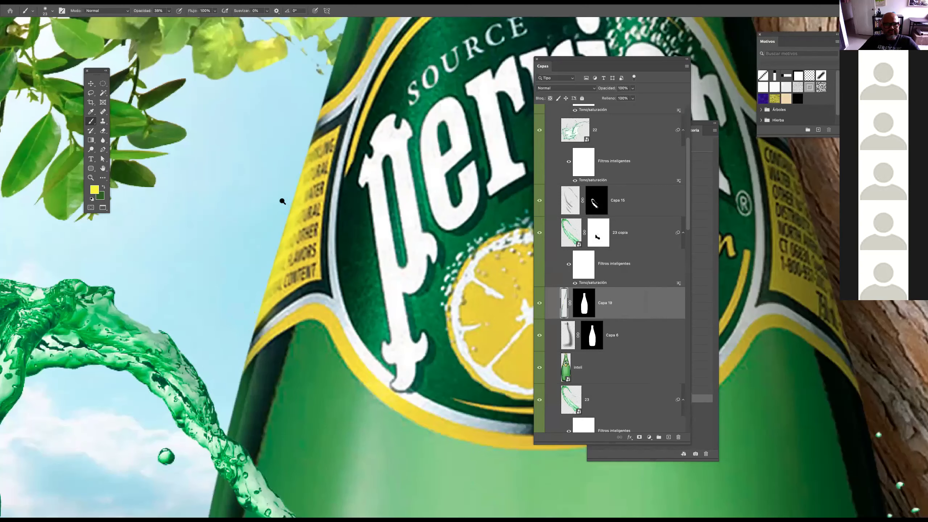
pyautogui.scroll(5, 338, 137)
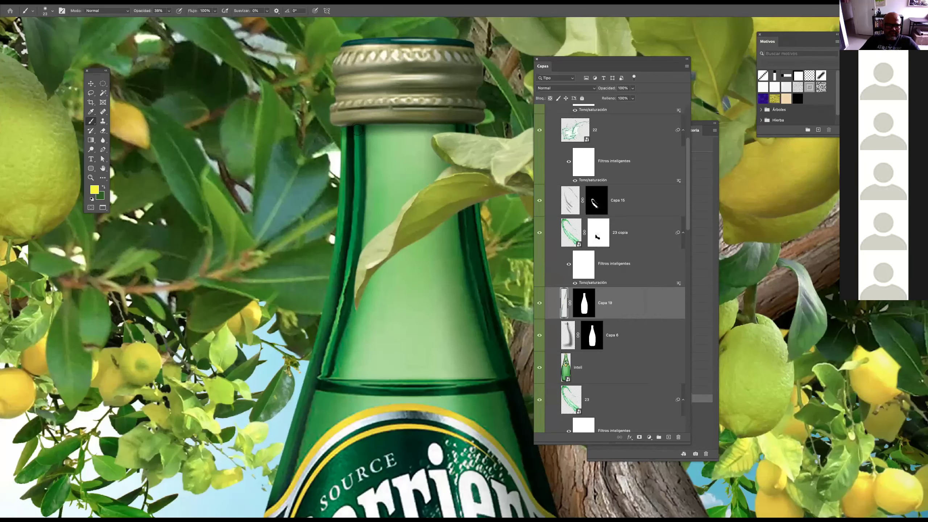
# - Choose pale cream f1efd4 and highlight the cap's left edge and middle band
pyautogui.click(94, 190)
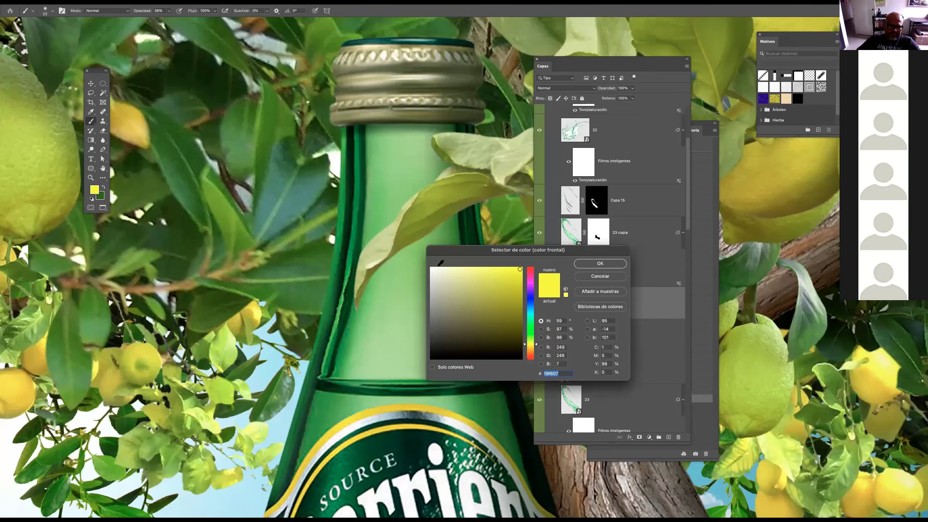
pyautogui.click(442, 272)
pyautogui.click(581, 263)
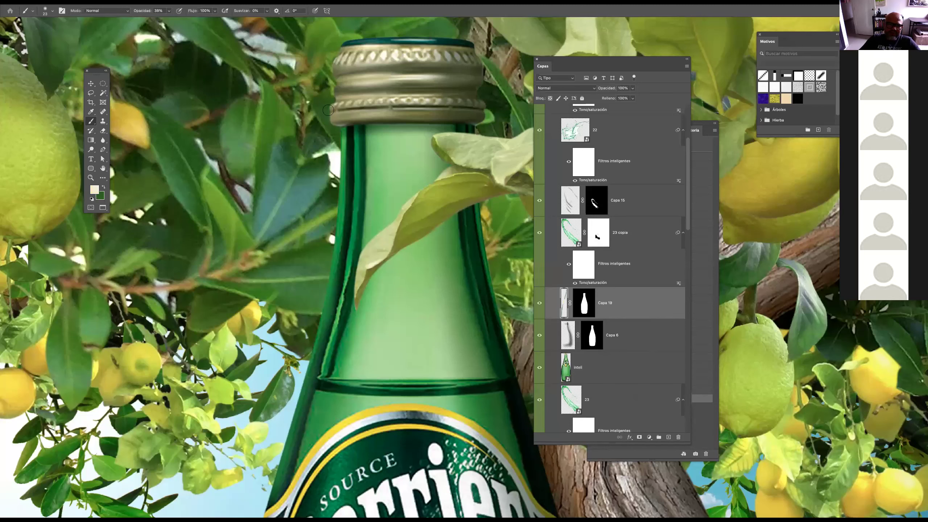
pyautogui.moveTo(338, 121)
pyautogui.mouseDown()
pyautogui.moveTo(346, 111)
pyautogui.moveTo(406, 116)
pyautogui.mouseUp()
pyautogui.press('[')
pyautogui.moveTo(332, 88)
pyautogui.mouseDown()
pyautogui.moveTo(365, 87)
pyautogui.moveTo(337, 73)
pyautogui.moveTo(333, 107)
pyautogui.mouseUp()
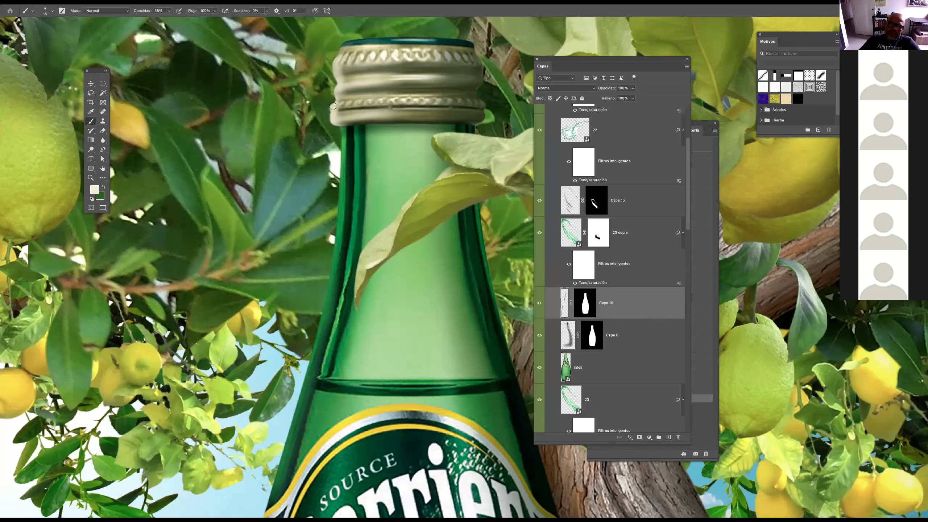
pyautogui.scroll(-2, 365, 169)
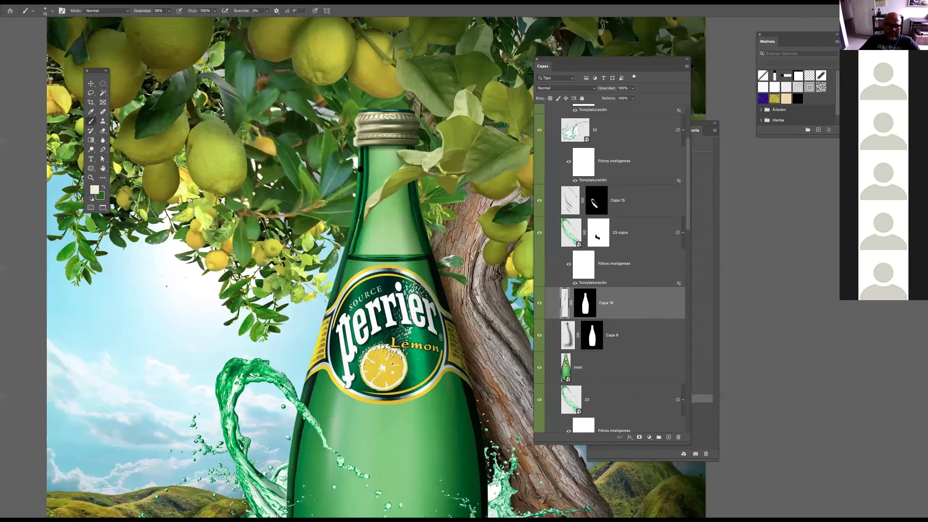
pyautogui.scroll(-1, 372, 105)
pyautogui.scroll(2, 389, 222)
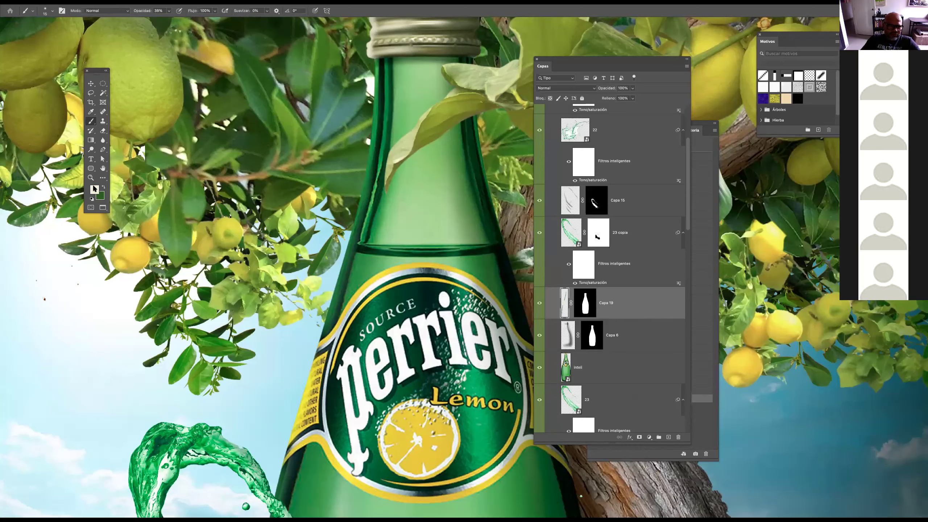
# - Set white as the foreground colour and enlarge the soft brush
pyautogui.click(94, 188)
pyautogui.moveTo(453, 288); pyautogui.dragTo(428, 252)
pyautogui.click(599, 263)
pyautogui.press('b')
pyautogui.scroll(2, 366, 50)
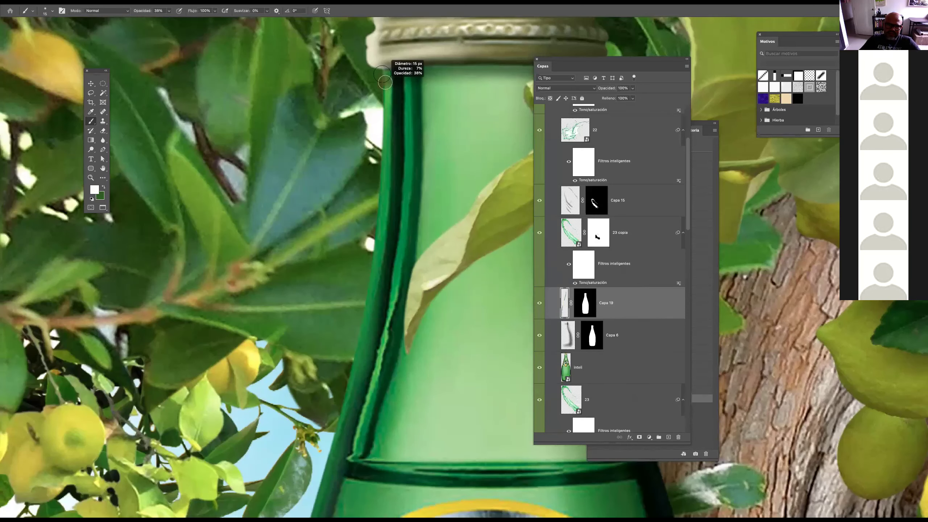
pyautogui.press(']')
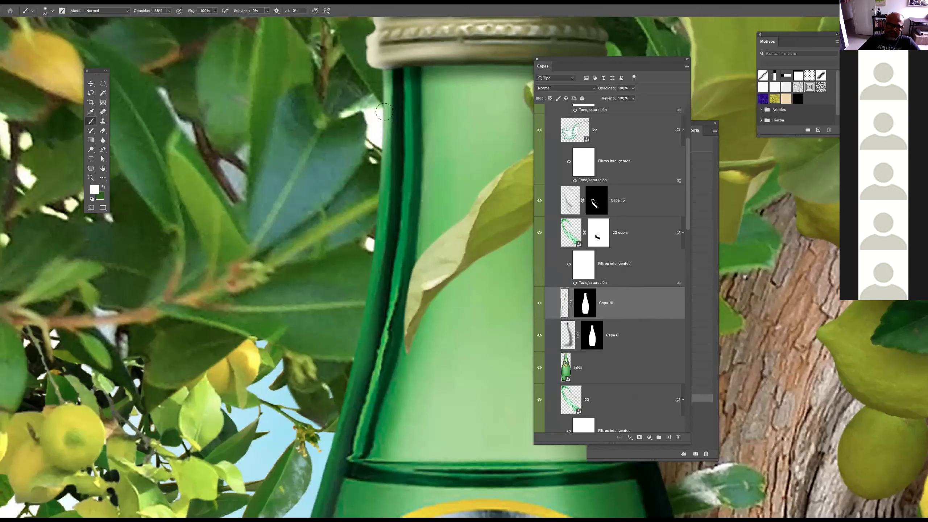
# - Paint white strokes down the dark left edge of the bottle neck
pyautogui.moveTo(388, 85); pyautogui.dragTo(377, 305)
pyautogui.moveTo(373, 339); pyautogui.dragTo(384, 98)
pyautogui.moveTo(382, 133); pyautogui.dragTo(373, 252)
pyautogui.moveTo(385, 99); pyautogui.dragTo(351, 402)
pyautogui.moveTo(340, 453); pyautogui.dragTo(374, 353)
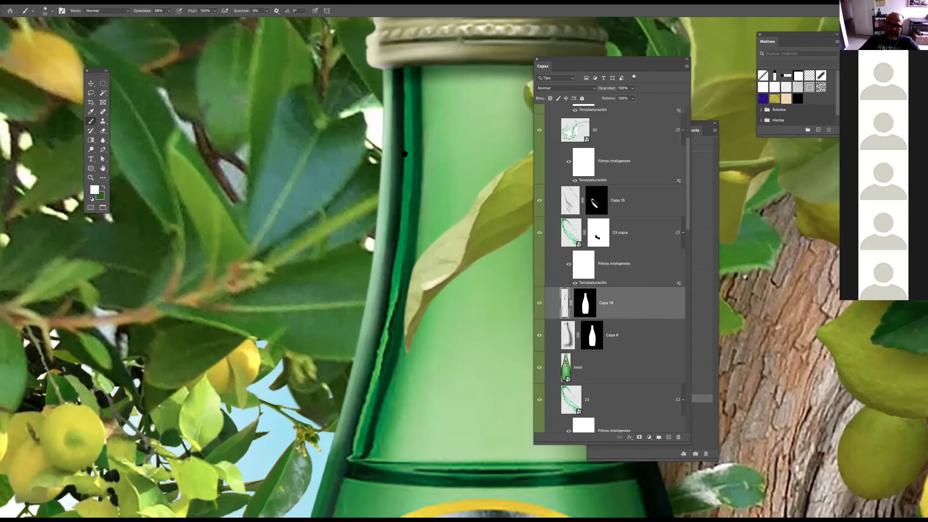
pyautogui.scroll(-6, 350, 353)
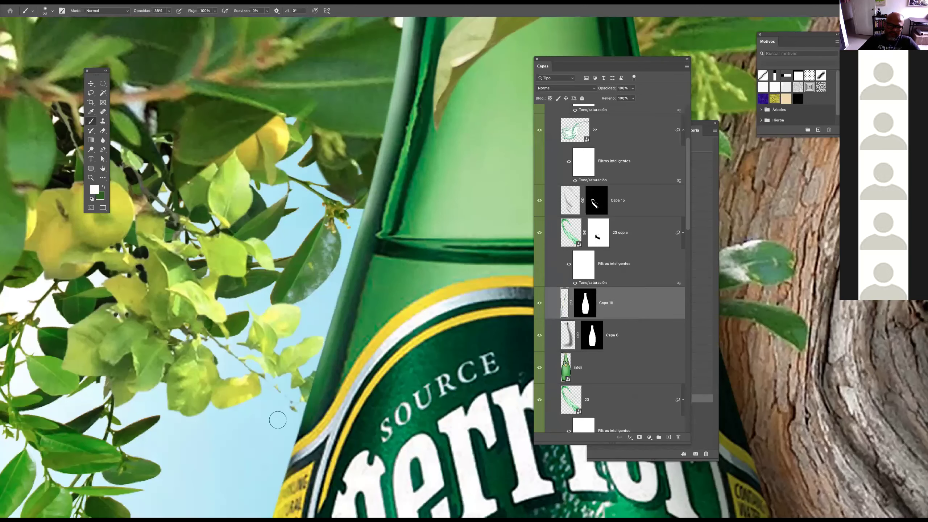
# - Lighten the bottle's left edge down to the shoulder with more white strokes
pyautogui.moveTo(313, 397); pyautogui.dragTo(373, 205)
pyautogui.moveTo(344, 289); pyautogui.dragTo(300, 450)
pyautogui.moveTo(306, 400); pyautogui.dragTo(369, 223)
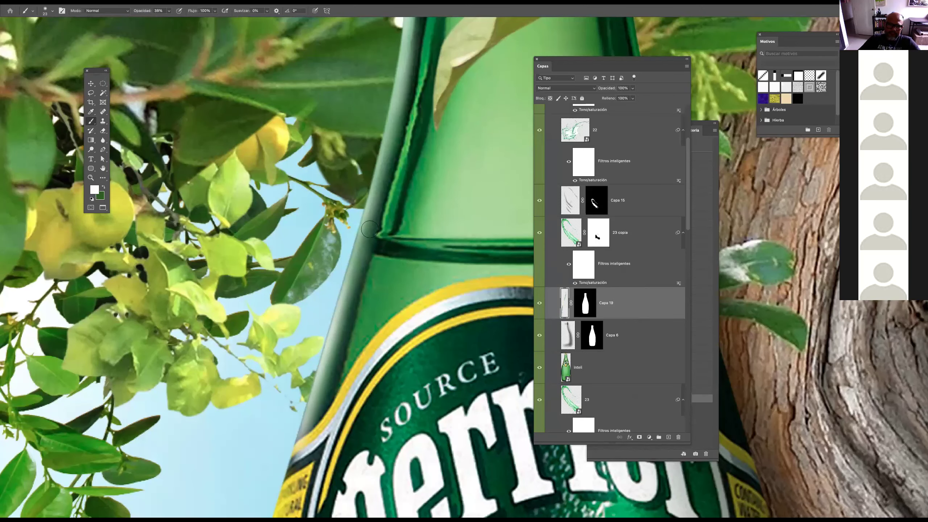
pyautogui.moveTo(382, 141); pyautogui.dragTo(349, 280)
pyautogui.scroll(-2, 344, 276)
pyautogui.scroll(-5, 345, 275)
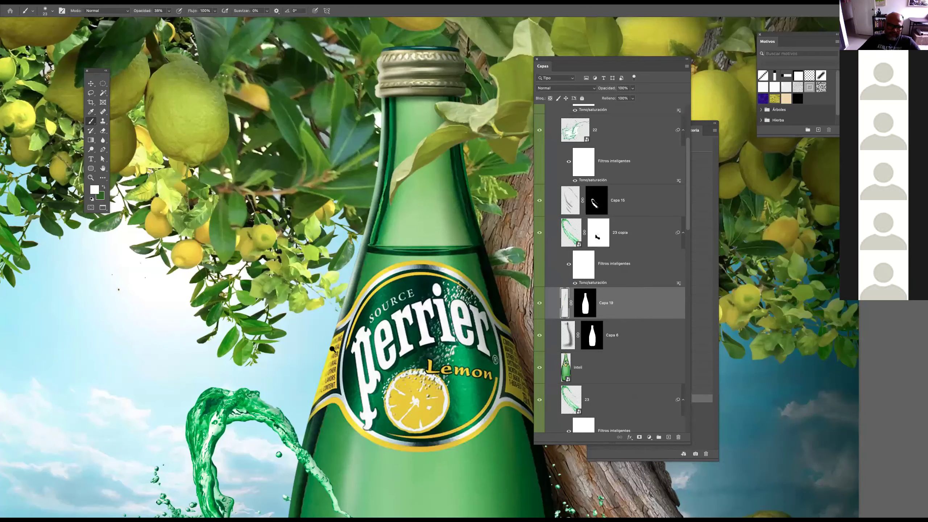
pyautogui.scroll(4, 345, 340)
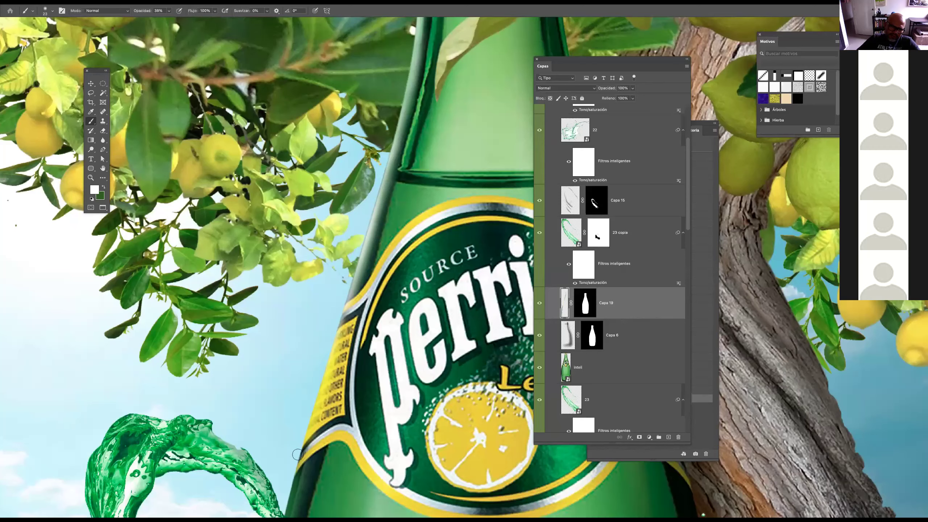
# - With a much larger brush, lighten the dark left edge of the lower bottle
pyautogui.moveTo(318, 396); pyautogui.dragTo(354, 251)
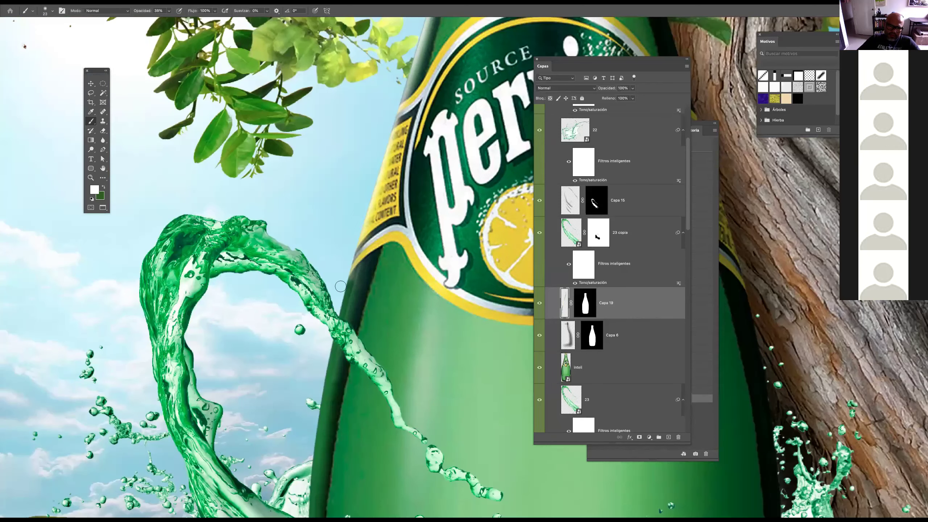
pyautogui.press(']')
pyautogui.press(']')
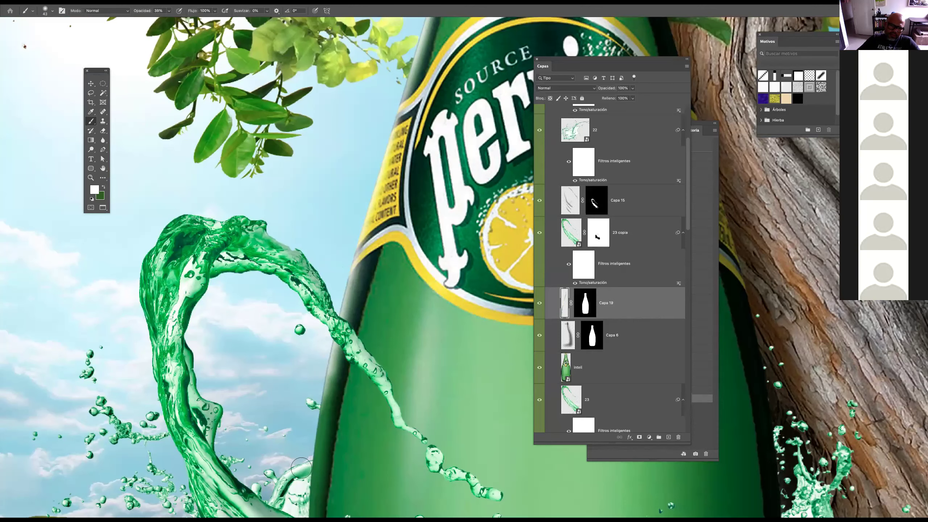
pyautogui.scroll(-2, 323, 327)
pyautogui.scroll(-4, 312, 321)
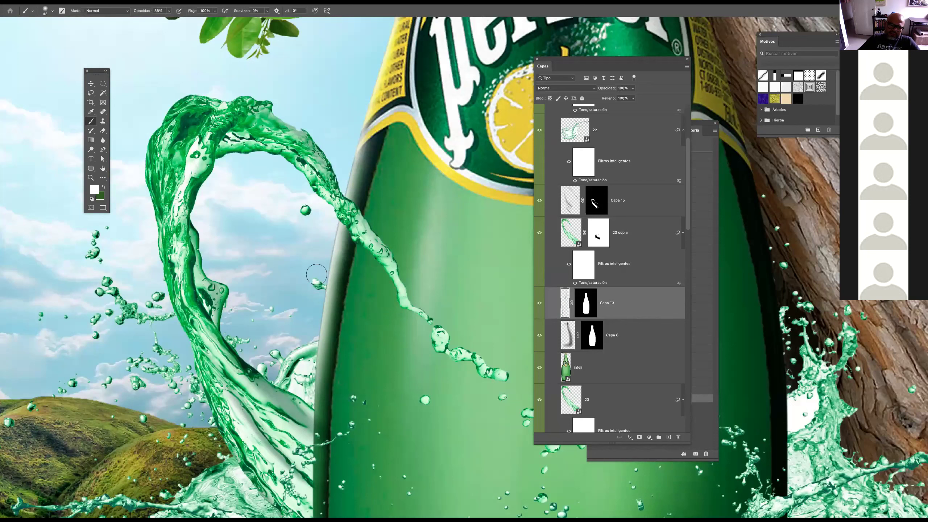
pyautogui.scroll(-4, 318, 289)
pyautogui.scroll(-1, 309, 301)
pyautogui.moveTo(318, 441)
pyautogui.mouseDown()
pyautogui.moveTo(318, 342)
pyautogui.moveTo(318, 372)
pyautogui.mouseUp()
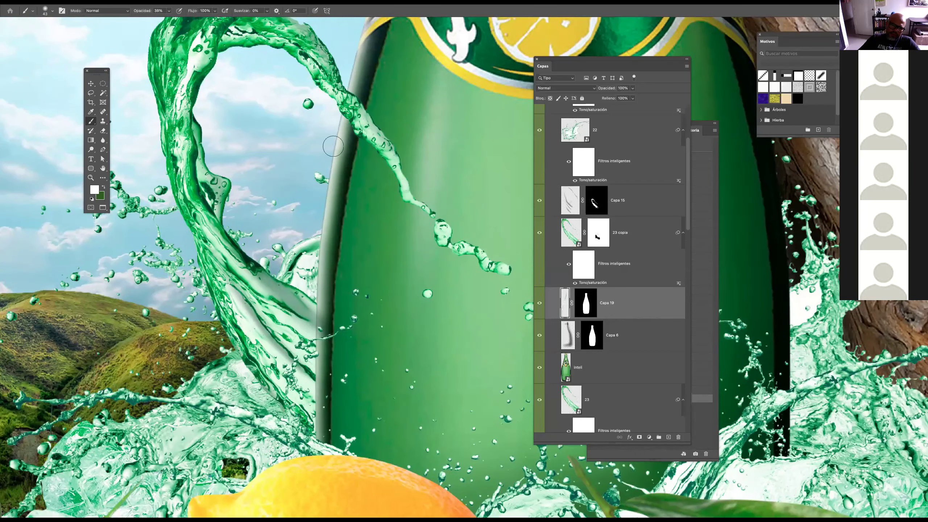
pyautogui.scroll(1, 333, 146)
pyautogui.scroll(12, 311, 336)
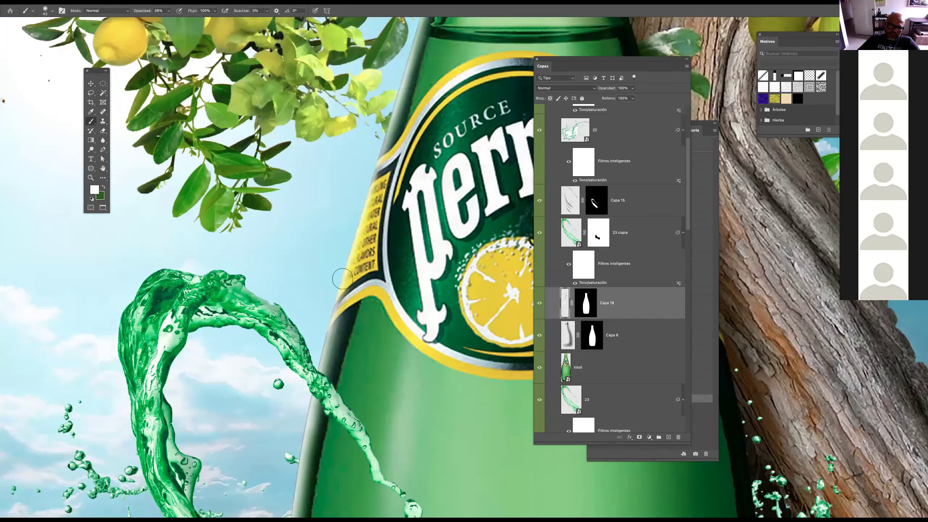
pyautogui.scroll(-2, 368, 151)
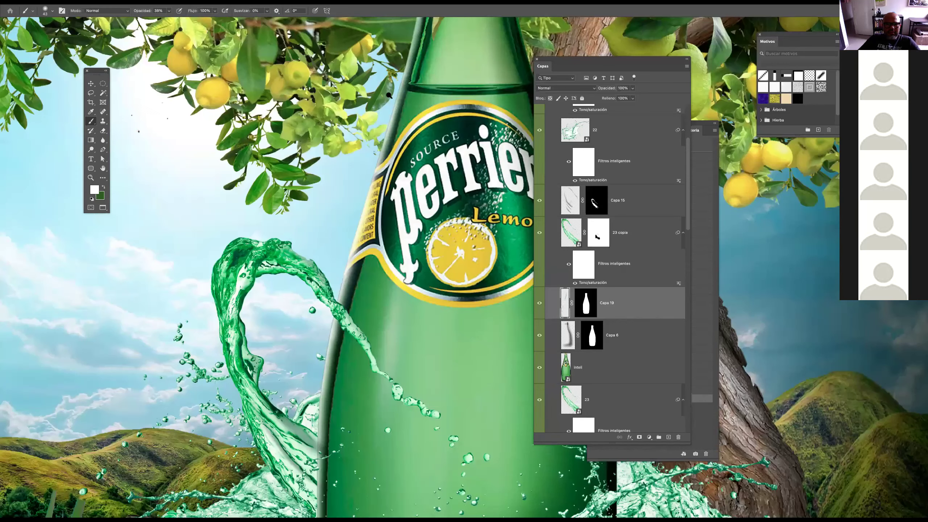
# - Lower Capa 19's opacity to 91% to tone down the highlights
pyautogui.press('super+0')
pyautogui.scroll(2, 384, 96)
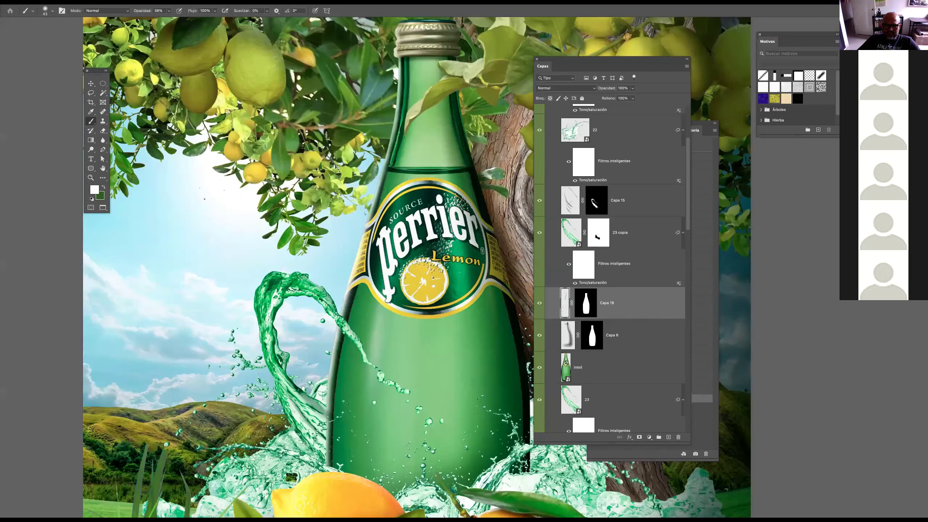
pyautogui.click(632, 88)
pyautogui.click(622, 97)
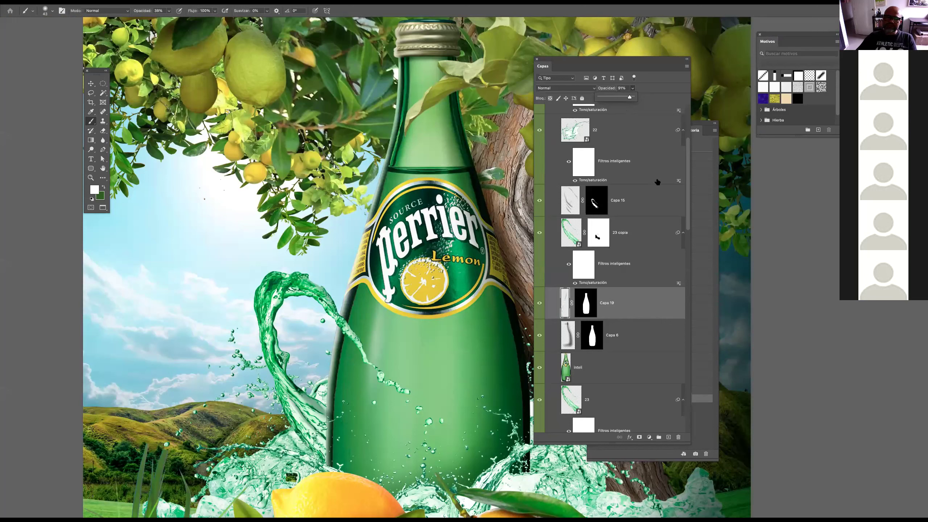
pyautogui.click(622, 304)
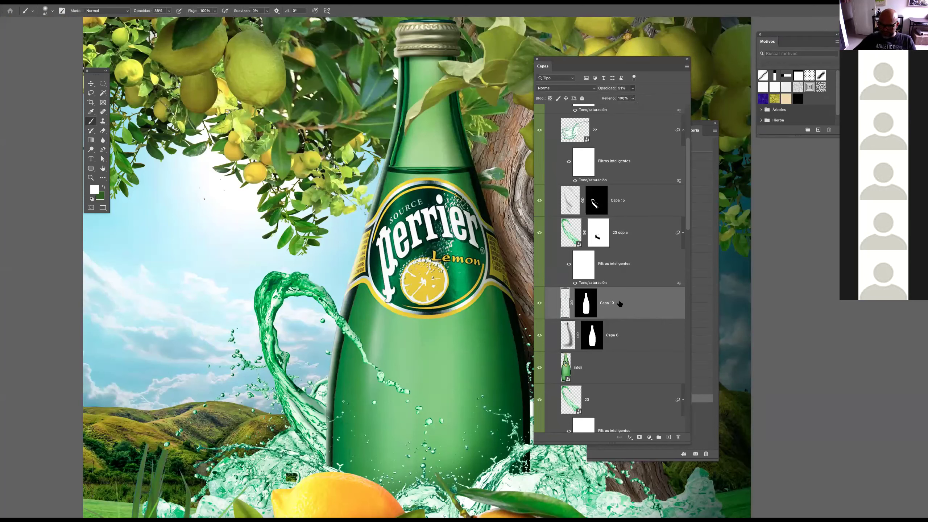
# - Add a new layer, Capa 20, masked to the bottle shape, ready for painting
pyautogui.click(668, 437)
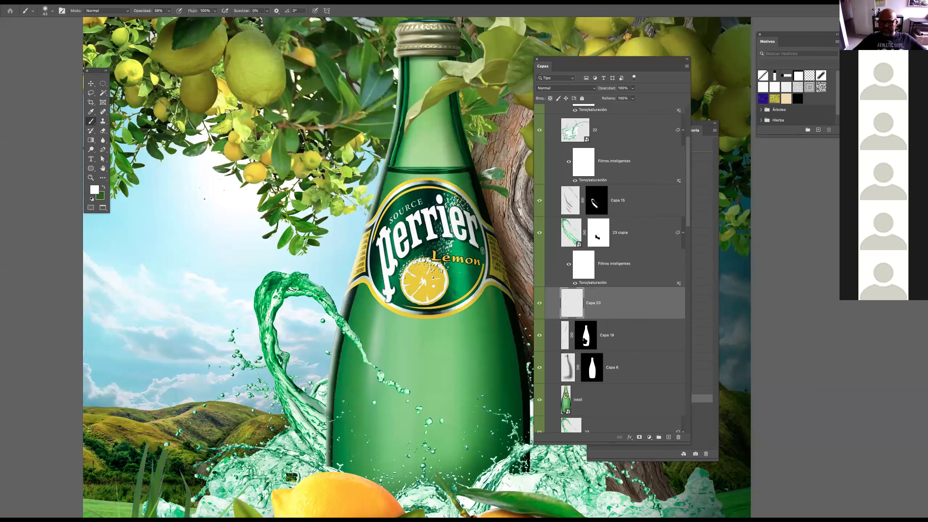
pyautogui.keyDown('ctrl'); pyautogui.click(594, 340); pyautogui.keyUp('ctrl')
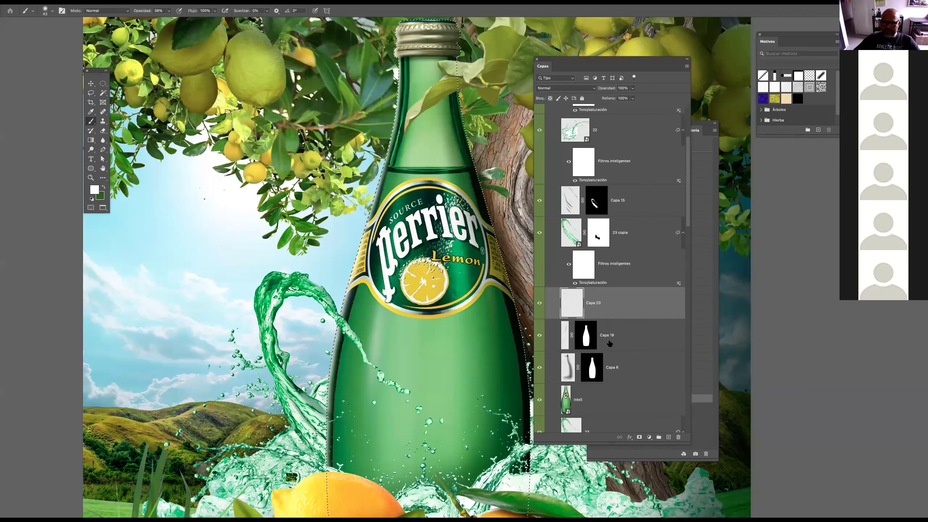
pyautogui.click(639, 438)
pyautogui.click(572, 304)
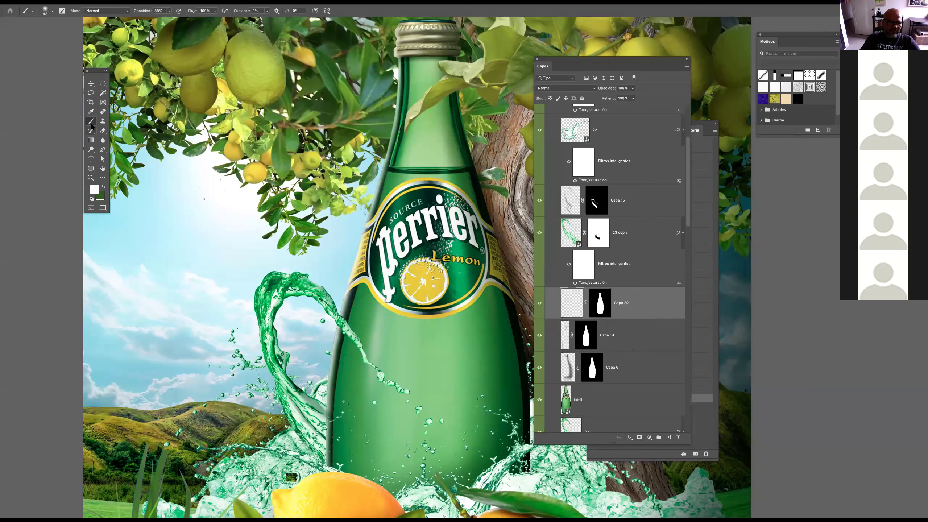
# - Paint broad white strokes down the neck and the bottle's left edge
pyautogui.moveTo(451, 140); pyautogui.dragTo(475, 140)
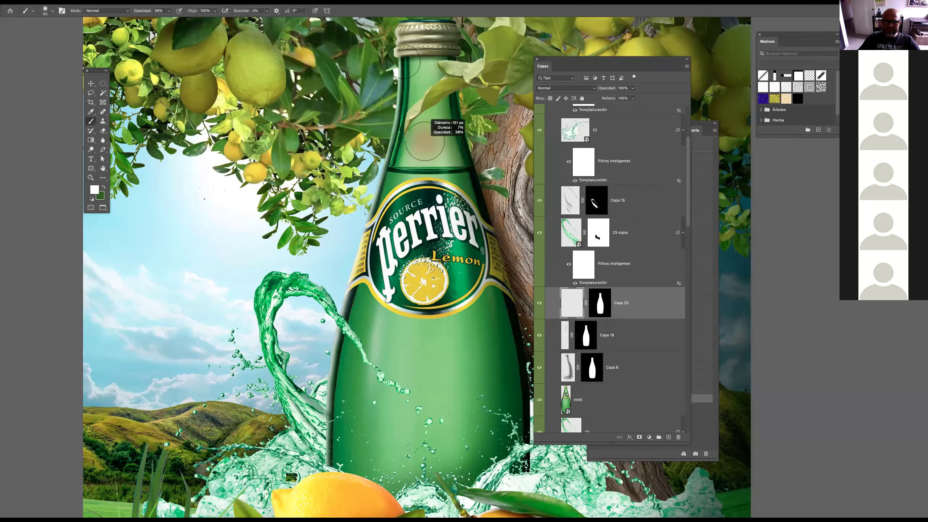
pyautogui.moveTo(370, 203)
pyautogui.mouseDown()
pyautogui.moveTo(400, 46)
pyautogui.moveTo(371, 158)
pyautogui.moveTo(379, 202)
pyautogui.mouseUp()
pyautogui.moveTo(405, 73)
pyautogui.mouseDown()
pyautogui.moveTo(359, 204)
pyautogui.moveTo(364, 262)
pyautogui.moveTo(387, 171)
pyautogui.moveTo(313, 341)
pyautogui.moveTo(334, 491)
pyautogui.moveTo(349, 262)
pyautogui.moveTo(358, 223)
pyautogui.moveTo(364, 262)
pyautogui.moveTo(387, 49)
pyautogui.moveTo(378, 156)
pyautogui.moveTo(333, 256)
pyautogui.moveTo(314, 464)
pyautogui.moveTo(385, 280)
pyautogui.mouseUp()
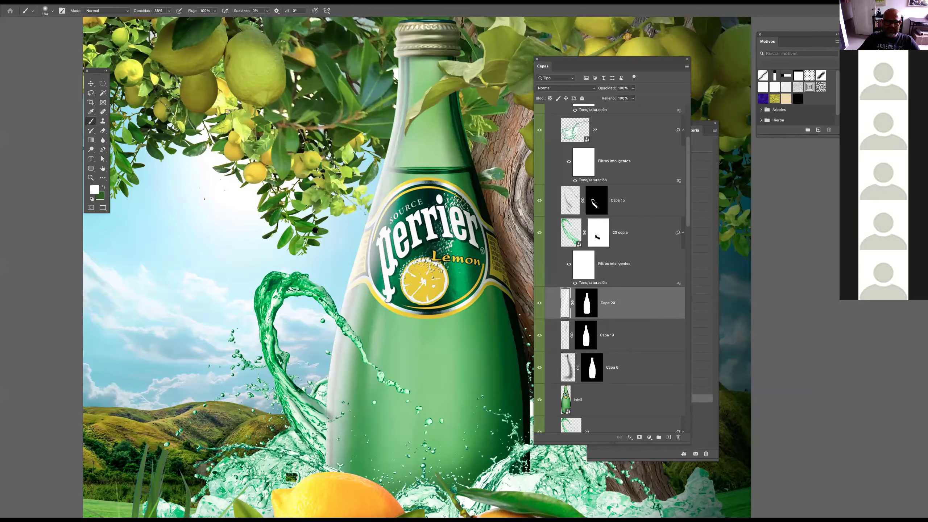
pyautogui.hscroll(5, 351, 365)
pyautogui.scroll(-3, 350, 365)
# - With a 122 px brush, paint white bands on the lower-left edge and middle
pyautogui.moveTo(327, 374); pyautogui.dragTo(313, 378)
pyautogui.moveTo(273, 307); pyautogui.dragTo(272, 417)
pyautogui.moveTo(343, 411); pyautogui.dragTo(340, 274)
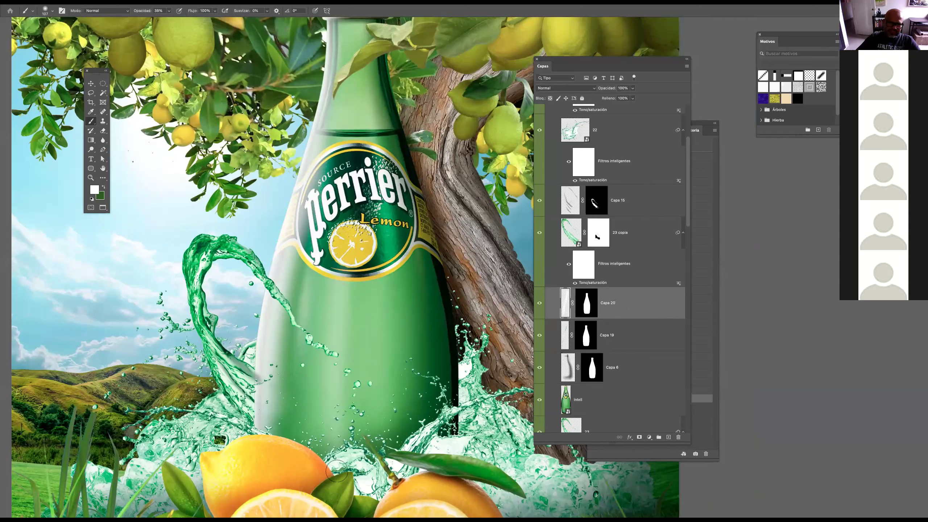
pyautogui.moveTo(336, 472); pyautogui.dragTo(332, 304)
pyautogui.moveTo(353, 101); pyautogui.dragTo(341, 130)
pyautogui.moveTo(325, 451); pyautogui.dragTo(353, 41)
pyautogui.moveTo(309, 401); pyautogui.dragTo(283, 406)
pyautogui.moveTo(292, 438)
pyautogui.mouseDown()
pyautogui.moveTo(298, 283)
pyautogui.moveTo(322, 179)
pyautogui.mouseUp()
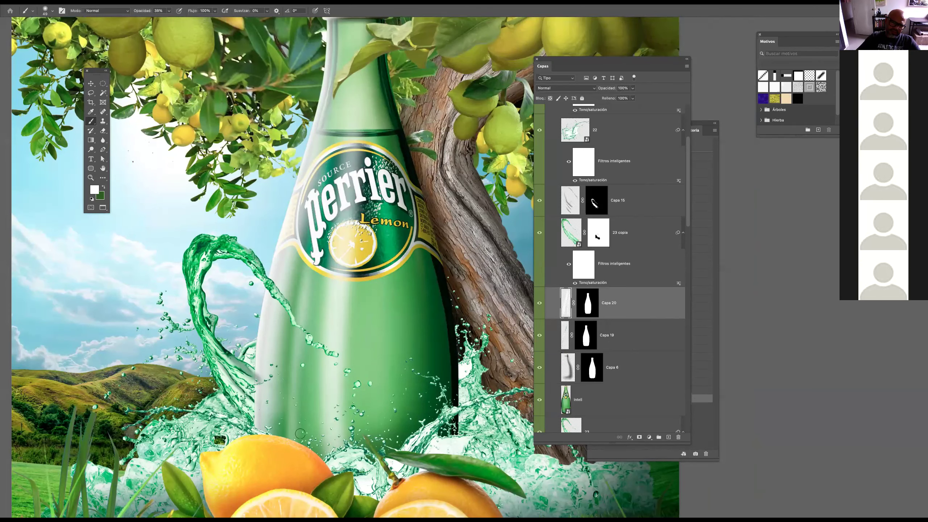
# - Paint white highlights on the cap's groove and lower rim with a soft 9 px brush
pyautogui.scroll(5, 351, 230)
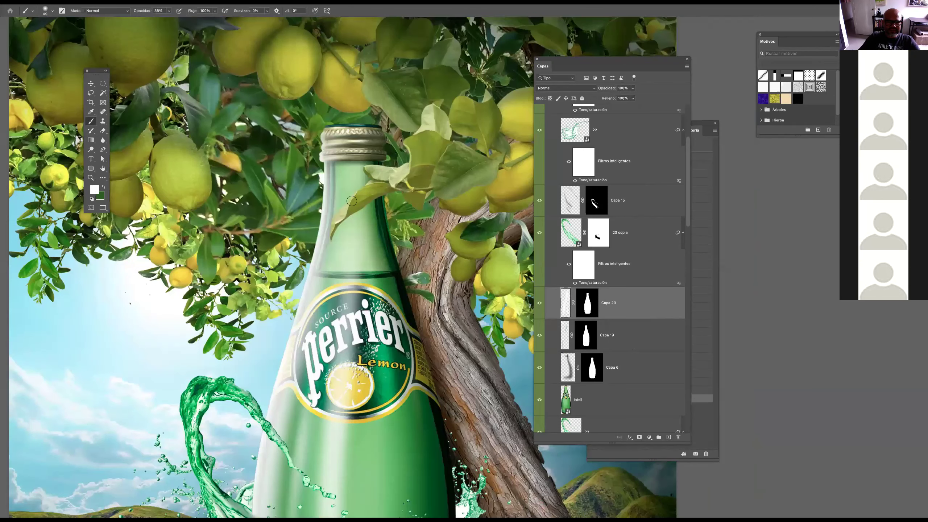
pyautogui.scroll(4, 323, 130)
pyautogui.moveTo(311, 137); pyautogui.dragTo(305, 138)
pyautogui.moveTo(364, 160)
pyautogui.mouseDown()
pyautogui.moveTo(346, 161)
pyautogui.moveTo(387, 149)
pyautogui.mouseUp()
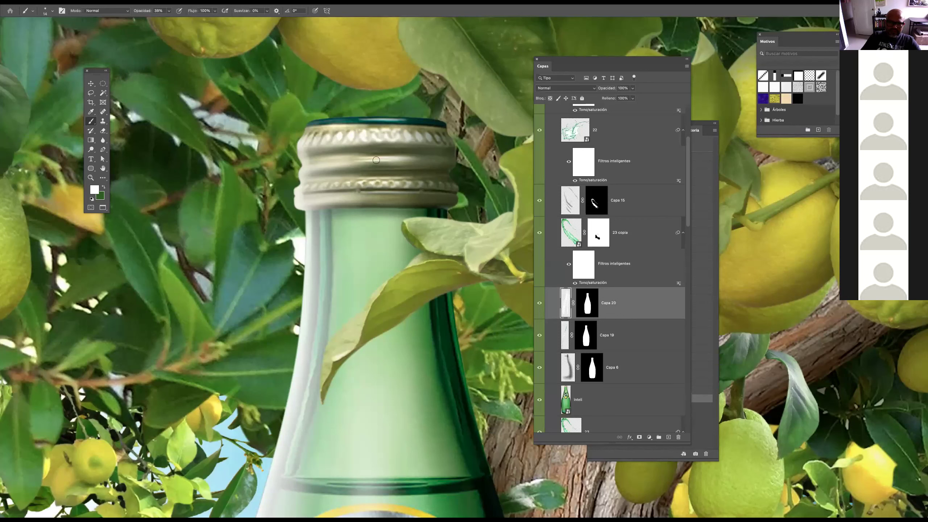
pyautogui.moveTo(411, 162); pyautogui.dragTo(341, 164)
pyautogui.moveTo(397, 187)
pyautogui.mouseDown()
pyautogui.moveTo(303, 190)
pyautogui.moveTo(416, 184)
pyautogui.moveTo(299, 189)
pyautogui.moveTo(384, 184)
pyautogui.mouseUp()
pyautogui.hotkey('ctrl', '0')
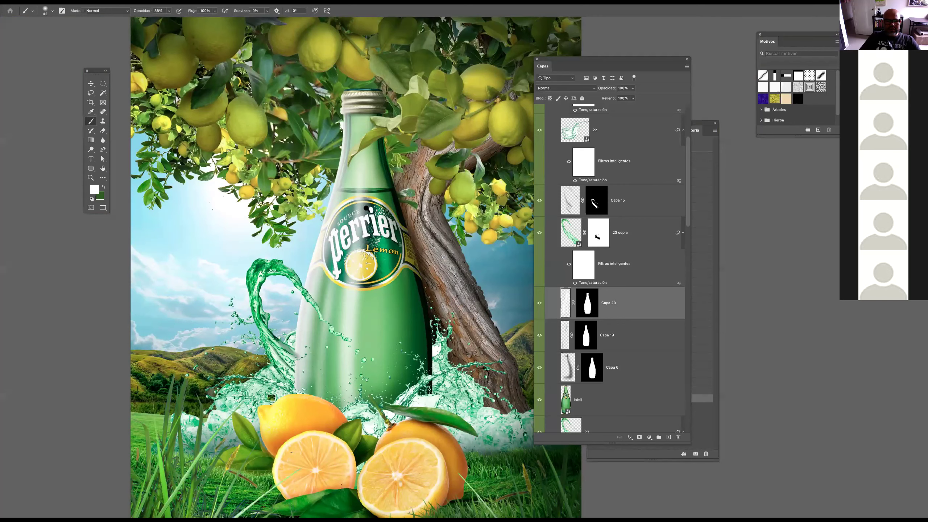
pyautogui.scroll(2, 367, 208)
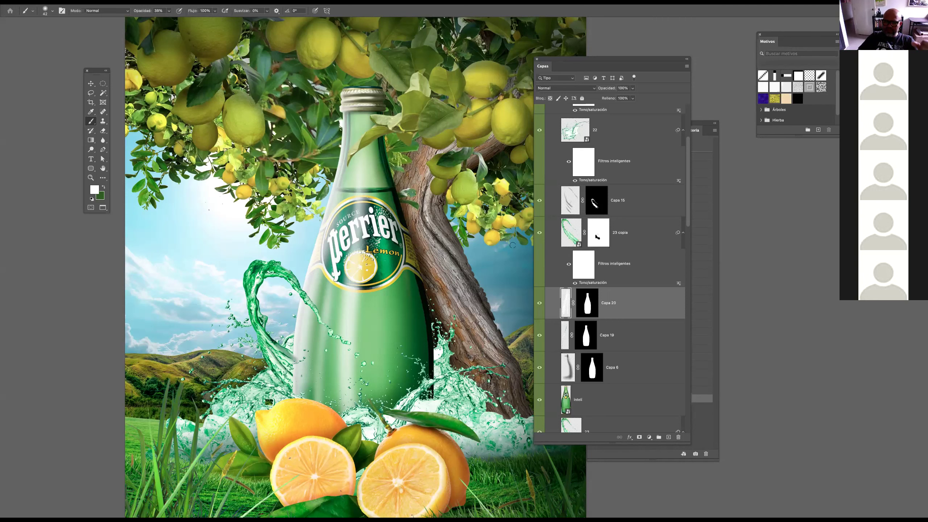
# - Set Capa 20's blend mode to Superponer after comparing it hidden and shown
pyautogui.click(539, 303)
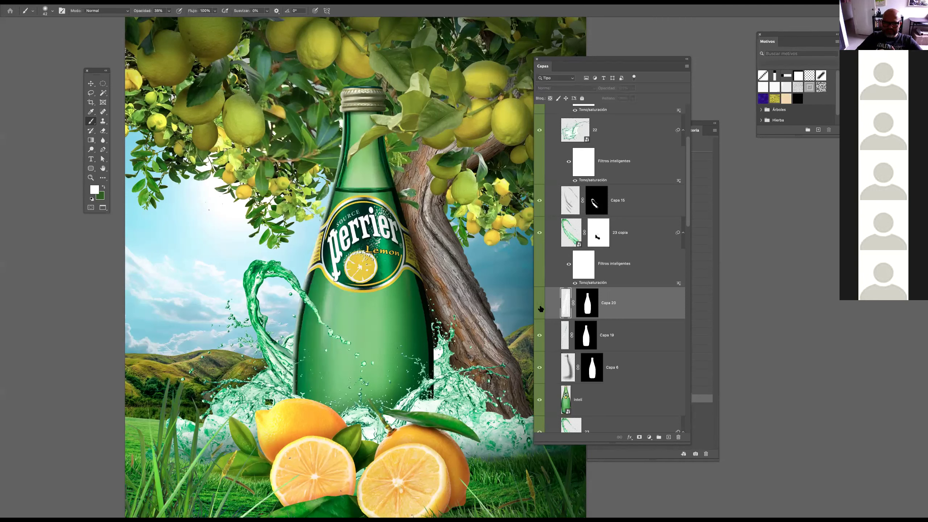
pyautogui.click(539, 304)
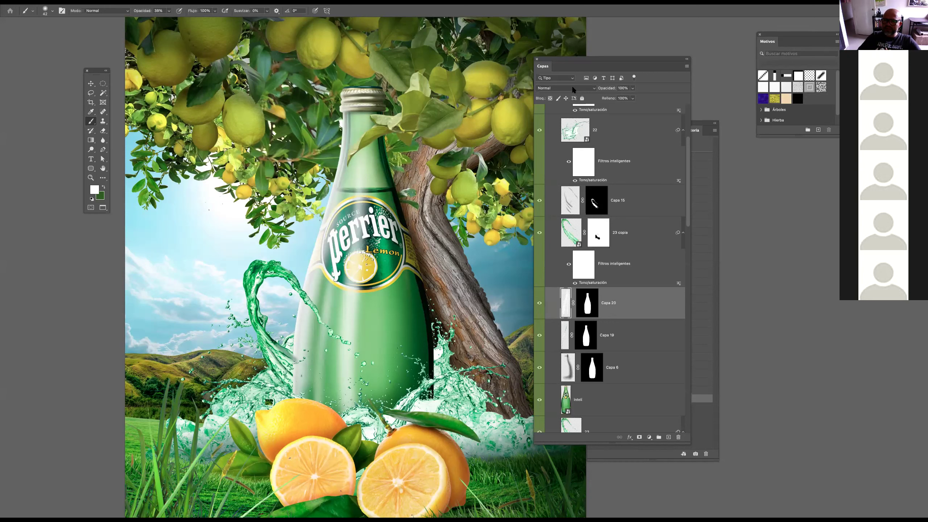
pyautogui.click(572, 88)
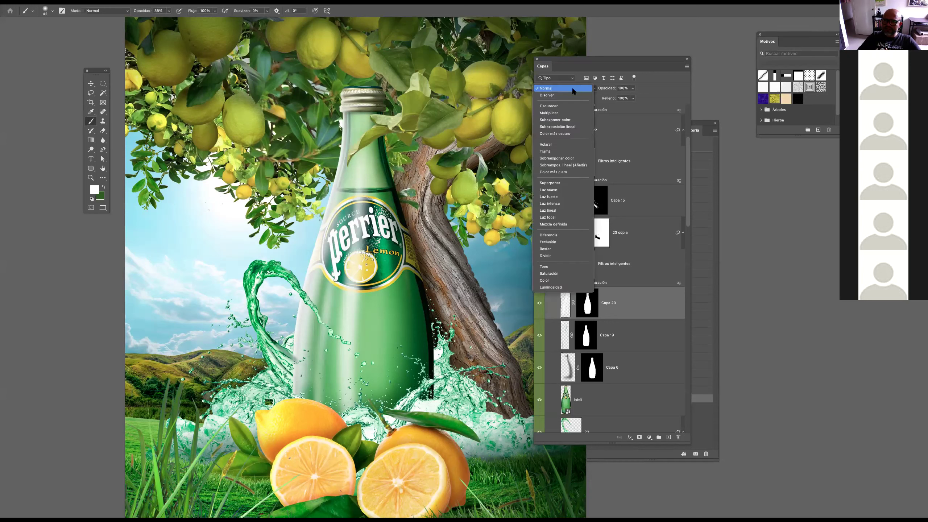
pyautogui.click(551, 183)
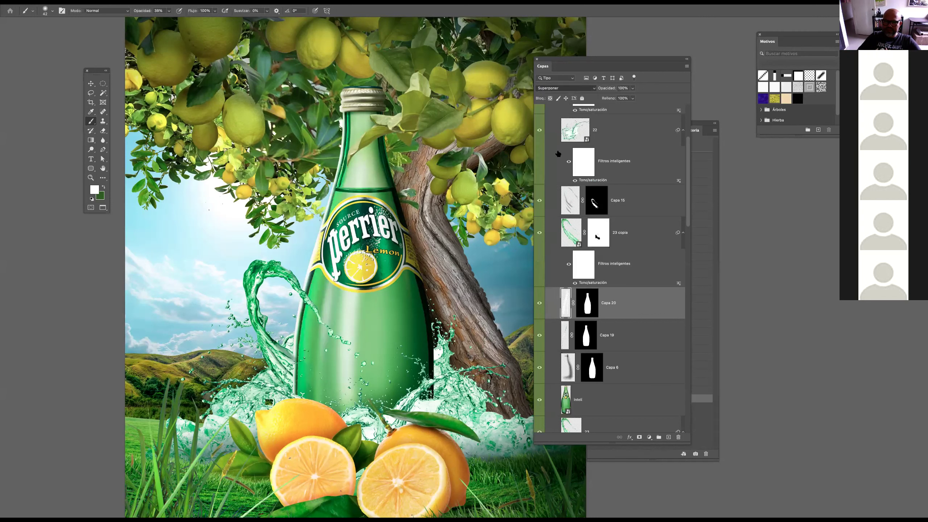
# - Compare the bottle with and without Capa 20's overlay at 68% opacity, leaving it visible
pyautogui.click(540, 307)
pyautogui.click(540, 305)
pyautogui.click(539, 305)
pyautogui.click(539, 304)
pyautogui.click(539, 305)
pyautogui.click(539, 306)
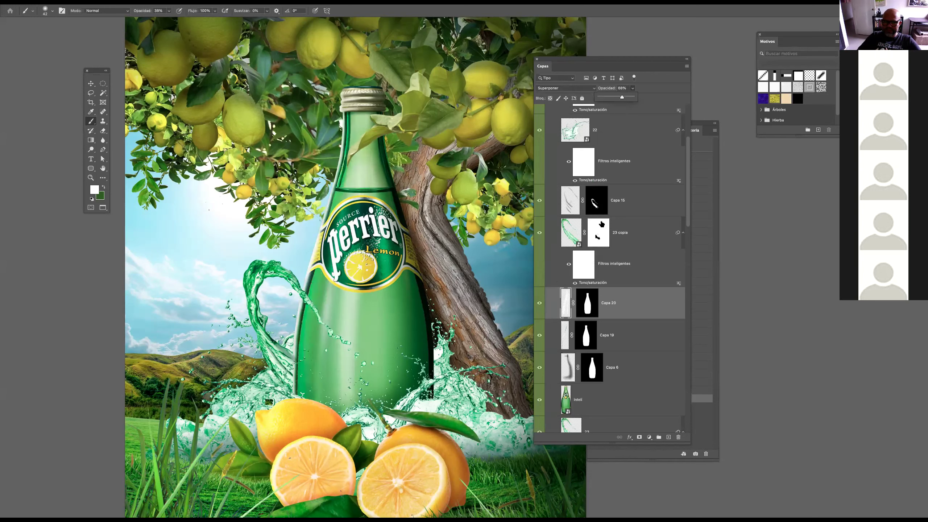
pyautogui.click(539, 305)
pyautogui.click(539, 307)
pyautogui.click(539, 308)
pyautogui.click(539, 309)
pyautogui.click(539, 309)
pyautogui.click(539, 310)
pyautogui.click(539, 311)
pyautogui.click(539, 311)
pyautogui.click(540, 311)
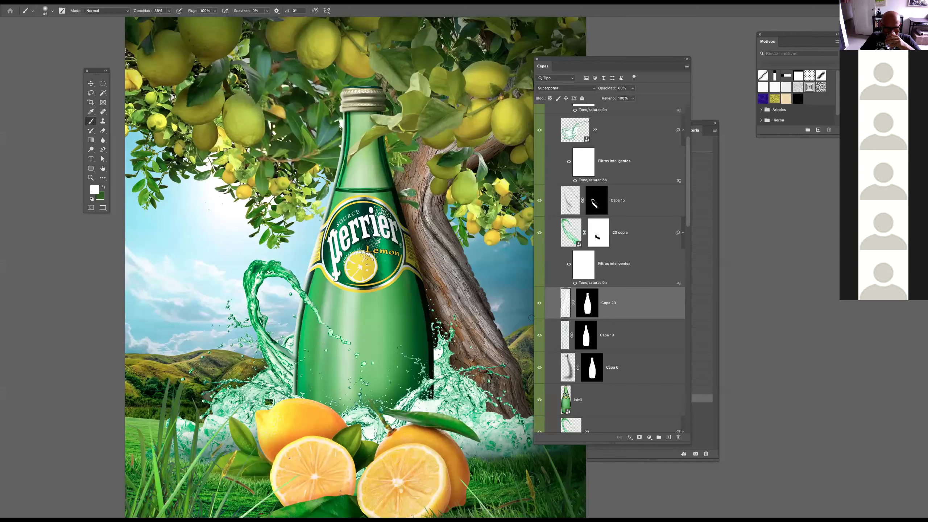
# - Zoom in on the bottle label and toggle the unnamed bottle layer off and on to compare
pyautogui.doubleClick(622, 341)
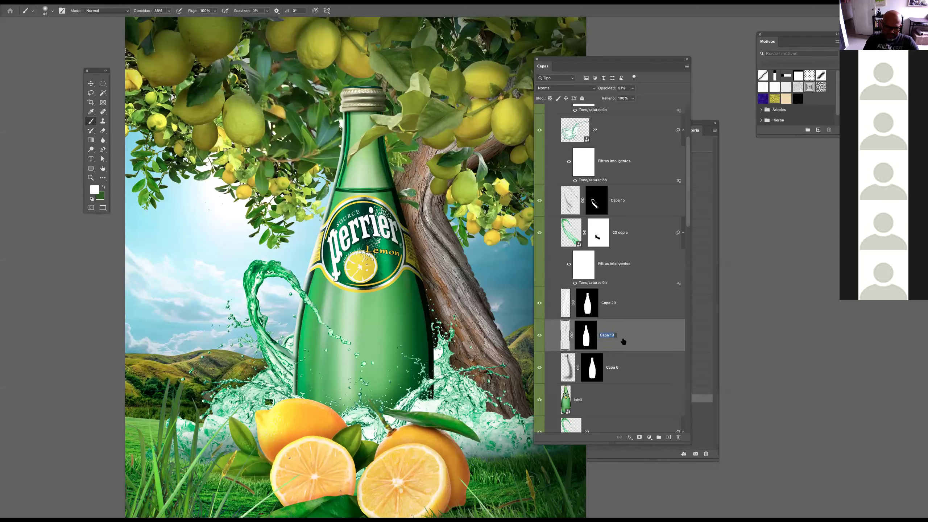
pyautogui.press('BackSpace')
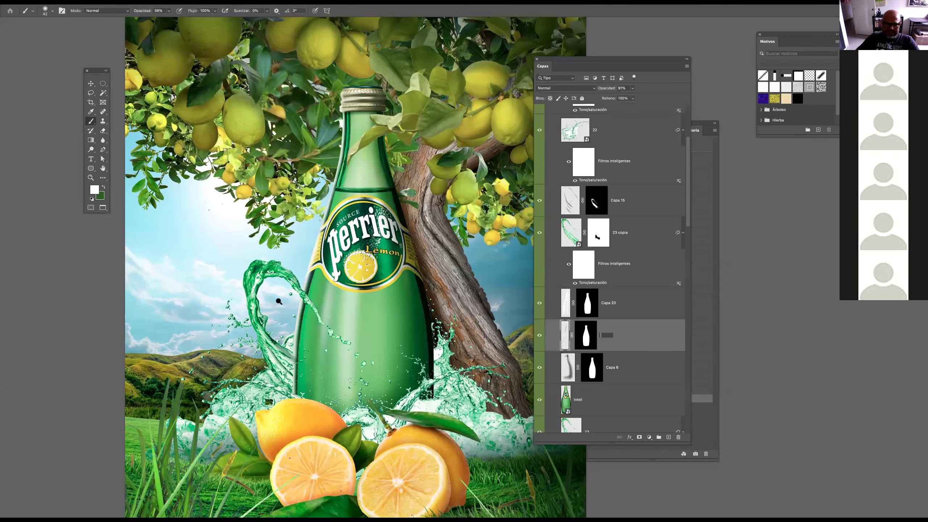
pyautogui.keyDown('ctrl'); pyautogui.click(331, 304); pyautogui.keyUp('ctrl')
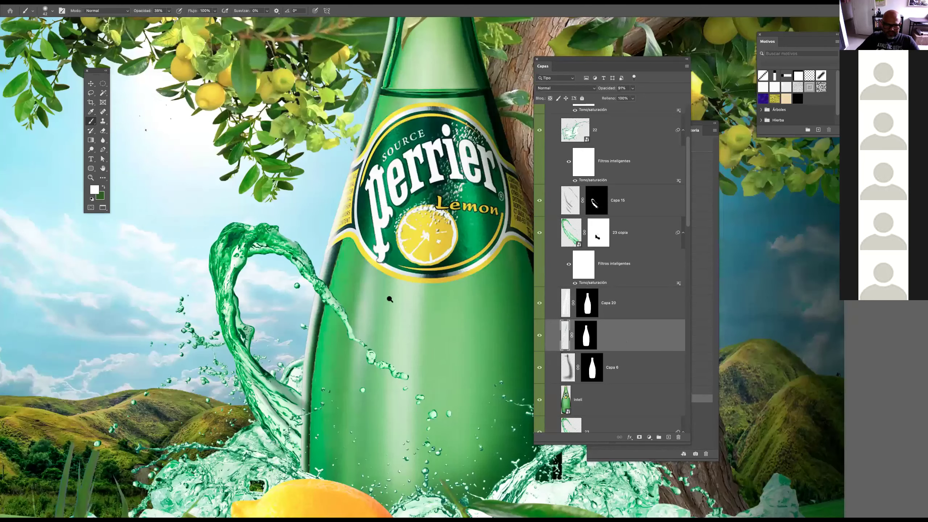
pyautogui.click(536, 336)
pyautogui.click(536, 336)
pyautogui.click(536, 336)
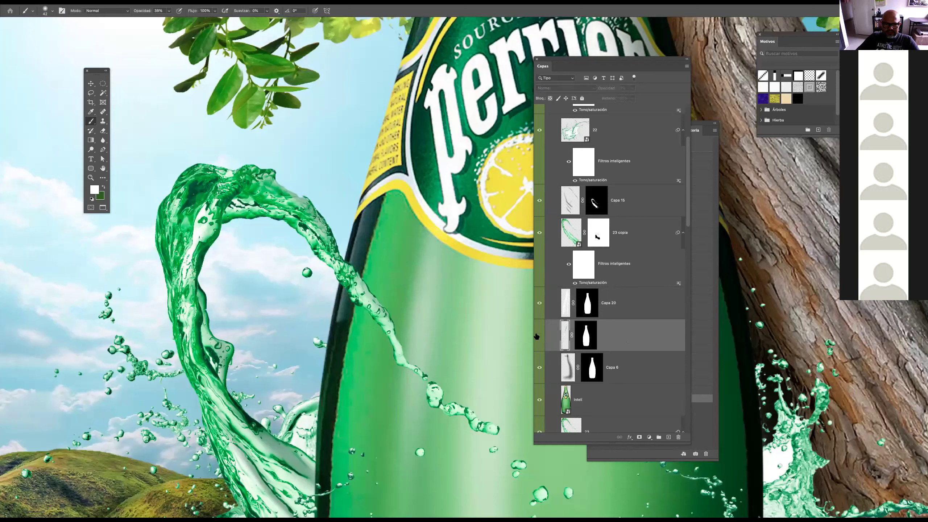
pyautogui.click(537, 336)
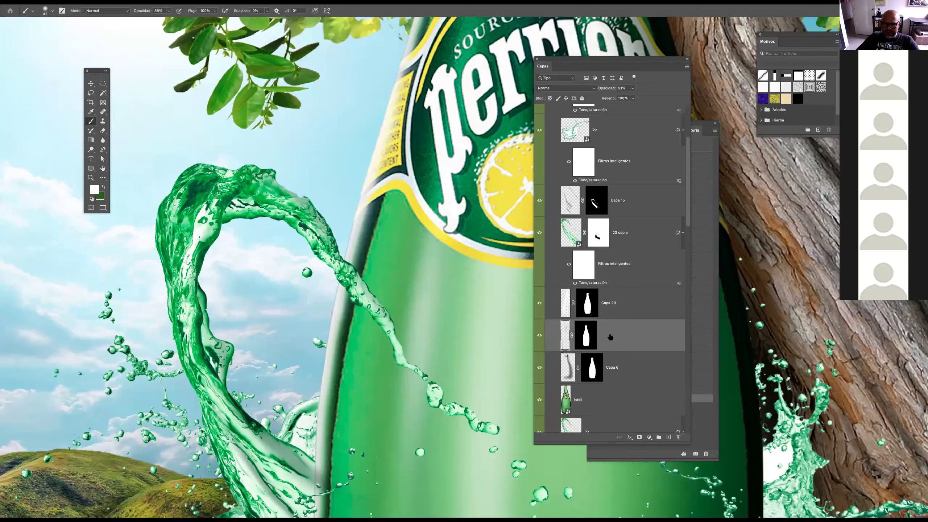
# - Select Capa 20, widen and move the Layers panel, and check the unnamed layer's style options
pyautogui.hotkey('alt', ']')
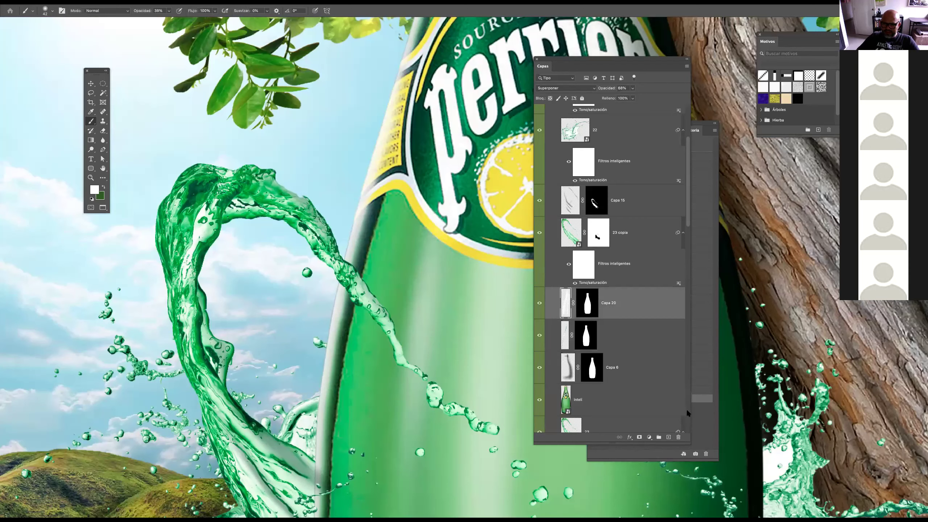
pyautogui.moveTo(699, 437); pyautogui.dragTo(780, 437)
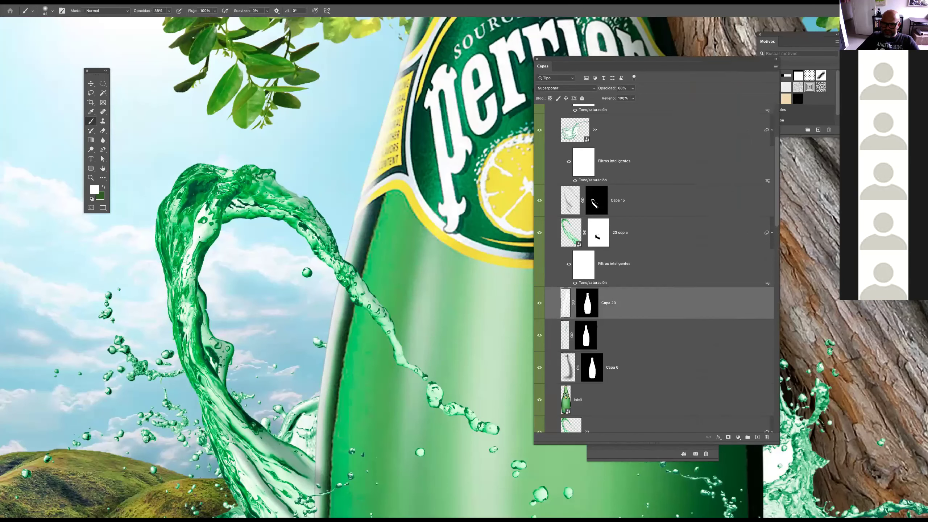
pyautogui.moveTo(583, 58); pyautogui.dragTo(470, 54)
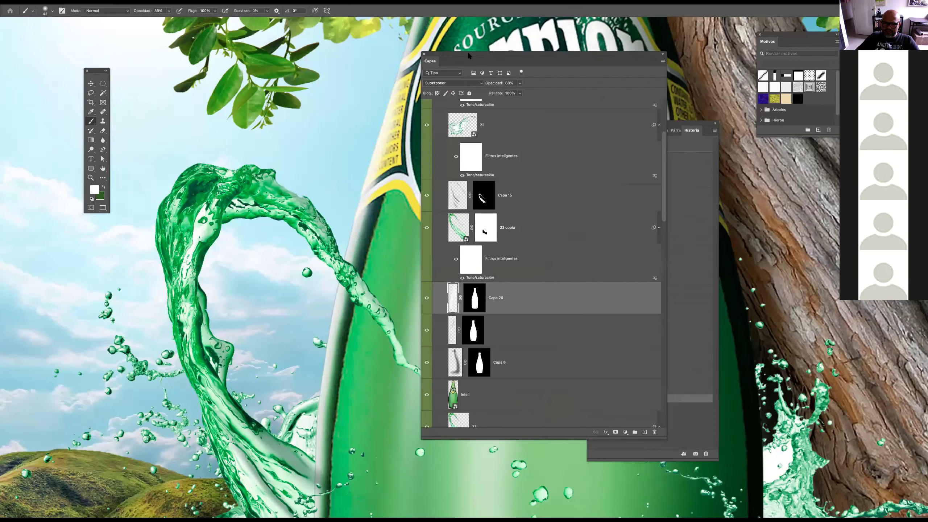
pyautogui.doubleClick(496, 331)
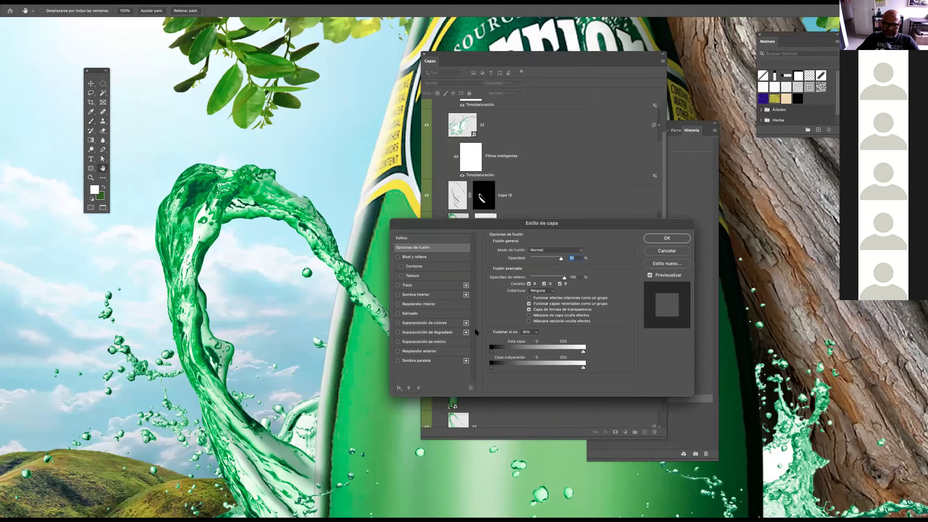
pyautogui.click(659, 251)
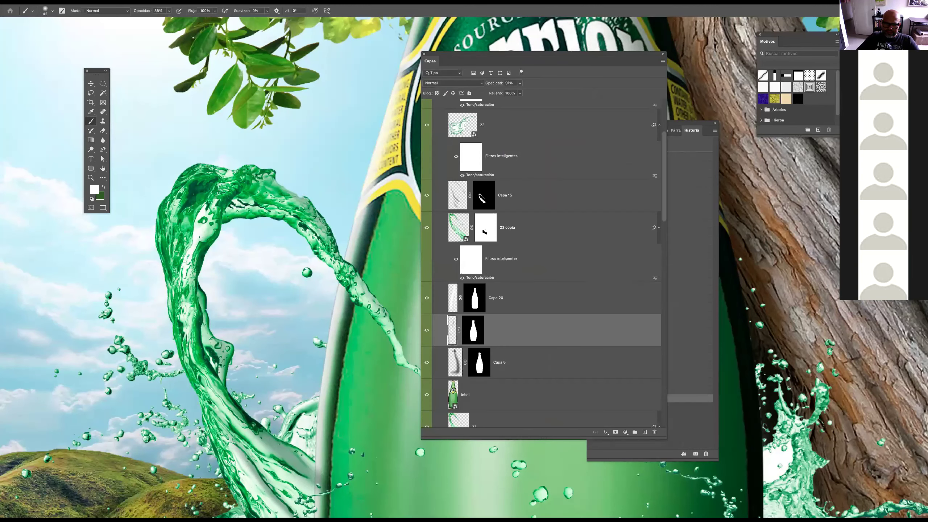
# - Name Capa 20 'BRILLO SUPERPONER', then select the unnamed layer beneath it
pyautogui.doubleClick(493, 299)
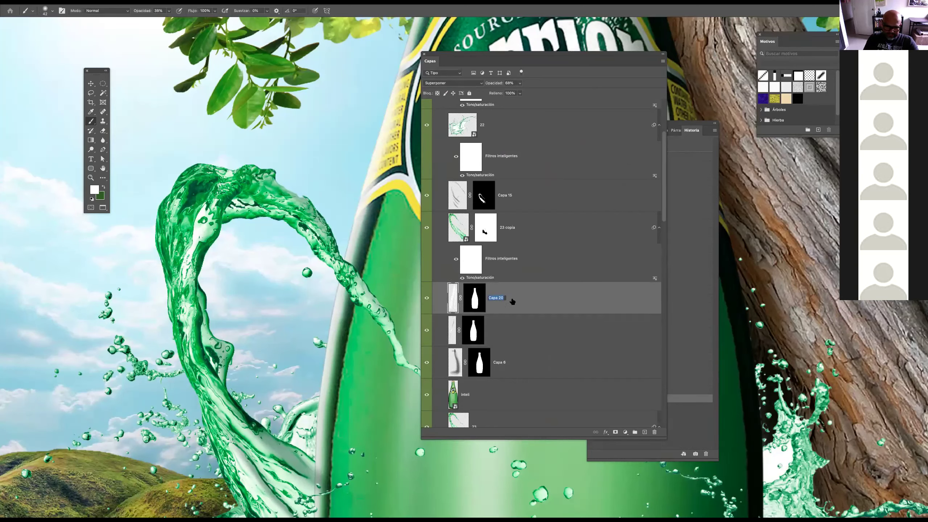
pyautogui.write('B')
pyautogui.write('RILLO SUPERPONER')
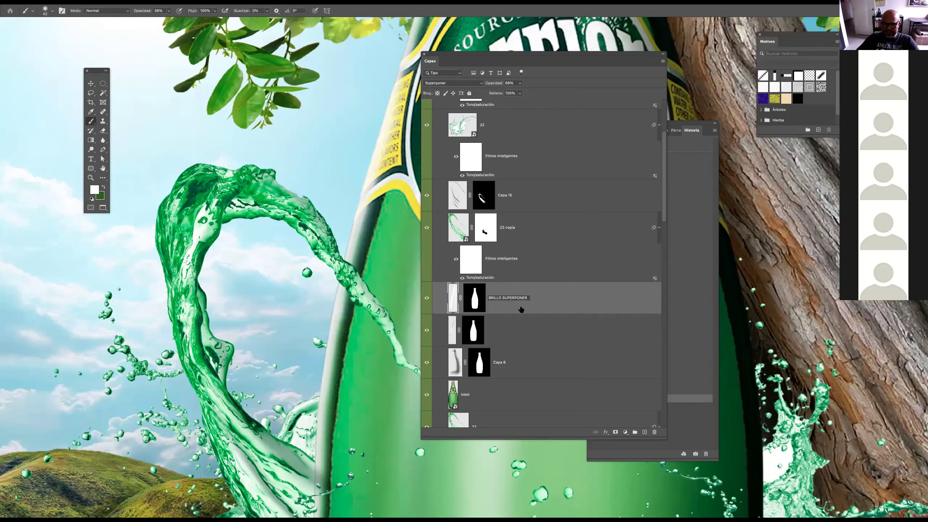
pyautogui.press('Return')
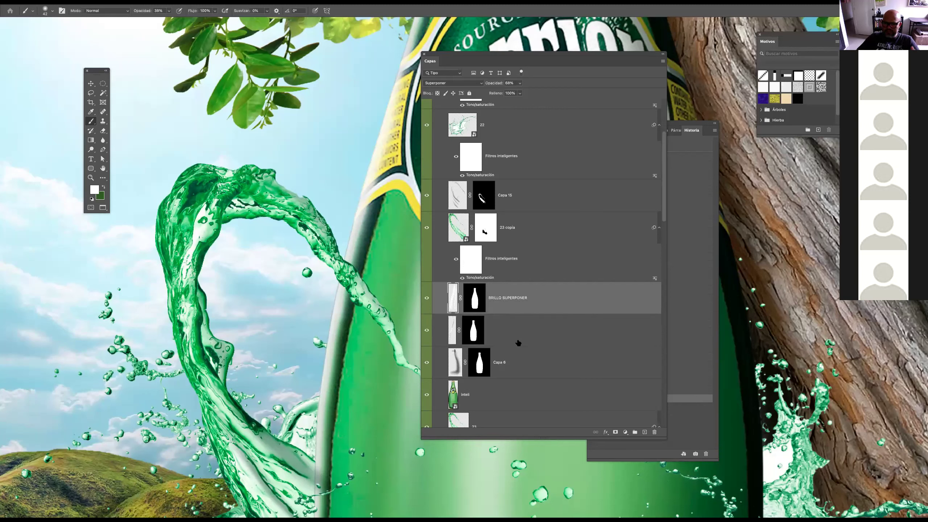
pyautogui.click(454, 333)
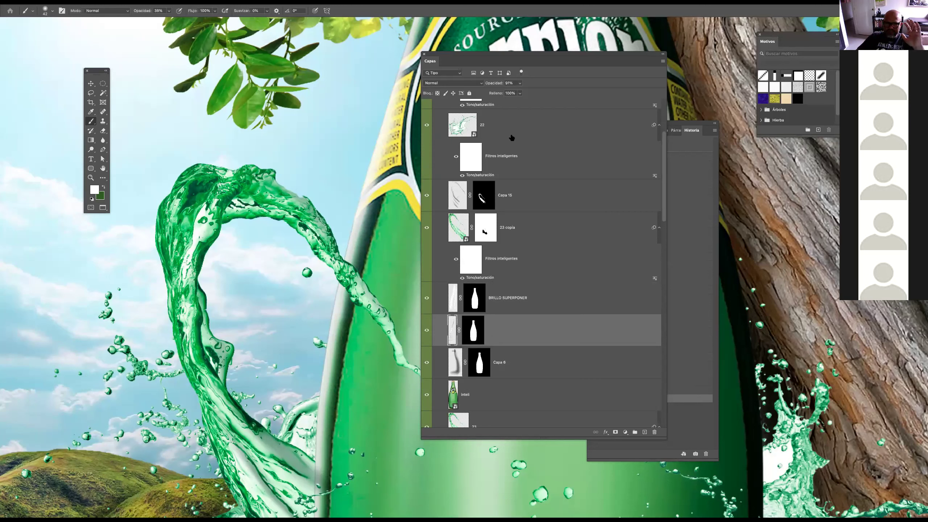
pyautogui.click(520, 83)
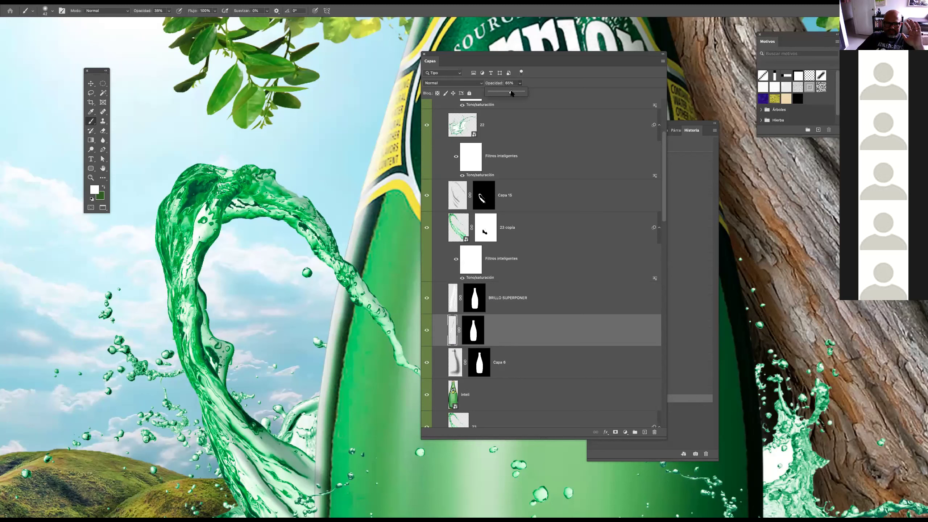
pyautogui.moveTo(511, 93); pyautogui.dragTo(512, 94)
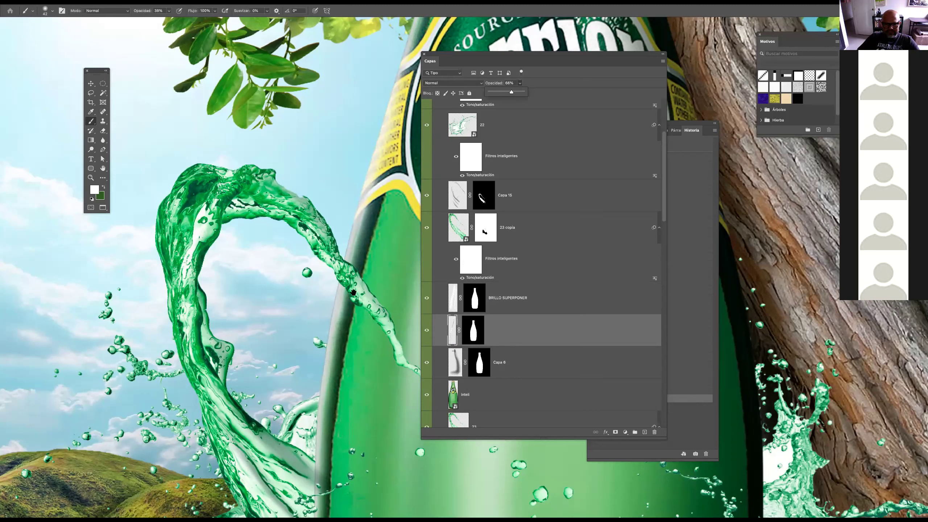
pyautogui.press('super+0')
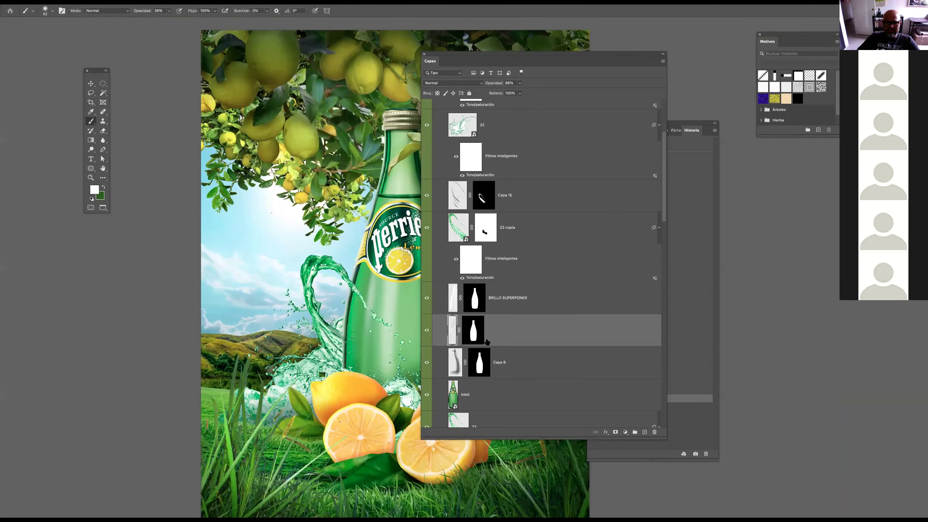
pyautogui.click(513, 294)
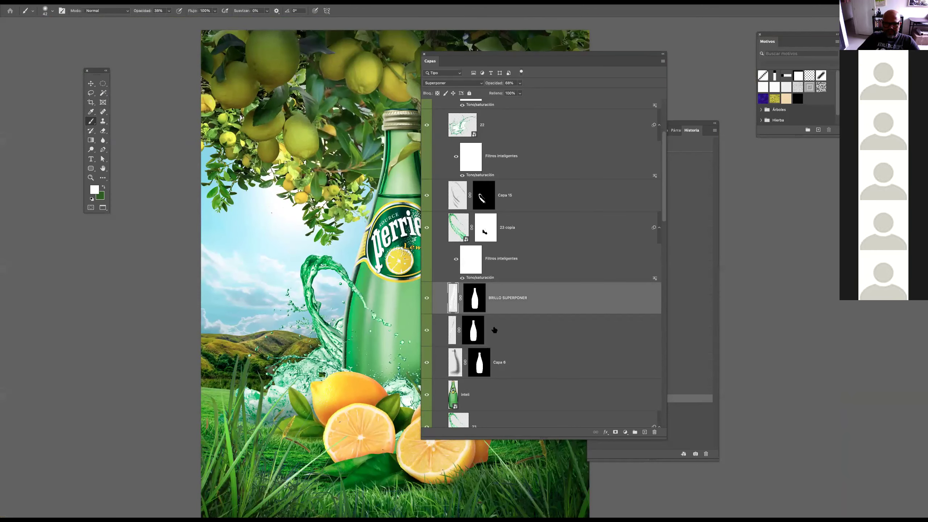
pyautogui.click(458, 329)
pyautogui.click(427, 333)
pyautogui.click(427, 332)
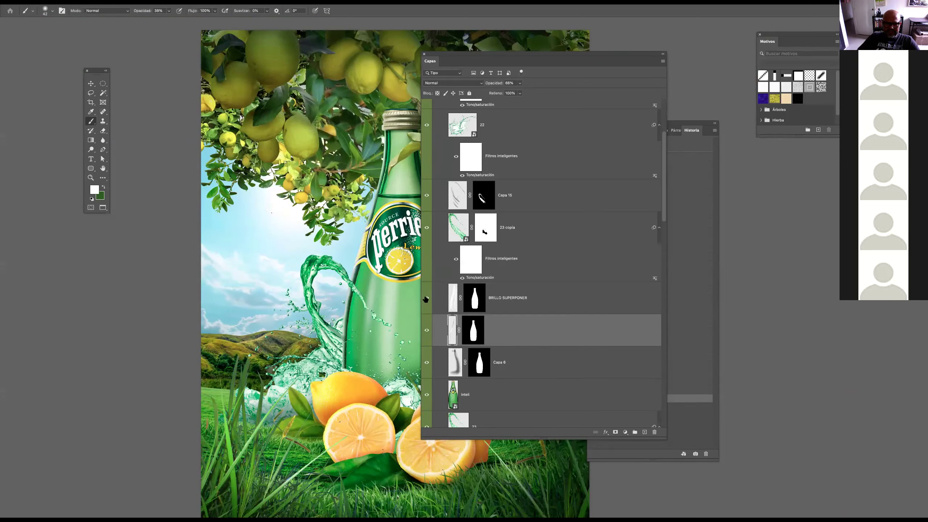
pyautogui.click(426, 298)
pyautogui.click(426, 298)
pyautogui.scroll(3, 347, 314)
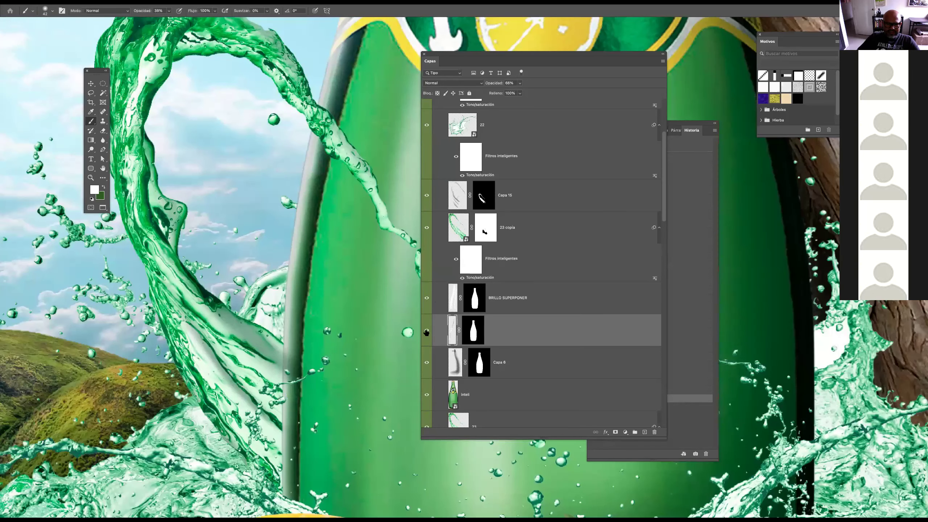
pyautogui.click(426, 332)
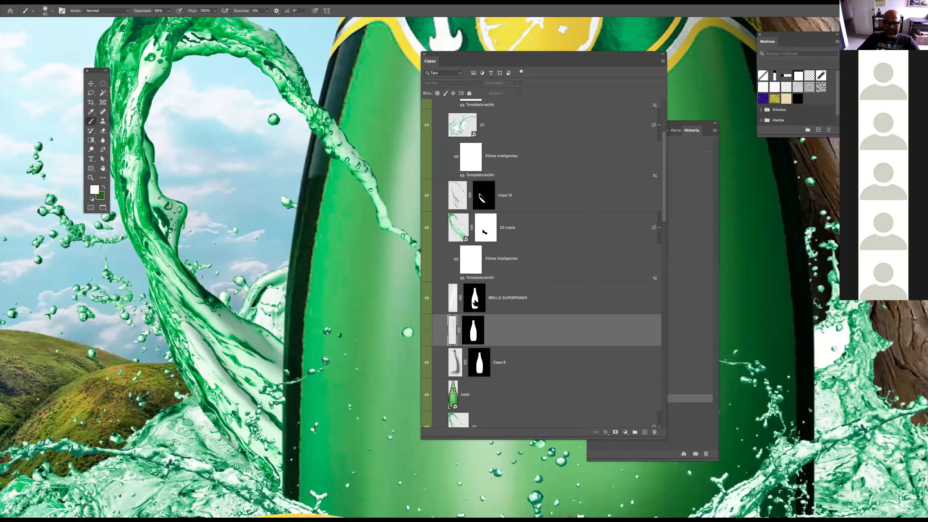
pyautogui.click(426, 332)
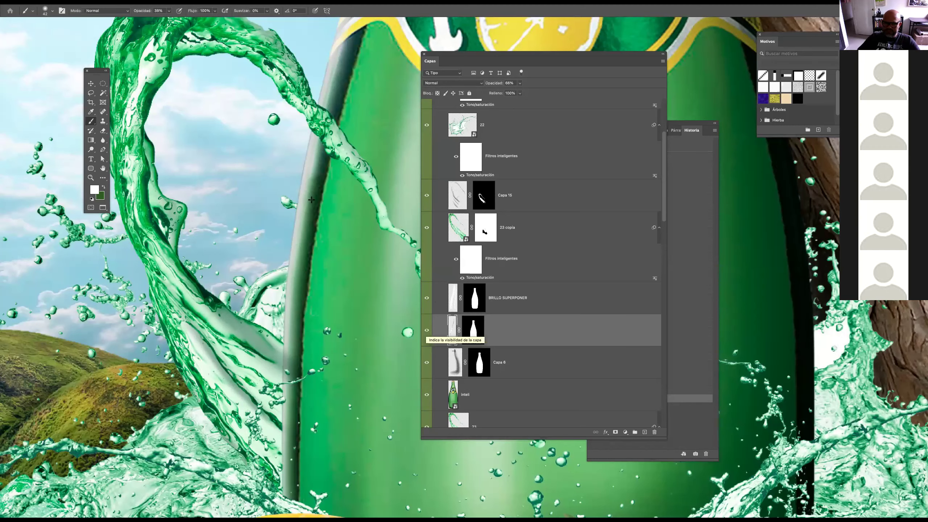
pyautogui.scroll(-5, 304, 190)
pyautogui.scroll(-2, 328, 273)
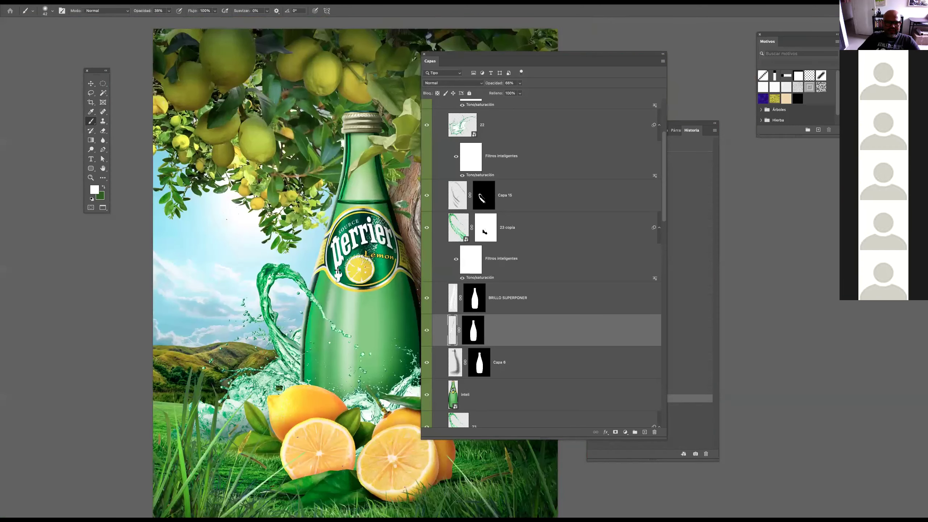
pyautogui.press('Tab')
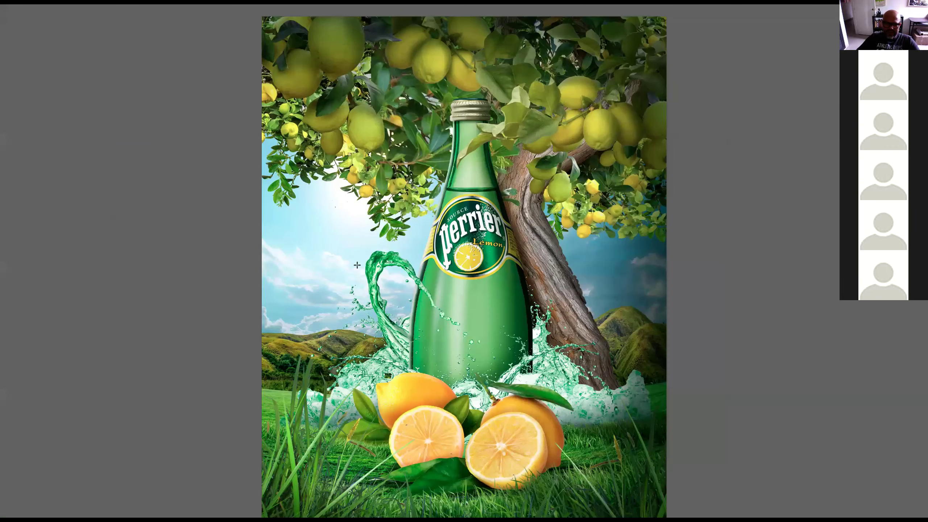
pyautogui.scroll(4, 551, 249)
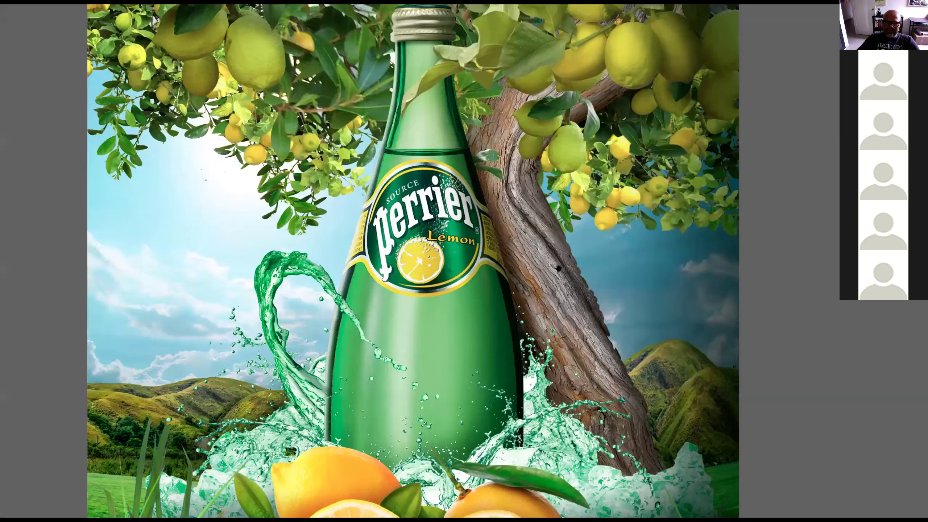
pyautogui.scroll(-3, 529, 272)
pyautogui.press('Tab')
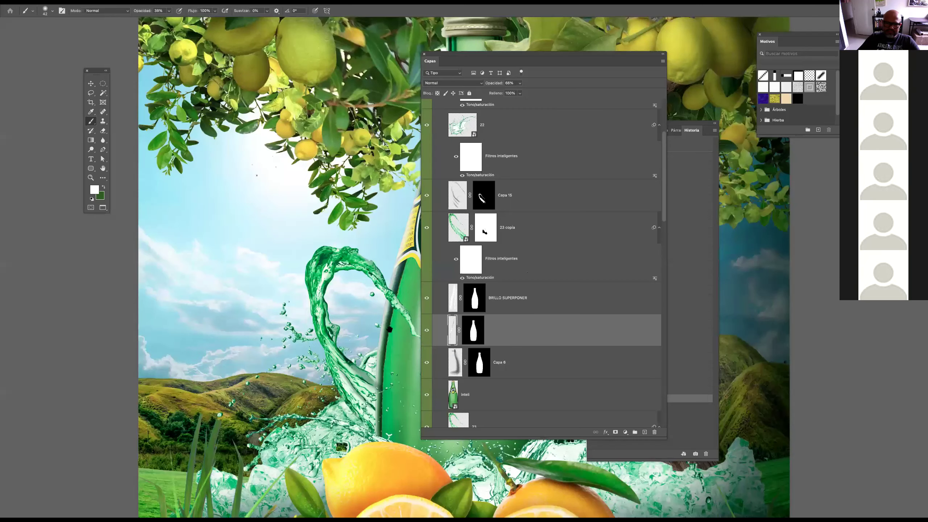
pyautogui.scroll(4, 390, 331)
# - Add a new layer above sombra arbol, mask it to the tree's pixels, and pick the Brush tool
pyautogui.scroll(-1, 353, 322)
pyautogui.press('v')
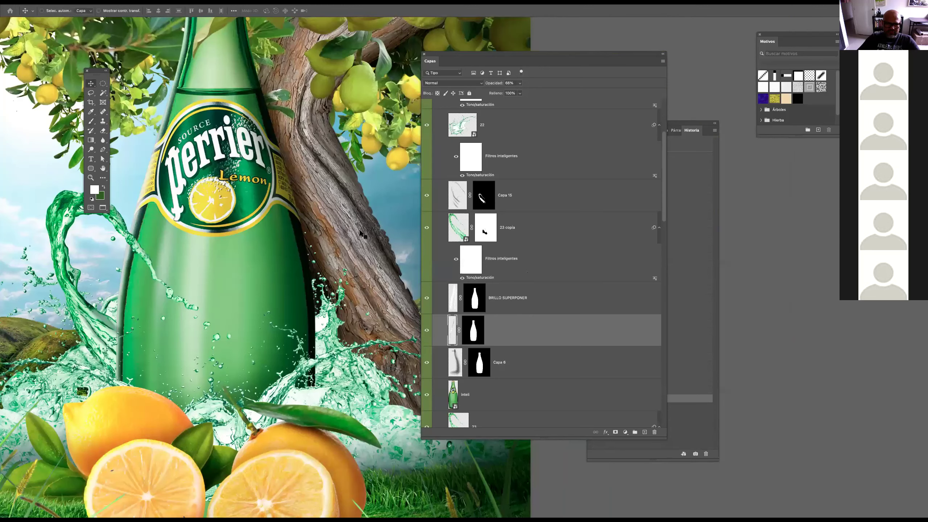
pyautogui.click(376, 245)
pyautogui.scroll(-3, 512, 341)
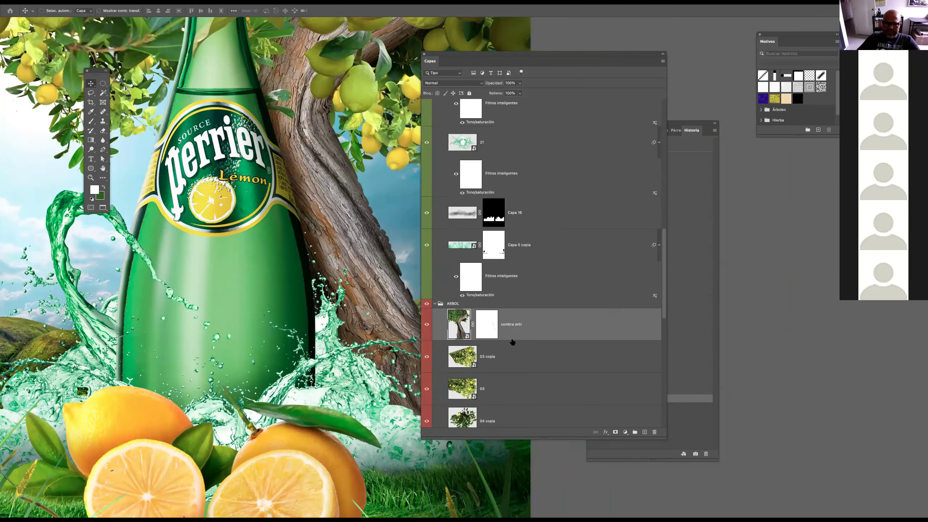
pyautogui.click(645, 432)
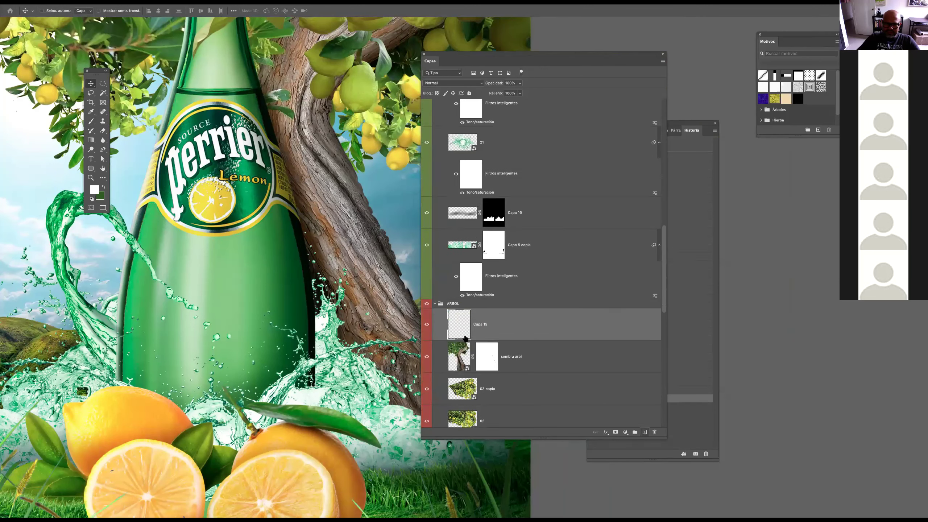
pyautogui.keyDown('ctrl'); pyautogui.click(461, 357); pyautogui.keyUp('ctrl')
pyautogui.click(615, 432)
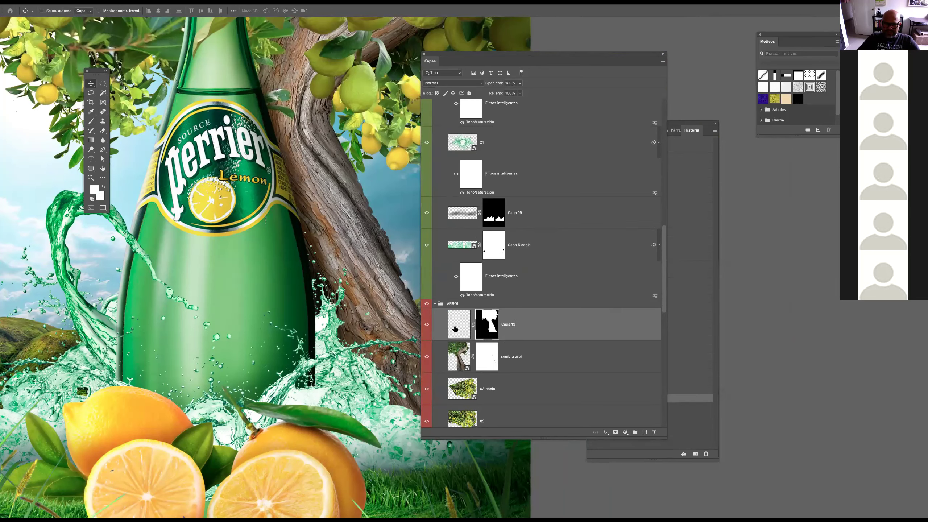
pyautogui.click(91, 121)
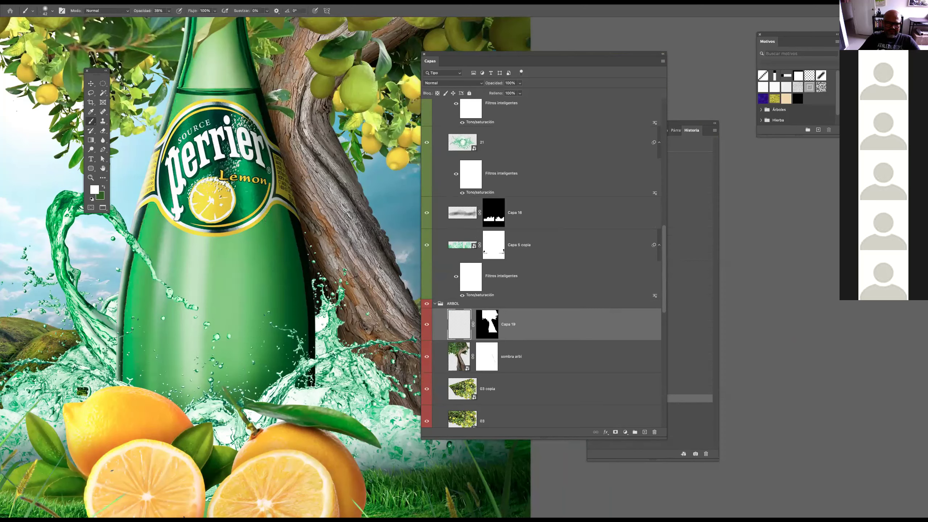
pyautogui.press('Tab')
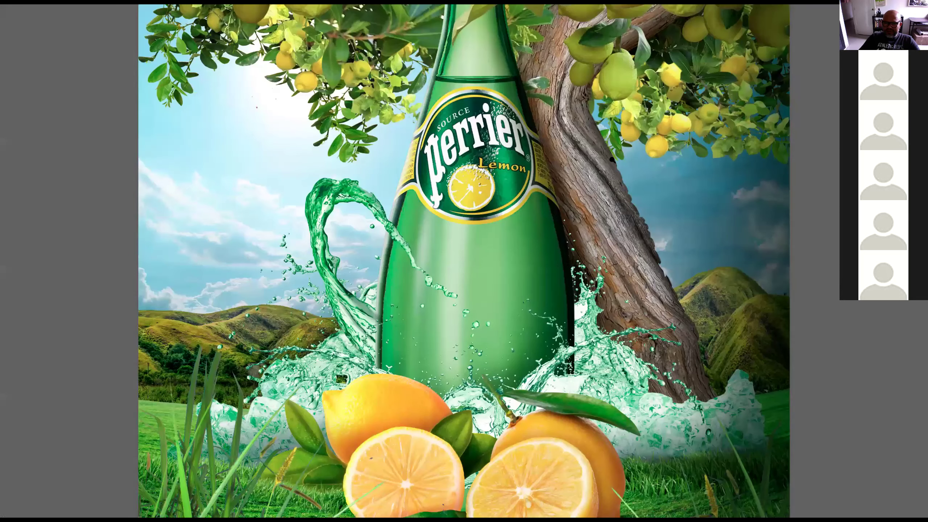
pyautogui.scroll(4, 612, 160)
pyautogui.press('[')
pyautogui.press('[')
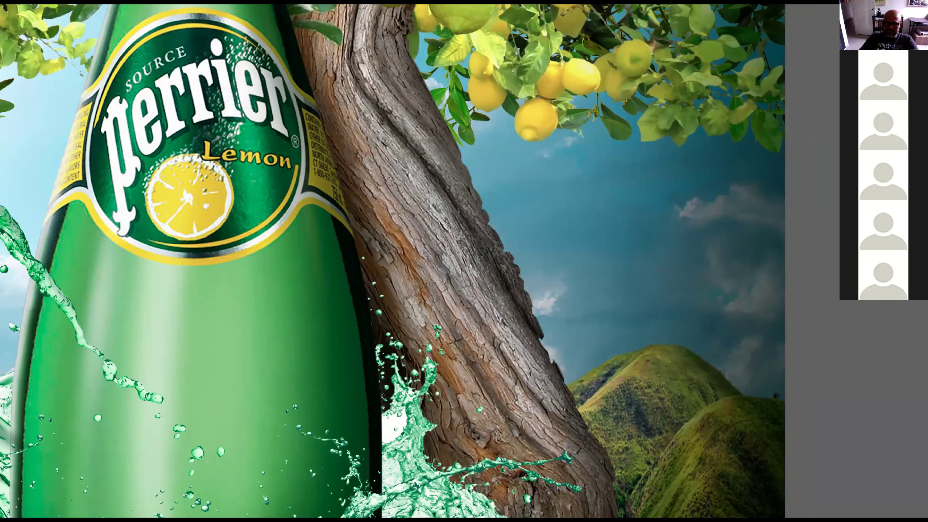
pyautogui.scroll(-1, 404, 176)
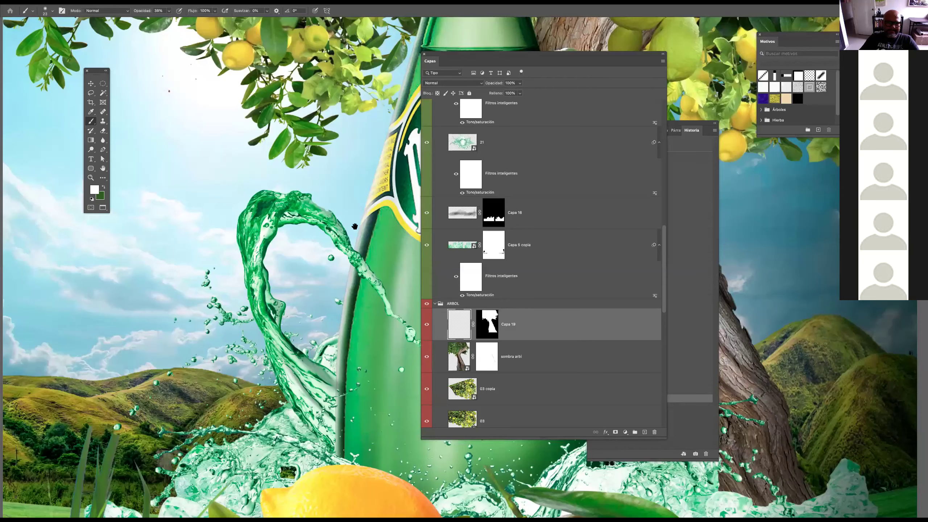
pyautogui.press('super+plus')
# - Paint white highlights along the tree trunk and its left edge with a 13 px brush
pyautogui.moveTo(562, 57); pyautogui.dragTo(640, 89)
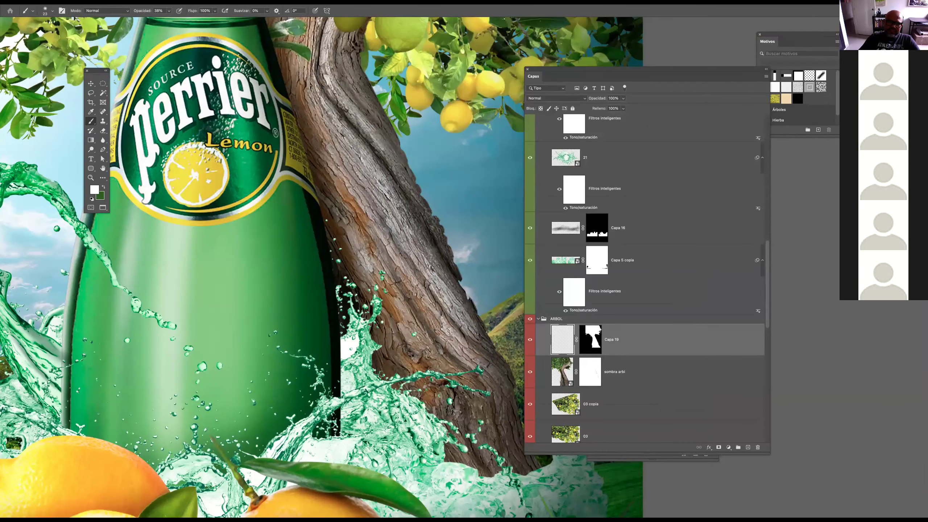
pyautogui.moveTo(389, 200)
pyautogui.mouseDown()
pyautogui.moveTo(351, 154)
pyautogui.moveTo(420, 256)
pyautogui.moveTo(316, 97)
pyautogui.moveTo(418, 253)
pyautogui.moveTo(407, 234)
pyautogui.mouseUp()
pyautogui.scroll(3, 385, 99)
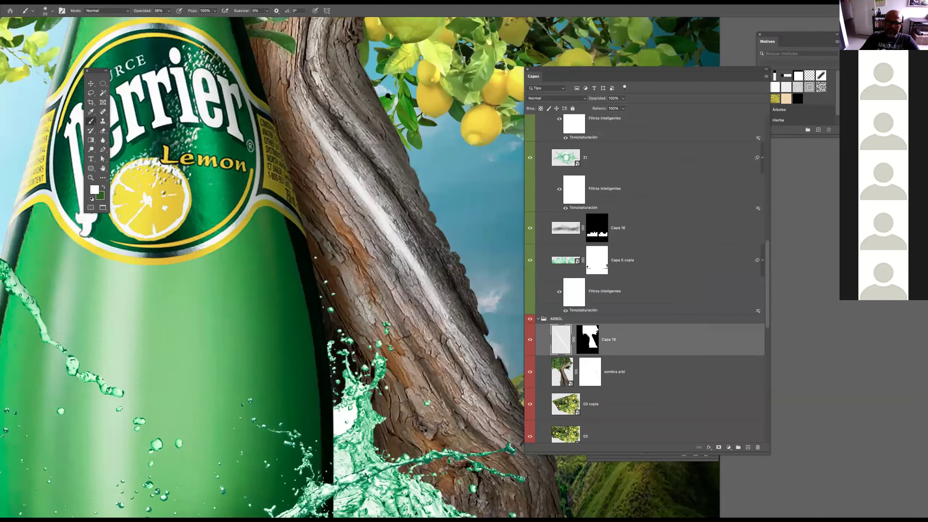
pyautogui.moveTo(375, 177); pyautogui.dragTo(367, 174)
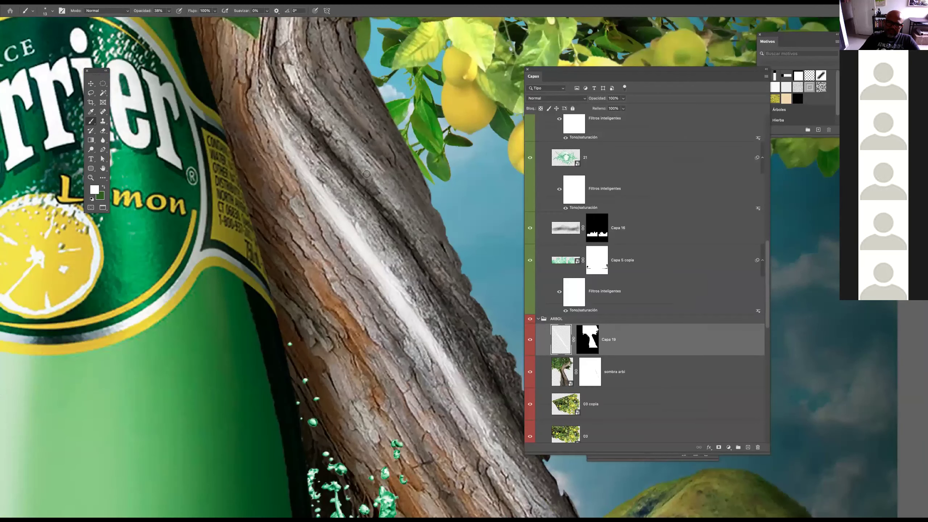
pyautogui.moveTo(403, 205)
pyautogui.mouseDown()
pyautogui.moveTo(353, 149)
pyautogui.moveTo(424, 231)
pyautogui.moveTo(302, 82)
pyautogui.moveTo(353, 147)
pyautogui.moveTo(312, 95)
pyautogui.moveTo(314, 132)
pyautogui.mouseUp()
pyautogui.scroll(3, 320, 164)
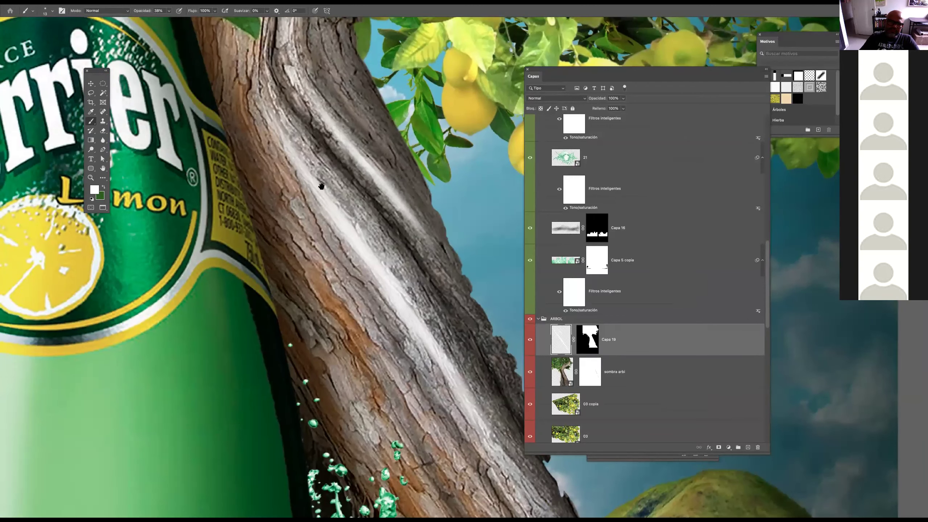
pyautogui.moveTo(325, 197)
pyautogui.mouseDown()
pyautogui.moveTo(297, 110)
pyautogui.moveTo(304, 44)
pyautogui.mouseUp()
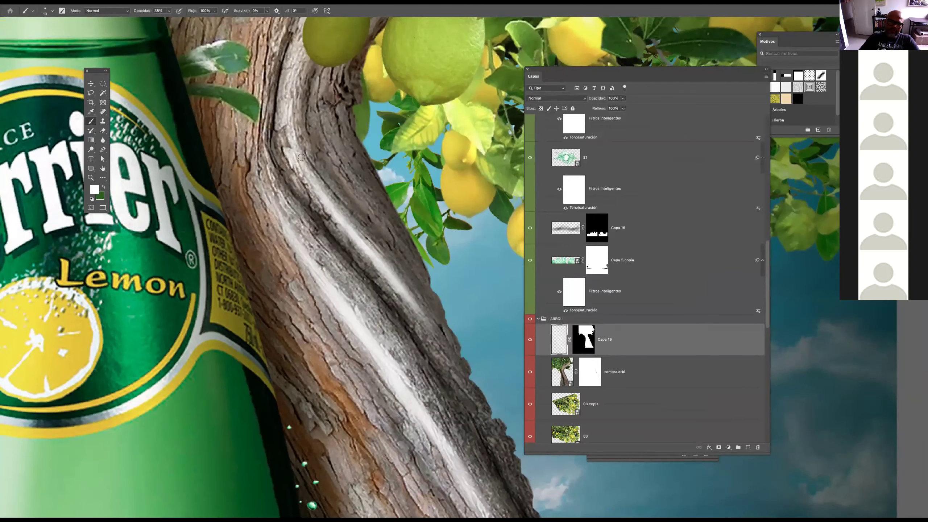
pyautogui.moveTo(325, 75)
pyautogui.mouseDown()
pyautogui.moveTo(343, 169)
pyautogui.moveTo(328, 70)
pyautogui.moveTo(346, 177)
pyautogui.moveTo(364, 199)
pyautogui.moveTo(340, 68)
pyautogui.moveTo(349, 184)
pyautogui.moveTo(329, 93)
pyautogui.moveTo(367, 203)
pyautogui.moveTo(320, 203)
pyautogui.mouseUp()
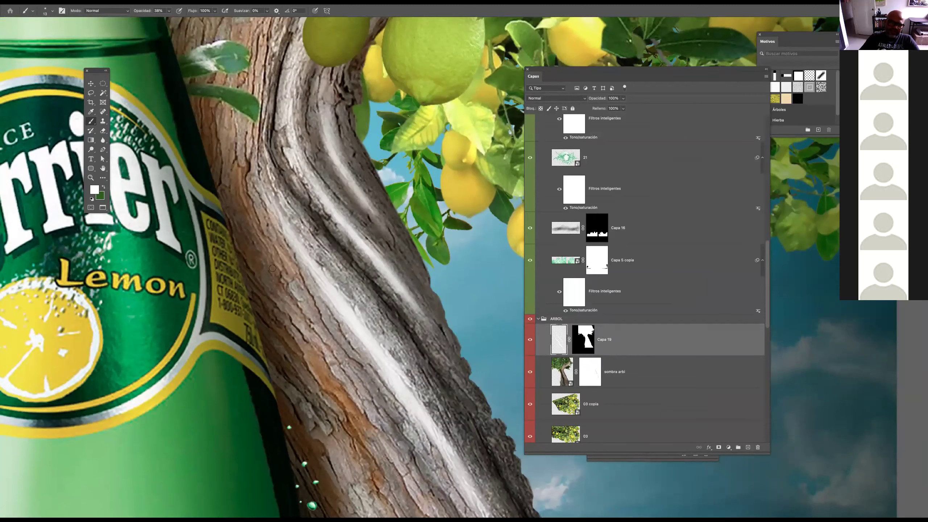
pyautogui.moveTo(251, 209)
pyautogui.mouseDown()
pyautogui.moveTo(281, 292)
pyautogui.moveTo(245, 160)
pyautogui.mouseUp()
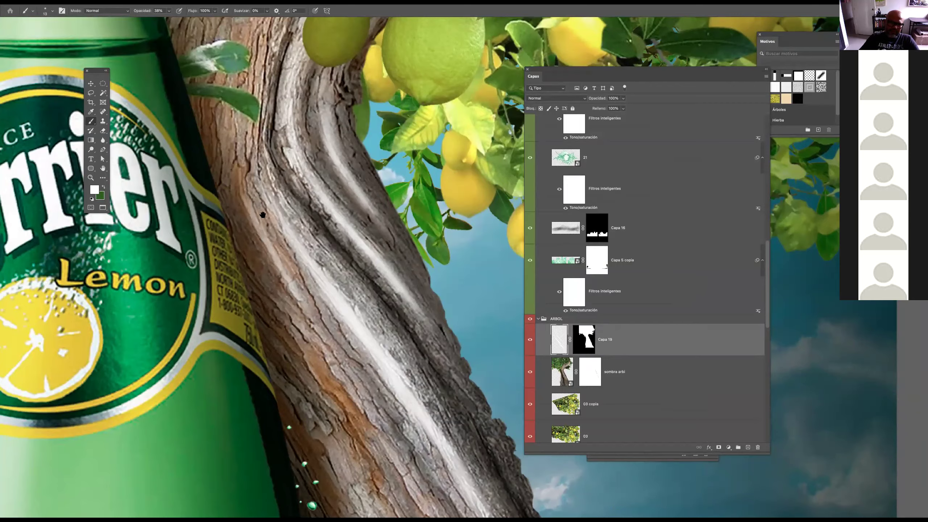
# - Softly brighten the trunk's left edge with a long white stroke
pyautogui.scroll(5, 307, 94)
pyautogui.moveTo(308, 94)
pyautogui.mouseDown()
pyautogui.moveTo(270, 231)
pyautogui.moveTo(319, 83)
pyautogui.moveTo(269, 231)
pyautogui.moveTo(317, 91)
pyautogui.moveTo(292, 119)
pyautogui.moveTo(276, 311)
pyautogui.mouseUp()
pyautogui.scroll(-3, 311, 231)
pyautogui.scroll(-5, 318, 270)
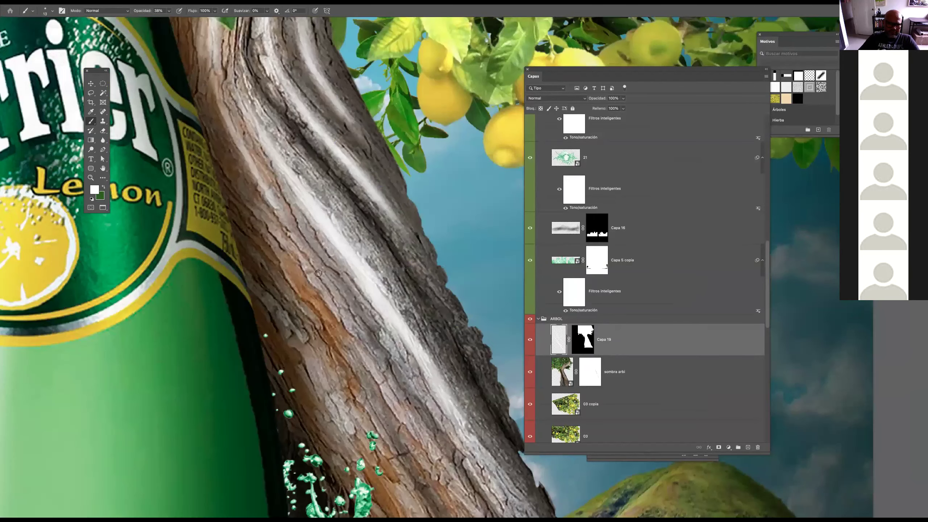
pyautogui.moveTo(321, 274); pyautogui.dragTo(442, 391)
pyautogui.scroll(-10, 403, 385)
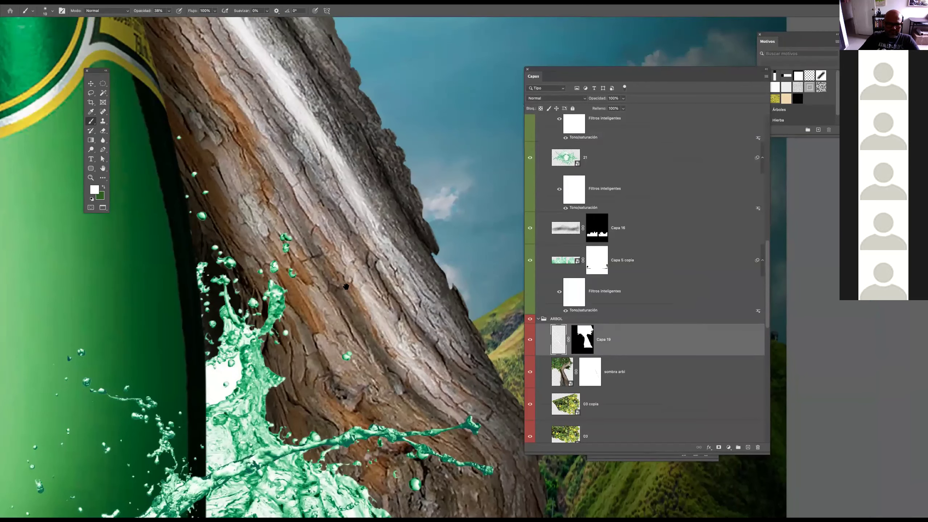
pyautogui.scroll(-3, 319, 263)
pyautogui.hscroll(3, 319, 263)
pyautogui.scroll(-2, 320, 263)
pyautogui.hscroll(2, 320, 263)
# - Paint pale streaks down the trunk's right side and up from the lower trunk near the splash
pyautogui.moveTo(318, 262)
pyautogui.mouseDown()
pyautogui.moveTo(406, 409)
pyautogui.moveTo(424, 477)
pyautogui.moveTo(339, 341)
pyautogui.moveTo(274, 291)
pyautogui.moveTo(234, 224)
pyautogui.mouseUp()
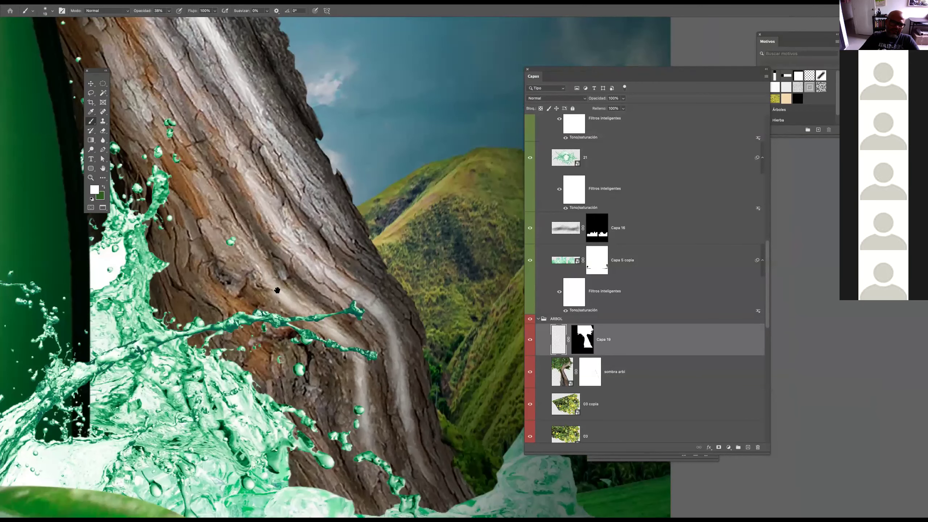
pyautogui.scroll(6, 351, 386)
pyautogui.hscroll(-5, 351, 386)
pyautogui.hscroll(1, 351, 386)
pyautogui.moveTo(328, 369); pyautogui.dragTo(258, 257)
pyautogui.moveTo(318, 339); pyautogui.dragTo(273, 281)
pyautogui.moveTo(304, 332); pyautogui.dragTo(224, 208)
pyautogui.moveTo(288, 303); pyautogui.dragTo(203, 150)
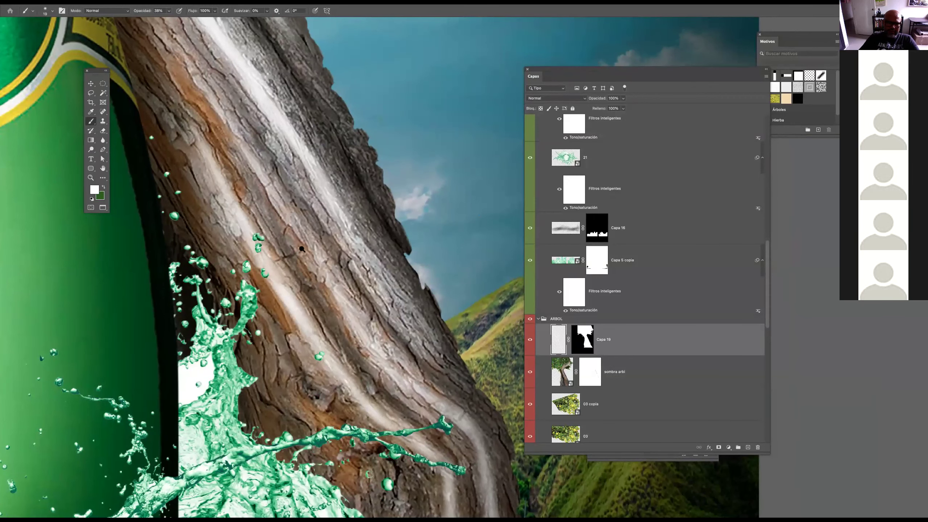
# - Fit the whole composition in view after a brief zoom-in
pyautogui.press('super+0')
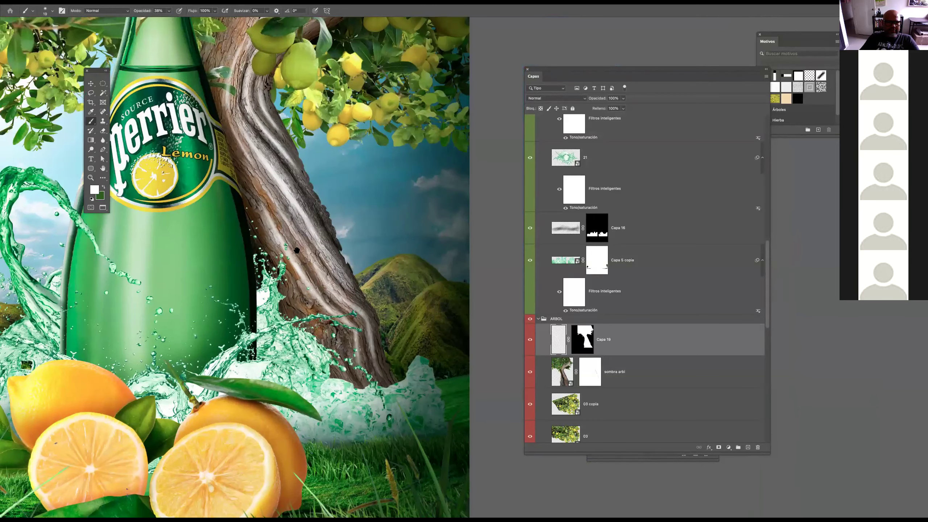
pyautogui.press('super+plus')
pyautogui.scroll(3, 290, 122)
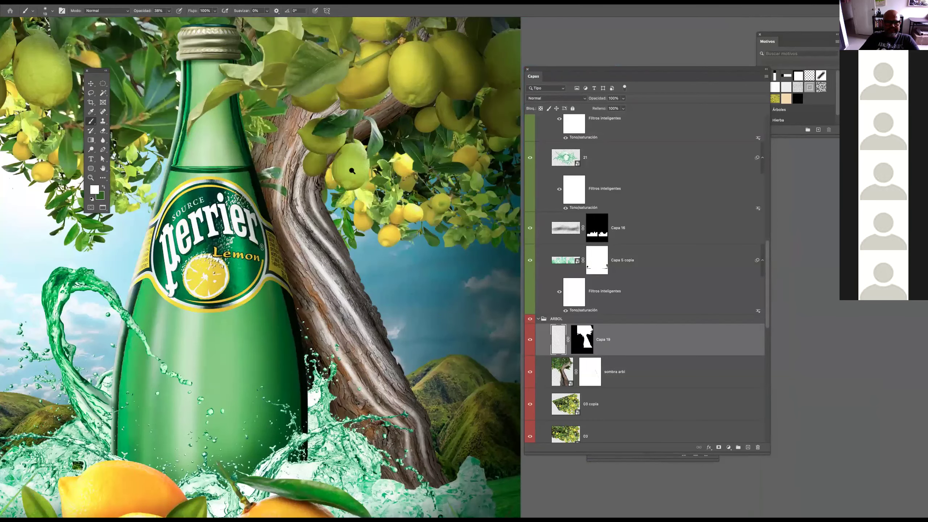
pyautogui.press('super+0')
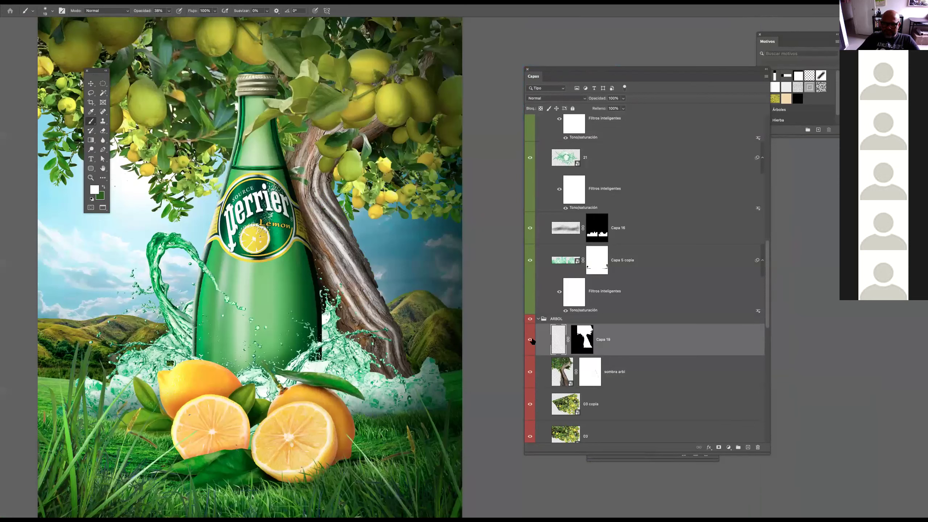
# - Set Capa 19 to Superponer blend mode at 72% opacity and toggle it to compare
pyautogui.click(581, 98)
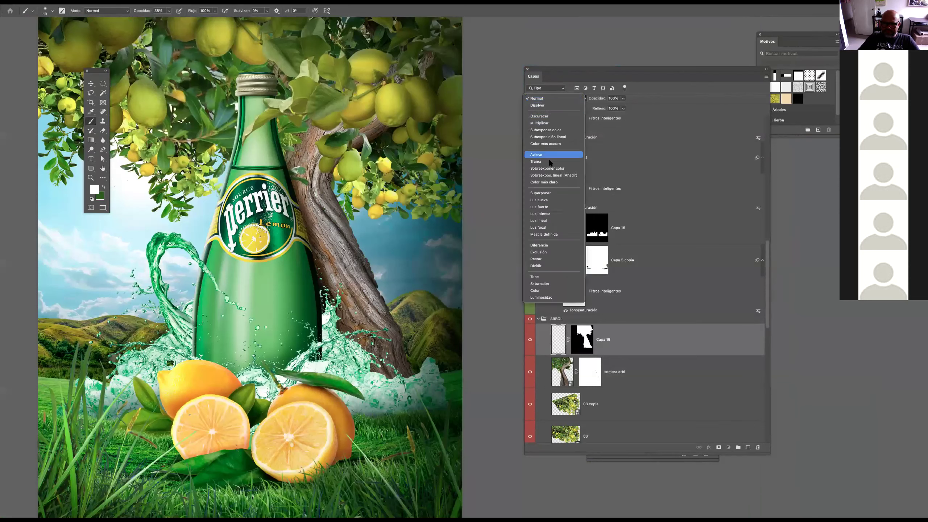
pyautogui.click(548, 192)
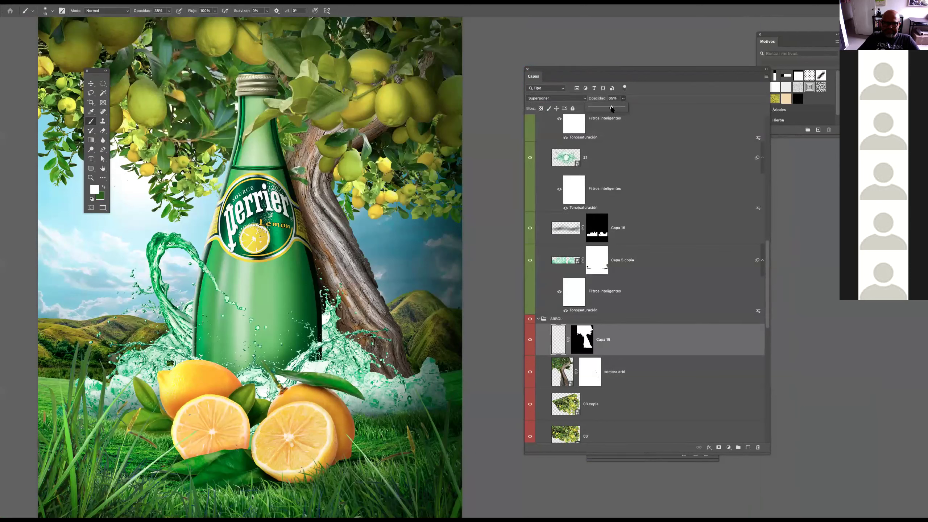
pyautogui.click(530, 341)
pyautogui.click(529, 339)
pyautogui.click(529, 341)
pyautogui.press('v')
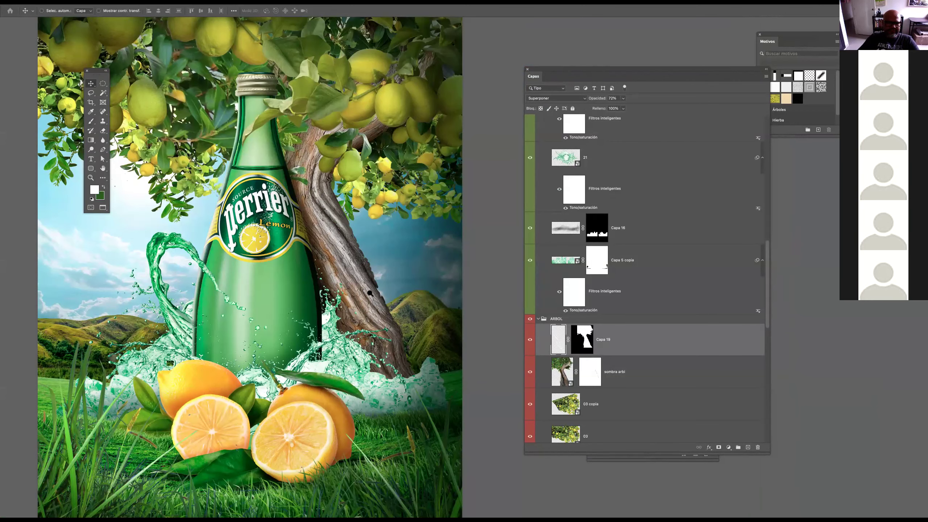
pyautogui.scroll(-3, 370, 293)
pyautogui.scroll(5, 365, 290)
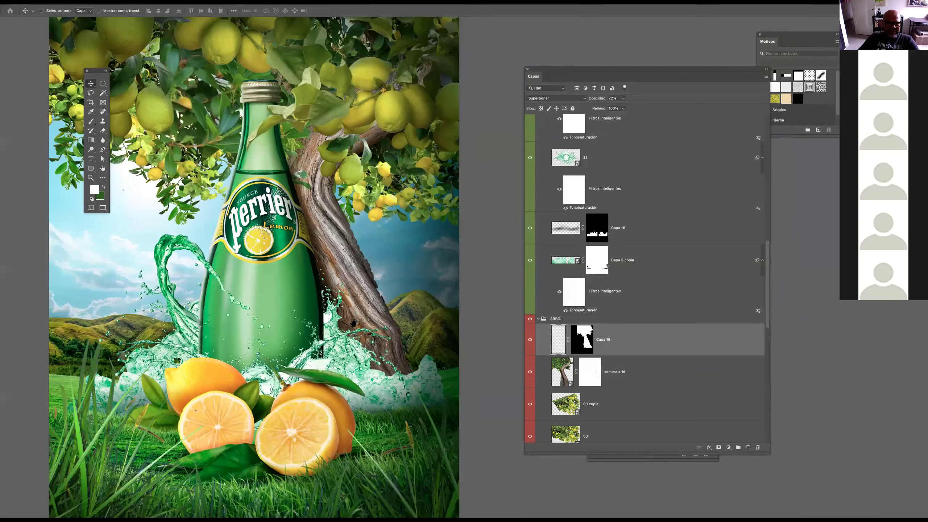
pyautogui.scroll(-3, 329, 293)
pyautogui.moveTo(651, 69); pyautogui.dragTo(650, 68)
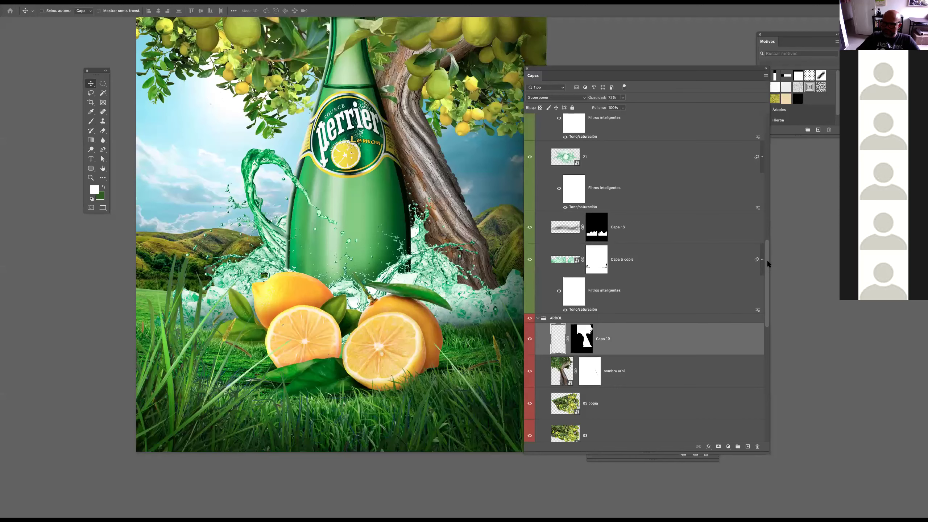
# - Expand and collapse LIMONES PRIMER PLANO, then expand PRADO CON LIMONES to list its lemon and grass layers
pyautogui.scroll(3, 766, 190)
pyautogui.scroll(5, 761, 125)
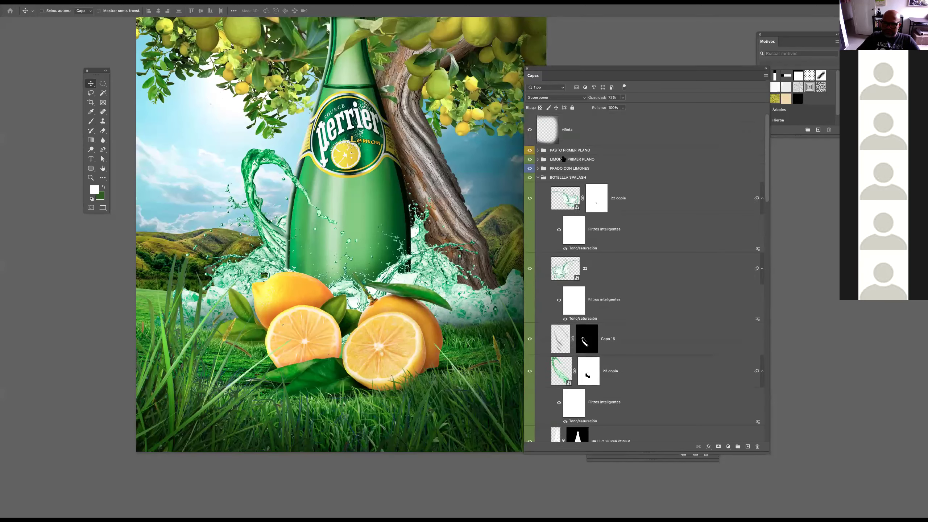
pyautogui.click(538, 160)
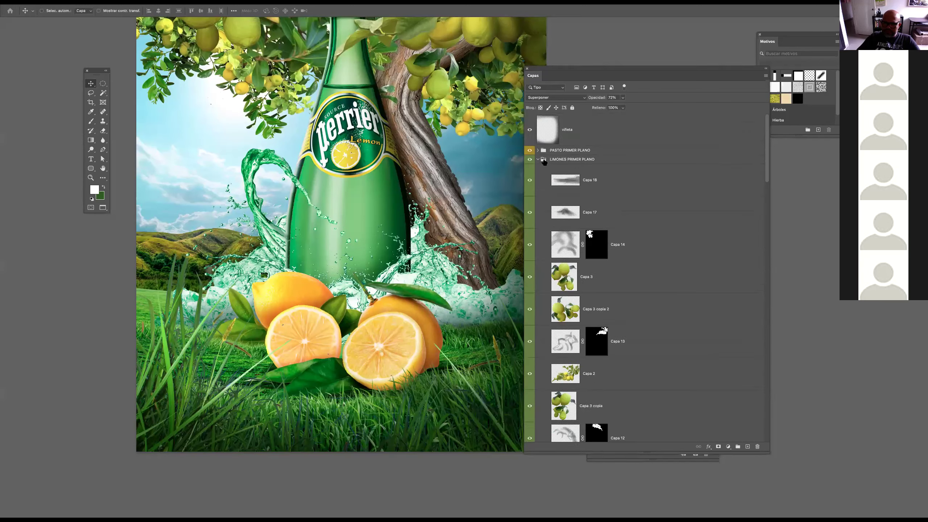
pyautogui.click(538, 160)
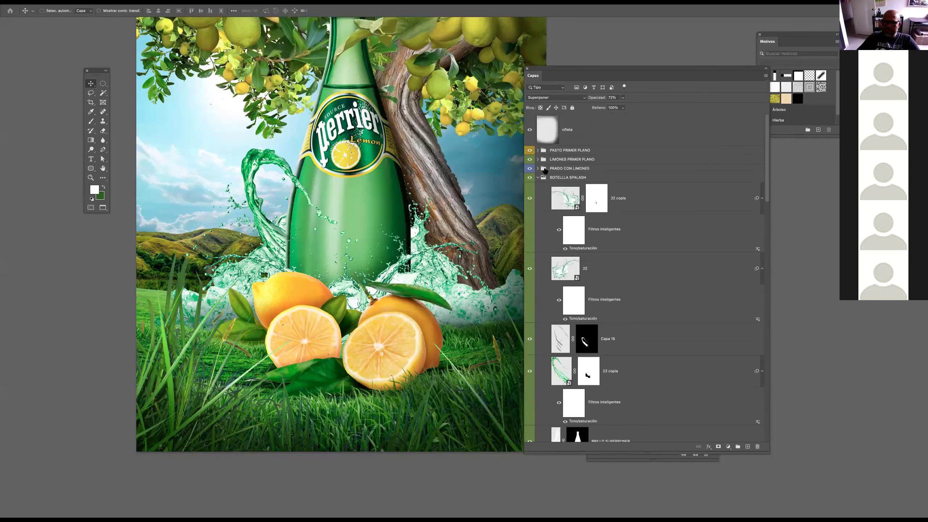
pyautogui.click(538, 168)
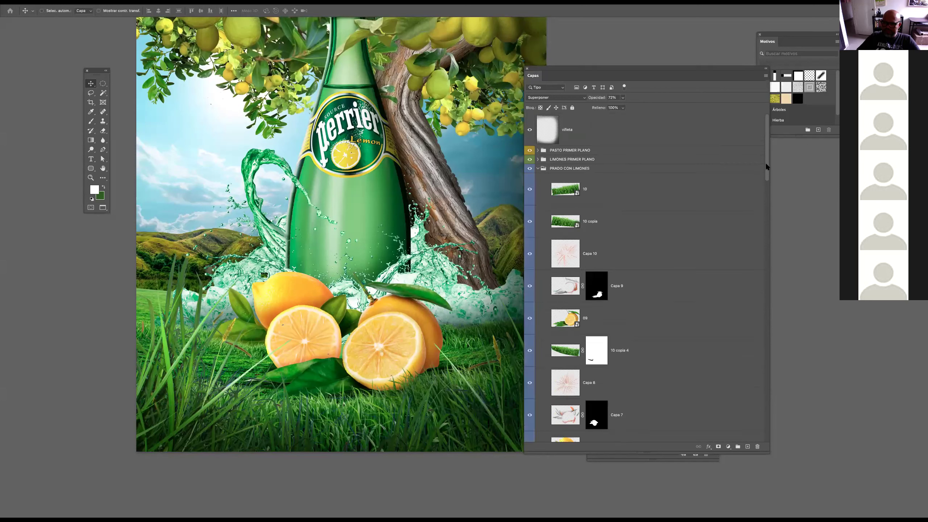
pyautogui.scroll(-2, 767, 177)
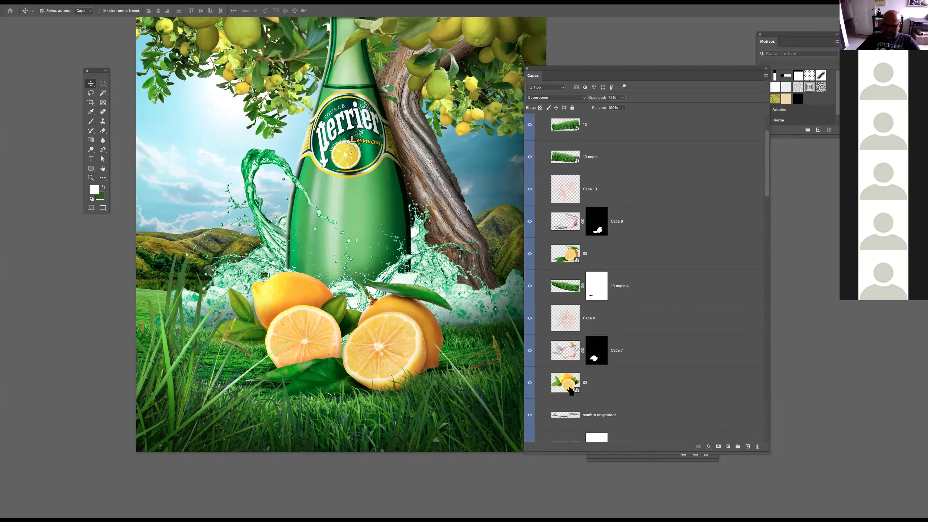
# - Add a new layer above 09 and name it BRILLOS LIMON
pyautogui.click(609, 255)
pyautogui.click(747, 447)
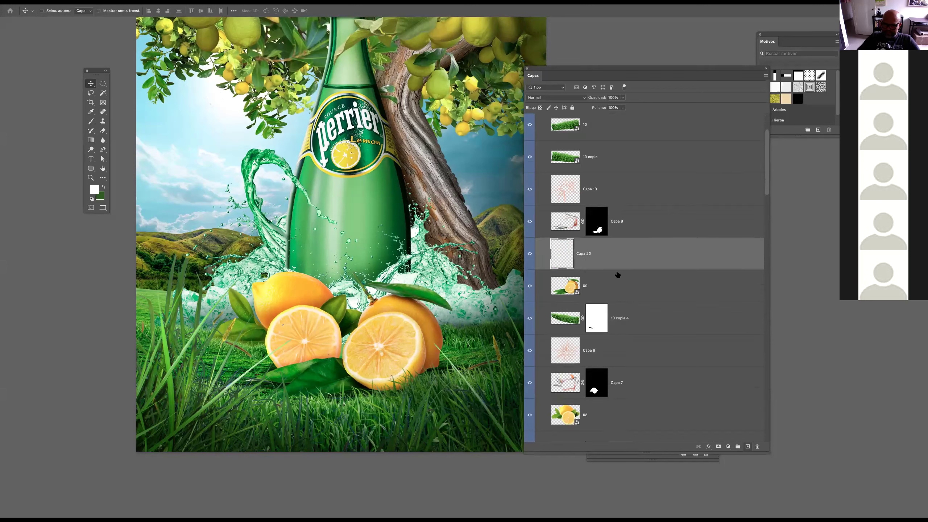
pyautogui.doubleClick(584, 254)
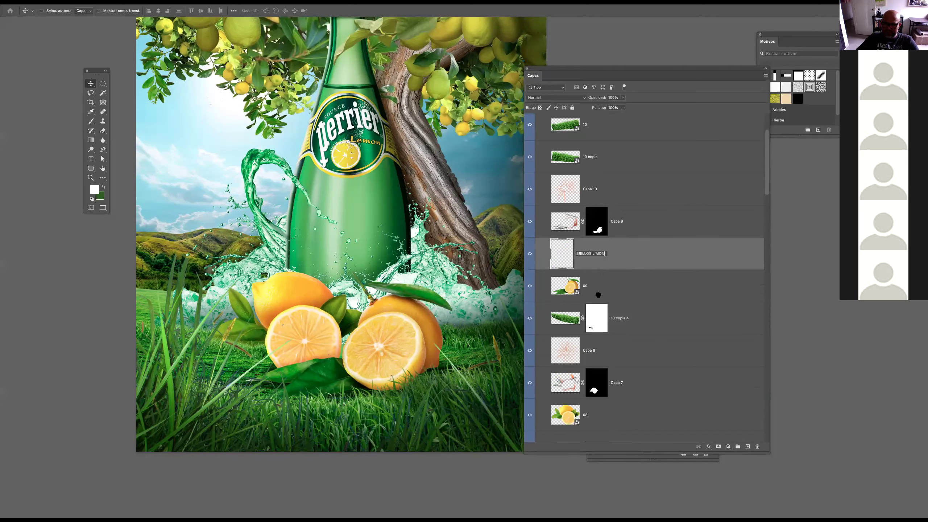
# - Mask BRILLOS LIMON to the combined lemons and leaves of layers 09 and 08, then pick the Brush
pyautogui.click(564, 290)
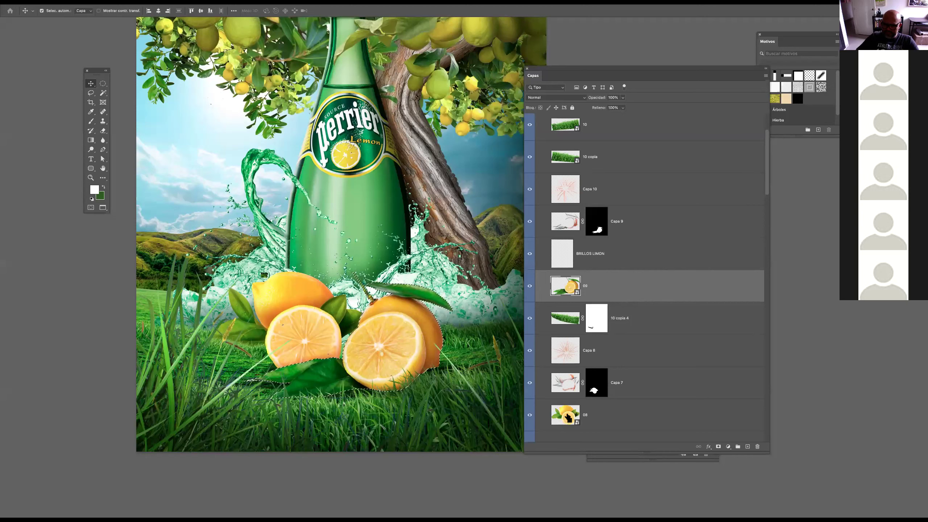
pyautogui.keyDown('ctrl'); pyautogui.keyDown('shift'); pyautogui.click(567, 418); pyautogui.keyUp('shift'); pyautogui.keyUp('ctrl')
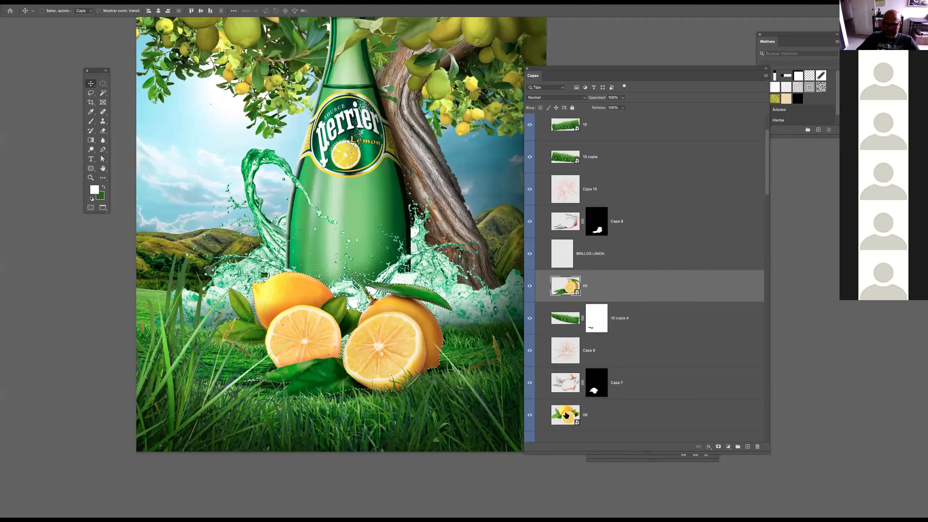
pyautogui.click(588, 256)
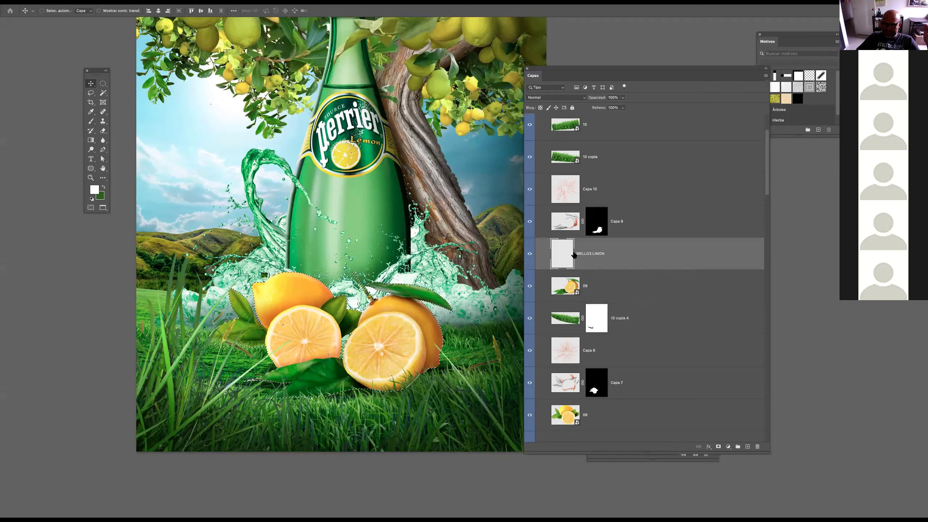
pyautogui.click(718, 446)
pyautogui.click(558, 267)
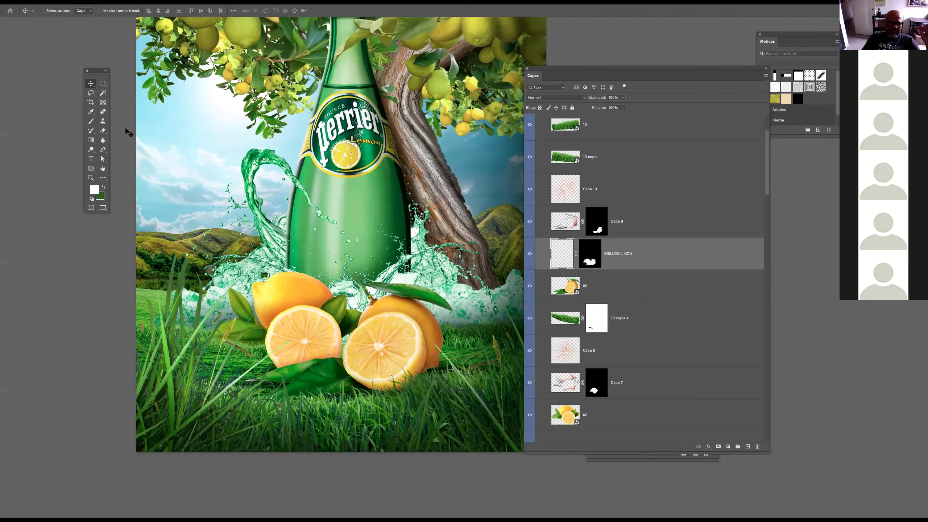
pyautogui.click(90, 123)
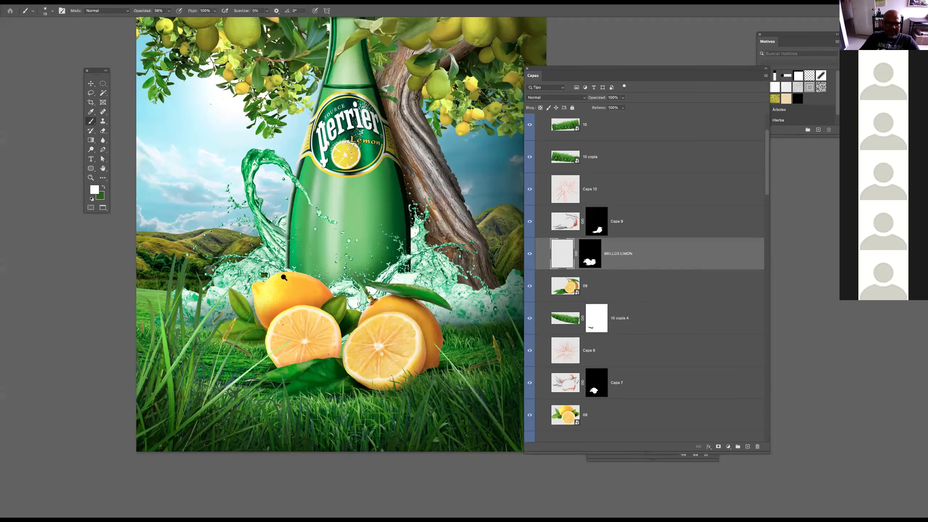
# - Paint white highlights on the back lemon's top and the leaf to its right with a 29 px brush
pyautogui.scroll(3, 306, 287)
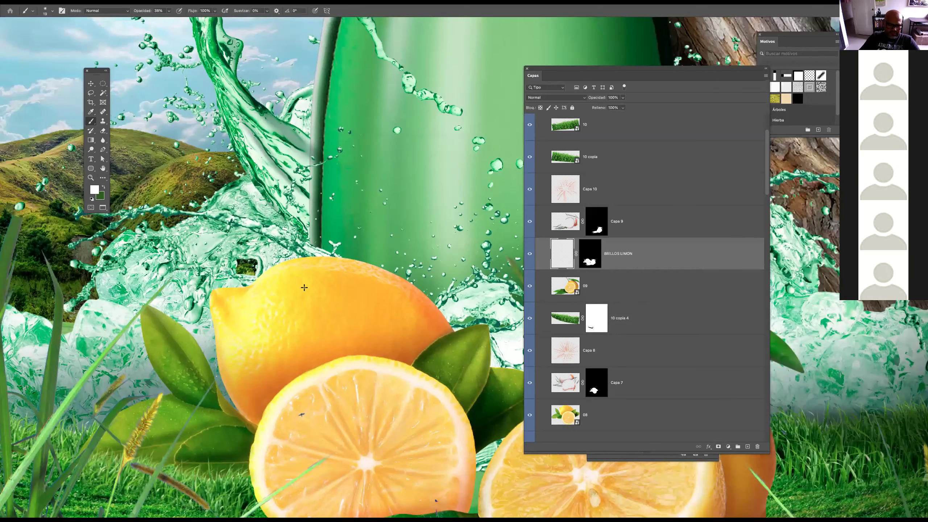
pyautogui.moveTo(276, 281)
pyautogui.mouseDown()
pyautogui.moveTo(292, 272)
pyautogui.moveTo(278, 264)
pyautogui.moveTo(313, 255)
pyautogui.moveTo(400, 270)
pyautogui.mouseUp()
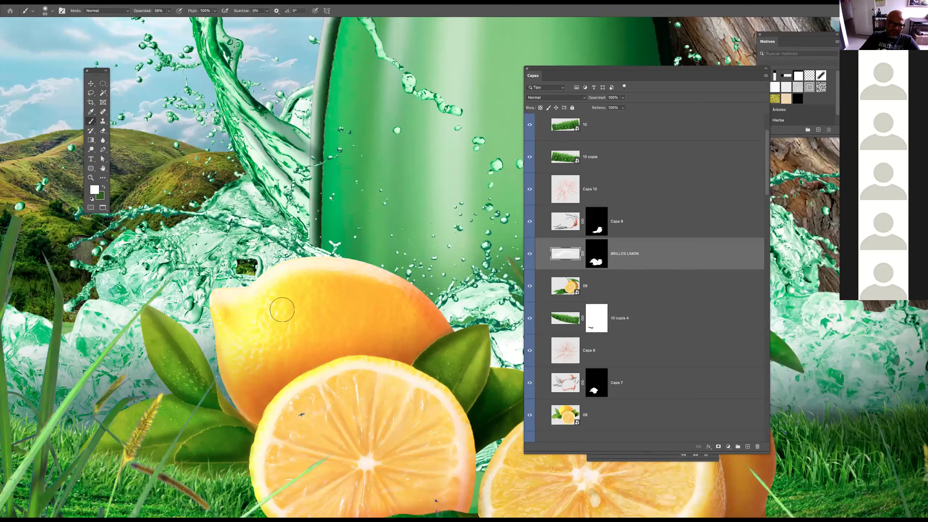
pyautogui.moveTo(337, 290)
pyautogui.mouseDown()
pyautogui.moveTo(394, 286)
pyautogui.moveTo(325, 290)
pyautogui.moveTo(352, 278)
pyautogui.mouseUp()
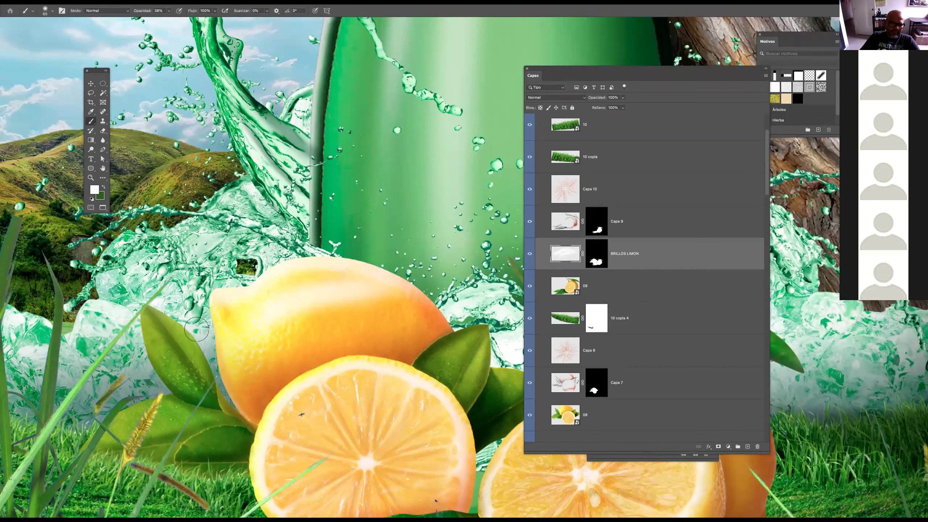
pyautogui.moveTo(178, 340)
pyautogui.mouseDown()
pyautogui.moveTo(155, 345)
pyautogui.moveTo(172, 332)
pyautogui.moveTo(149, 306)
pyautogui.moveTo(192, 330)
pyautogui.moveTo(162, 311)
pyautogui.moveTo(217, 379)
pyautogui.moveTo(152, 310)
pyautogui.moveTo(214, 362)
pyautogui.moveTo(152, 340)
pyautogui.moveTo(144, 321)
pyautogui.moveTo(193, 391)
pyautogui.moveTo(155, 432)
pyautogui.moveTo(180, 413)
pyautogui.moveTo(127, 407)
pyautogui.moveTo(88, 426)
pyautogui.moveTo(188, 416)
pyautogui.moveTo(162, 422)
pyautogui.moveTo(206, 430)
pyautogui.moveTo(186, 452)
pyautogui.moveTo(239, 426)
pyautogui.moveTo(179, 449)
pyautogui.mouseUp()
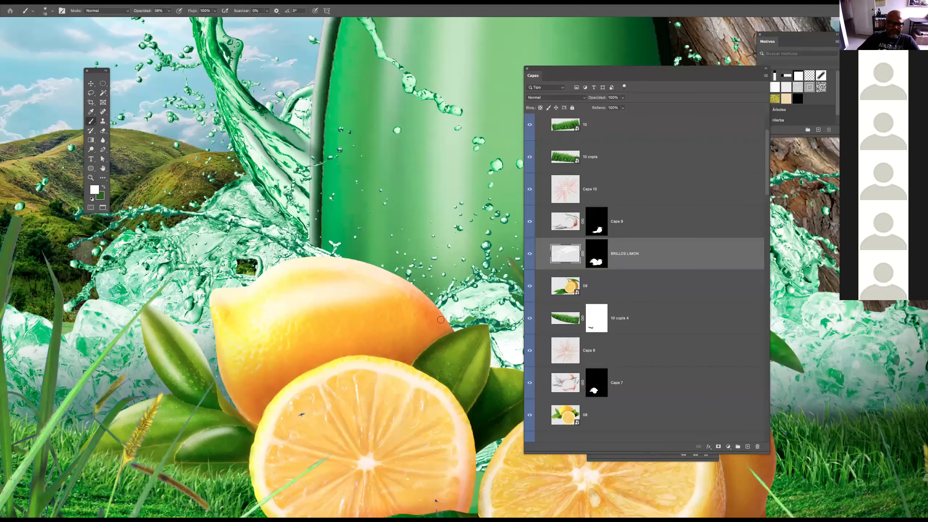
pyautogui.moveTo(452, 352)
pyautogui.mouseDown()
pyautogui.moveTo(438, 373)
pyautogui.moveTo(485, 320)
pyautogui.moveTo(464, 347)
pyautogui.mouseUp()
pyautogui.press('Tab')
pyautogui.moveTo(464, 379)
pyautogui.mouseDown()
pyautogui.moveTo(535, 355)
pyautogui.moveTo(487, 386)
pyautogui.moveTo(510, 355)
pyautogui.moveTo(499, 374)
pyautogui.moveTo(520, 367)
pyautogui.moveTo(501, 333)
pyautogui.moveTo(462, 394)
pyautogui.moveTo(428, 354)
pyautogui.mouseUp()
pyautogui.moveTo(382, 329); pyautogui.dragTo(335, 236)
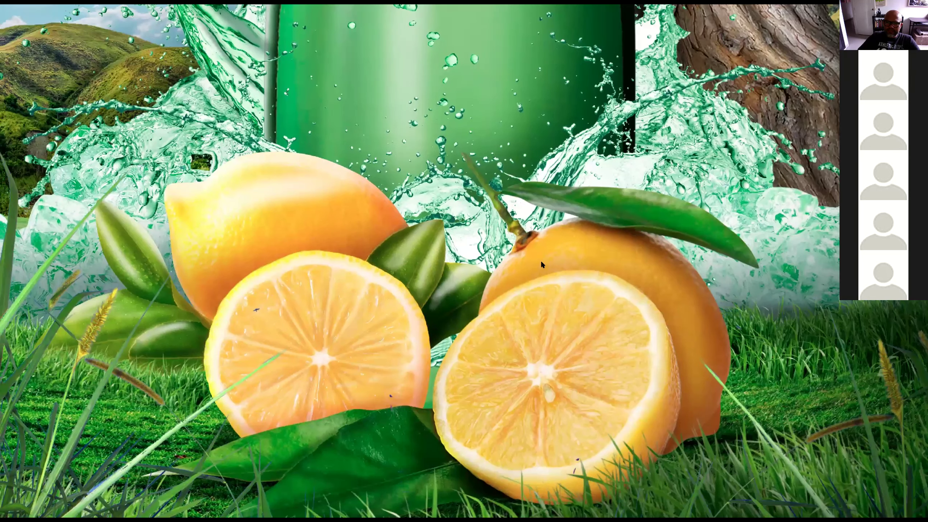
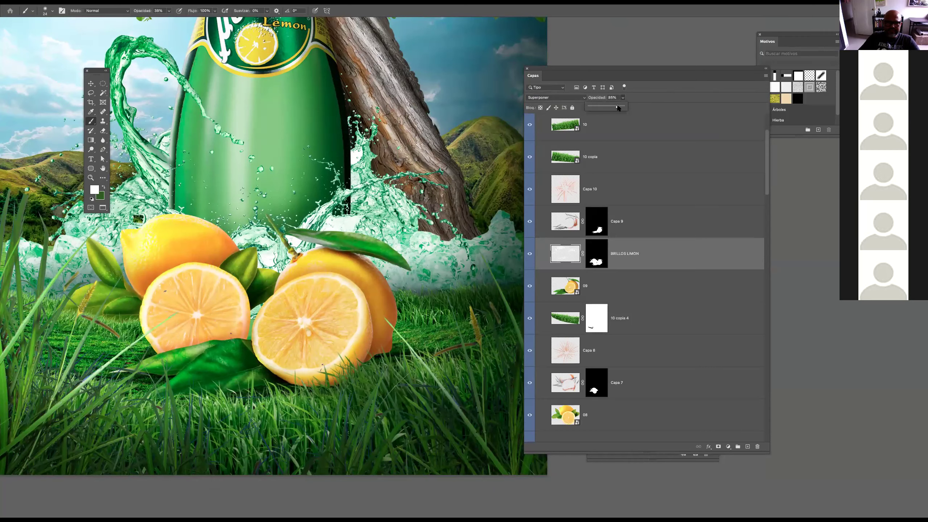
# - Add a new layer above BRILLOS LIMON and set the brush size to 15 px
pyautogui.scroll(5, 223, 319)
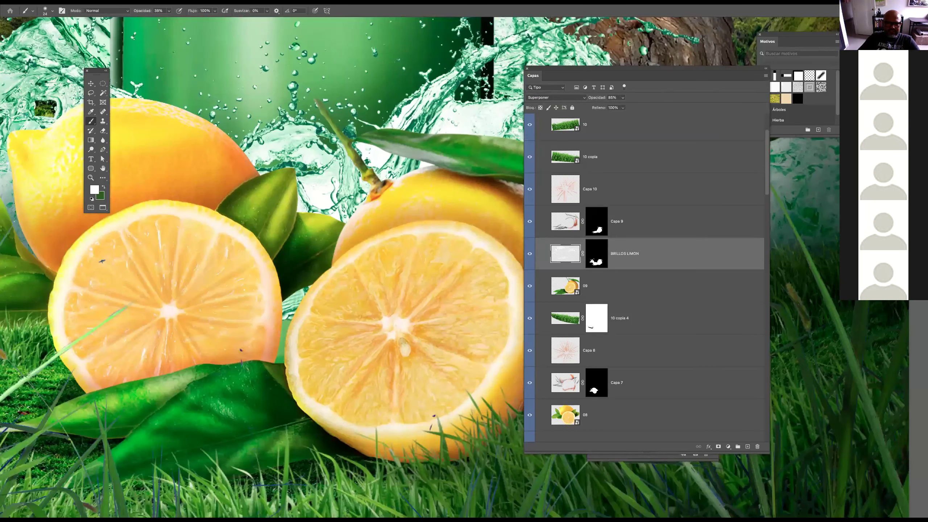
pyautogui.click(747, 447)
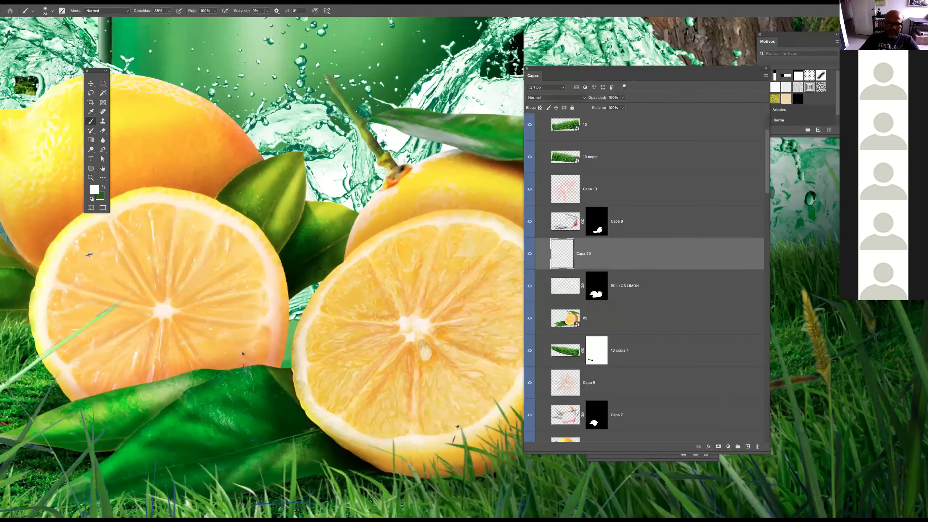
pyautogui.hscroll(-5, 252, 251)
pyautogui.moveTo(255, 255)
pyautogui.mouseDown()
pyautogui.moveTo(267, 256)
pyautogui.moveTo(249, 229)
pyautogui.moveTo(287, 281)
pyautogui.moveTo(294, 227)
pyautogui.mouseUp()
# - Paint white highlights on the right lemon's rim and the segment lines around its centre
pyautogui.moveTo(296, 264)
pyautogui.mouseDown()
pyautogui.moveTo(300, 248)
pyautogui.moveTo(316, 289)
pyautogui.mouseUp()
pyautogui.moveTo(207, 267)
pyautogui.mouseDown()
pyautogui.moveTo(288, 290)
pyautogui.moveTo(266, 321)
pyautogui.moveTo(281, 327)
pyautogui.moveTo(268, 365)
pyautogui.moveTo(305, 304)
pyautogui.moveTo(336, 316)
pyautogui.moveTo(358, 248)
pyautogui.moveTo(213, 304)
pyautogui.moveTo(218, 330)
pyautogui.mouseUp()
pyautogui.moveTo(231, 380); pyautogui.dragTo(229, 343)
pyautogui.moveTo(226, 290); pyautogui.dragTo(184, 341)
pyautogui.moveTo(250, 187)
pyautogui.mouseDown()
pyautogui.moveTo(238, 261)
pyautogui.moveTo(246, 261)
pyautogui.mouseUp()
pyautogui.moveTo(322, 191)
pyautogui.mouseDown()
pyautogui.moveTo(278, 232)
pyautogui.moveTo(341, 248)
pyautogui.mouseUp()
pyautogui.moveTo(239, 293); pyautogui.dragTo(320, 318)
# - Add white highlights to the remaining lemon segment lines and view the whole artwork
pyautogui.moveTo(214, 269); pyautogui.dragTo(188, 214)
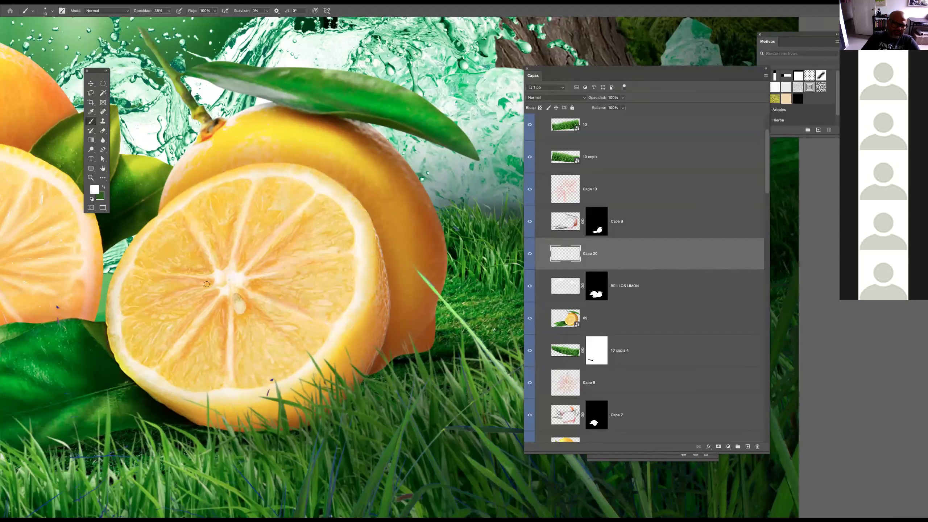
pyautogui.moveTo(183, 276); pyautogui.dragTo(202, 292)
pyautogui.moveTo(142, 315)
pyautogui.mouseDown()
pyautogui.moveTo(187, 316)
pyautogui.moveTo(208, 356)
pyautogui.mouseUp()
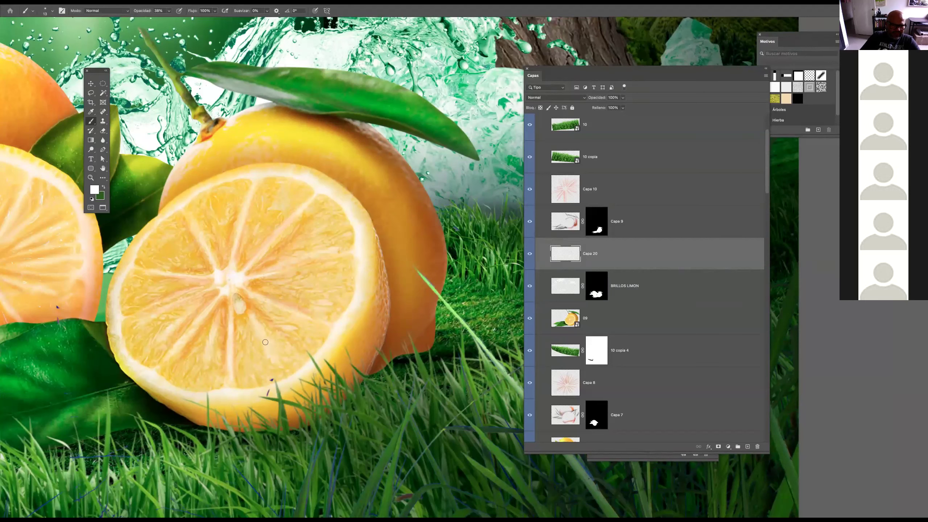
pyautogui.moveTo(244, 292); pyautogui.dragTo(302, 287)
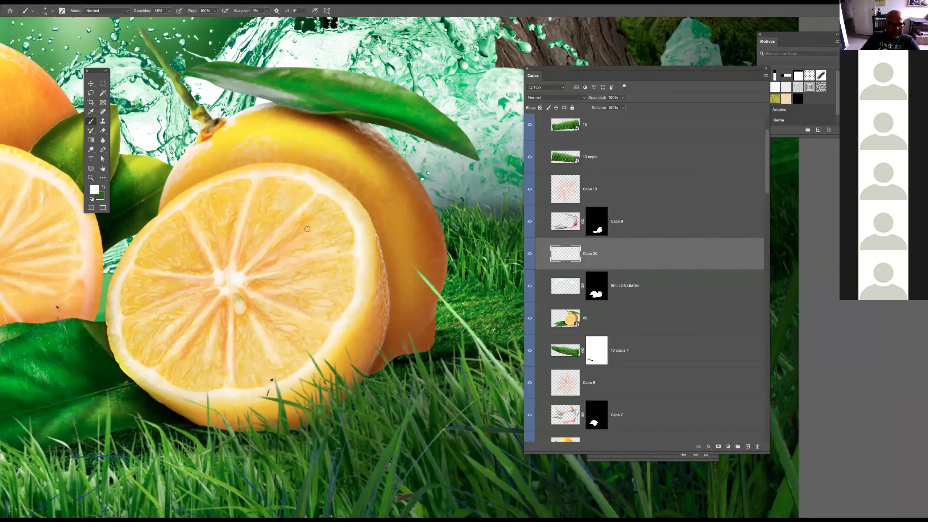
pyautogui.moveTo(246, 259); pyautogui.dragTo(268, 202)
pyautogui.moveTo(221, 219)
pyautogui.mouseDown()
pyautogui.moveTo(222, 251)
pyautogui.moveTo(205, 266)
pyautogui.mouseUp()
pyautogui.moveTo(143, 293); pyautogui.dragTo(185, 289)
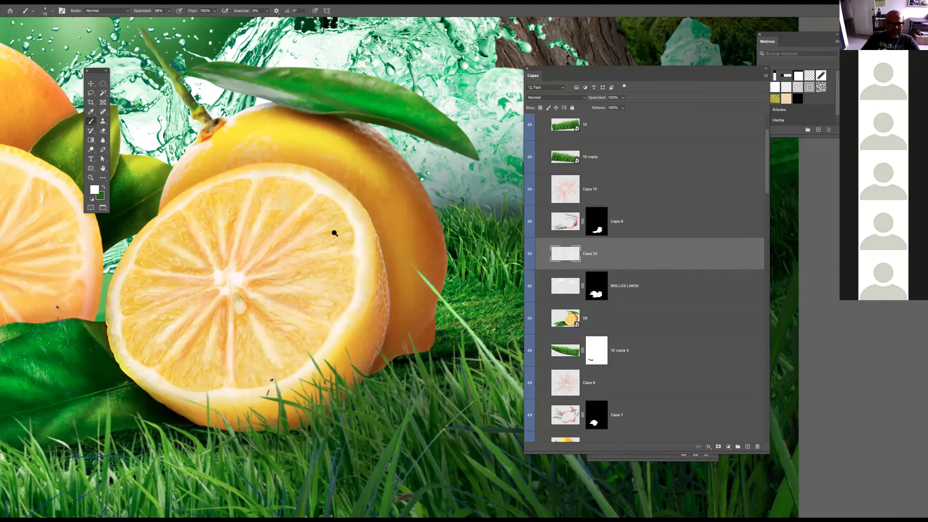
pyautogui.hotkey('ctrl', '0')
pyautogui.scroll(5, 375, 228)
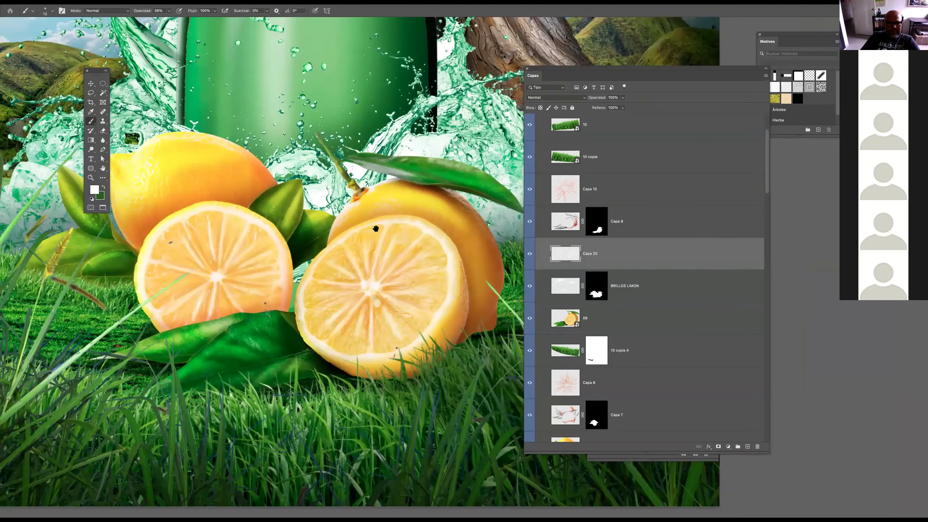
# - Set Capa 20 to the Superponer blend mode at 65% opacity
pyautogui.moveTo(375, 228); pyautogui.dragTo(423, 230)
pyautogui.click(583, 99)
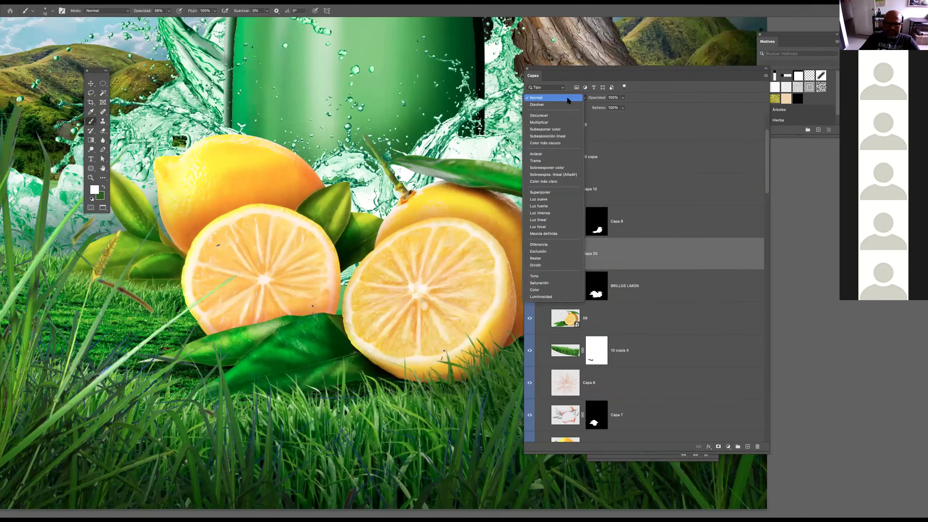
pyautogui.click(568, 97)
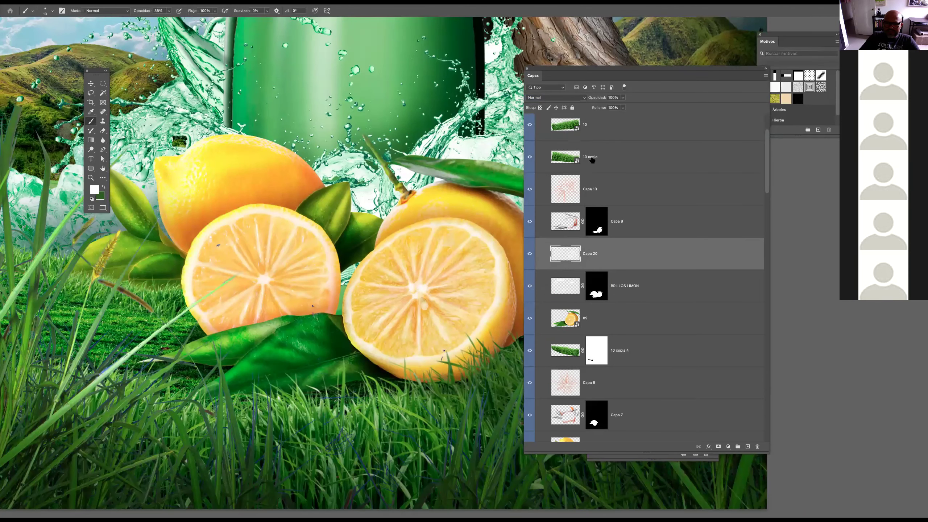
pyautogui.click(570, 94)
pyautogui.click(542, 192)
pyautogui.moveTo(609, 107); pyautogui.dragTo(612, 107)
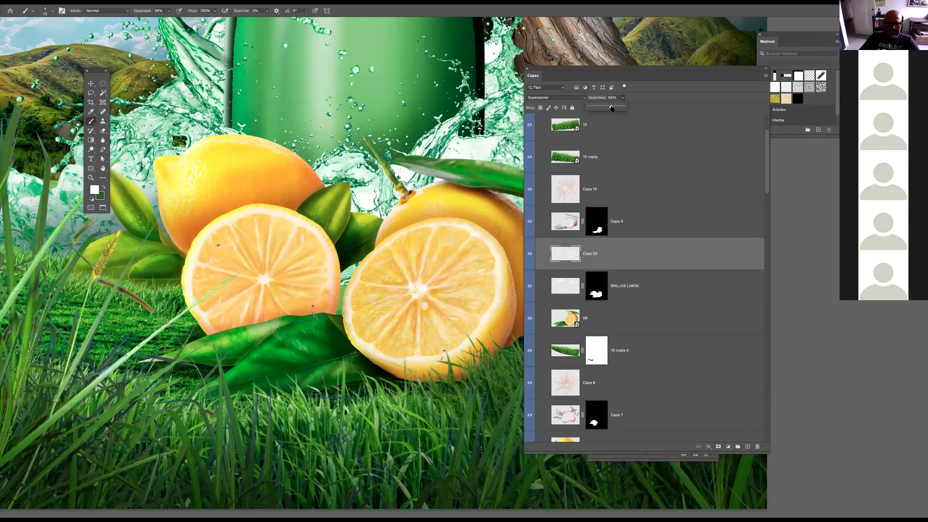
# - Preview the fitted artwork without the interface, then restore the workspace
pyautogui.hotkey('ctrl', '0')
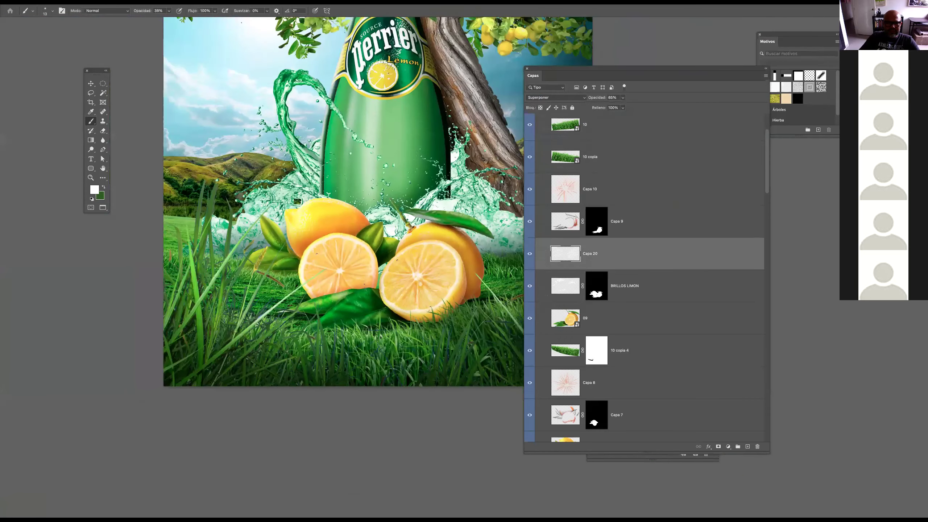
pyautogui.press('Tab')
pyautogui.hotkey('ctrl', '0')
pyautogui.hotkey('ctrl', '-')
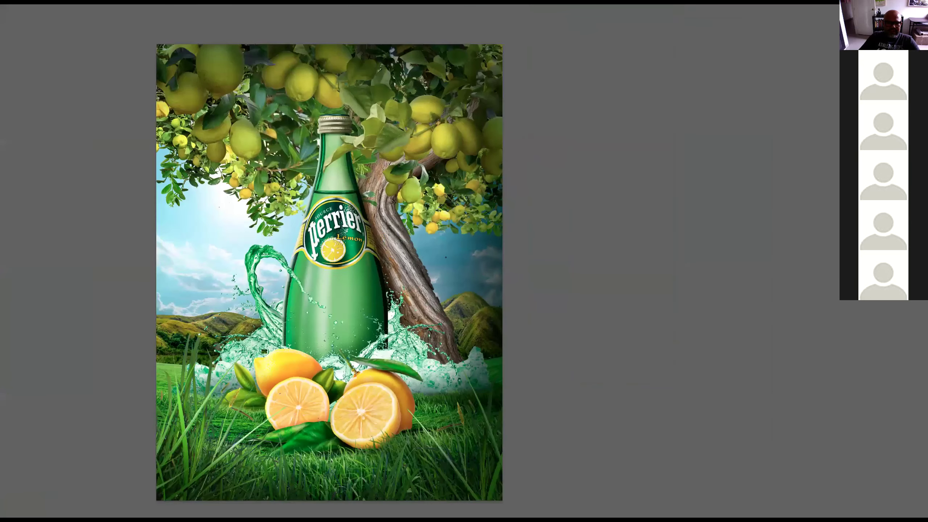
pyautogui.press('Tab')
pyautogui.moveTo(404, 260); pyautogui.dragTo(198, 260)
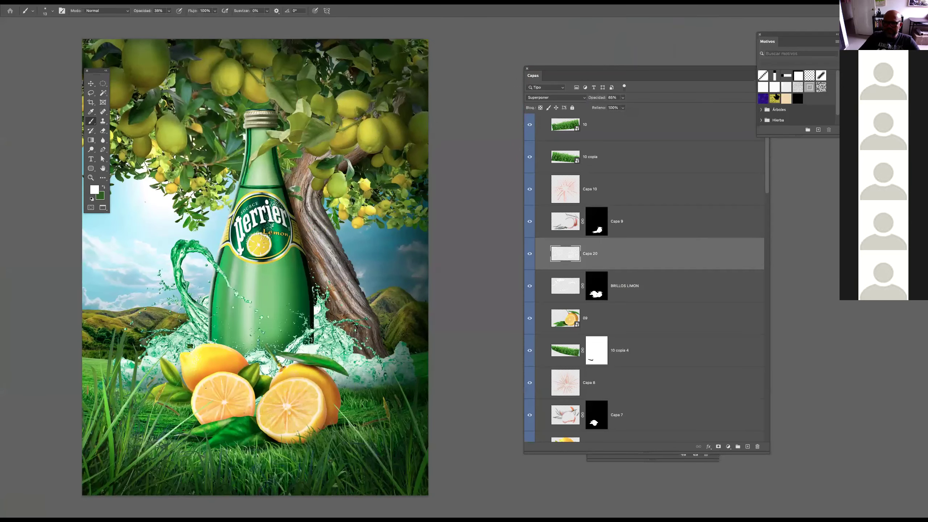
# - Compare against the original History snapshot, then return to the latest edits
pyautogui.moveTo(668, 66); pyautogui.dragTo(514, 105)
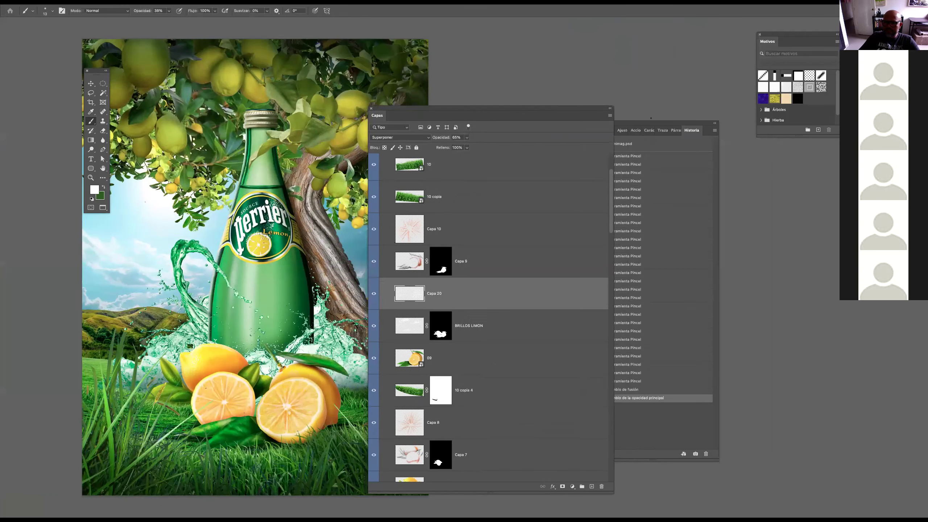
pyautogui.moveTo(702, 124); pyautogui.dragTo(760, 124)
pyautogui.moveTo(559, 105); pyautogui.dragTo(622, 82)
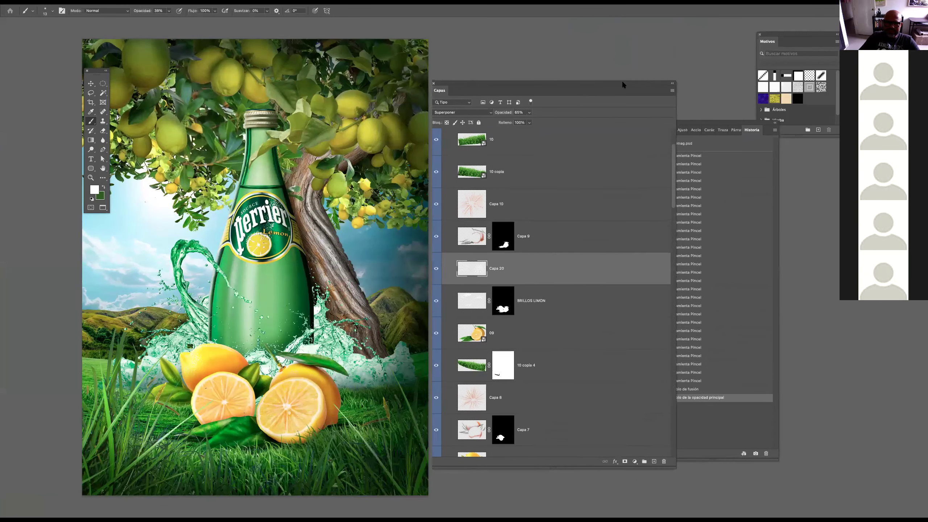
pyautogui.moveTo(721, 134); pyautogui.dragTo(669, 130)
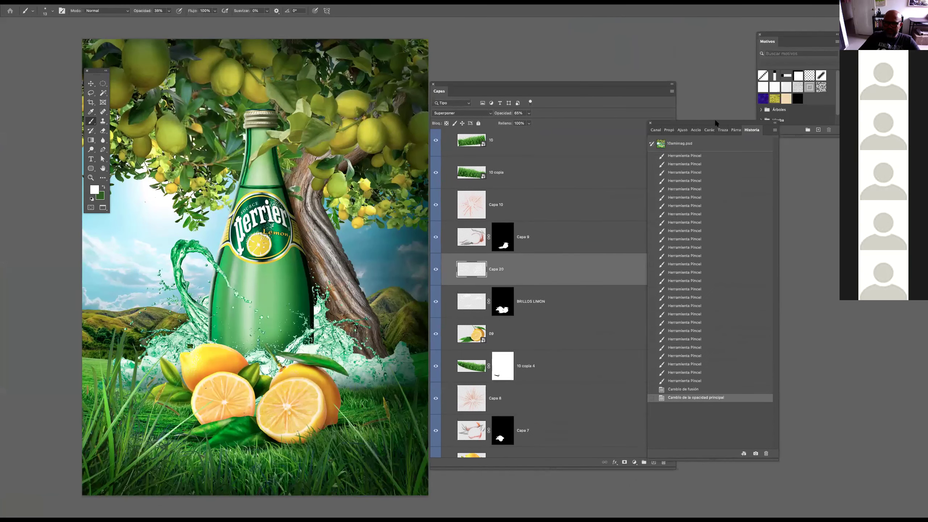
pyautogui.click(699, 142)
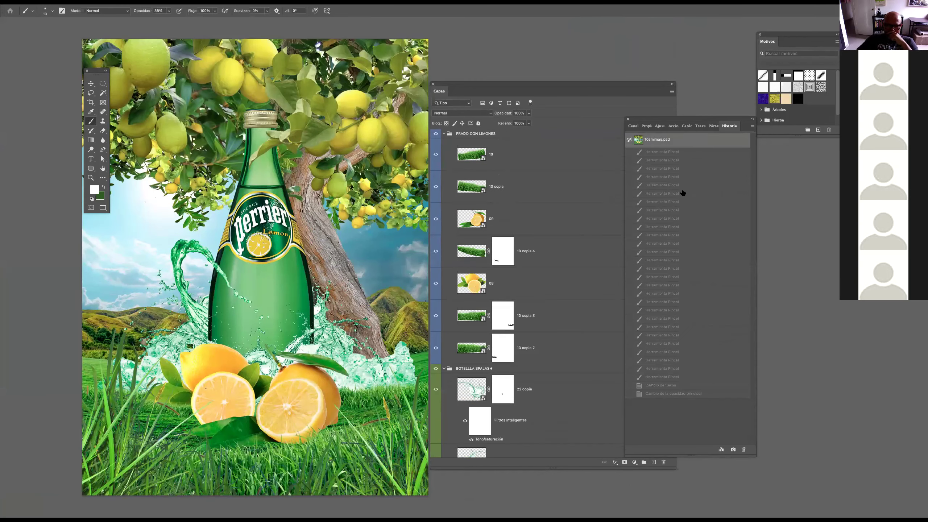
pyautogui.click(650, 393)
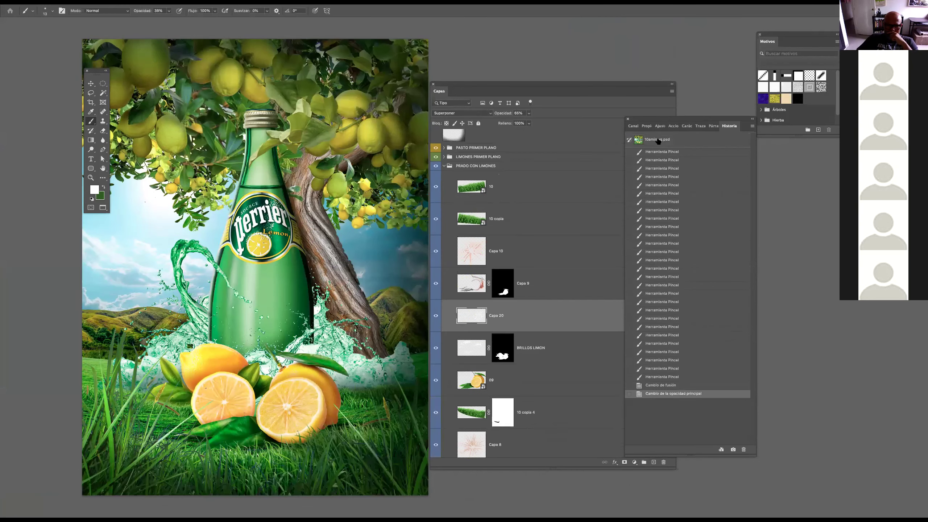
pyautogui.click(657, 140)
pyautogui.click(649, 394)
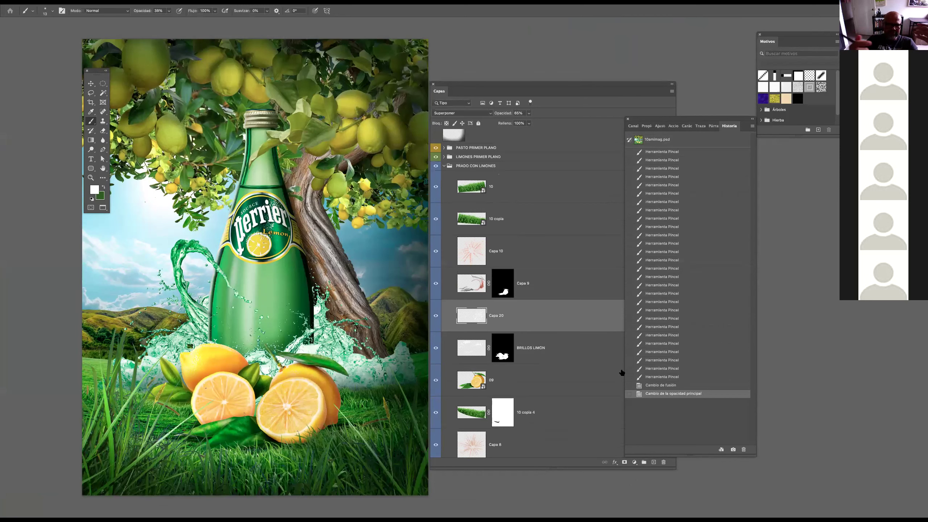
pyautogui.click(566, 324)
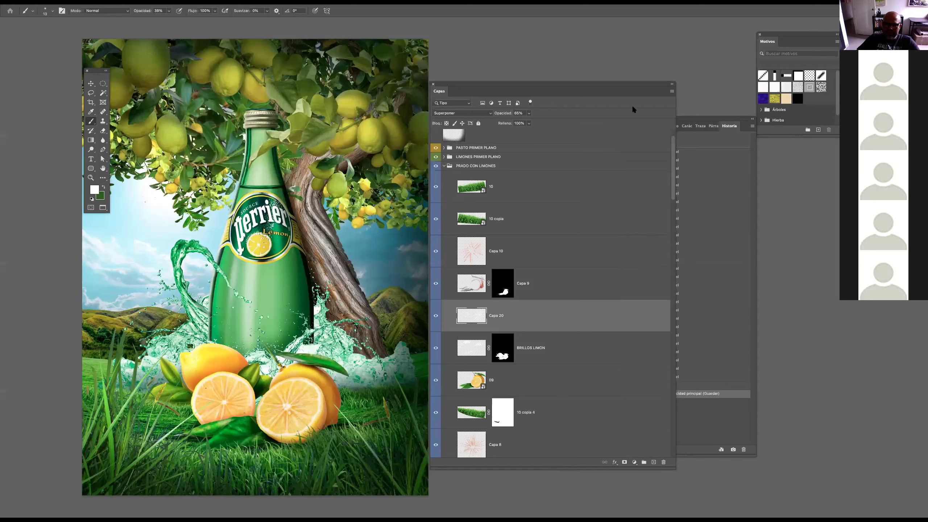
pyautogui.moveTo(621, 86); pyautogui.dragTo(649, 66)
pyautogui.moveTo(703, 143); pyautogui.dragTo(694, 383)
# - Load the Capa 4 copia hills as a selection and add a new masked layer
pyautogui.scroll(-1, 503, 382)
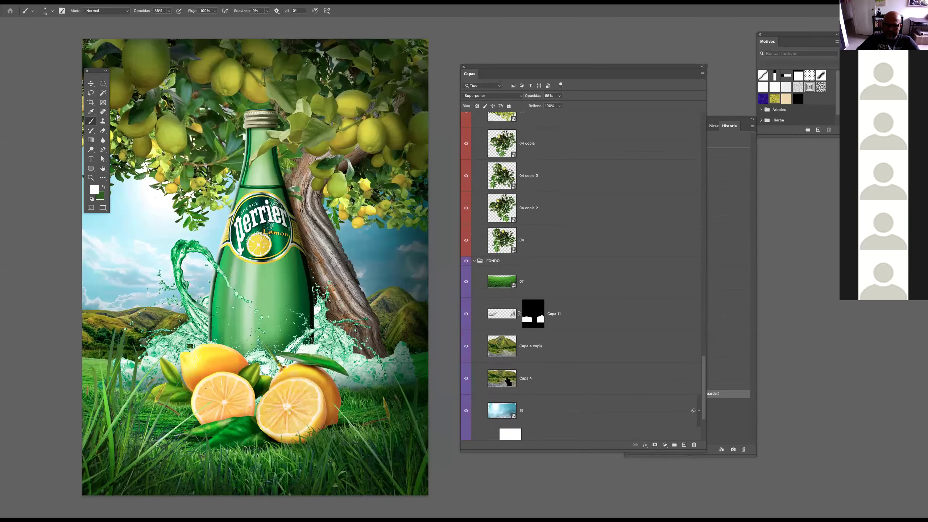
pyautogui.keyDown('ctrl'); pyautogui.click(501, 346); pyautogui.keyUp('ctrl')
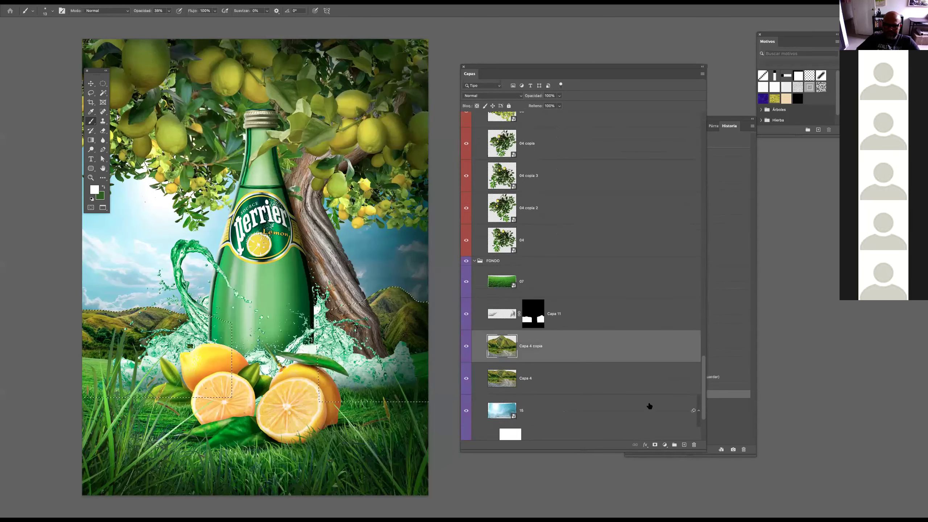
pyautogui.click(684, 444)
pyautogui.click(655, 444)
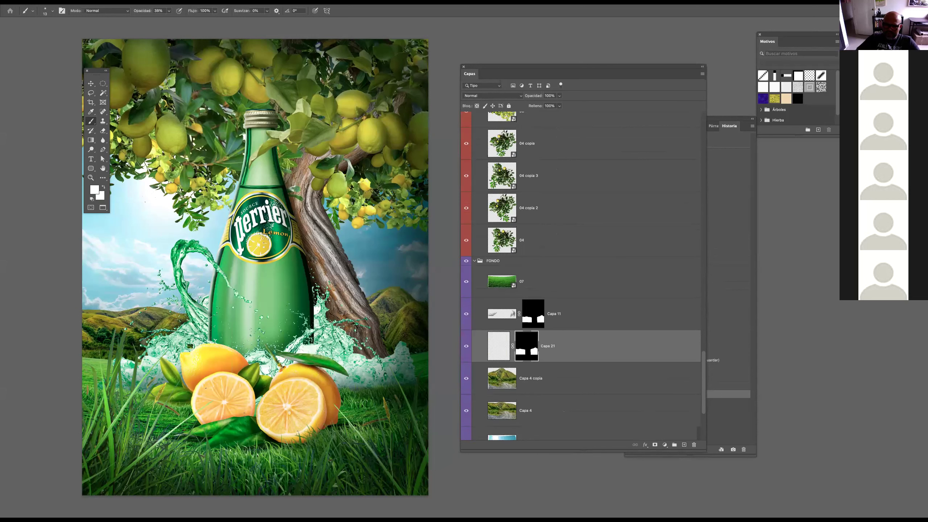
# - Move the masked layer above Capa 11 and rename it 'brillo montaña'
pyautogui.moveTo(549, 350); pyautogui.dragTo(548, 296)
pyautogui.click(510, 312)
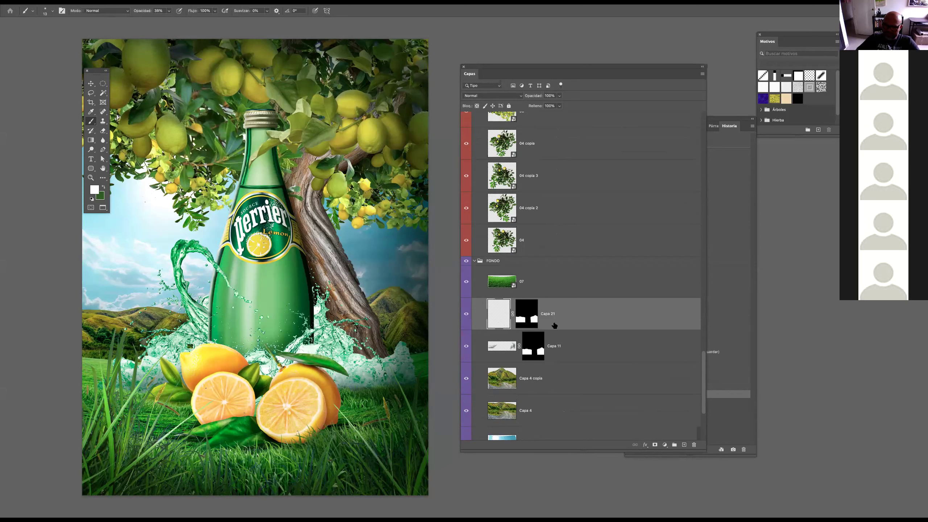
pyautogui.doubleClick(548, 314)
pyautogui.write('brillo montal')
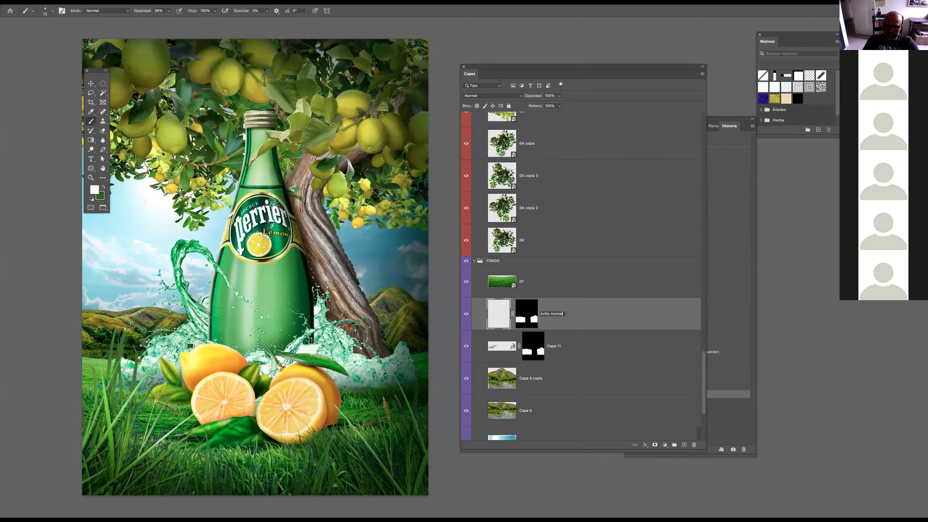
pyautogui.press('Return')
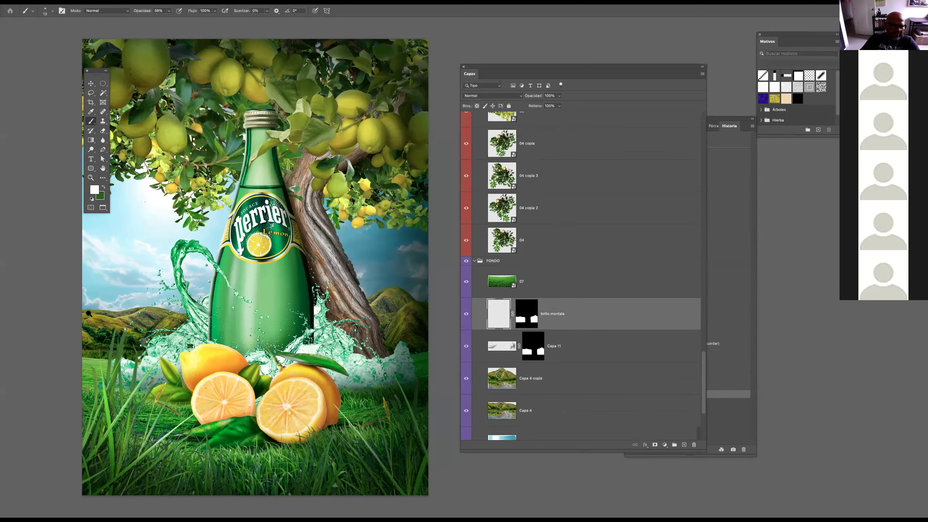
pyautogui.scroll(5, 92, 314)
pyautogui.press('Tab')
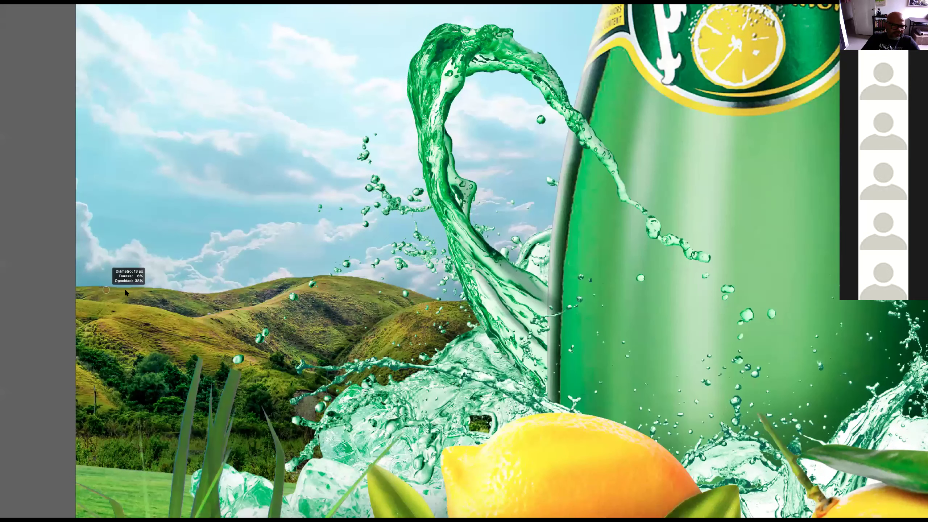
# - Paint soft white haze along the upper and lower hill ridges with a smaller brush
pyautogui.moveTo(71, 270)
pyautogui.mouseDown()
pyautogui.moveTo(219, 284)
pyautogui.moveTo(332, 255)
pyautogui.moveTo(321, 269)
pyautogui.moveTo(461, 307)
pyautogui.moveTo(413, 295)
pyautogui.mouseUp()
pyautogui.moveTo(153, 316)
pyautogui.mouseDown()
pyautogui.moveTo(134, 321)
pyautogui.moveTo(92, 307)
pyautogui.moveTo(267, 300)
pyautogui.moveTo(220, 329)
pyautogui.moveTo(284, 303)
pyautogui.mouseUp()
pyautogui.moveTo(205, 327)
pyautogui.mouseDown()
pyautogui.moveTo(252, 359)
pyautogui.moveTo(95, 316)
pyautogui.moveTo(306, 315)
pyautogui.moveTo(334, 340)
pyautogui.moveTo(347, 303)
pyautogui.moveTo(381, 327)
pyautogui.moveTo(362, 351)
pyautogui.moveTo(431, 305)
pyautogui.moveTo(463, 302)
pyautogui.mouseUp()
pyautogui.scroll(-1, 360, 259)
pyautogui.scroll(-3, 357, 252)
pyautogui.scroll(4, 585, 282)
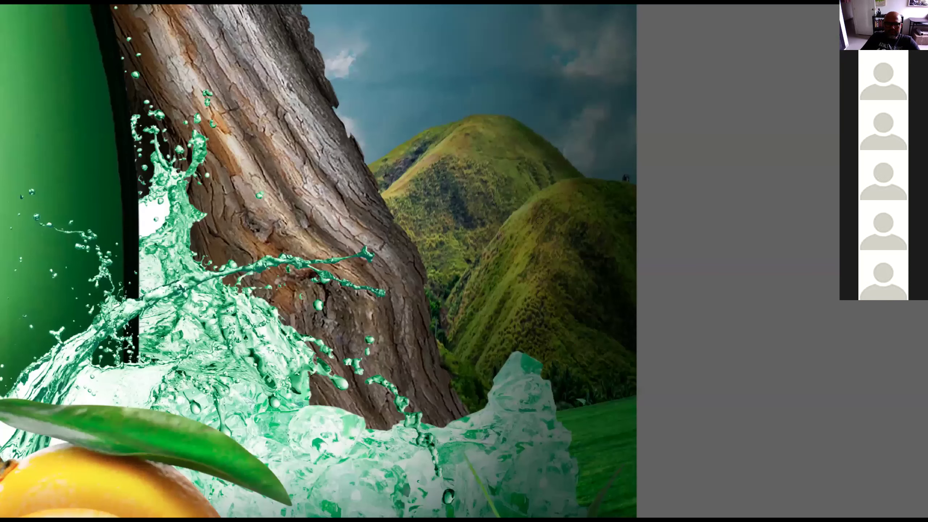
# - Add white haze streaks on the main hill's ridge and slope and the second hill
pyautogui.moveTo(397, 198)
pyautogui.mouseDown()
pyautogui.moveTo(375, 224)
pyautogui.moveTo(423, 129)
pyautogui.moveTo(384, 172)
pyautogui.moveTo(492, 108)
pyautogui.moveTo(395, 199)
pyautogui.moveTo(474, 124)
pyautogui.mouseUp()
pyautogui.moveTo(453, 319)
pyautogui.mouseDown()
pyautogui.moveTo(557, 187)
pyautogui.moveTo(491, 288)
pyautogui.mouseUp()
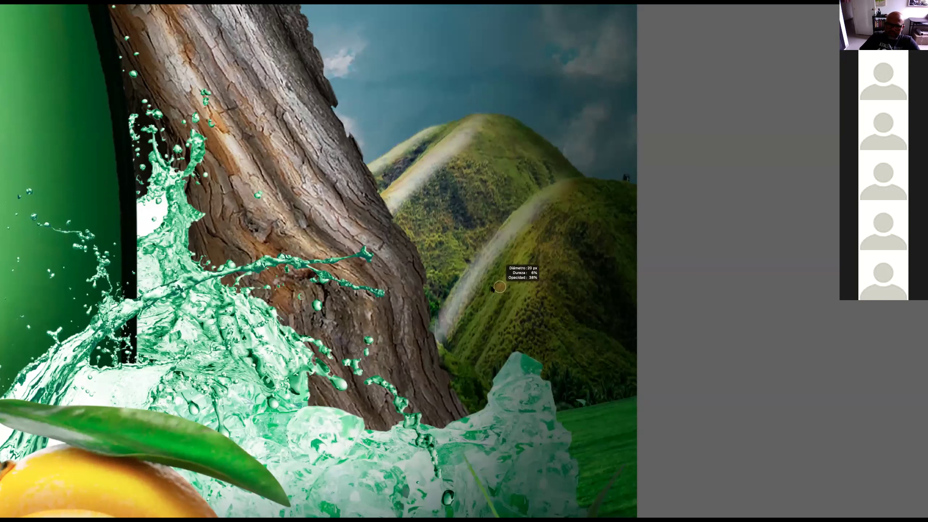
pyautogui.moveTo(474, 331)
pyautogui.mouseDown()
pyautogui.moveTo(550, 219)
pyautogui.moveTo(449, 377)
pyautogui.moveTo(558, 252)
pyautogui.moveTo(569, 274)
pyautogui.mouseUp()
pyautogui.moveTo(447, 198)
pyautogui.mouseDown()
pyautogui.moveTo(436, 229)
pyautogui.moveTo(434, 183)
pyautogui.mouseUp()
pyautogui.moveTo(486, 196)
pyautogui.mouseDown()
pyautogui.moveTo(481, 143)
pyautogui.moveTo(490, 116)
pyautogui.moveTo(445, 151)
pyautogui.mouseUp()
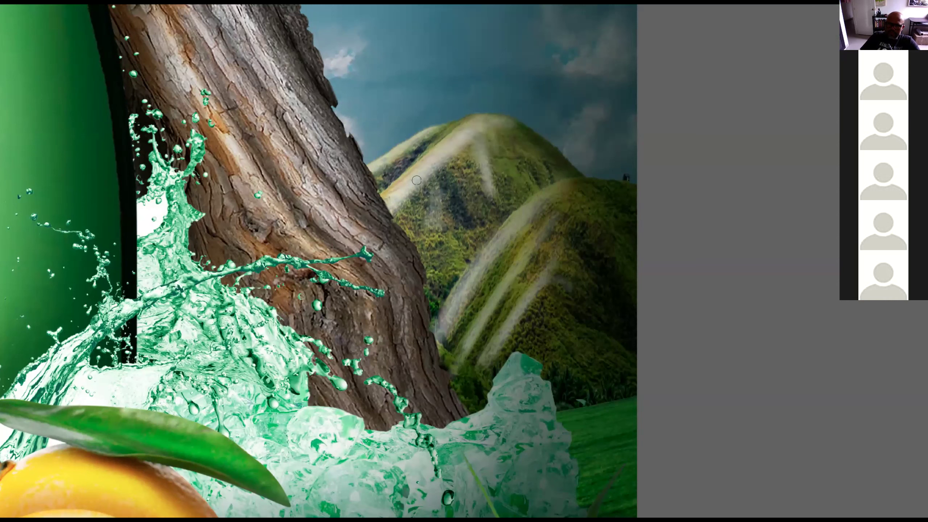
pyautogui.moveTo(539, 312)
pyautogui.mouseDown()
pyautogui.moveTo(595, 373)
pyautogui.moveTo(540, 314)
pyautogui.mouseUp()
pyautogui.moveTo(585, 281)
pyautogui.mouseDown()
pyautogui.moveTo(568, 246)
pyautogui.moveTo(582, 274)
pyautogui.mouseUp()
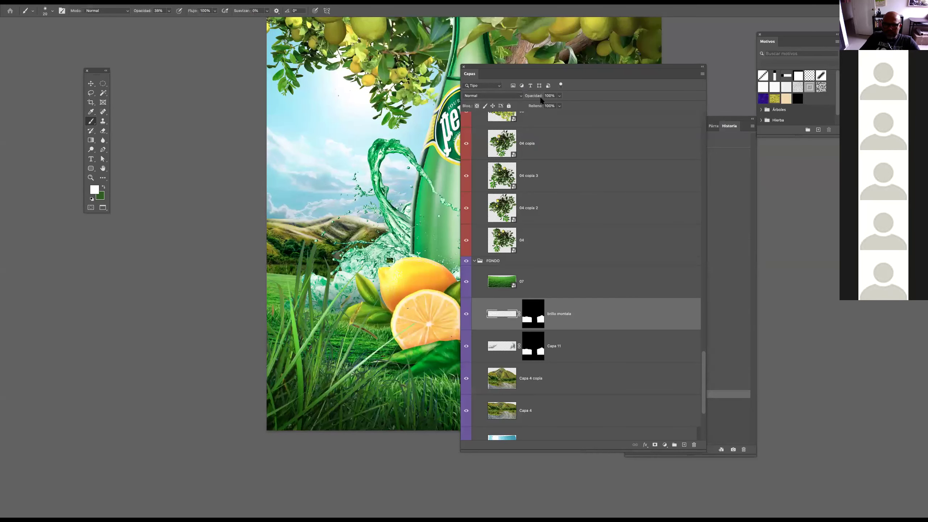
# - Set the brillo montaña layer's blend mode to Superponer
pyautogui.click(517, 96)
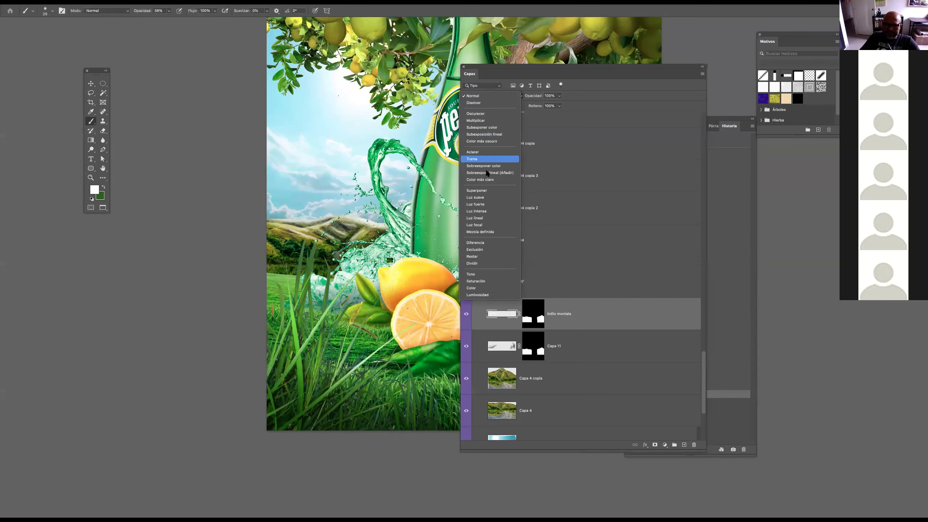
pyautogui.click(482, 191)
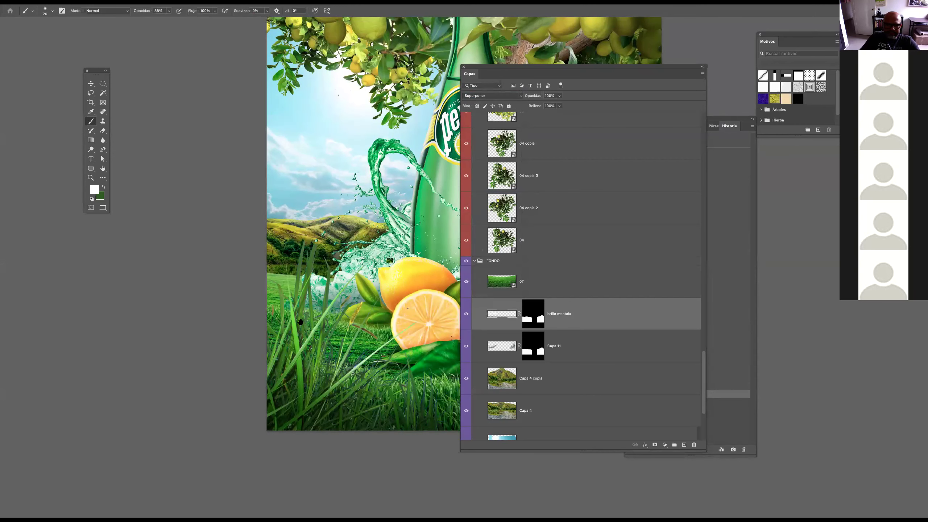
pyautogui.moveTo(453, 300); pyautogui.dragTo(310, 325)
# - Toggle the mountain glow on and off to compare, leave it visible, and view the artwork alone
pyautogui.click(466, 314)
pyautogui.click(466, 314)
pyautogui.click(467, 315)
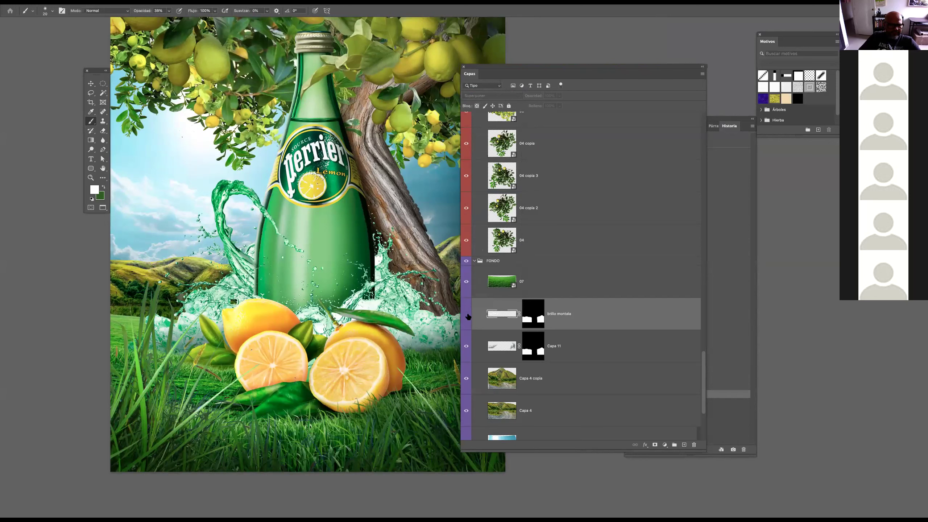
pyautogui.click(468, 315)
pyautogui.click(468, 315)
pyautogui.click(468, 315)
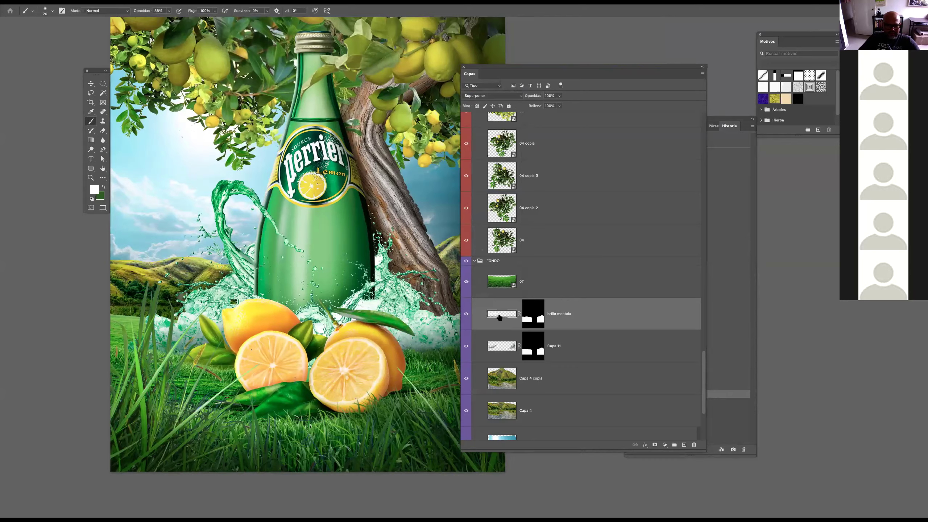
pyautogui.press('Tab')
pyautogui.scroll(-5, 478, 295)
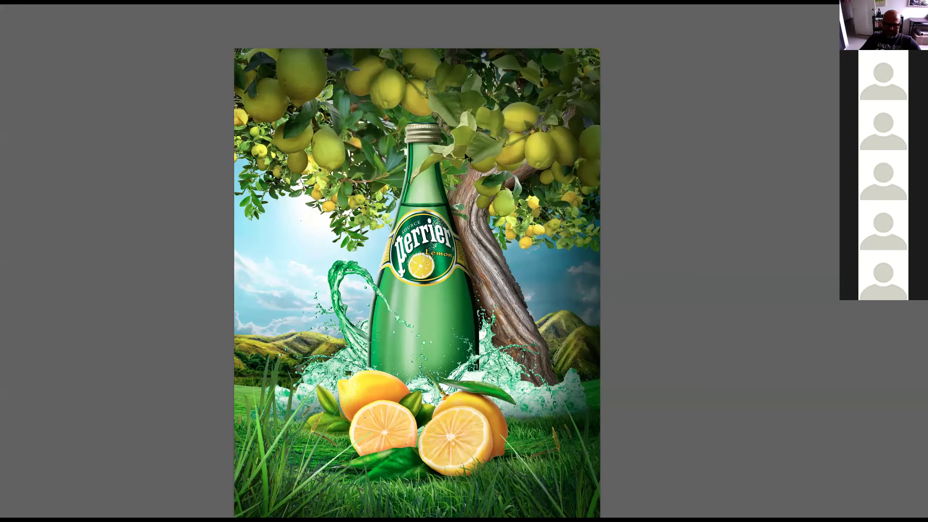
# - Collapse the BOTELLA SPALASH, ARBOL and FONDO layer groups
pyautogui.press('Tab')
pyautogui.moveTo(369, 250); pyautogui.dragTo(235, 269)
pyautogui.moveTo(705, 354); pyautogui.dragTo(686, 188)
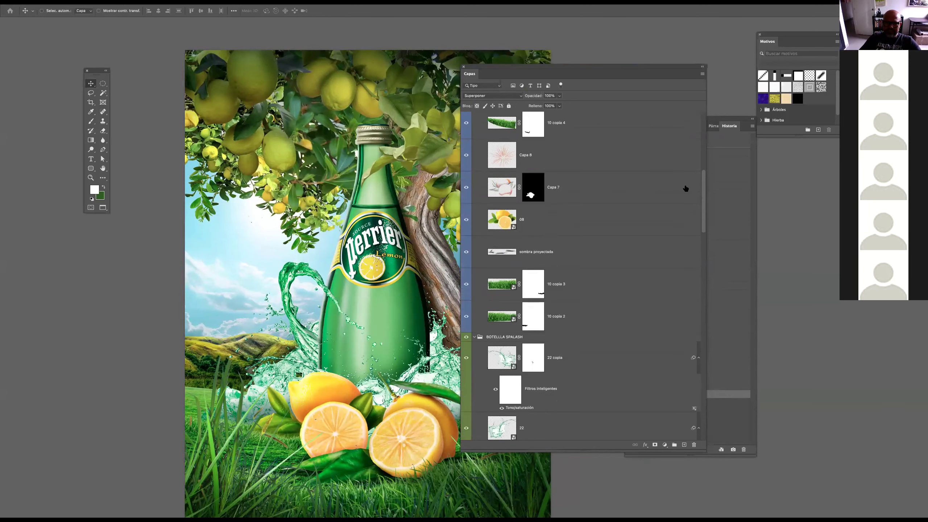
pyautogui.click(473, 337)
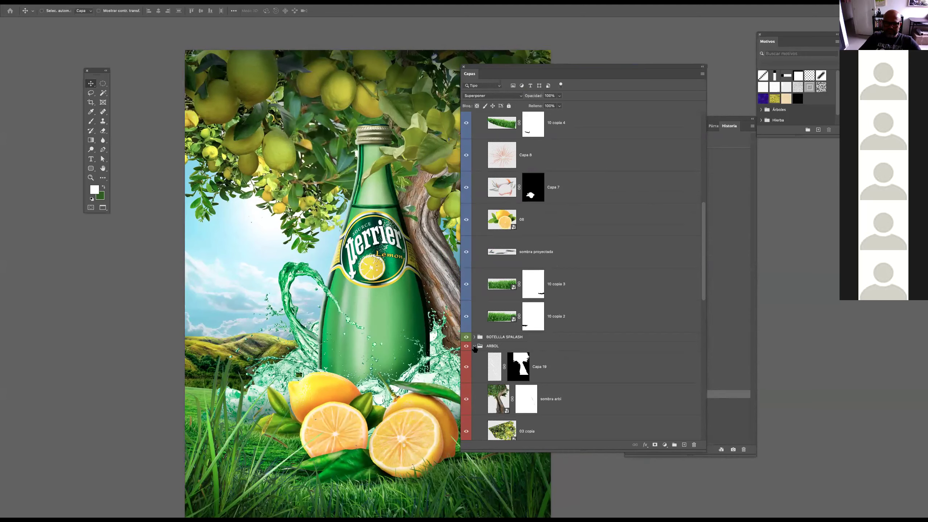
pyautogui.click(474, 346)
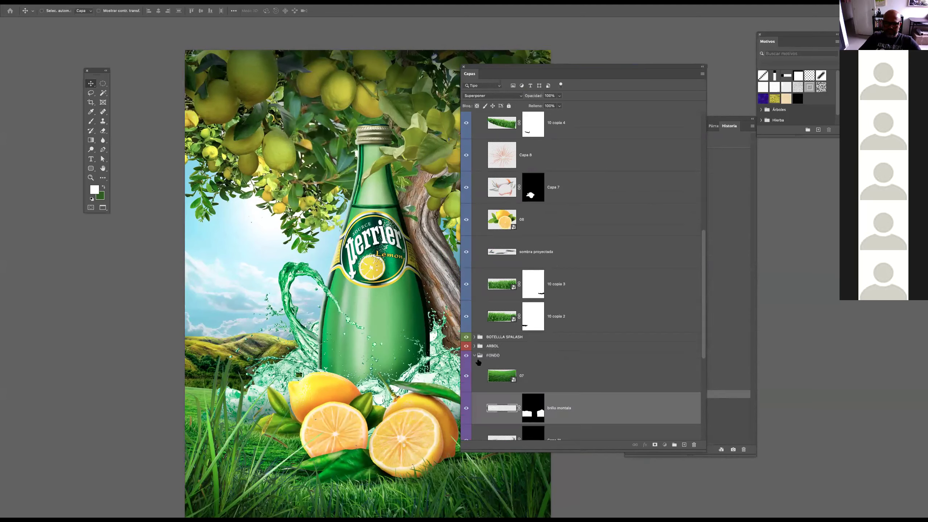
pyautogui.click(474, 354)
# - Compare the LIMONES PRIMER PLANO group on and off, then expand it and select Capa 18
pyautogui.moveTo(701, 262); pyautogui.dragTo(711, 120)
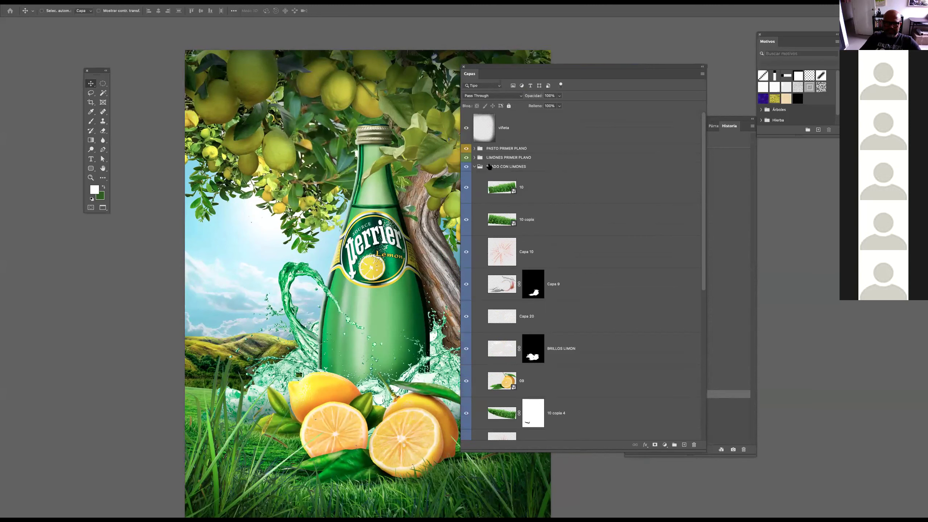
pyautogui.click(466, 160)
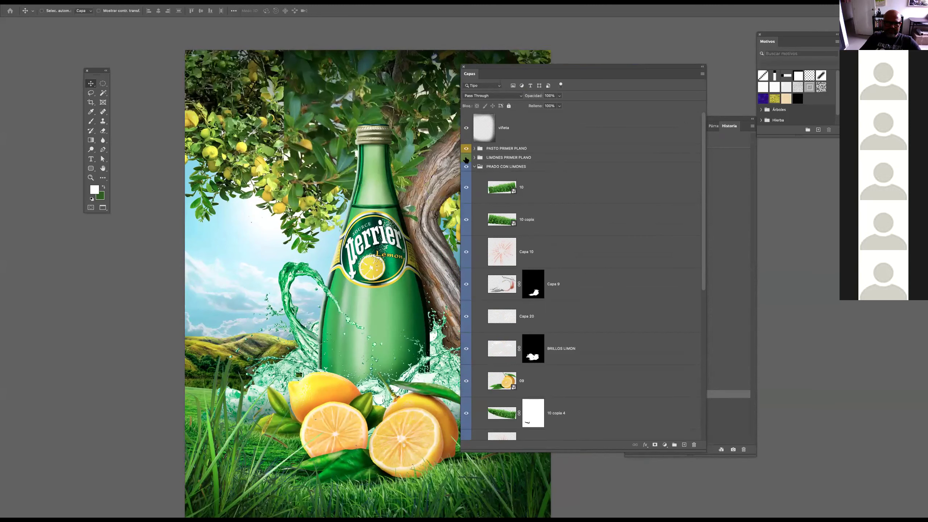
pyautogui.click(466, 159)
pyautogui.click(466, 159)
pyautogui.click(504, 158)
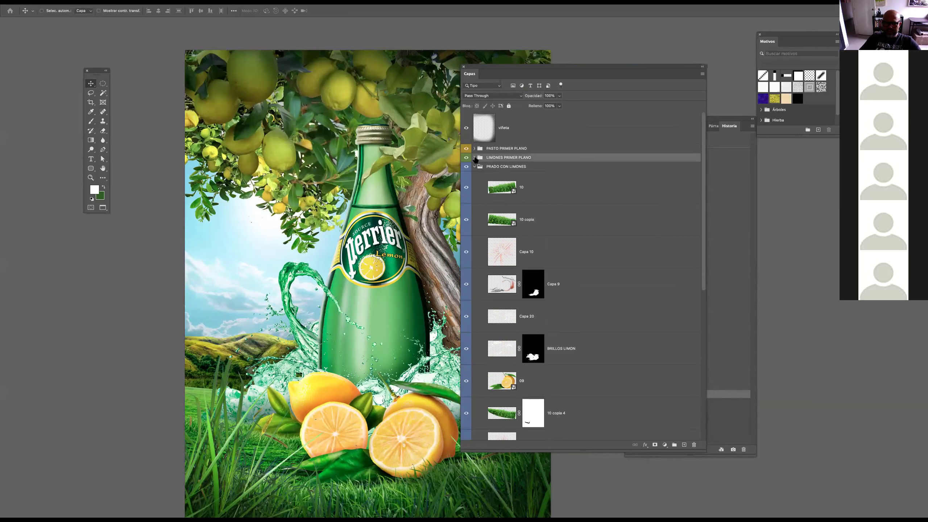
pyautogui.click(474, 158)
pyautogui.click(523, 182)
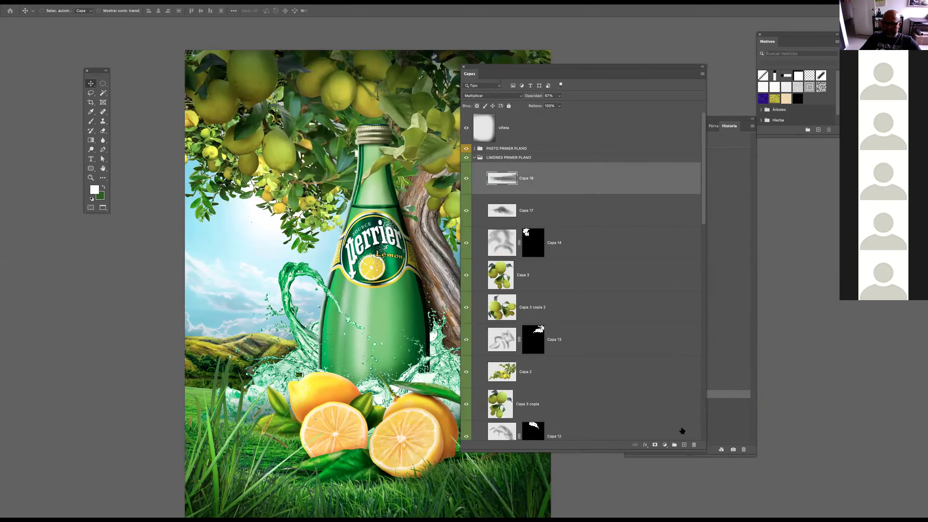
# - Add a new layer above Capa 18 and switch to the Brush in full-screen view
pyautogui.click(684, 445)
pyautogui.click(91, 121)
pyautogui.press('f')
pyautogui.scroll(3, 422, 87)
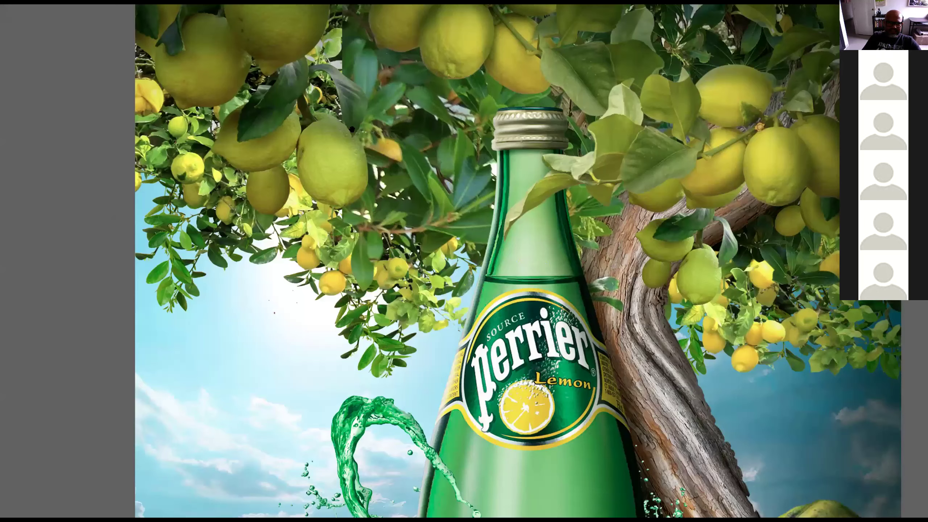
pyautogui.scroll(2, 333, 225)
# - Paint soft white highlights on the lower halves of the big hanging lemons
pyautogui.moveTo(340, 227)
pyautogui.mouseDown()
pyautogui.moveTo(330, 223)
pyautogui.moveTo(336, 252)
pyautogui.moveTo(376, 238)
pyautogui.moveTo(380, 252)
pyautogui.moveTo(329, 212)
pyautogui.moveTo(354, 258)
pyautogui.mouseUp()
pyautogui.keyDown('alt'); pyautogui.rightClick(275, 252); pyautogui.keyUp('alt')
pyautogui.moveTo(275, 256)
pyautogui.mouseDown()
pyautogui.moveTo(282, 270)
pyautogui.moveTo(279, 252)
pyautogui.moveTo(287, 268)
pyautogui.moveTo(292, 261)
pyautogui.moveTo(288, 272)
pyautogui.mouseUp()
pyautogui.moveTo(287, 224)
pyautogui.mouseDown()
pyautogui.moveTo(256, 221)
pyautogui.moveTo(284, 224)
pyautogui.moveTo(290, 199)
pyautogui.mouseUp()
pyautogui.moveTo(238, 162)
pyautogui.mouseDown()
pyautogui.moveTo(219, 157)
pyautogui.moveTo(249, 156)
pyautogui.moveTo(233, 154)
pyautogui.mouseUp()
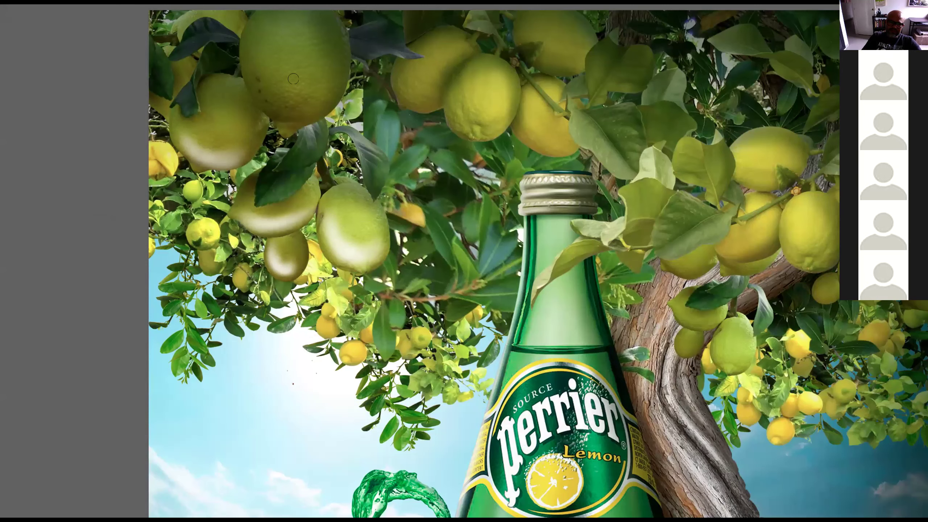
pyautogui.scroll(4, 296, 82)
pyautogui.moveTo(265, 139)
pyautogui.mouseDown()
pyautogui.moveTo(292, 172)
pyautogui.moveTo(300, 168)
pyautogui.moveTo(268, 150)
pyautogui.moveTo(278, 179)
pyautogui.mouseUp()
pyautogui.moveTo(408, 159)
pyautogui.mouseDown()
pyautogui.moveTo(428, 176)
pyautogui.moveTo(460, 172)
pyautogui.moveTo(485, 198)
pyautogui.moveTo(509, 179)
pyautogui.moveTo(562, 224)
pyautogui.moveTo(493, 171)
pyautogui.moveTo(456, 180)
pyautogui.moveTo(485, 190)
pyautogui.moveTo(411, 162)
pyautogui.moveTo(429, 146)
pyautogui.mouseUp()
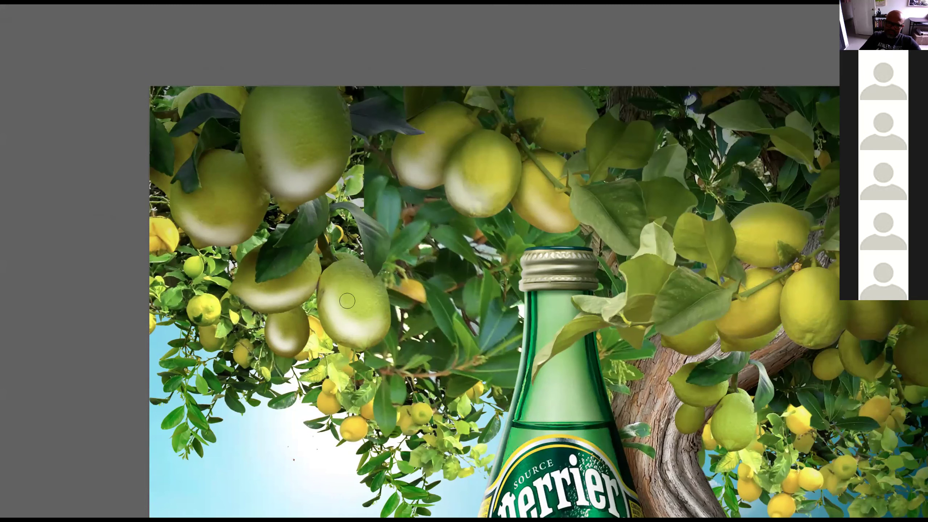
pyautogui.moveTo(560, 134)
pyautogui.mouseDown()
pyautogui.moveTo(537, 117)
pyautogui.moveTo(544, 127)
pyautogui.mouseUp()
# - Brighten the leaves around the bottle, the small lower lemons and the right-side lemons
pyautogui.moveTo(585, 215)
pyautogui.mouseDown()
pyautogui.moveTo(599, 226)
pyautogui.moveTo(590, 212)
pyautogui.moveTo(621, 202)
pyautogui.moveTo(597, 231)
pyautogui.moveTo(628, 205)
pyautogui.moveTo(626, 223)
pyautogui.moveTo(605, 213)
pyautogui.mouseUp()
pyautogui.moveTo(543, 213); pyautogui.dragTo(526, 191)
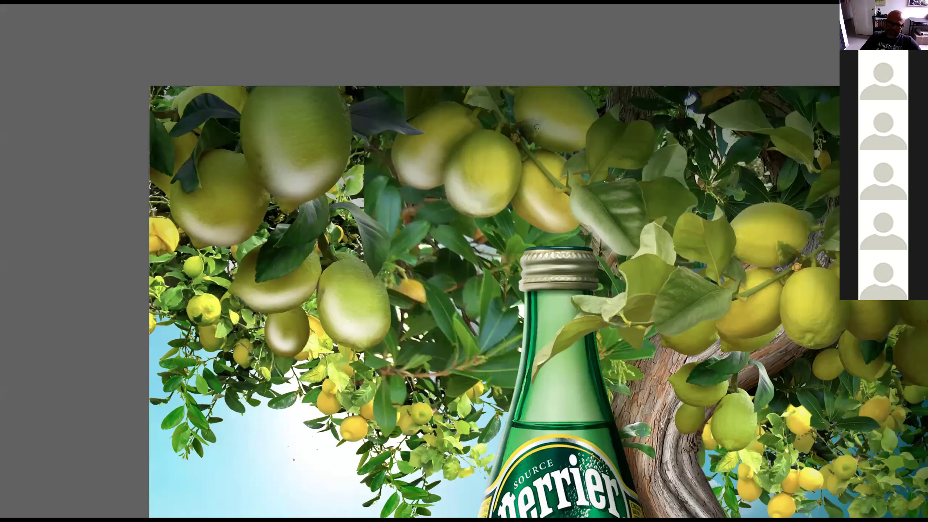
pyautogui.moveTo(194, 202)
pyautogui.mouseDown()
pyautogui.moveTo(227, 187)
pyautogui.moveTo(197, 200)
pyautogui.moveTo(193, 153)
pyautogui.mouseUp()
pyautogui.moveTo(191, 312)
pyautogui.mouseDown()
pyautogui.moveTo(214, 340)
pyautogui.moveTo(204, 314)
pyautogui.moveTo(216, 341)
pyautogui.mouseUp()
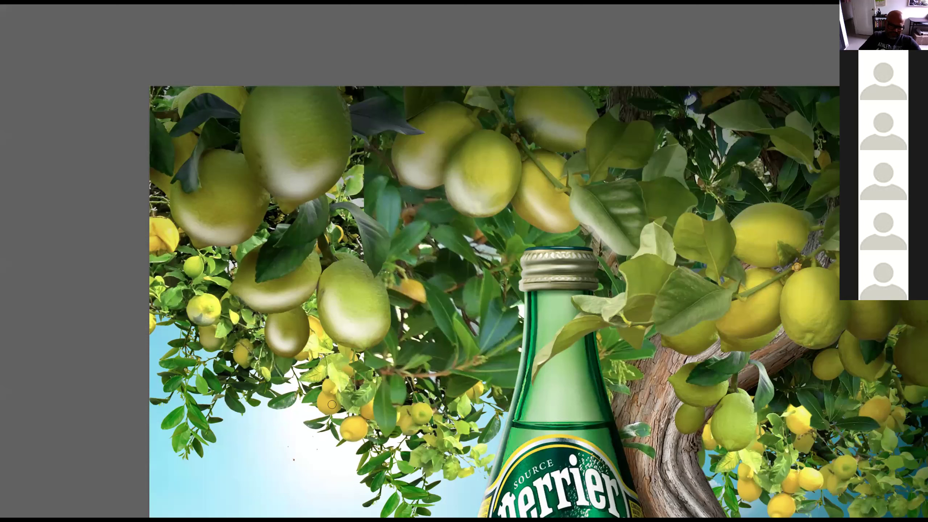
pyautogui.moveTo(379, 411)
pyautogui.mouseDown()
pyautogui.moveTo(392, 350)
pyautogui.moveTo(408, 362)
pyautogui.mouseUp()
pyautogui.moveTo(464, 350)
pyautogui.mouseDown()
pyautogui.moveTo(468, 336)
pyautogui.moveTo(437, 305)
pyautogui.moveTo(476, 351)
pyautogui.moveTo(441, 385)
pyautogui.mouseUp()
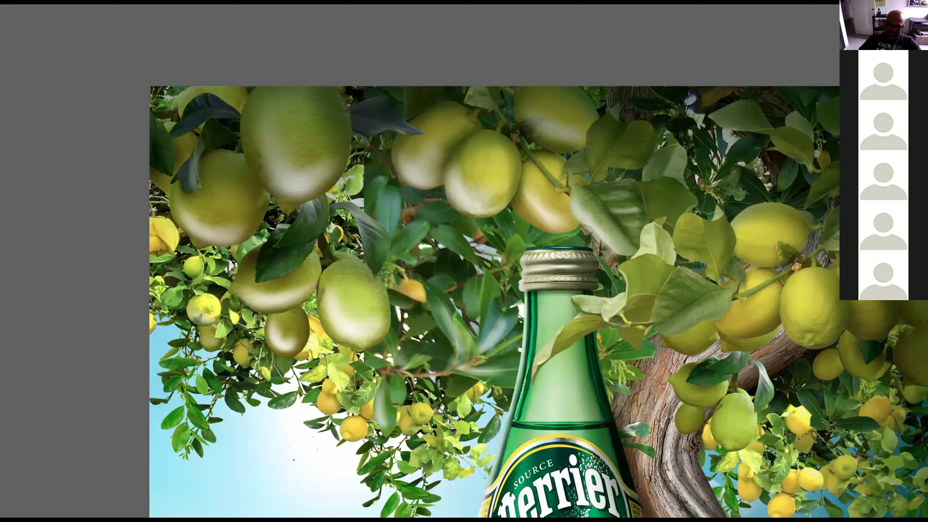
pyautogui.moveTo(558, 350)
pyautogui.mouseDown()
pyautogui.moveTo(419, 301)
pyautogui.moveTo(433, 279)
pyautogui.moveTo(473, 267)
pyautogui.moveTo(502, 215)
pyautogui.moveTo(523, 241)
pyautogui.moveTo(537, 226)
pyautogui.moveTo(533, 256)
pyautogui.moveTo(571, 244)
pyautogui.moveTo(556, 194)
pyautogui.moveTo(570, 198)
pyautogui.moveTo(578, 277)
pyautogui.moveTo(620, 267)
pyautogui.moveTo(558, 286)
pyautogui.moveTo(564, 291)
pyautogui.moveTo(553, 297)
pyautogui.moveTo(563, 294)
pyautogui.mouseUp()
pyautogui.moveTo(552, 344)
pyautogui.mouseDown()
pyautogui.moveTo(544, 340)
pyautogui.moveTo(539, 371)
pyautogui.moveTo(567, 359)
pyautogui.moveTo(579, 372)
pyautogui.moveTo(583, 356)
pyautogui.moveTo(584, 387)
pyautogui.mouseUp()
# - Paint white highlights on the large, middle, top and right-hand lemons at the tree's right
pyautogui.hscroll(5, 566, 247)
pyautogui.scroll(-2, 566, 248)
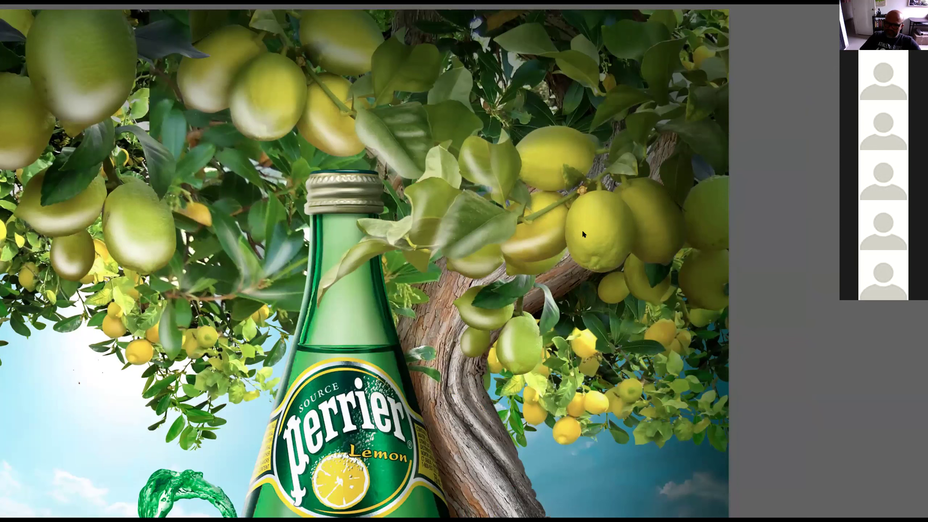
pyautogui.moveTo(600, 256)
pyautogui.mouseDown()
pyautogui.moveTo(593, 237)
pyautogui.moveTo(533, 241)
pyautogui.moveTo(517, 166)
pyautogui.moveTo(553, 171)
pyautogui.mouseUp()
pyautogui.moveTo(639, 195)
pyautogui.mouseDown()
pyautogui.moveTo(648, 240)
pyautogui.moveTo(610, 295)
pyautogui.mouseUp()
pyautogui.moveTo(598, 236); pyautogui.dragTo(594, 250)
pyautogui.moveTo(563, 157); pyautogui.dragTo(518, 159)
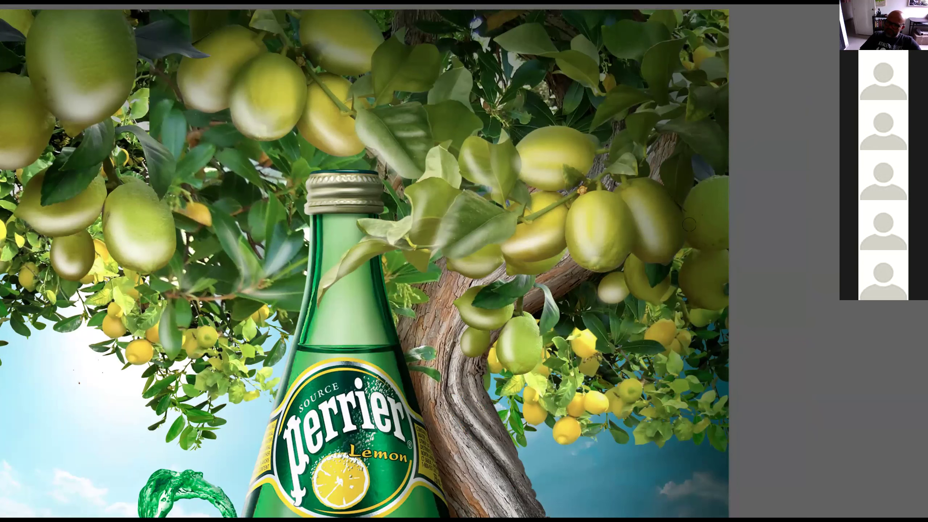
pyautogui.moveTo(694, 263)
pyautogui.mouseDown()
pyautogui.moveTo(700, 289)
pyautogui.moveTo(631, 264)
pyautogui.mouseUp()
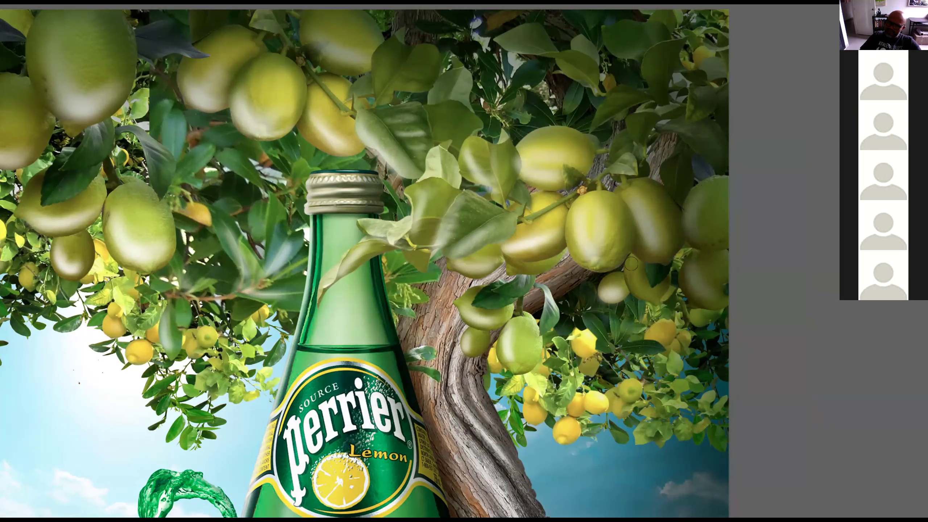
# - Fit the whole artwork in the window and restore the panels
pyautogui.hotkey('ctrl', '0')
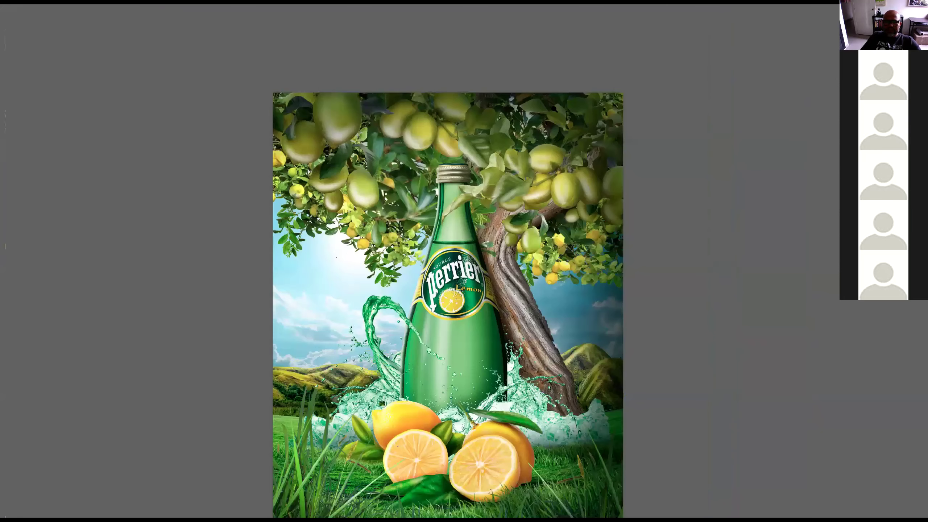
pyautogui.scroll(1, 554, 120)
pyautogui.scroll(2, 553, 124)
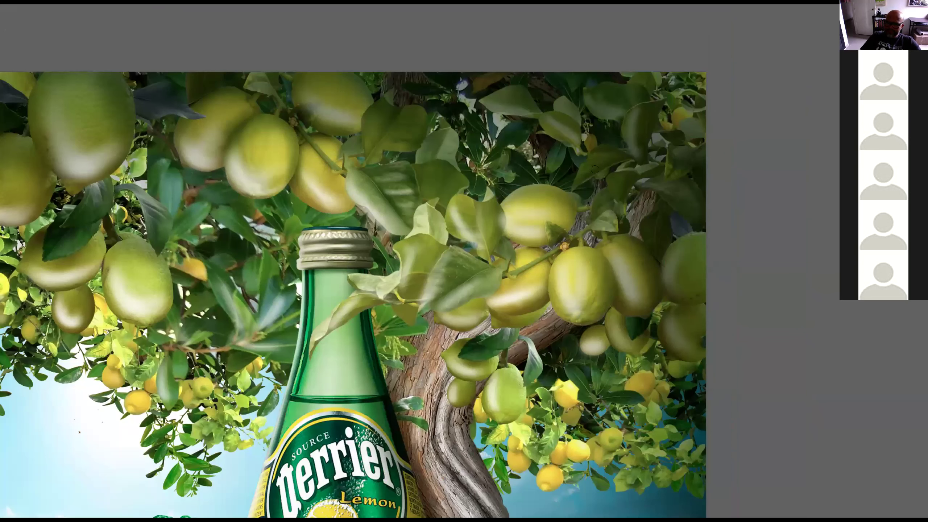
pyautogui.scroll(-2, 497, 219)
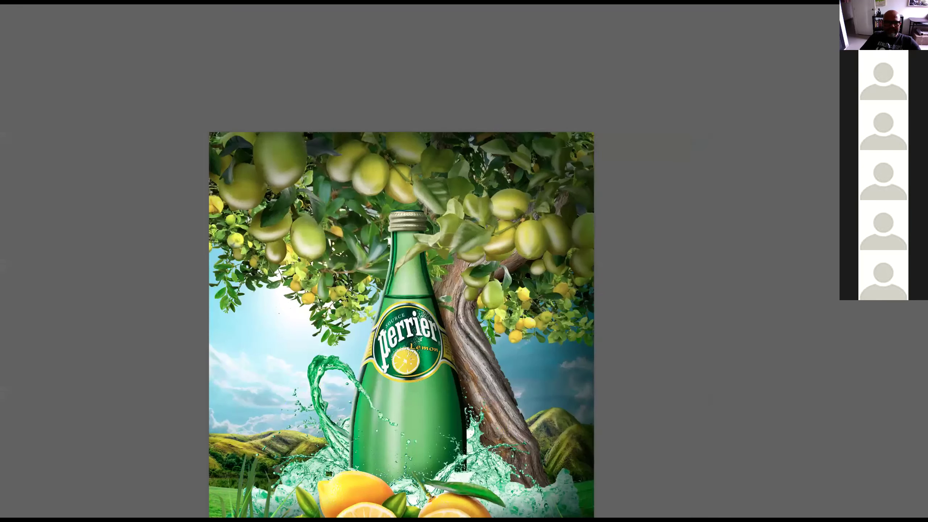
pyautogui.scroll(1, 498, 219)
pyautogui.scroll(-2, 388, 315)
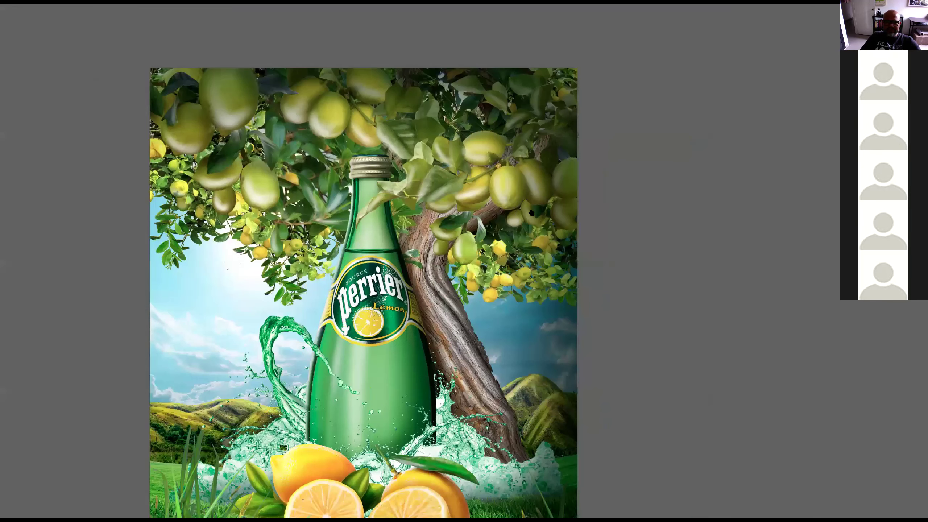
pyautogui.press('Tab')
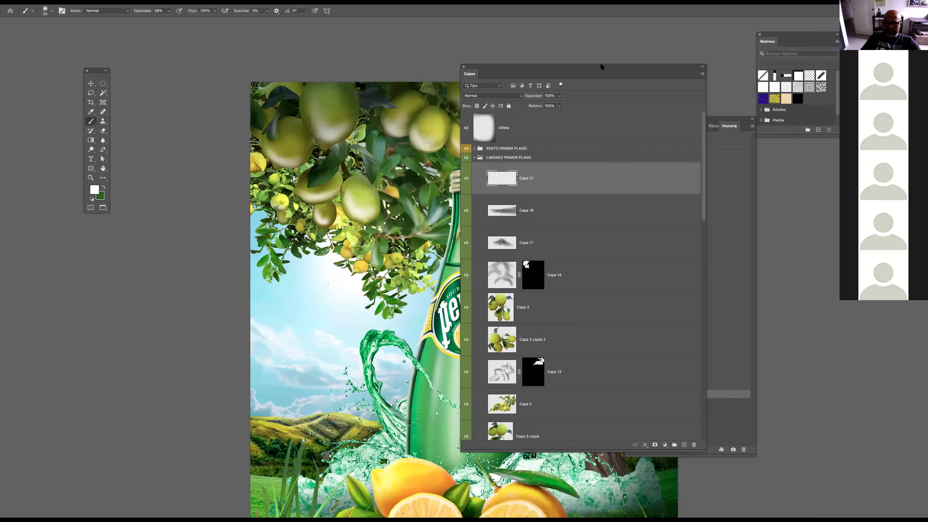
# - Set Capa 21's blend mode to Superponer
pyautogui.moveTo(607, 67); pyautogui.dragTo(712, 55)
pyautogui.hscroll(5, 386, 165)
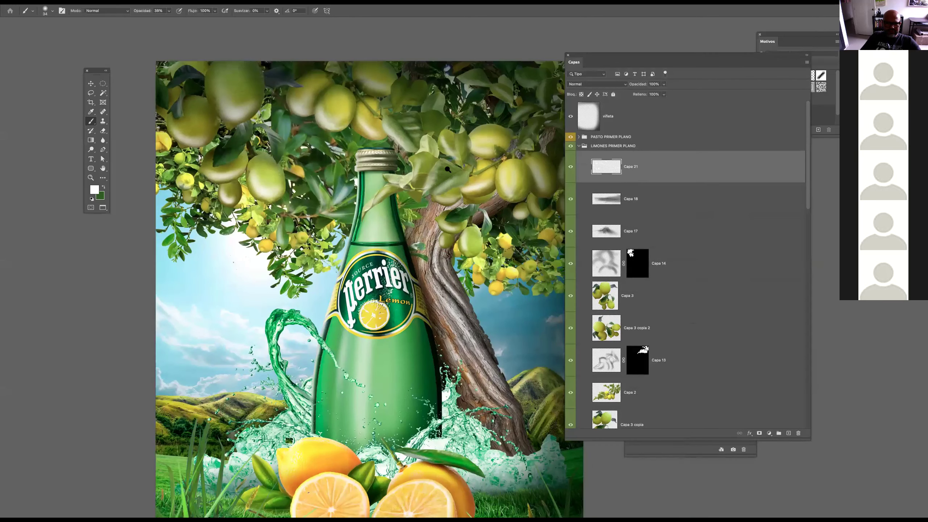
pyautogui.scroll(-1, 448, 169)
pyautogui.click(596, 83)
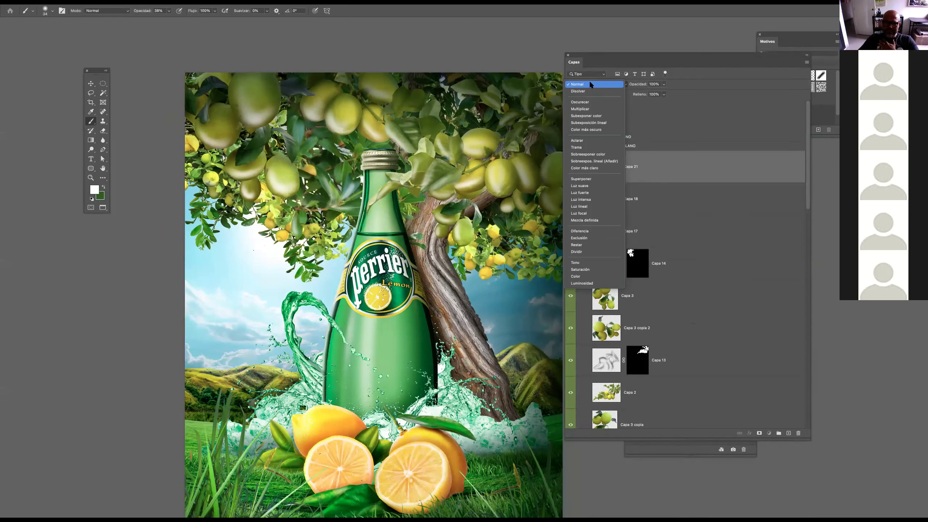
pyautogui.click(582, 179)
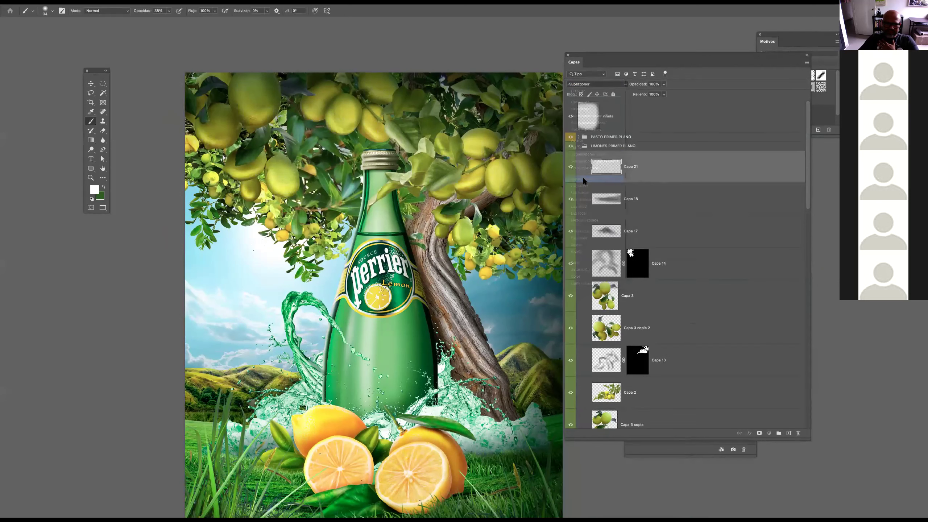
pyautogui.scroll(-3, 474, 206)
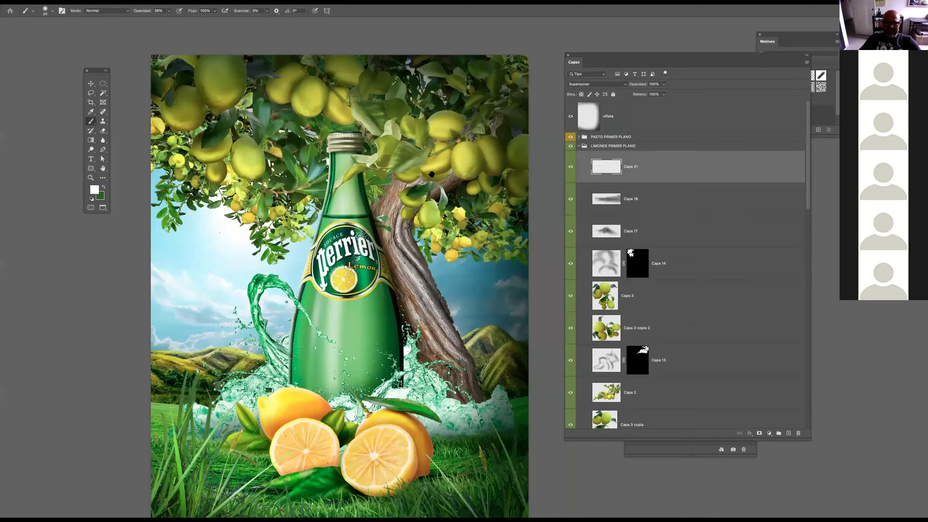
# - Toggle Capa 21's visibility repeatedly to compare the lemons, leaving it visible
pyautogui.click(571, 169)
pyautogui.click(570, 169)
pyautogui.click(570, 169)
pyautogui.click(571, 169)
pyautogui.click(571, 168)
pyautogui.click(571, 169)
pyautogui.click(571, 168)
pyautogui.click(571, 168)
pyautogui.click(571, 169)
pyautogui.click(571, 169)
pyautogui.click(571, 169)
pyautogui.click(572, 168)
pyautogui.click(572, 169)
pyautogui.click(571, 168)
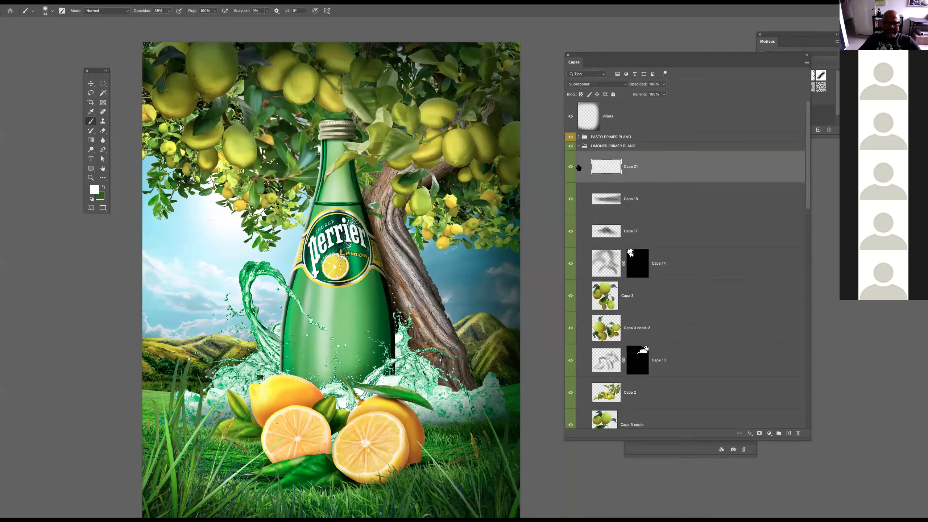
# - In History, switch between the original snapshot and the latest state to compare
pyautogui.press('v')
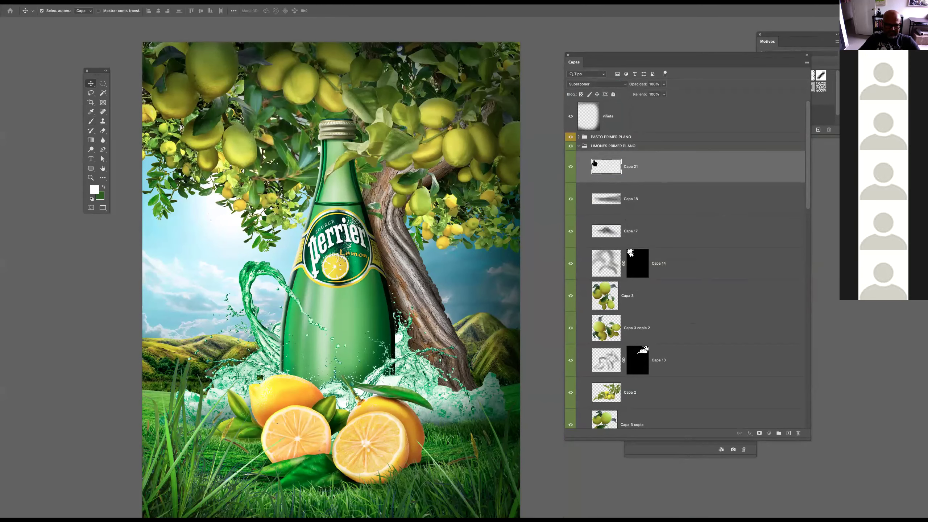
pyautogui.scroll(-3, 412, 201)
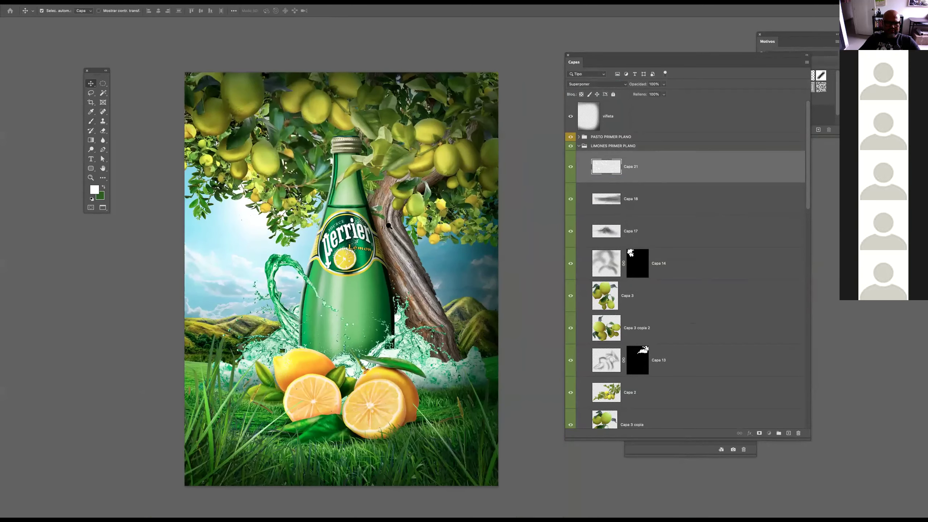
pyautogui.press('Tab')
pyautogui.press('Tab')
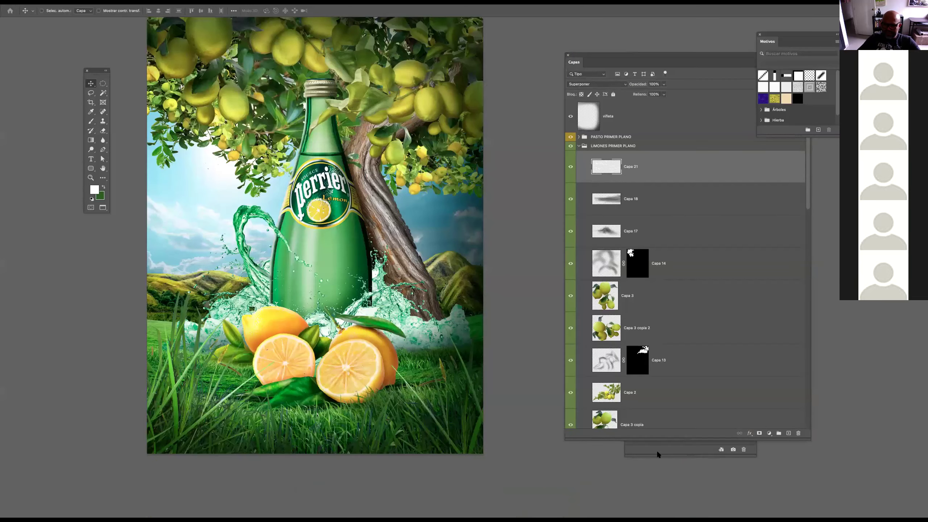
pyautogui.click(656, 448)
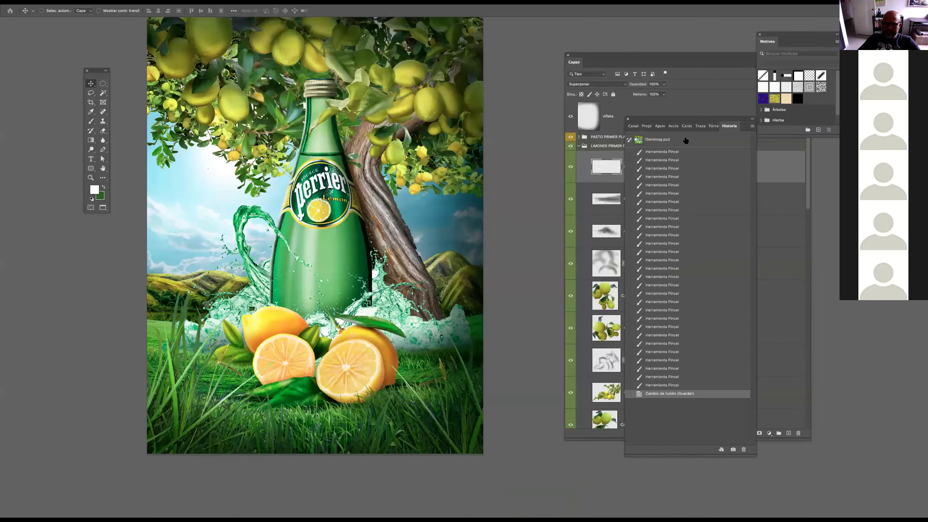
pyautogui.click(657, 140)
pyautogui.scroll(2, 507, 310)
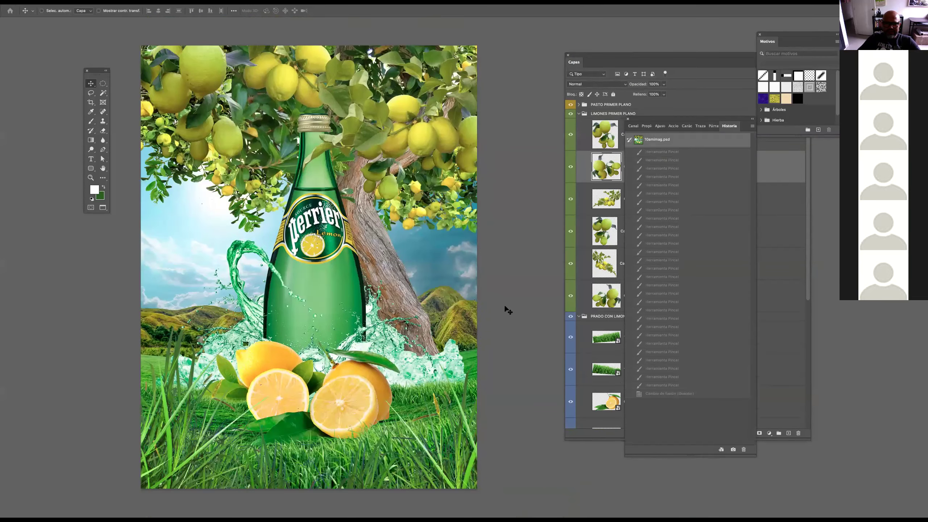
pyautogui.click(649, 394)
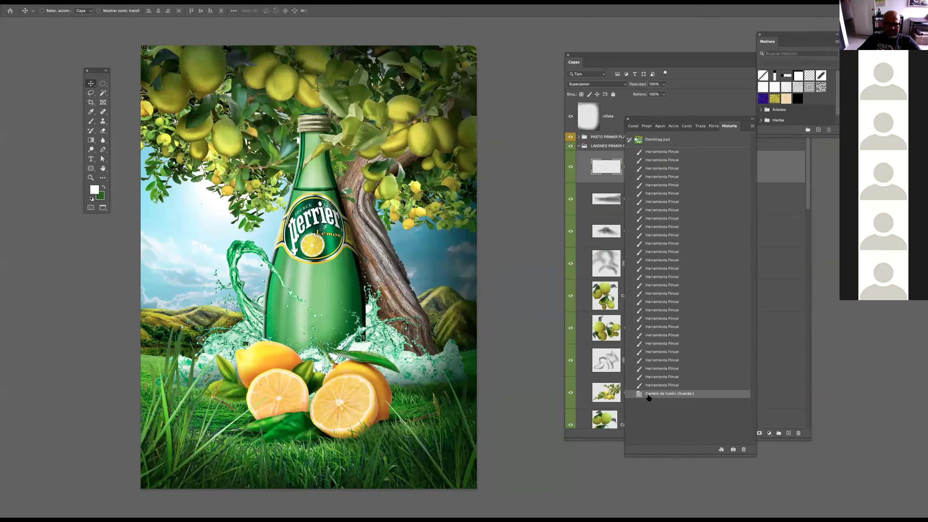
pyautogui.click(653, 141)
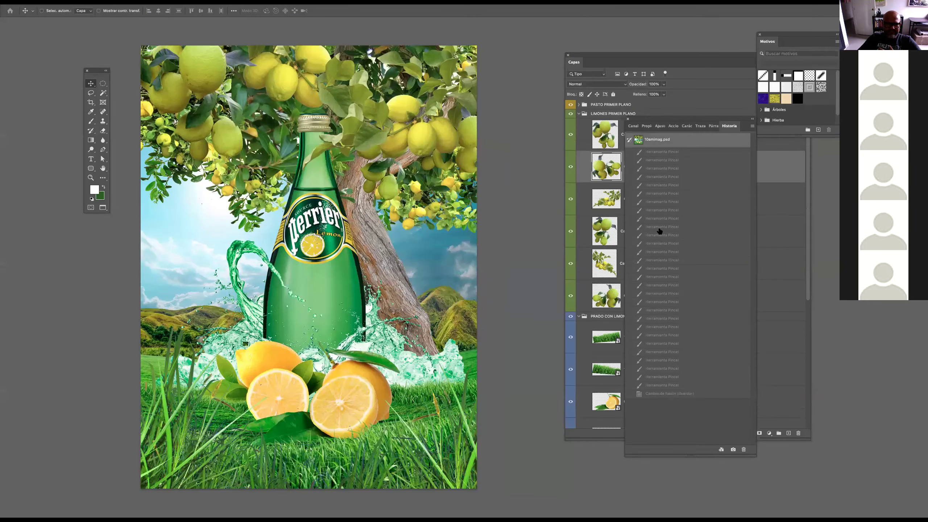
pyautogui.click(654, 395)
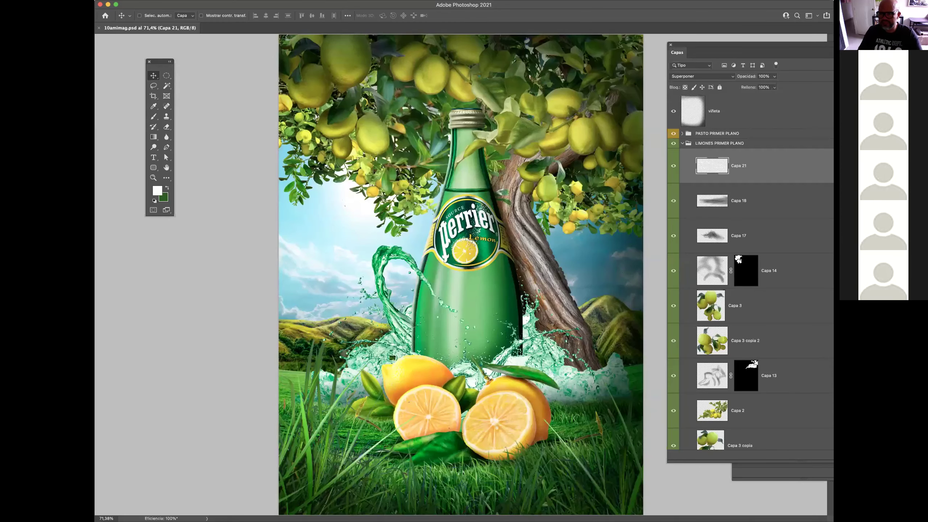
# - Place the water-droplet texture as embedded layer 24 and commit it
pyautogui.press('Tab')
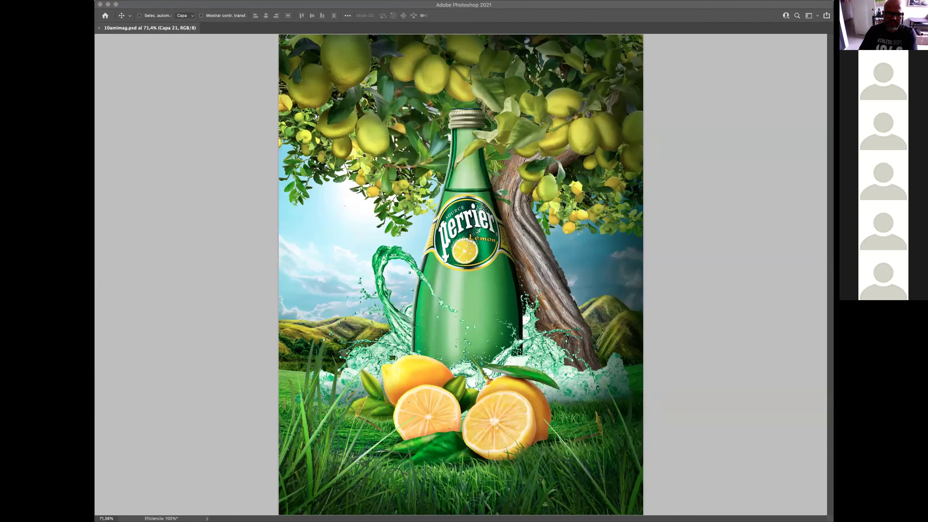
pyautogui.press('Tab')
pyautogui.hotkey('ctrl', 't')
pyautogui.press('Return')
pyautogui.press('f')
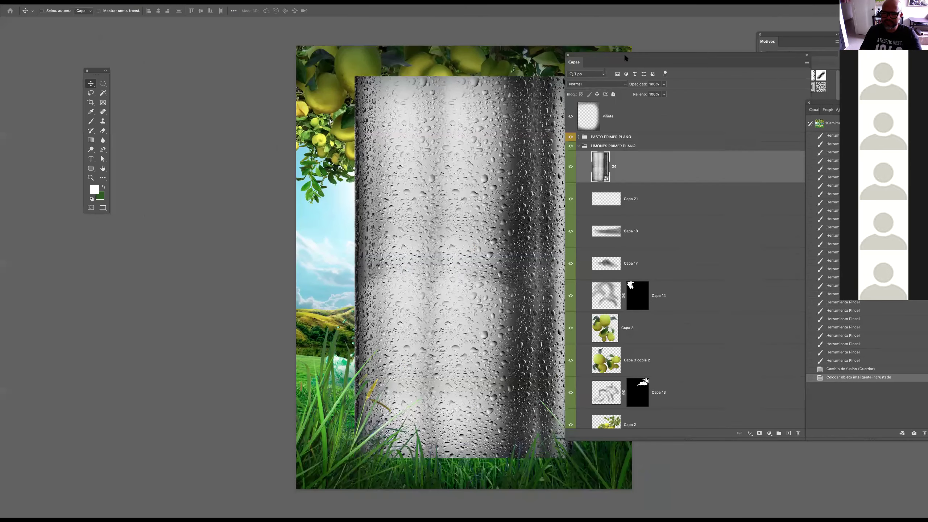
# - Expand BOTELLLA SPALASH and drag layer 24 into it beneath 23 copia
pyautogui.moveTo(481, 197); pyautogui.dragTo(376, 171)
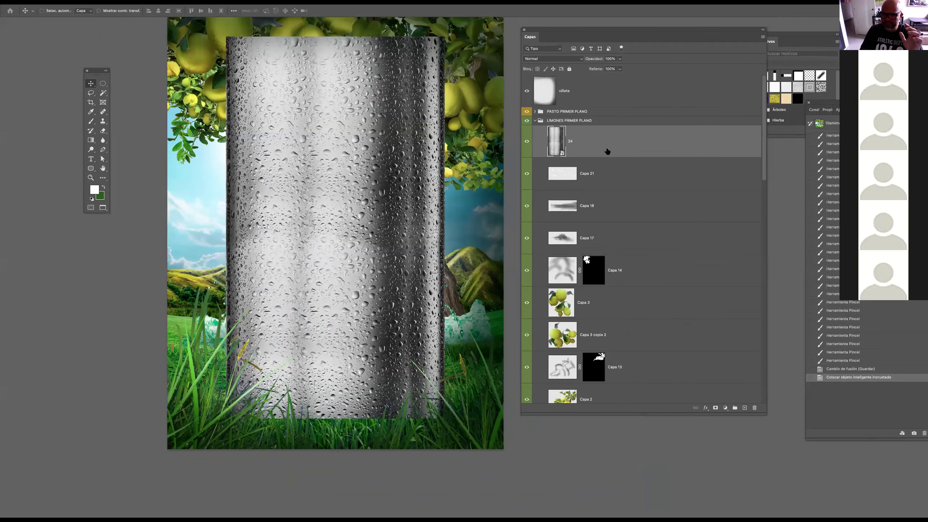
pyautogui.moveTo(654, 141); pyautogui.dragTo(535, 314)
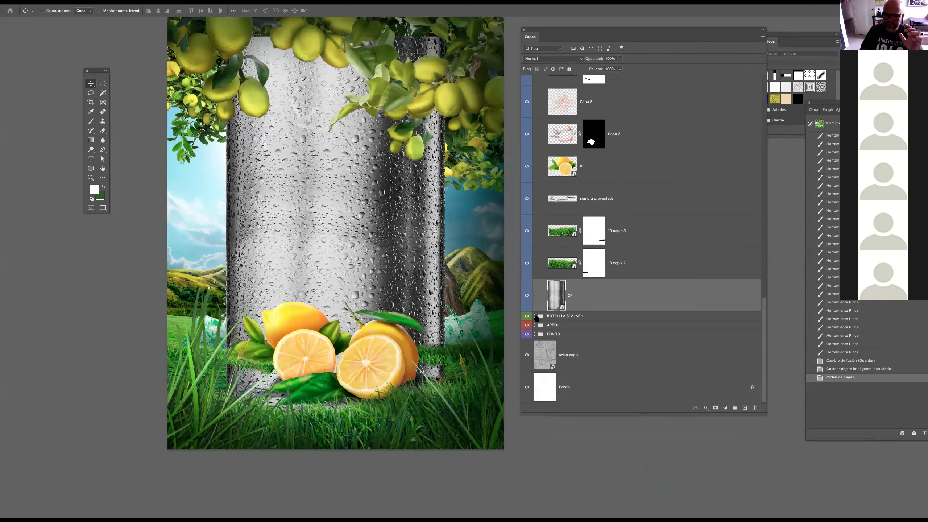
pyautogui.click(536, 316)
pyautogui.moveTo(765, 243); pyautogui.dragTo(763, 280)
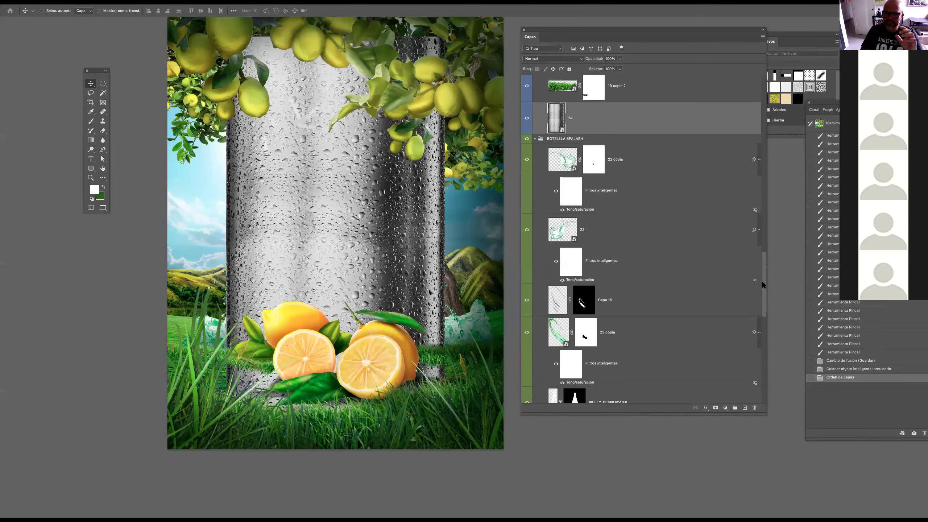
pyautogui.moveTo(599, 122); pyautogui.dragTo(590, 375)
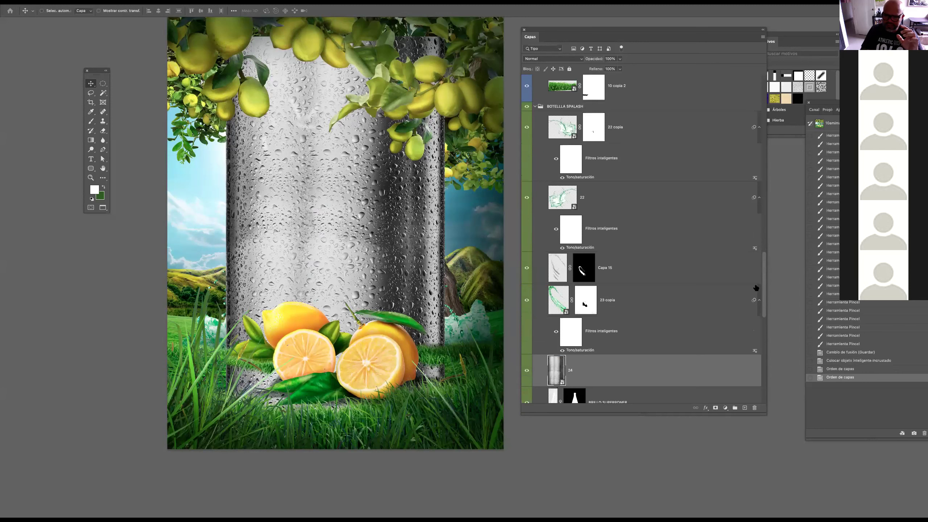
pyautogui.scroll(-3, 762, 272)
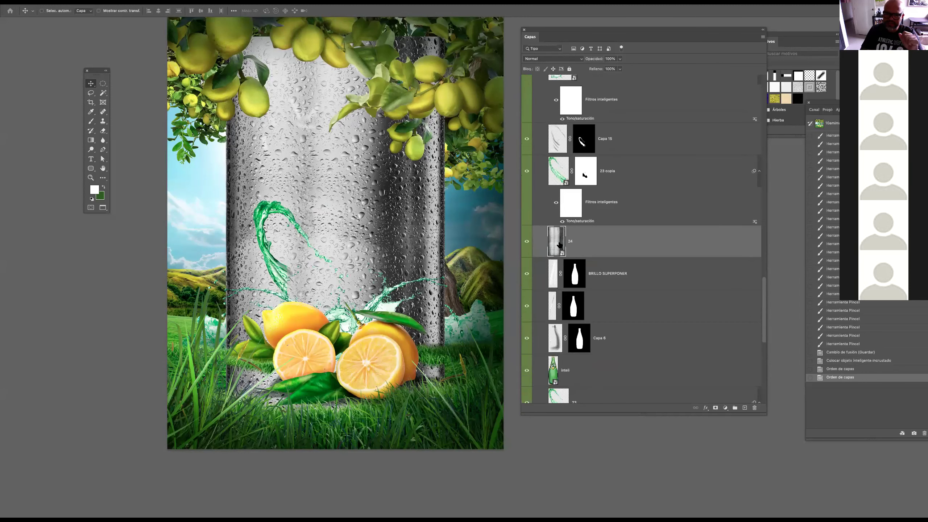
# - Set the droplet layer 24 opacity to 45%
pyautogui.click(619, 58)
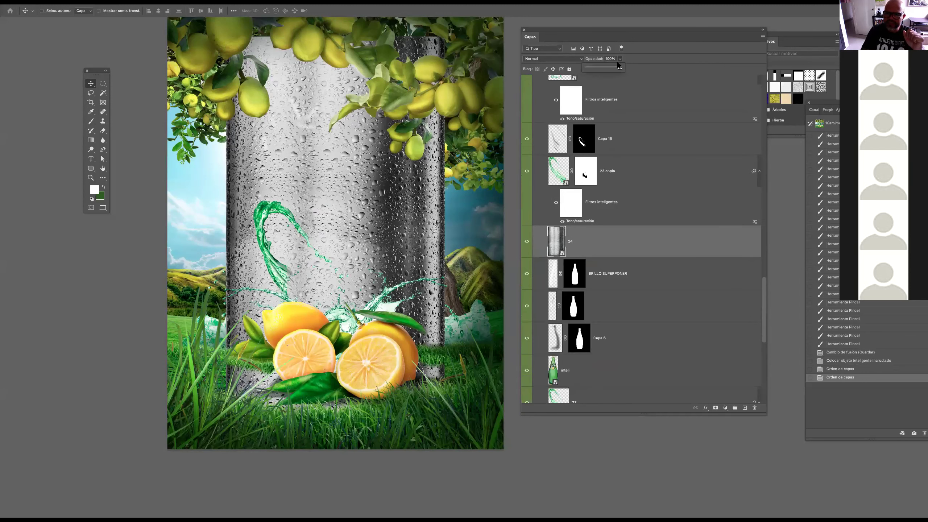
pyautogui.click(600, 69)
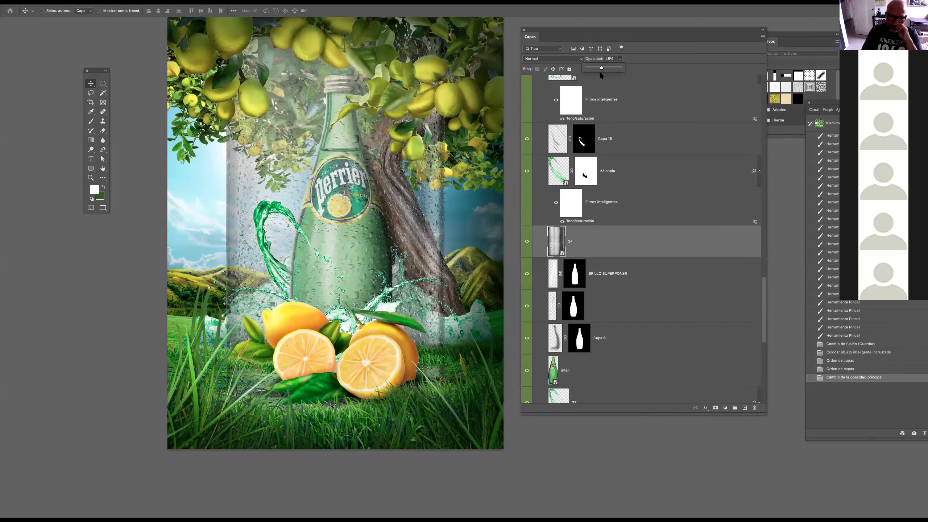
pyautogui.click(574, 242)
# - Free-transform the droplet layer inward so it covers only the Perrier bottle
pyautogui.hotkey('ctrl', 't')
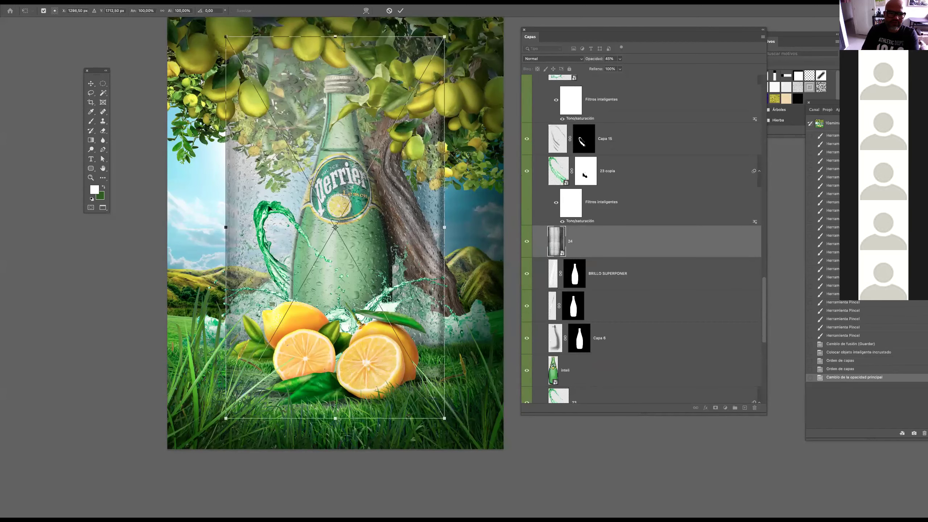
pyautogui.moveTo(230, 227); pyautogui.dragTo(296, 256)
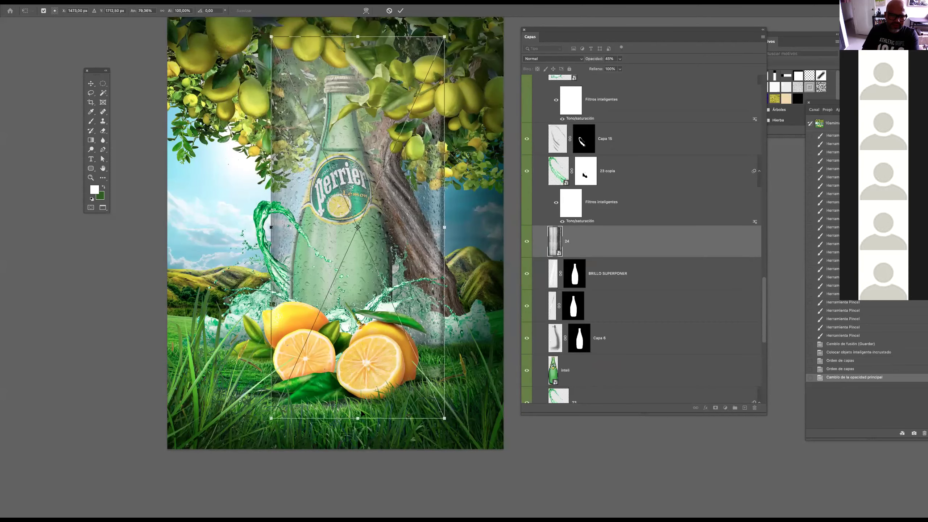
pyautogui.moveTo(358, 417); pyautogui.dragTo(358, 365)
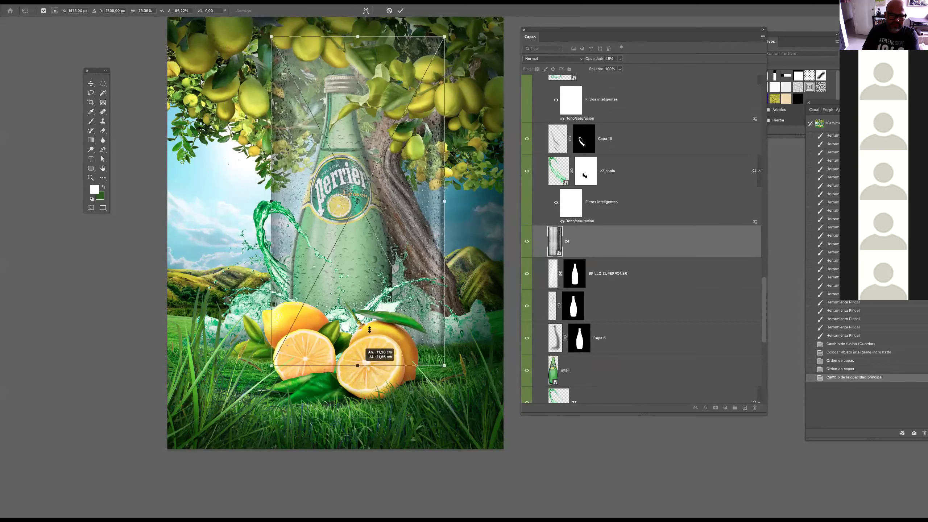
pyautogui.moveTo(422, 202); pyautogui.dragTo(380, 202)
pyautogui.moveTo(336, 49); pyautogui.dragTo(336, 75)
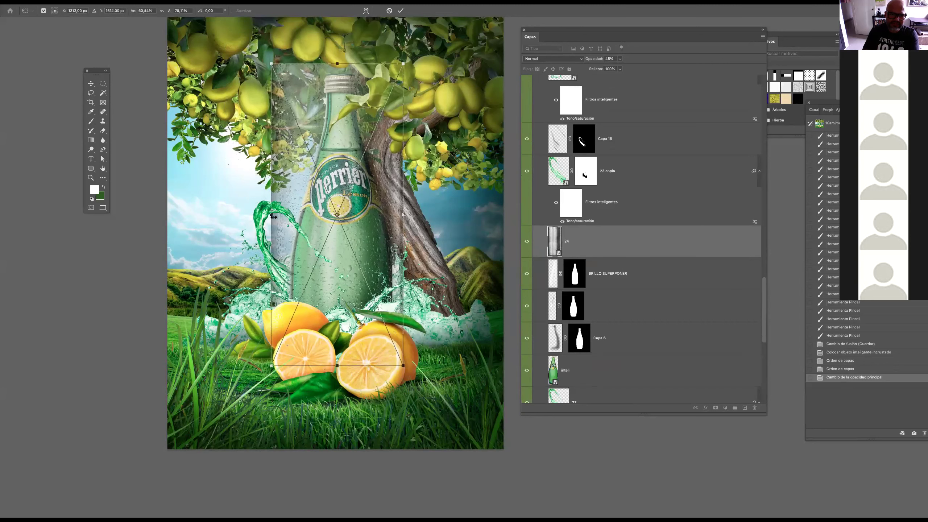
pyautogui.moveTo(281, 217); pyautogui.dragTo(281, 216)
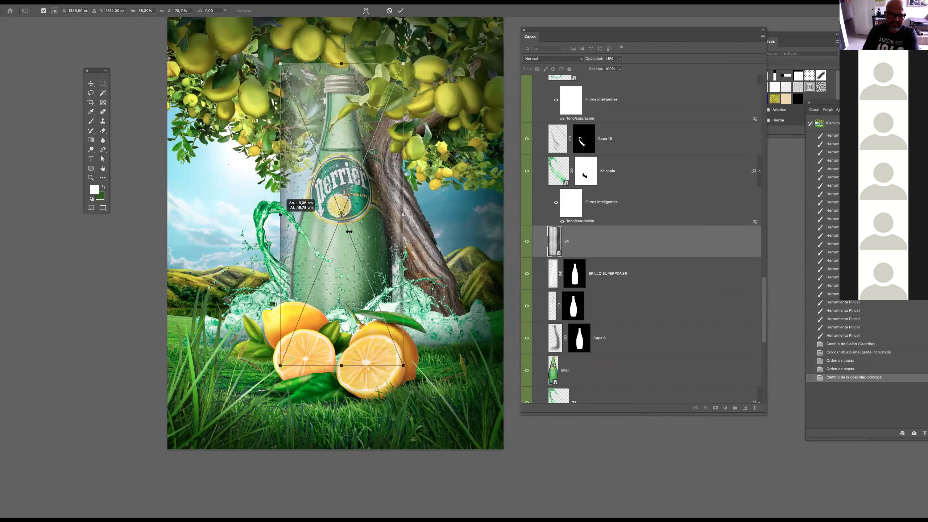
pyautogui.moveTo(402, 64); pyautogui.dragTo(397, 69)
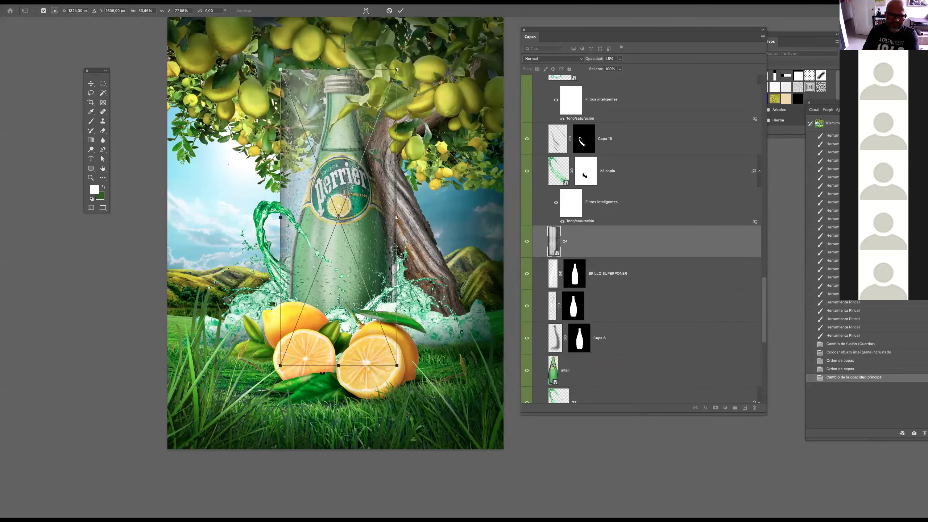
pyautogui.moveTo(338, 361); pyautogui.dragTo(339, 356)
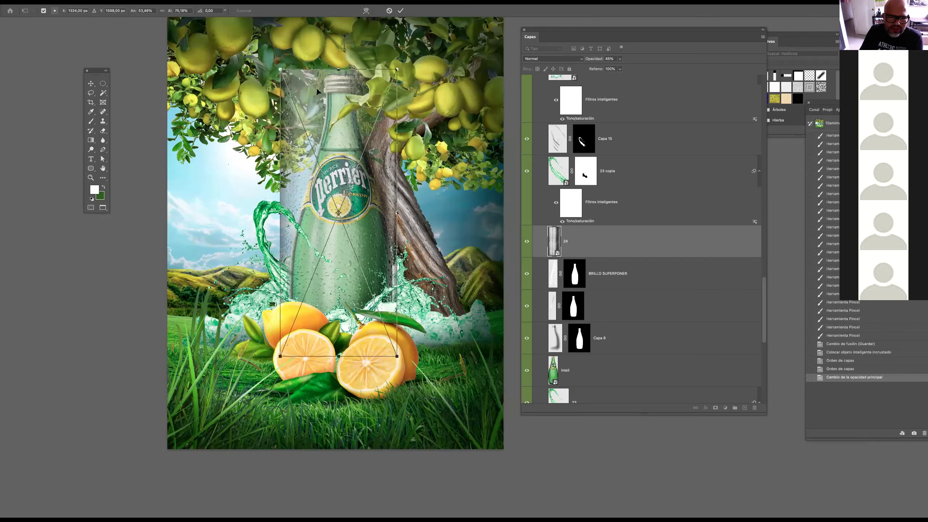
# - Warp the droplet overlay's corners and edges in toward the bottle's outline
pyautogui.rightClick(327, 147)
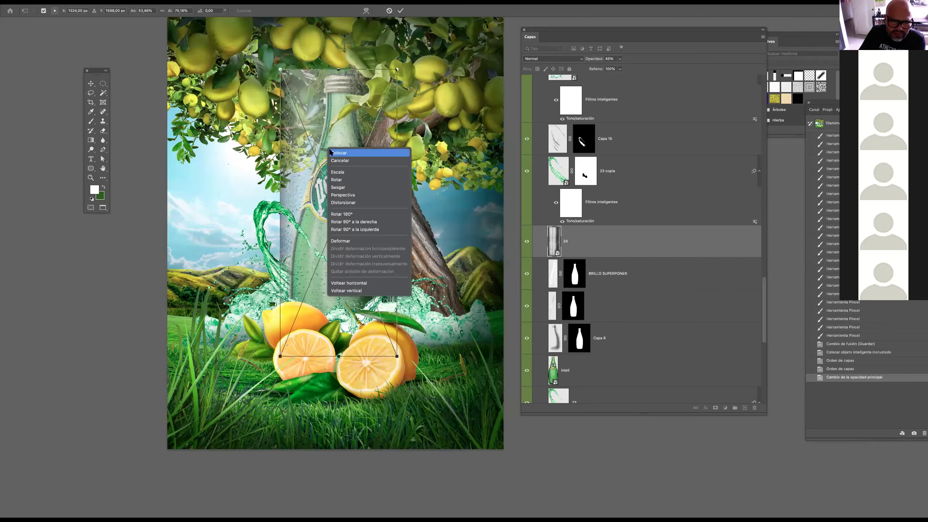
pyautogui.click(342, 243)
pyautogui.moveTo(303, 106); pyautogui.dragTo(321, 110)
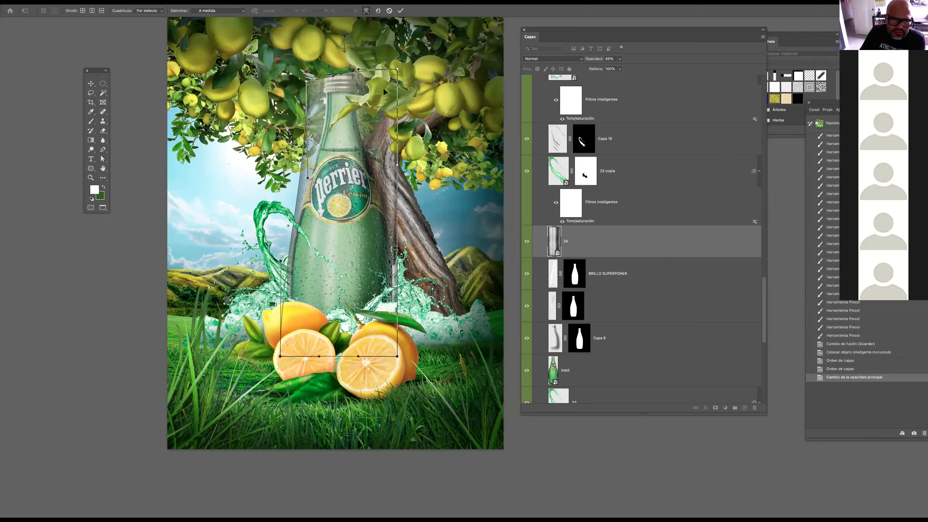
pyautogui.moveTo(384, 92); pyautogui.dragTo(336, 74)
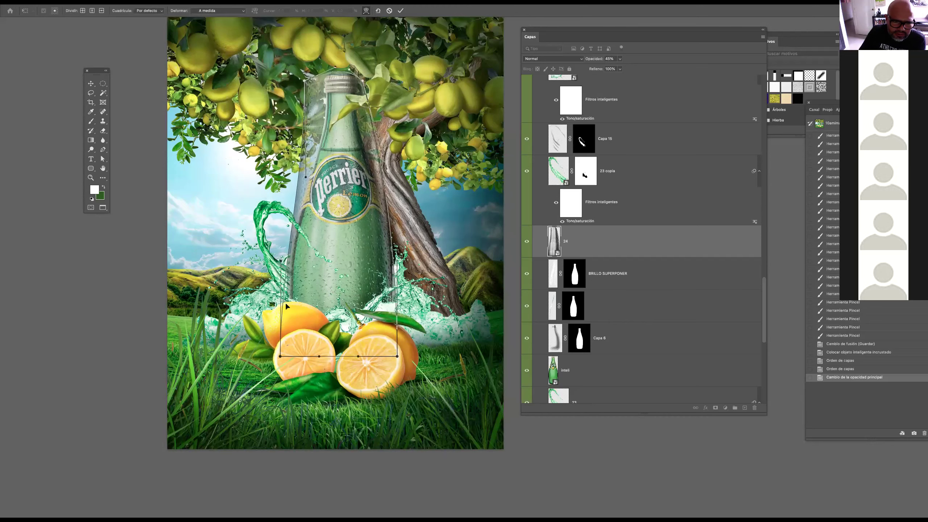
pyautogui.moveTo(284, 351); pyautogui.dragTo(288, 344)
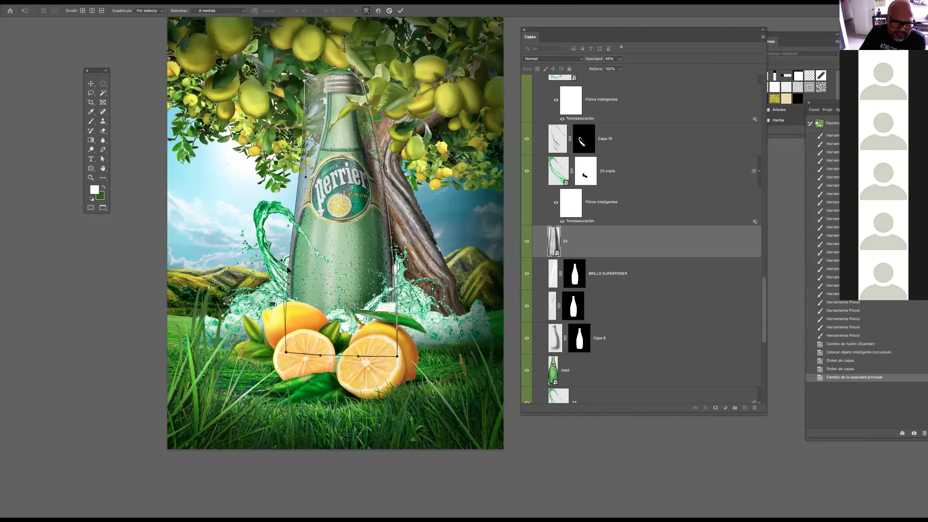
pyautogui.moveTo(393, 267); pyautogui.dragTo(390, 314)
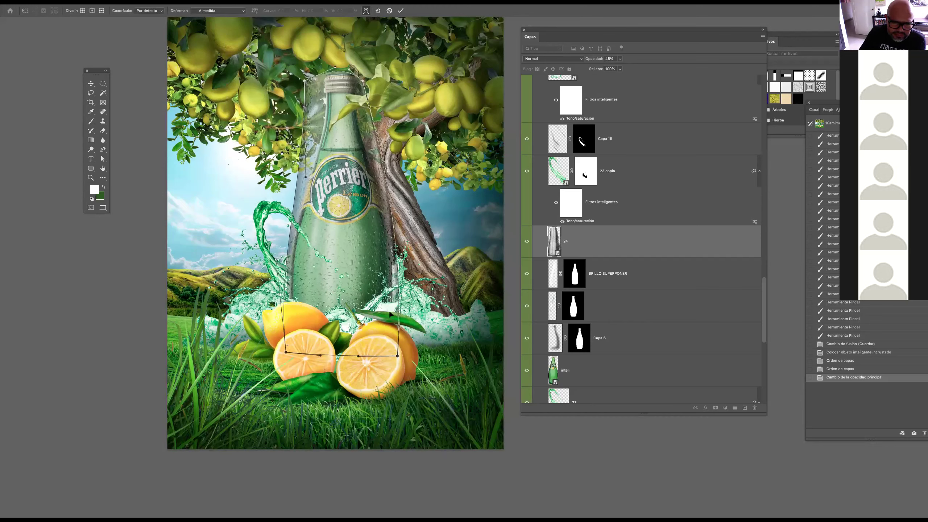
pyautogui.moveTo(390, 349); pyautogui.dragTo(385, 350)
pyautogui.moveTo(290, 345); pyautogui.dragTo(293, 344)
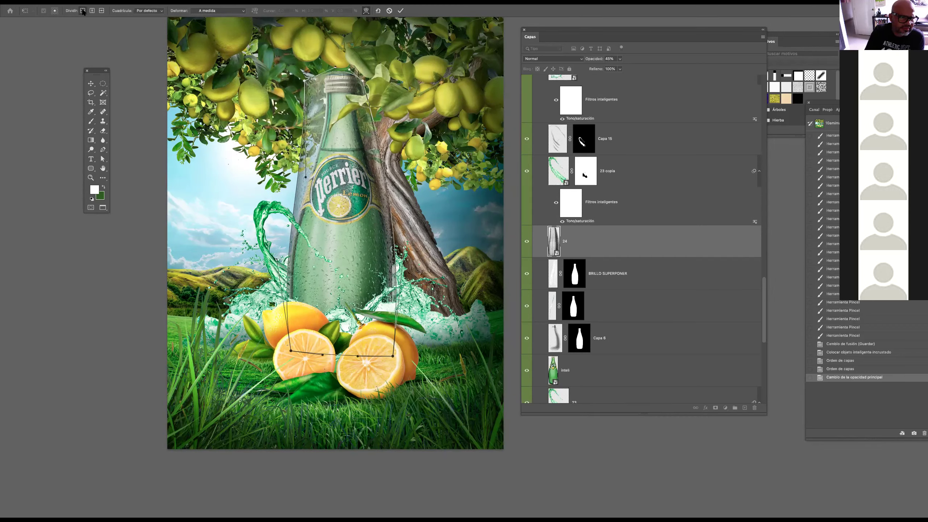
# - Add a crosswise warp split, bow the grid's middle downward, and commit the warp
pyautogui.click(340, 271)
pyautogui.moveTo(341, 273); pyautogui.dragTo(339, 273)
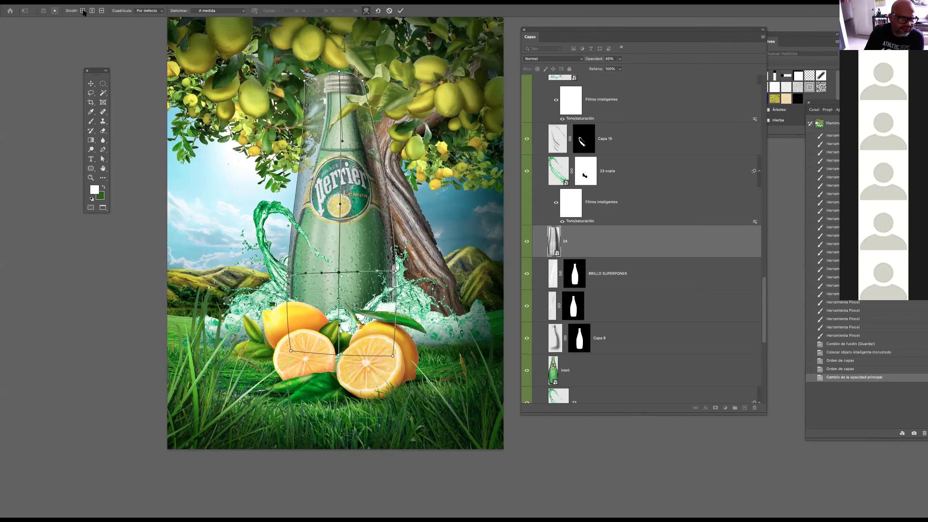
pyautogui.click(341, 219)
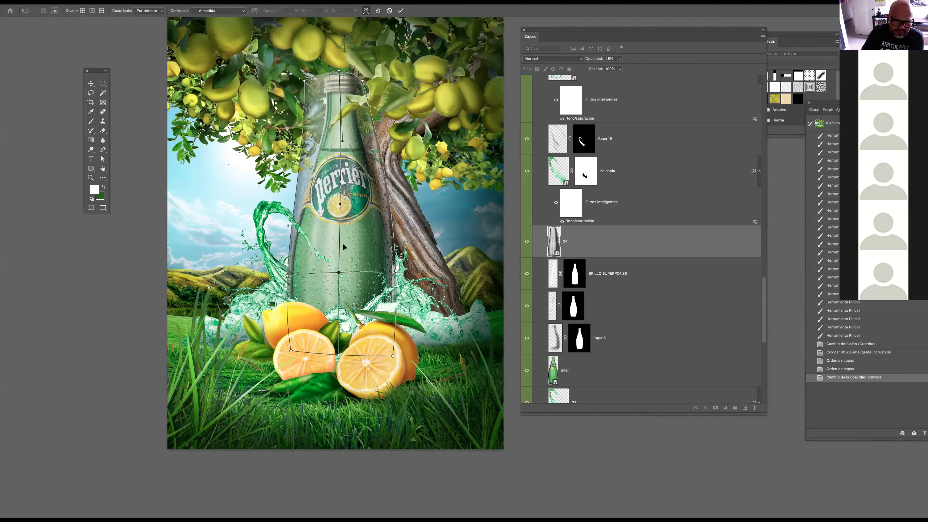
pyautogui.moveTo(340, 276); pyautogui.dragTo(340, 281)
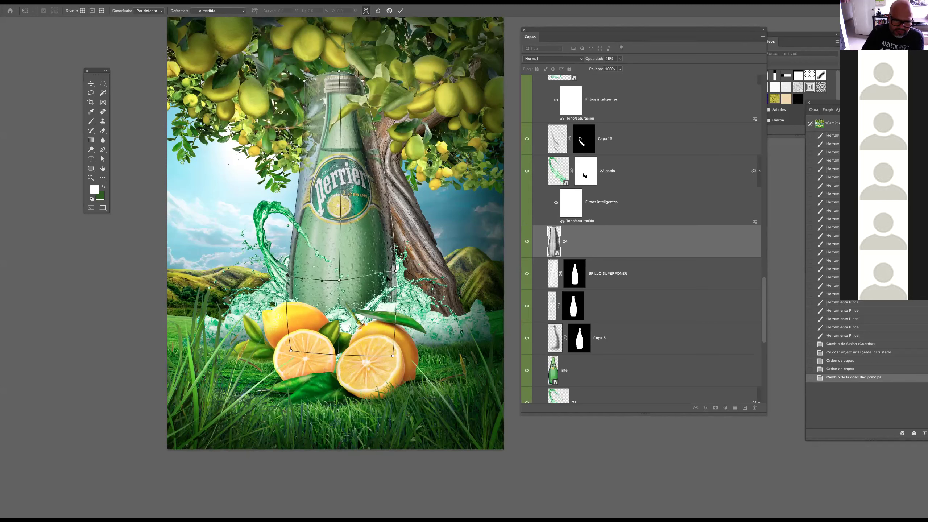
pyautogui.moveTo(396, 271); pyautogui.dragTo(395, 273)
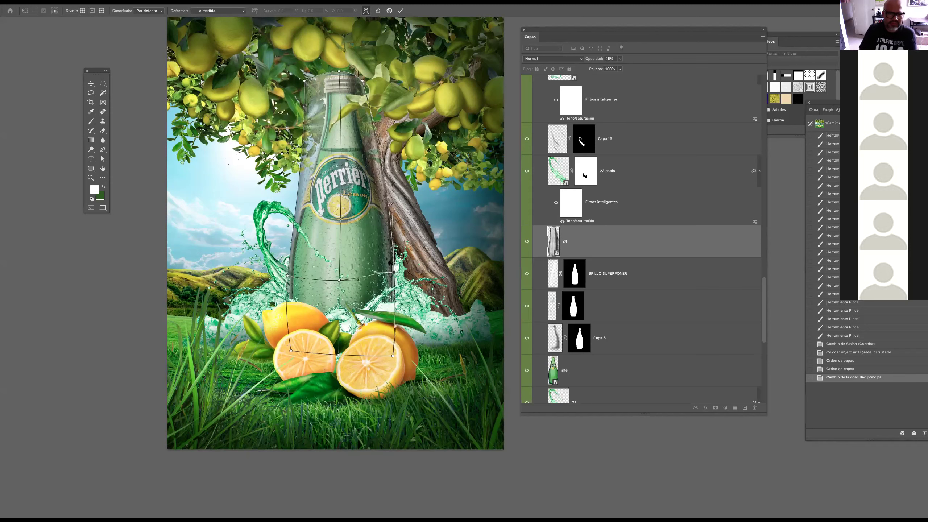
pyautogui.press('Return')
pyautogui.press('super')
# - Zoom in on the bottle label and back out, then load the inteli layer's bottle outline as a selection
pyautogui.scroll(5, 375, 134)
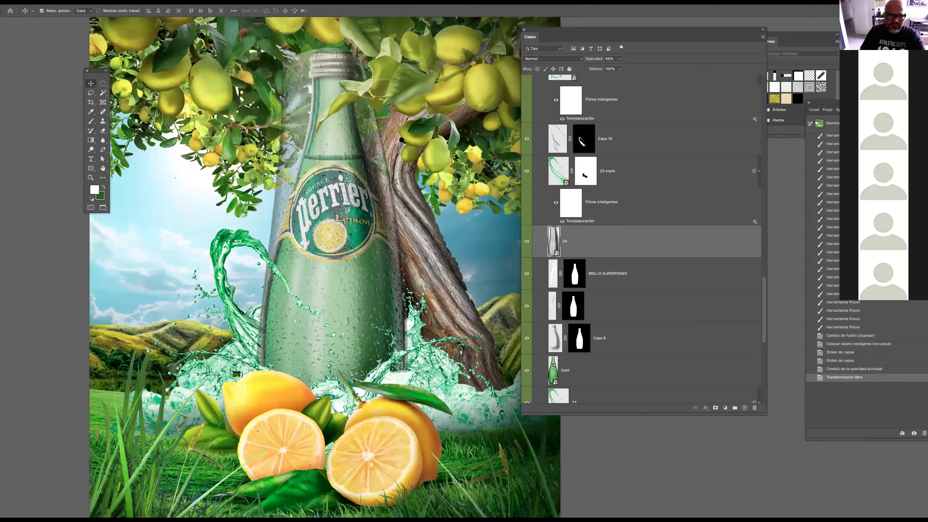
pyautogui.scroll(-5, 320, 223)
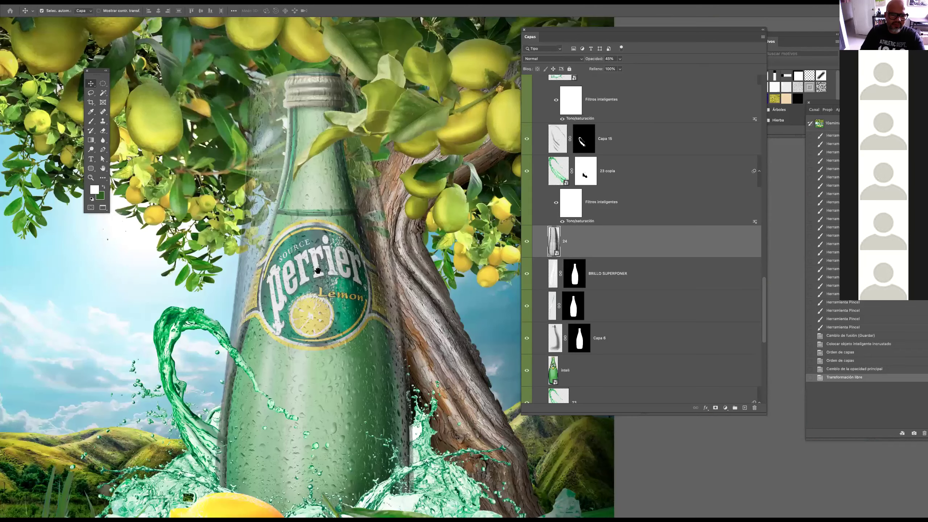
pyautogui.scroll(2, 352, 262)
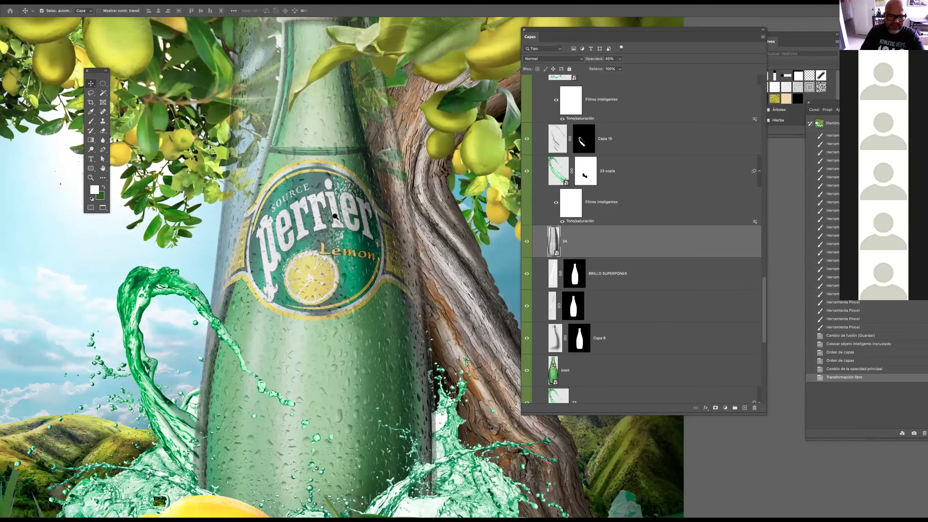
pyautogui.scroll(-2, 335, 217)
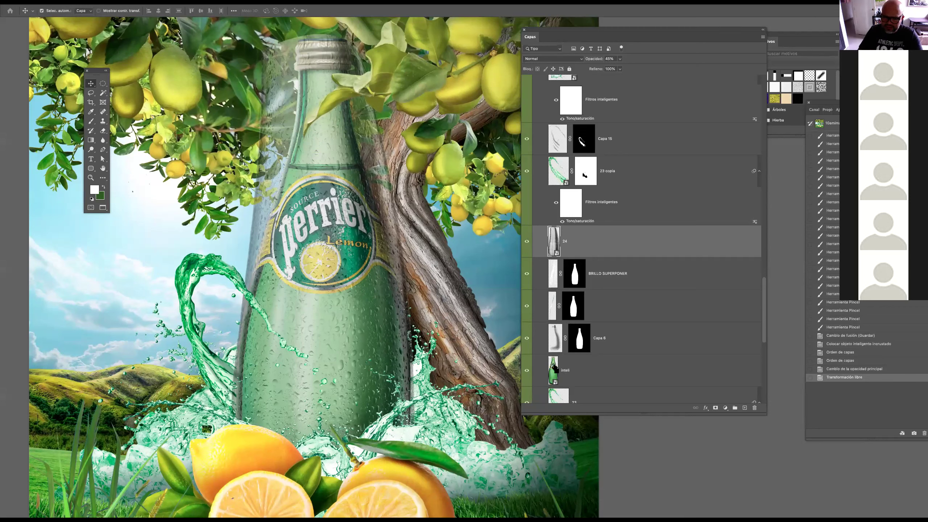
pyautogui.keyDown('super'); pyautogui.click(553, 369); pyautogui.keyUp('super')
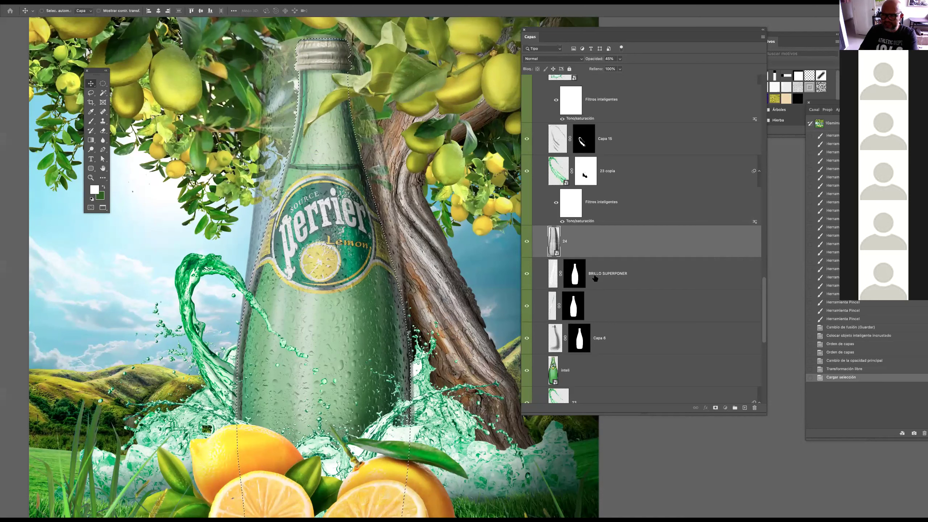
# - Add a layer mask from the bottle selection to layer 24
pyautogui.click(715, 408)
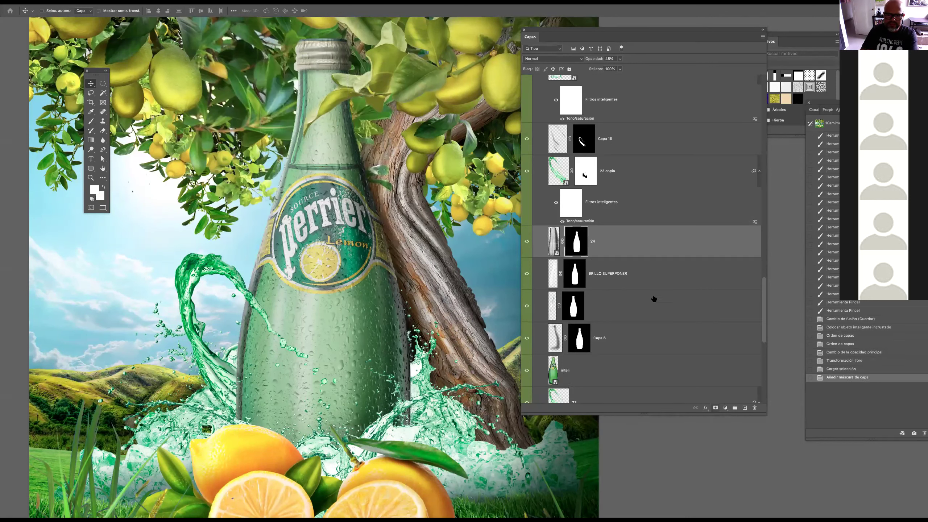
pyautogui.click(619, 59)
pyautogui.moveTo(637, 69); pyautogui.dragTo(632, 80)
pyautogui.click(602, 252)
pyautogui.click(553, 242)
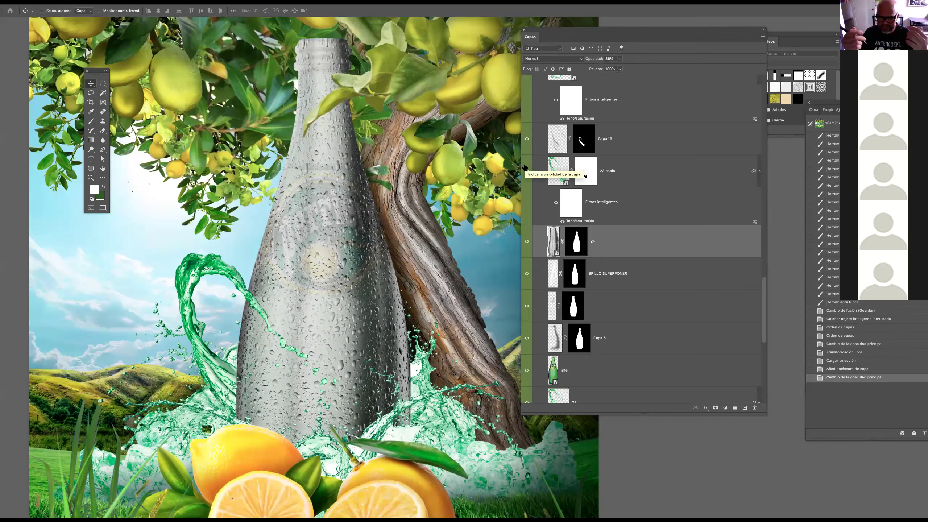
# - Blend layer 24 in Superponer mode at 49% opacity
pyautogui.click(562, 58)
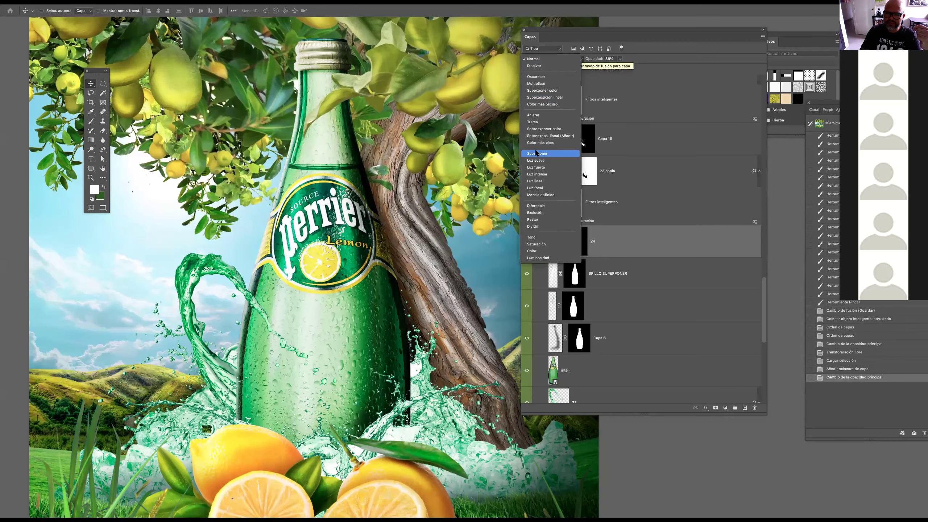
pyautogui.click(536, 153)
pyautogui.click(620, 59)
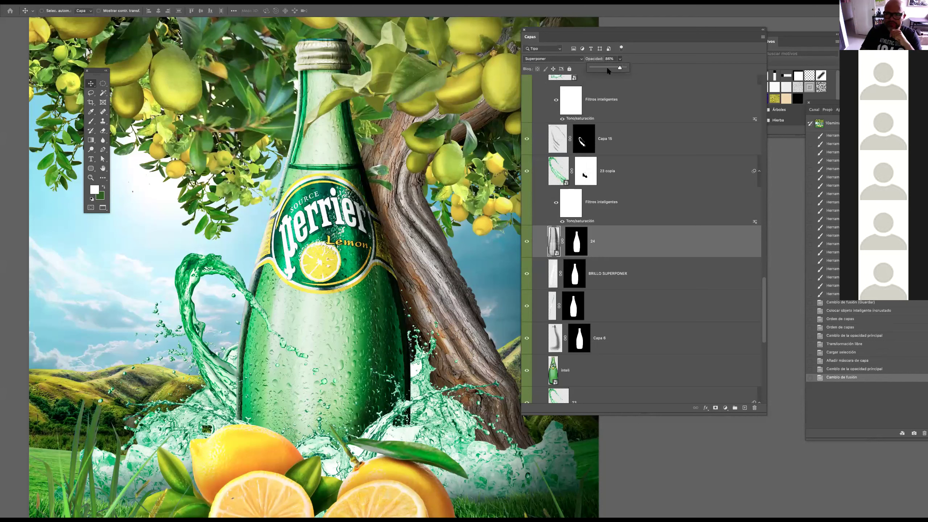
pyautogui.click(608, 67)
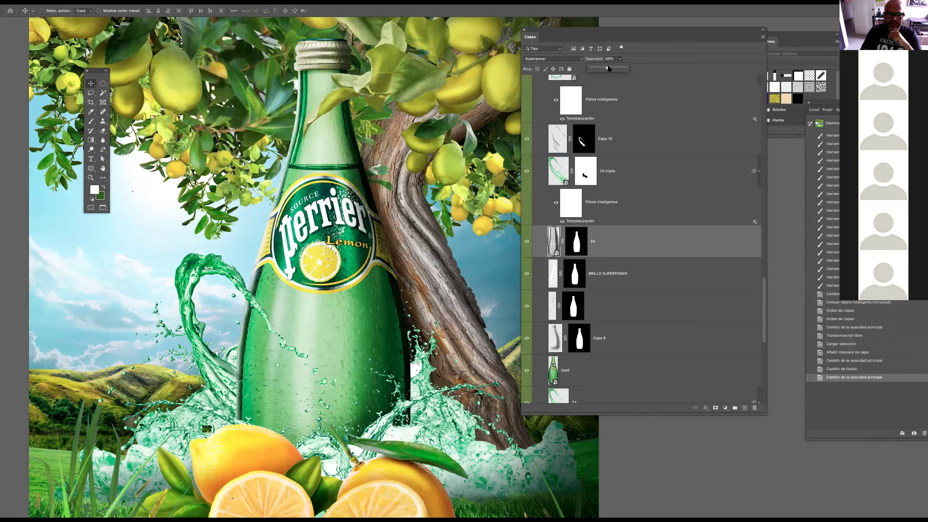
pyautogui.moveTo(607, 68); pyautogui.dragTo(607, 68)
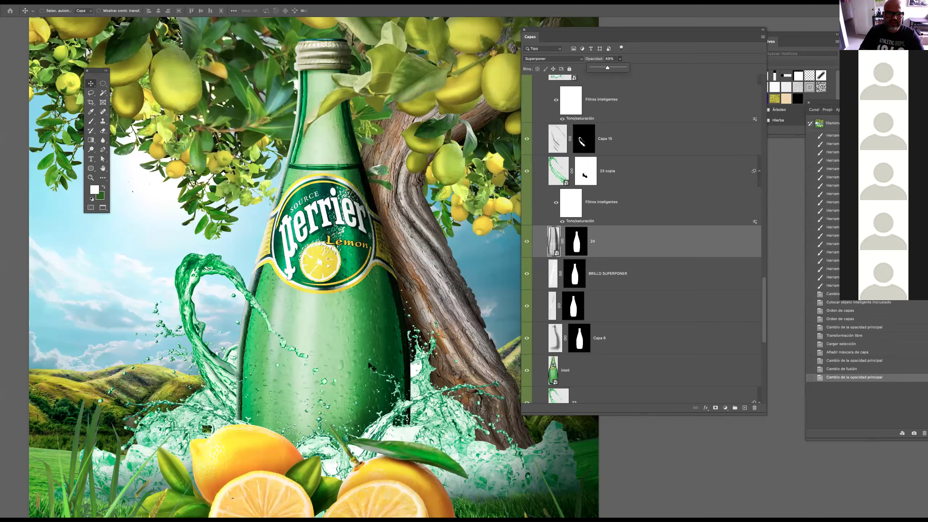
pyautogui.scroll(5, 328, 359)
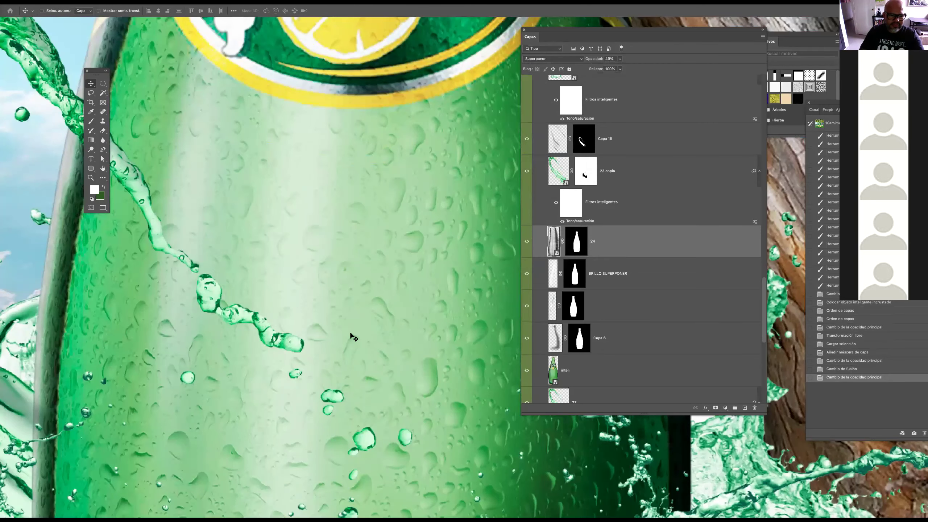
pyautogui.press('Tab')
pyautogui.moveTo(456, 254); pyautogui.dragTo(450, 223)
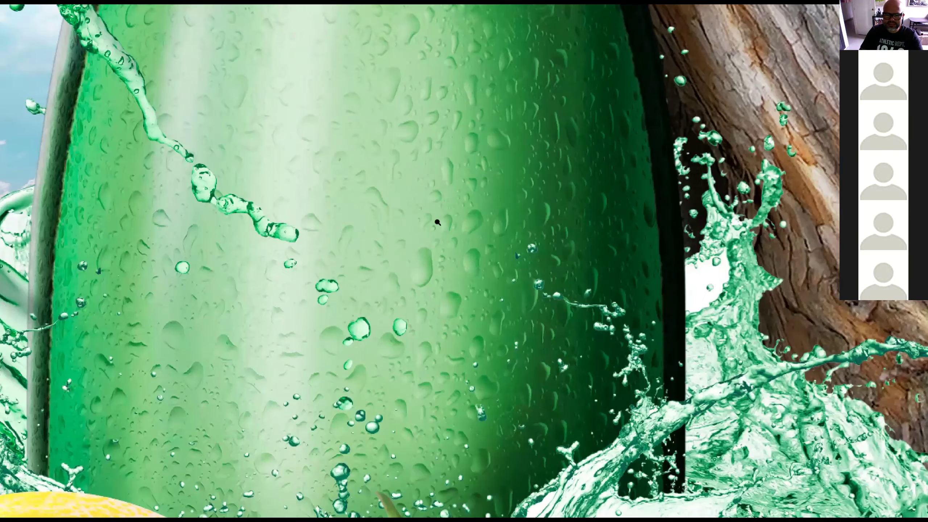
pyautogui.scroll(-5, 435, 222)
pyautogui.scroll(3, 408, 186)
pyautogui.scroll(2, 410, 201)
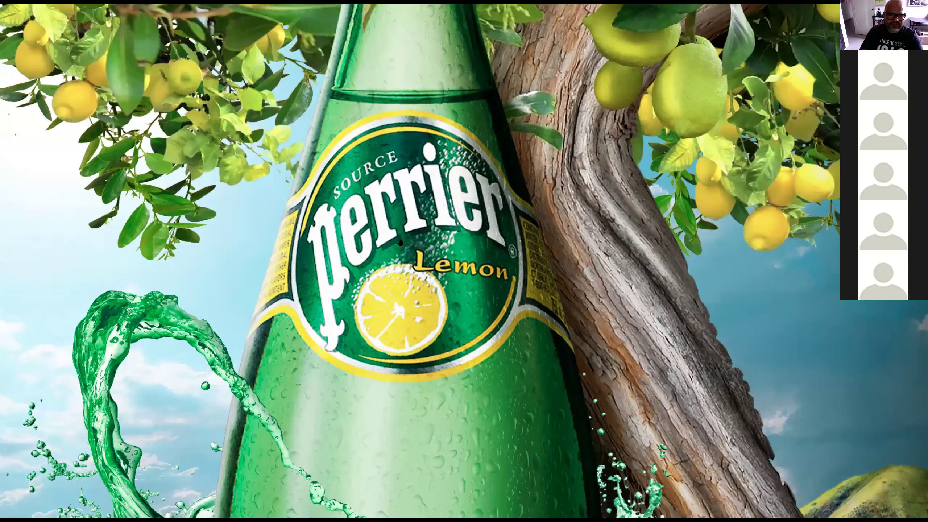
pyautogui.scroll(3, 387, 169)
pyautogui.scroll(4, 411, 172)
pyautogui.scroll(-6, 373, 170)
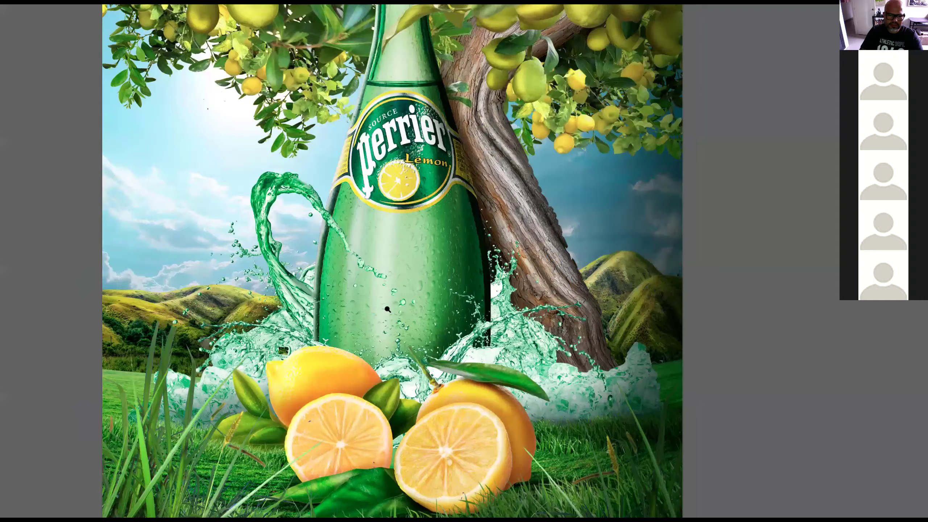
pyautogui.scroll(4, 345, 313)
pyautogui.scroll(-5, 381, 247)
pyautogui.scroll(1, 380, 252)
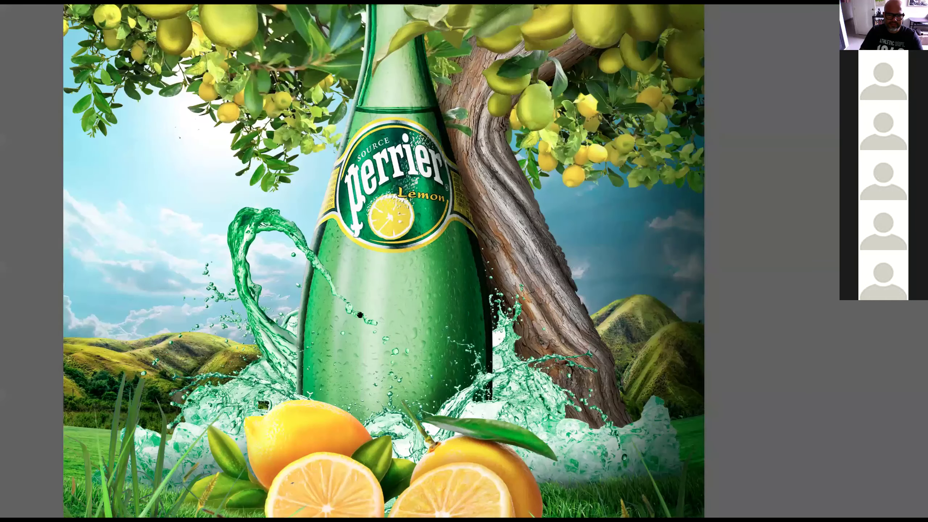
pyautogui.scroll(-2, 406, 205)
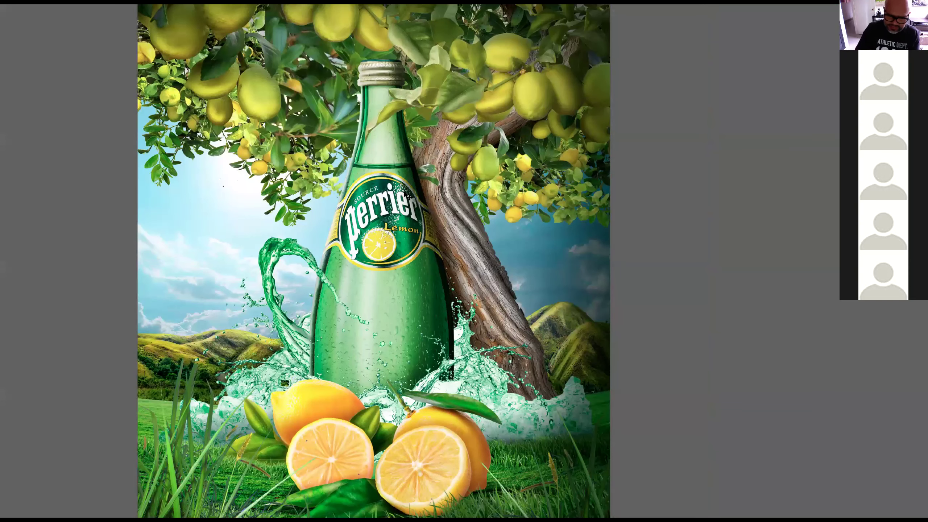
pyautogui.scroll(-1, 408, 195)
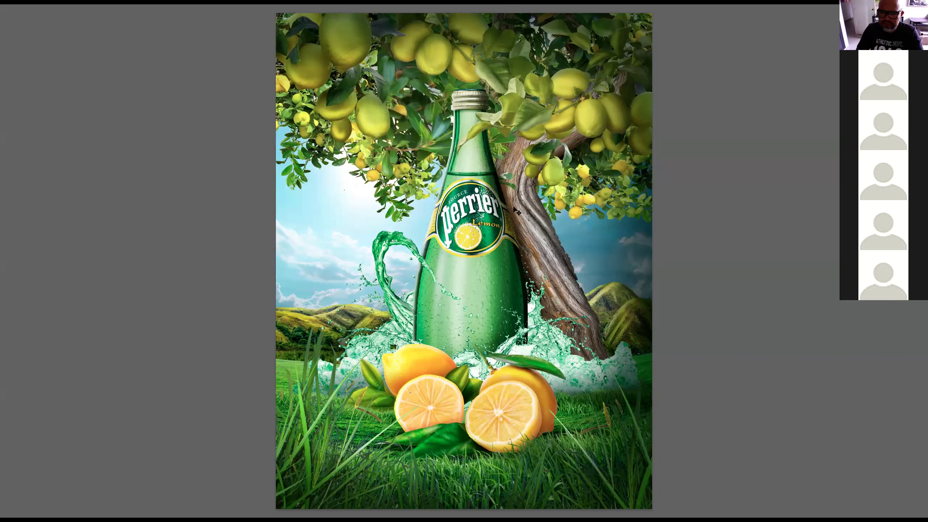
pyautogui.press('Tab')
pyautogui.hscroll(5, 475, 227)
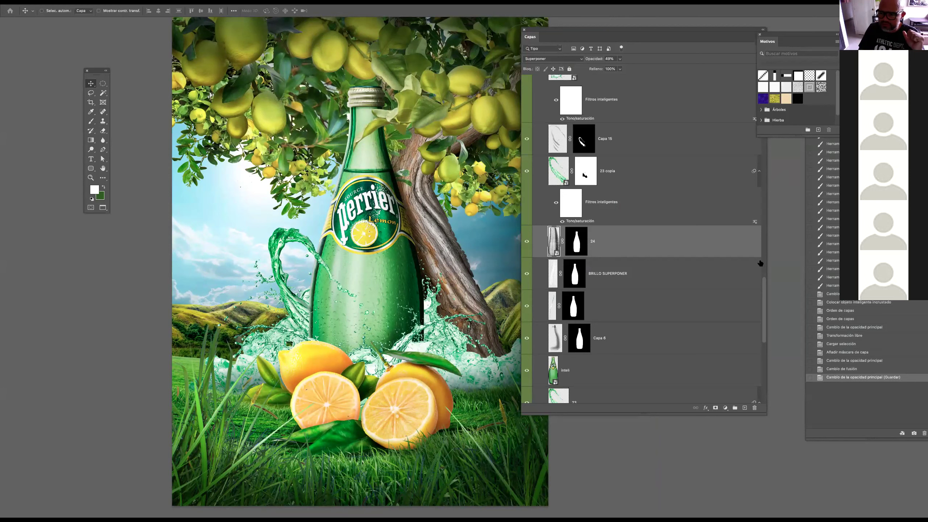
# - Select layers 03 copia through 04 in ARBOL and convert them into one smart object
pyautogui.moveTo(760, 297); pyautogui.dragTo(762, 384)
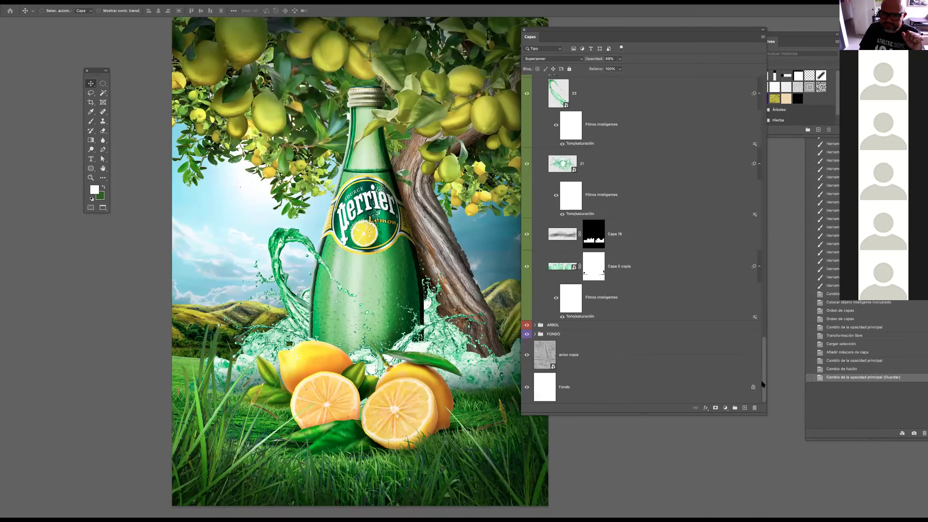
pyautogui.click(536, 325)
pyautogui.moveTo(763, 325); pyautogui.dragTo(755, 375)
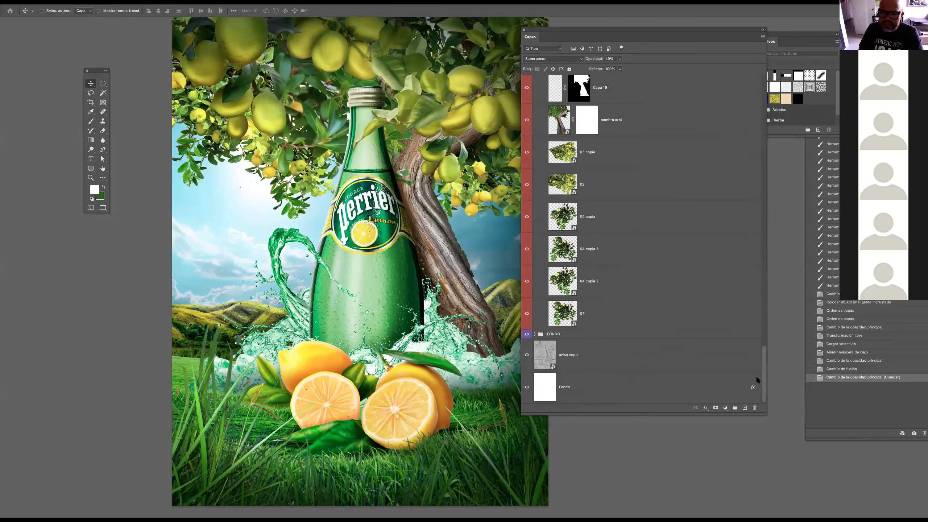
pyautogui.click(587, 315)
pyautogui.hotkey('alt', ']')
pyautogui.hotkey('alt', ']')
pyautogui.hotkey('alt', ']')
pyautogui.hotkey('alt', ']')
pyautogui.hotkey('alt', ']')
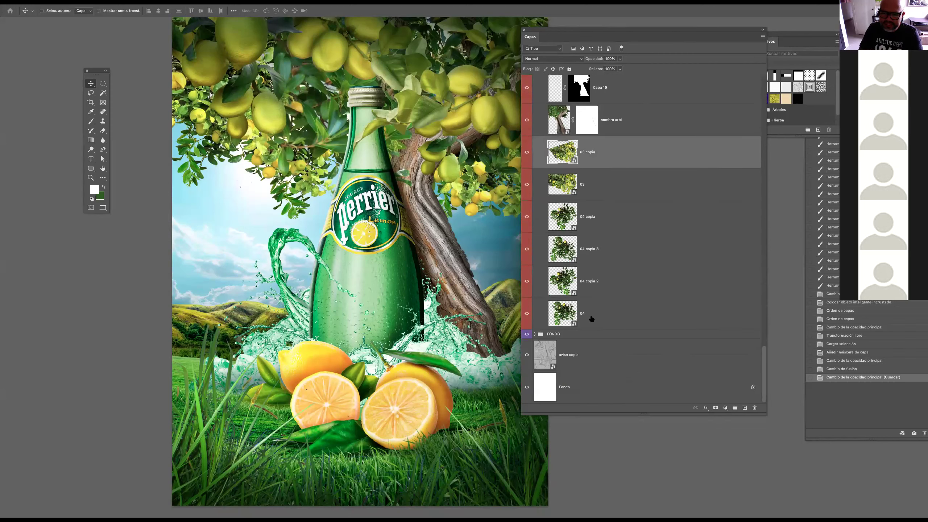
pyautogui.keyDown('shift'); pyautogui.click(617, 311); pyautogui.keyUp('shift')
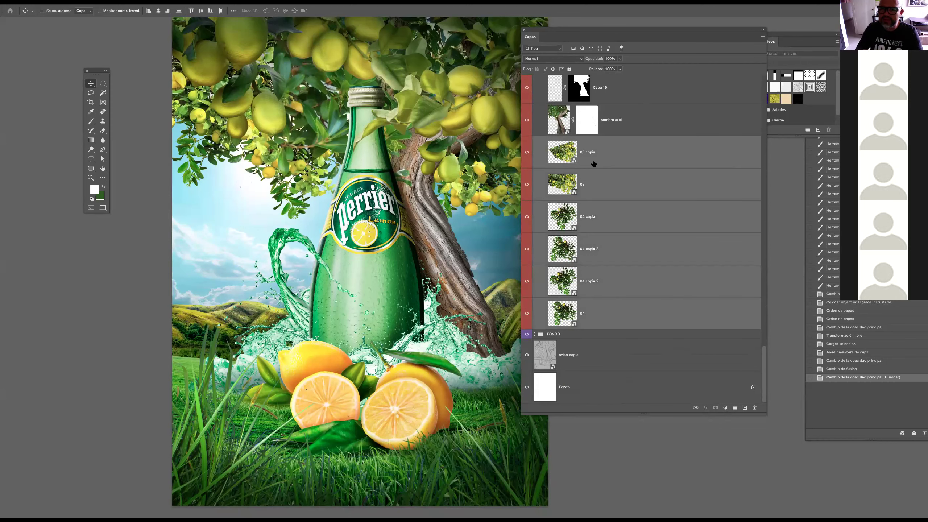
pyautogui.rightClick(606, 156)
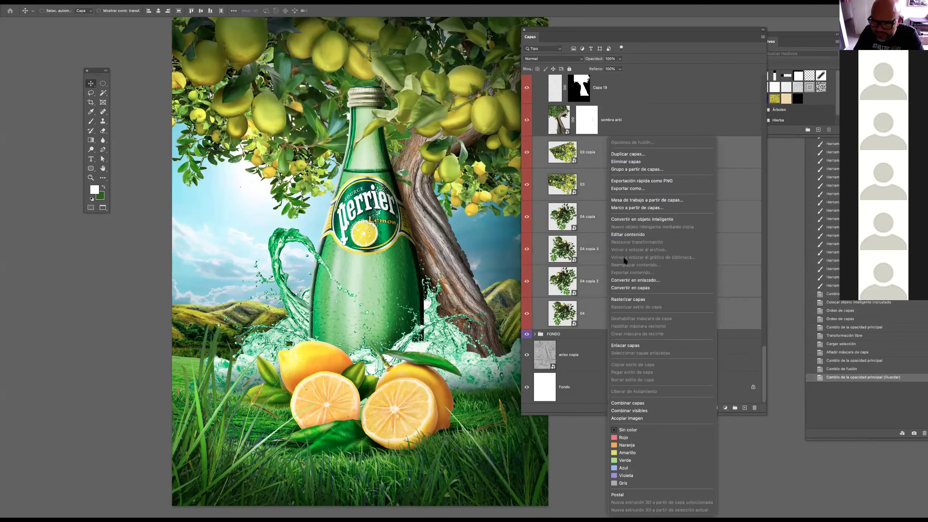
pyautogui.click(630, 222)
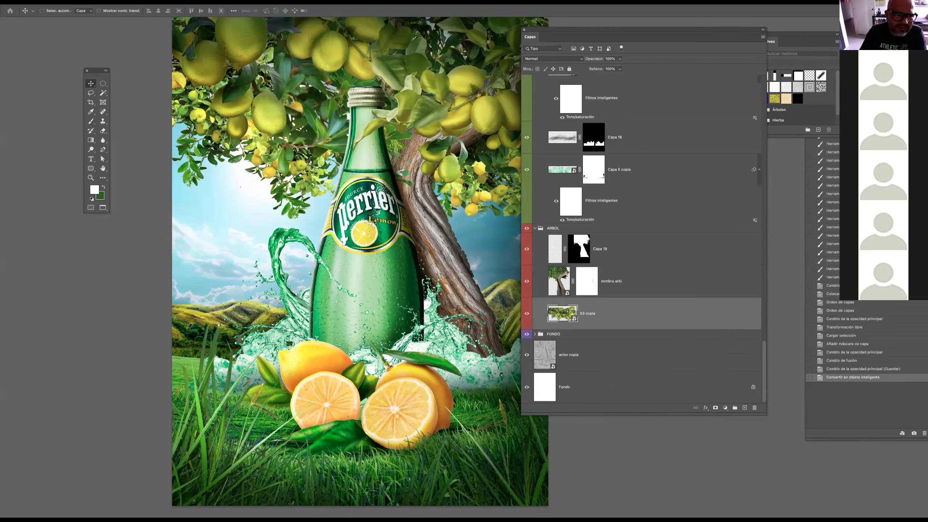
# - Apply a Gaussian blur to 03 copia, radius raised from 1.3 to 2.2 px, and compare zoom levels
pyautogui.click(196, 2)
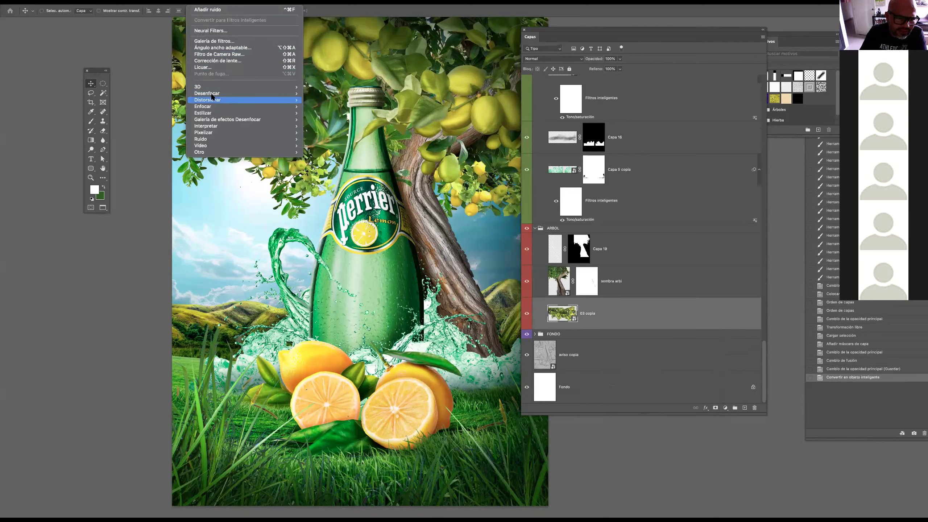
pyautogui.moveTo(212, 95)
pyautogui.click(342, 139)
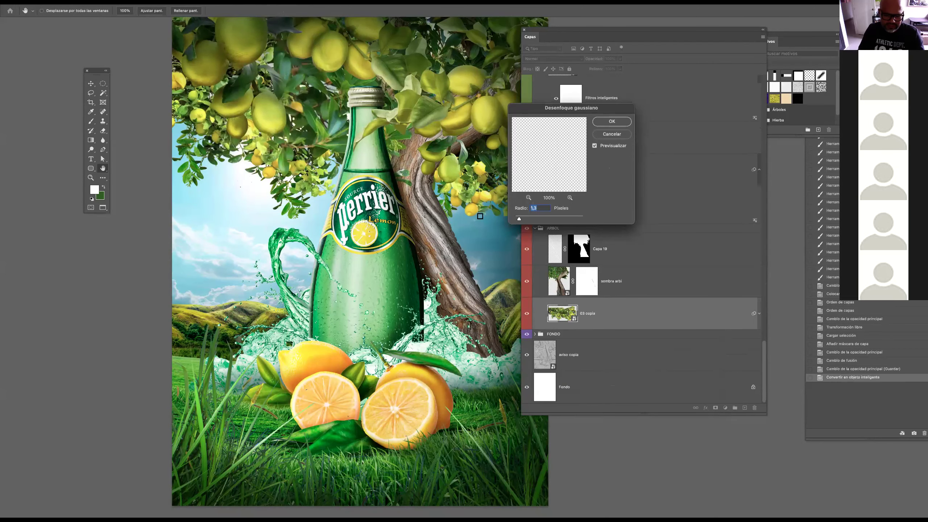
pyautogui.press('alt')
pyautogui.scroll(4, 467, 209)
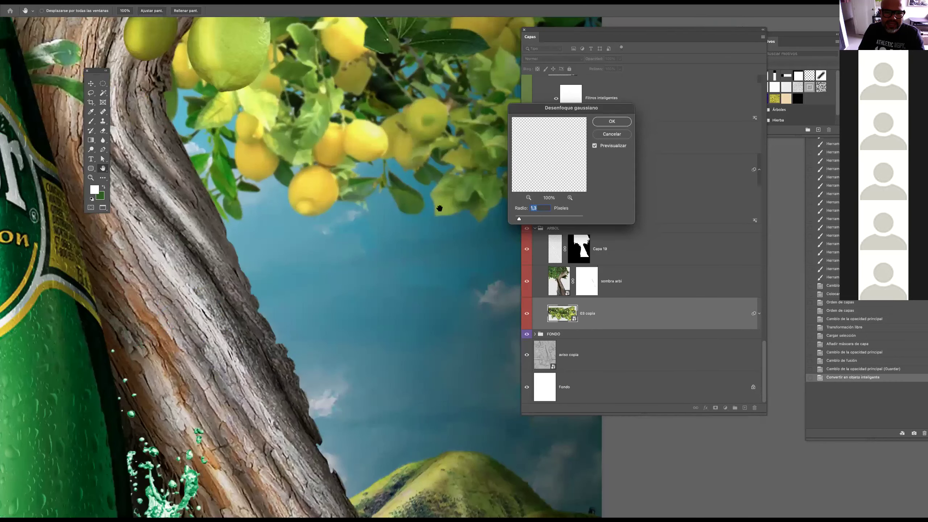
pyautogui.moveTo(439, 208); pyautogui.dragTo(402, 315)
pyautogui.moveTo(522, 220); pyautogui.dragTo(524, 220)
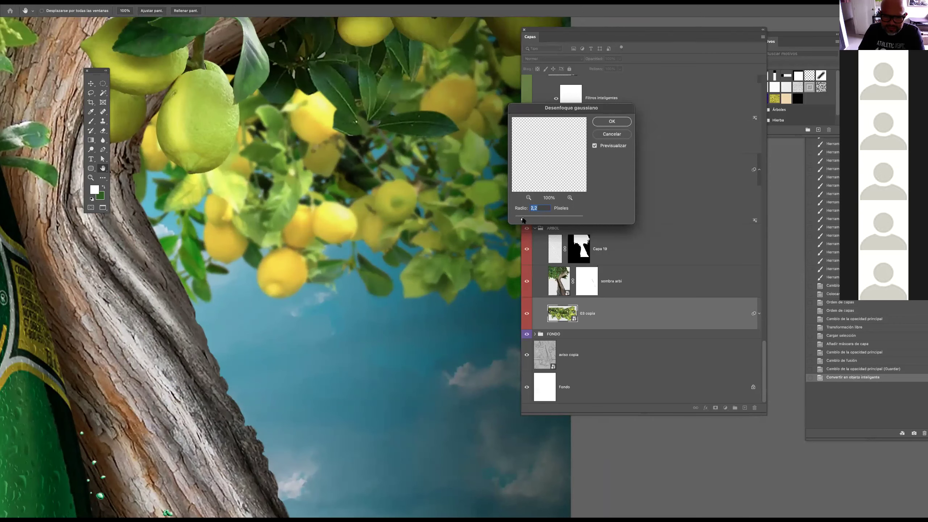
pyautogui.click(611, 122)
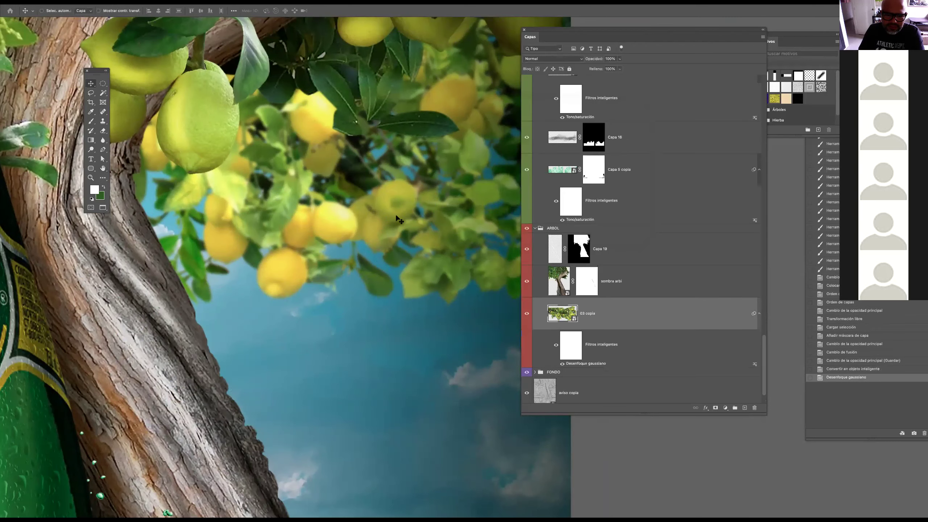
pyautogui.press('super+minus')
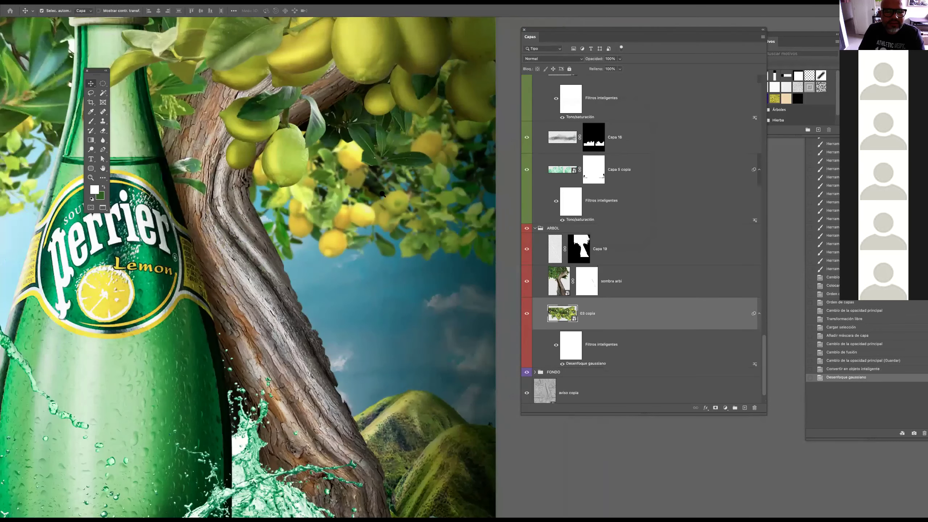
pyautogui.press('super+minus')
pyautogui.press('super+minus')
pyautogui.press('super+minus')
pyautogui.press('super+minus')
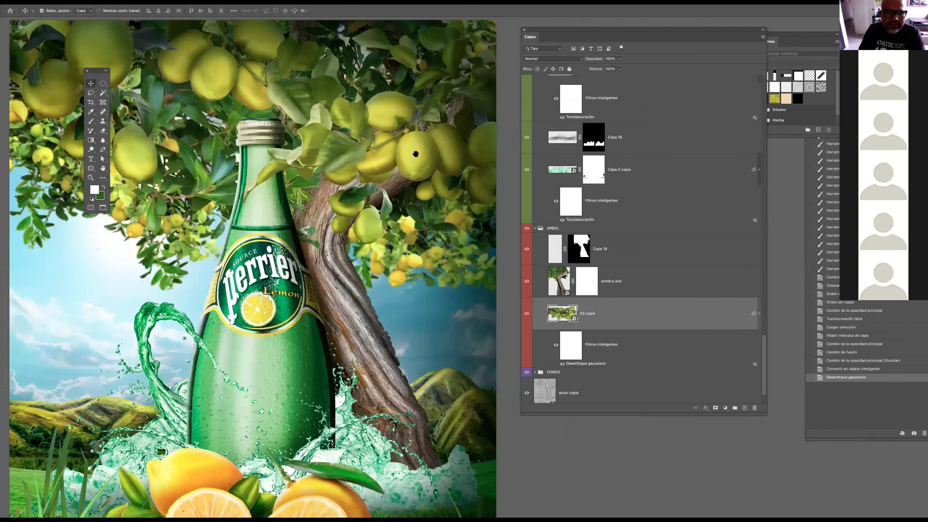
pyautogui.press('super+plus')
pyautogui.press('super+plus')
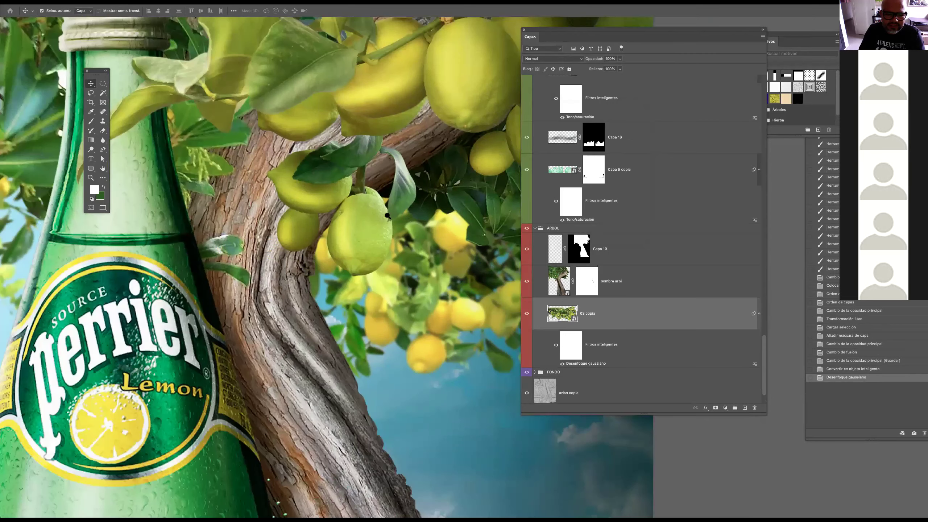
# - Expand FONDO and select Capa 4, Capa 4 copia, Capa 11 and brillo montala
pyautogui.press('super+minus')
pyautogui.press('super+minus')
pyautogui.press('super+plus')
pyautogui.press('super+plus')
pyautogui.press('super+plus')
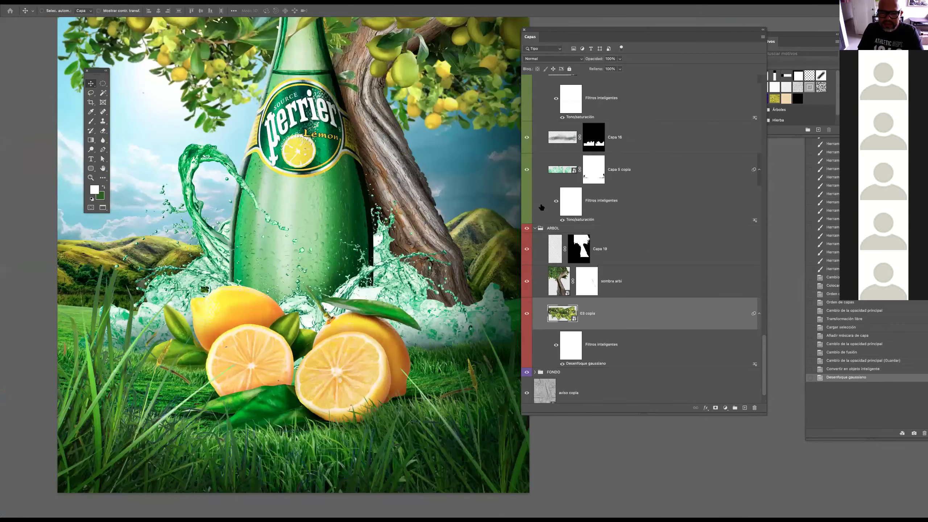
pyautogui.scroll(-2, 760, 365)
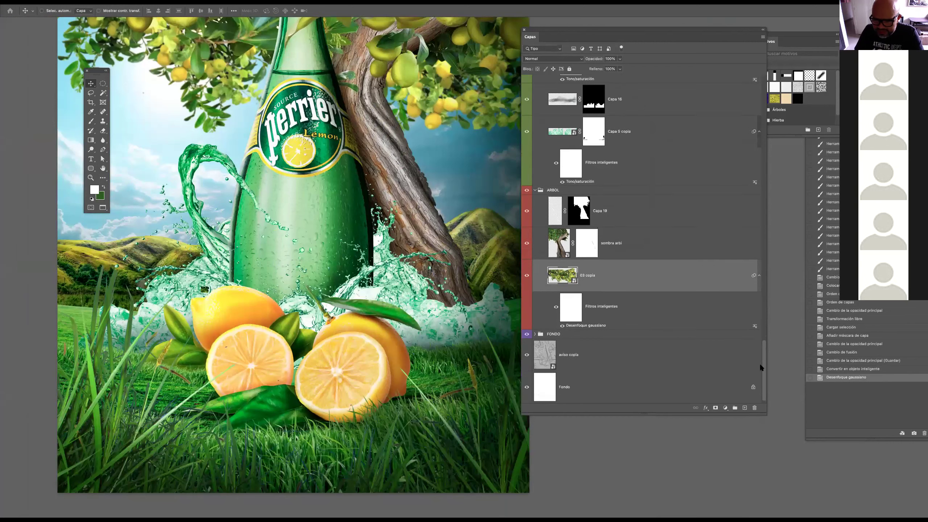
pyautogui.click(536, 334)
pyautogui.scroll(-10, 758, 384)
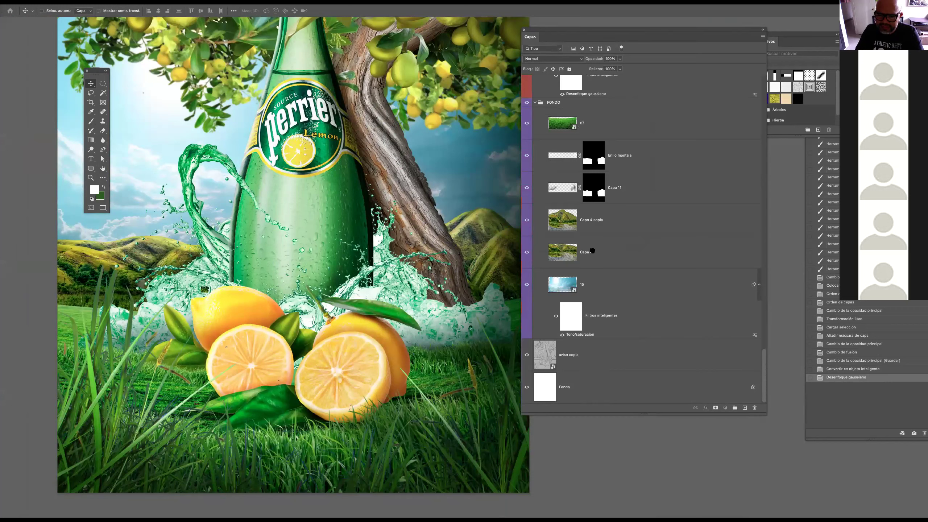
pyautogui.click(598, 246)
pyautogui.keyDown('shift'); pyautogui.click(602, 224); pyautogui.keyUp('shift')
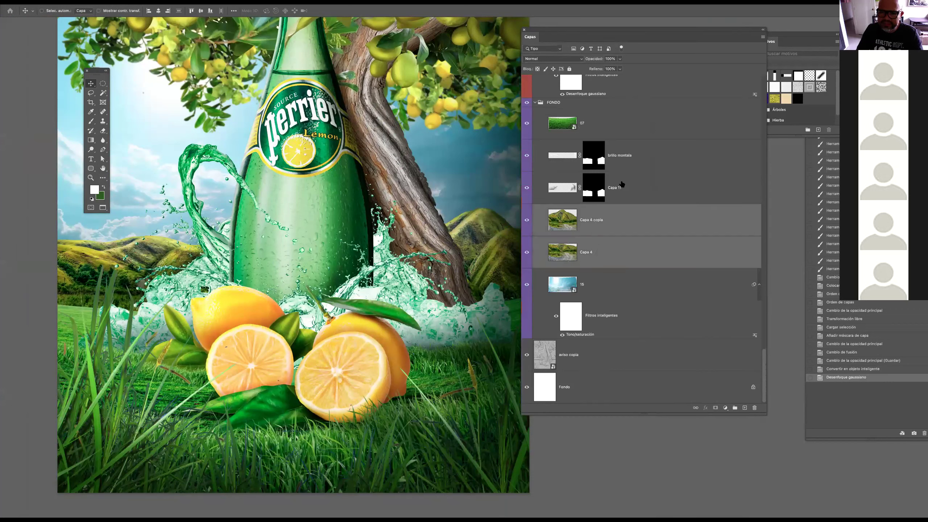
pyautogui.keyDown('shift'); pyautogui.click(623, 187); pyautogui.keyUp('shift')
pyautogui.keyDown('shift'); pyautogui.click(624, 157); pyautogui.keyUp('shift')
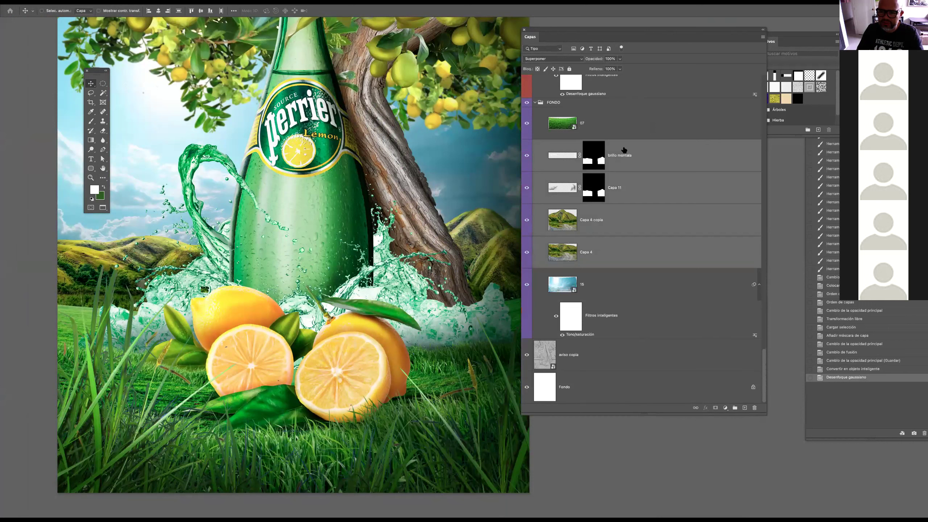
# - Convert the four mountain layers into one smart object and open its contents
pyautogui.rightClick(639, 159)
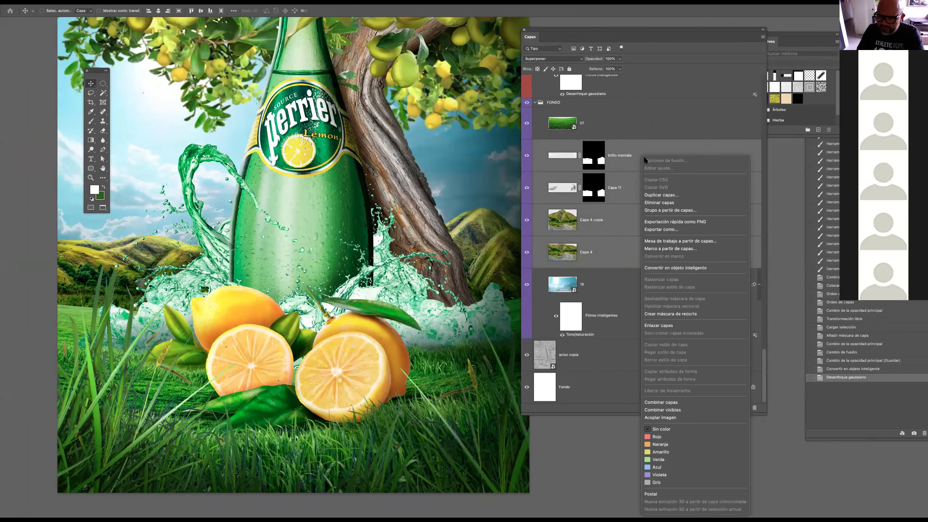
pyautogui.click(662, 269)
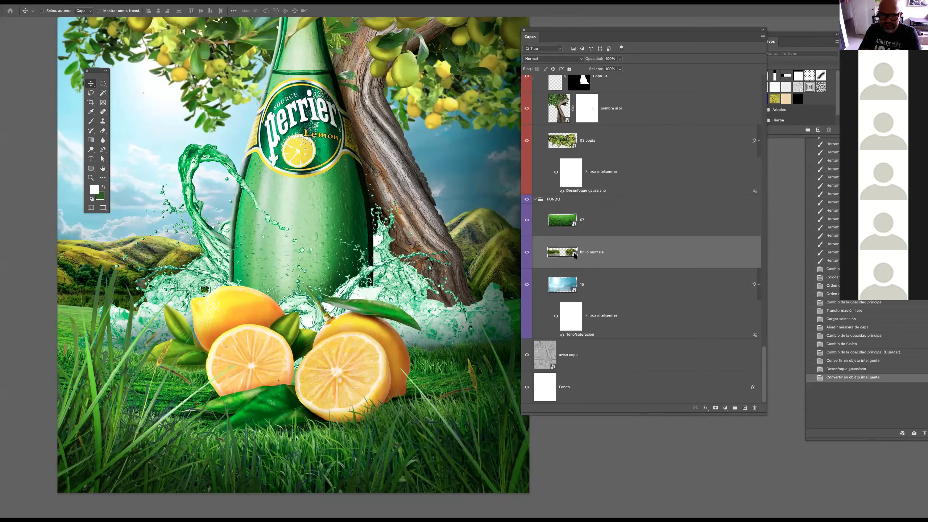
pyautogui.doubleClick(574, 255)
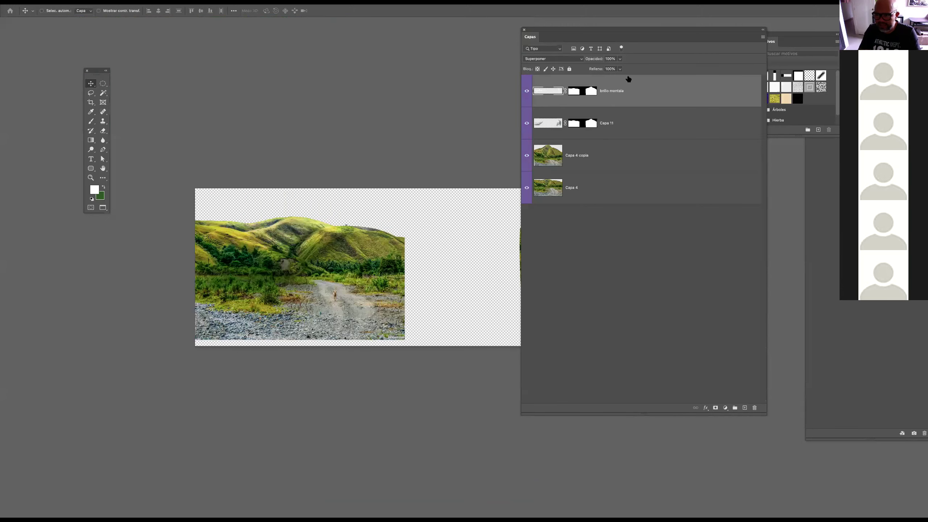
# - Toggle the brillo montala glow layer on and off to compare the mountains
pyautogui.moveTo(642, 29); pyautogui.dragTo(714, 38)
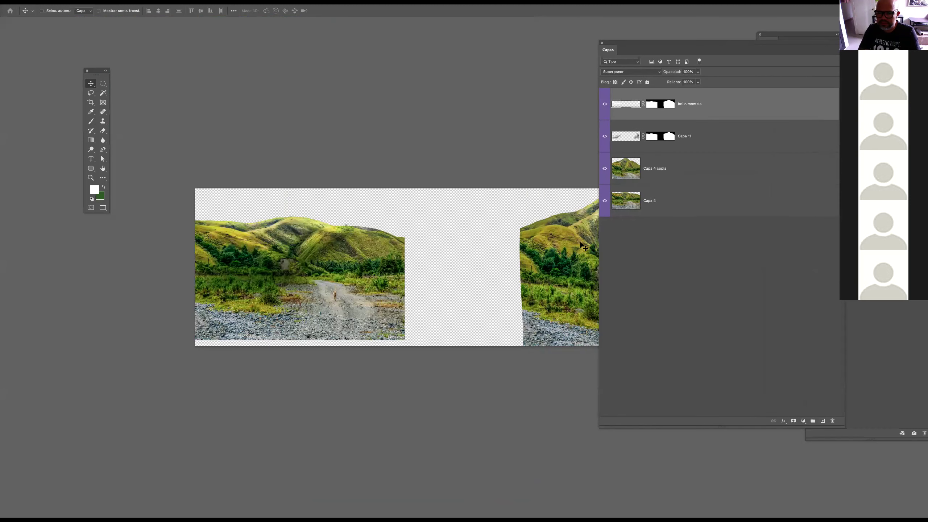
pyautogui.click(605, 106)
pyautogui.click(605, 105)
pyautogui.click(605, 105)
pyautogui.click(605, 105)
pyautogui.click(605, 105)
pyautogui.click(604, 105)
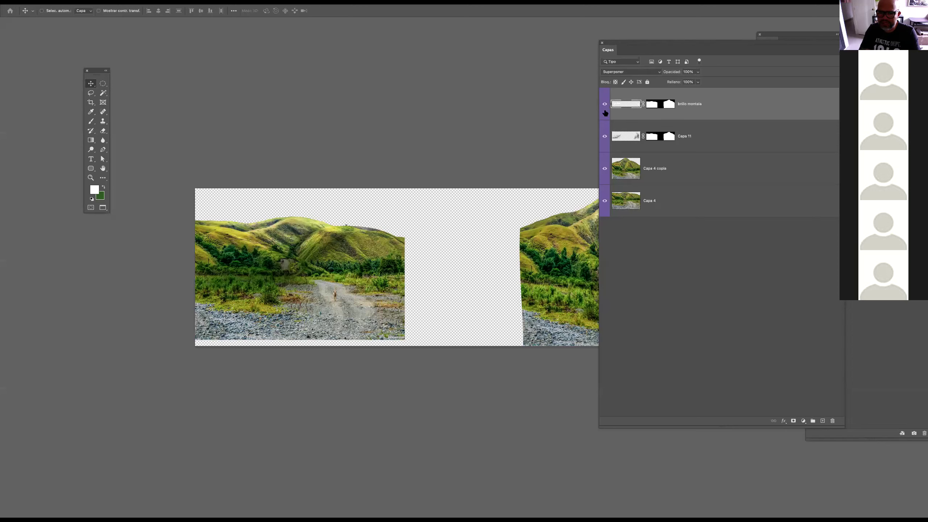
# - Toggle Capa 11 on and off, then return to the main Perrier composition
pyautogui.click(604, 136)
pyautogui.click(604, 136)
pyautogui.click(604, 137)
pyautogui.click(604, 137)
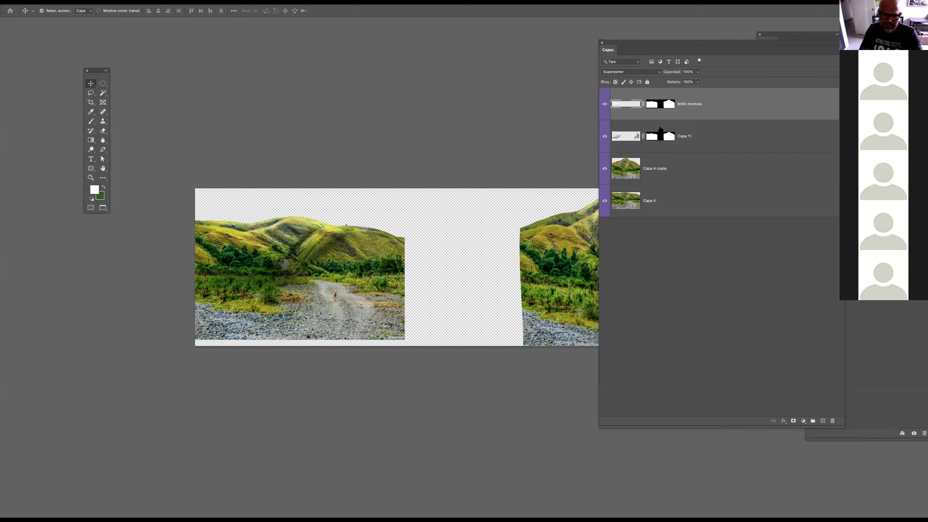
pyautogui.hotkey('ctrl', 'Tab')
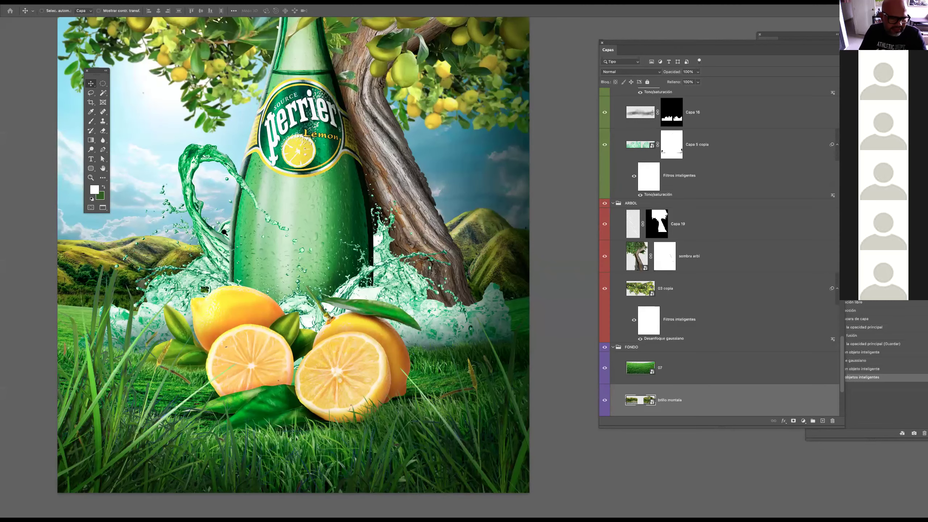
# - Apply a 1.5-pixel Gaussian blur to the brillo montala hills and view the whole composition
pyautogui.scroll(5, 110, 259)
pyautogui.scroll(1, 109, 261)
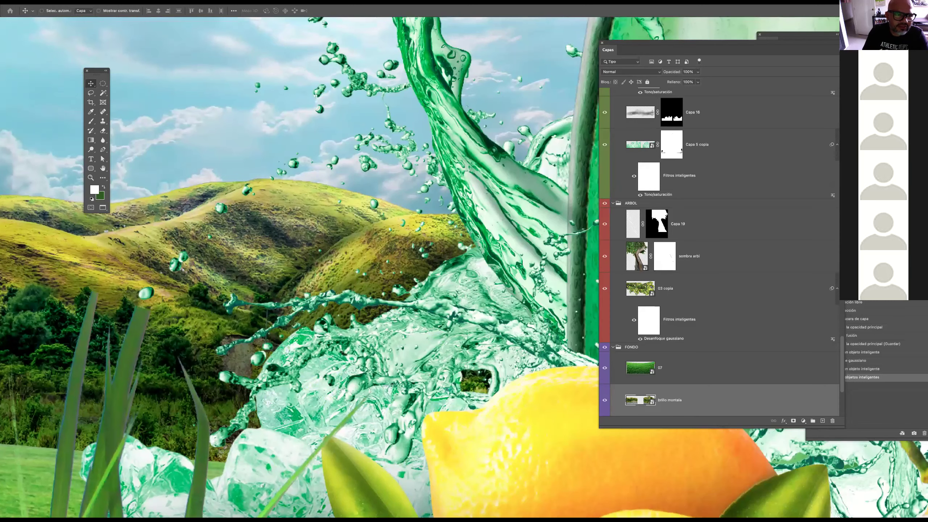
pyautogui.click(197, 2)
pyautogui.moveTo(219, 93)
pyautogui.click(345, 143)
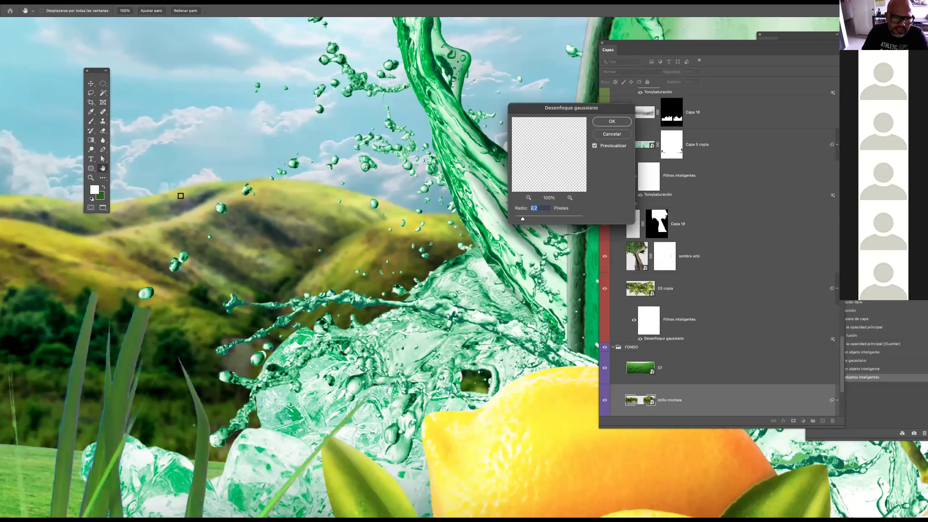
pyautogui.click(537, 208)
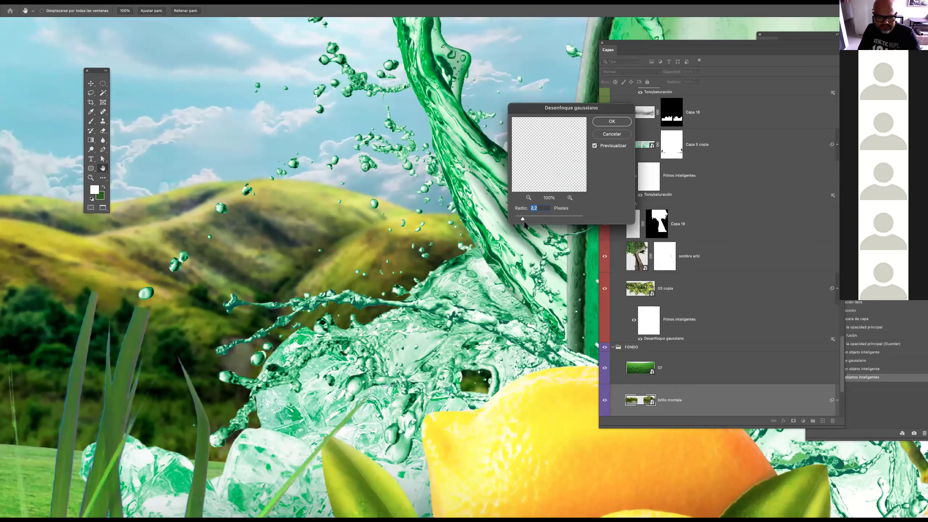
pyautogui.write('1,5')
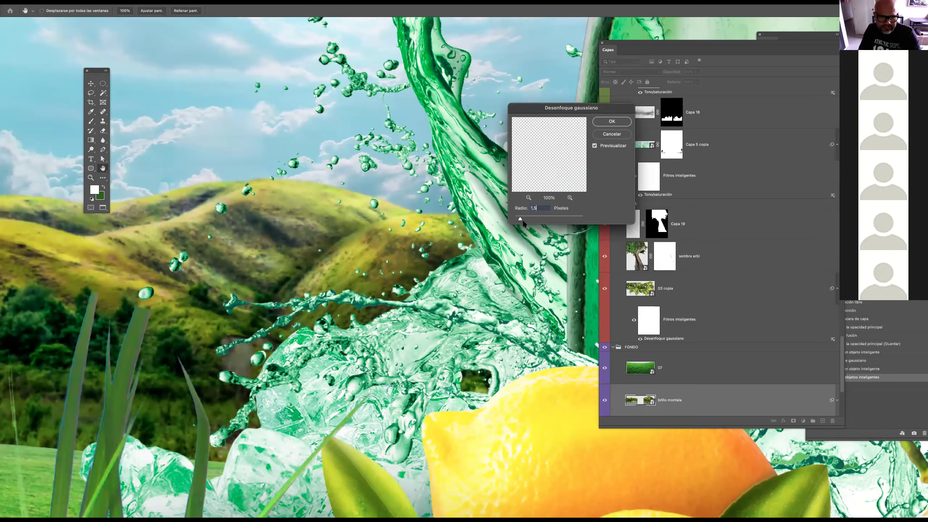
pyautogui.click(603, 118)
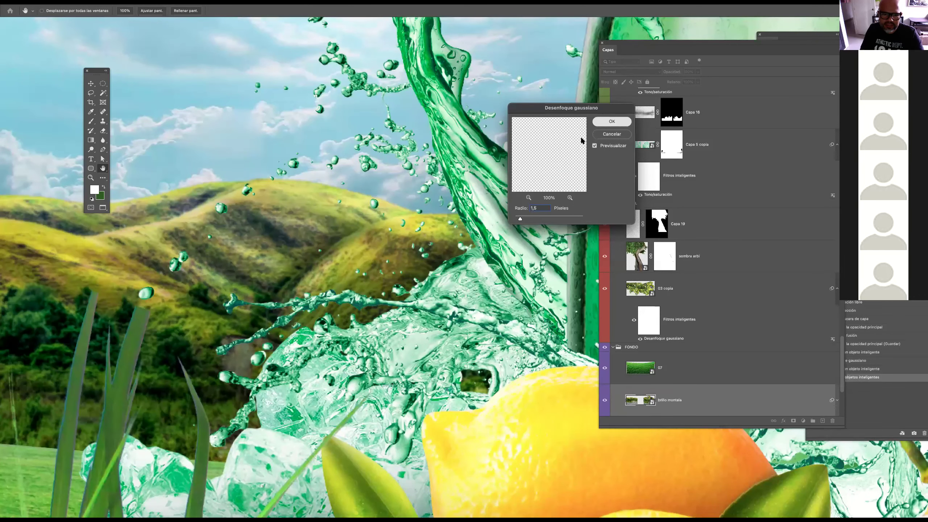
pyautogui.hotkey('ctrl', '0')
pyautogui.press('Tab')
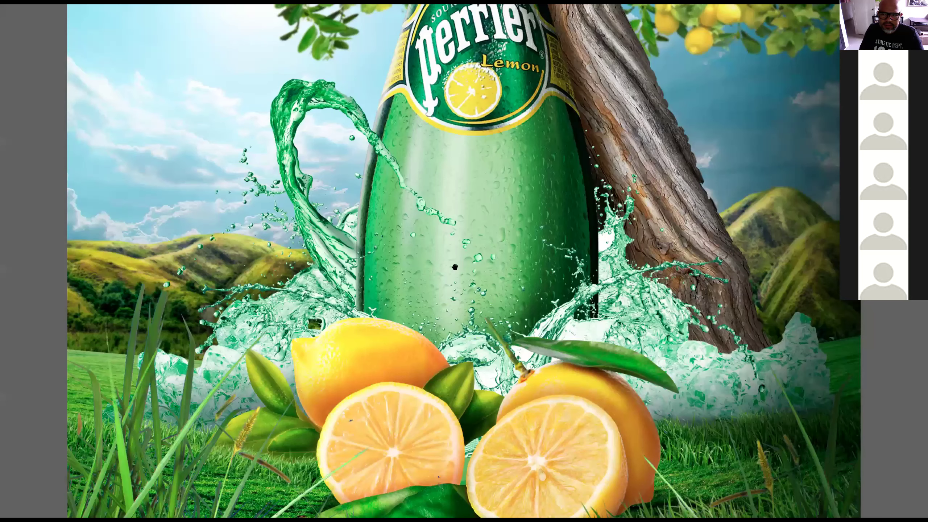
pyautogui.scroll(-5, 534, 238)
pyautogui.scroll(3, 453, 306)
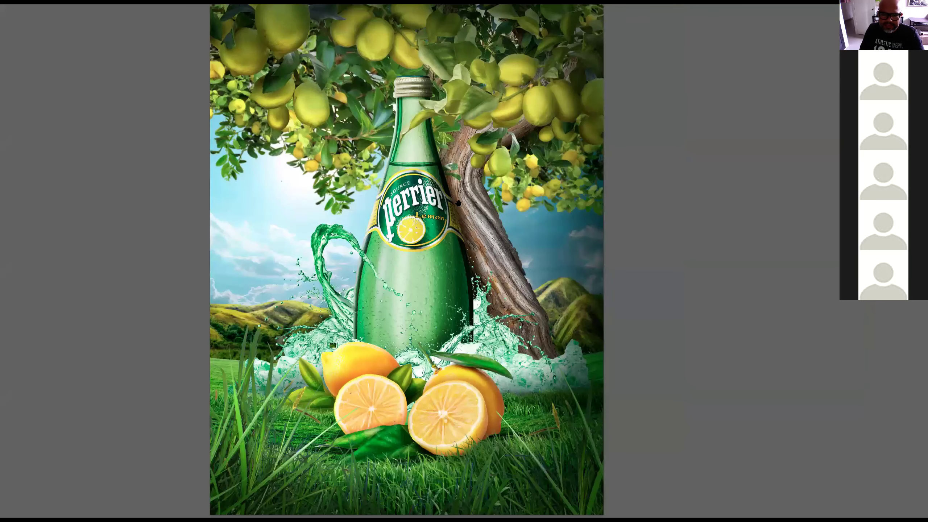
pyautogui.scroll(-3, 459, 204)
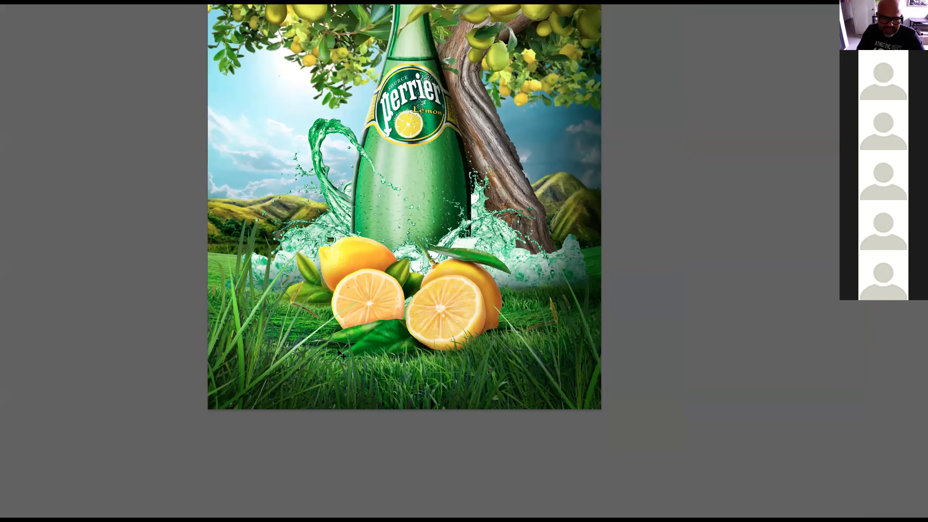
pyautogui.press('Tab')
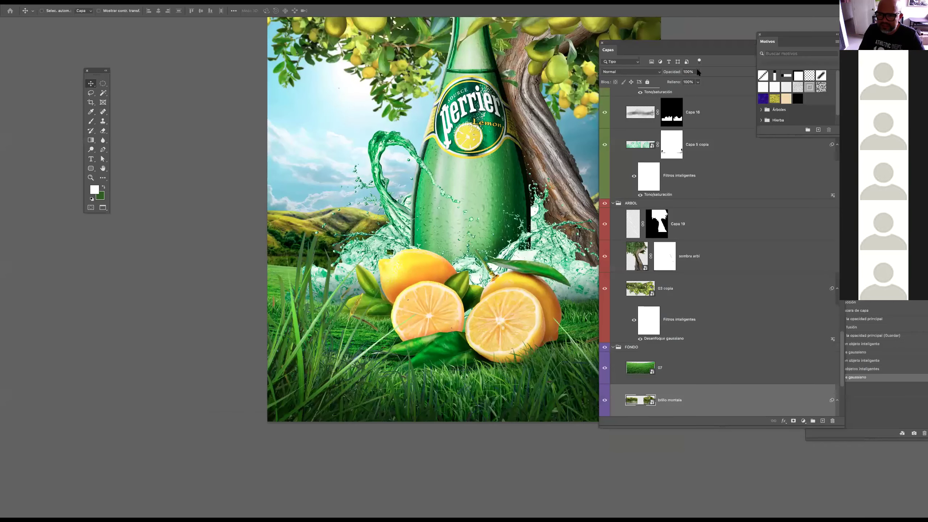
# - Convert the PASTO PRIMER PLANO grass group into a smart object via its layer menu
pyautogui.moveTo(679, 42); pyautogui.dragTo(646, 41)
pyautogui.hscroll(10, 270, 290)
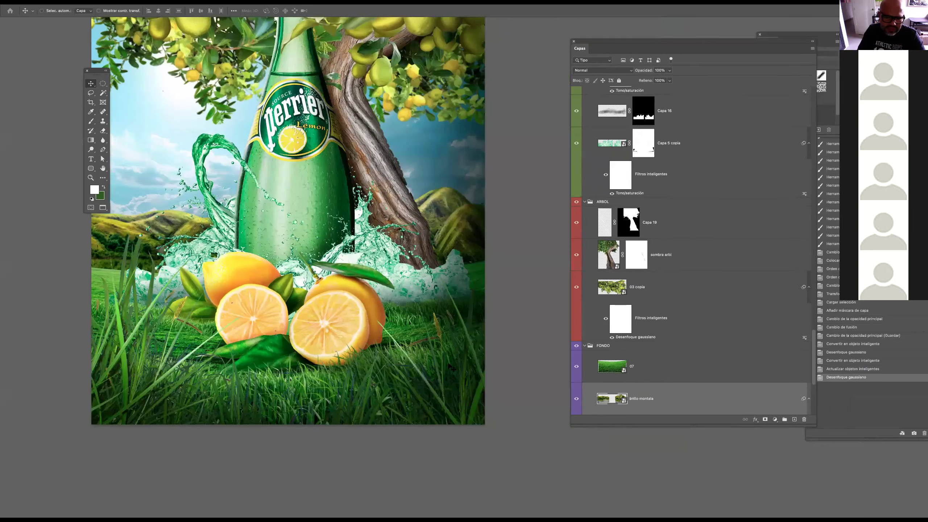
pyautogui.moveTo(706, 47); pyautogui.dragTo(628, 49)
pyautogui.moveTo(735, 341); pyautogui.dragTo(730, 60)
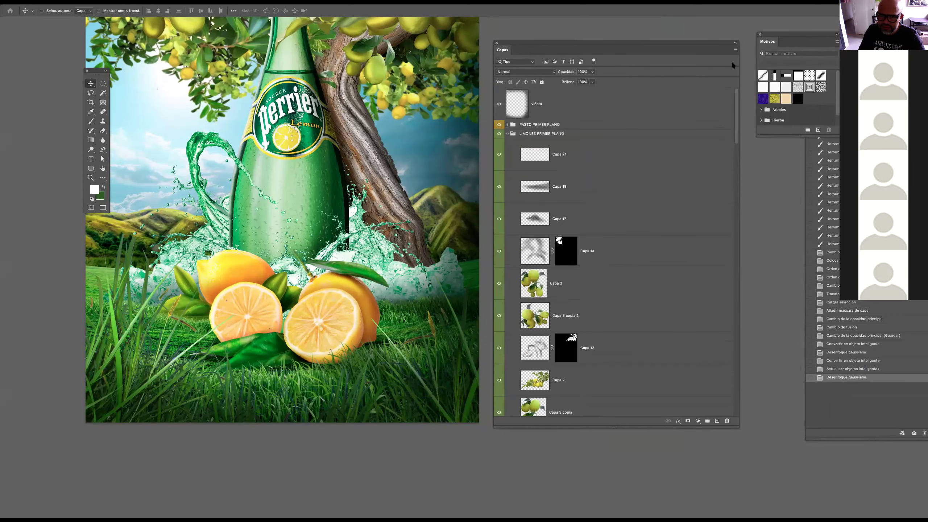
pyautogui.click(508, 125)
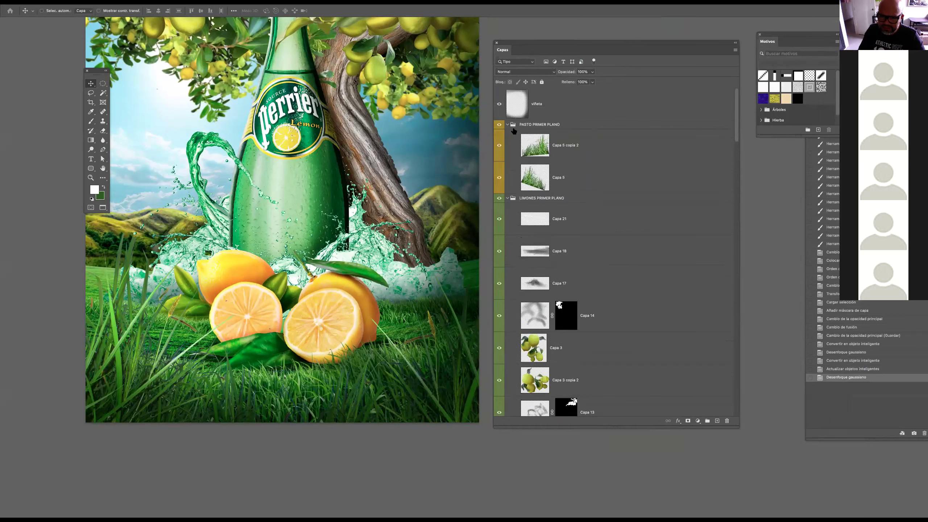
pyautogui.click(506, 125)
pyautogui.click(508, 125)
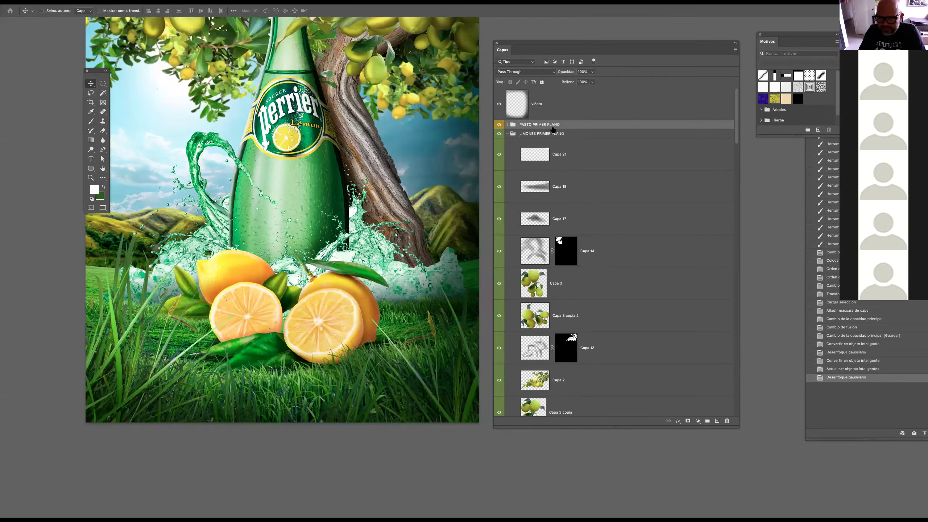
pyautogui.rightClick(567, 125)
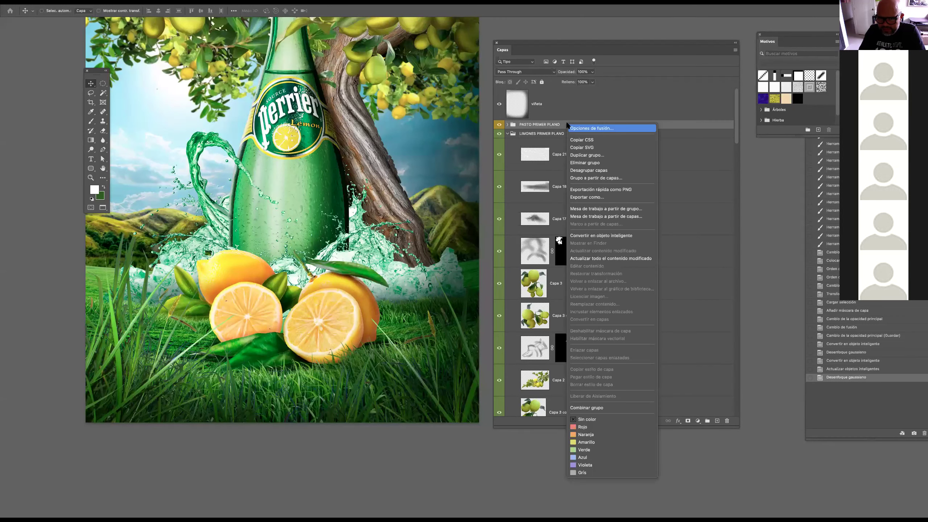
pyautogui.click(595, 236)
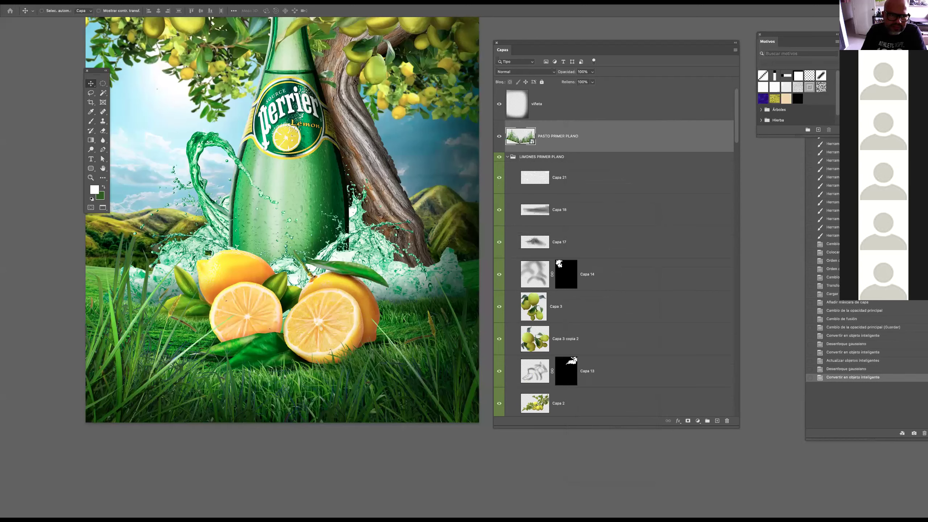
# - Apply a 5-pixel Gaussian blur to the PASTO PRIMER PLANO grass and preview it full-screen
pyautogui.click(199, 2)
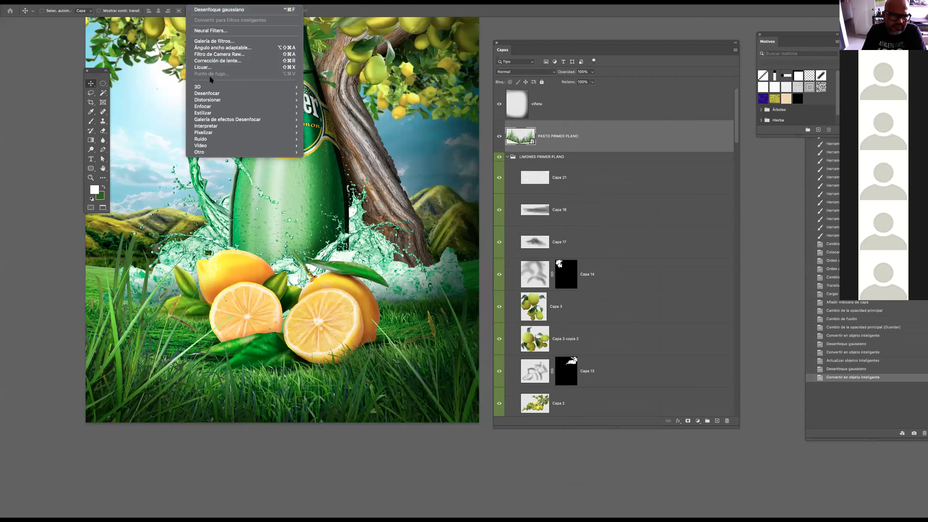
pyautogui.moveTo(209, 94)
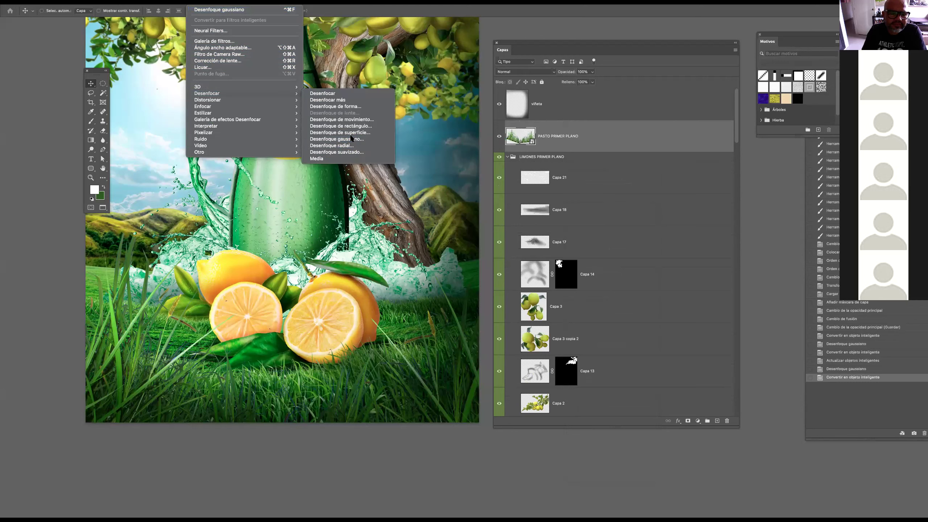
pyautogui.click(350, 140)
pyautogui.press('alt')
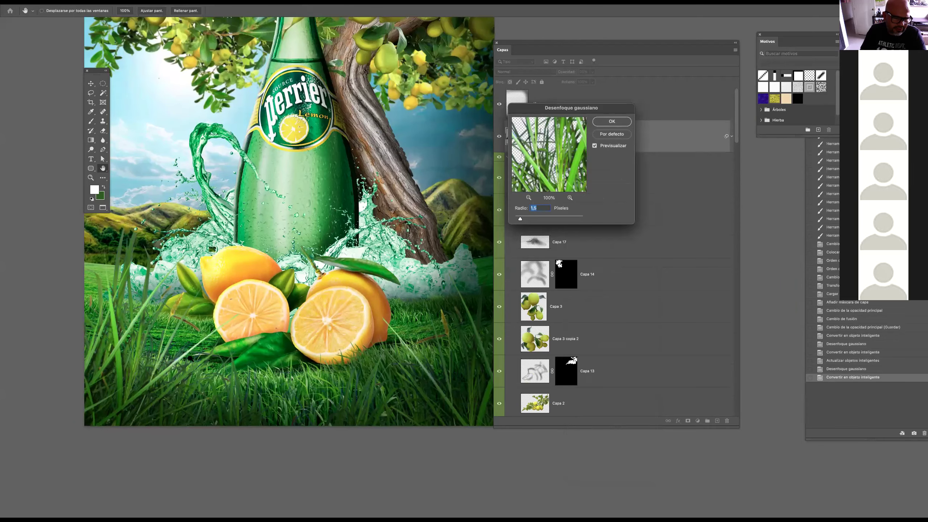
pyautogui.scroll(3, 150, 345)
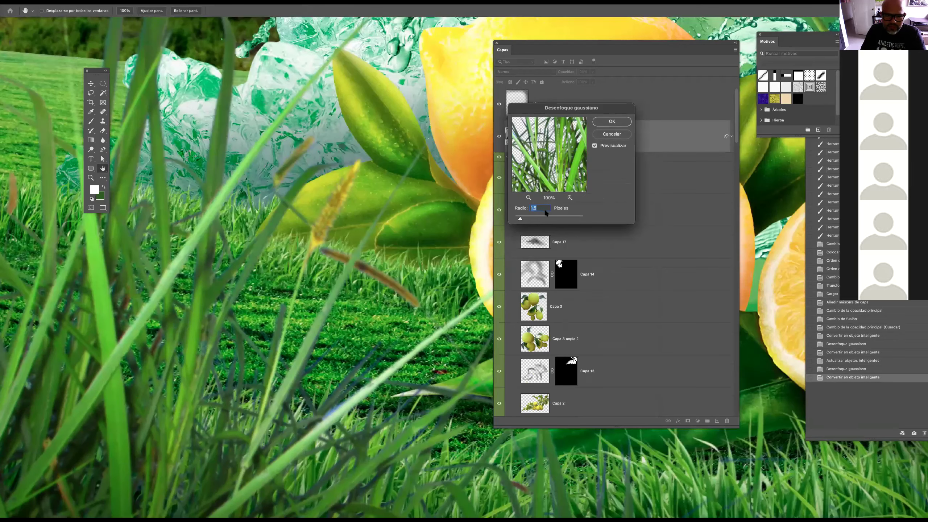
pyautogui.write('5')
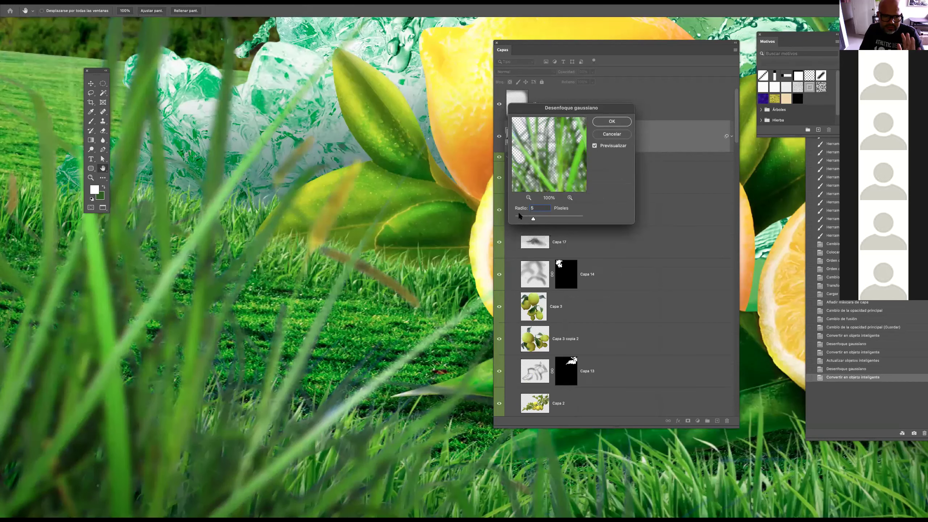
pyautogui.scroll(-4, 356, 280)
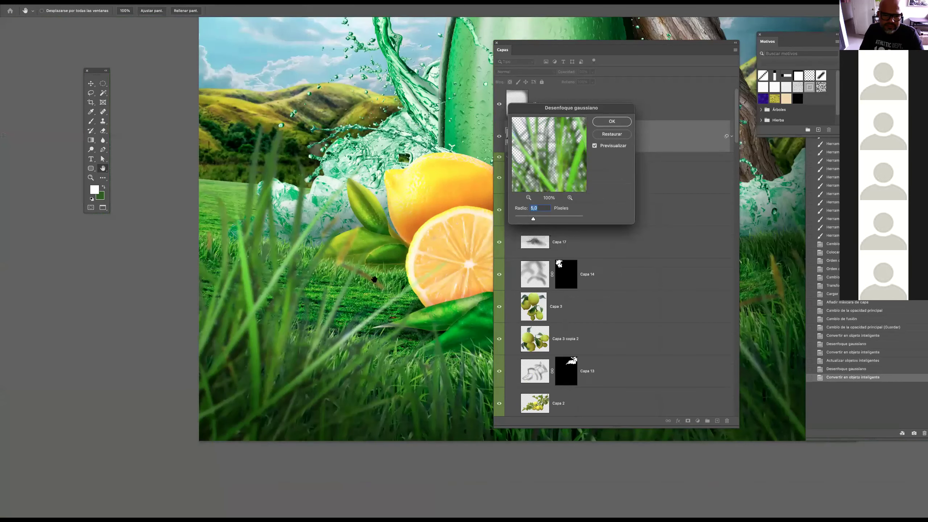
pyautogui.hscroll(5, 351, 288)
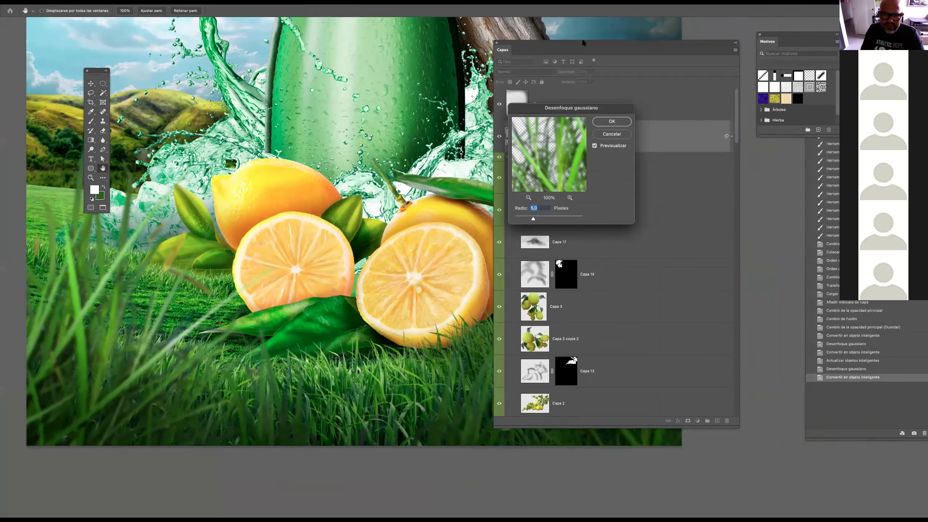
pyautogui.moveTo(560, 40); pyautogui.dragTo(690, 47)
pyautogui.scroll(-3, 380, 253)
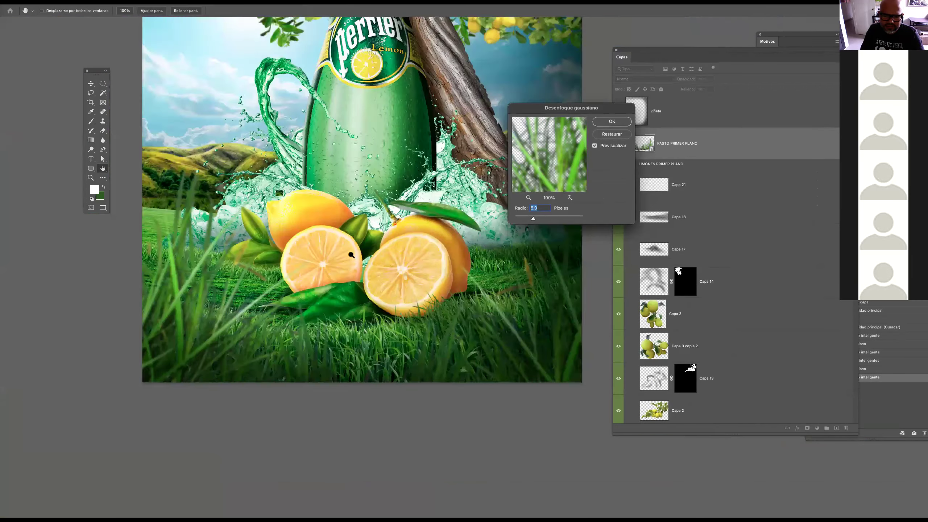
pyautogui.scroll(4, 365, 261)
pyautogui.scroll(-2, 367, 261)
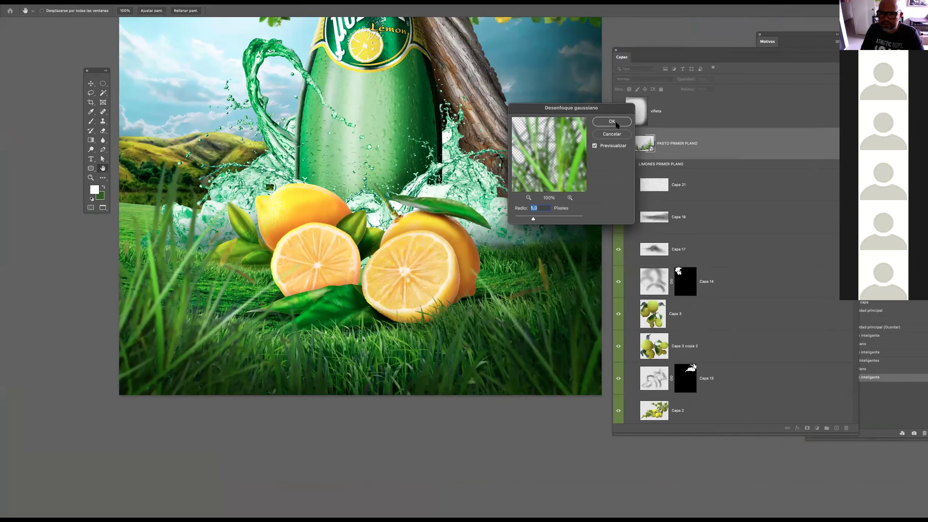
pyautogui.click(612, 122)
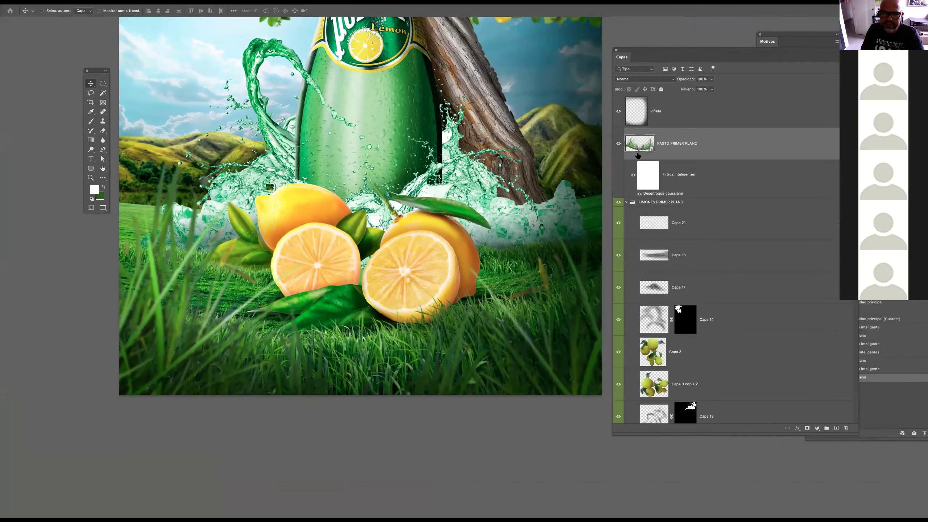
pyautogui.press('Tab')
pyautogui.moveTo(426, 240); pyautogui.dragTo(359, 314)
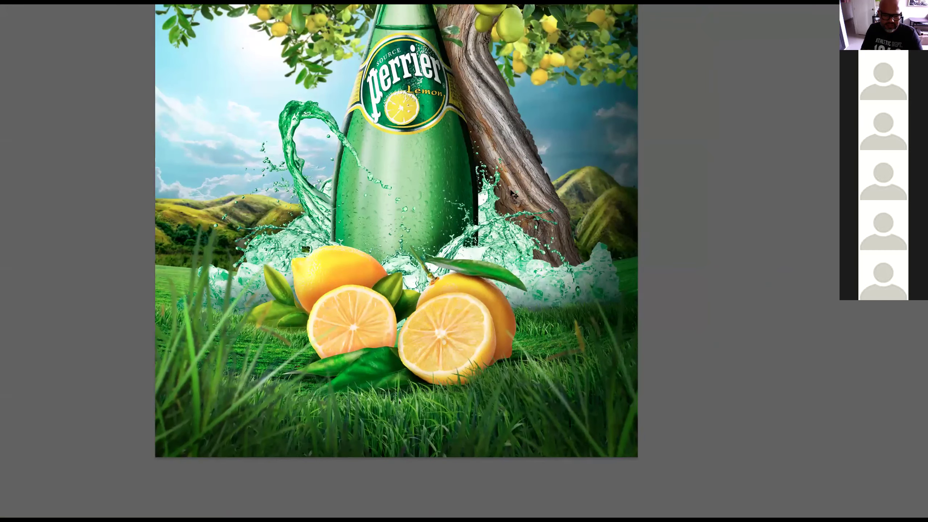
# - Restore the panels and select the sky layer 15 in the FONDO group
pyautogui.press('Tab')
pyautogui.moveTo(698, 49); pyautogui.dragTo(581, 45)
pyautogui.moveTo(743, 132); pyautogui.dragTo(729, 394)
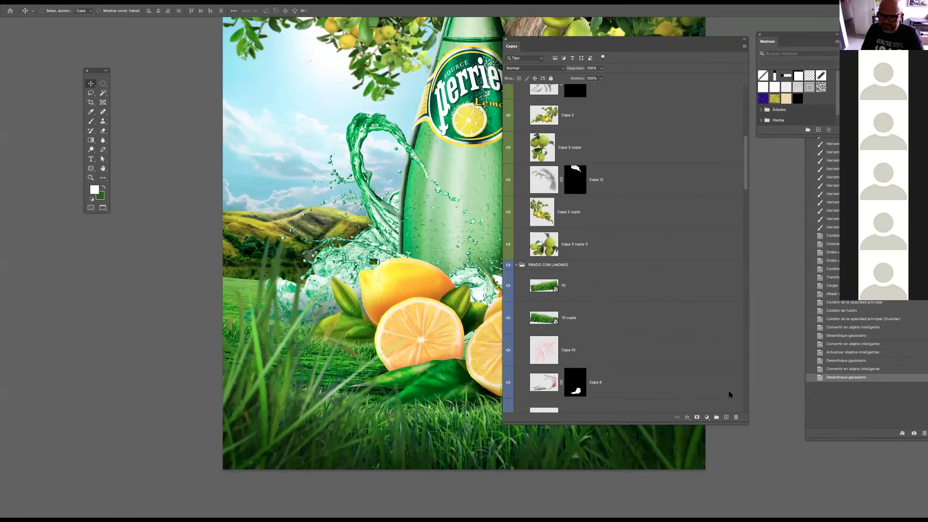
pyautogui.click(569, 305)
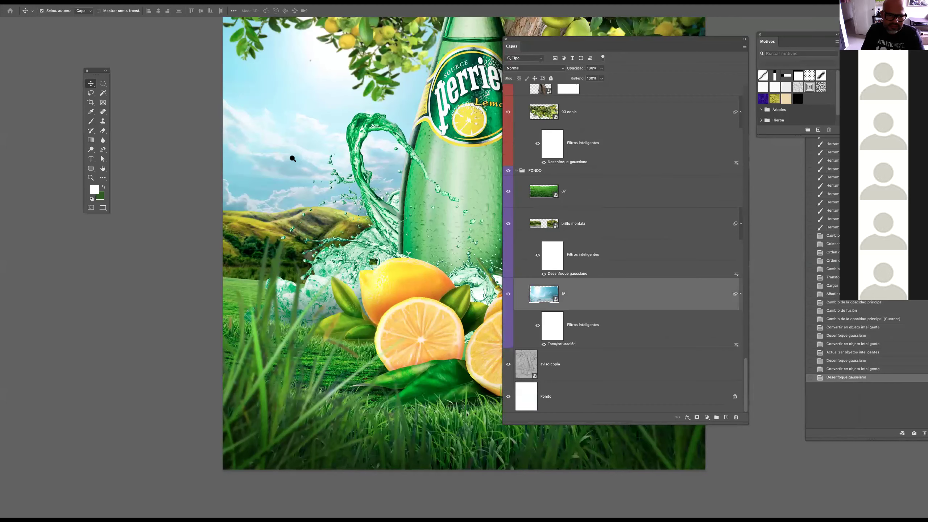
pyautogui.scroll(3, 321, 177)
# - Apply a 2.1-pixel Gaussian blur to layer 15 and preview the zoomed-out poster
pyautogui.click(199, 2)
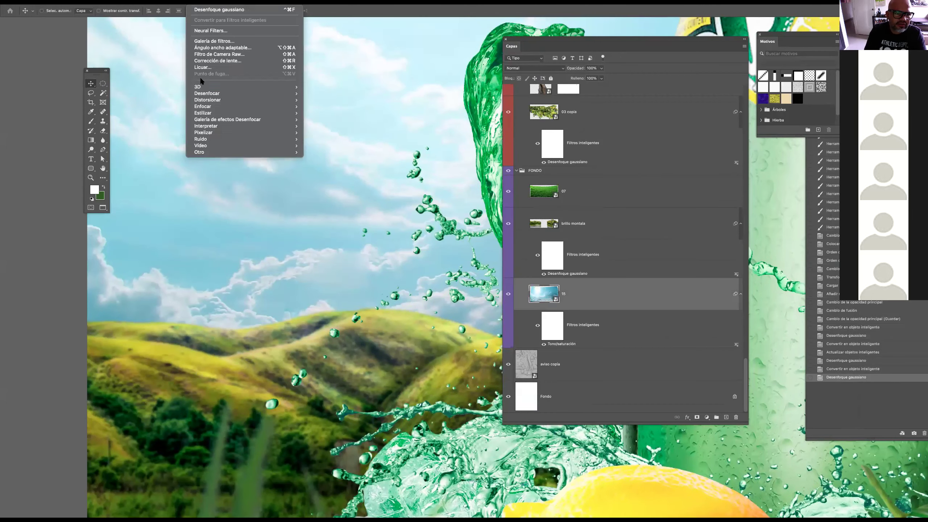
pyautogui.moveTo(219, 93)
pyautogui.click(347, 138)
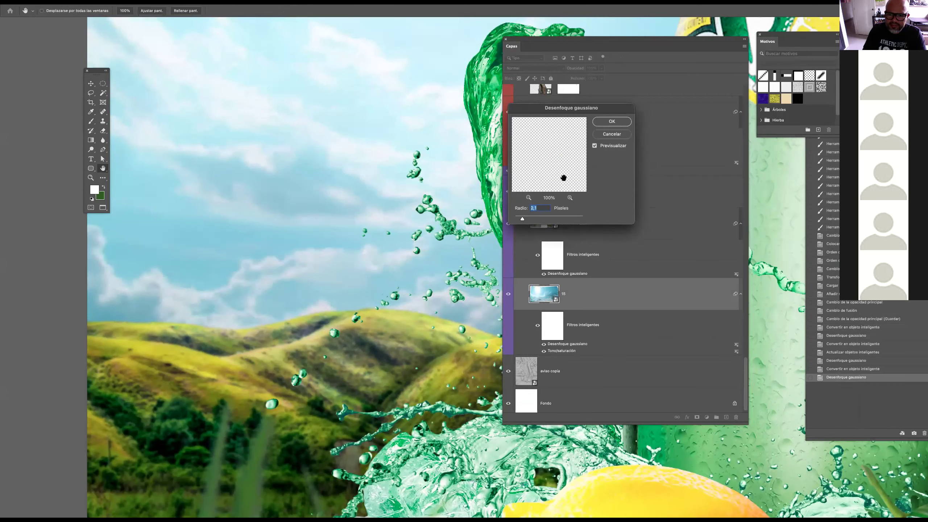
pyautogui.click(603, 124)
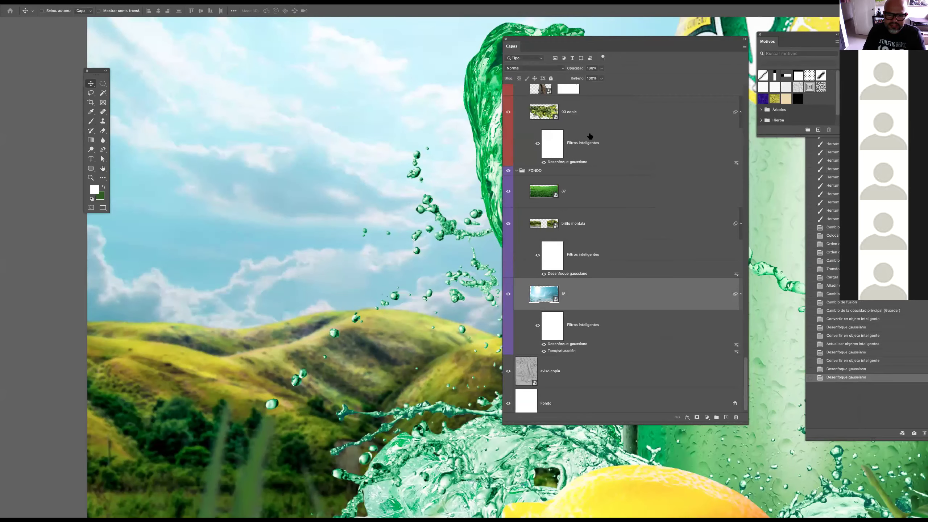
pyautogui.press('Tab')
pyautogui.hotkey('ctrl', '-')
pyautogui.hotkey('ctrl', '-')
pyautogui.hotkey('ctrl', '-')
pyautogui.hotkey('ctrl', '-')
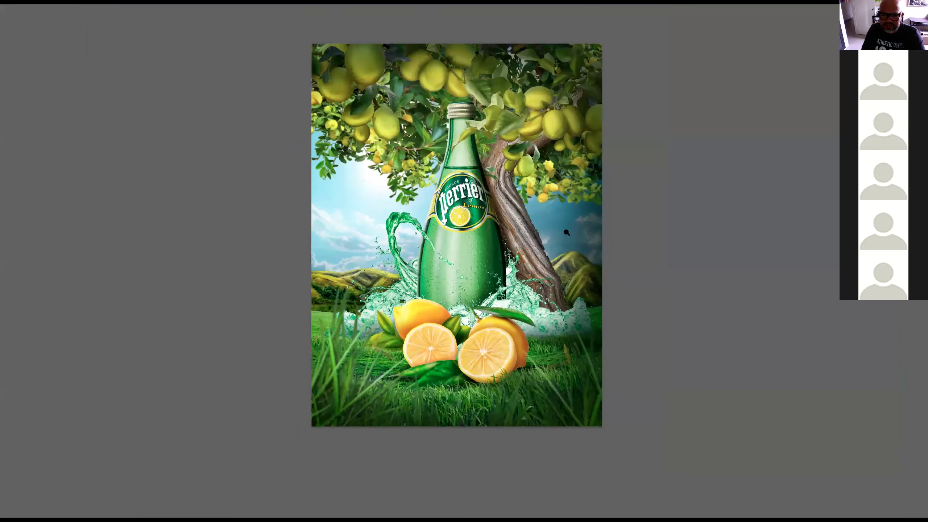
# - Pan around the full poster to inspect the blurred background, then restore the panels
pyautogui.scroll(2, 555, 246)
pyautogui.scroll(-1, 551, 247)
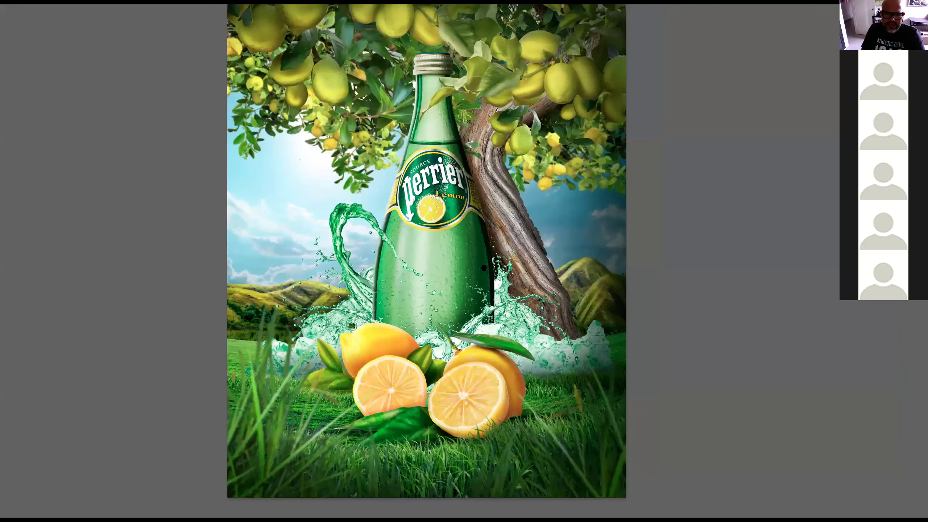
pyautogui.moveTo(484, 267); pyautogui.dragTo(481, 298)
pyautogui.scroll(-1, 482, 298)
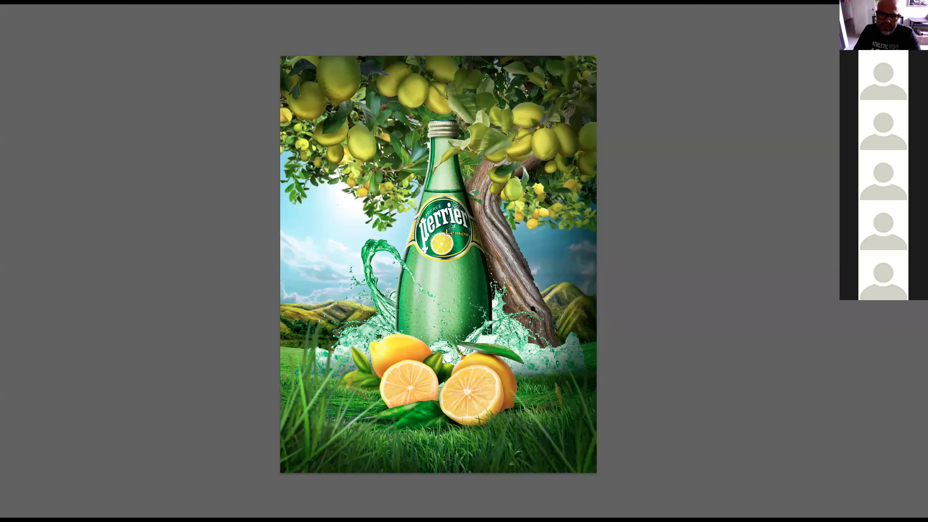
pyautogui.scroll(5, 438, 263)
pyautogui.scroll(-3, 438, 263)
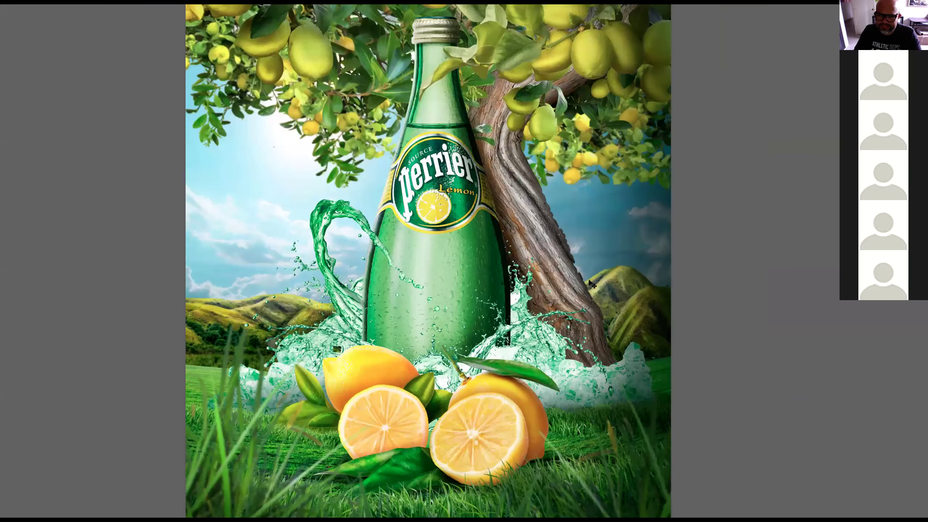
pyautogui.press('Tab')
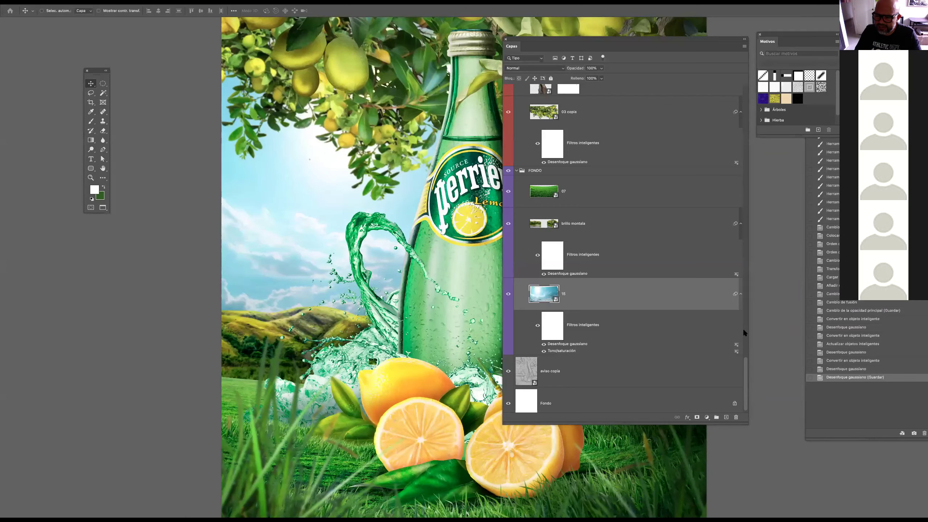
# - Create a new layer above viñeta and rename it from Capa 22 to VELADURA
pyautogui.scroll(15, 742, 328)
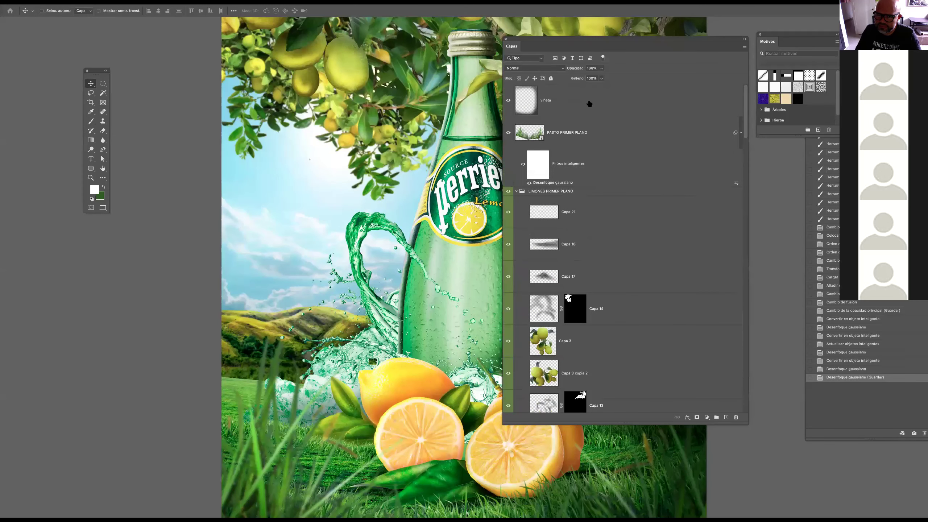
pyautogui.click(595, 104)
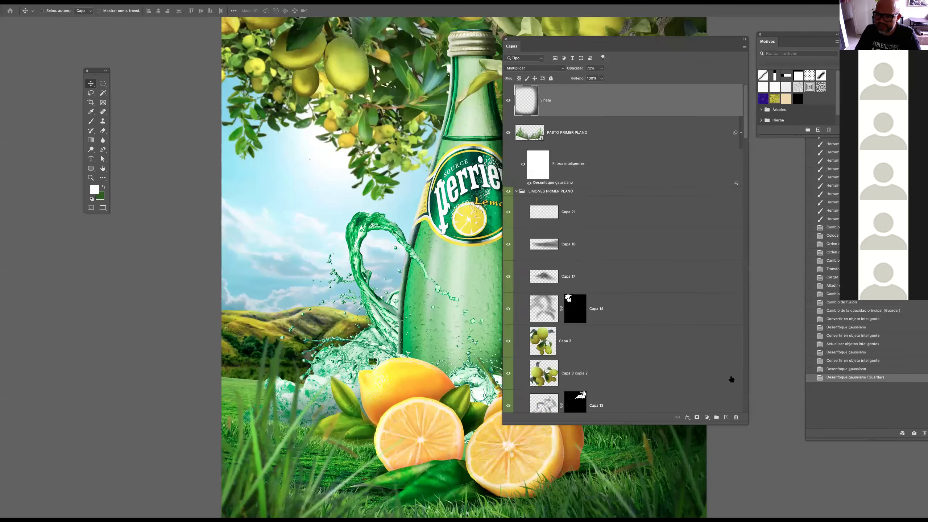
pyautogui.click(727, 417)
pyautogui.moveTo(552, 42); pyautogui.dragTo(592, 37)
pyautogui.hscroll(5, 339, 227)
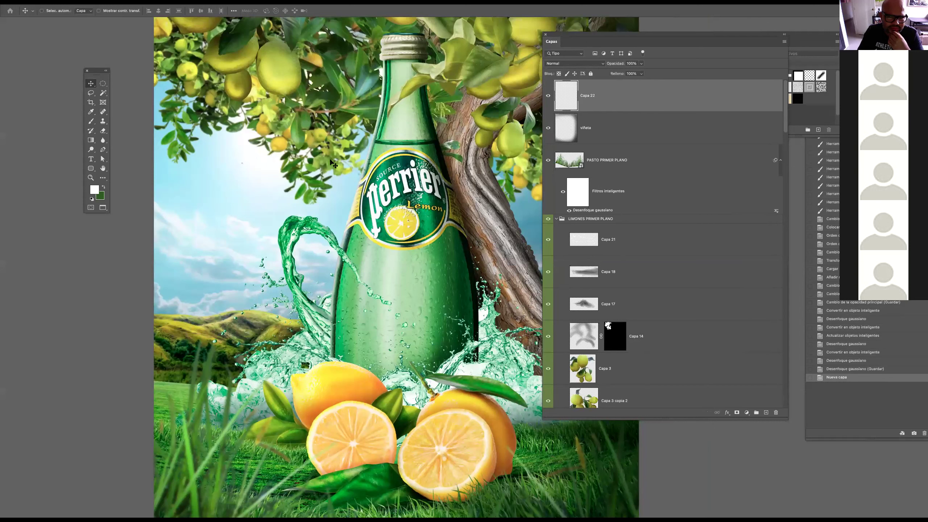
pyautogui.doubleClick(592, 104)
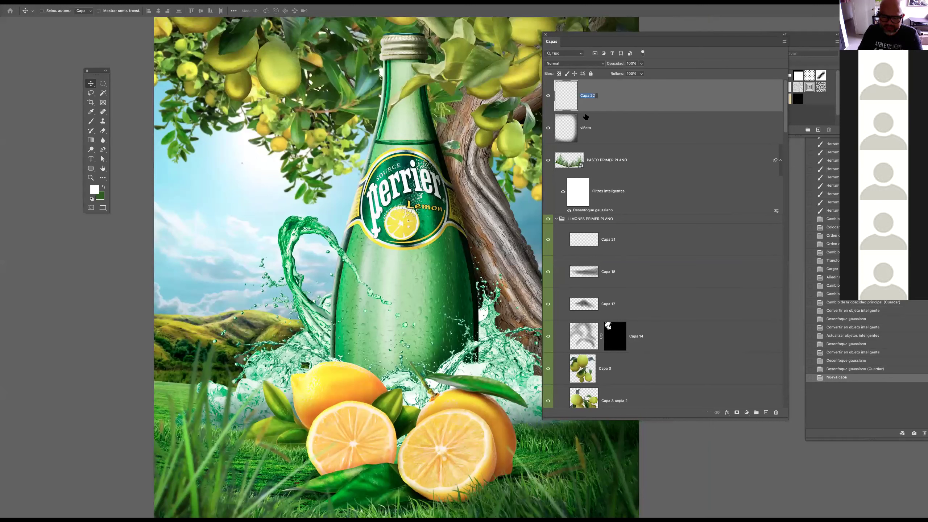
pyautogui.write('VE')
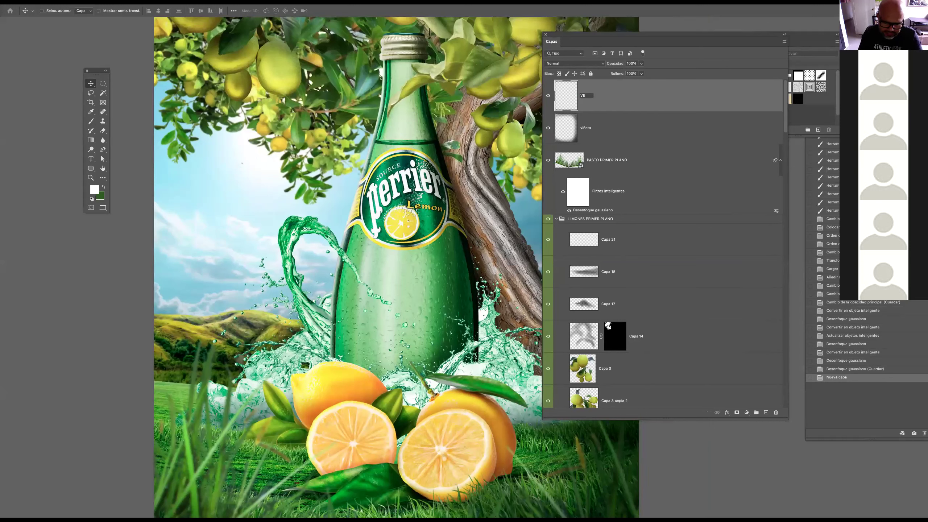
pyautogui.write('LADURA')
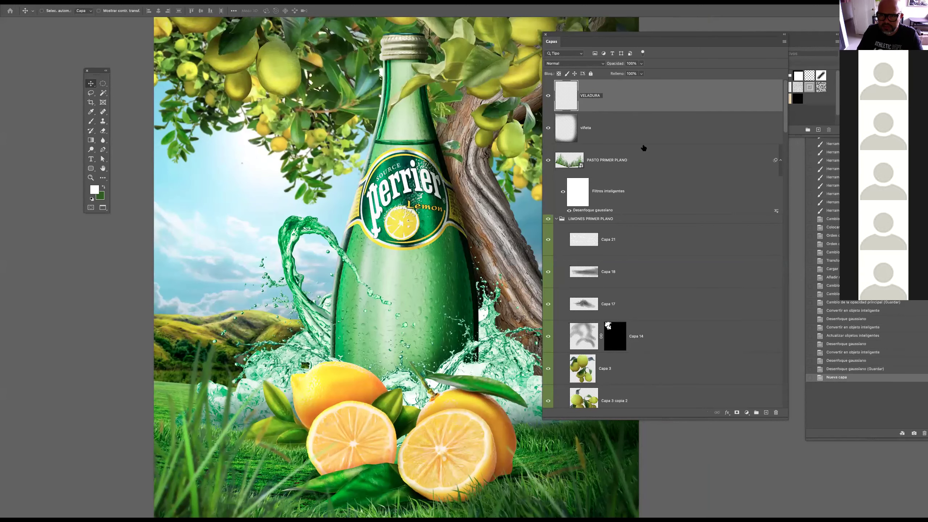
pyautogui.press('Return')
pyautogui.moveTo(667, 32); pyautogui.dragTo(642, 29)
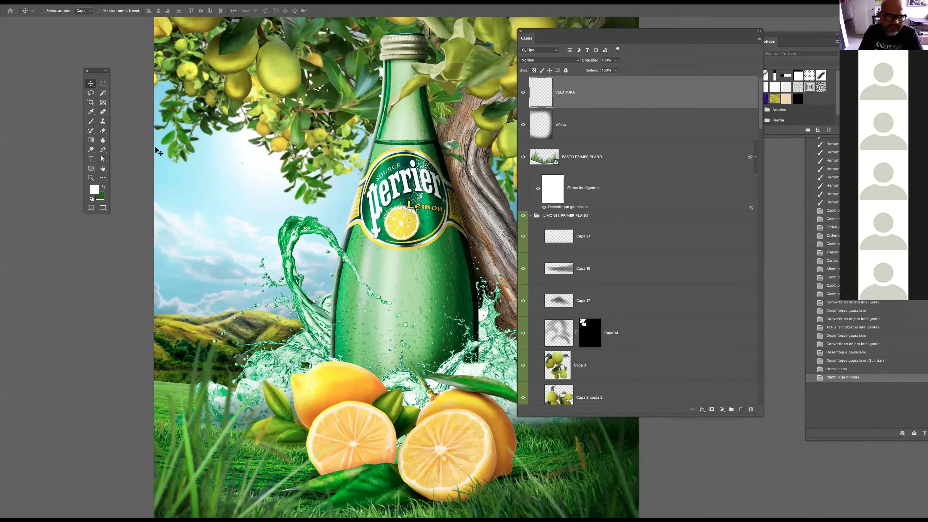
# - Select the Brush tool and enlarge it to a soft brush of about 1297 px
pyautogui.click(92, 121)
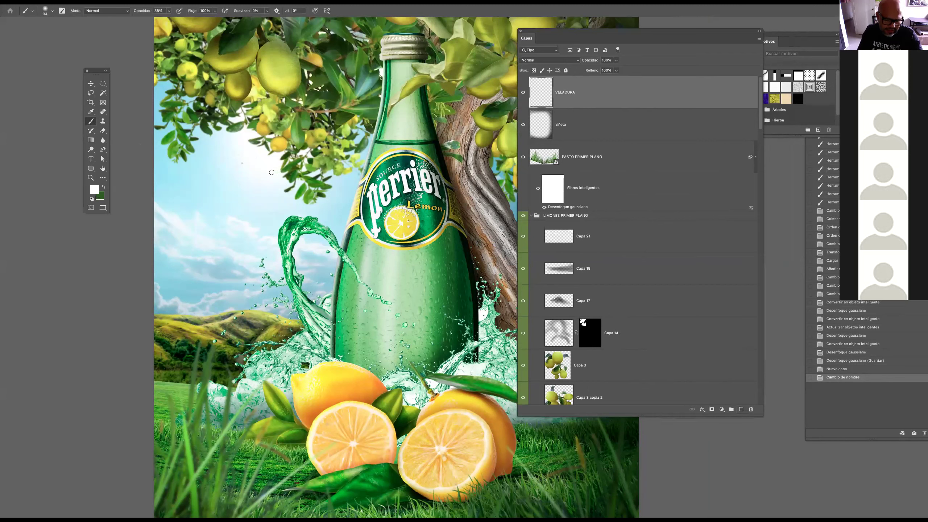
pyautogui.moveTo(258, 167); pyautogui.dragTo(487, 205)
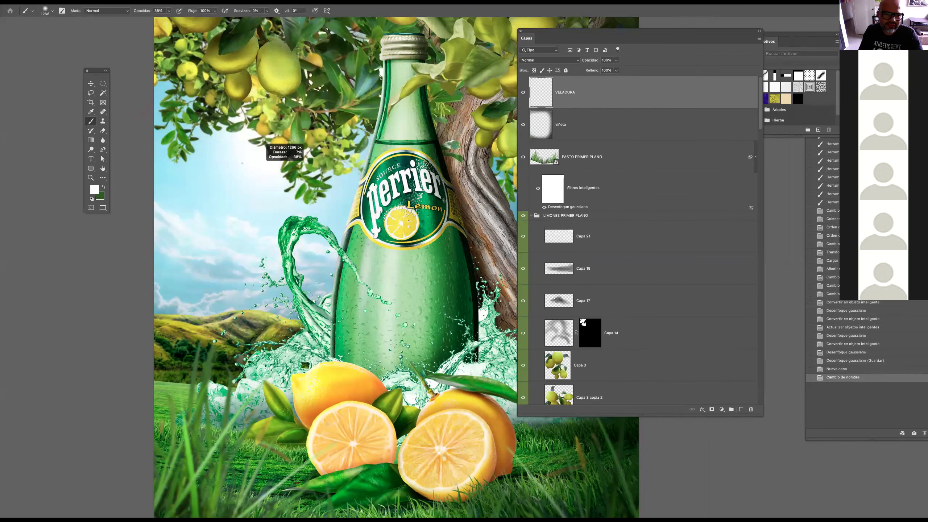
pyautogui.moveTo(279, 168); pyautogui.dragTo(285, 170)
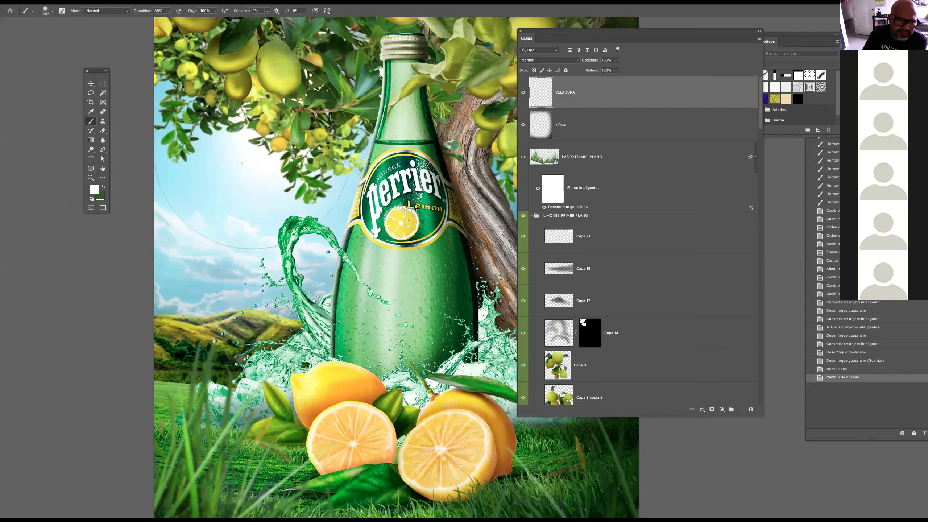
# - Paint several soft white haze dabs over the upper-left sky
pyautogui.click(249, 131)
pyautogui.click(248, 131)
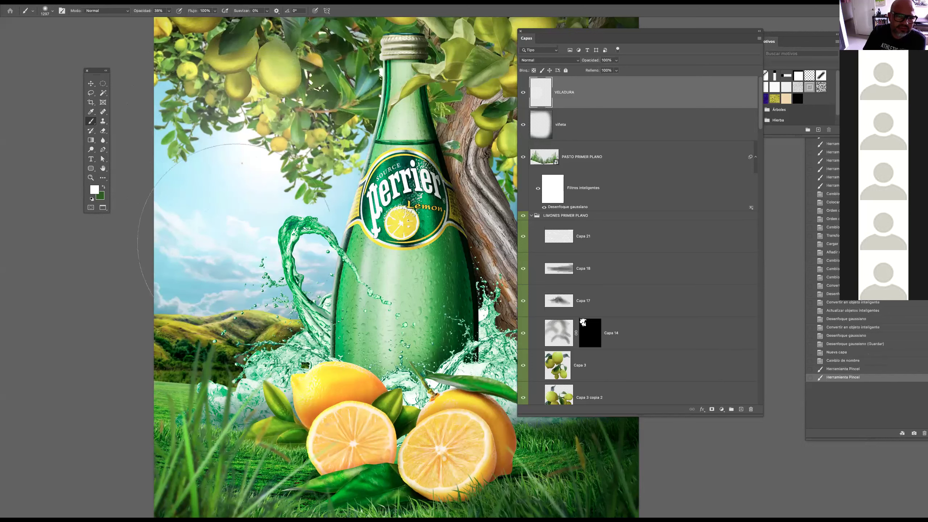
pyautogui.click(236, 255)
pyautogui.click(236, 256)
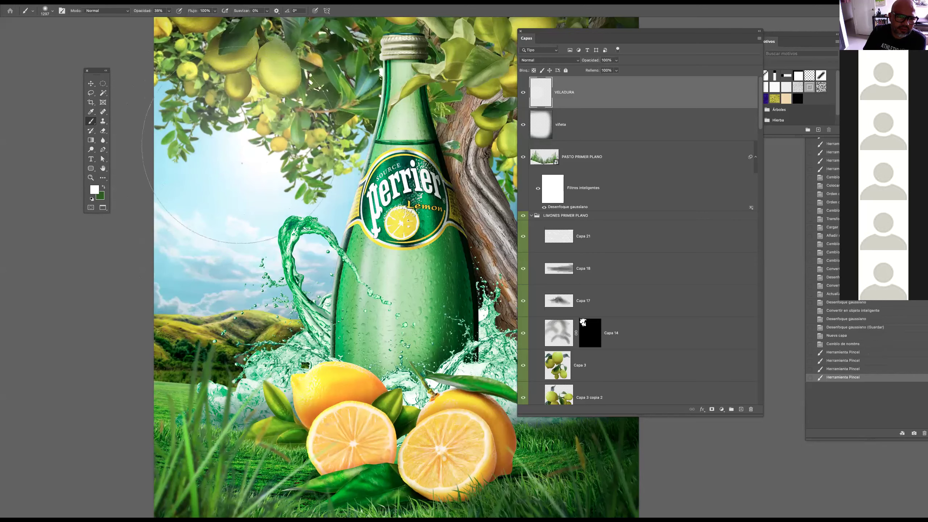
pyautogui.click(242, 146)
pyautogui.click(248, 147)
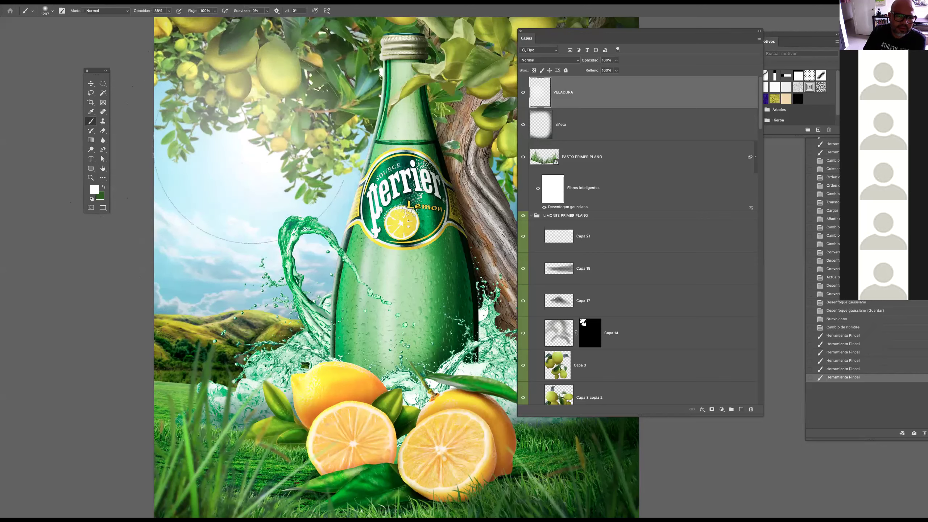
pyautogui.click(227, 197)
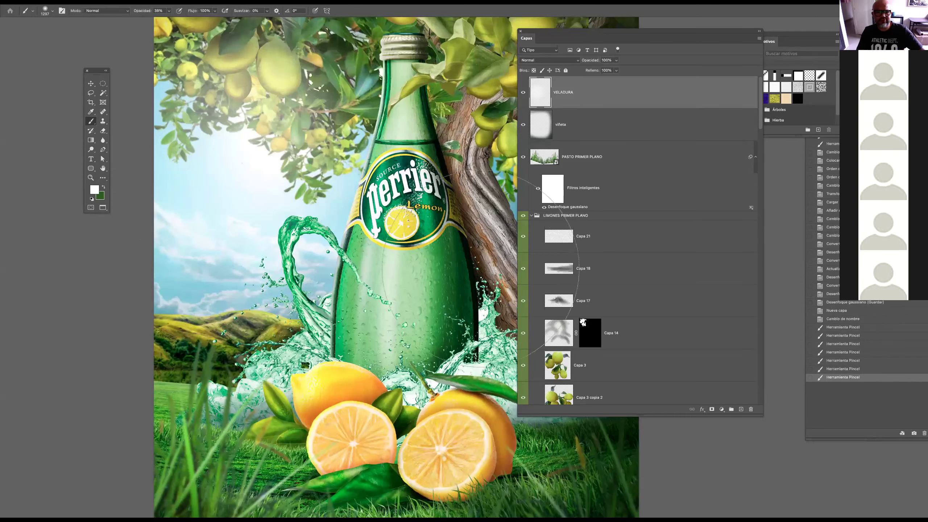
pyautogui.press('super+minus')
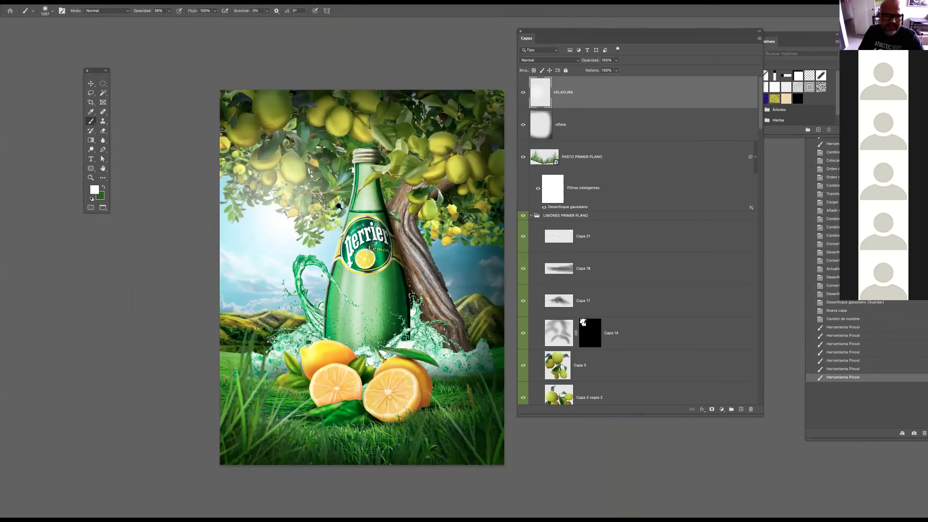
pyautogui.press('super+plus')
pyautogui.click(256, 226)
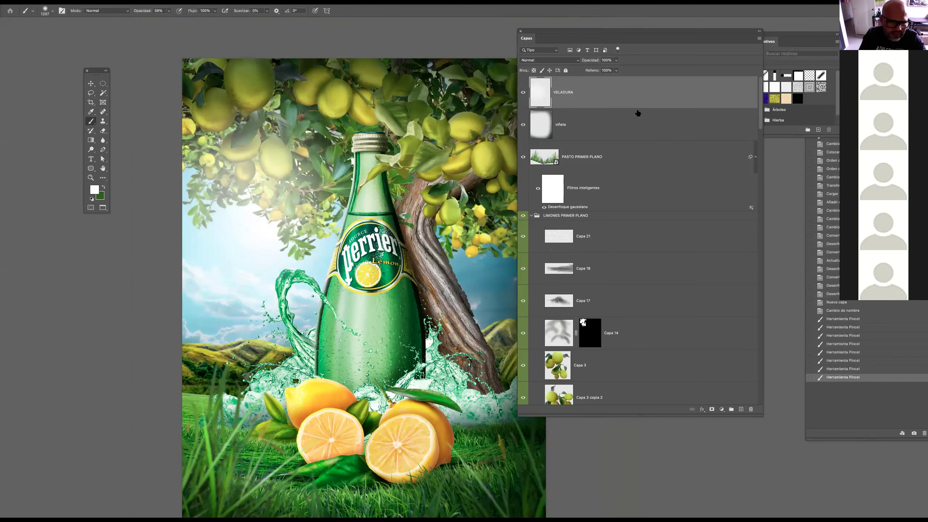
# - Set the VELADURA layer to 42% opacity and toggle its visibility to compare the haze
pyautogui.hotkey('ctrl', 'i')
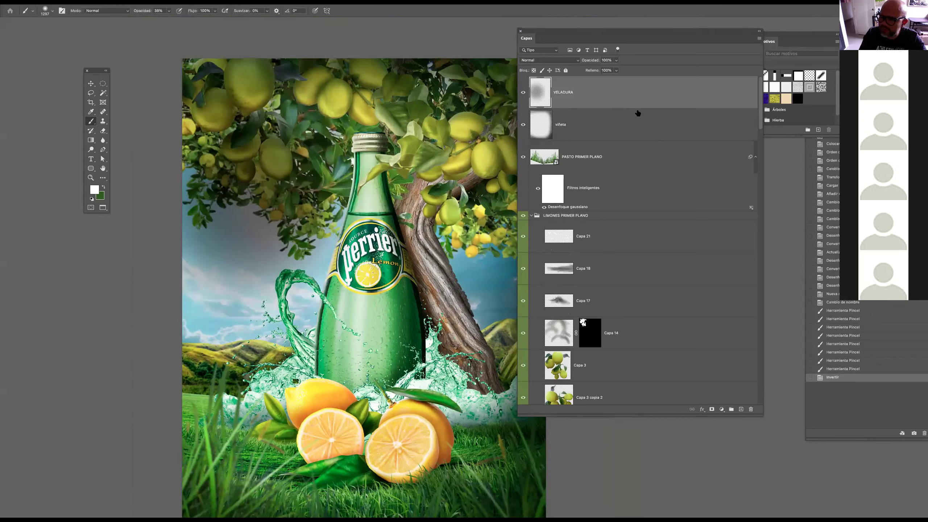
pyautogui.hotkey('ctrl', 'i')
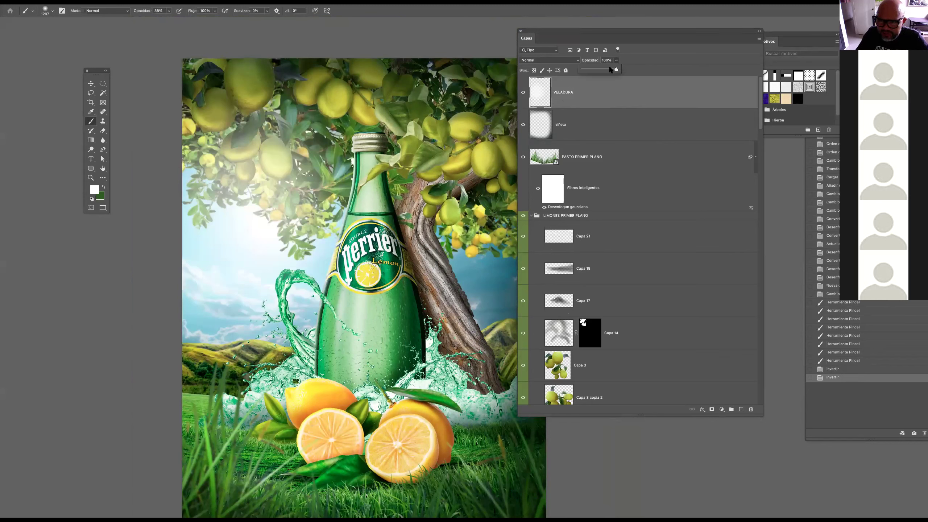
pyautogui.click(597, 69)
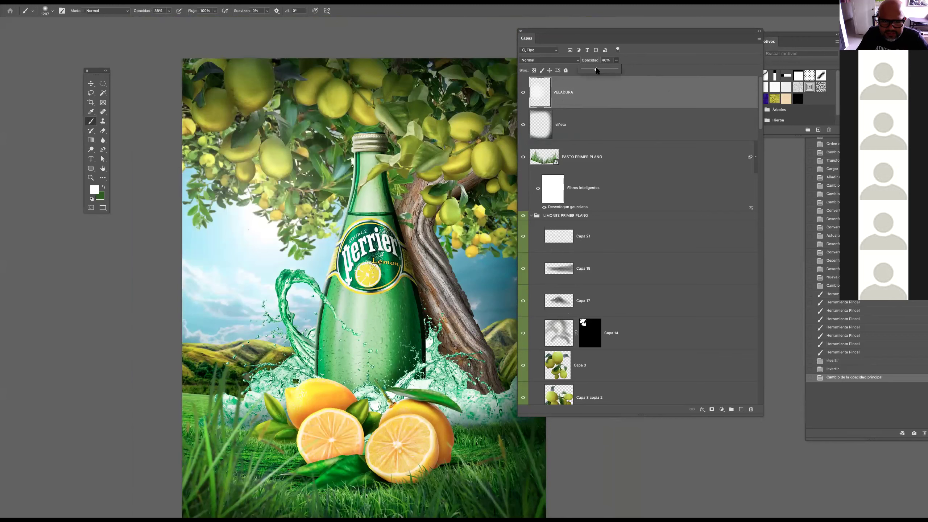
pyautogui.click(539, 99)
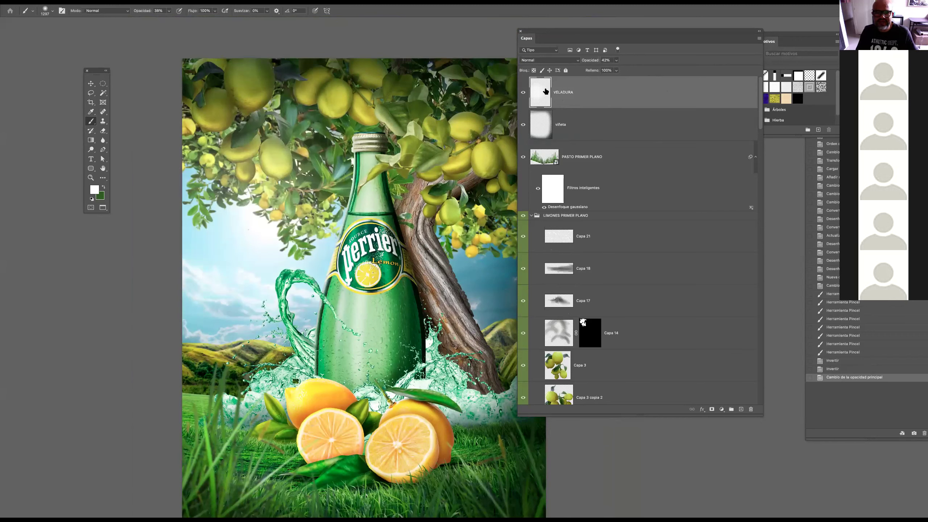
pyautogui.click(522, 95)
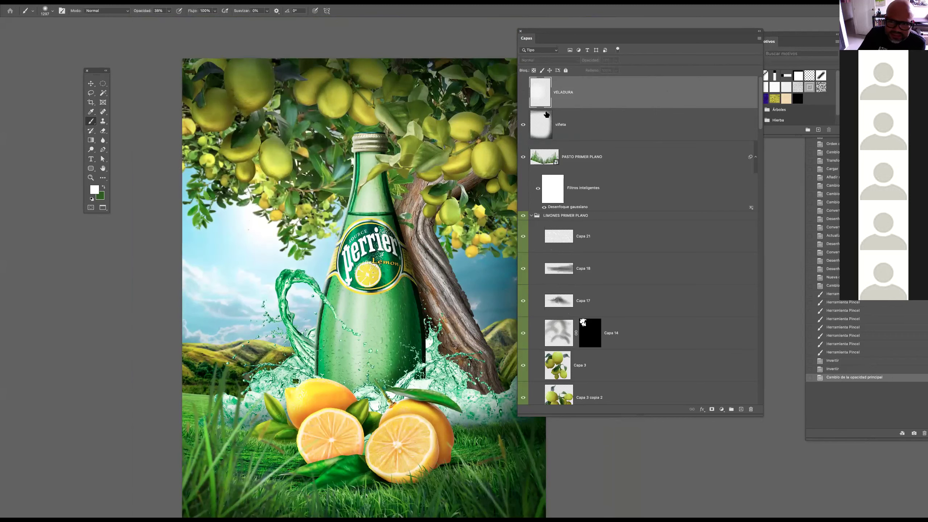
pyautogui.click(523, 95)
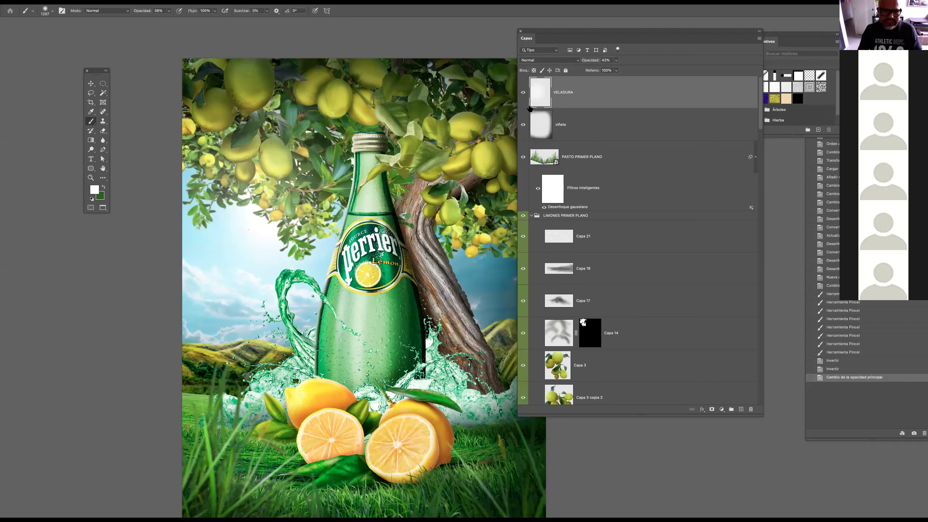
# - Switch to the Move tool and save the Perrier poster
pyautogui.scroll(-3, 435, 231)
pyautogui.hscroll(4, 435, 231)
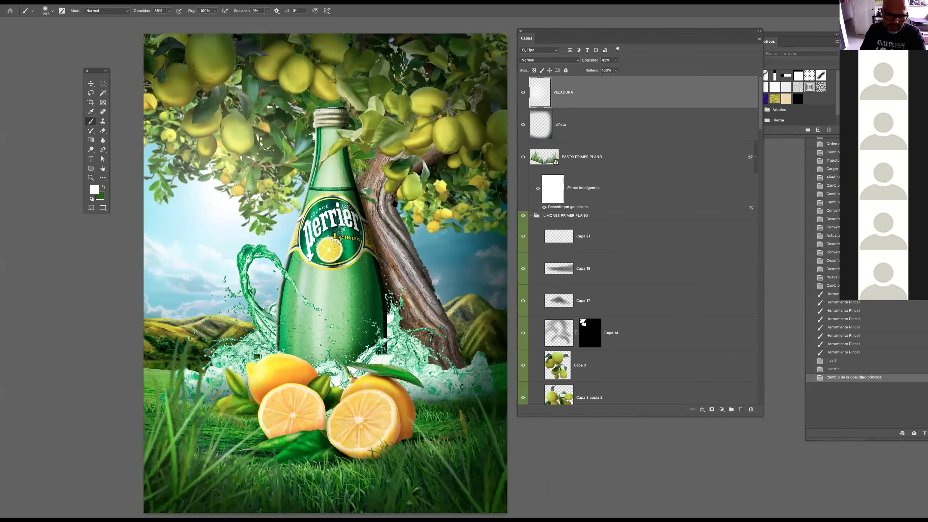
pyautogui.press('v')
pyautogui.hotkey('ctrl', 's')
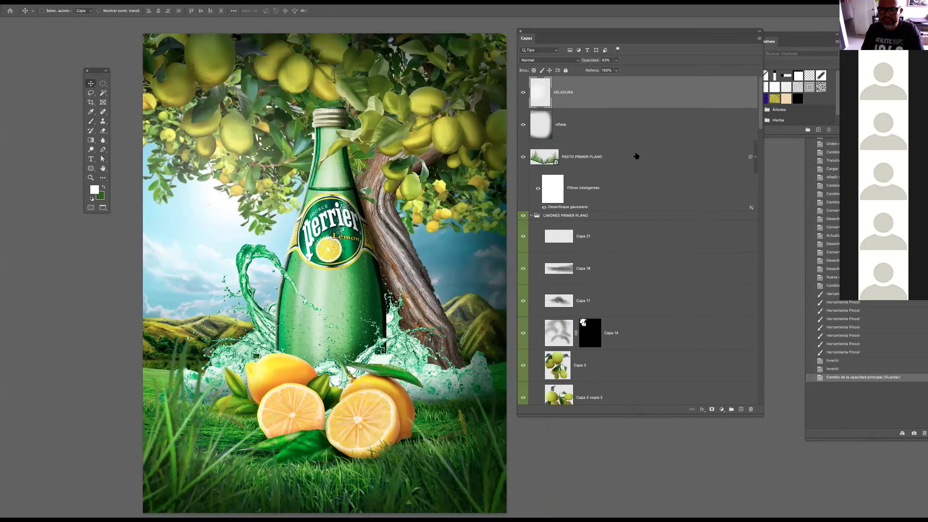
# - Add a new layer named TRAZA DE LUZ and reset colours to default black and white
pyautogui.click(741, 409)
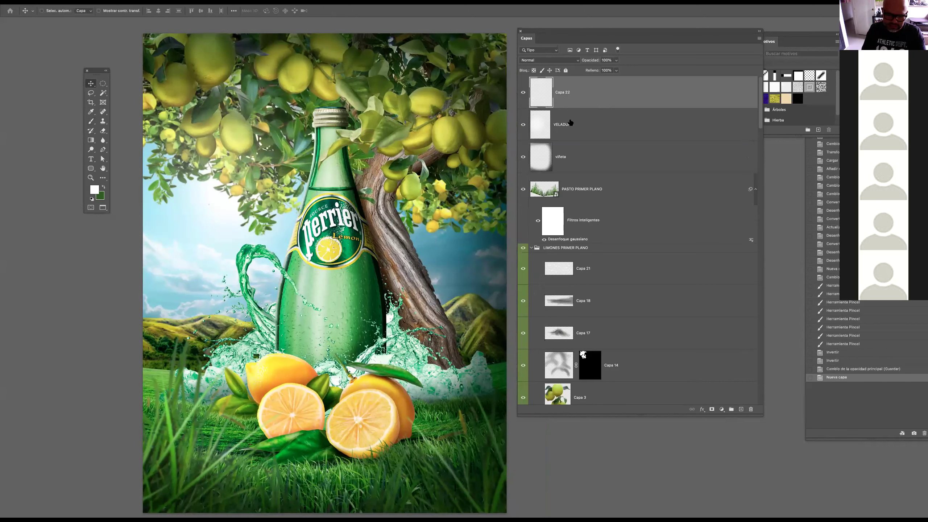
pyautogui.write('TRAZA DE LUZ')
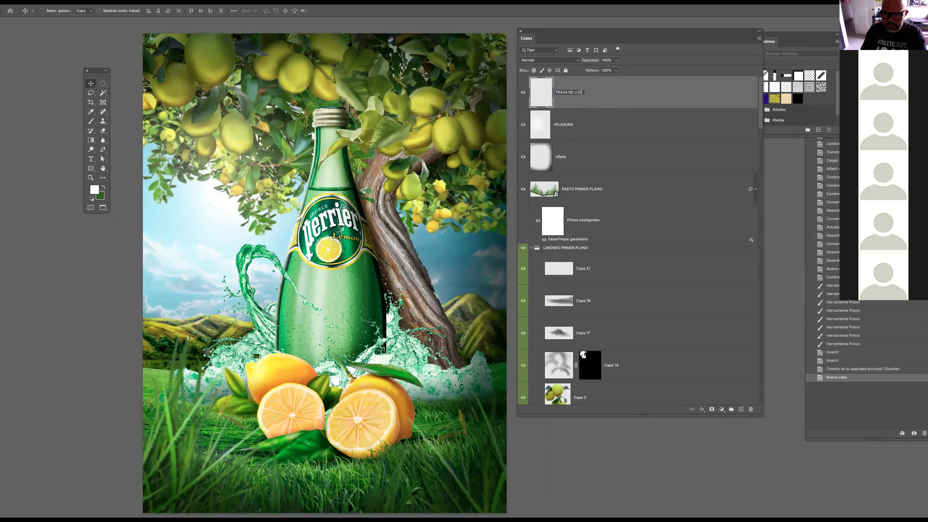
pyautogui.press('Return')
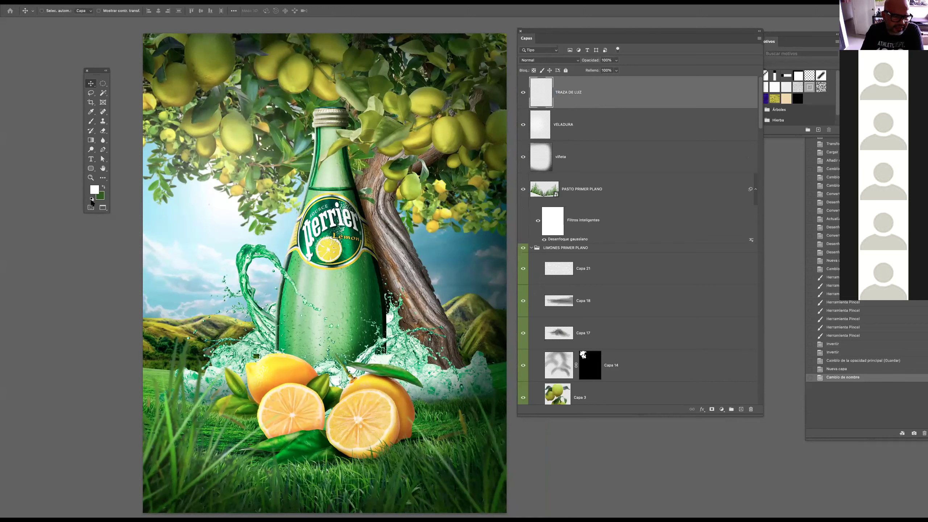
pyautogui.click(92, 199)
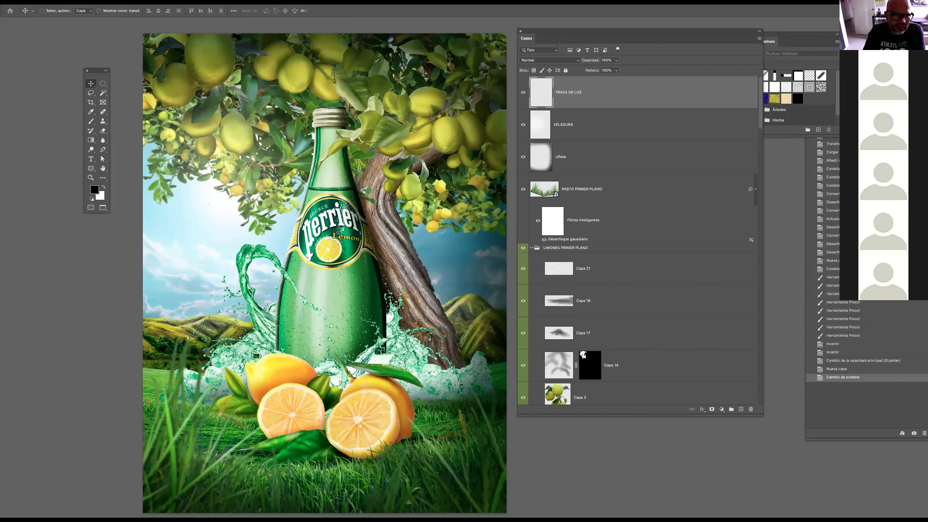
# - Render a black-and-white Clouds texture onto the TRAZA DE LUZ layer
pyautogui.click(199, 2)
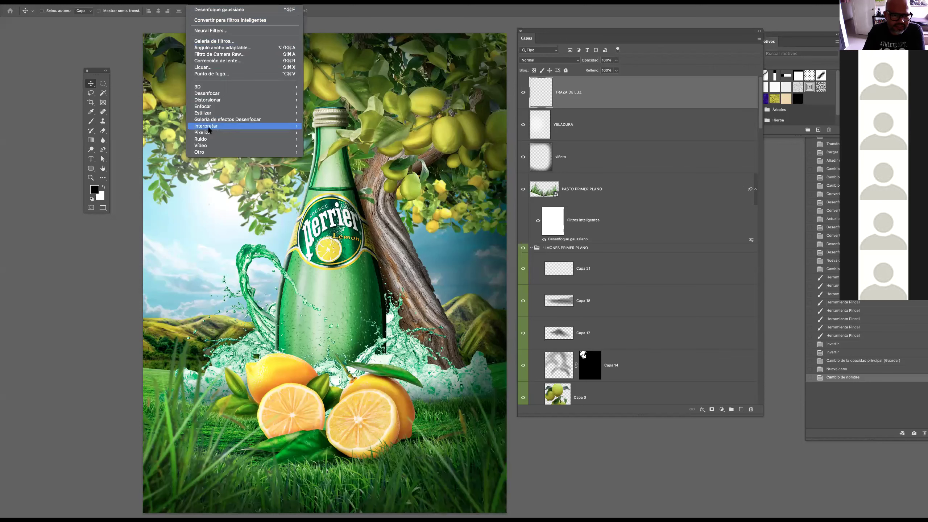
pyautogui.moveTo(256, 126)
pyautogui.click(317, 169)
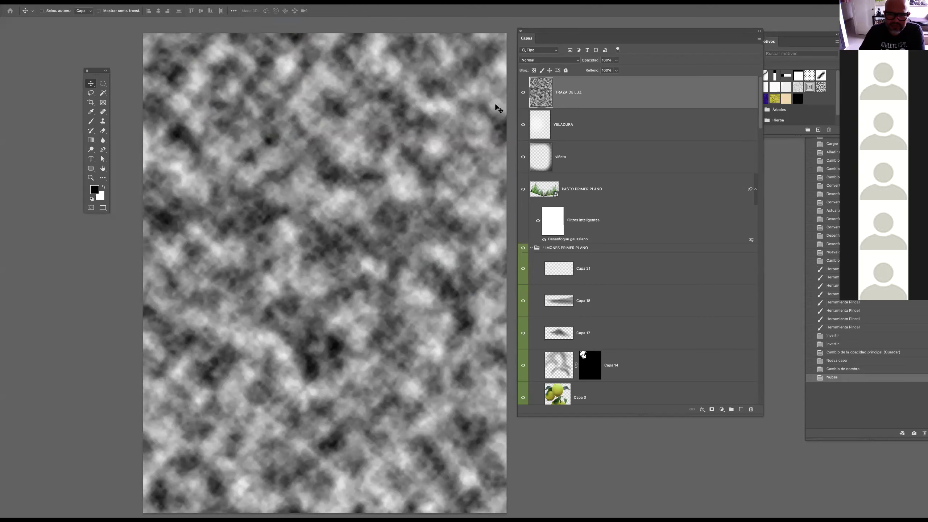
# - Hide and reshow the TRAZA DE LUZ cloud layer to compare it with the artwork
pyautogui.click(522, 93)
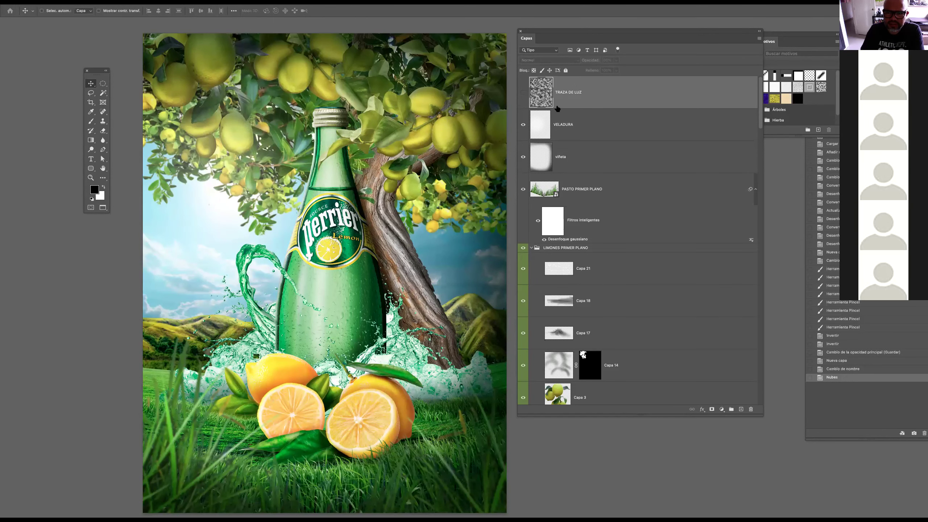
pyautogui.click(524, 96)
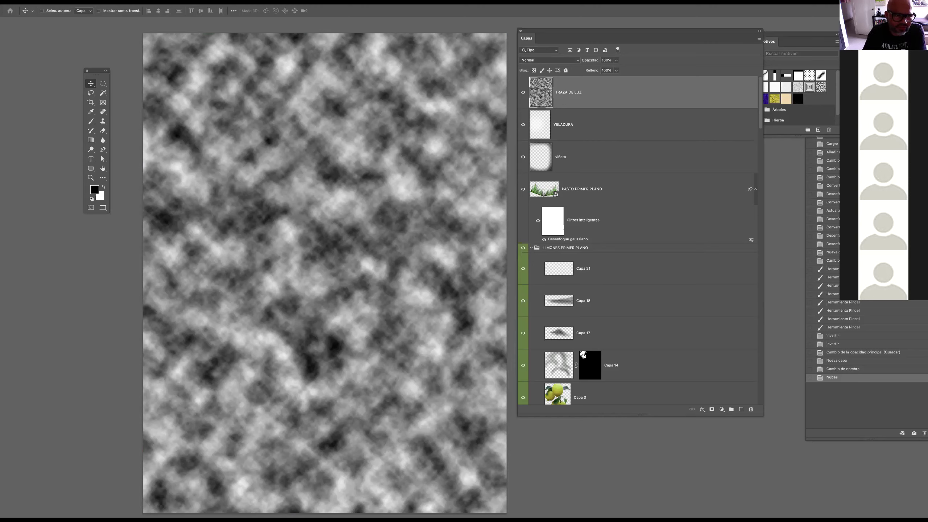
pyautogui.click(193, 2)
pyautogui.moveTo(281, 92)
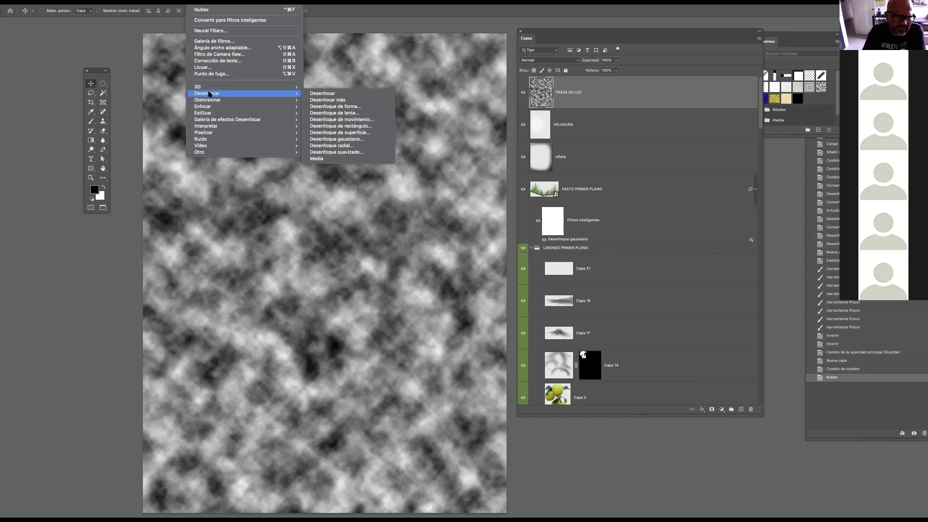
# - Set up a Radial Blur of amount 100, centred up-left, trying Spin before returning to Zoom
pyautogui.click(340, 146)
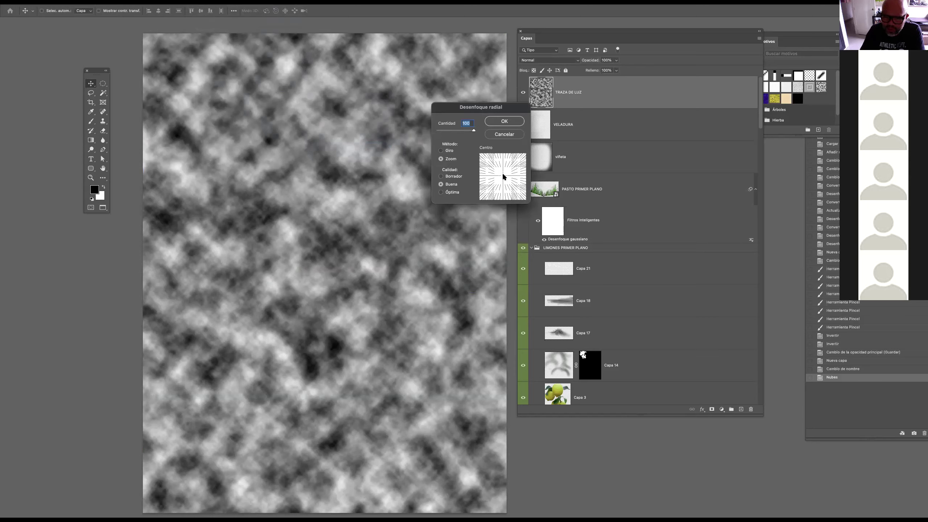
pyautogui.moveTo(502, 172); pyautogui.dragTo(491, 168)
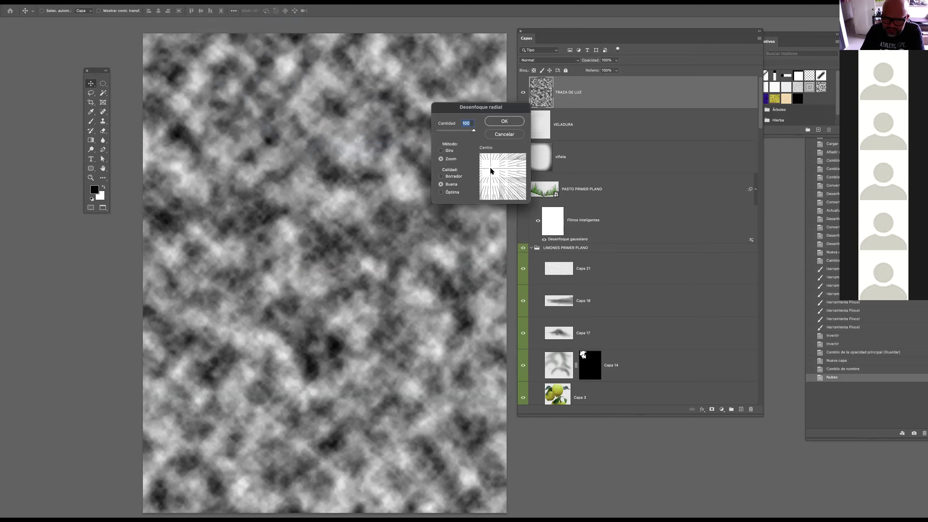
pyautogui.click(441, 150)
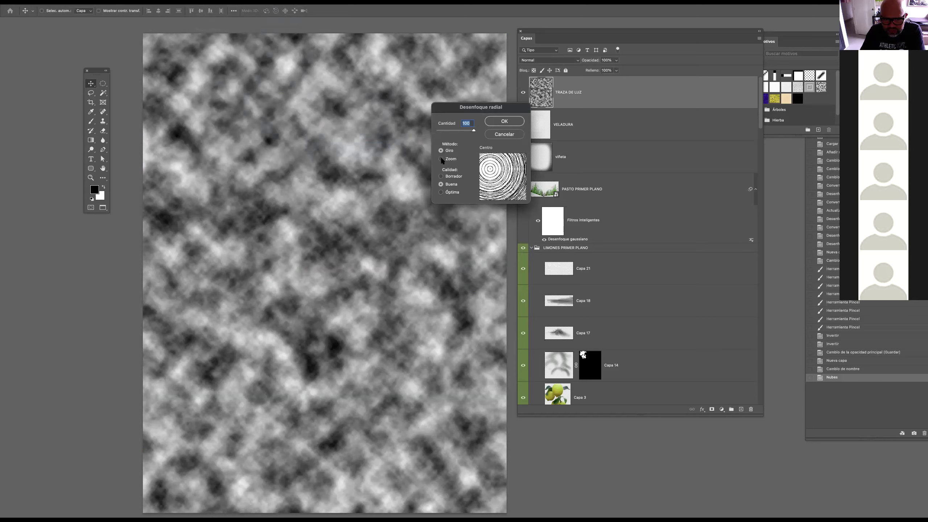
pyautogui.click(441, 159)
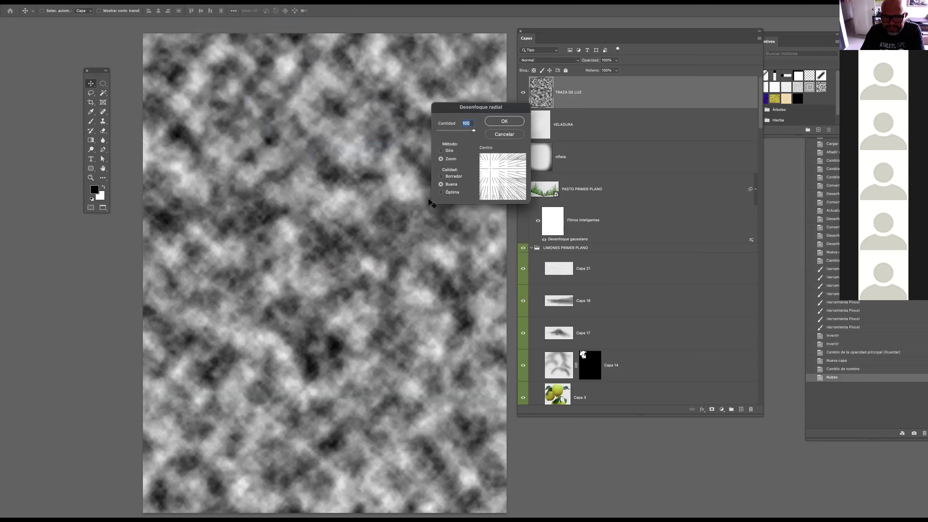
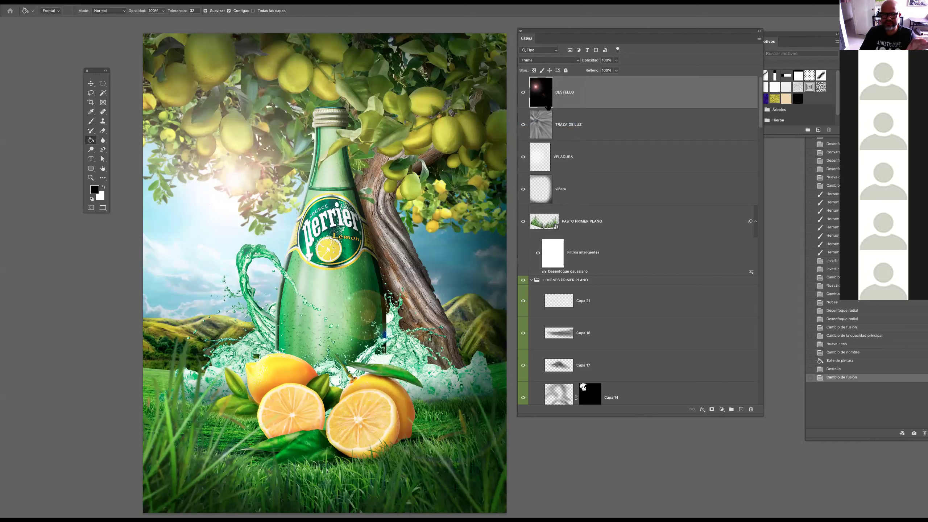
# - Toggle the DESTELLO lens flare layer off and on to compare, leaving it visible
pyautogui.click(522, 93)
pyautogui.click(523, 92)
pyautogui.click(524, 92)
pyautogui.click(523, 92)
pyautogui.click(523, 93)
pyautogui.click(523, 93)
pyautogui.click(523, 92)
pyautogui.click(522, 93)
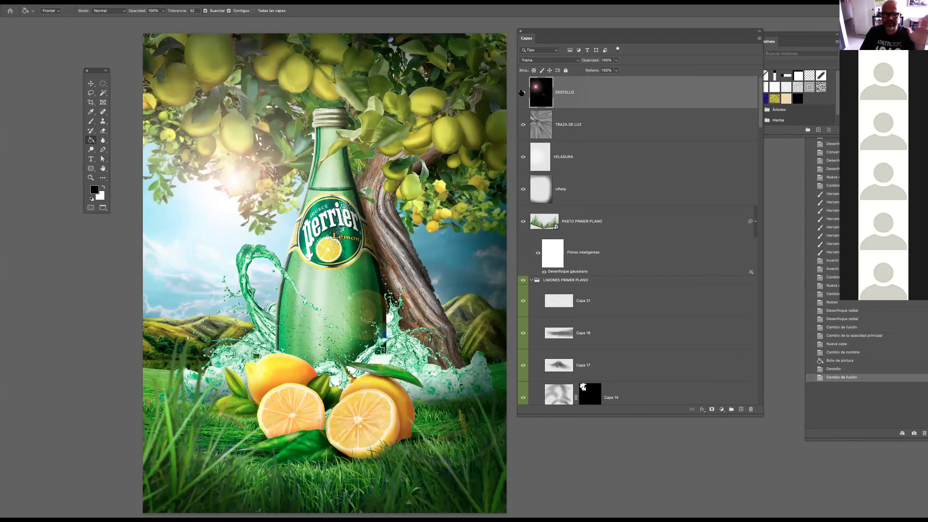
# - Switch to the Move tool and save the composite
pyautogui.press('v')
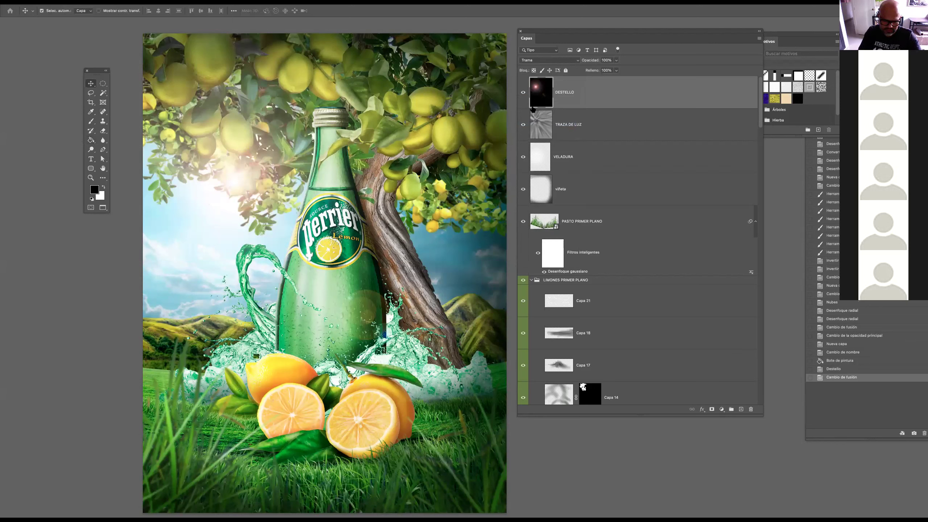
pyautogui.hotkey('ctrl', 's')
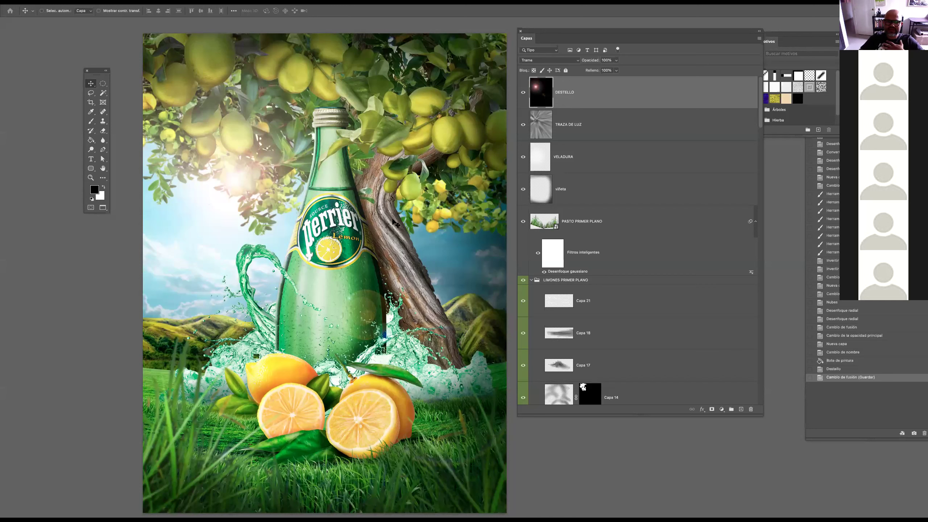
pyautogui.click(103, 83)
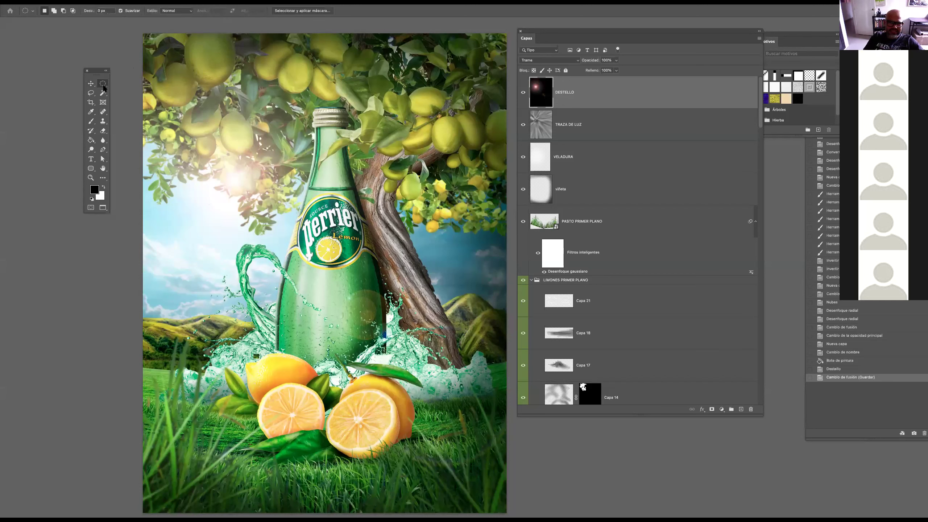
# - Add a new layer with an elliptical selection over the bottle, feathered by 40 pixels
pyautogui.click(741, 409)
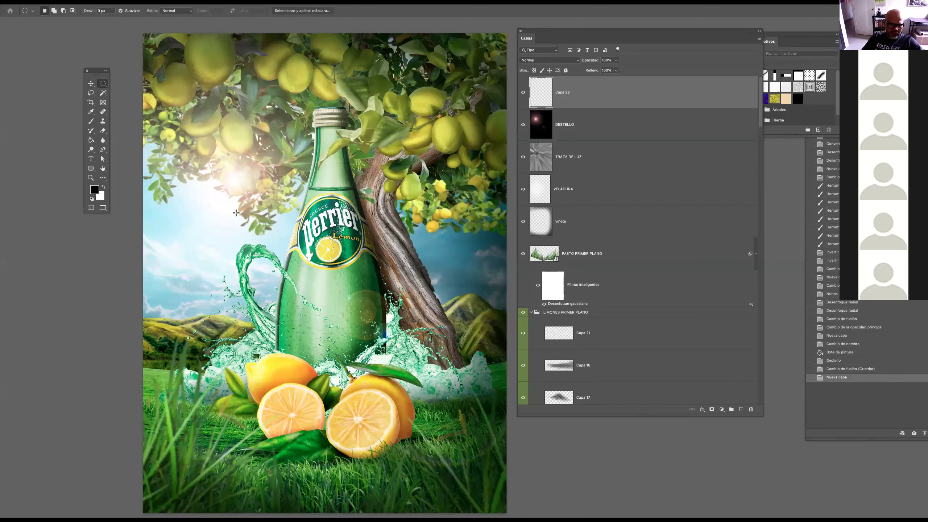
pyautogui.moveTo(254, 229); pyautogui.dragTo(442, 395)
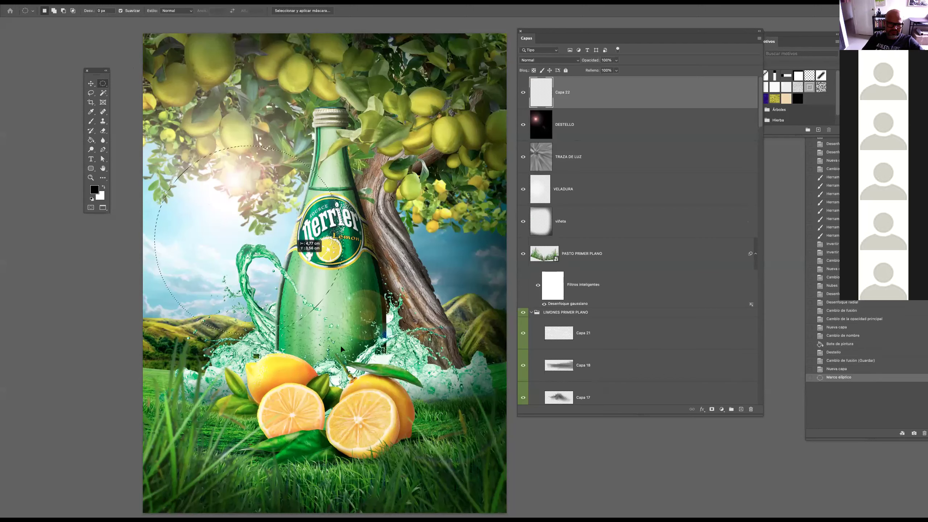
pyautogui.moveTo(401, 314)
pyautogui.mouseDown()
pyautogui.moveTo(372, 307)
pyautogui.moveTo(402, 305)
pyautogui.mouseUp()
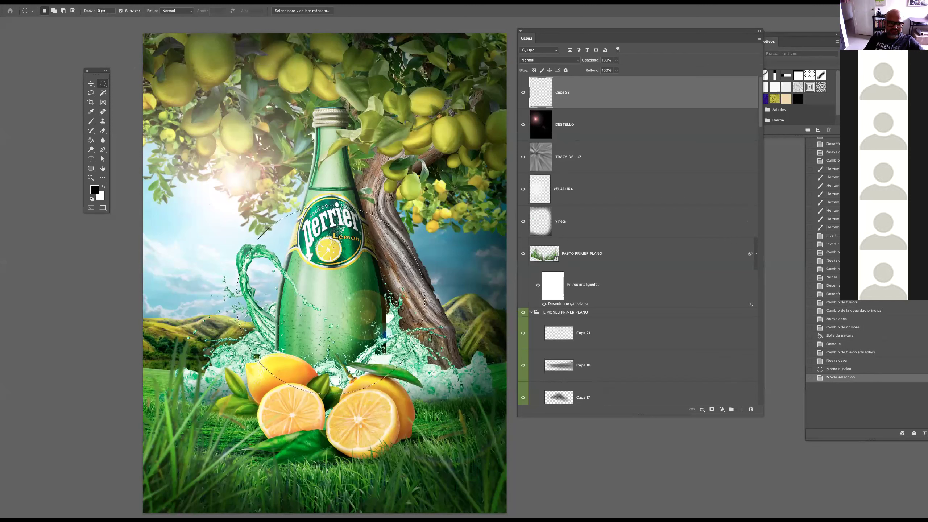
pyautogui.click(171, 1)
pyautogui.moveTo(187, 108)
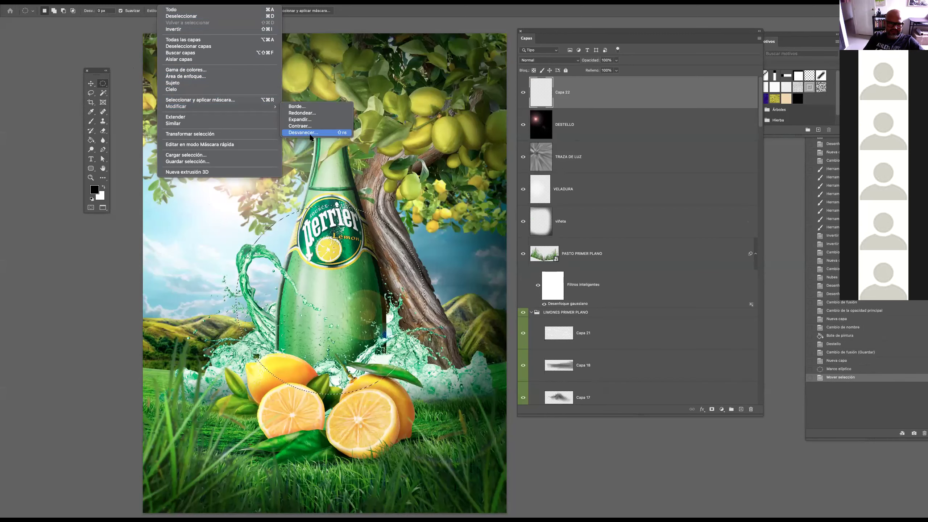
pyautogui.click(311, 132)
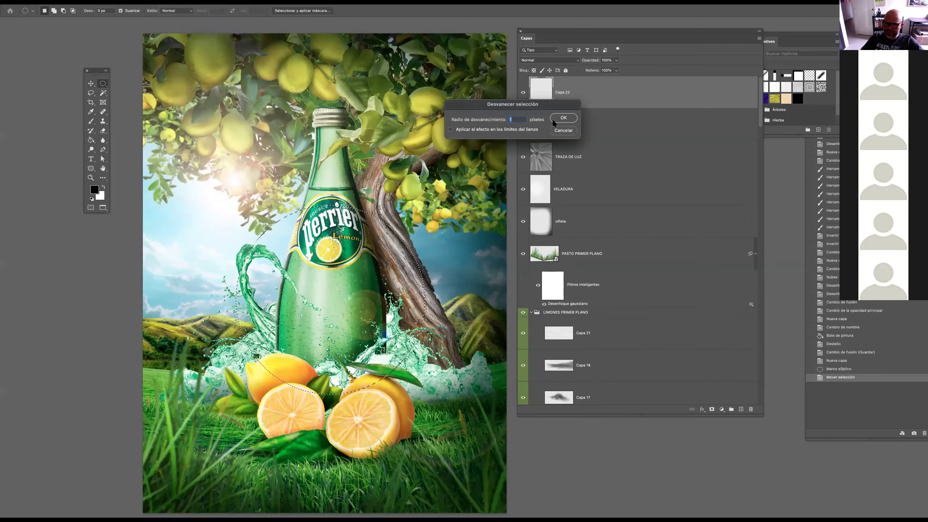
pyautogui.write('40')
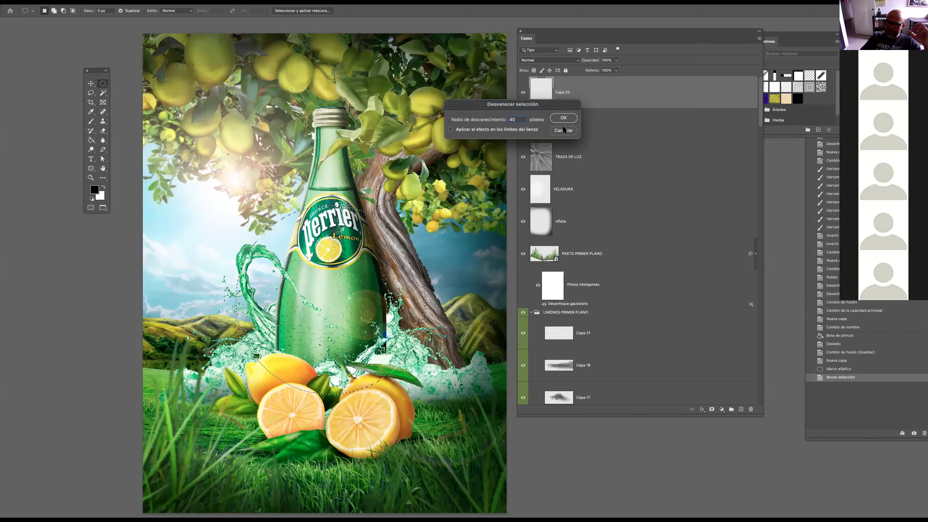
pyautogui.click(559, 118)
# - Fill the feathered circle with black using the Paint Bucket and deselect
pyautogui.click(91, 140)
pyautogui.click(345, 318)
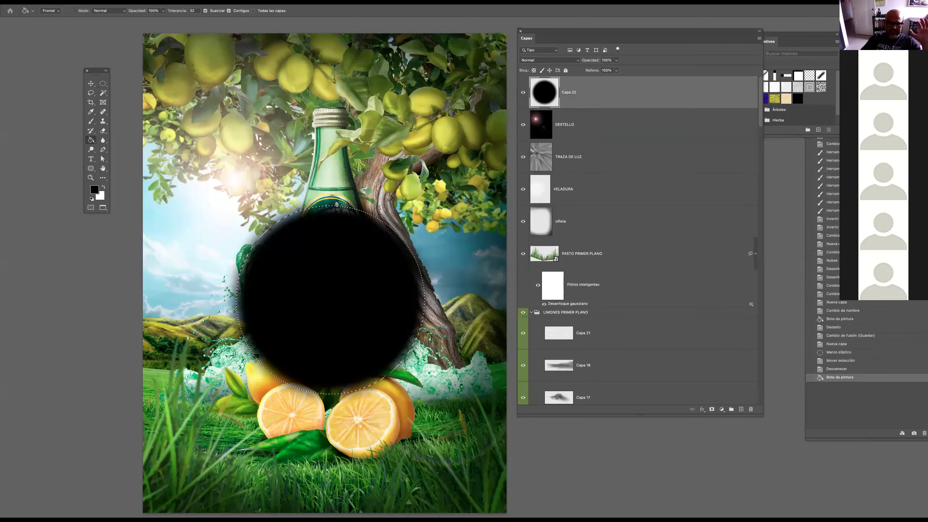
pyautogui.hotkey('ctrl', 'd')
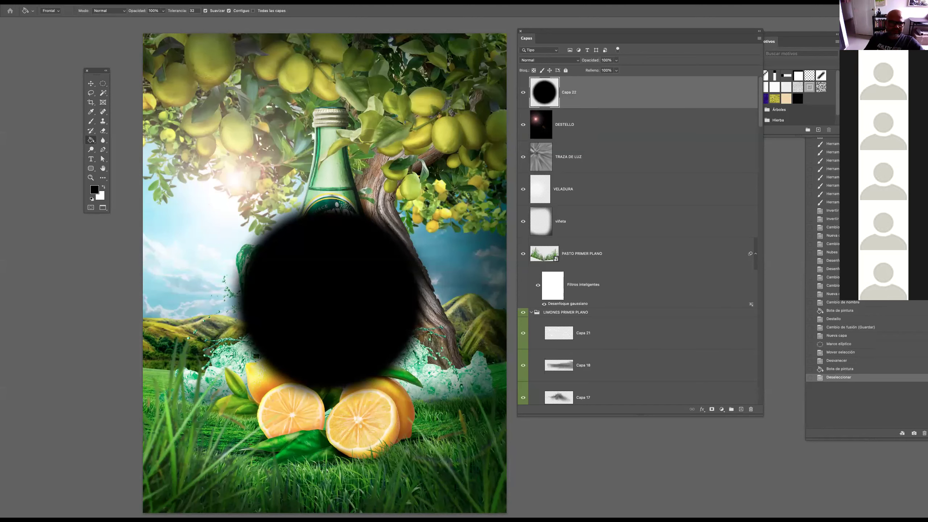
pyautogui.click(199, 2)
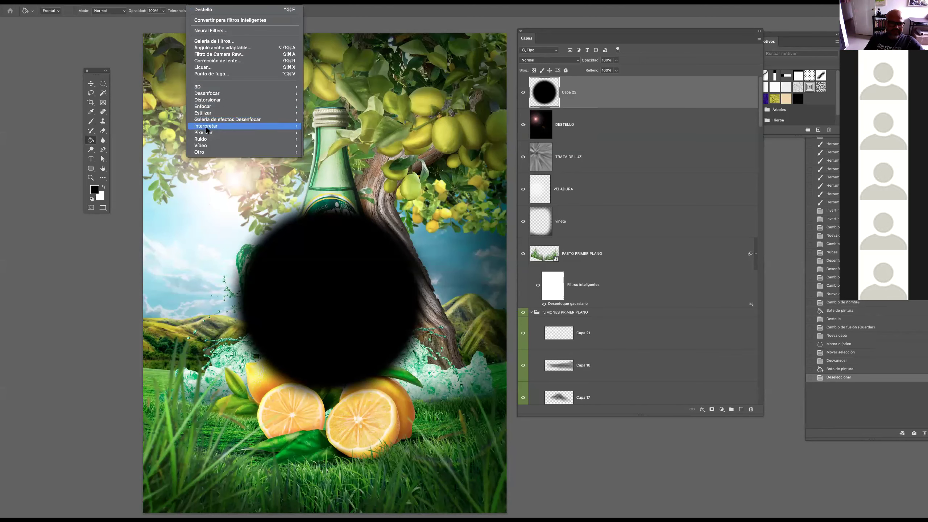
# - Render a 42% brightness Zoom 50–300 mm lens flare centred on the black circle
pyautogui.moveTo(206, 129)
pyautogui.click(325, 154)
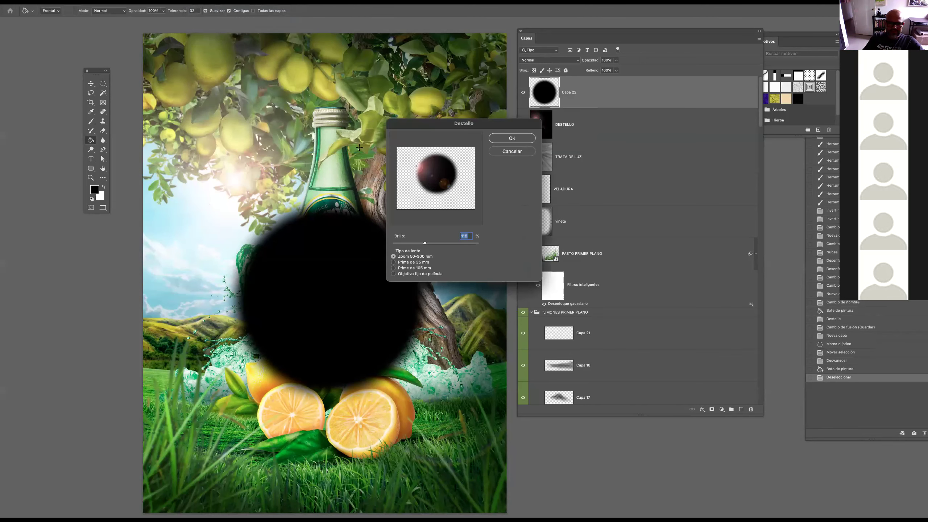
pyautogui.click(426, 170)
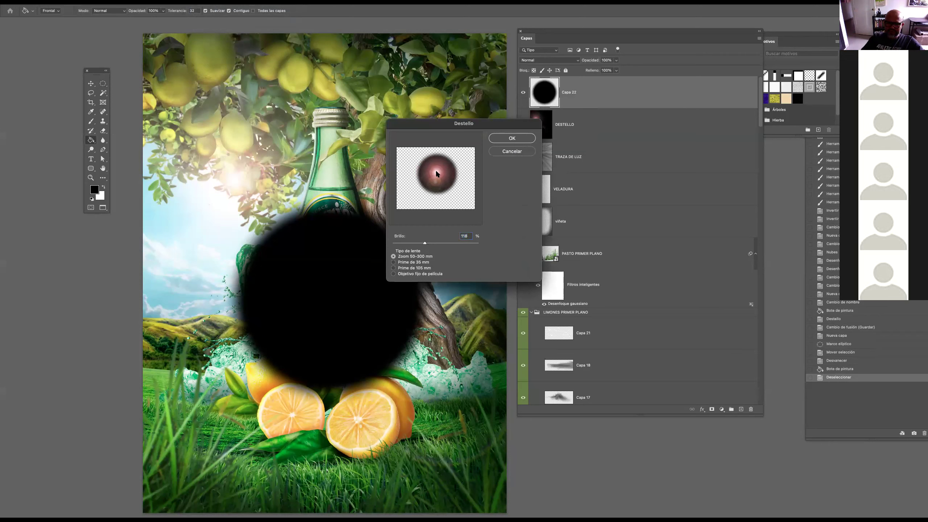
pyautogui.click(402, 244)
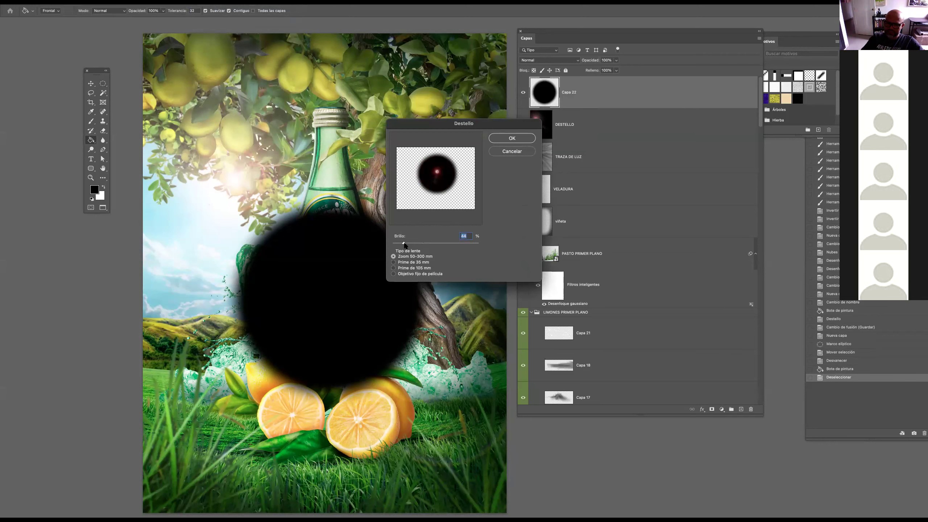
pyautogui.click(441, 174)
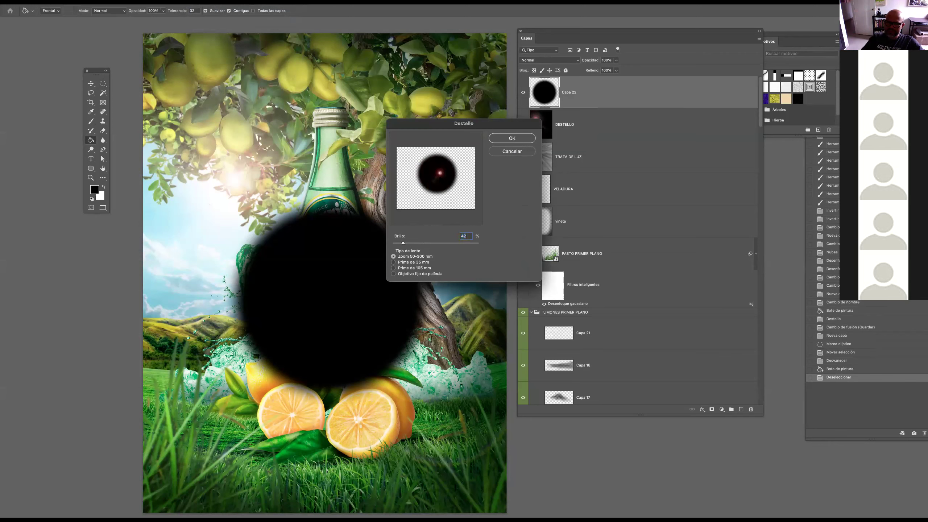
pyautogui.click(508, 139)
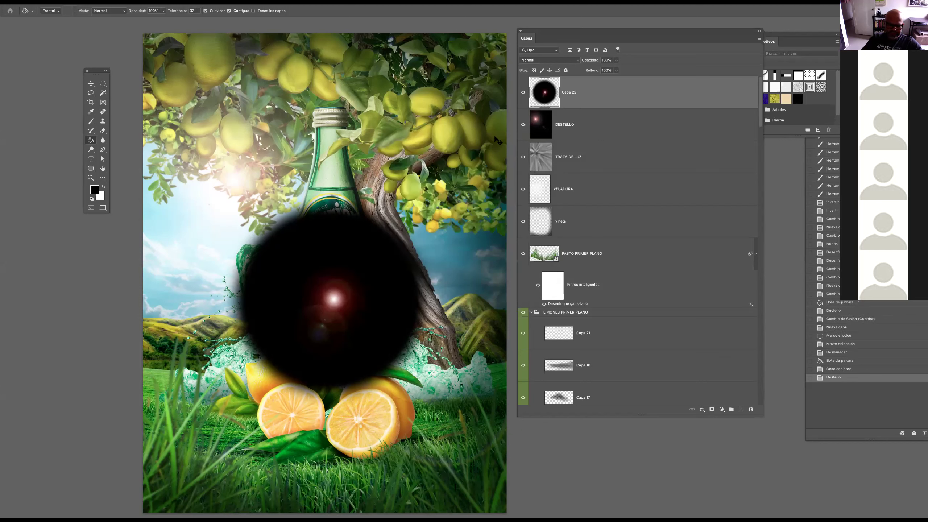
pyautogui.click(566, 61)
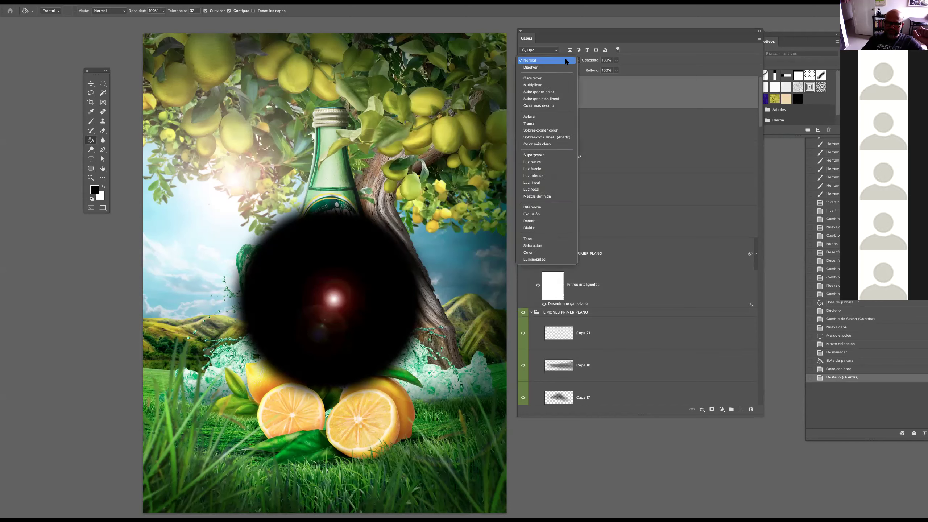
# - Set Capa 22 to Trama blending and move the flare onto the bottle
pyautogui.click(532, 123)
pyautogui.press('v')
pyautogui.moveTo(335, 301); pyautogui.dragTo(277, 247)
pyautogui.keyDown('ctrl'); pyautogui.click(277, 247); pyautogui.keyUp('ctrl')
pyautogui.keyDown('ctrl'); pyautogui.click(277, 247); pyautogui.keyUp('ctrl')
pyautogui.moveTo(316, 219); pyautogui.dragTo(334, 278)
# - Scale the flare to about 75% and rotate it into place on the bottle
pyautogui.hotkey('ctrl', 't')
pyautogui.hotkey('ctrl', '0')
pyautogui.moveTo(445, 115); pyautogui.dragTo(440, 252)
pyautogui.moveTo(333, 282); pyautogui.dragTo(336, 260)
pyautogui.press('Return')
pyautogui.scroll(4, 308, 247)
pyautogui.hotkey('ctrl', '0')
pyautogui.scroll(2, 282, 258)
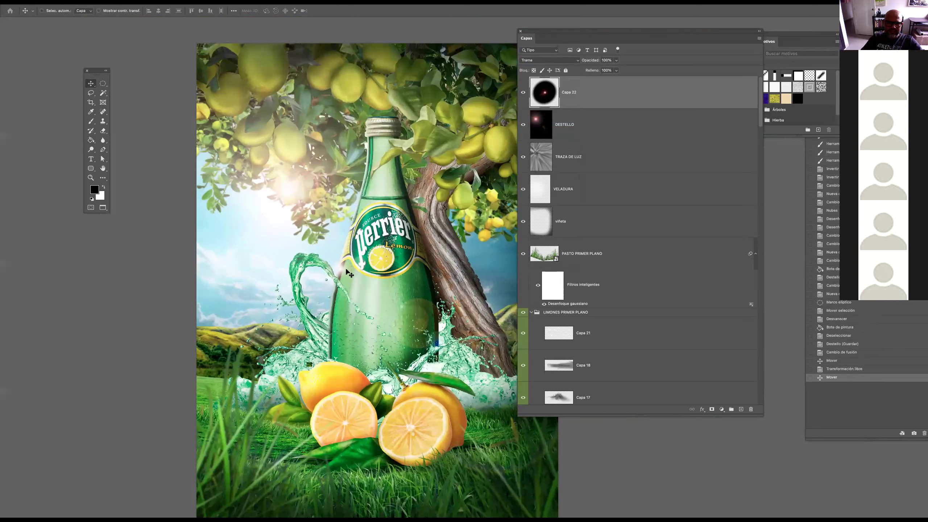
# - Duplicate the flare layer and shrink the copy to about 41%
pyautogui.hotkey('ctrl', 'j')
pyautogui.hotkey('ctrl', 't')
pyautogui.moveTo(422, 184); pyautogui.dragTo(323, 272)
# - Confirm the smaller flare copy and place it on the lemon's top edge
pyautogui.press('Return')
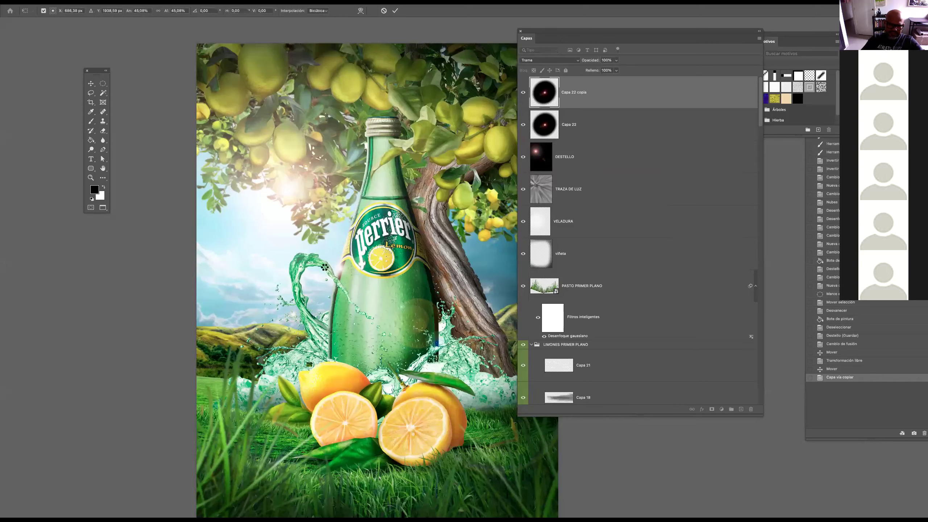
pyautogui.moveTo(331, 374); pyautogui.dragTo(351, 362)
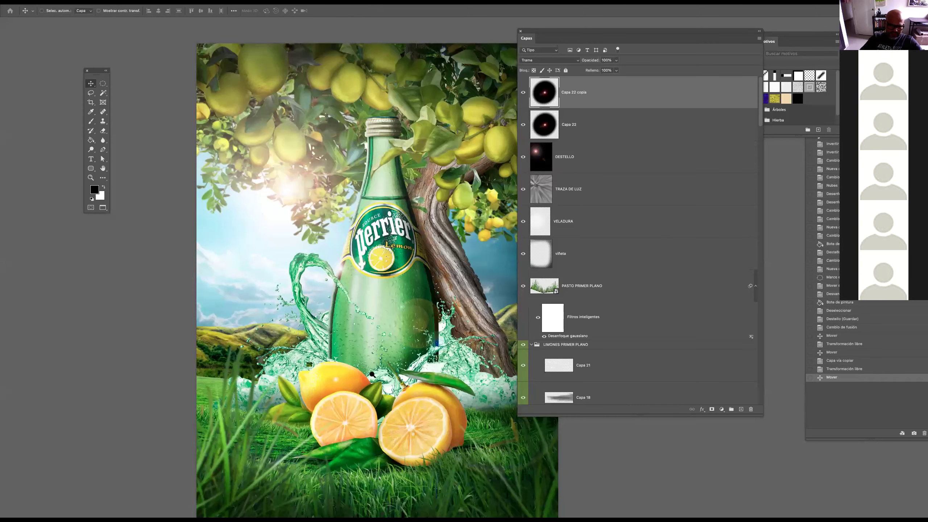
pyautogui.scroll(2, 335, 368)
pyautogui.scroll(3, 337, 380)
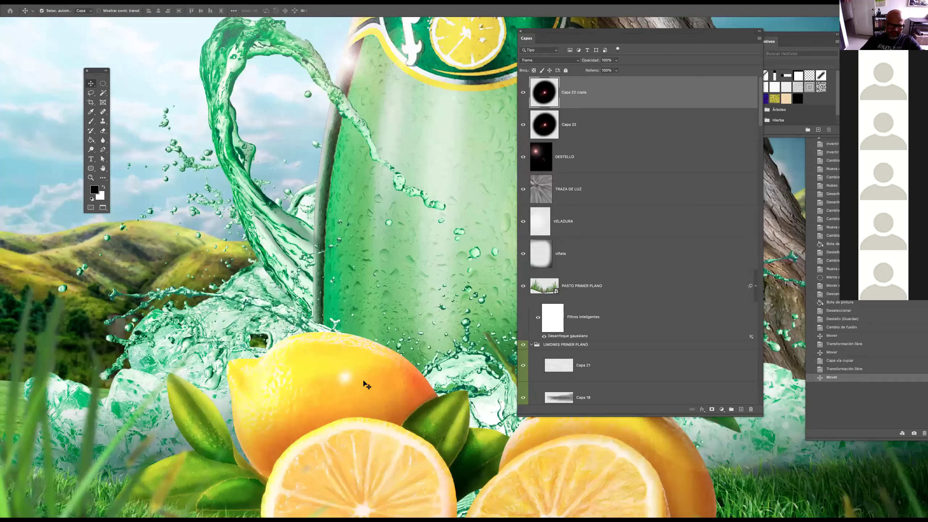
pyautogui.moveTo(353, 290); pyautogui.dragTo(316, 286)
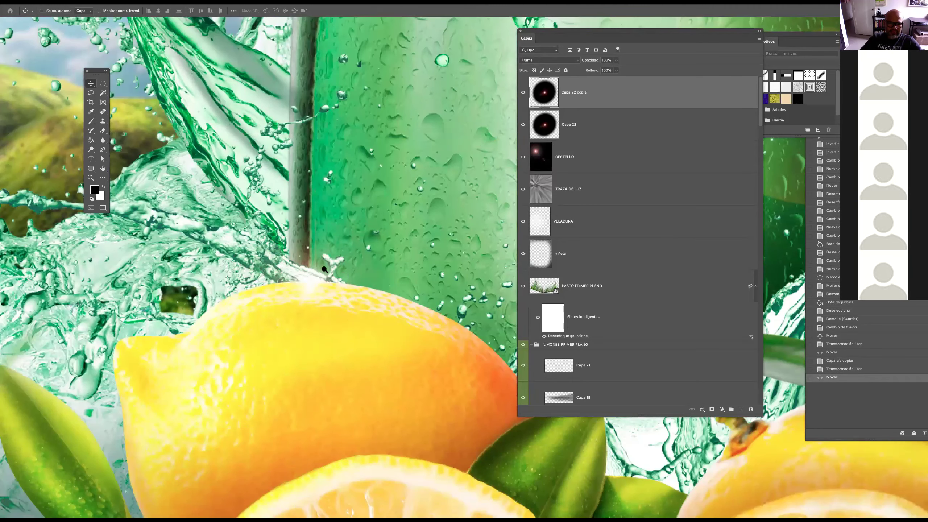
pyautogui.hotkey('ctrl', '0')
pyautogui.scroll(5, 343, 298)
pyautogui.hscroll(5, 343, 298)
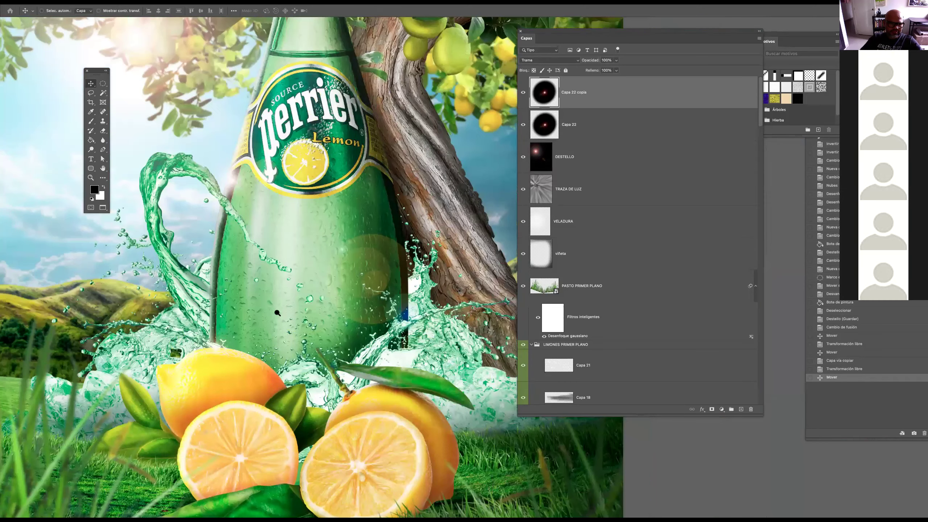
pyautogui.keyDown('alt'); pyautogui.click(277, 312); pyautogui.keyUp('alt')
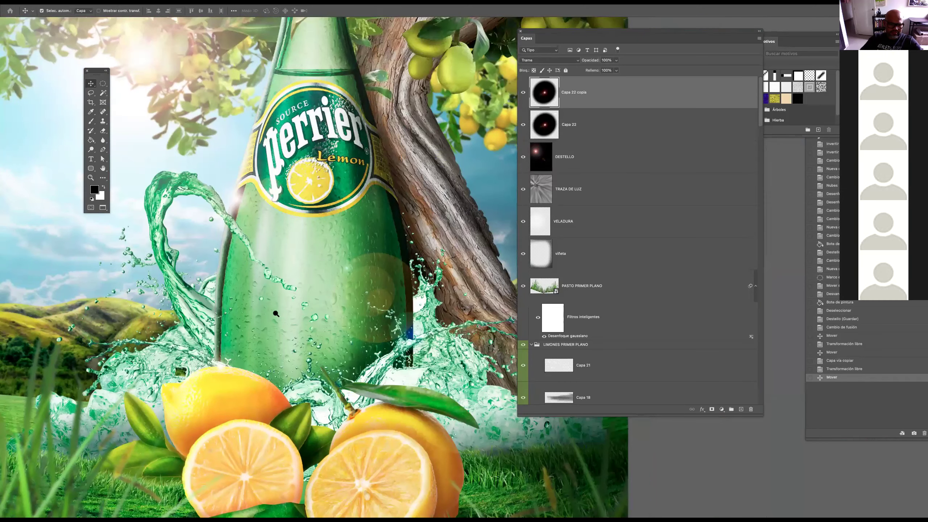
# - Duplicate the flare again and move the third copy near the splash
pyautogui.hotkey('ctrl', 'j')
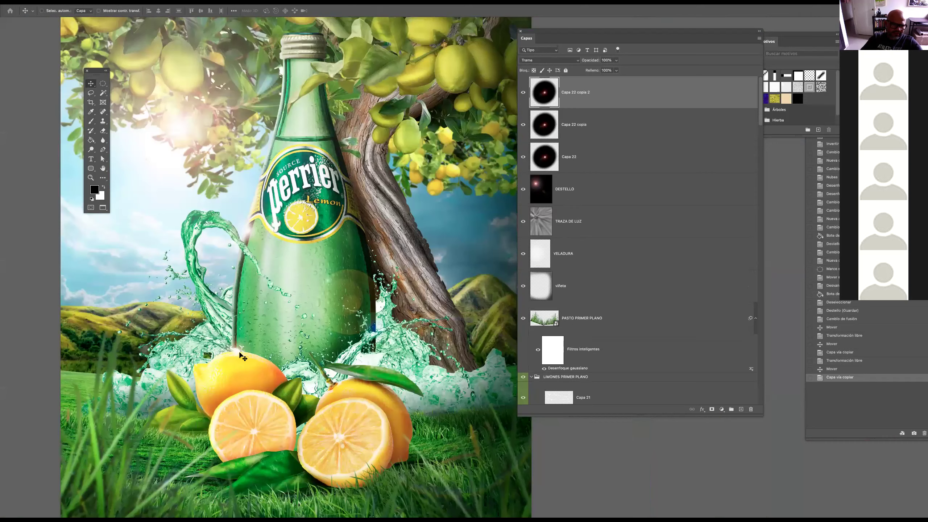
pyautogui.moveTo(219, 236); pyautogui.dragTo(239, 227)
pyautogui.scroll(3, 242, 248)
pyautogui.scroll(-2, 239, 227)
pyautogui.scroll(-5, 238, 227)
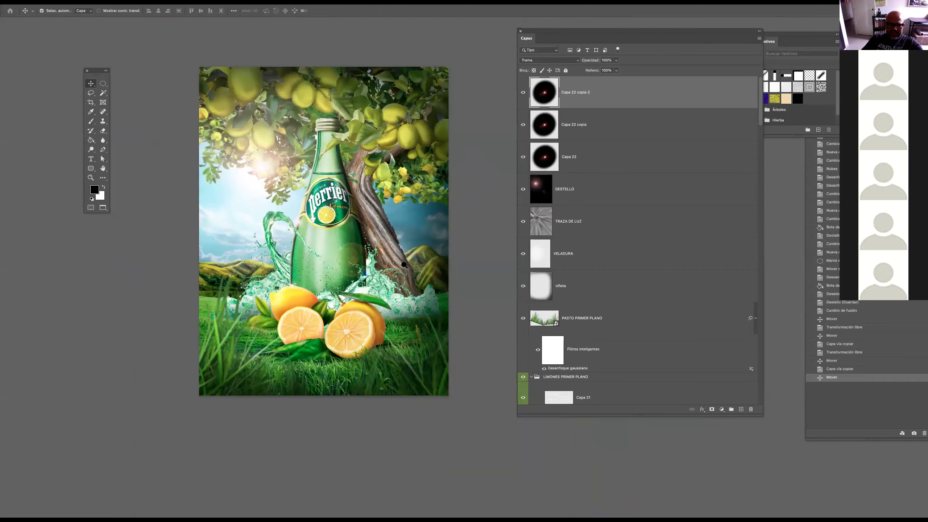
pyautogui.scroll(4, 404, 265)
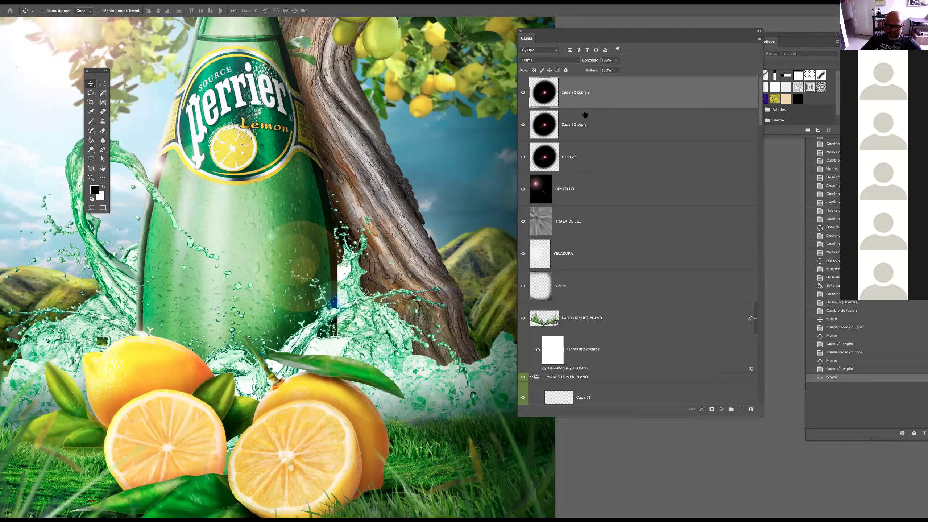
# - Duplicate the flare, rename it CCCCCCCCCC, and shrink it to ~34% in the sky beside the trunk
pyautogui.hotkey('ctrl', 'j')
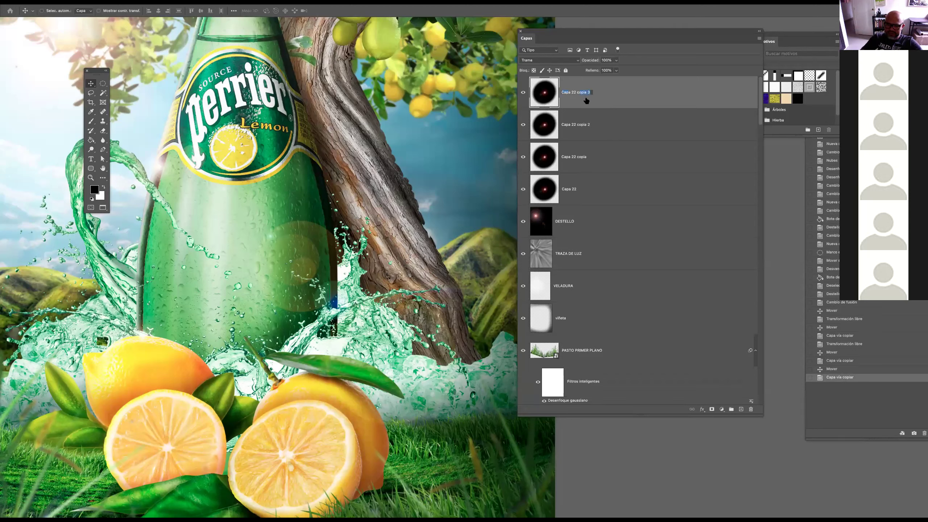
pyautogui.write('cccc')
pyautogui.press('Return')
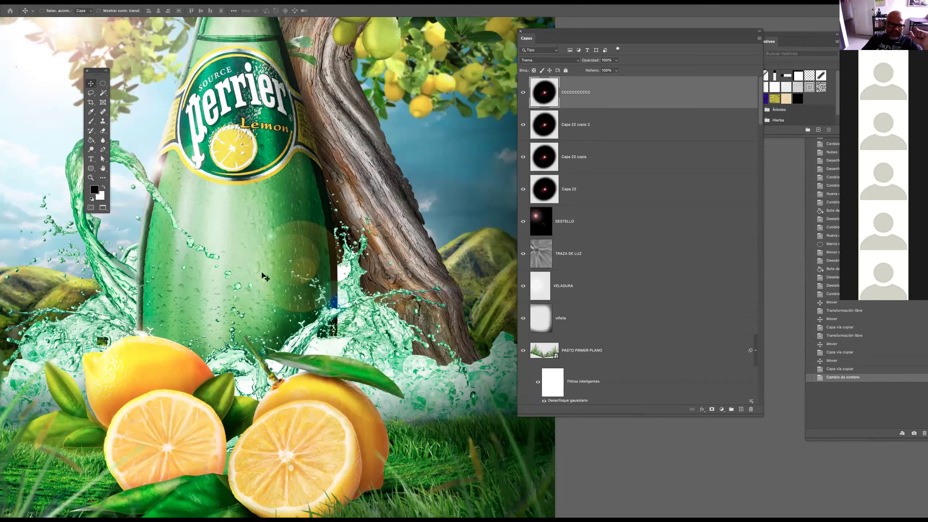
pyautogui.moveTo(255, 298); pyautogui.dragTo(427, 281)
pyautogui.moveTo(309, 189); pyautogui.dragTo(471, 235)
pyautogui.hotkey('ctrl', 't')
pyautogui.moveTo(513, 127); pyautogui.dragTo(460, 248)
pyautogui.press('Return')
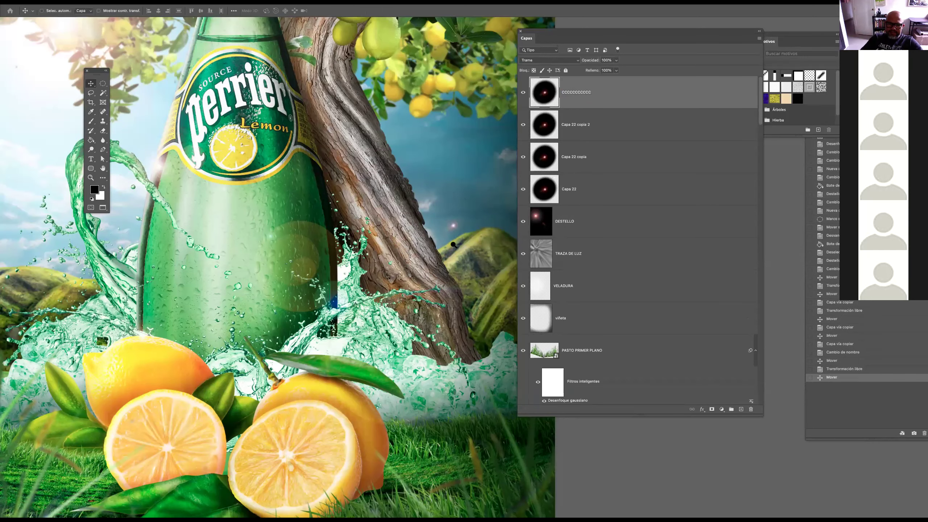
pyautogui.scroll(3, 460, 248)
pyautogui.press('Tab')
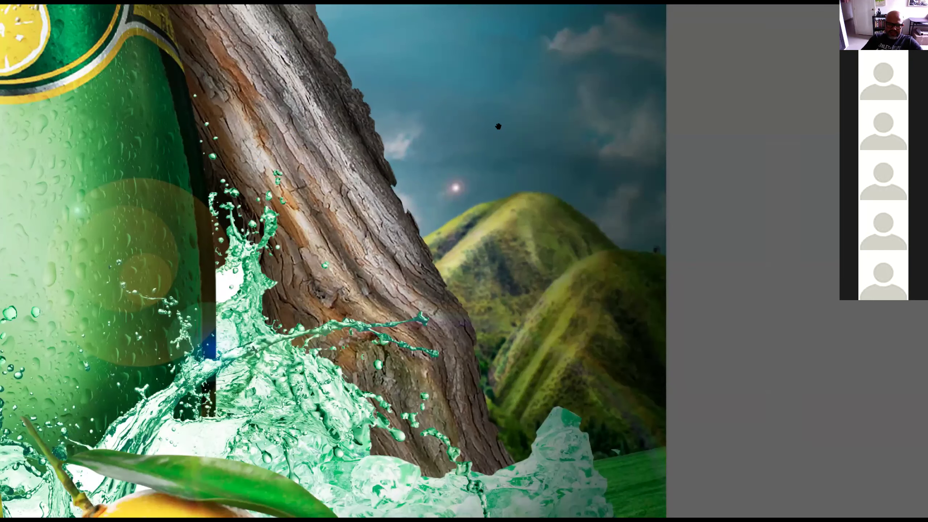
# - Alt-drag copies of the spark above the ice and around the splash
pyautogui.scroll(-3, 498, 126)
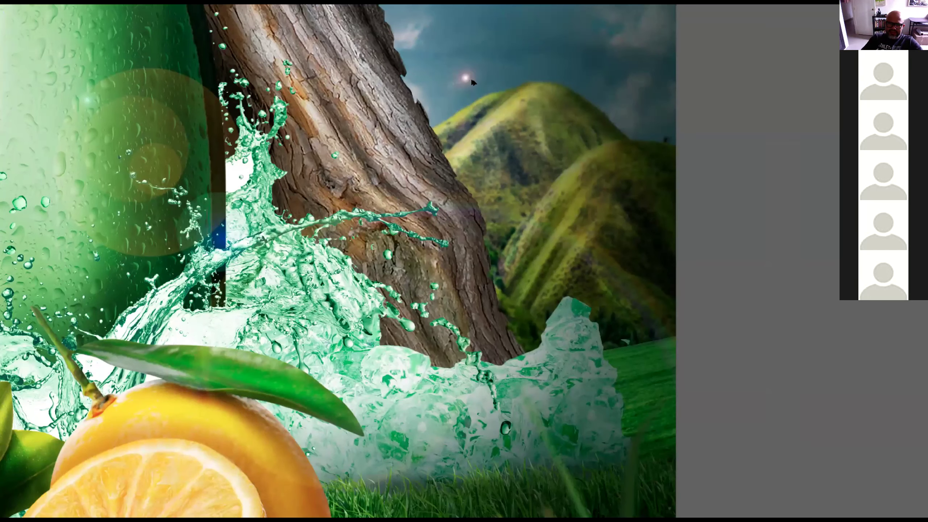
pyautogui.moveTo(471, 82); pyautogui.dragTo(524, 313)
pyautogui.moveTo(609, 289); pyautogui.dragTo(439, 335)
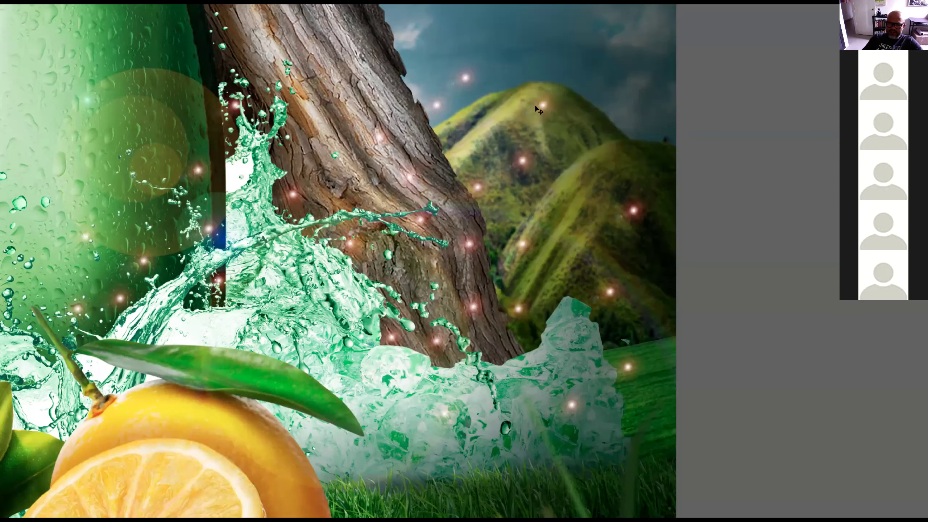
pyautogui.scroll(-3, 472, 125)
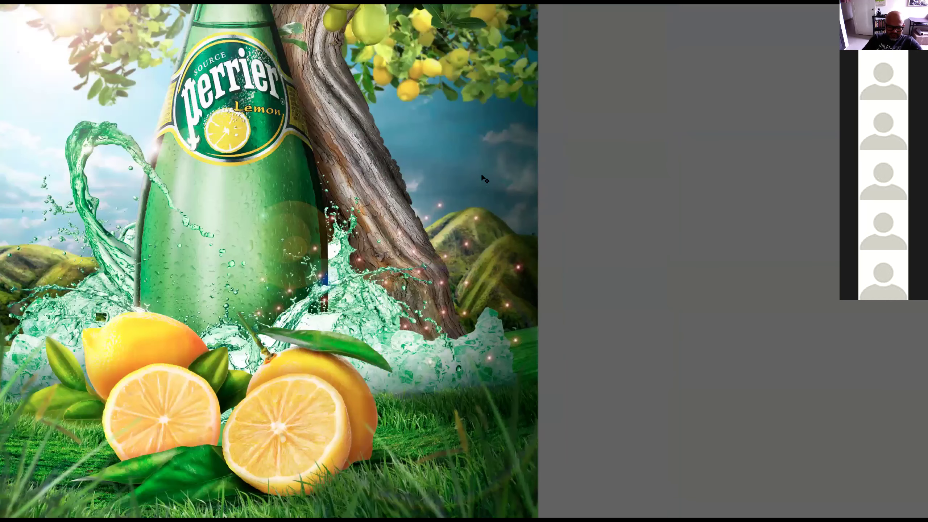
pyautogui.scroll(3, 471, 241)
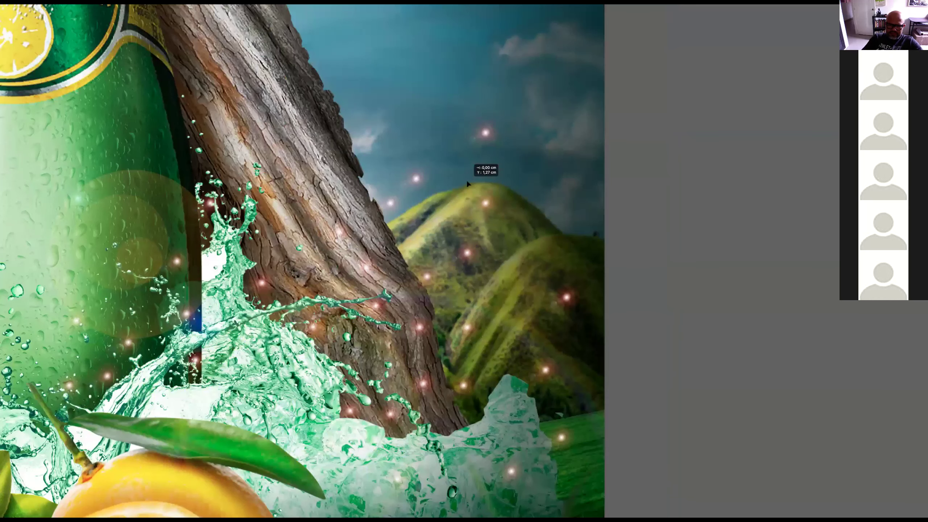
# - Shrink one firefly to about 0.75 cm and move it down onto the hill
pyautogui.hotkey('ctrl', 't')
pyautogui.moveTo(528, 91); pyautogui.dragTo(485, 136)
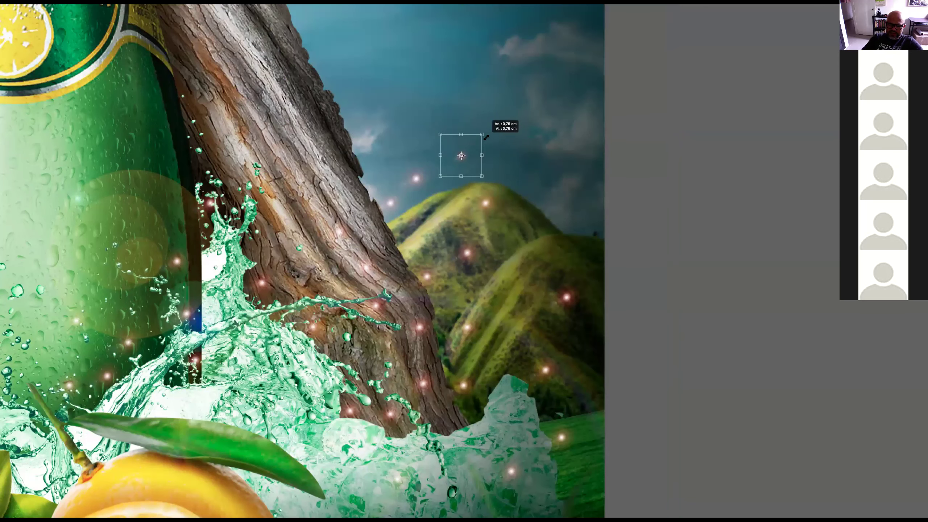
pyautogui.press('Return')
pyautogui.moveTo(463, 171); pyautogui.dragTo(443, 230)
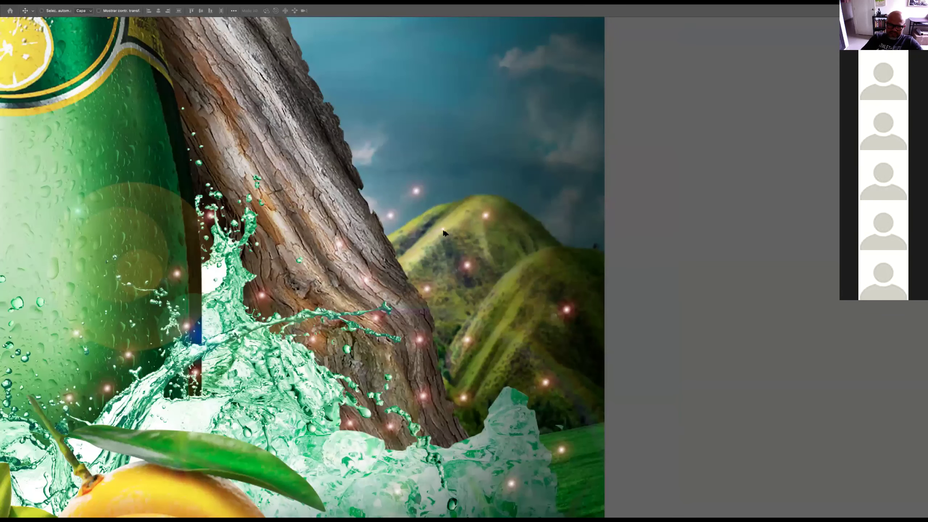
# - Add firefly copies lower in the scene, left of the splash and on the trunk edge
pyautogui.moveTo(505, 271); pyautogui.dragTo(408, 322)
pyautogui.moveTo(357, 282); pyautogui.dragTo(324, 278)
pyautogui.moveTo(275, 226); pyautogui.dragTo(126, 329)
pyautogui.moveTo(119, 238); pyautogui.dragTo(151, 353)
pyautogui.moveTo(211, 268); pyautogui.dragTo(193, 200)
pyautogui.moveTo(245, 183); pyautogui.dragTo(369, 190)
pyautogui.moveTo(334, 237); pyautogui.dragTo(352, 303)
# - Add more fireflies near the splash, on the hill, and over the ice and grass
pyautogui.moveTo(426, 261); pyautogui.dragTo(431, 269)
pyautogui.moveTo(465, 175); pyautogui.dragTo(460, 242)
pyautogui.moveTo(458, 317); pyautogui.dragTo(459, 321)
pyautogui.moveTo(553, 351); pyautogui.dragTo(375, 464)
pyautogui.scroll(-5, 475, 244)
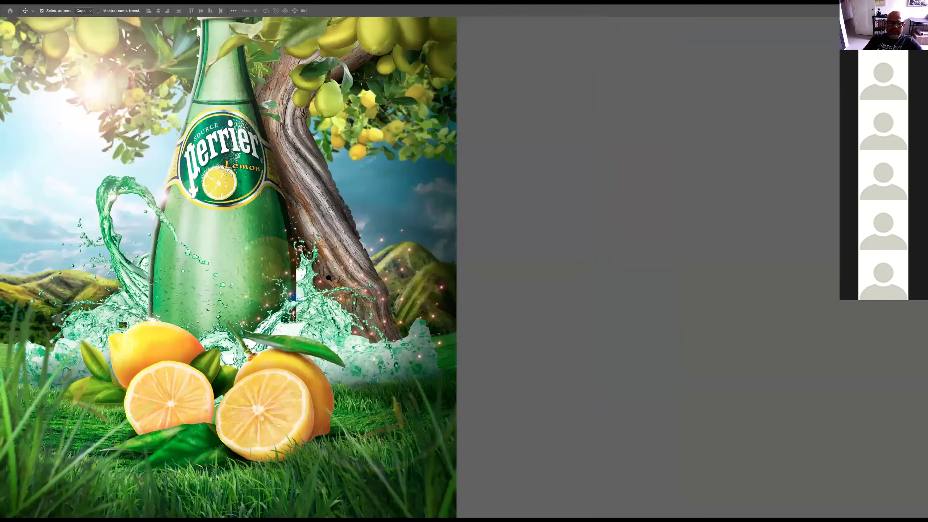
pyautogui.scroll(2, 475, 244)
pyautogui.press('Tab')
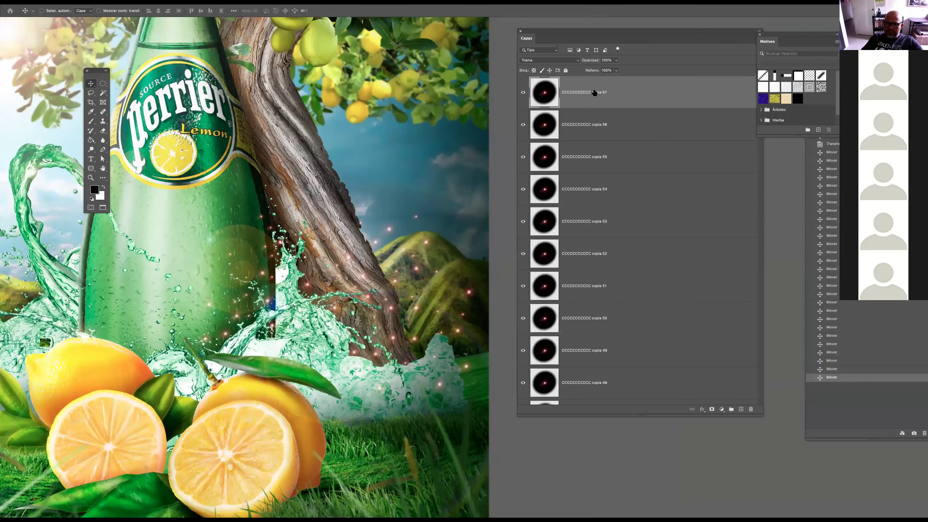
# - Select the CCCCCCCCCC firefly copy layers and merge them into CCCCCCCCCC copia 57
pyautogui.moveTo(692, 29); pyautogui.dragTo(643, 25)
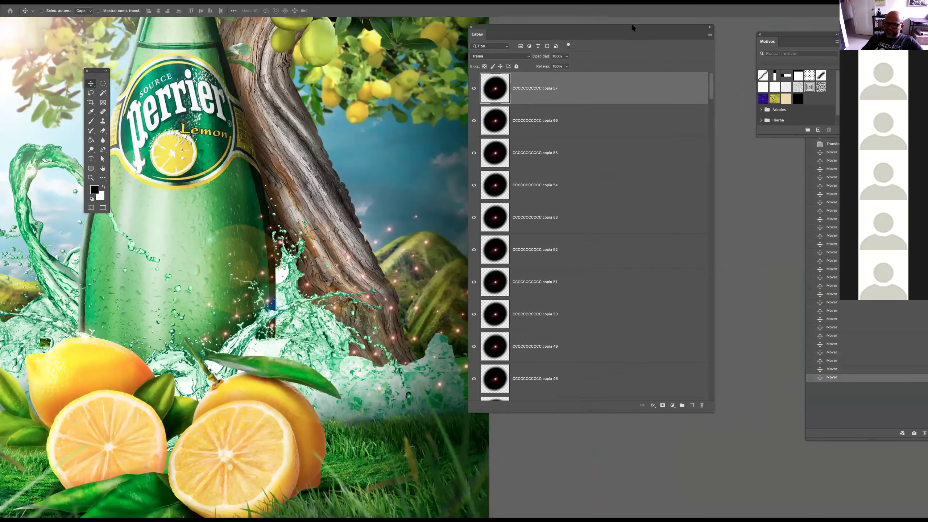
pyautogui.moveTo(710, 234); pyautogui.dragTo(710, 220)
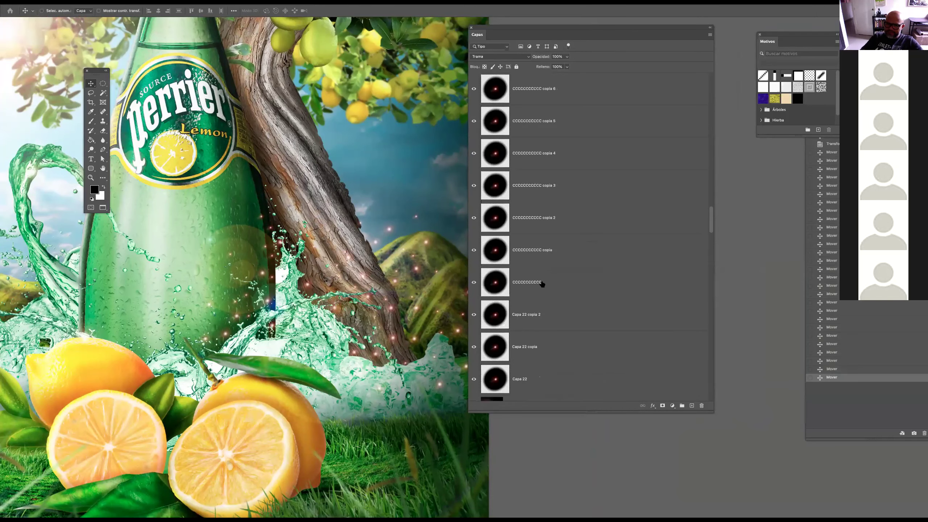
pyautogui.keyDown('shift'); pyautogui.click(543, 284); pyautogui.keyUp('shift')
pyautogui.hotkey('ctrl', 'e')
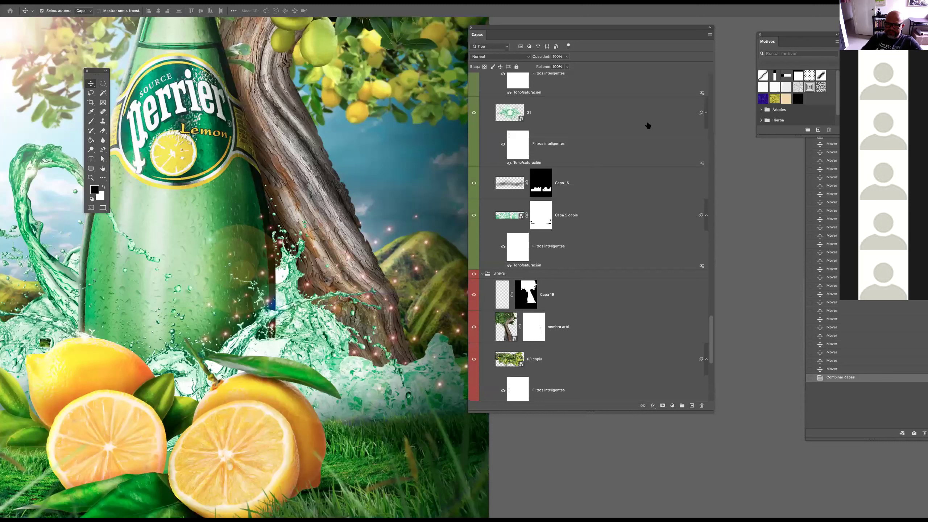
pyautogui.moveTo(712, 336); pyautogui.dragTo(682, 72)
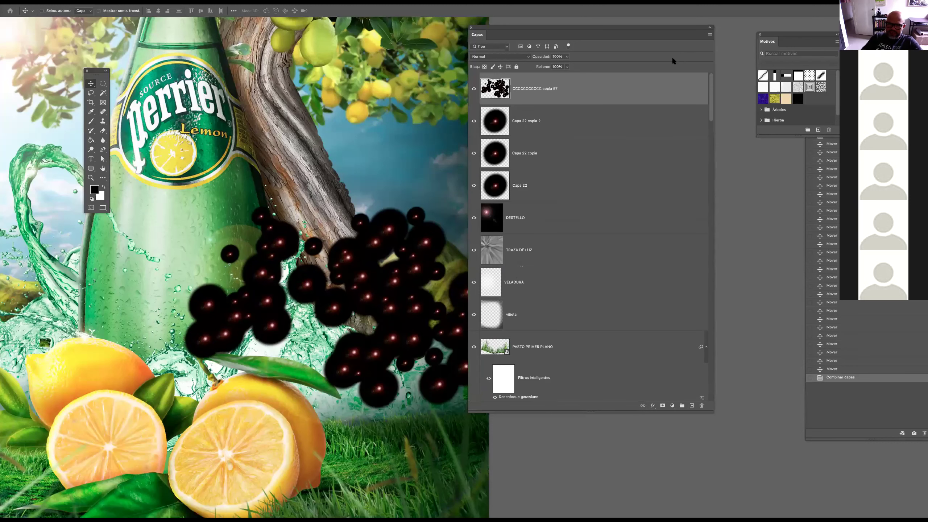
# - Set the merged firefly layer to Trama (Screen) so its black backgrounds vanish
pyautogui.moveTo(551, 25); pyautogui.dragTo(614, 35)
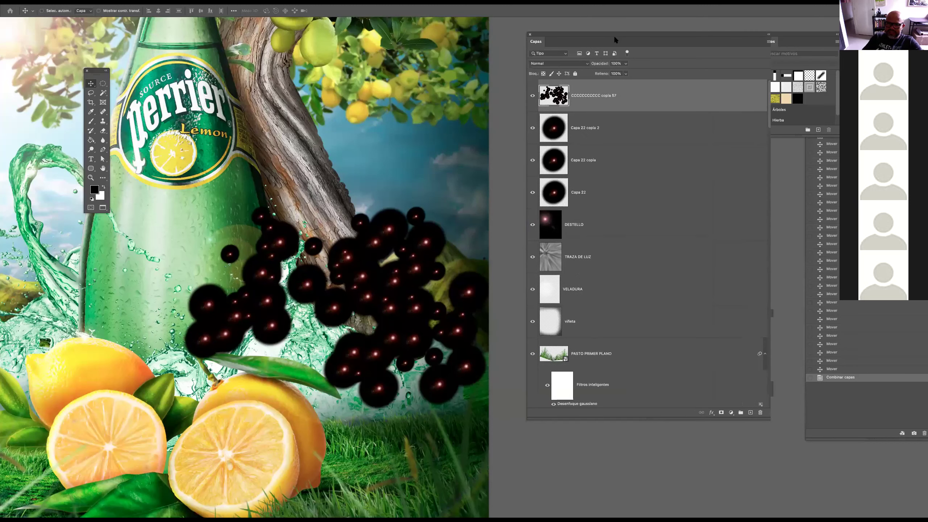
pyautogui.click(588, 65)
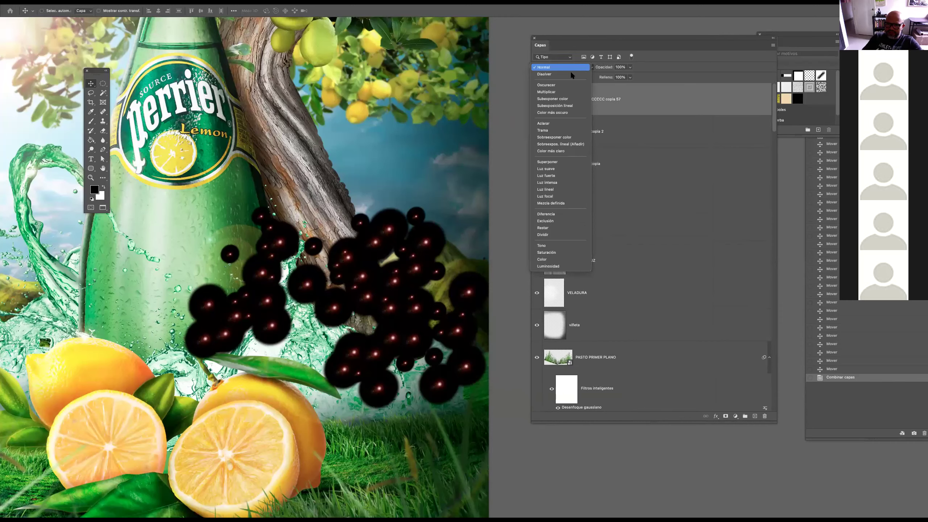
pyautogui.click(584, 130)
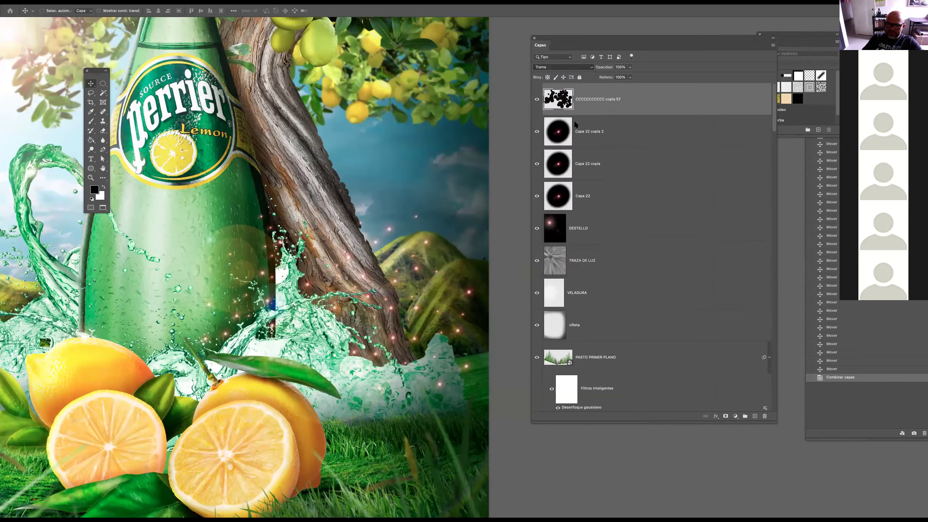
pyautogui.click(404, 289)
pyautogui.click(399, 291)
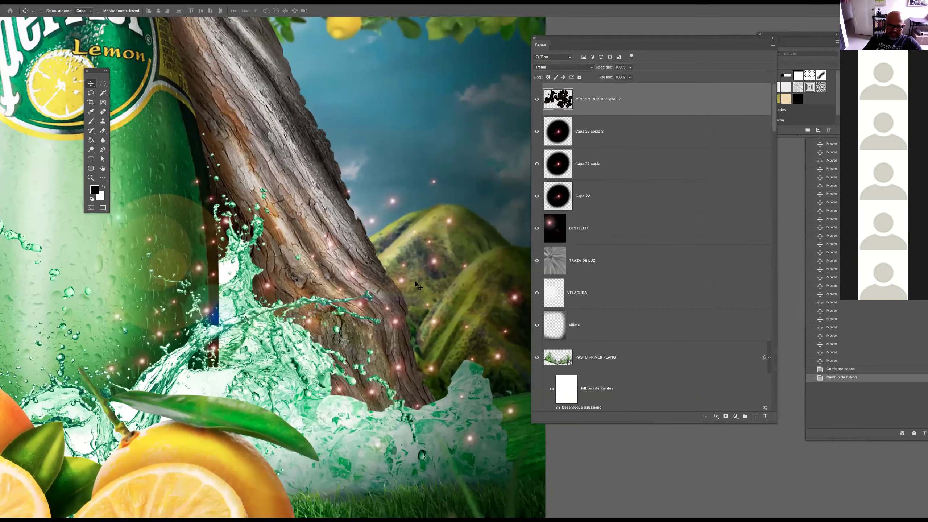
# - Tint the fireflies with Hue/Saturation at Hue +111 and Saturation +16
pyautogui.press('super+u')
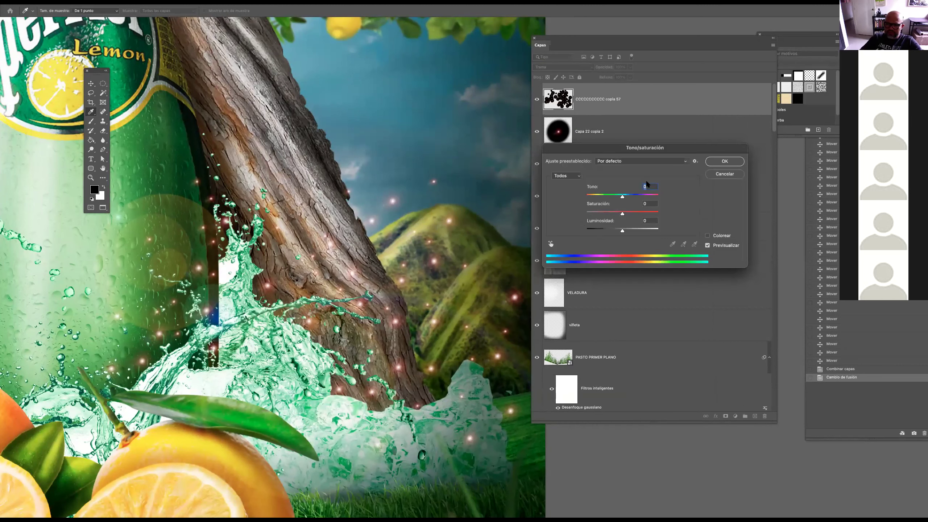
pyautogui.moveTo(631, 194); pyautogui.dragTo(642, 198)
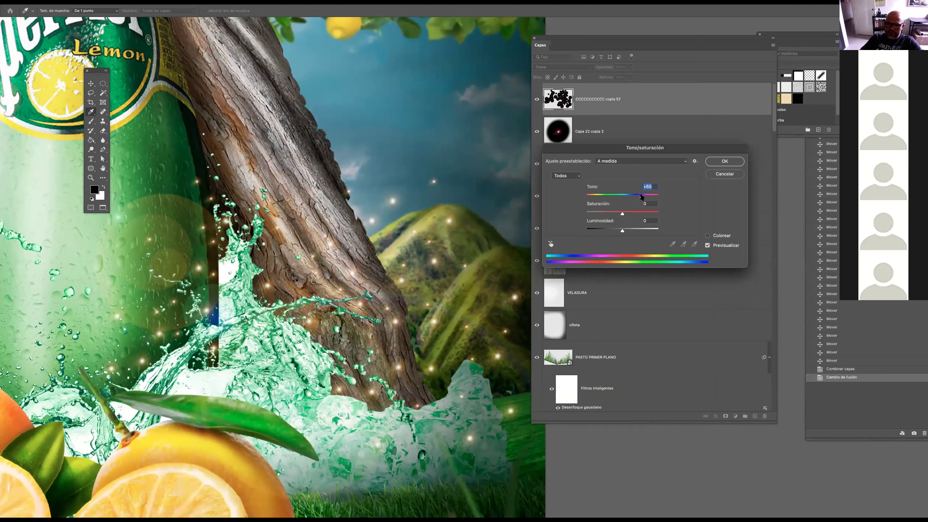
pyautogui.click(627, 213)
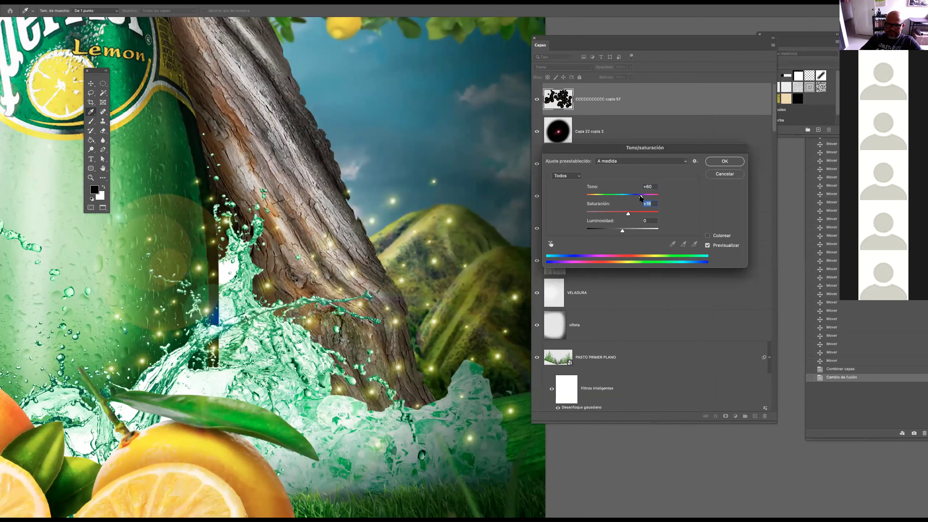
pyautogui.click(635, 197)
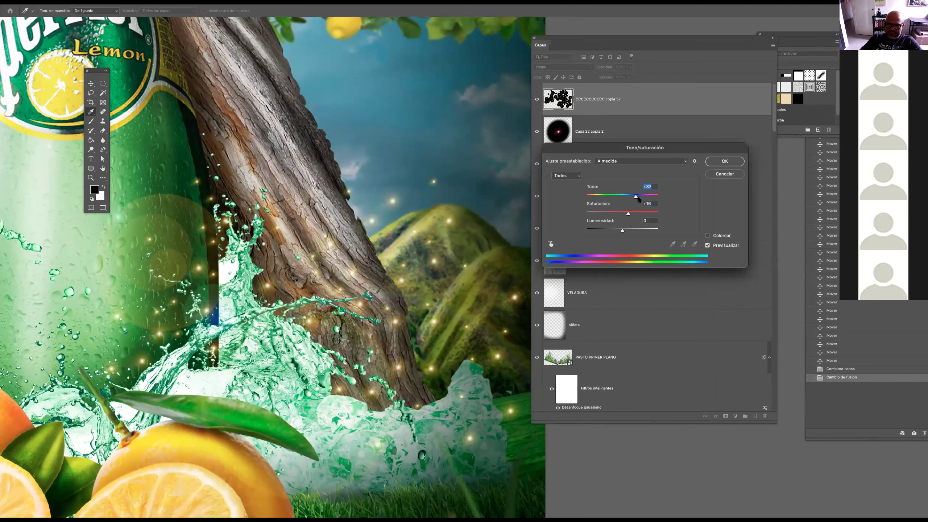
pyautogui.moveTo(637, 197); pyautogui.dragTo(649, 200)
pyautogui.click(719, 163)
# - With panels hidden, move the sparkle layer and shrink it
pyautogui.scroll(-5, 441, 248)
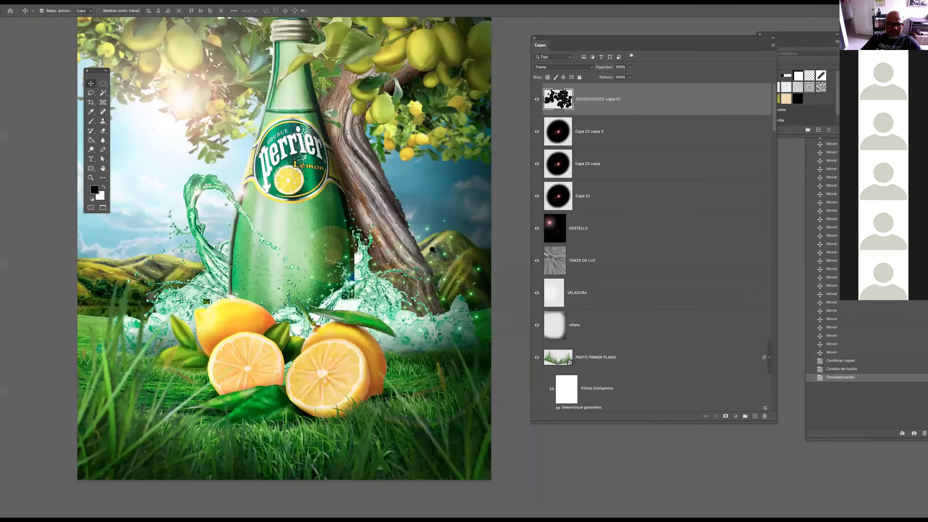
pyautogui.scroll(4, 463, 274)
pyautogui.press('Tab')
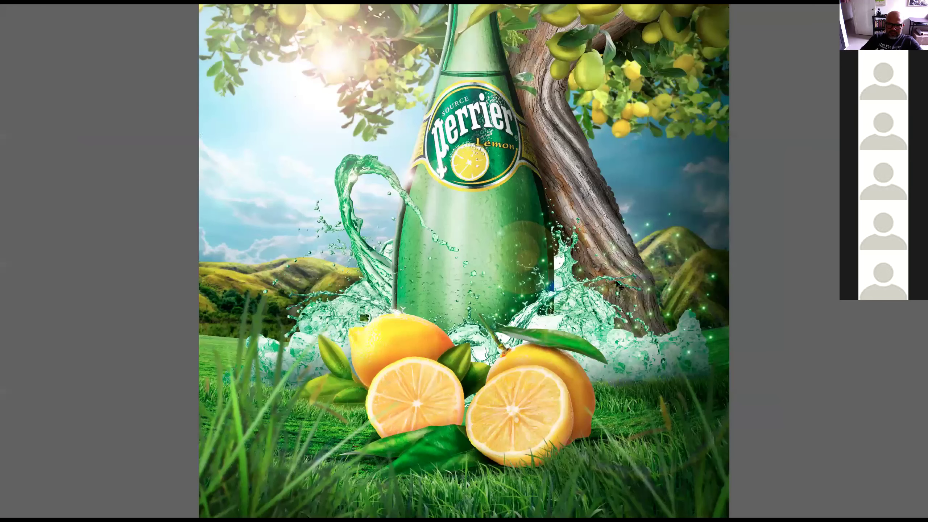
pyautogui.moveTo(653, 271); pyautogui.dragTo(673, 289)
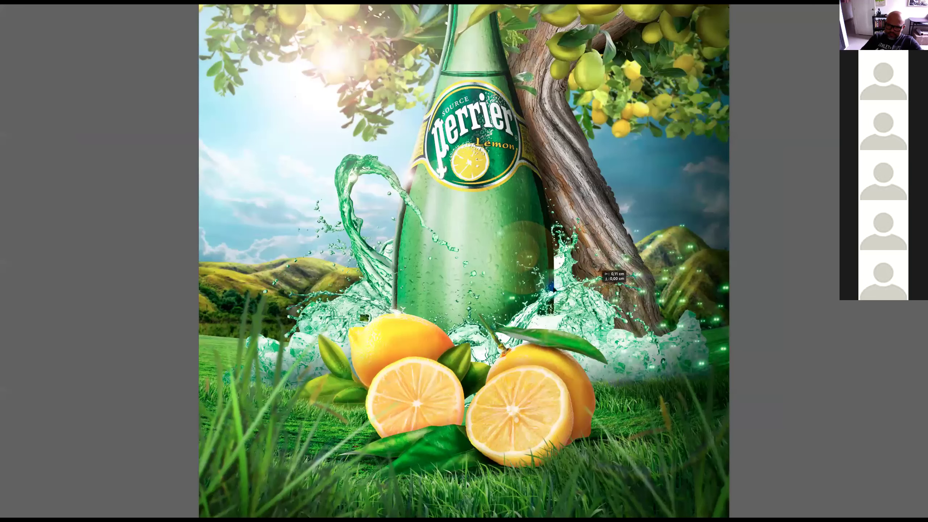
pyautogui.hotkey('ctrl', 't')
pyautogui.moveTo(626, 233); pyautogui.dragTo(566, 293)
pyautogui.press('Return')
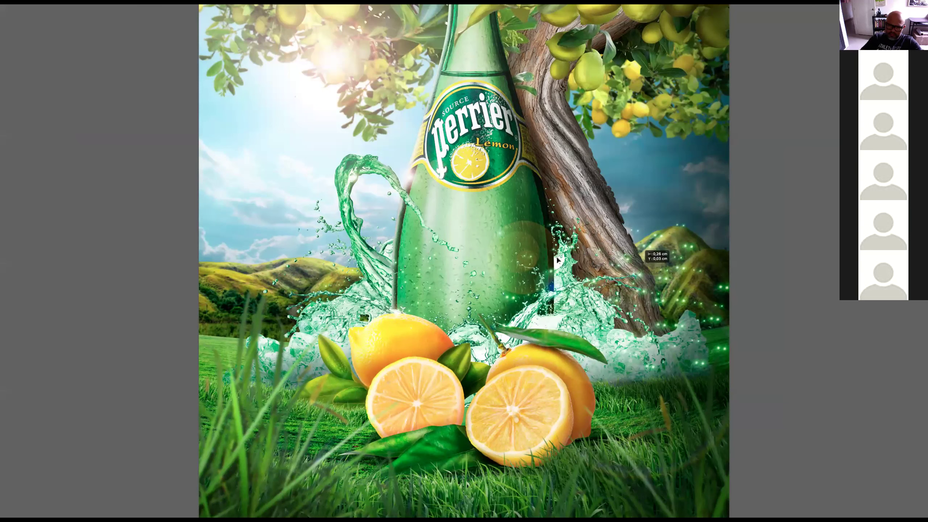
# - Rotate the sparkle layer about -25 degrees, then restore the panels and pan the poster left
pyautogui.hotkey('ctrl', 't')
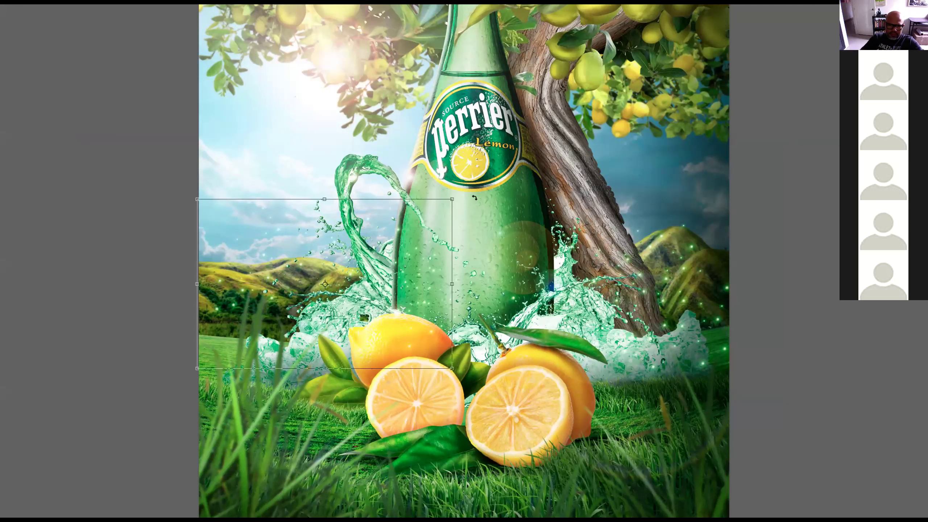
pyautogui.moveTo(452, 199); pyautogui.dragTo(441, 224)
pyautogui.press('Return')
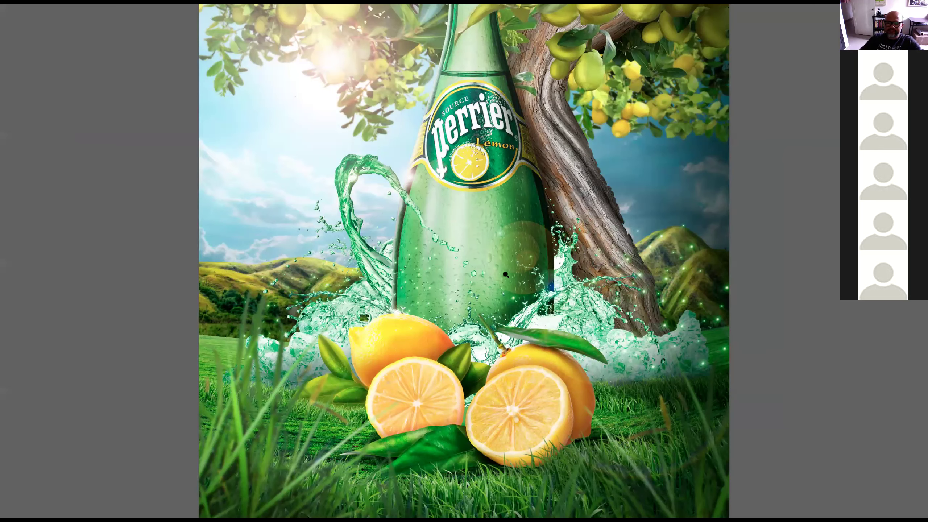
pyautogui.scroll(-3, 487, 277)
pyautogui.scroll(6, 501, 274)
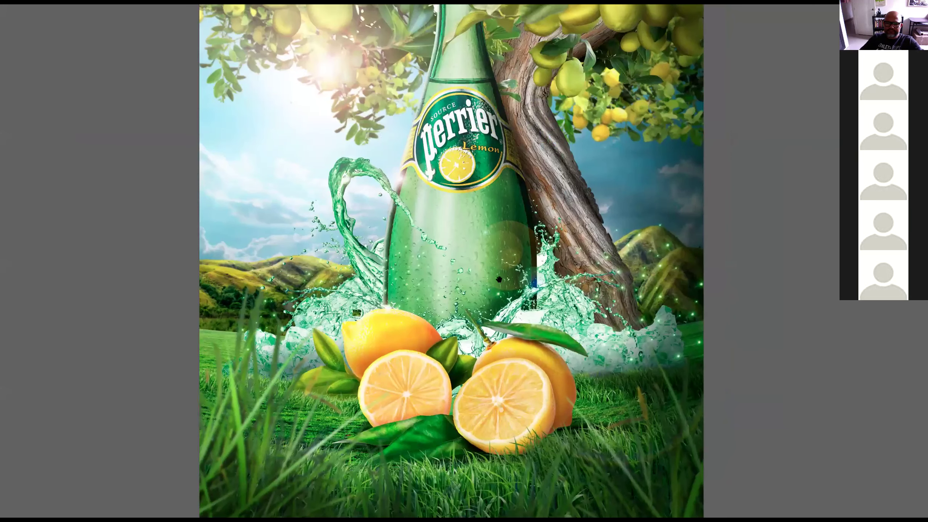
pyautogui.scroll(3, 514, 269)
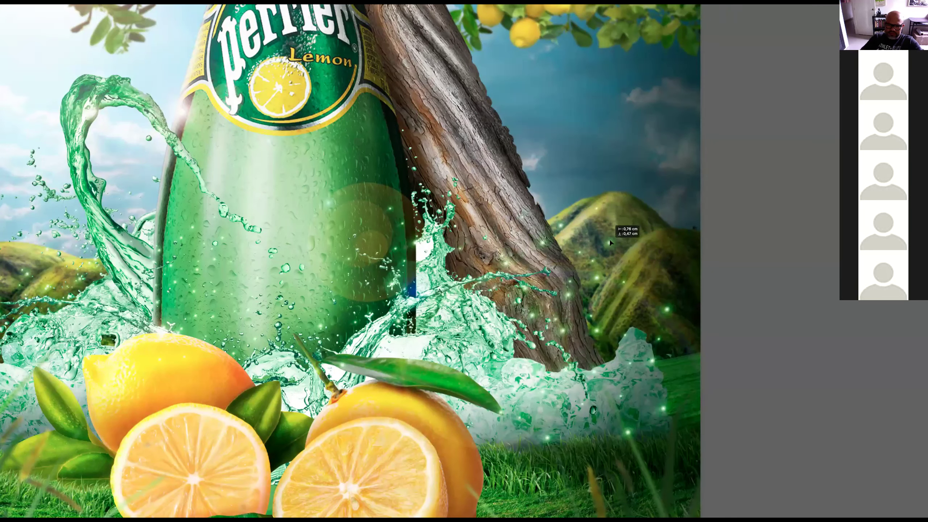
pyautogui.scroll(-5, 620, 232)
pyautogui.scroll(-3, 466, 267)
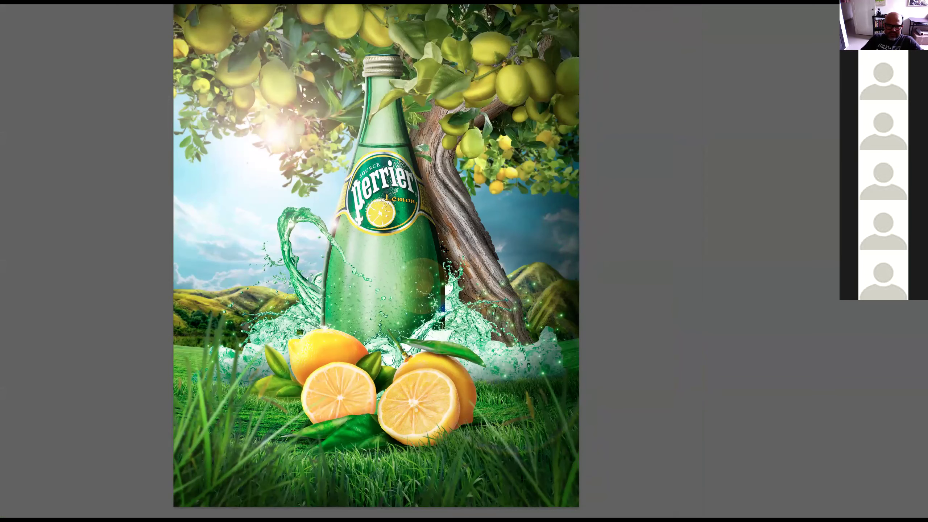
pyautogui.press('Tab')
pyautogui.moveTo(464, 305); pyautogui.dragTo(327, 306)
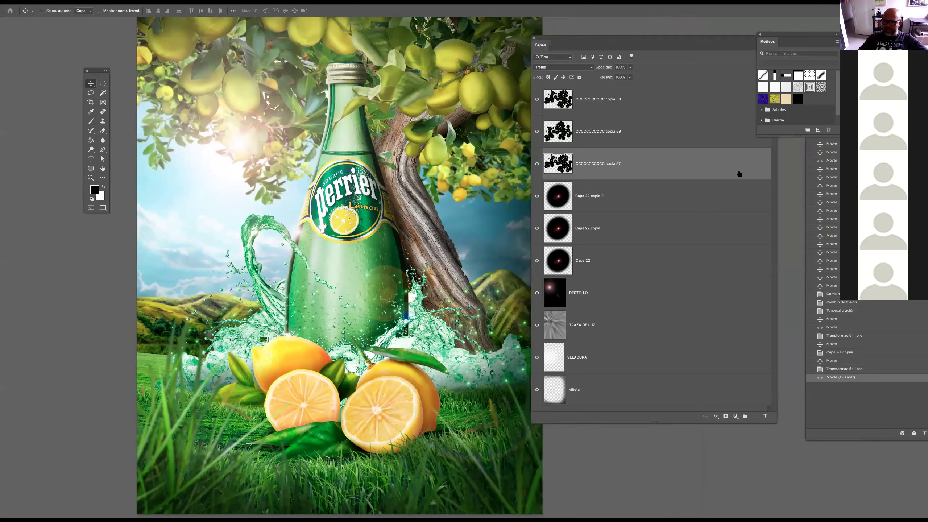
# - Add a new empty top layer and sample a lighter green from the bottle as the painting colour
pyautogui.moveTo(704, 40)
pyautogui.mouseDown()
pyautogui.moveTo(684, 37)
pyautogui.moveTo(691, 43)
pyautogui.mouseUp()
pyautogui.click(666, 105)
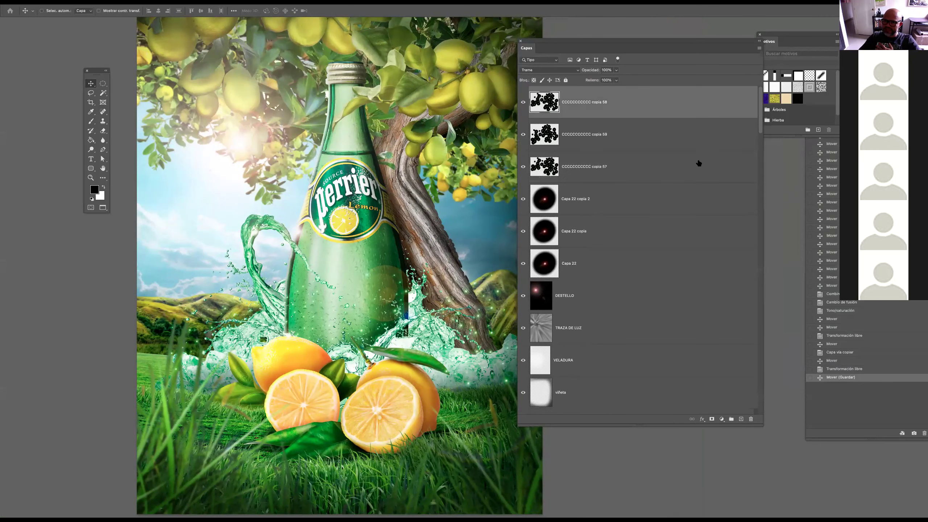
pyautogui.click(741, 419)
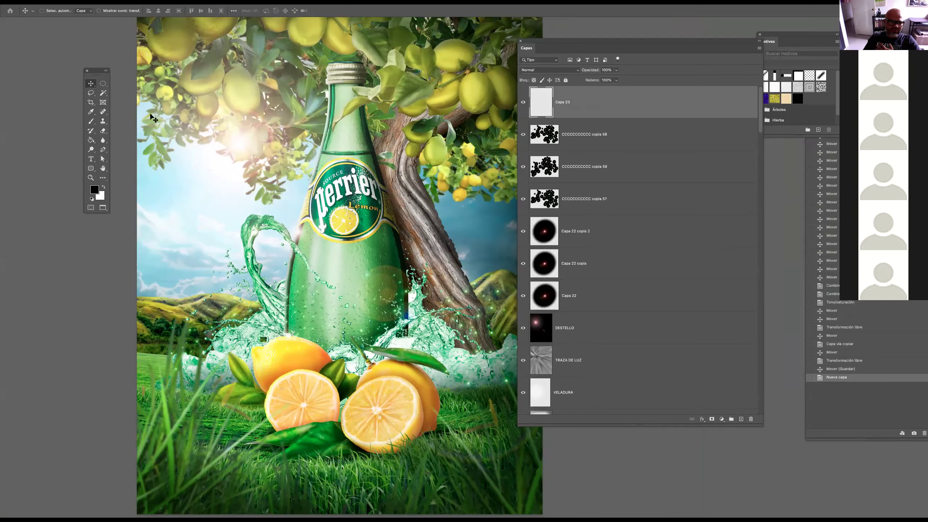
pyautogui.click(90, 111)
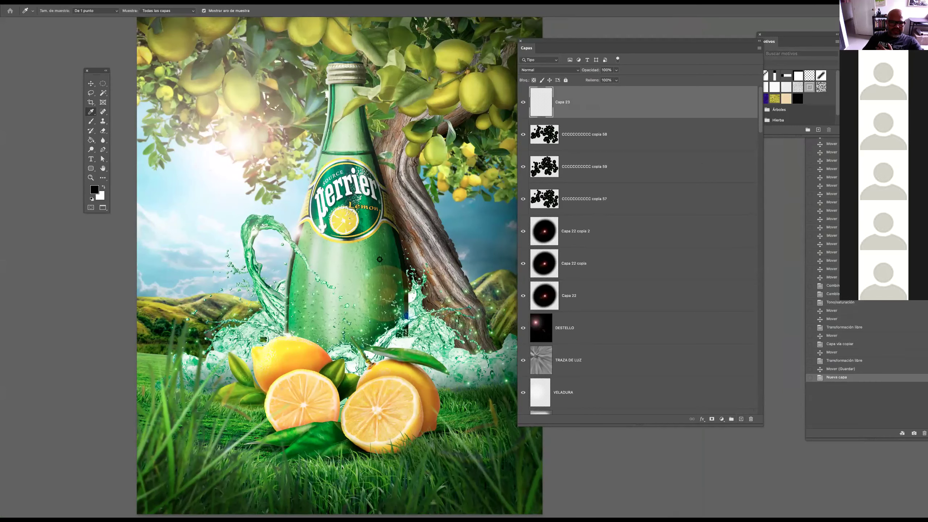
pyautogui.scroll(2, 402, 260)
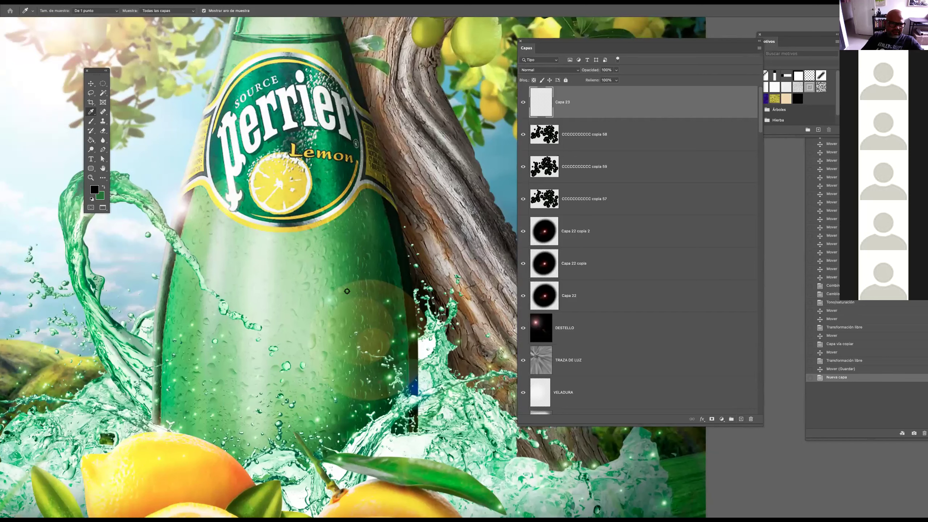
pyautogui.keyDown('alt'); pyautogui.click(338, 297); pyautogui.keyUp('alt')
pyautogui.click(104, 187)
# - Choose a soft Brush and size it down from about 720 px to about 323 px
pyautogui.click(94, 123)
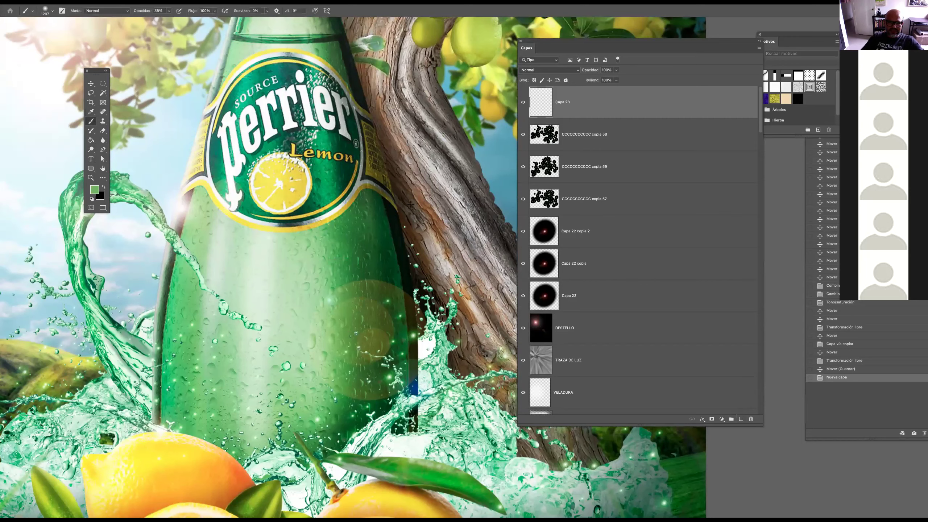
pyautogui.moveTo(404, 205); pyautogui.dragTo(237, 230)
pyautogui.scroll(5, 404, 221)
pyautogui.hscroll(4, 403, 221)
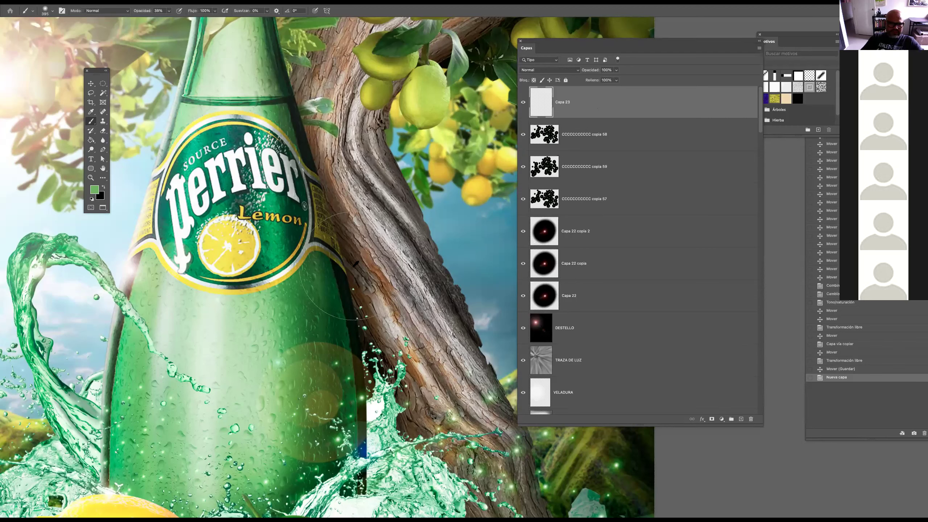
pyautogui.moveTo(344, 266); pyautogui.dragTo(329, 266)
# - Paint soft green along the bottle edge, over the splash and tree trunk, and the bottle's right side
pyautogui.click(365, 409)
pyautogui.click(365, 409)
pyautogui.moveTo(360, 361); pyautogui.dragTo(355, 256)
pyautogui.moveTo(329, 303); pyautogui.dragTo(329, 176)
pyautogui.moveTo(318, 234); pyautogui.dragTo(318, 120)
pyautogui.moveTo(300, 82); pyautogui.dragTo(321, 234)
pyautogui.moveTo(364, 309)
pyautogui.mouseDown()
pyautogui.moveTo(362, 365)
pyautogui.moveTo(387, 421)
pyautogui.moveTo(365, 468)
pyautogui.mouseUp()
pyautogui.moveTo(351, 402); pyautogui.dragTo(351, 457)
pyautogui.moveTo(329, 420)
pyautogui.mouseDown()
pyautogui.moveTo(292, 237)
pyautogui.moveTo(282, 54)
pyautogui.mouseUp()
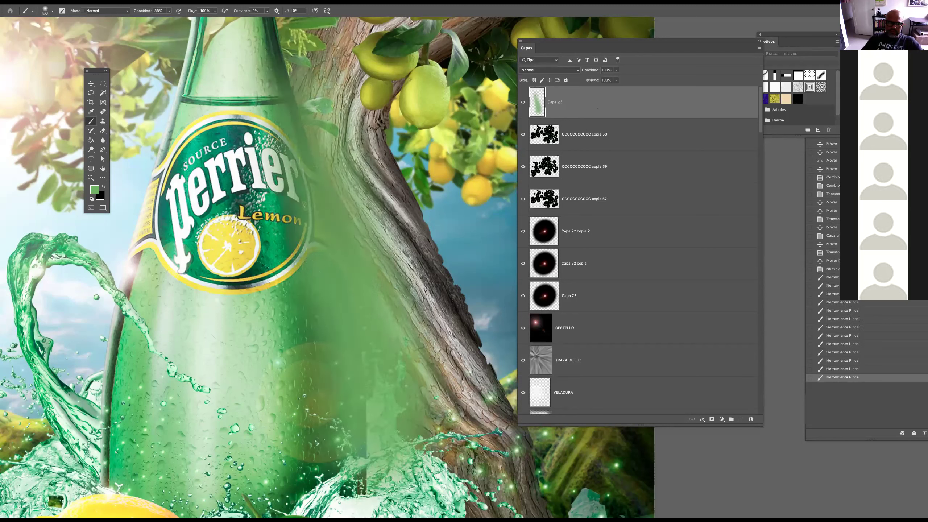
# - Brush a brighter green, 63d02a, right of the bottle, then fit the whole composition in view
pyautogui.click(92, 189)
pyautogui.moveTo(498, 279); pyautogui.dragTo(503, 284)
pyautogui.press('Return')
pyautogui.moveTo(329, 155)
pyautogui.keyDown('ctrl'); pyautogui.keyDown('alt'); pyautogui.mouseDown()
pyautogui.moveTo(314, 155)
pyautogui.moveTo(346, 221)
pyautogui.mouseUp(); pyautogui.keyUp('alt'); pyautogui.keyUp('ctrl')
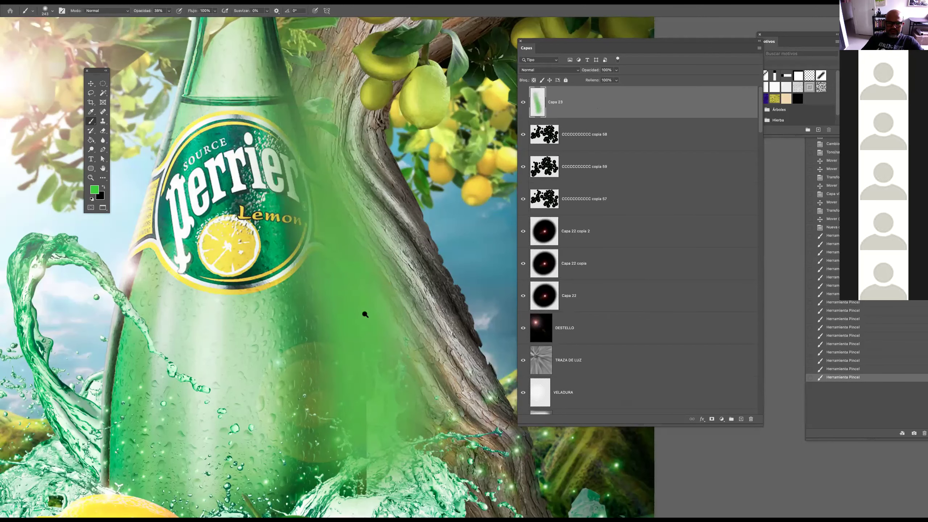
pyautogui.hotkey('ctrl', '0')
pyautogui.moveTo(369, 301); pyautogui.dragTo(371, 241)
# - Set the paint layer's blend mode to Color and its opacity to 46%
pyautogui.click(561, 70)
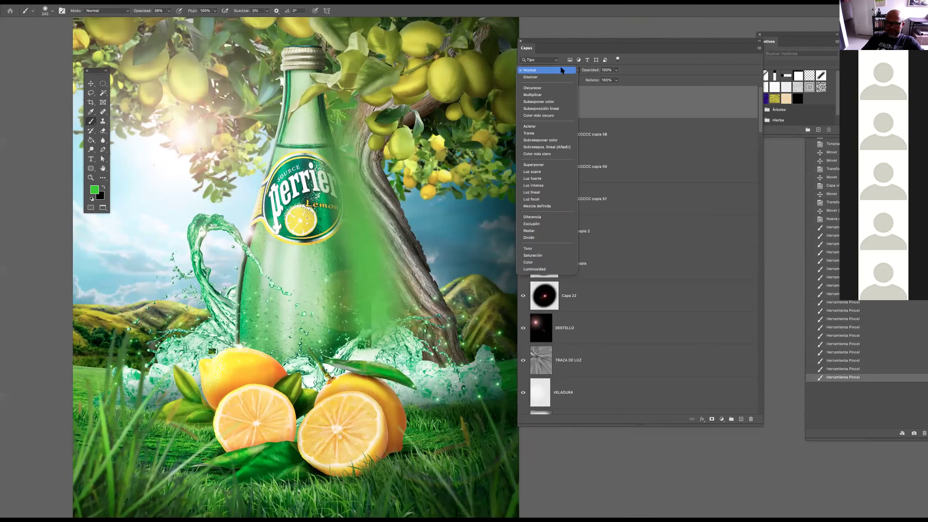
pyautogui.click(535, 262)
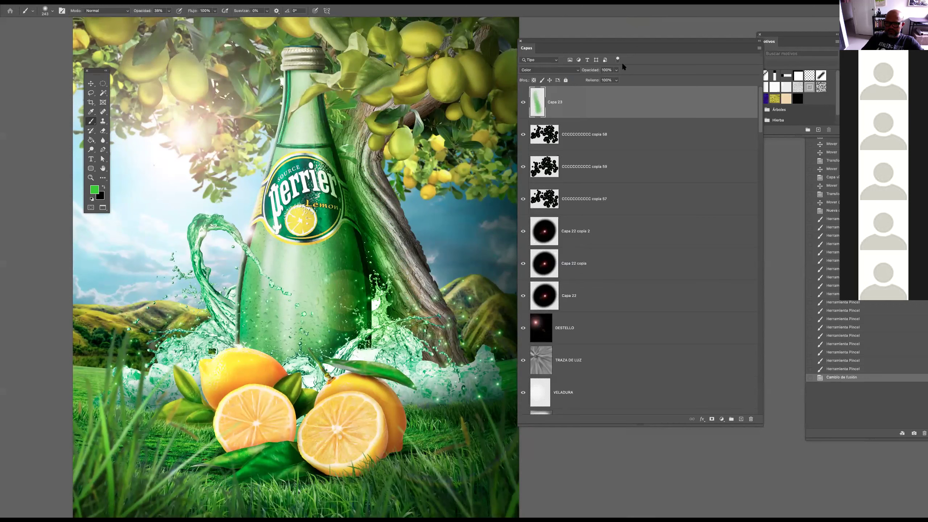
pyautogui.moveTo(603, 80); pyautogui.dragTo(600, 80)
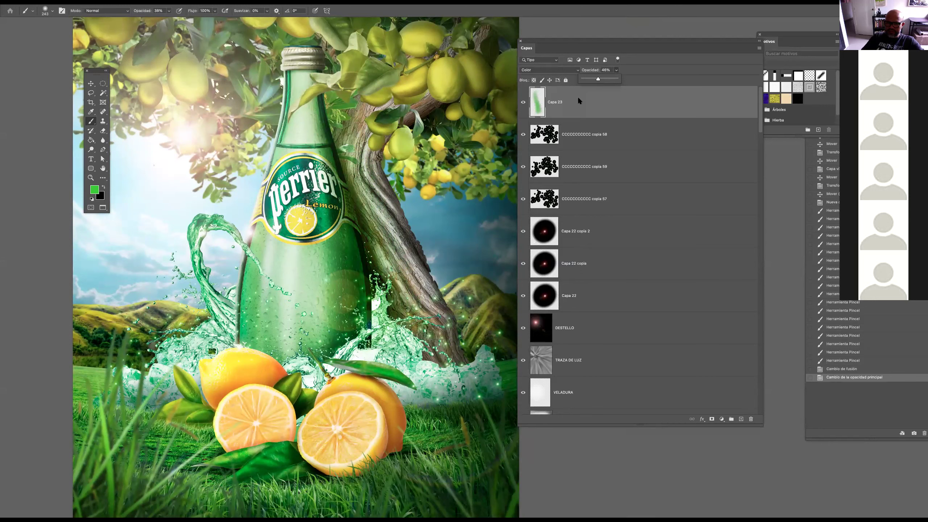
# - Sample yellow from the lemon and dab it over the lower and right cut lemons
pyautogui.keyDown('alt'); pyautogui.click(249, 362); pyautogui.keyUp('alt')
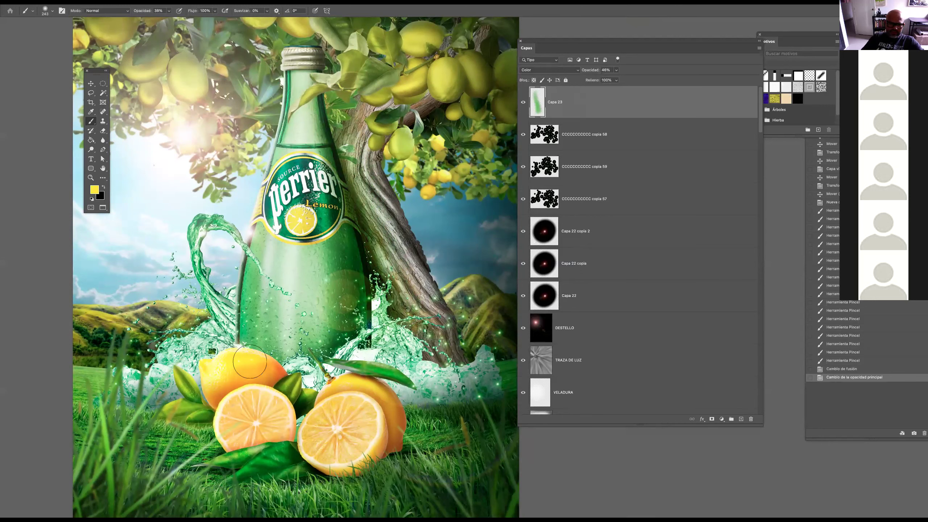
pyautogui.moveTo(219, 365)
pyautogui.mouseDown()
pyautogui.moveTo(217, 349)
pyautogui.moveTo(237, 380)
pyautogui.moveTo(256, 387)
pyautogui.mouseUp()
pyautogui.moveTo(369, 412); pyautogui.dragTo(379, 435)
pyautogui.click(371, 434)
pyautogui.click(370, 431)
pyautogui.click(369, 430)
pyautogui.click(368, 432)
pyautogui.click(306, 443)
pyautogui.click(255, 440)
pyautogui.click(318, 438)
pyautogui.click(261, 421)
pyautogui.click(263, 418)
pyautogui.click(377, 424)
pyautogui.click(385, 407)
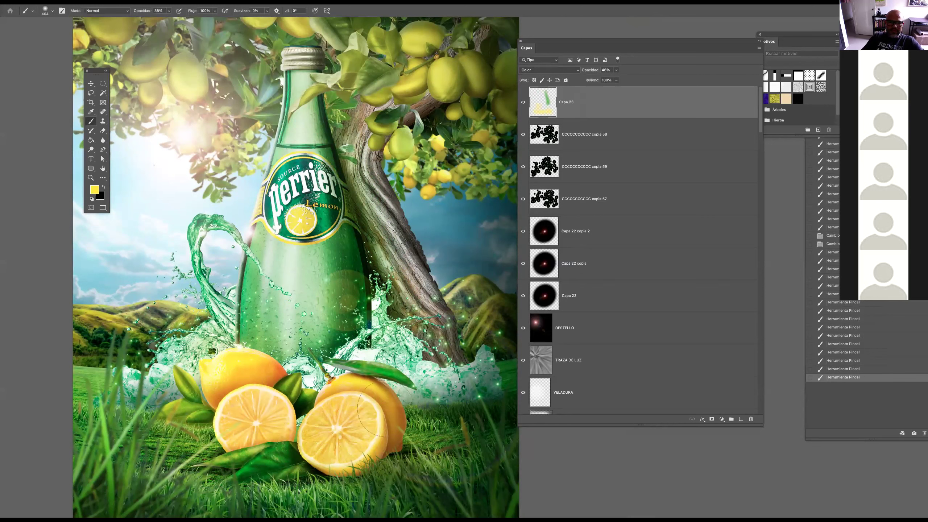
# - Sample sky blue and paint it over the left sky at about 630 px, then near the tree at 409 px
pyautogui.keyDown('alt'); pyautogui.click(434, 224); pyautogui.keyUp('alt')
pyautogui.moveTo(161, 214); pyautogui.dragTo(190, 214)
pyautogui.click(194, 229)
pyautogui.click(176, 233)
pyautogui.click(153, 234)
pyautogui.click(146, 241)
pyautogui.click(120, 286)
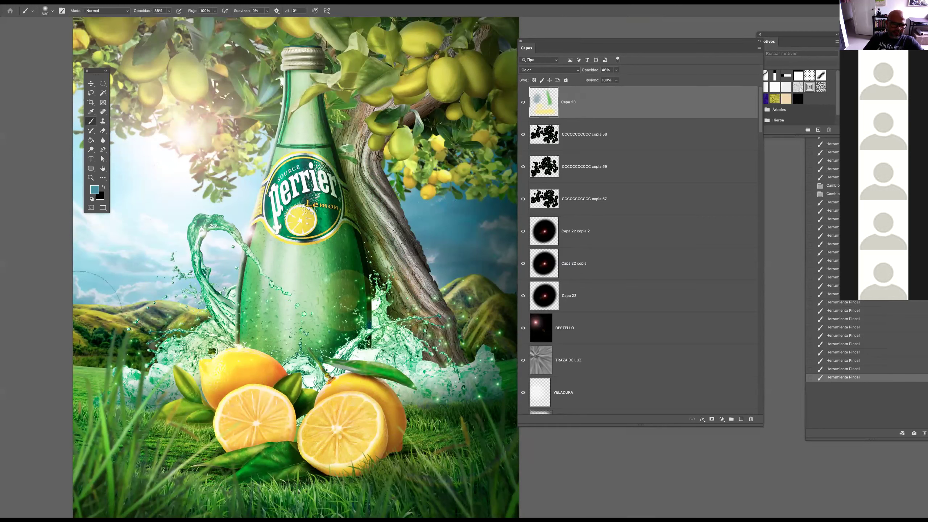
pyautogui.moveTo(121, 292); pyautogui.dragTo(88, 292)
pyautogui.click(124, 291)
pyautogui.click(124, 292)
# - Tint the sunlit upper foliage and sky with blue using a brush of about 658 px
pyautogui.moveTo(475, 279); pyautogui.dragTo(455, 279)
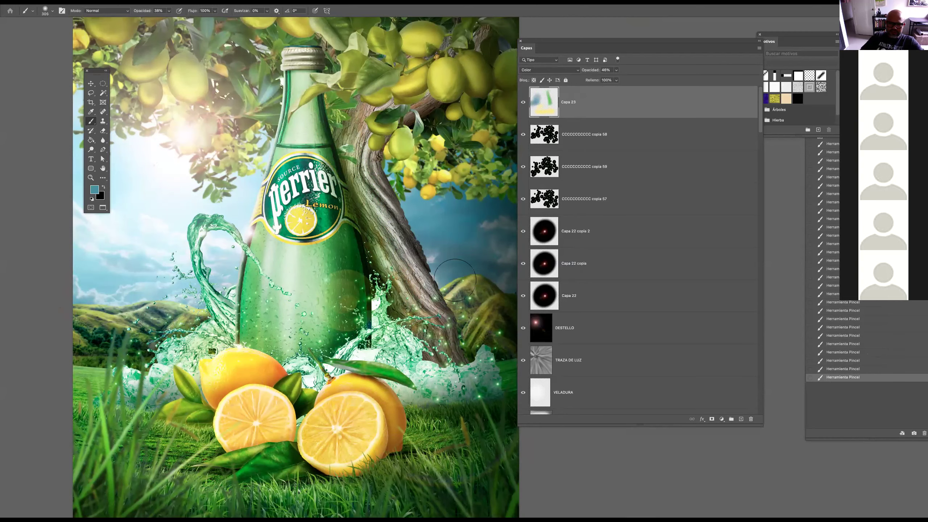
pyautogui.click(376, 209)
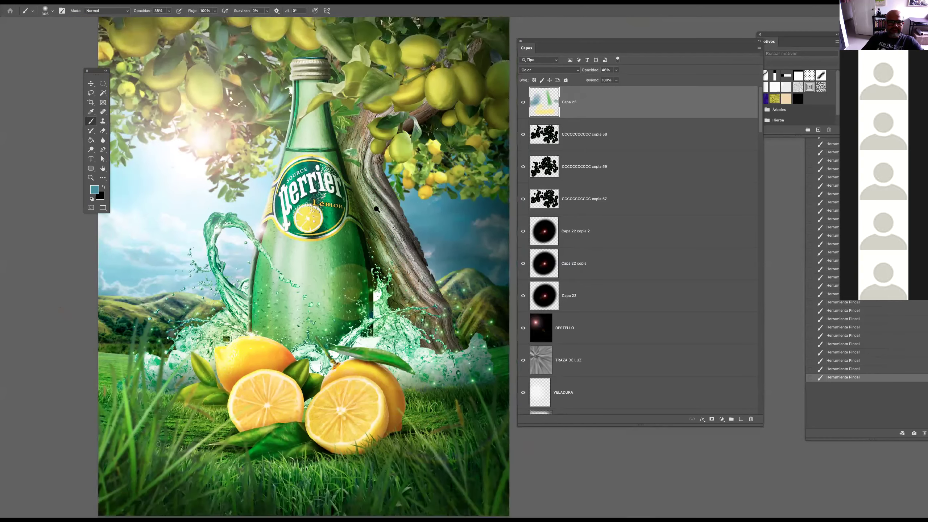
pyautogui.scroll(-2, 331, 111)
pyautogui.scroll(4, 320, 226)
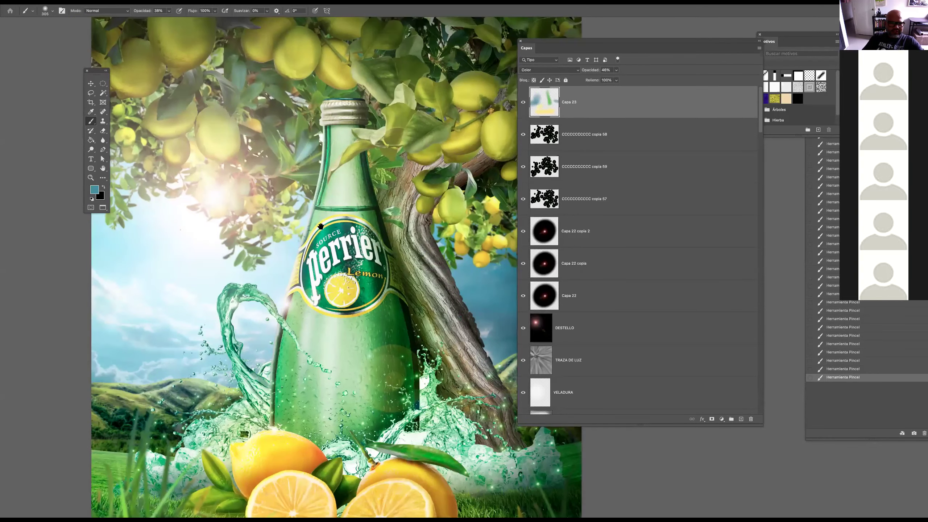
pyautogui.moveTo(321, 226); pyautogui.dragTo(423, 241)
pyautogui.moveTo(247, 207); pyautogui.dragTo(314, 207)
pyautogui.moveTo(247, 160)
pyautogui.mouseDown()
pyautogui.moveTo(315, 241)
pyautogui.moveTo(300, 204)
pyautogui.moveTo(311, 198)
pyautogui.moveTo(248, 177)
pyautogui.moveTo(282, 211)
pyautogui.moveTo(300, 257)
pyautogui.mouseUp()
pyautogui.scroll(-4, 259, 234)
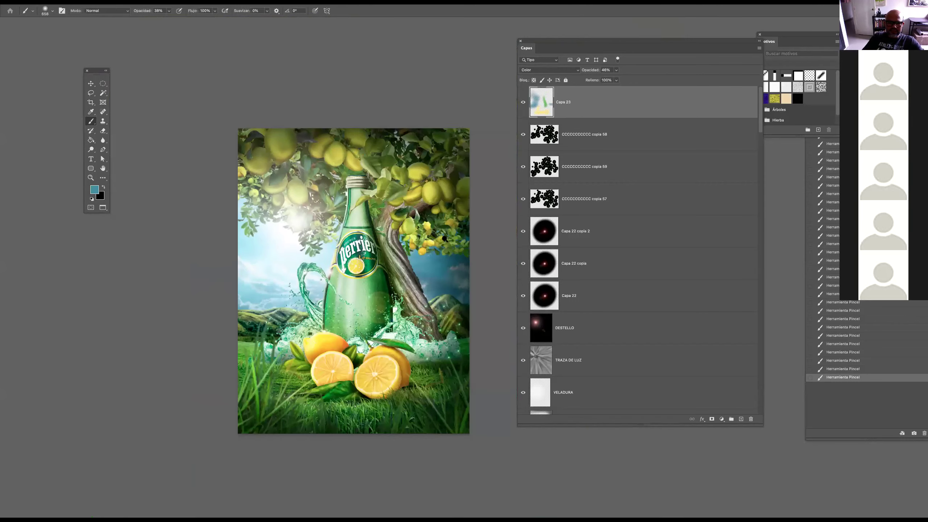
pyautogui.scroll(4, 445, 238)
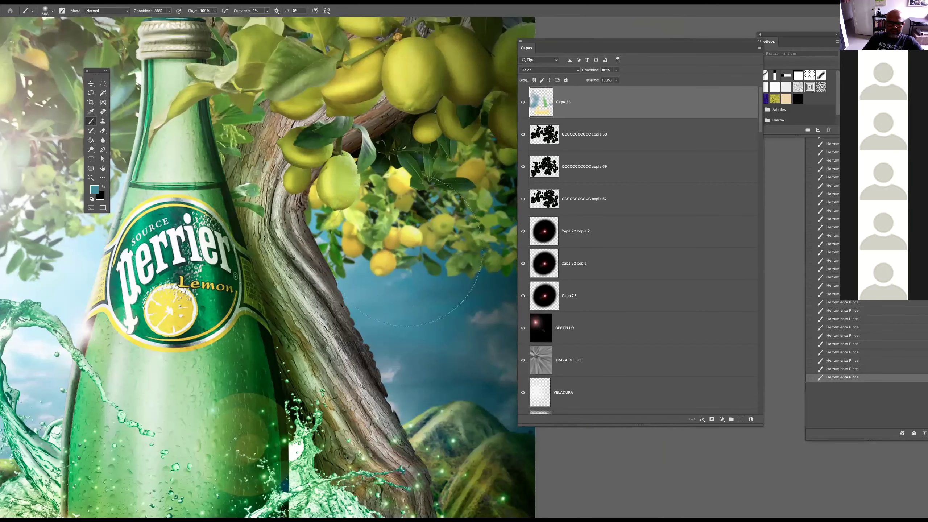
# - Review the poster full-screen without panels, then bring the workspace panels back with Tab
pyautogui.press('f')
pyautogui.moveTo(478, 214); pyautogui.dragTo(264, 203)
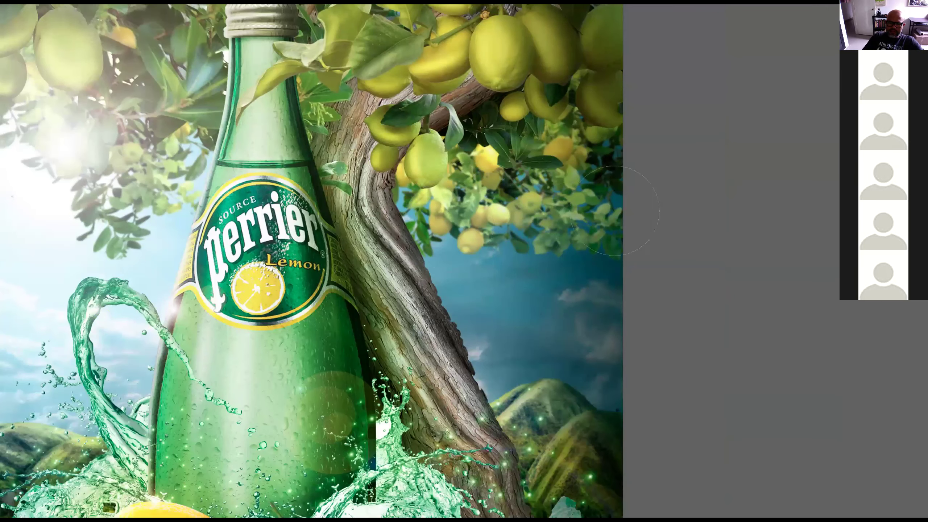
pyautogui.scroll(-5, 426, 209)
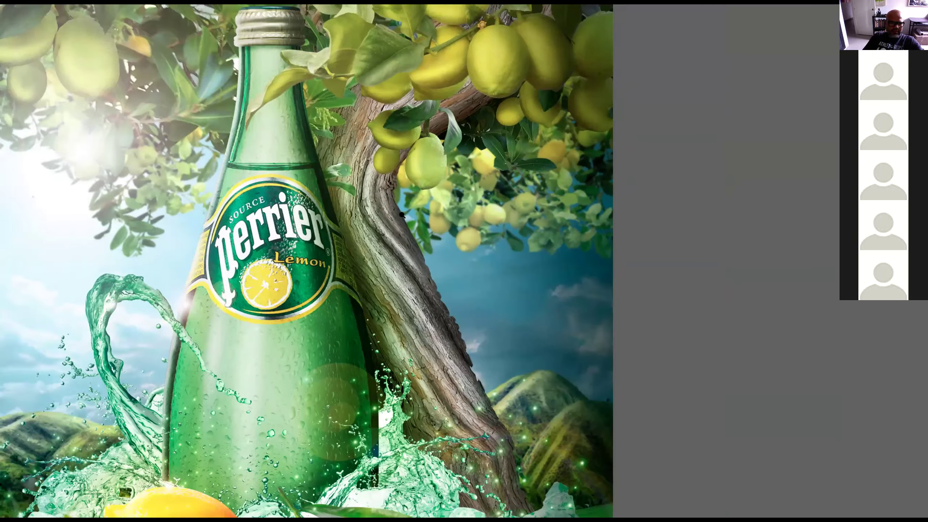
pyautogui.scroll(2, 438, 235)
pyautogui.moveTo(439, 235); pyautogui.dragTo(440, 231)
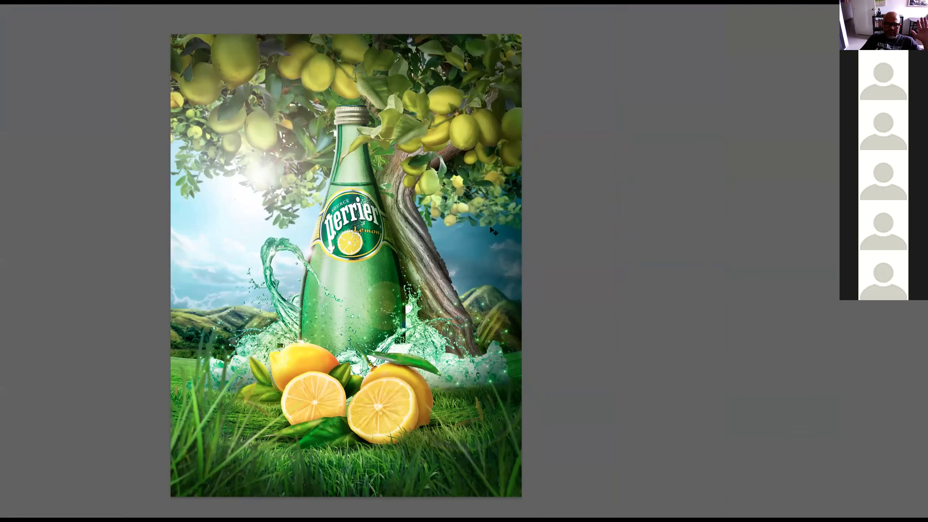
pyautogui.hscroll(2, 497, 221)
pyautogui.hscroll(4, 495, 227)
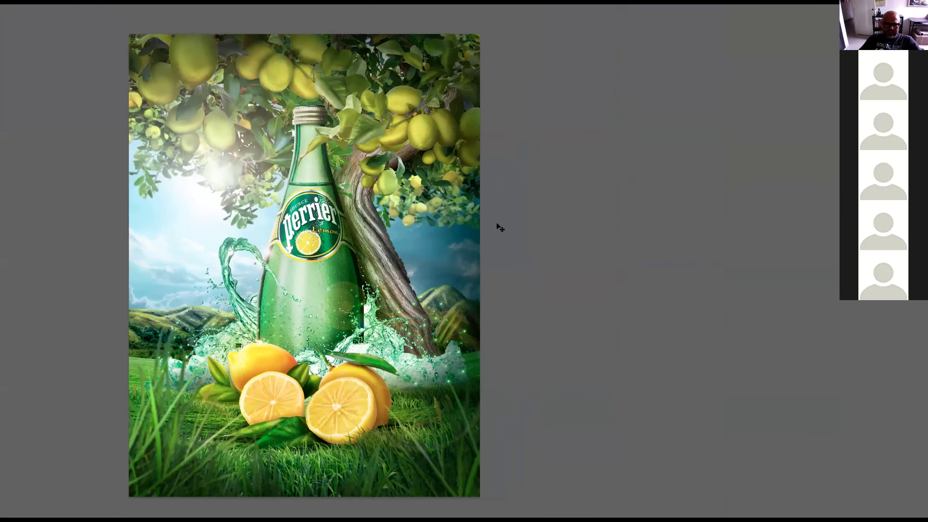
pyautogui.press('Tab')
pyautogui.hscroll(10, 191, 215)
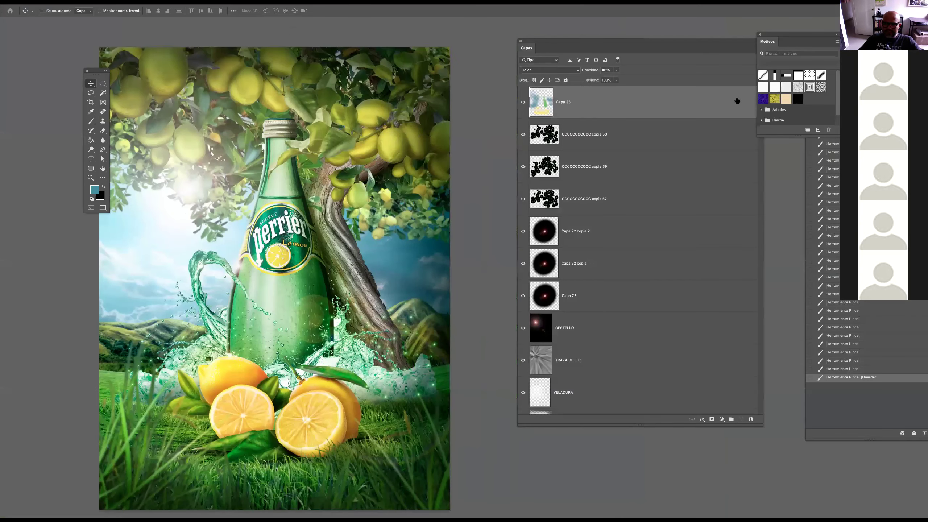
# - Close the History panel from the Ventana menu and reopen the Ventana menu
pyautogui.click(270, 2)
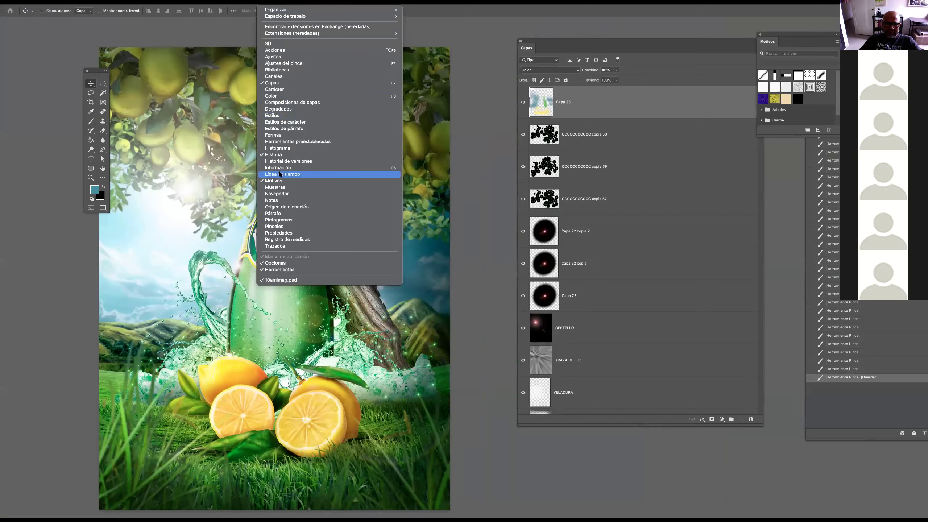
pyautogui.click(280, 155)
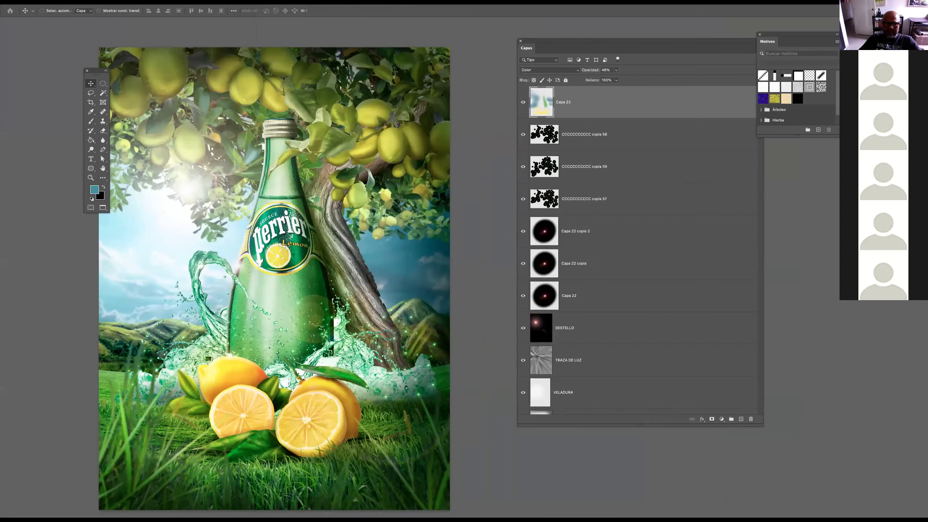
pyautogui.click(270, 2)
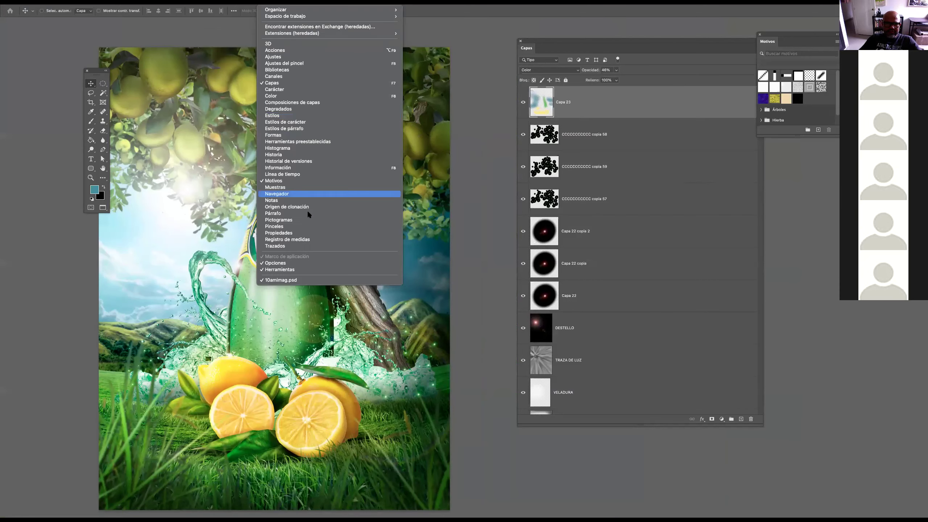
# - Reopen and dock History, then switch between the 10amimag.psd snapshot and the last Herramienta Pincel step
pyautogui.click(279, 155)
pyautogui.moveTo(863, 103); pyautogui.dragTo(635, 106)
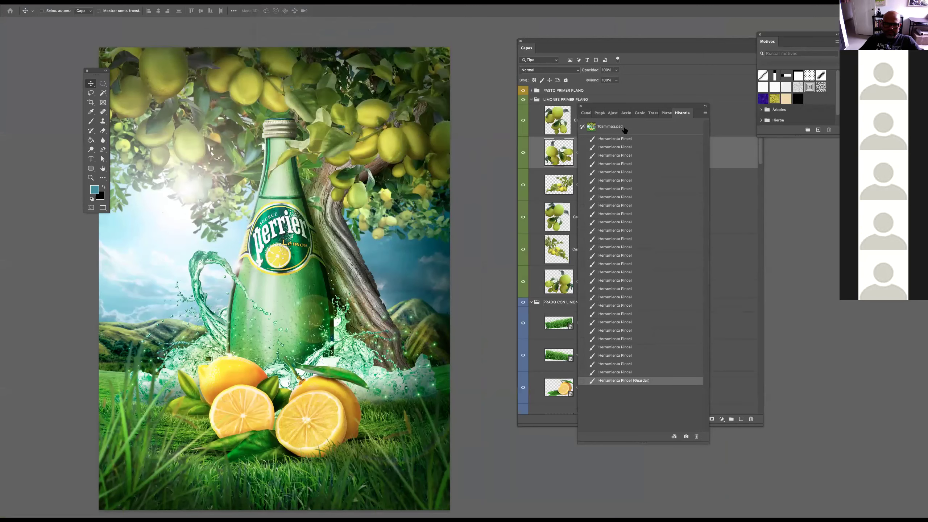
pyautogui.click(624, 129)
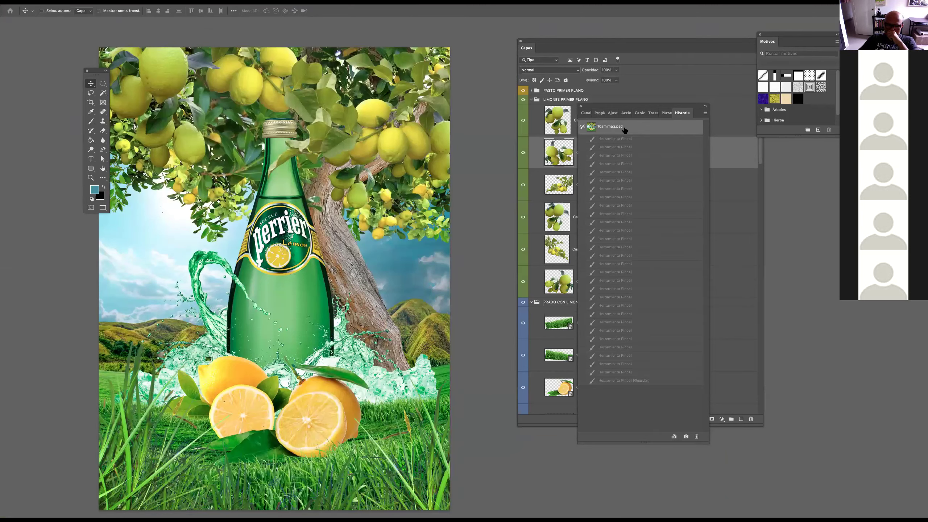
pyautogui.click(615, 381)
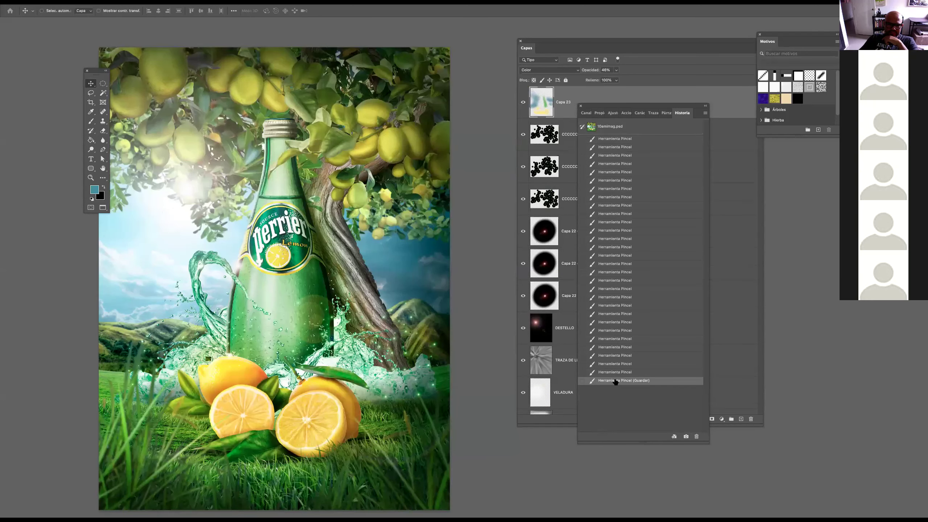
pyautogui.click(630, 128)
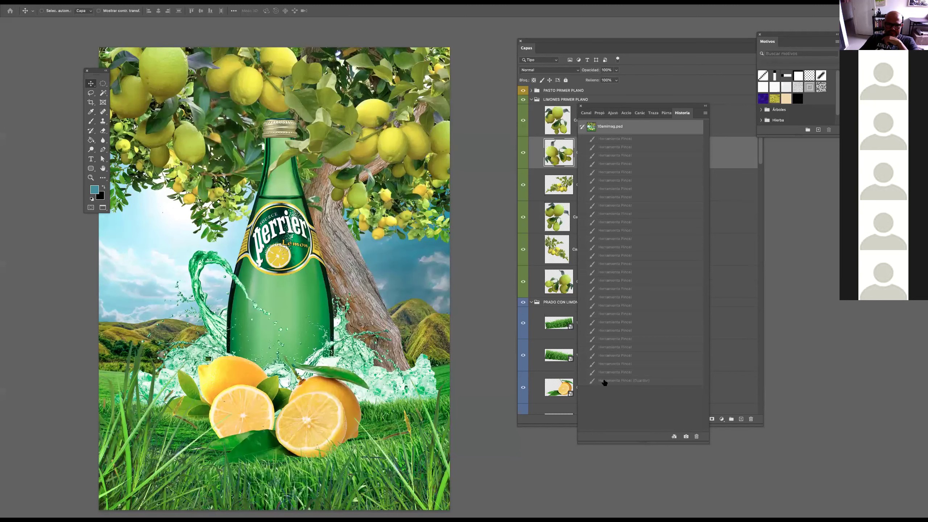
pyautogui.click(605, 381)
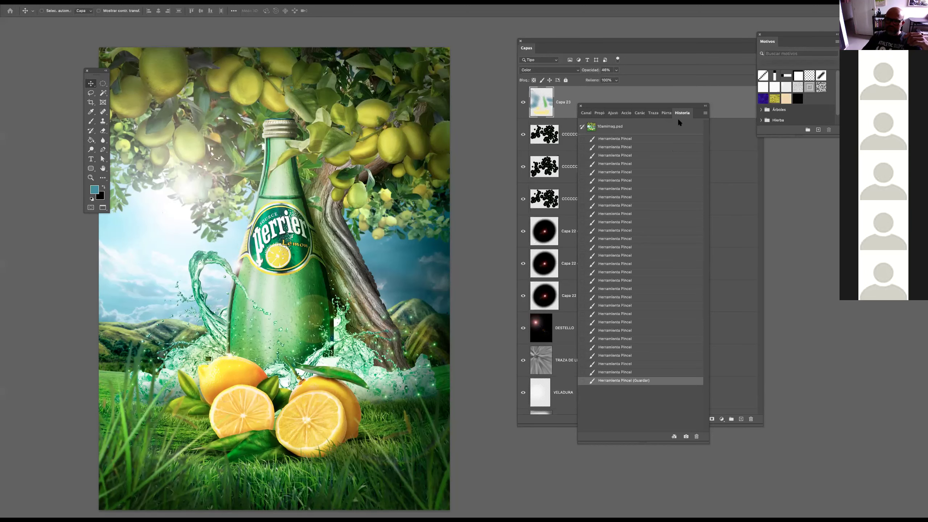
# - Select all, Copy Merged, and paste the flattened composite as new layer Capa 24
pyautogui.moveTo(680, 114); pyautogui.dragTo(830, 171)
pyautogui.moveTo(628, 42); pyautogui.dragTo(583, 32)
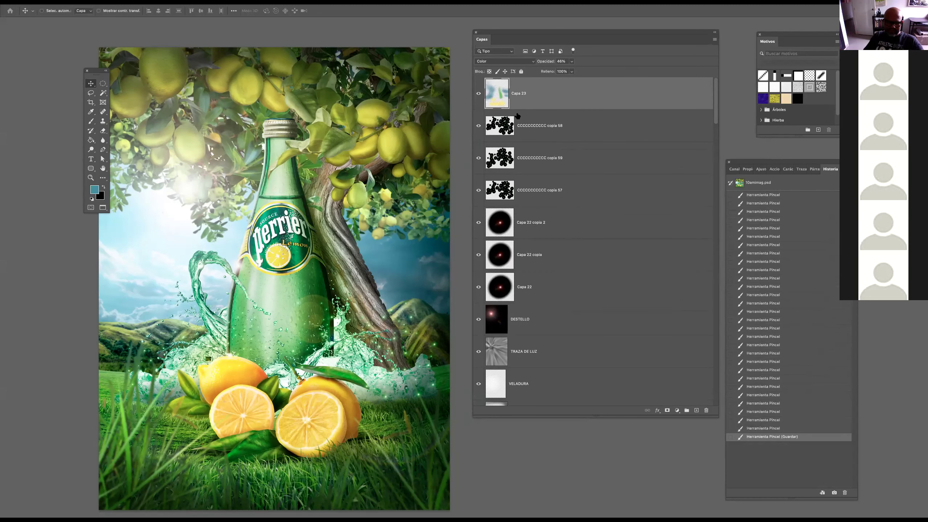
pyautogui.hotkey('ctrl', 'a')
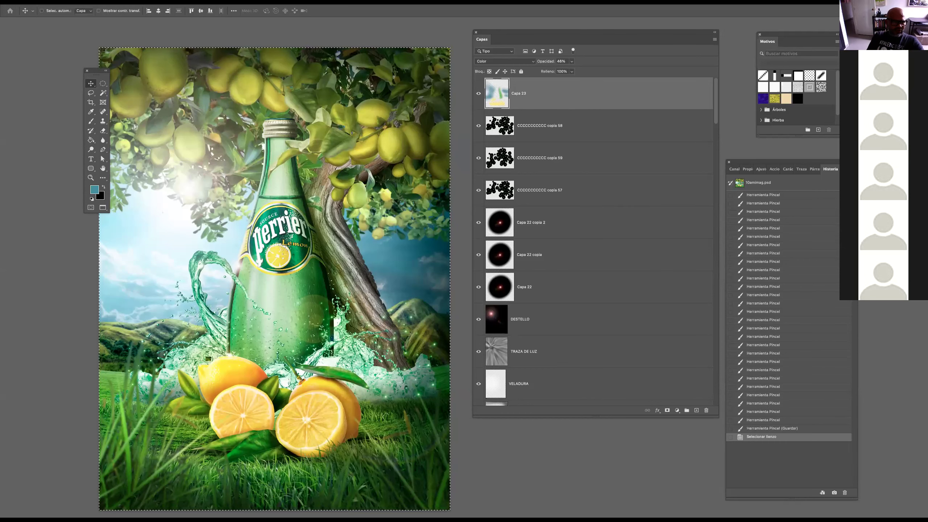
pyautogui.click(83, 1)
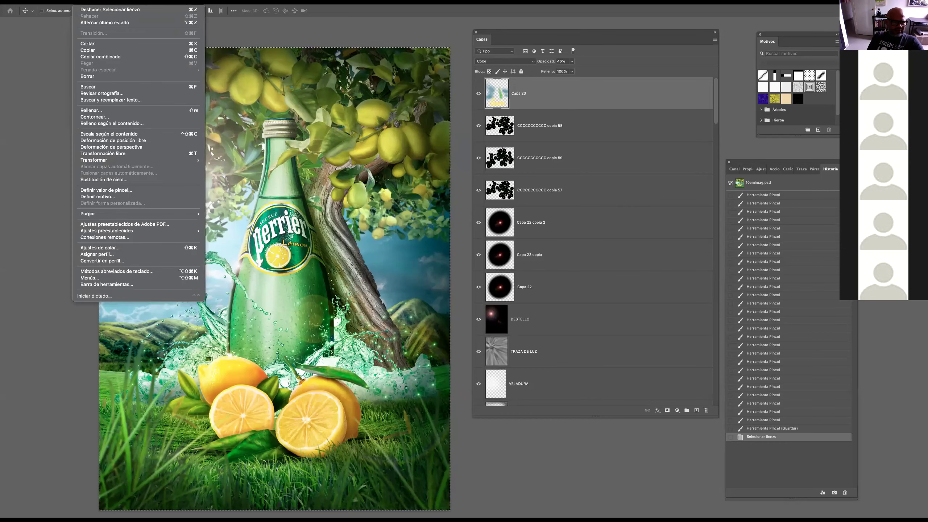
pyautogui.click(110, 56)
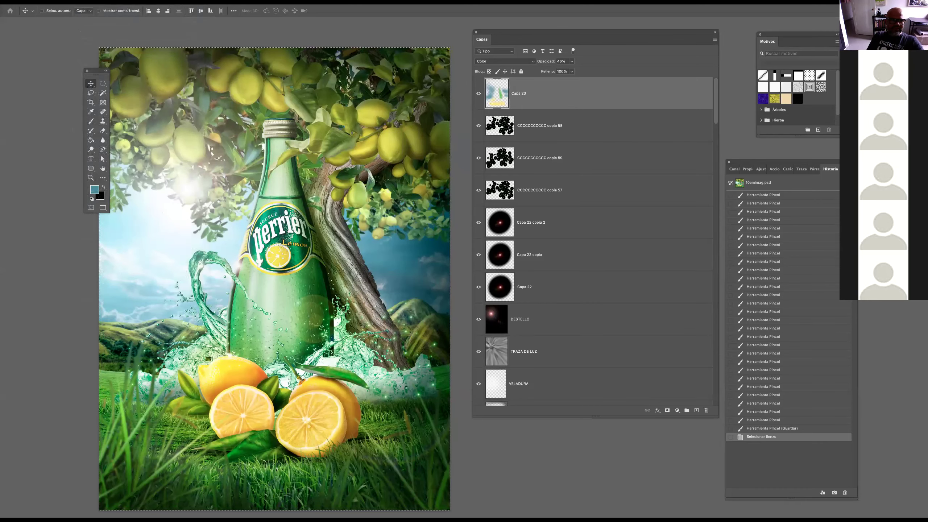
pyautogui.click(84, 2)
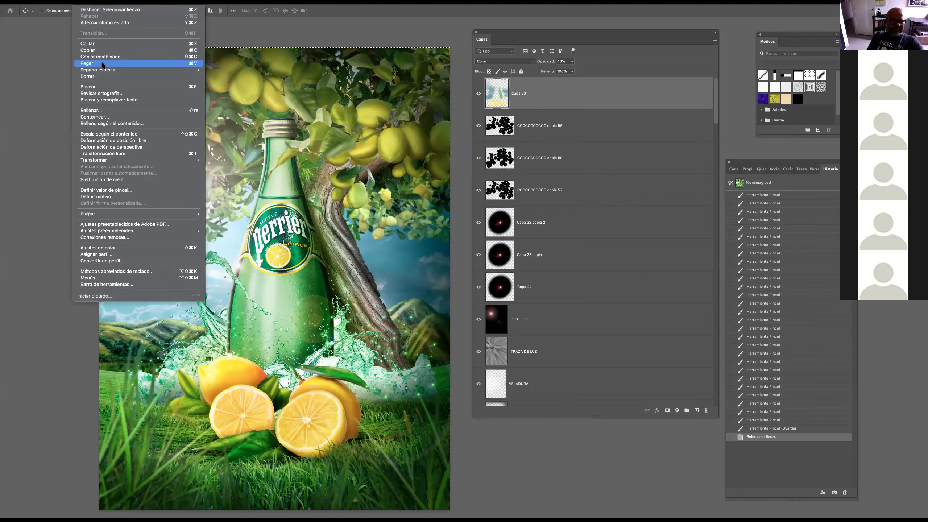
pyautogui.click(140, 63)
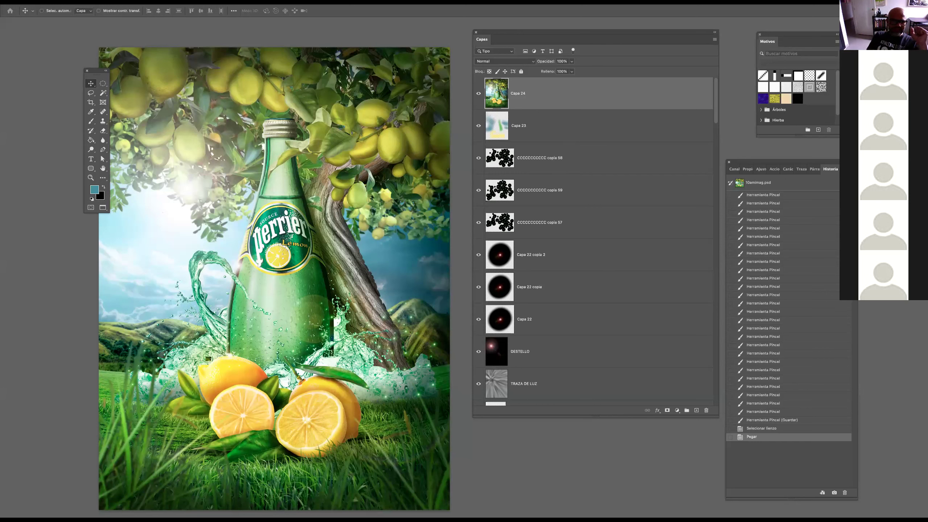
# - Open Smart Sharpen, zoom its preview into the bottle, and toggle the preview to compare
pyautogui.click(200, 1)
pyautogui.moveTo(203, 107)
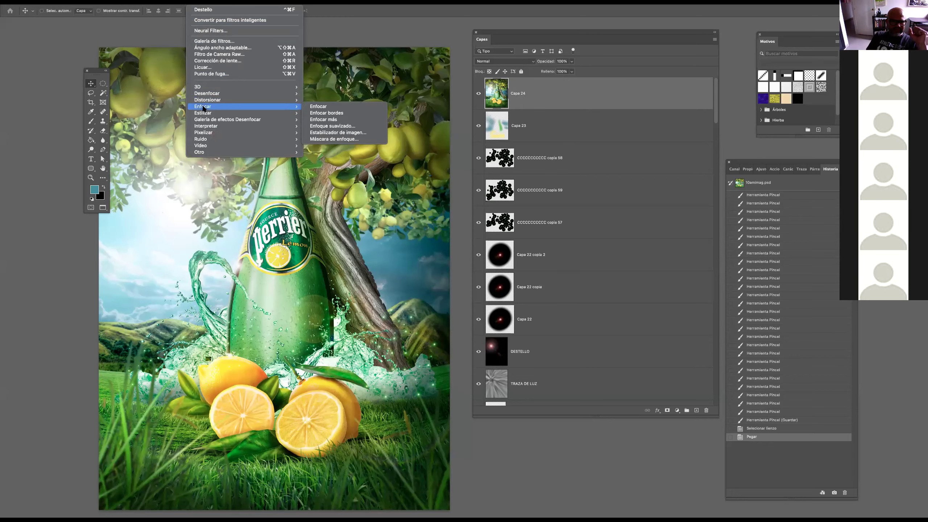
pyautogui.click(359, 175)
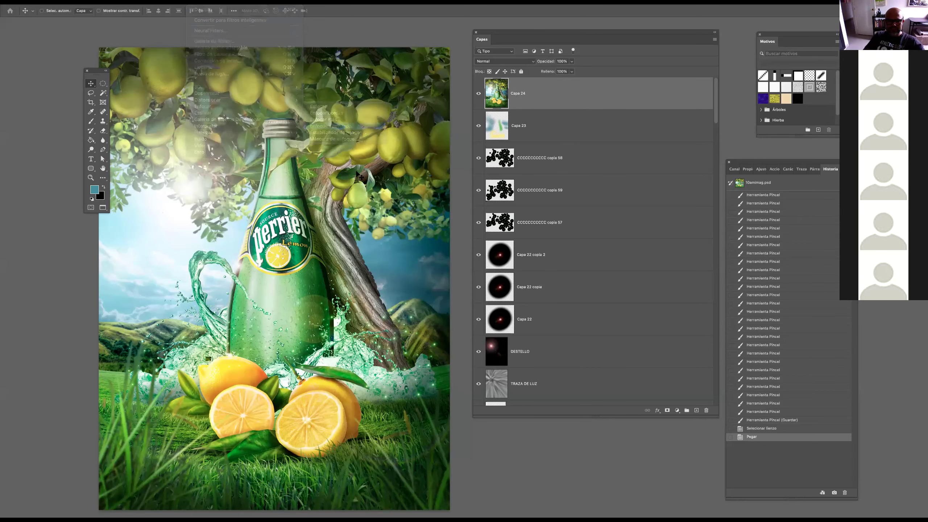
pyautogui.keyDown('super'); pyautogui.click(307, 309); pyautogui.keyUp('super')
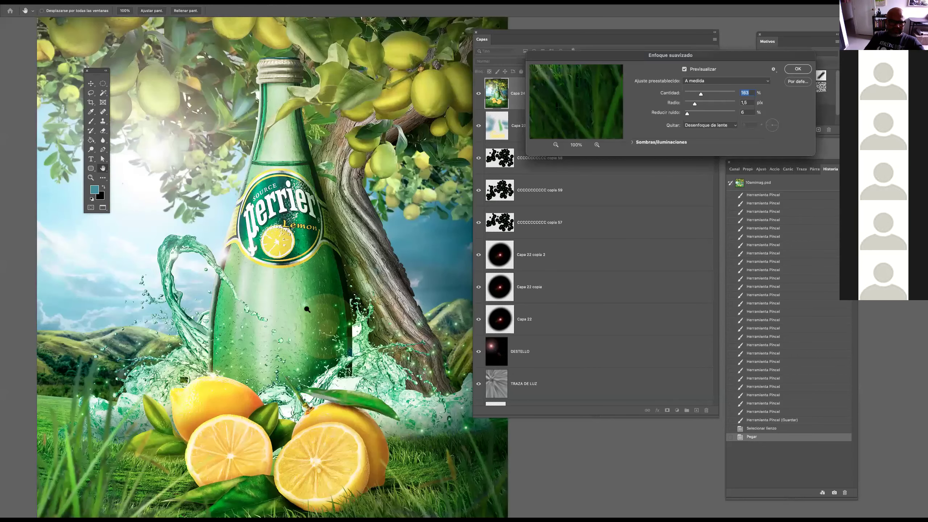
pyautogui.keyDown('super'); pyautogui.click(312, 309); pyautogui.keyUp('super')
pyautogui.keyDown('super'); pyautogui.click(336, 300); pyautogui.keyUp('super')
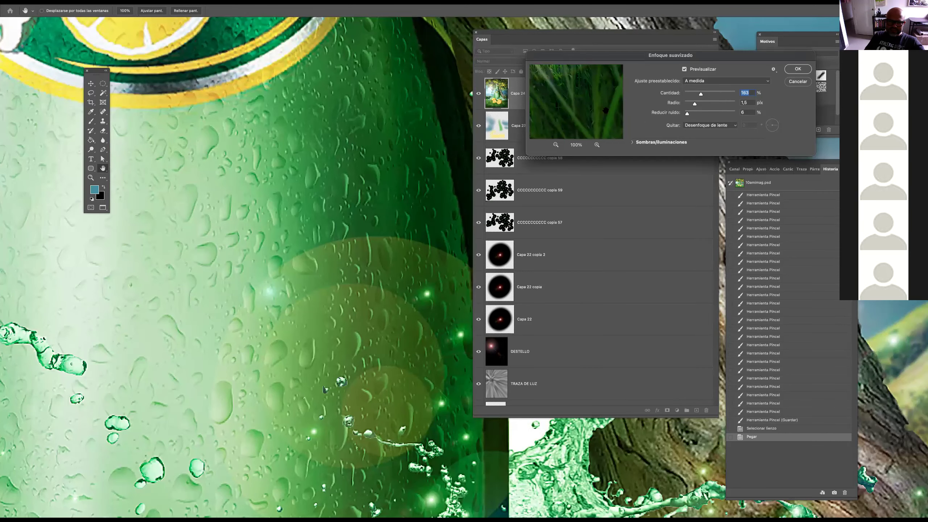
pyautogui.hscroll(5, 252, 279)
pyautogui.press('alt')
pyautogui.scroll(3, 346, 260)
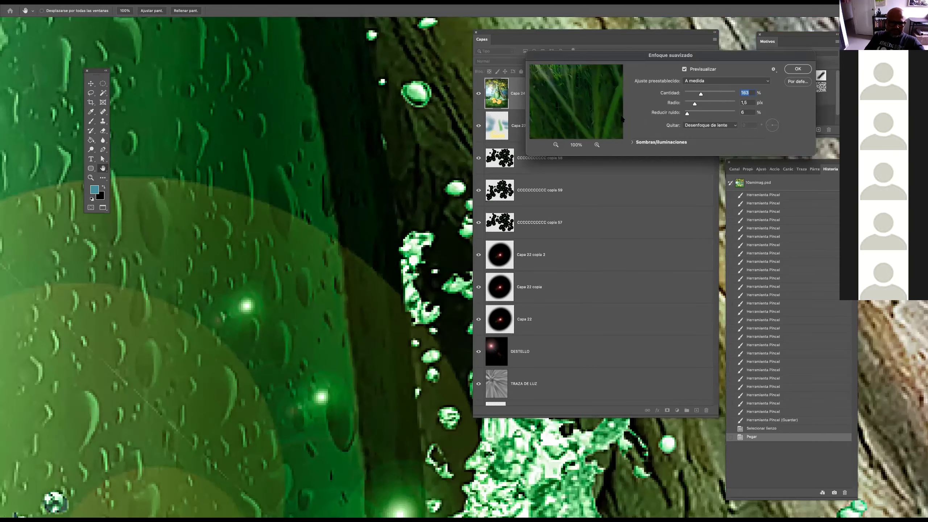
pyautogui.click(684, 71)
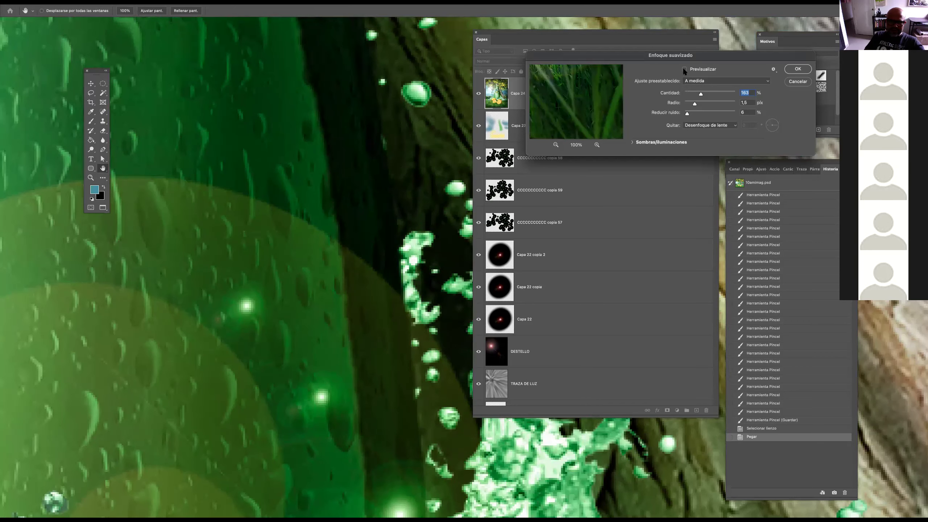
pyautogui.click(684, 69)
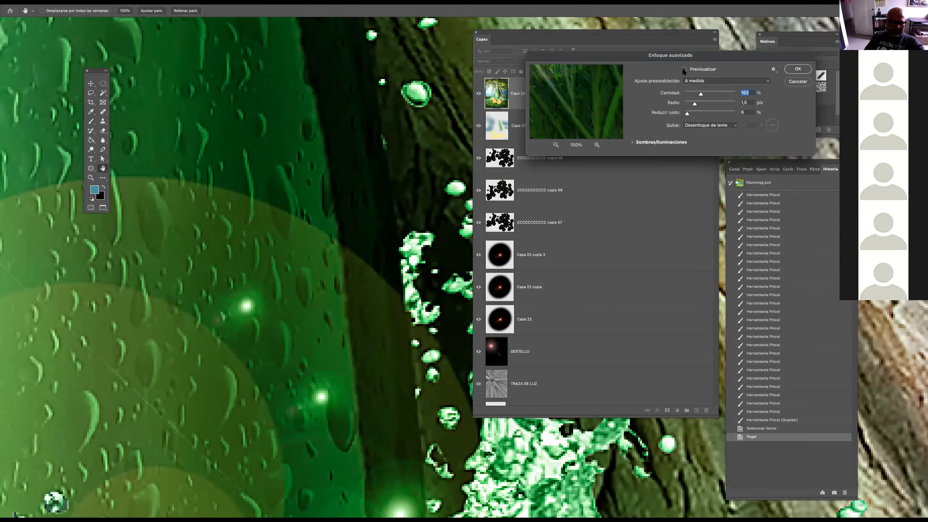
pyautogui.click(683, 69)
pyautogui.click(683, 70)
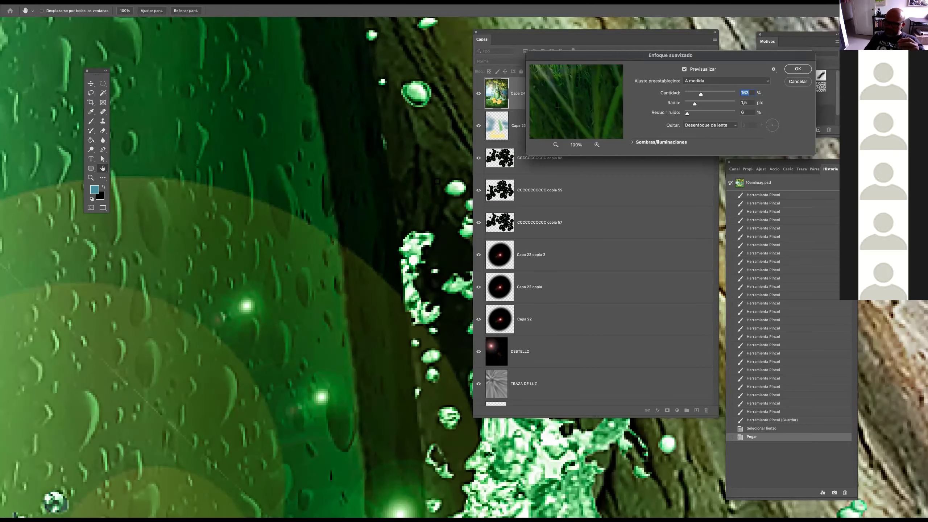
pyautogui.scroll(-2, 330, 202)
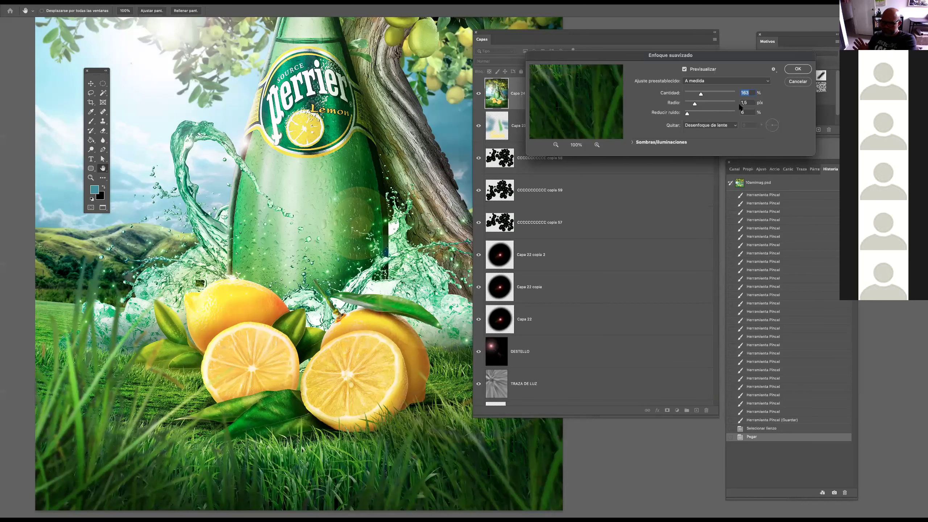
# - Apply Smart Sharpen at 163% with a radius of about 1.6 px and 9% noise reduction
pyautogui.click(720, 103)
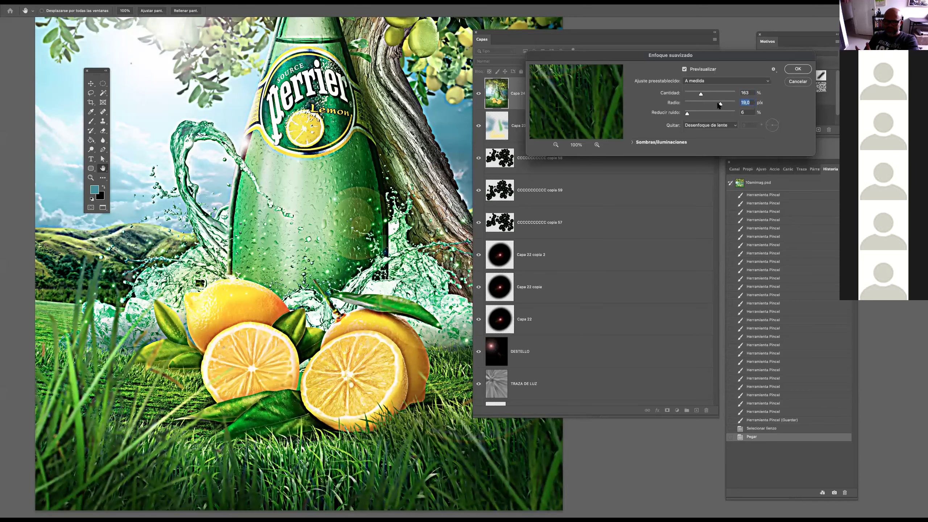
pyautogui.click(695, 103)
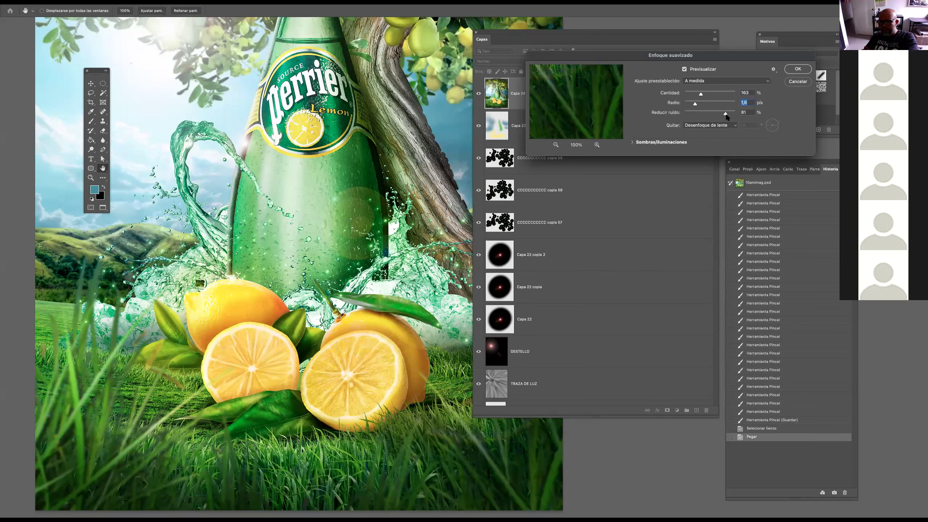
pyautogui.moveTo(687, 114); pyautogui.dragTo(689, 115)
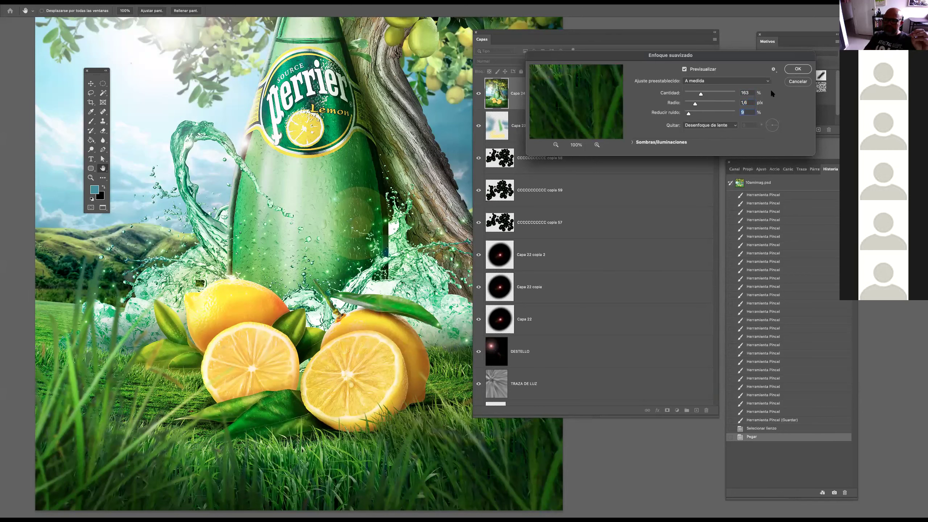
pyautogui.moveTo(658, 64); pyautogui.dragTo(590, 69)
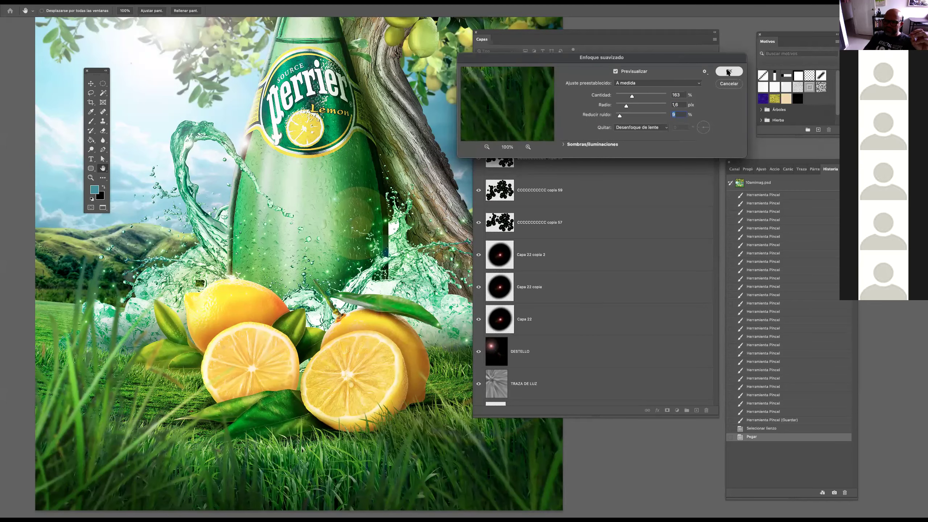
pyautogui.click(730, 71)
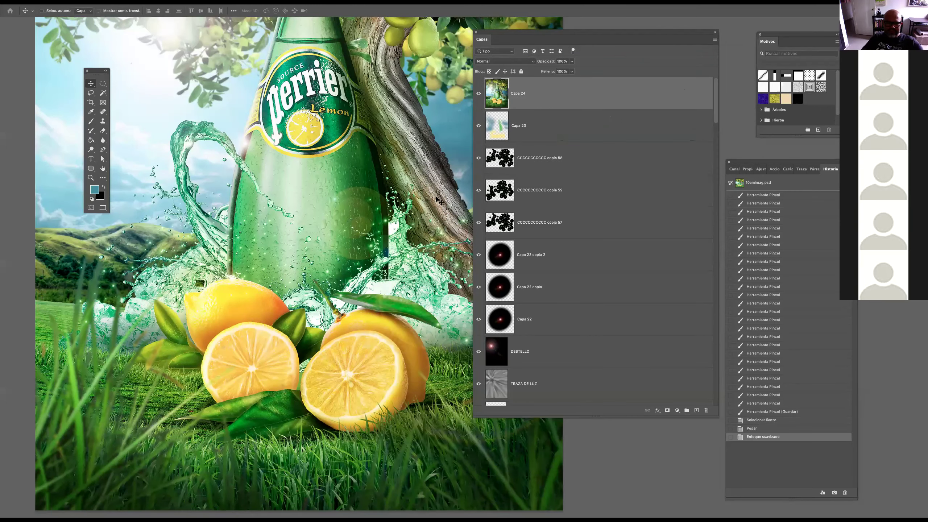
pyautogui.hotkey('ctrl', 'space')
pyautogui.keyDown('ctrl'); pyautogui.keyDown('alt'); pyautogui.click(314, 212); pyautogui.keyUp('alt'); pyautogui.keyUp('ctrl')
pyautogui.keyDown('ctrl'); pyautogui.click(307, 204); pyautogui.keyUp('ctrl')
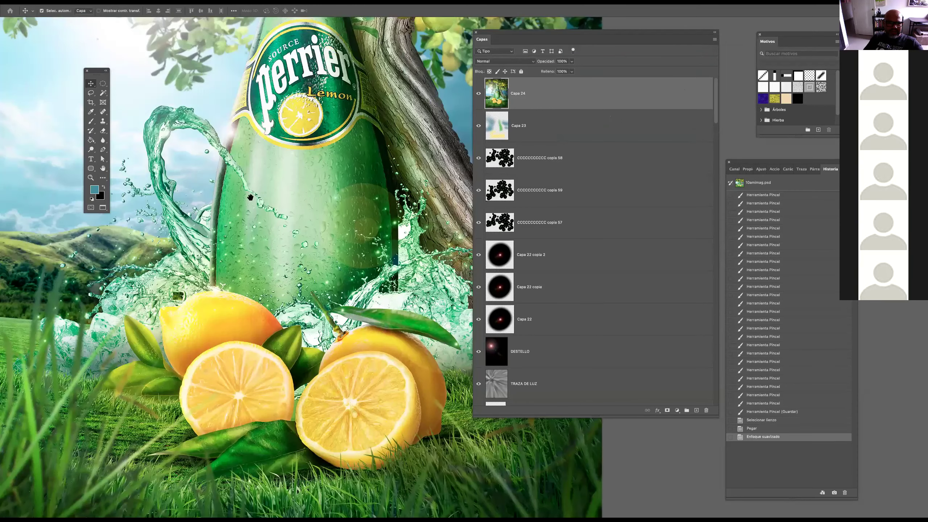
pyautogui.keyDown('ctrl'); pyautogui.keyDown('alt'); pyautogui.click(353, 311); pyautogui.keyUp('alt'); pyautogui.keyUp('ctrl')
pyautogui.click(246, 142)
pyautogui.moveTo(281, 205); pyautogui.dragTo(193, 290)
pyautogui.moveTo(322, 266); pyautogui.dragTo(310, 196)
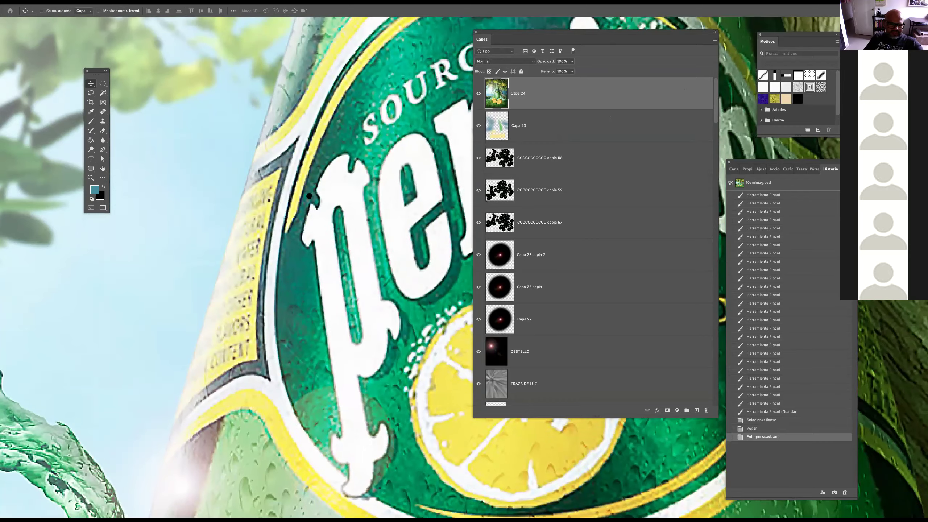
pyautogui.moveTo(291, 324); pyautogui.dragTo(300, 189)
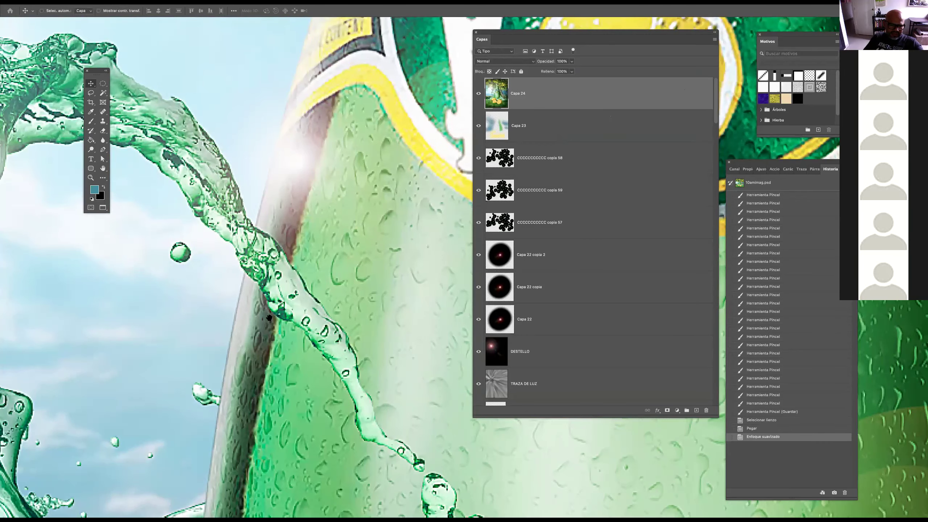
pyautogui.moveTo(269, 318); pyautogui.dragTo(236, 302)
pyautogui.moveTo(204, 357); pyautogui.dragTo(233, 355)
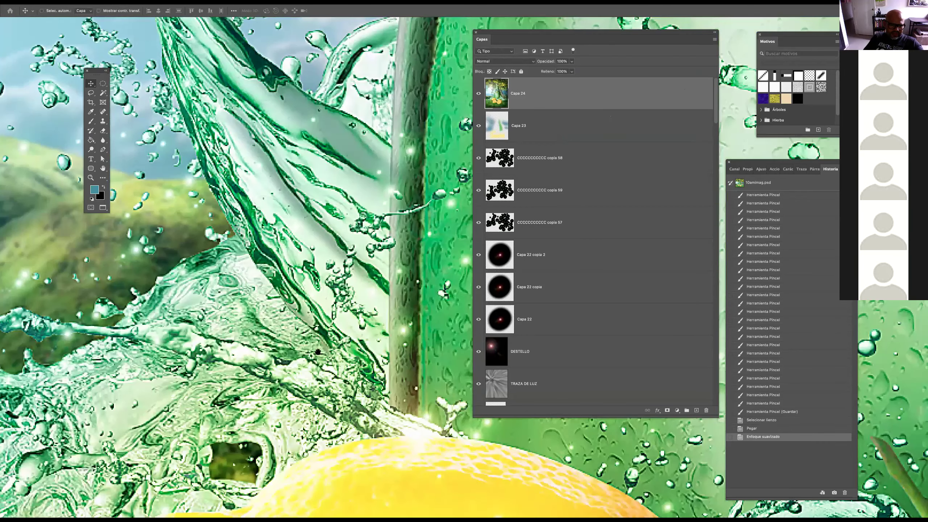
pyautogui.moveTo(319, 352); pyautogui.dragTo(236, 234)
pyautogui.moveTo(307, 340); pyautogui.dragTo(301, 309)
pyautogui.keyDown('alt'); pyautogui.click(261, 266); pyautogui.keyUp('alt')
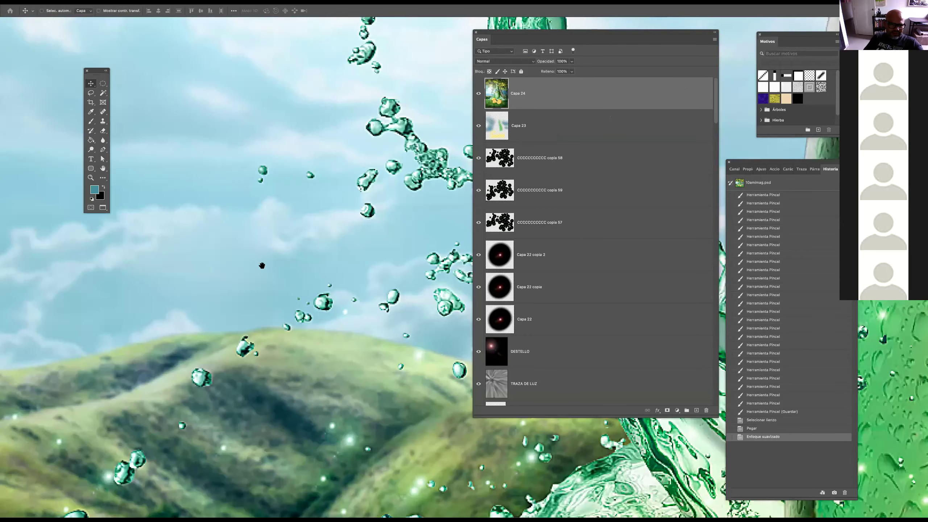
pyautogui.keyDown('alt'); pyautogui.click(262, 232); pyautogui.keyUp('alt')
pyautogui.keyDown('alt'); pyautogui.click(248, 237); pyautogui.keyUp('alt')
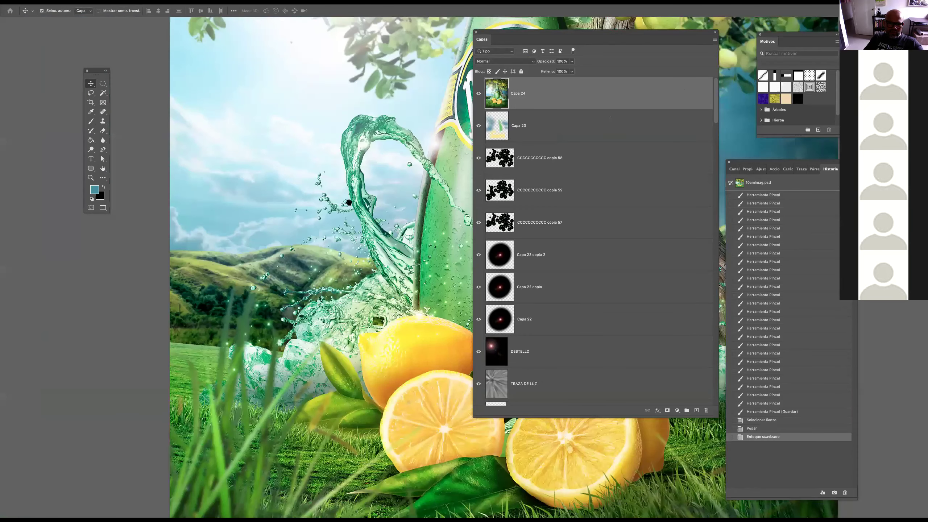
pyautogui.keyDown('alt'); pyautogui.click(248, 237); pyautogui.keyUp('alt')
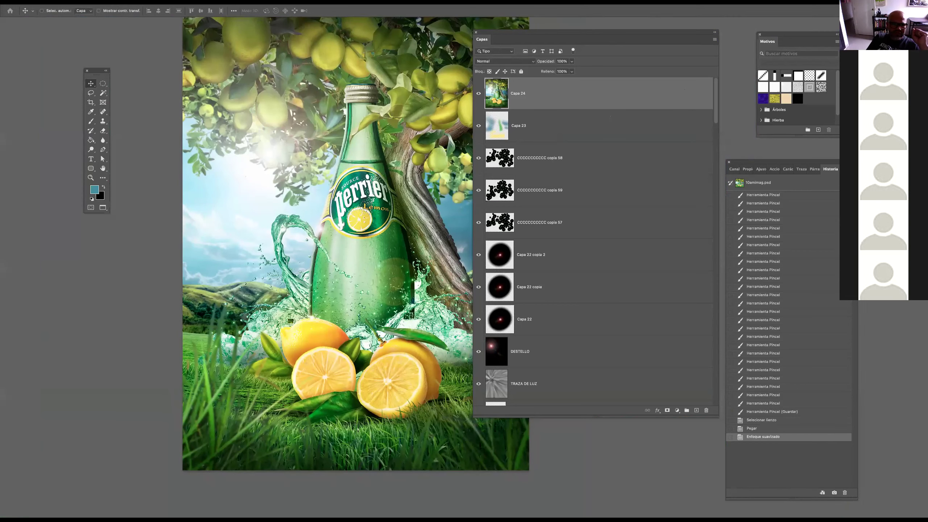
# - Apply Añadir ruido with a small Uniforme, Monocromático amount to Capa 24
pyautogui.click(197, 2)
pyautogui.moveTo(205, 139)
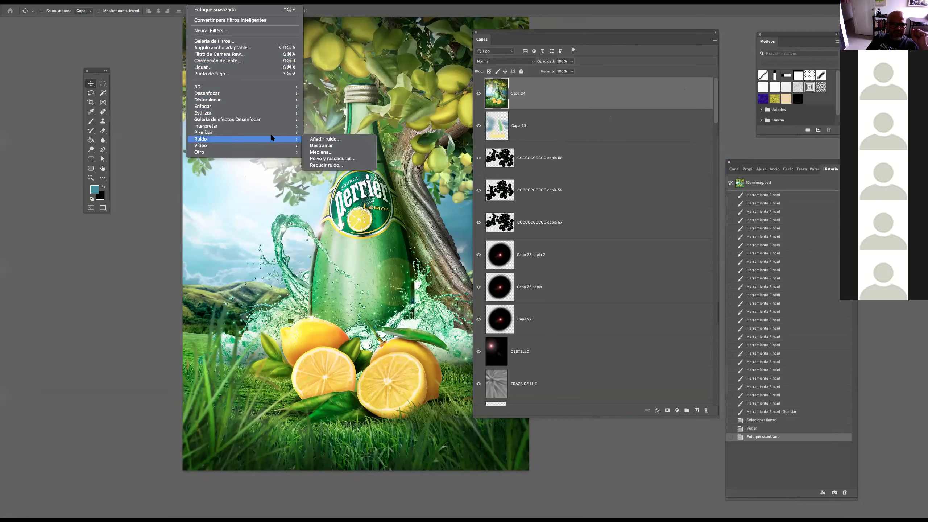
pyautogui.click(325, 139)
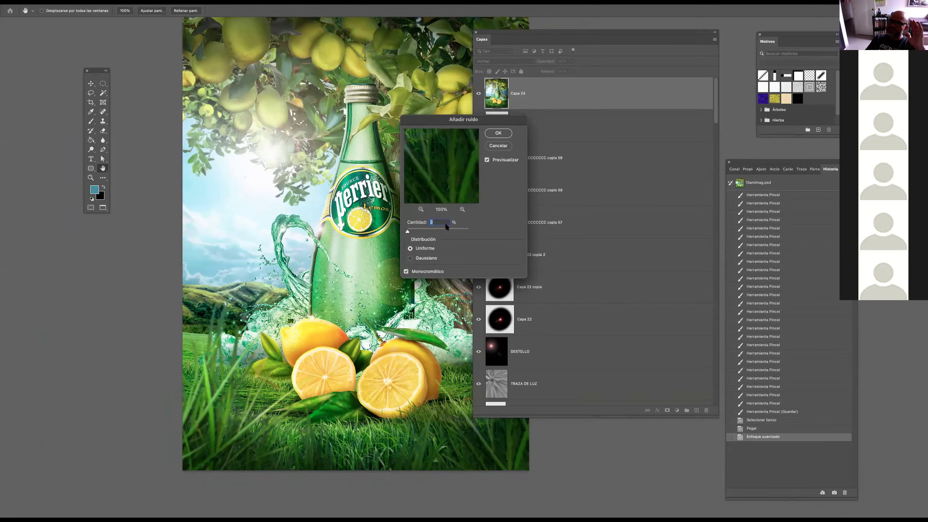
pyautogui.click(498, 134)
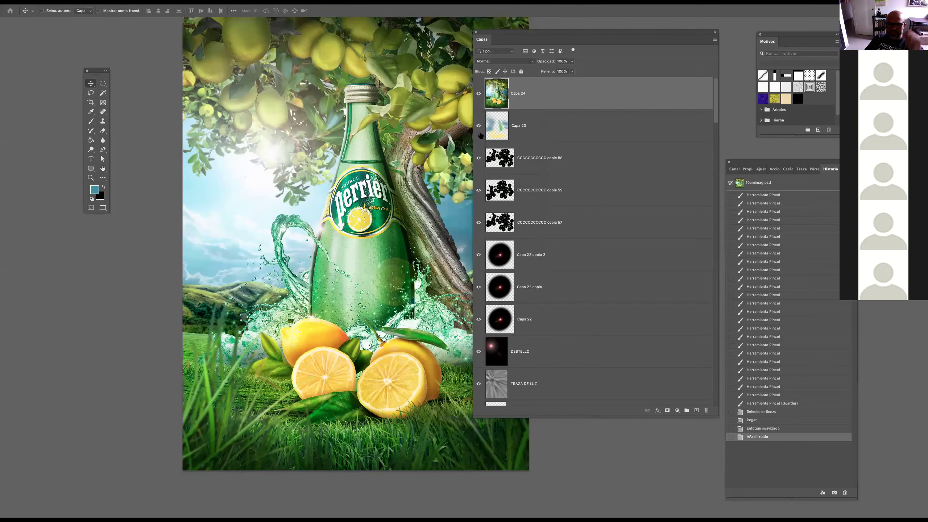
# - Zoom into the bottle label's edge, compare with and without the noise, then zoom back out
pyautogui.press('super')
pyautogui.moveTo(322, 214); pyautogui.dragTo(382, 245)
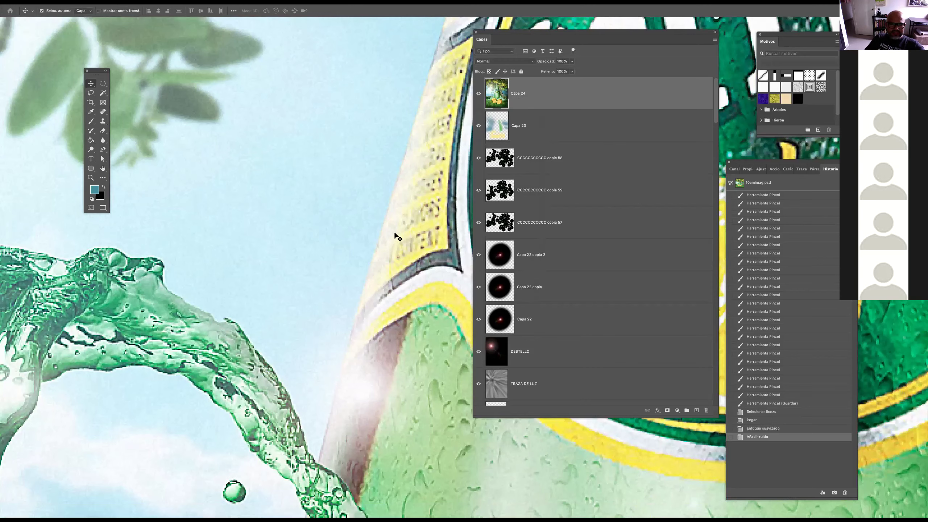
pyautogui.click(756, 429)
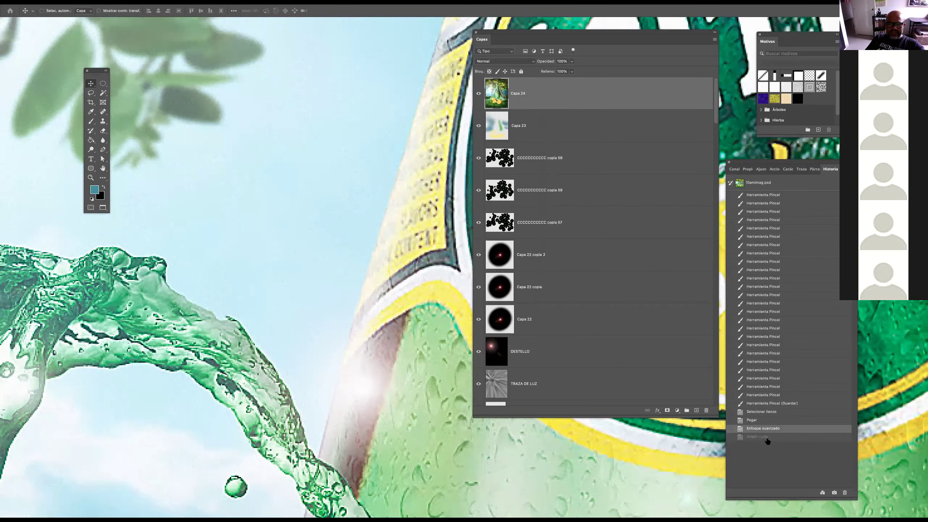
pyautogui.click(761, 437)
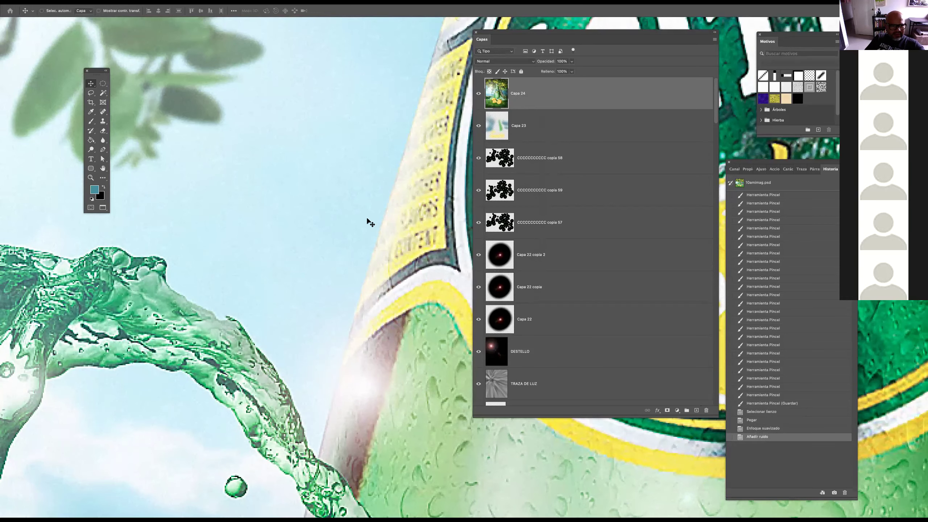
pyautogui.moveTo(347, 207); pyautogui.dragTo(223, 251)
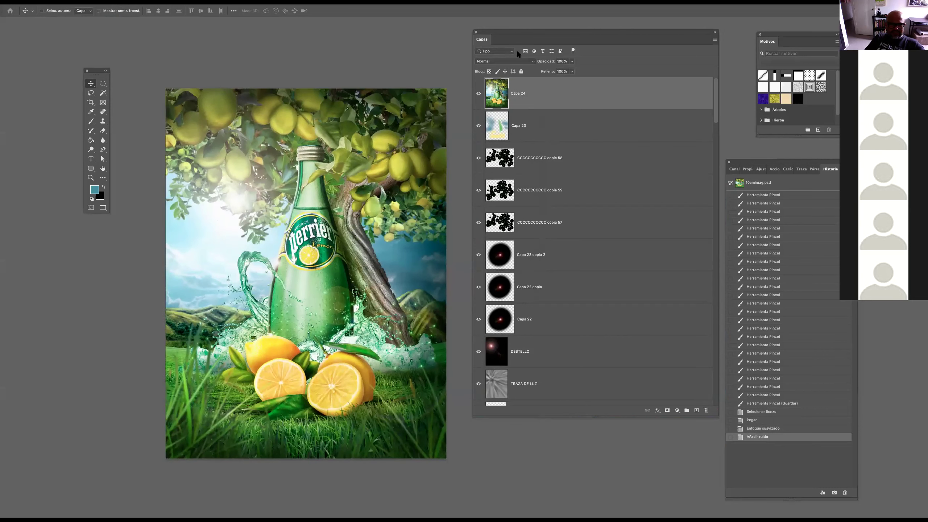
# - Save the composite document with Ctrl+S
pyautogui.moveTo(507, 34); pyautogui.dragTo(539, 41)
pyautogui.scroll(-2, 320, 177)
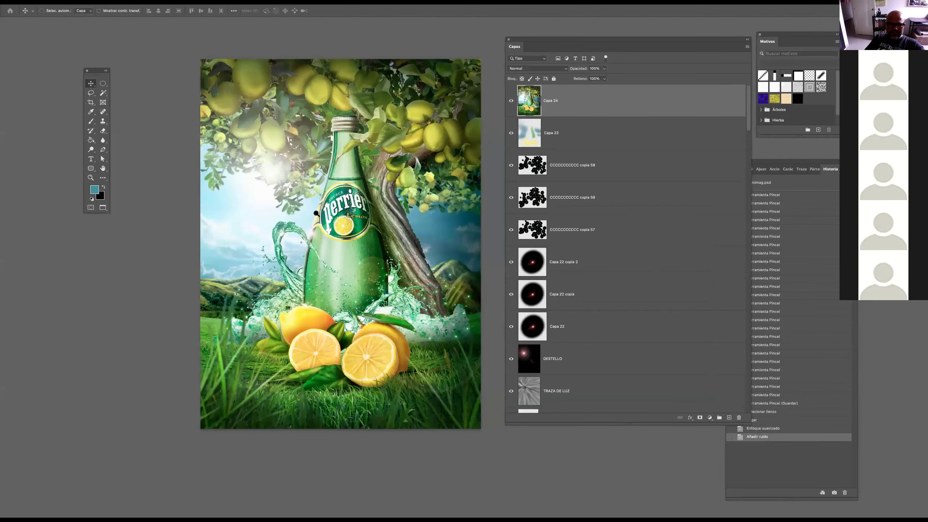
pyautogui.scroll(3, 321, 177)
pyautogui.scroll(-3, 326, 216)
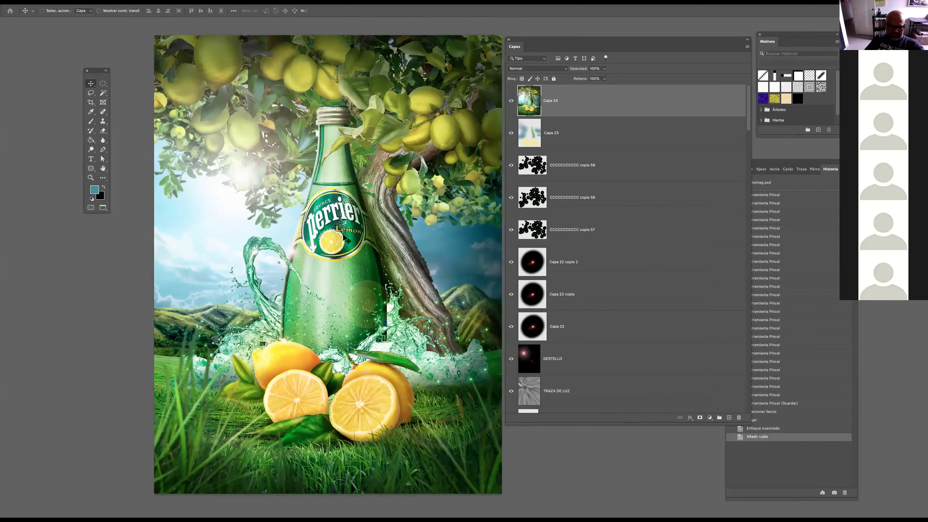
pyautogui.hotkey('ctrl', 's')
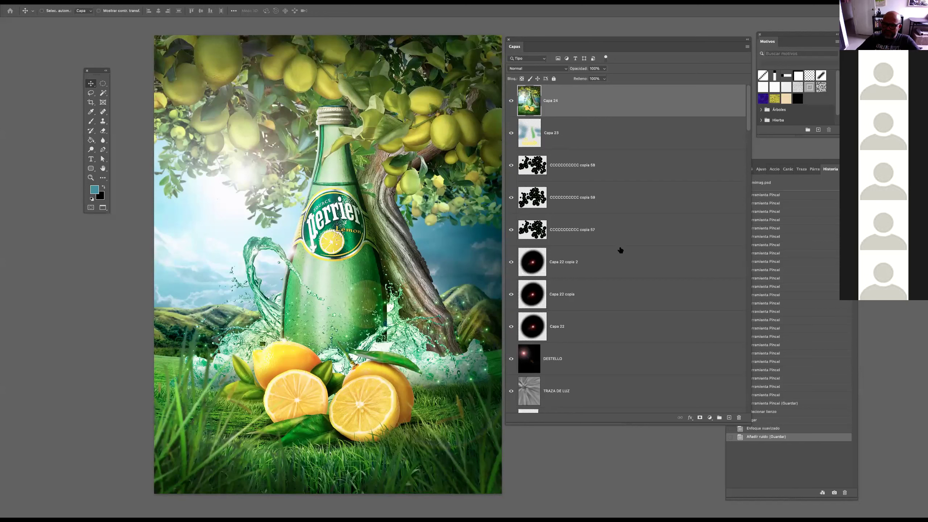
# - Add a Curvas adjustment layer above Capa 24
pyautogui.click(709, 418)
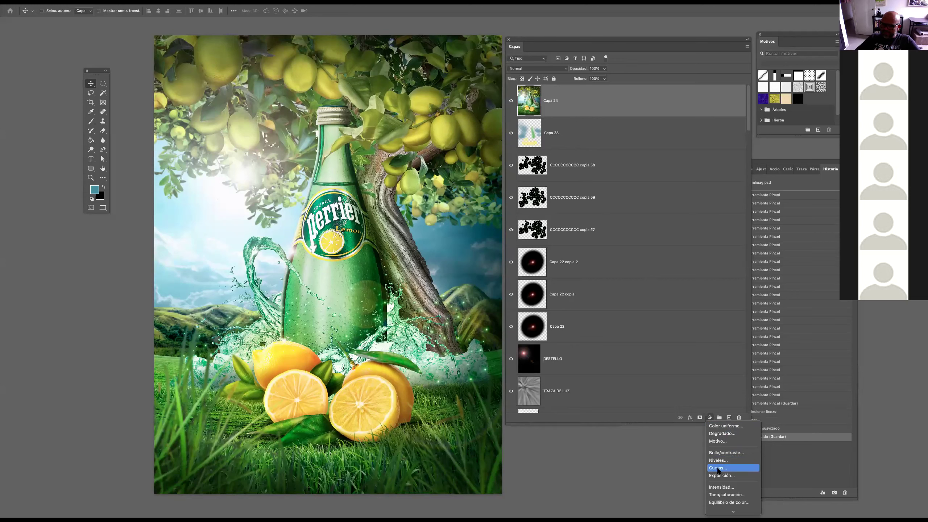
pyautogui.click(718, 468)
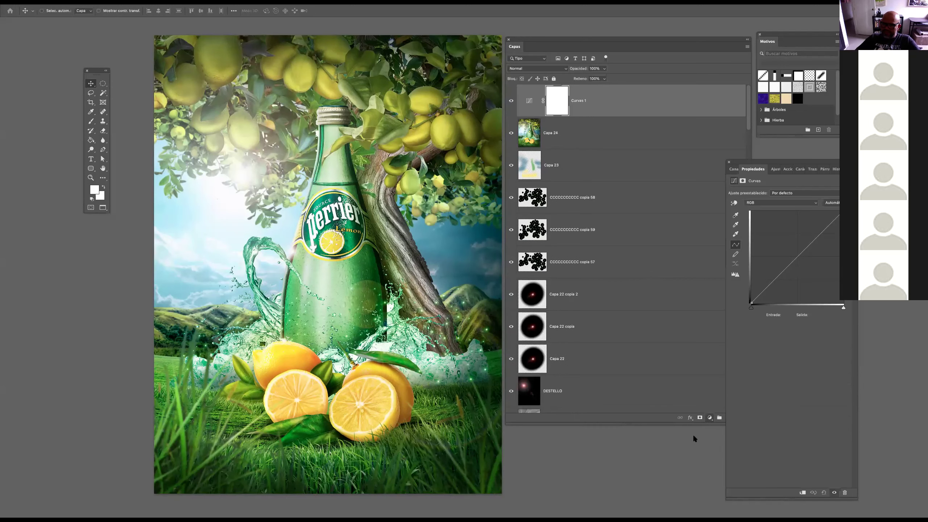
pyautogui.moveTo(761, 158); pyautogui.dragTo(616, 158)
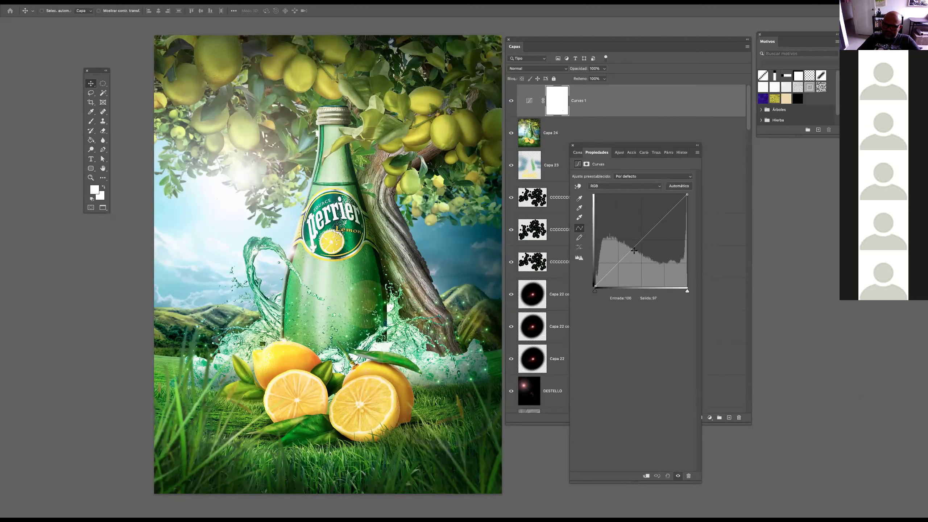
# - Add midtone, shadow and highlight points to the RGB curve, pulling the midtones down to darken
pyautogui.click(636, 249)
pyautogui.moveTo(637, 250); pyautogui.dragTo(638, 252)
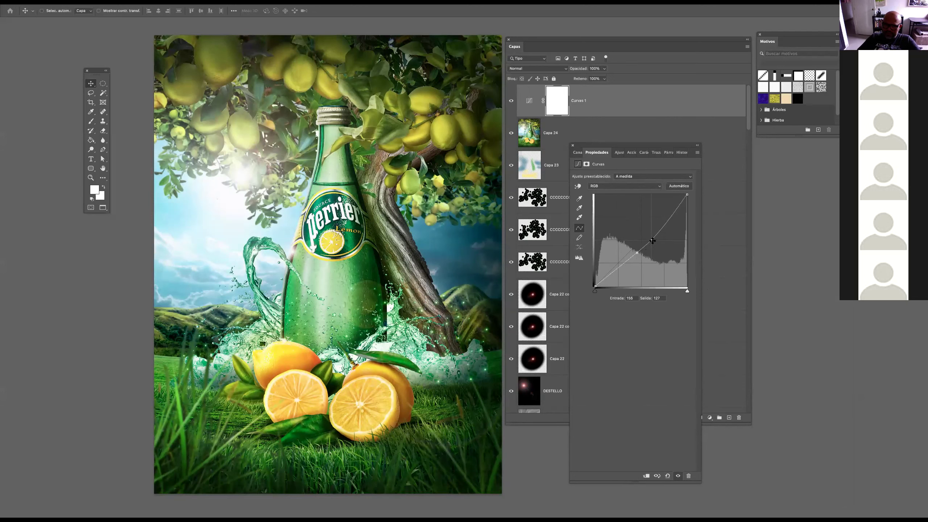
pyautogui.moveTo(636, 253); pyautogui.dragTo(637, 254)
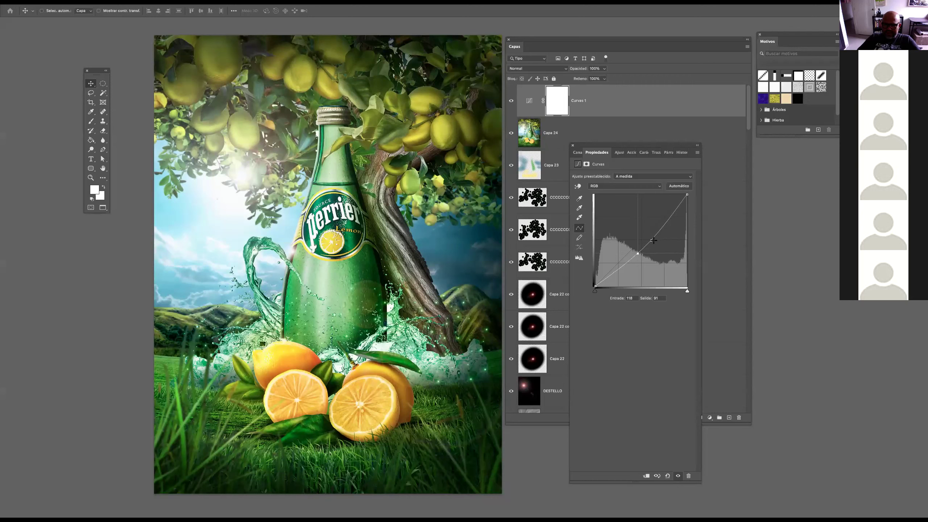
pyautogui.moveTo(651, 241); pyautogui.dragTo(653, 241)
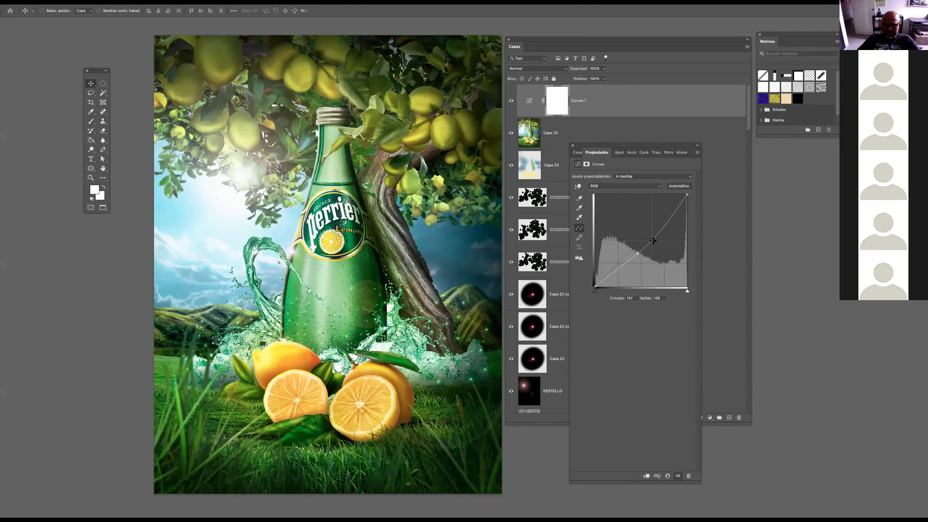
pyautogui.click(671, 218)
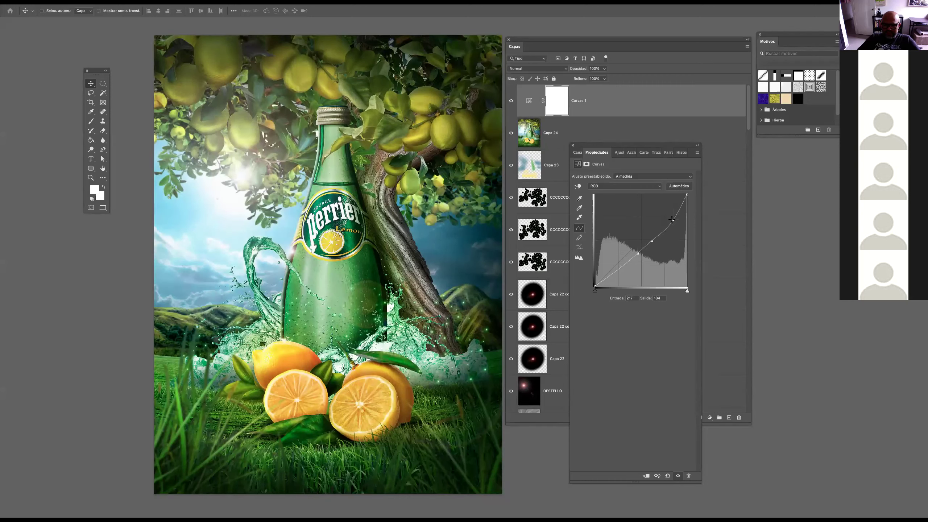
pyautogui.moveTo(671, 219); pyautogui.dragTo(671, 218)
pyautogui.moveTo(650, 241); pyautogui.dragTo(651, 241)
pyautogui.click(636, 255)
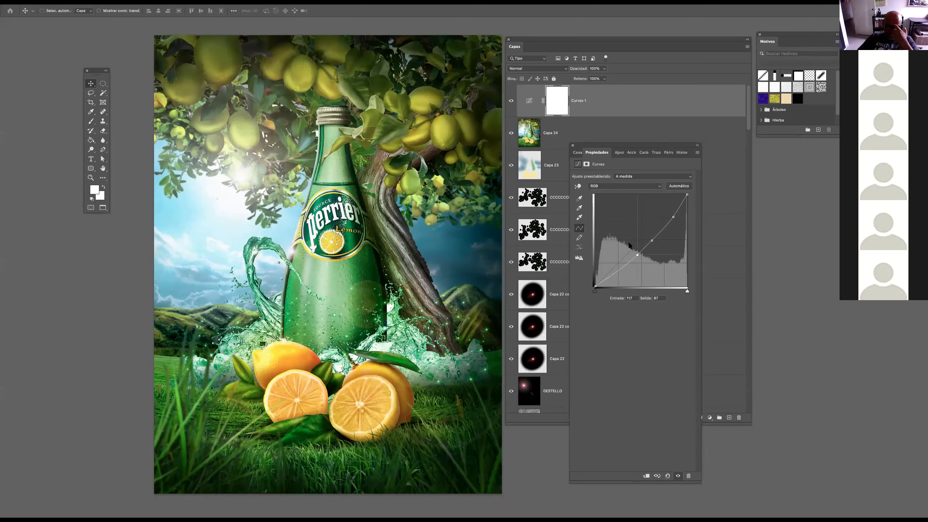
pyautogui.click(573, 145)
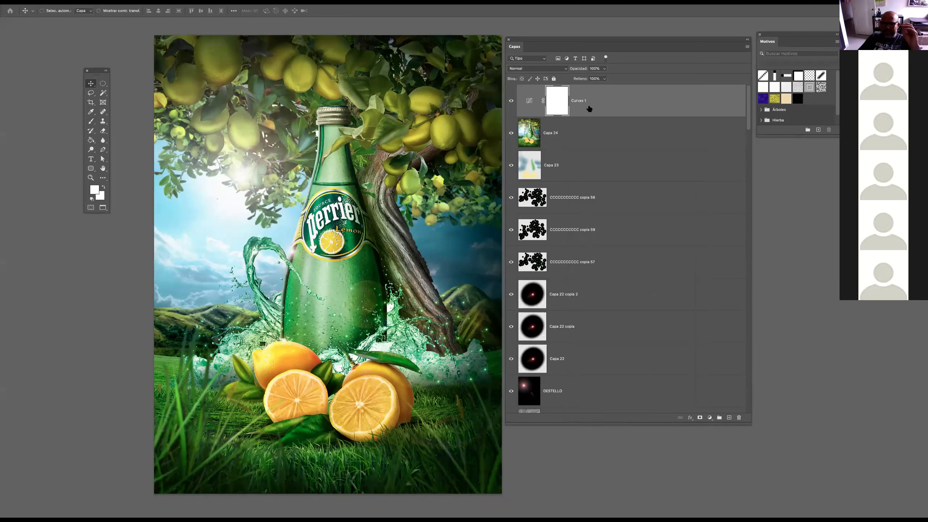
# - Lower Curvas 1's opacity to about 82% and toggle its visibility off and on to compare
pyautogui.click(605, 69)
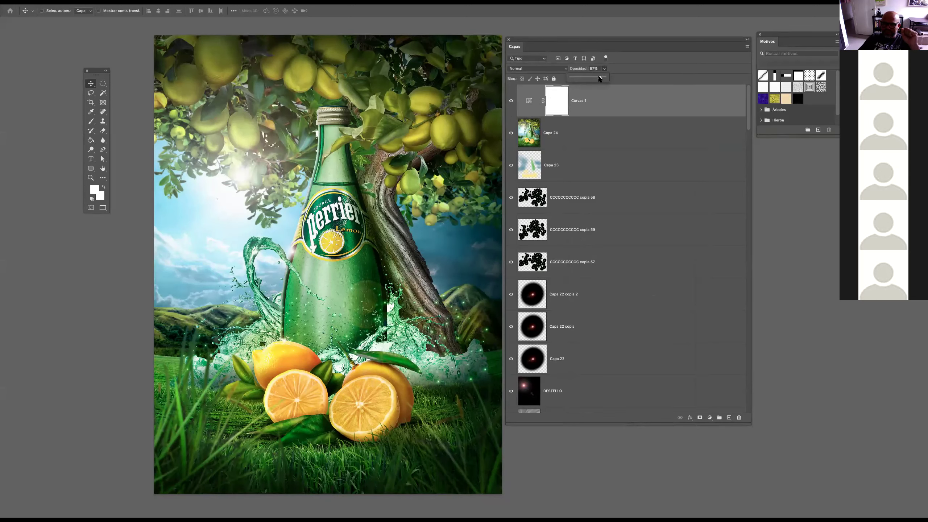
pyautogui.click(594, 102)
pyautogui.click(525, 108)
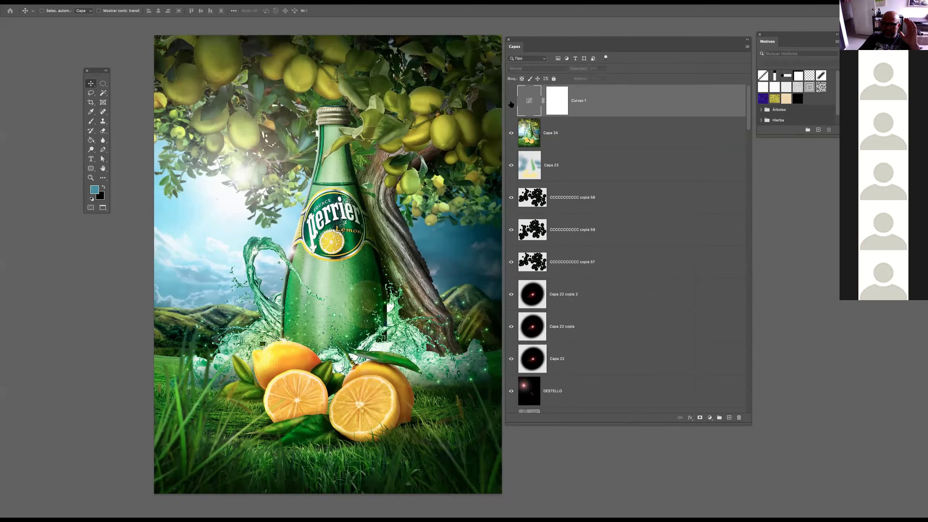
pyautogui.click(511, 102)
pyautogui.click(511, 103)
pyautogui.click(510, 107)
pyautogui.click(510, 105)
pyautogui.click(585, 129)
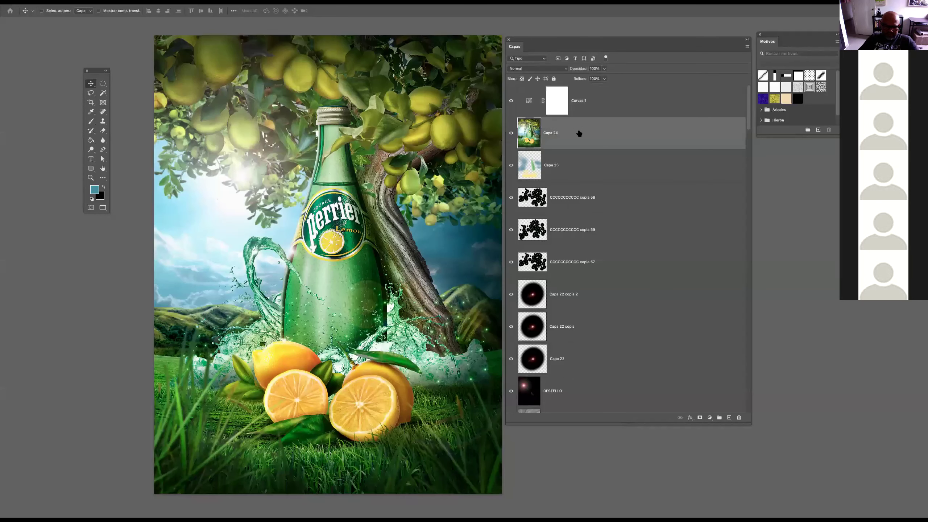
pyautogui.press('Tab')
pyautogui.scroll(6, 512, 348)
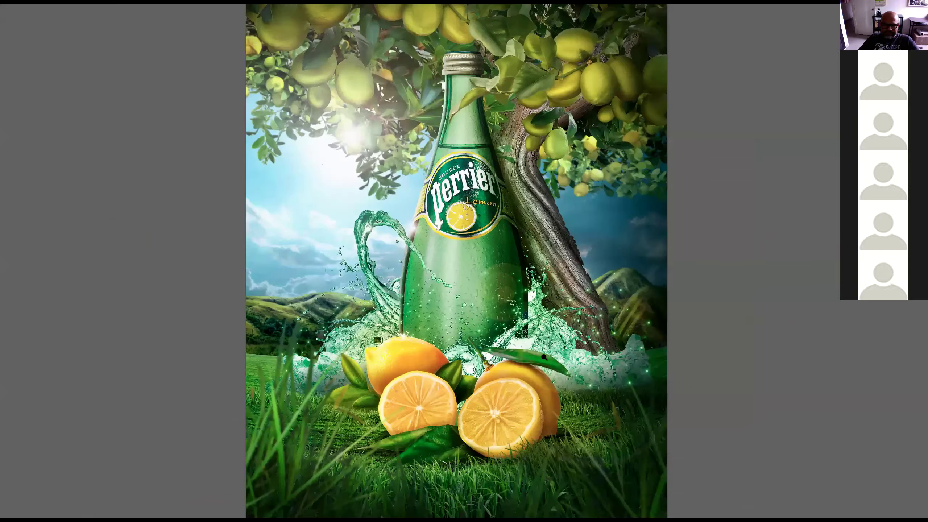
pyautogui.scroll(-1, 537, 360)
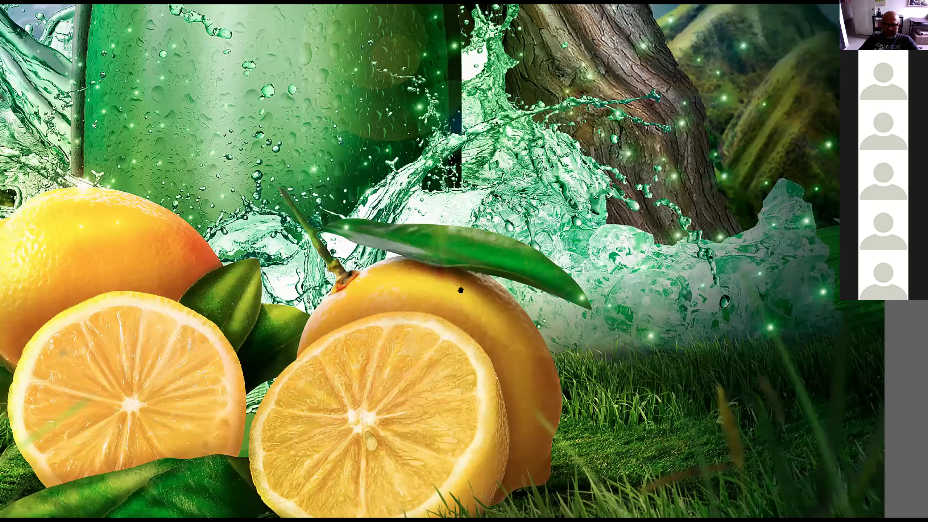
pyautogui.scroll(-1, 496, 230)
pyautogui.scroll(-5, 479, 324)
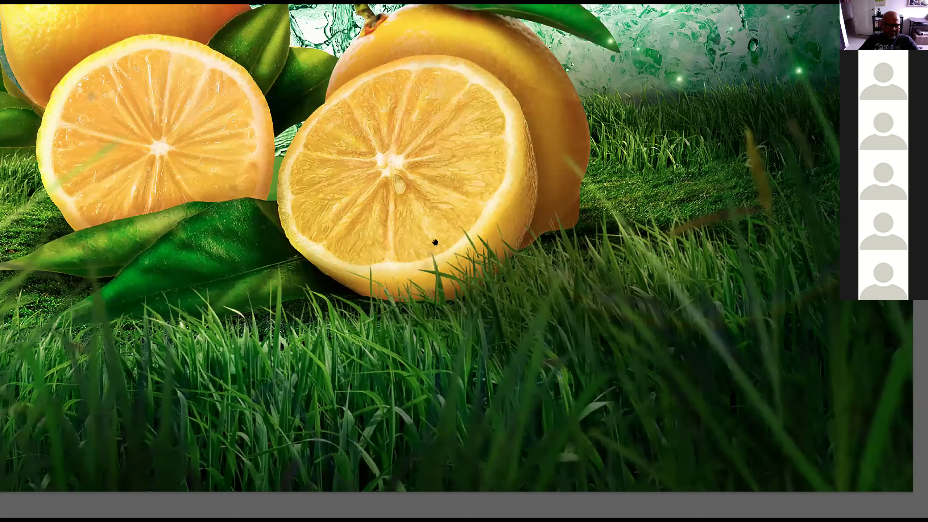
pyautogui.hscroll(-4, 434, 243)
pyautogui.scroll(5, 458, 270)
pyautogui.hscroll(-3, 458, 271)
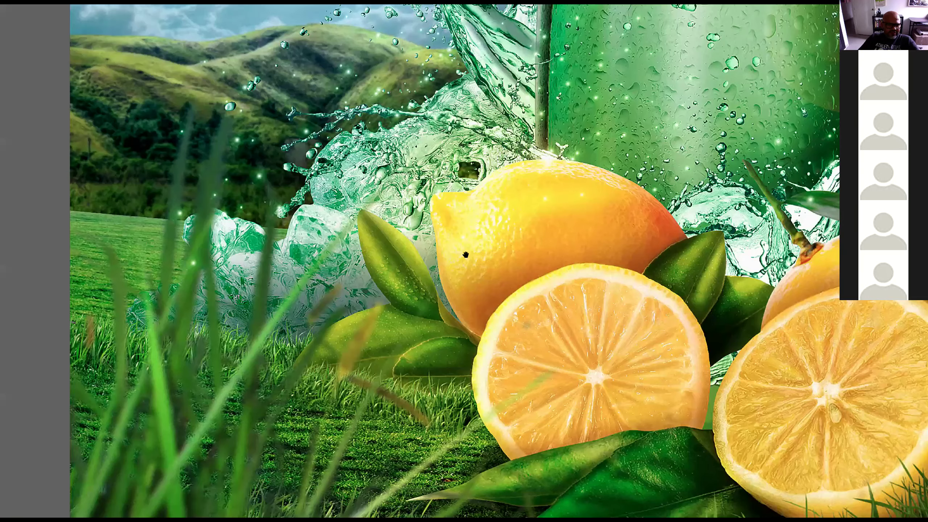
pyautogui.scroll(8, 457, 293)
pyautogui.hscroll(3, 457, 293)
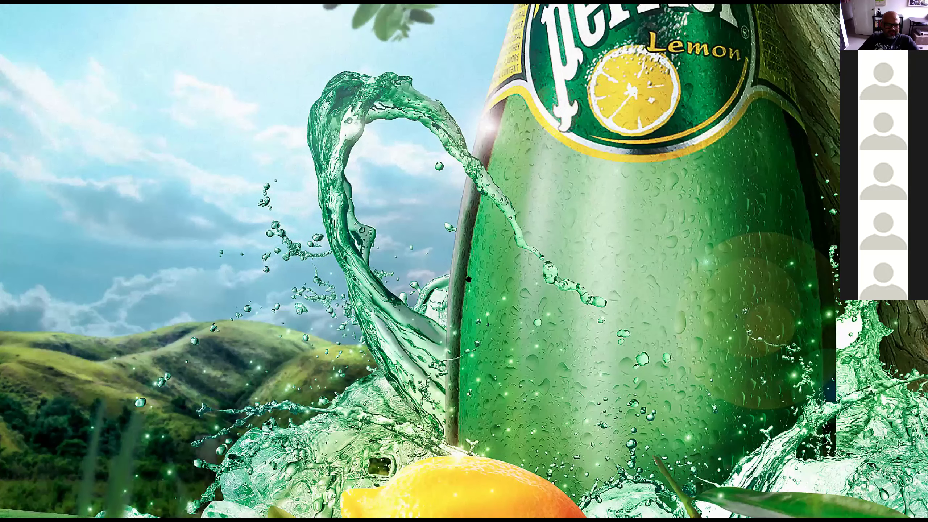
pyautogui.scroll(12, 429, 334)
pyautogui.hscroll(6, 429, 334)
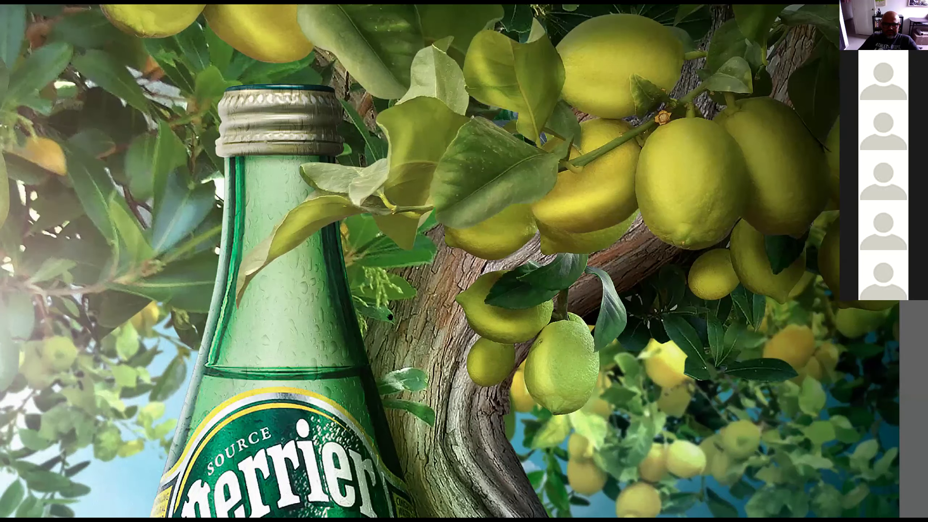
pyautogui.scroll(-10, 420, 339)
pyautogui.scroll(-8, 481, 230)
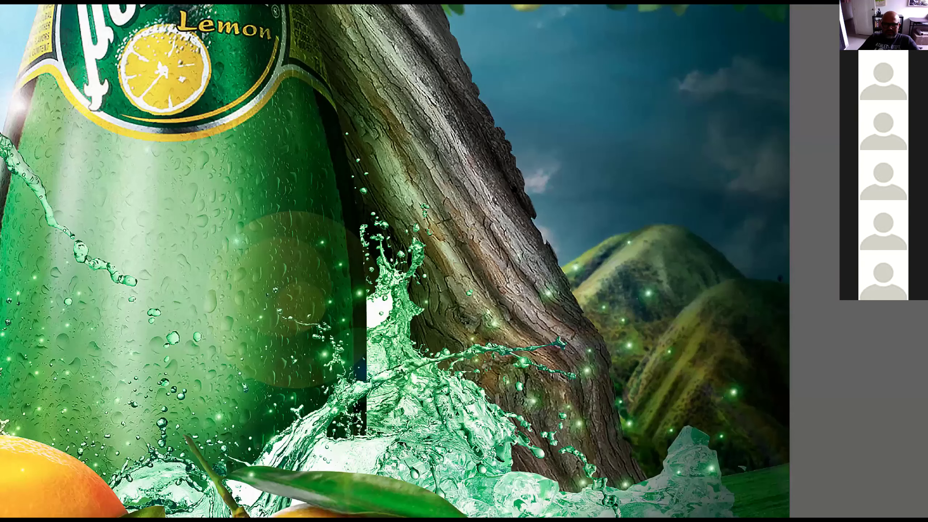
pyautogui.scroll(5, 483, 267)
pyautogui.hscroll(1, 475, 266)
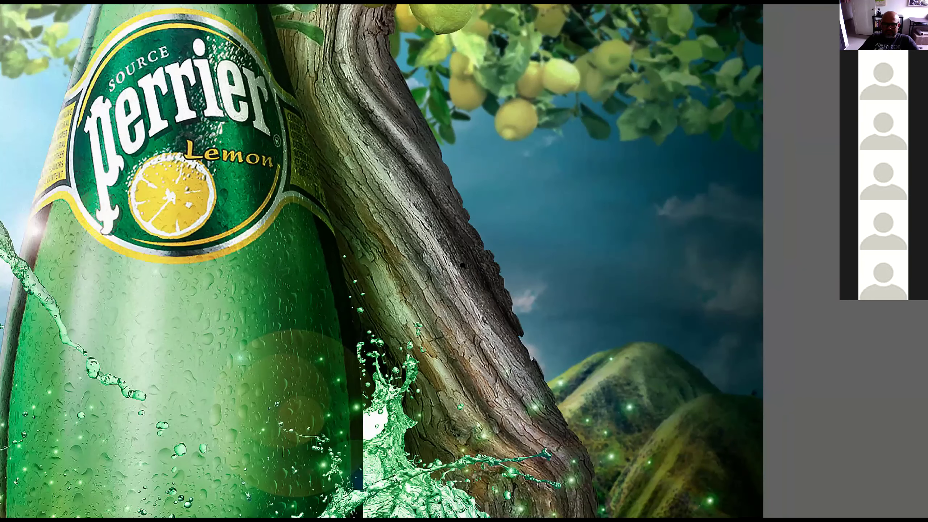
pyautogui.scroll(-5, 461, 265)
pyautogui.scroll(1, 468, 267)
pyautogui.scroll(-1, 465, 269)
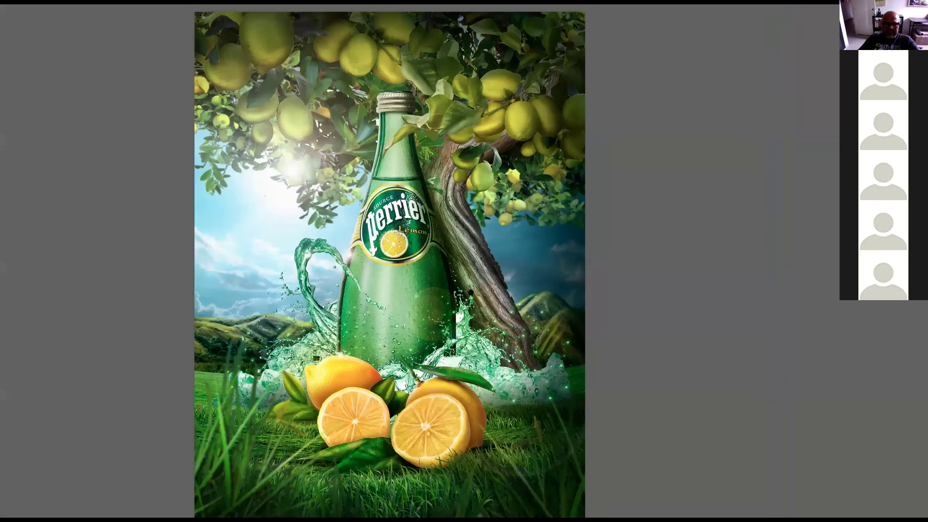
pyautogui.scroll(-2, 457, 215)
pyautogui.scroll(-2, 461, 205)
pyautogui.scroll(-1, 458, 215)
pyautogui.scroll(3, 455, 234)
pyautogui.scroll(2, 448, 264)
pyautogui.scroll(-1, 442, 265)
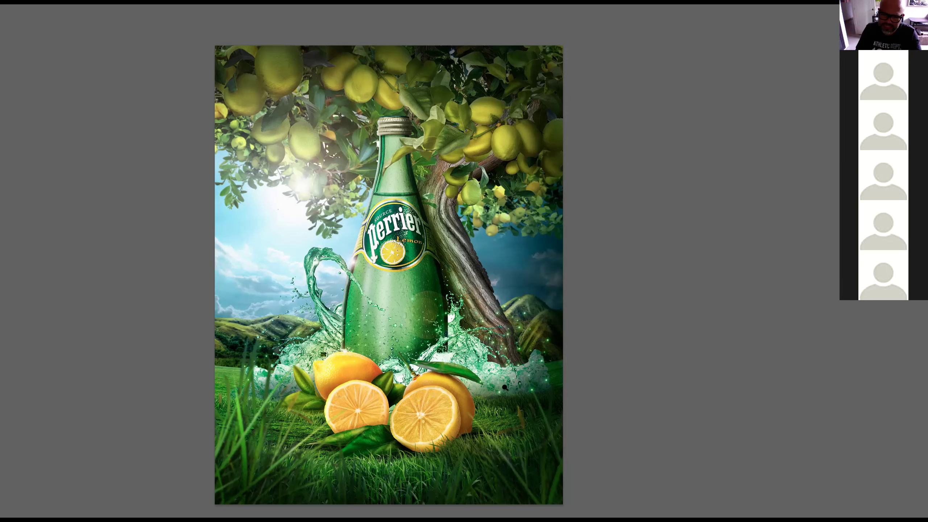
pyautogui.scroll(10, 490, 334)
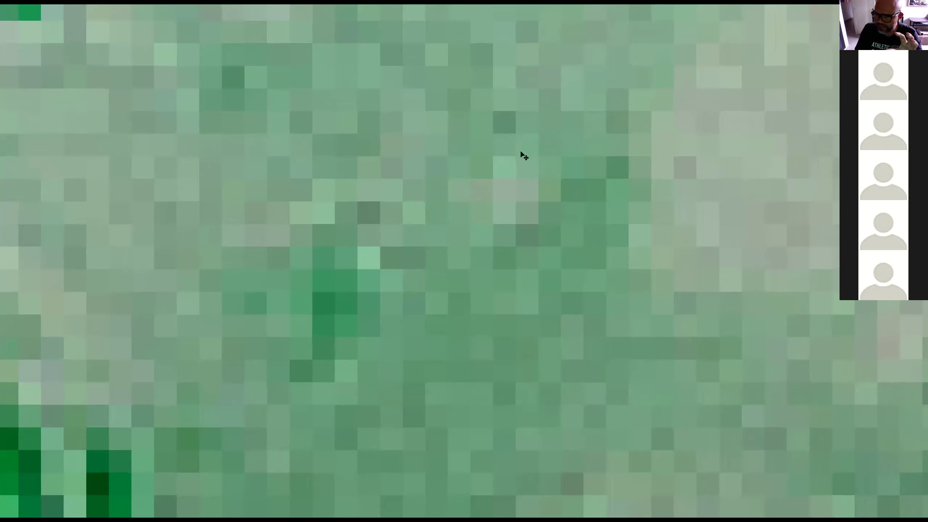
pyautogui.press('z')
pyautogui.moveTo(515, 161); pyautogui.dragTo(381, 181)
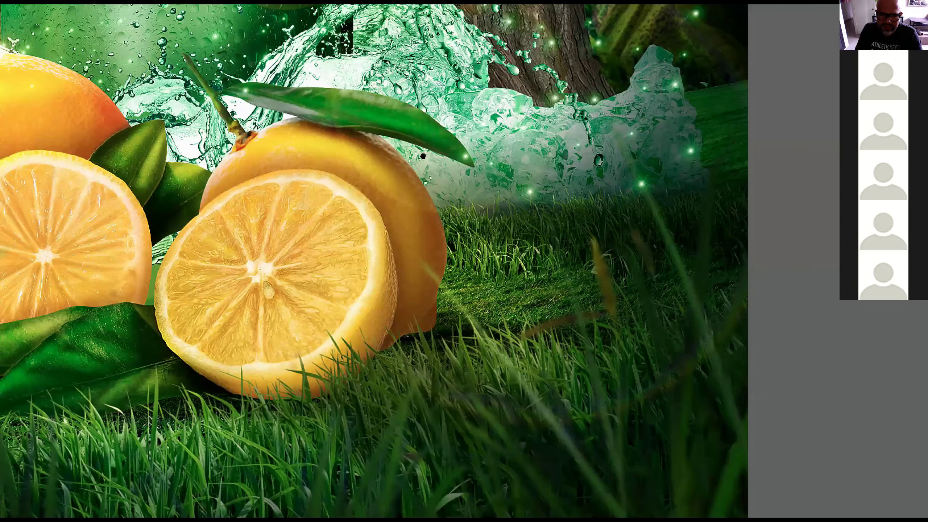
pyautogui.hotkey('ctrl', '0')
pyautogui.moveTo(464, 141); pyautogui.dragTo(450, 167)
pyautogui.scroll(-1, 356, 204)
pyautogui.scroll(-1, 416, 198)
pyautogui.hotkey('ctrl', '0')
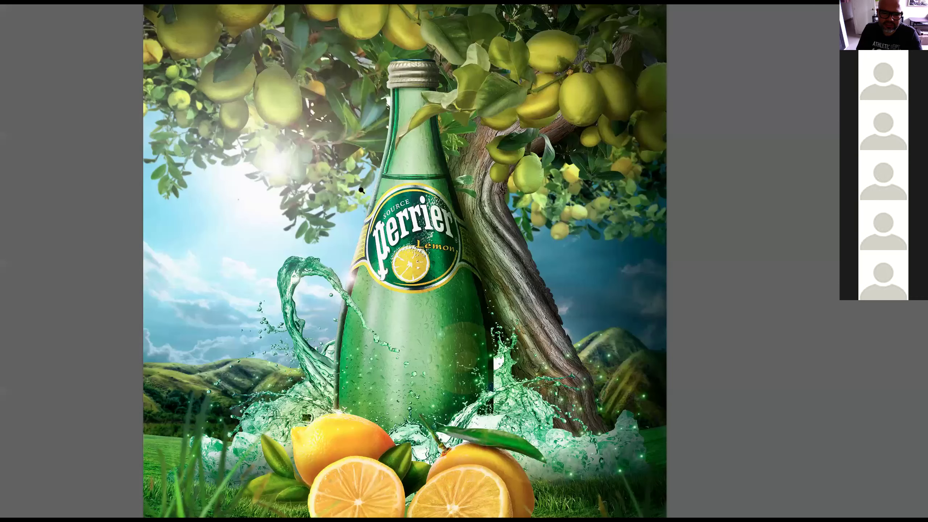
pyautogui.hotkey('ctrl', '-')
pyautogui.hotkey('ctrl', '-')
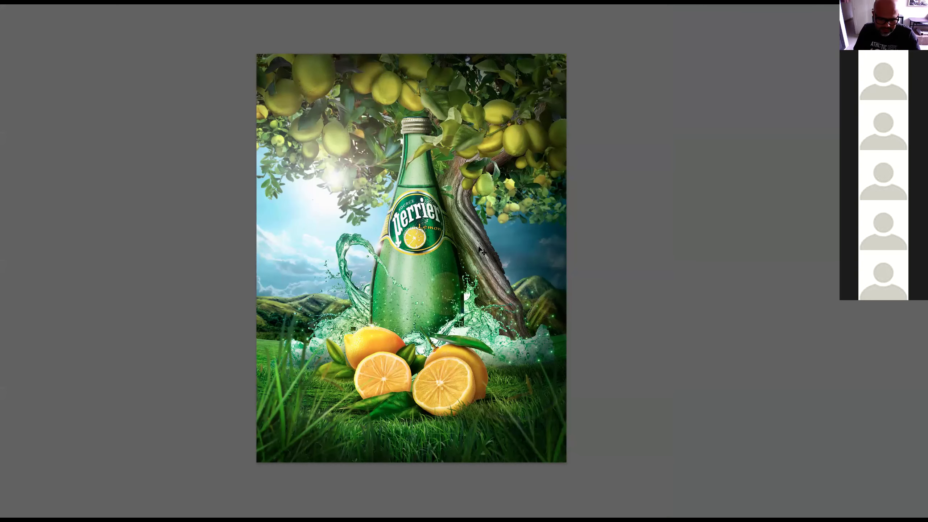
# - Restore the hidden panels with Tab and choose Archivo > Guardar como... for the poster
pyautogui.press('Tab')
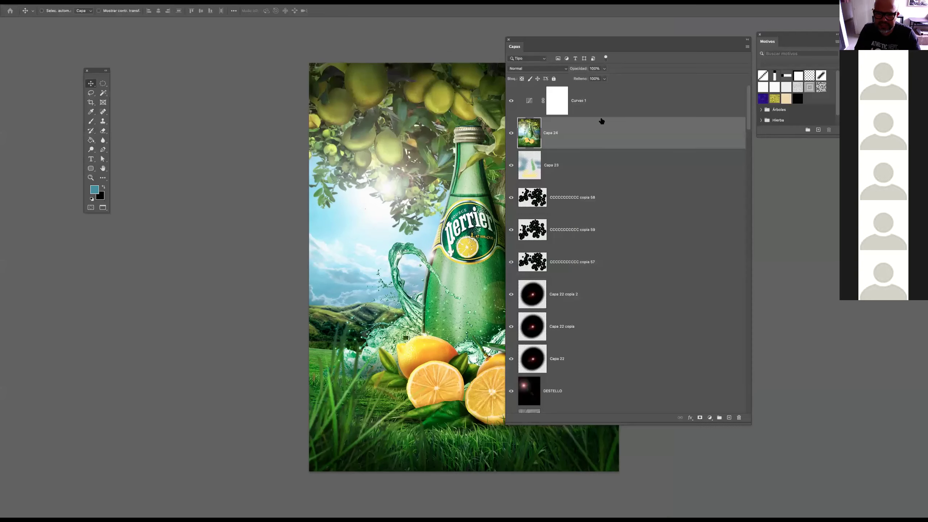
pyautogui.press('Tab')
pyautogui.press('Tab')
pyautogui.hscroll(5, 292, 230)
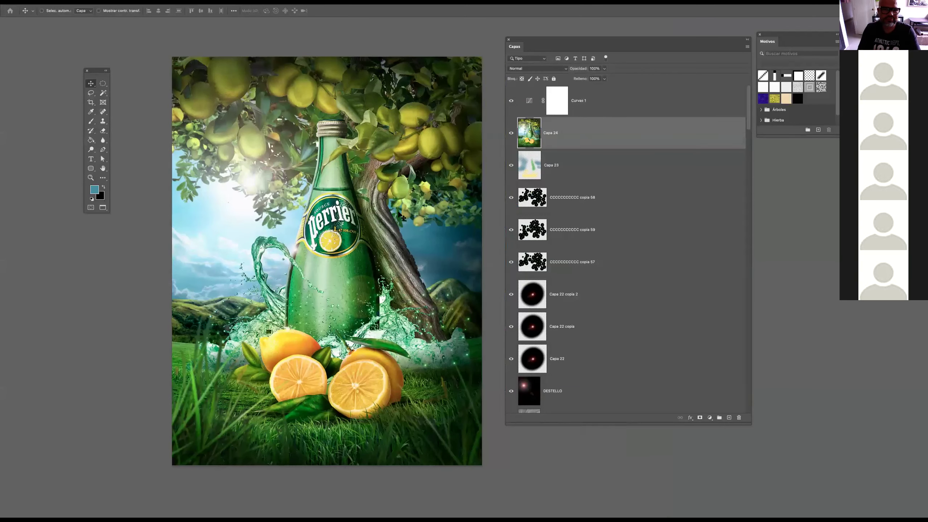
pyautogui.click(70, 3)
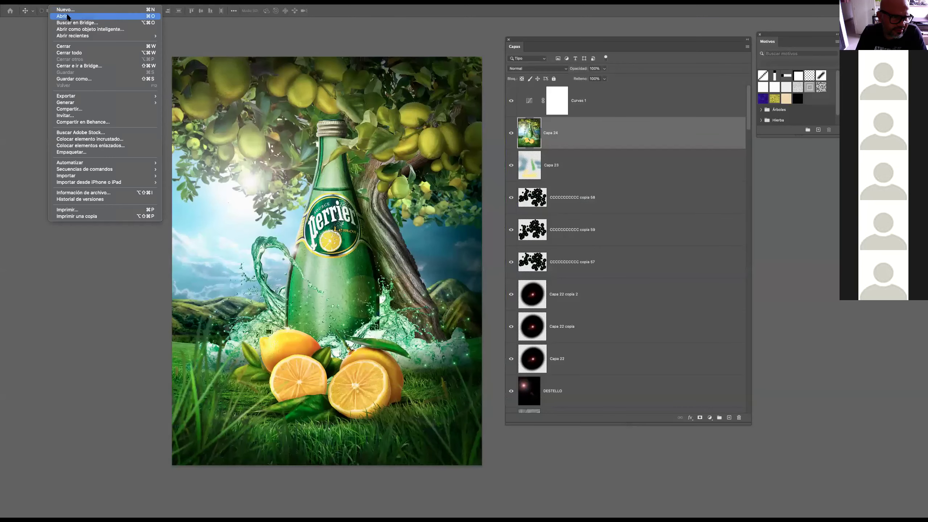
pyautogui.moveTo(75, 104)
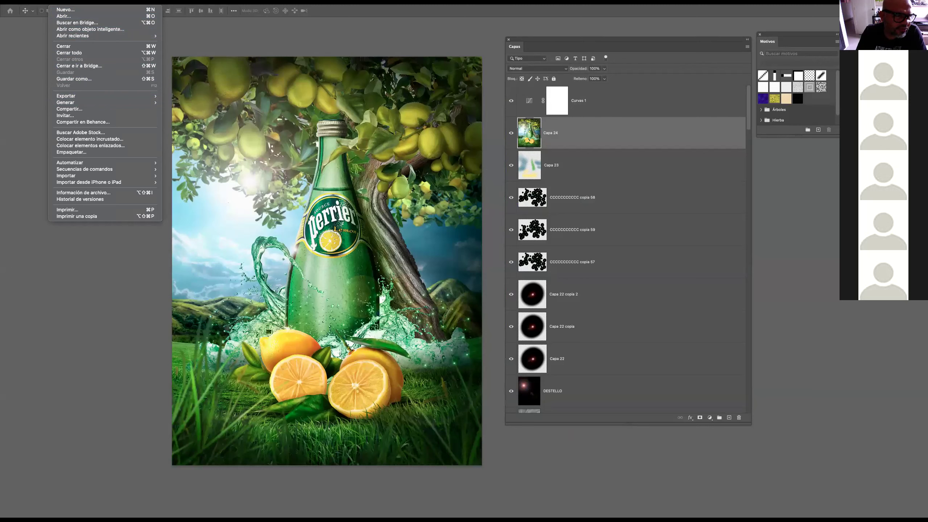
pyautogui.click(95, 79)
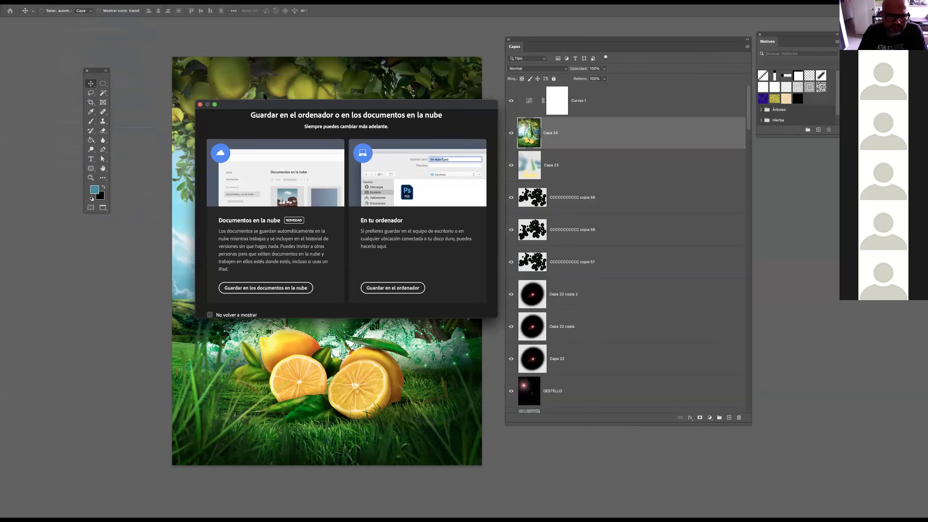
# - Move the cloud prompt aside and choose 'Guardar en el ordenador' to save locally
pyautogui.moveTo(360, 105); pyautogui.dragTo(692, 244)
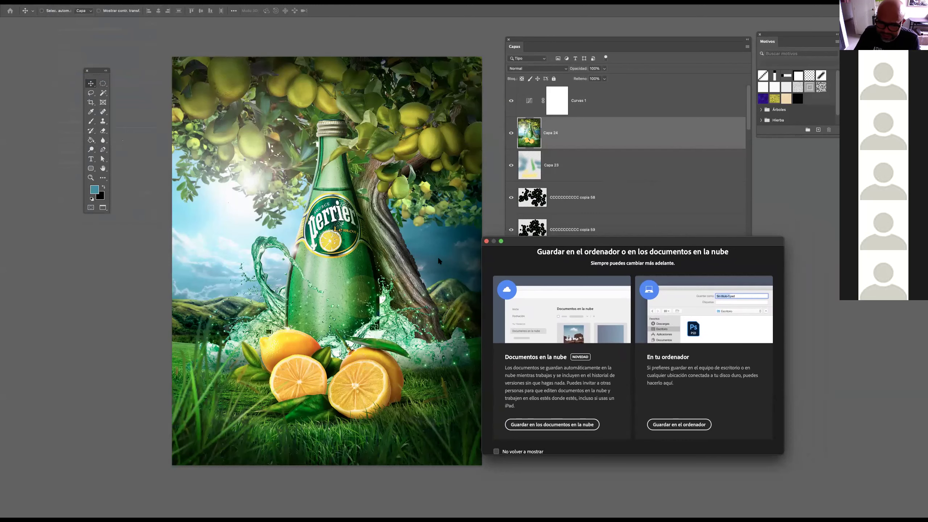
pyautogui.click(685, 425)
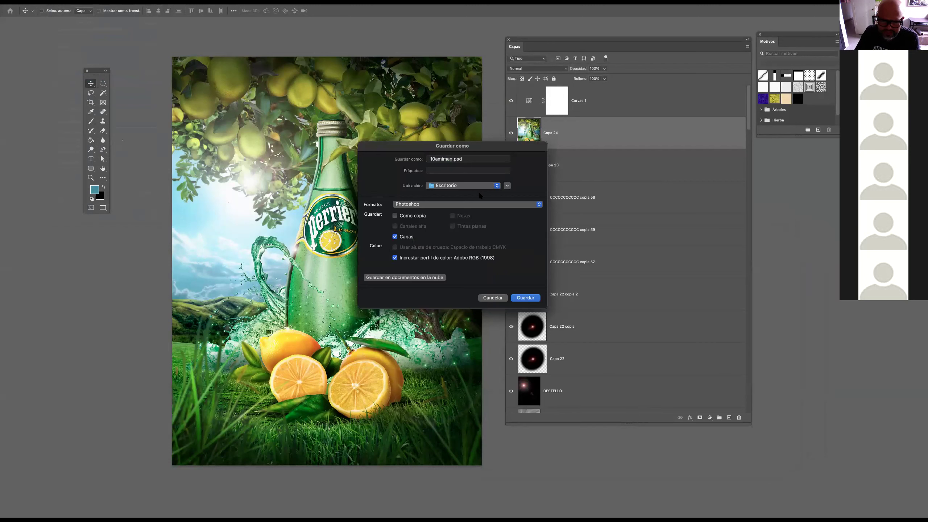
# - Rename the file to 10amimagALTA, correcting the typo
pyautogui.click(452, 158)
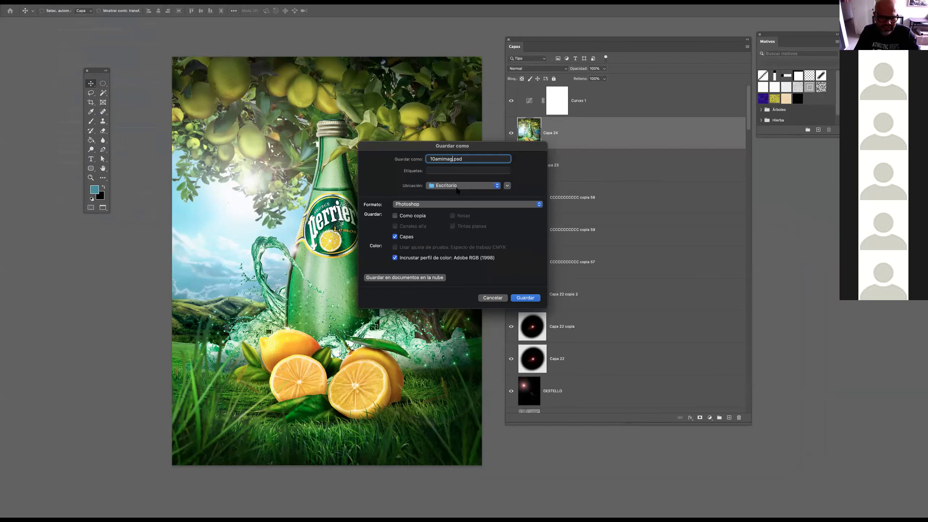
pyautogui.write('ALATA')
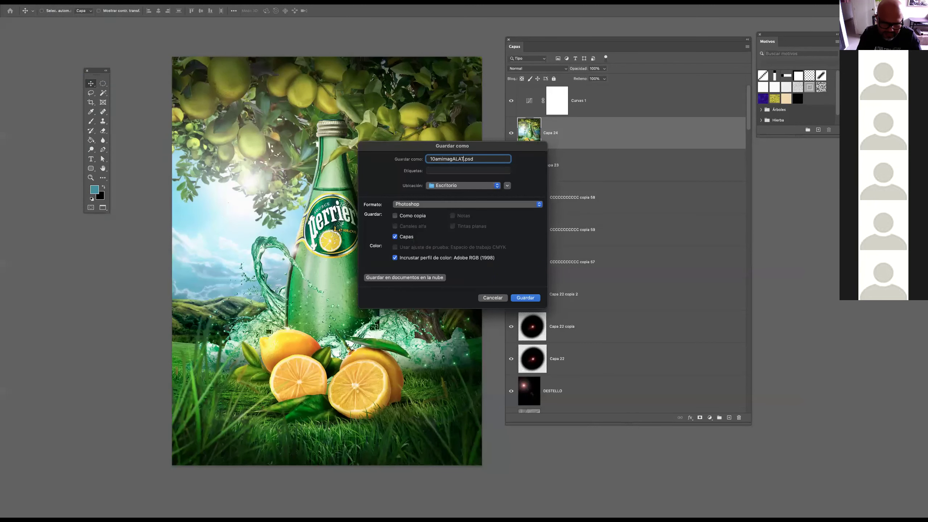
pyautogui.press('Left')
pyautogui.press('BackSpace')
pyautogui.write('´')
pyautogui.press('BackSpace')
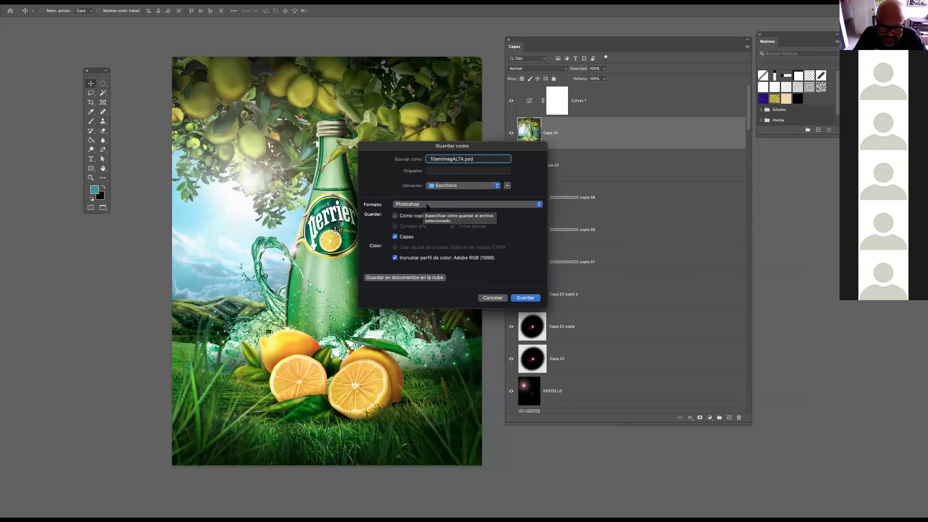
# - Save it as a flattened TIFF without layers using LZW compression, then close the document
pyautogui.click(429, 207)
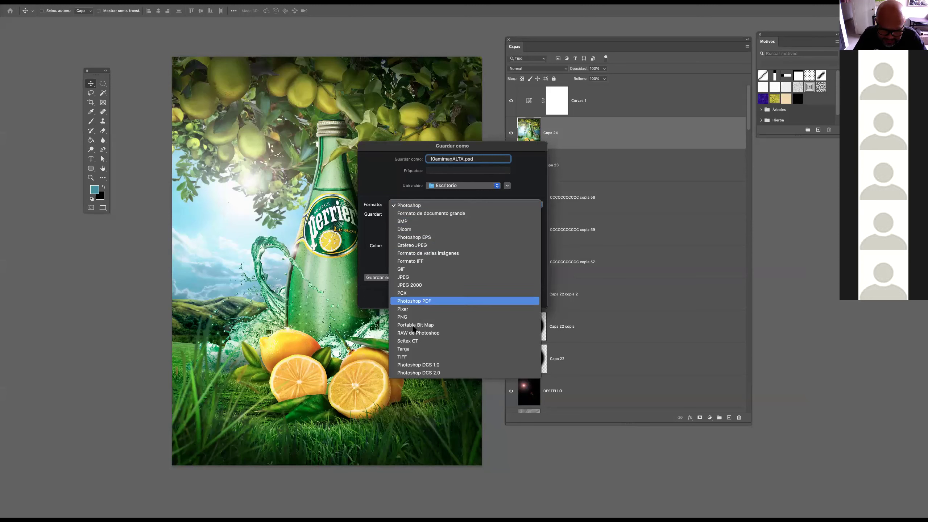
pyautogui.click(415, 357)
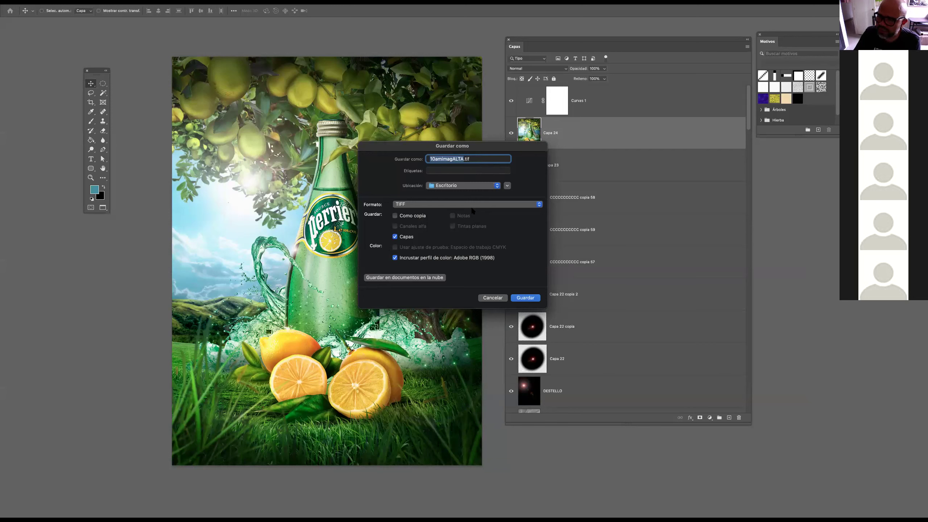
pyautogui.click(395, 236)
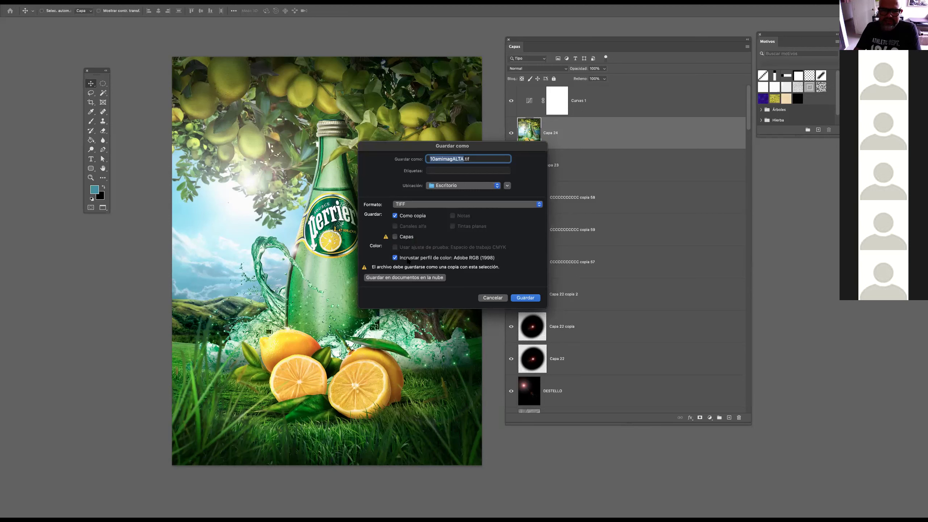
pyautogui.click(525, 297)
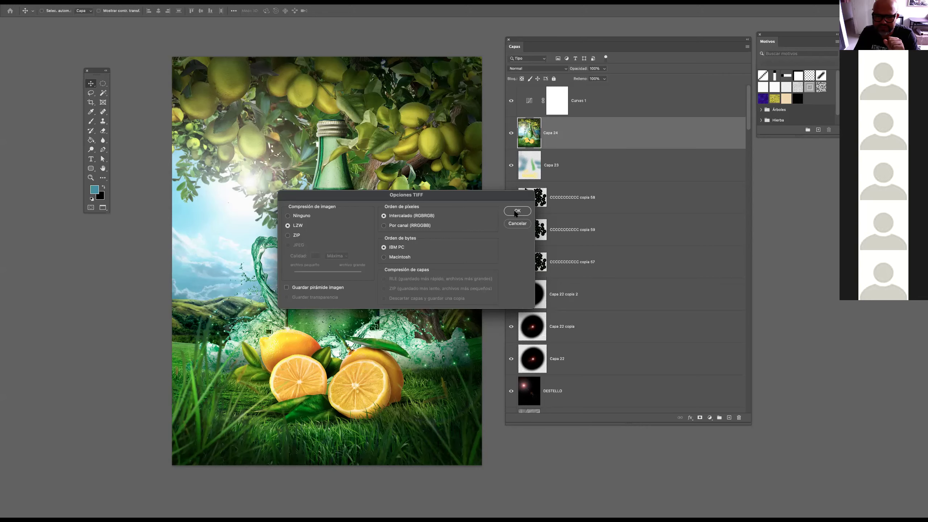
pyautogui.click(518, 212)
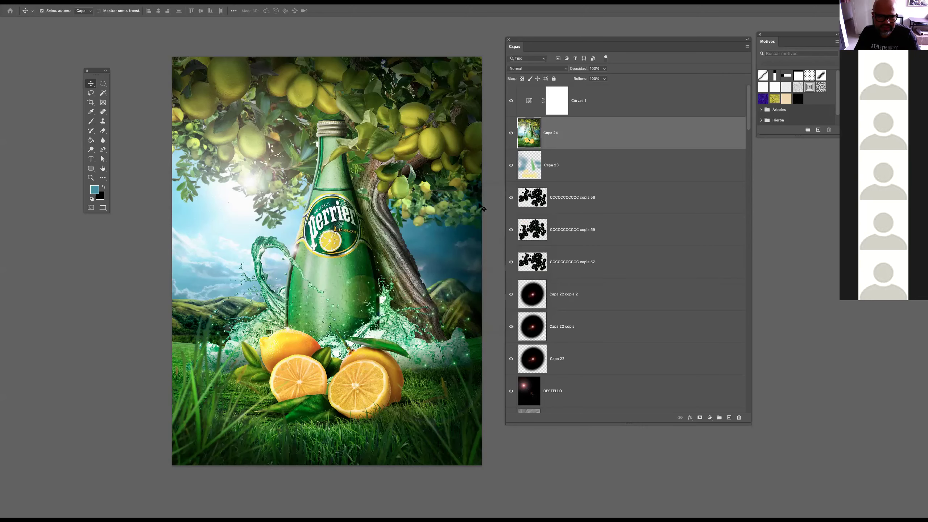
pyautogui.press('super+w')
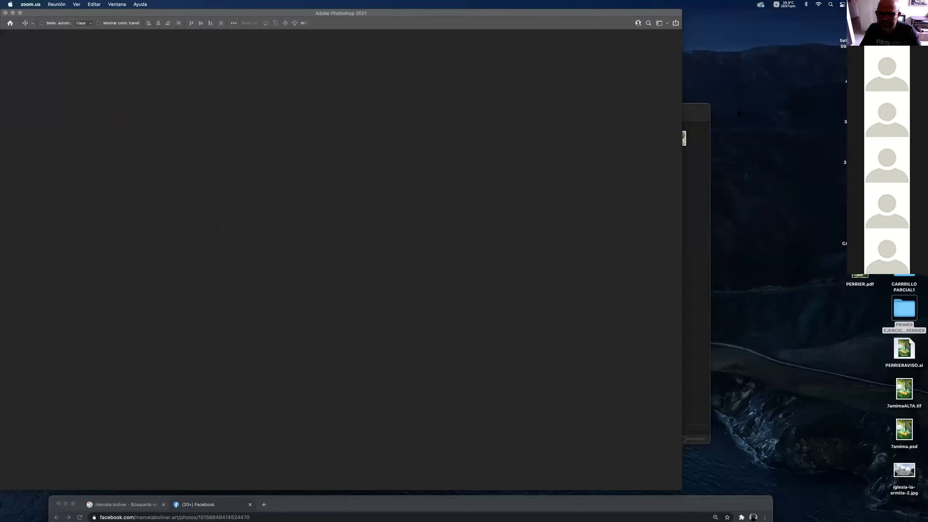
# - In Finder, open Get Info (Cmd+I) for 10amimag.psd and center the info window
pyautogui.click(903, 309)
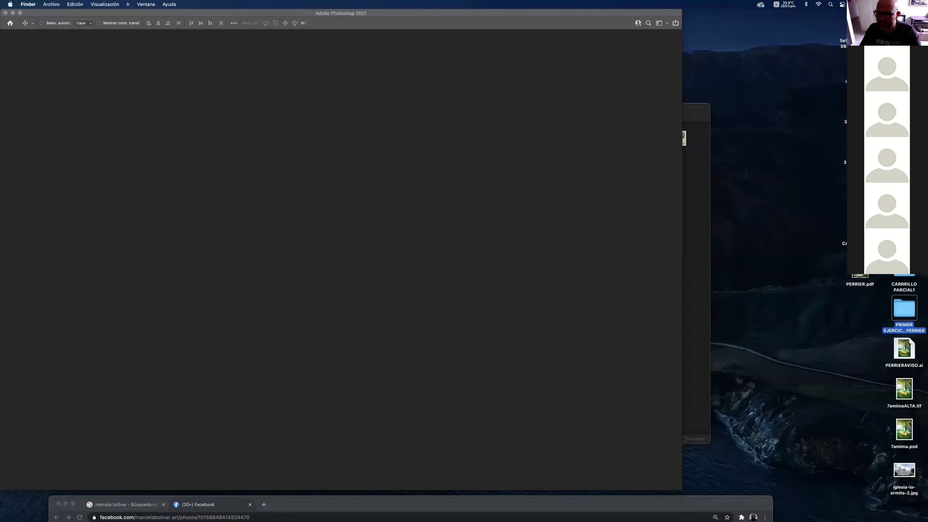
pyautogui.click(830, 69)
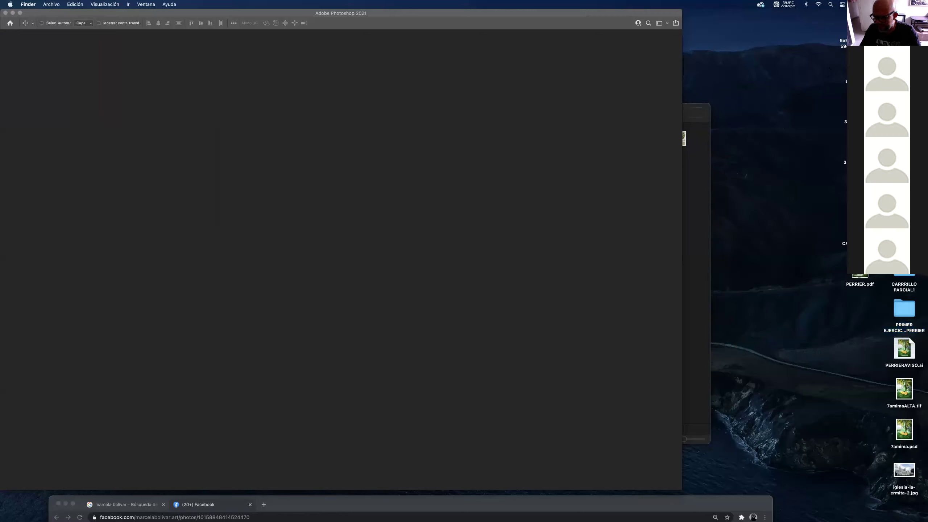
pyautogui.click(51, 4)
pyautogui.press('super+i')
pyautogui.moveTo(58, 18); pyautogui.dragTo(283, 38)
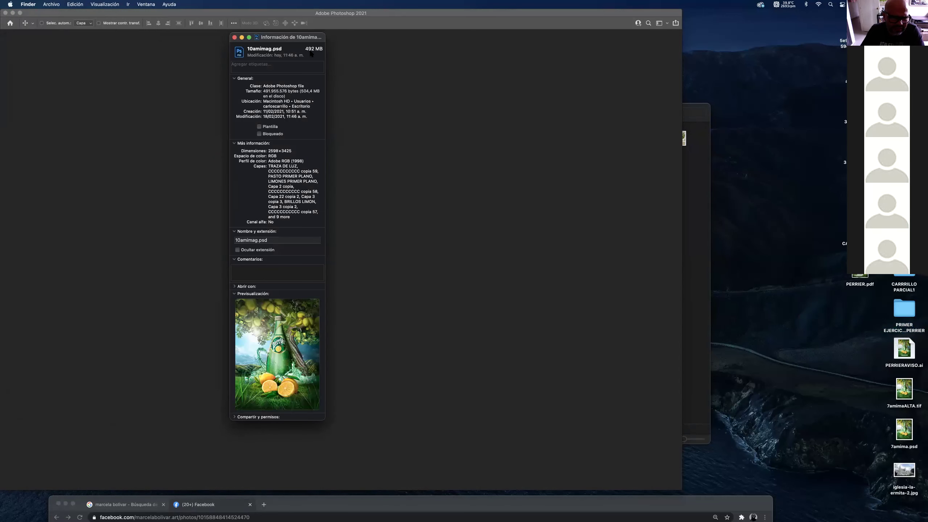
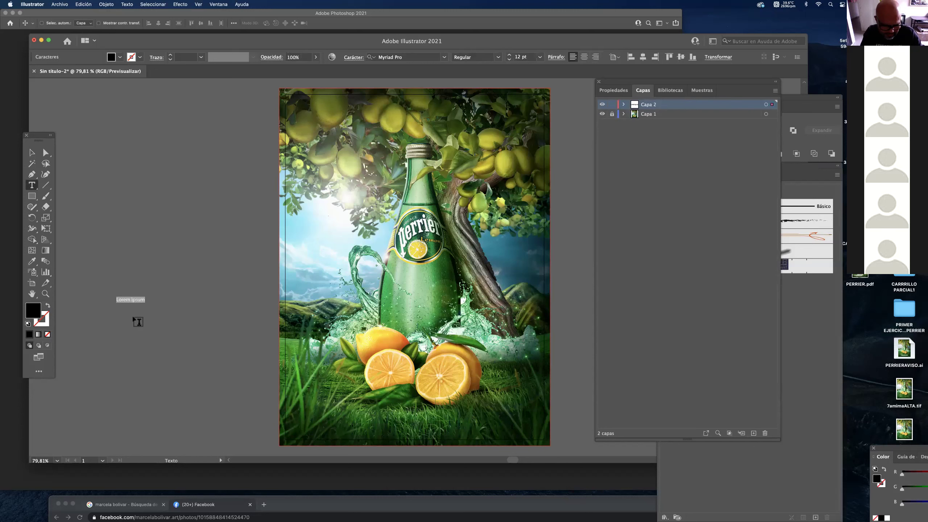
# - Type 'FRESCURA NATURAL' on the pasteboard and set it in Futura Medium
pyautogui.write('FRESCURA NATURAL')
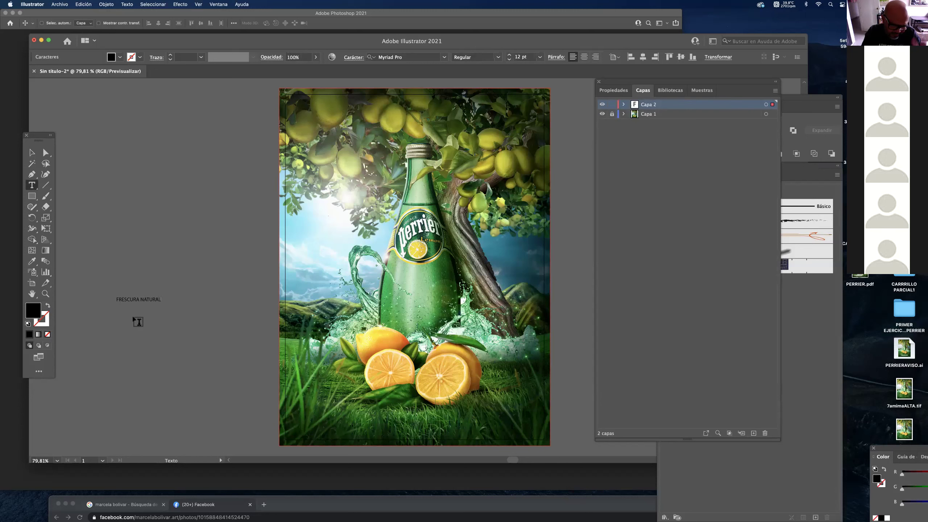
pyautogui.moveTo(115, 299); pyautogui.dragTo(175, 300)
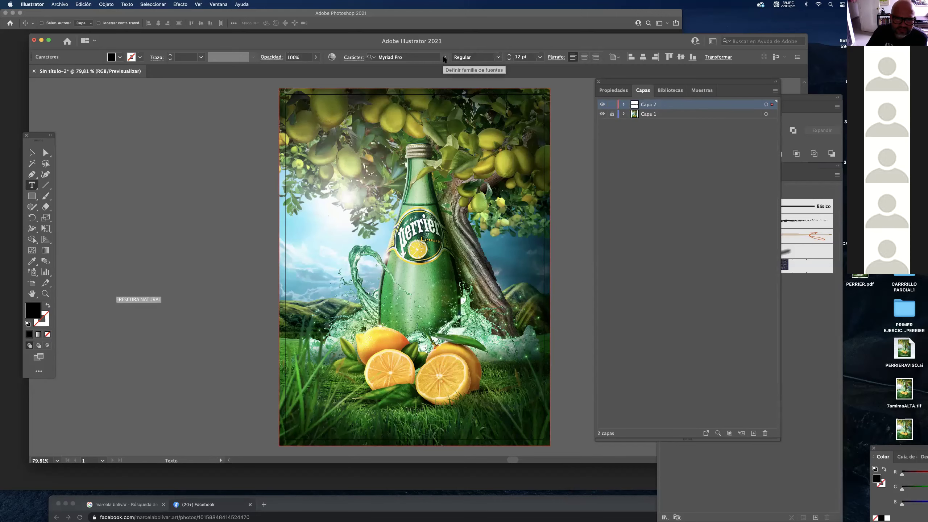
pyautogui.click(444, 57)
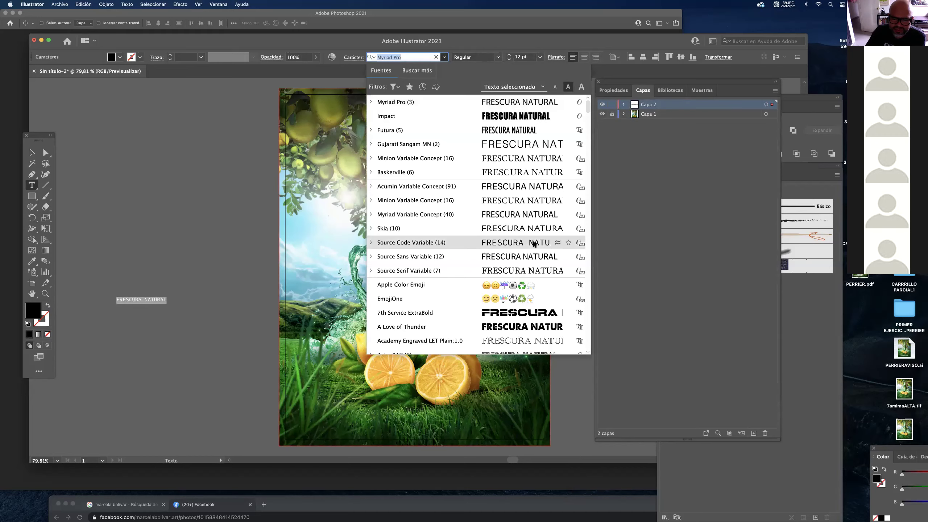
pyautogui.scroll(-15, 472, 241)
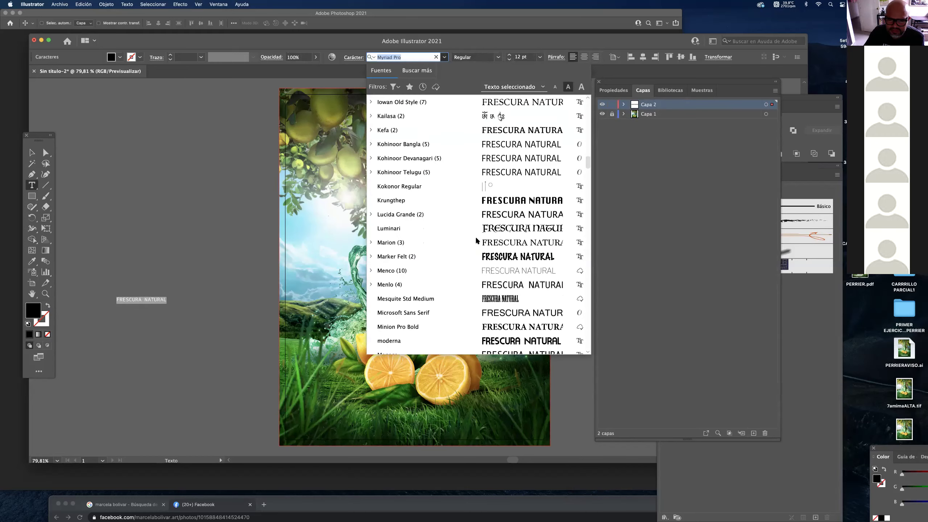
pyautogui.scroll(-8, 476, 241)
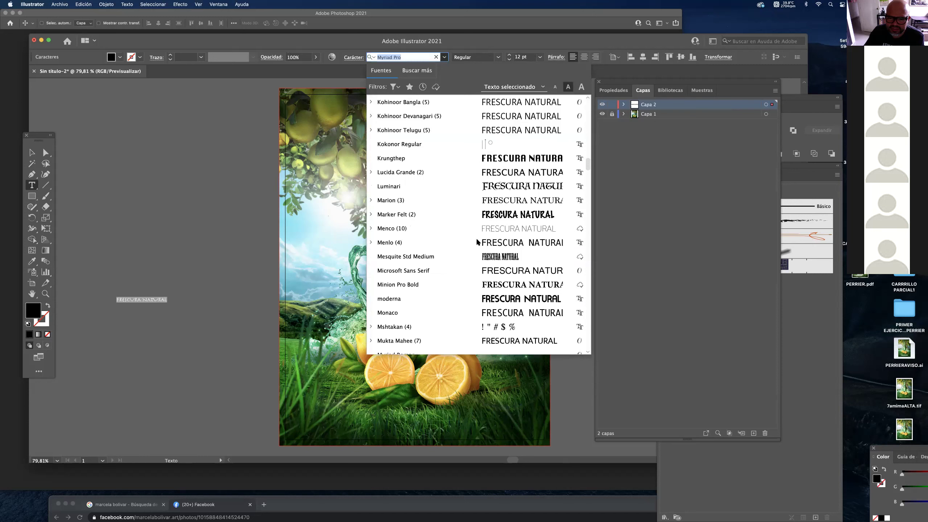
pyautogui.scroll(8, 478, 243)
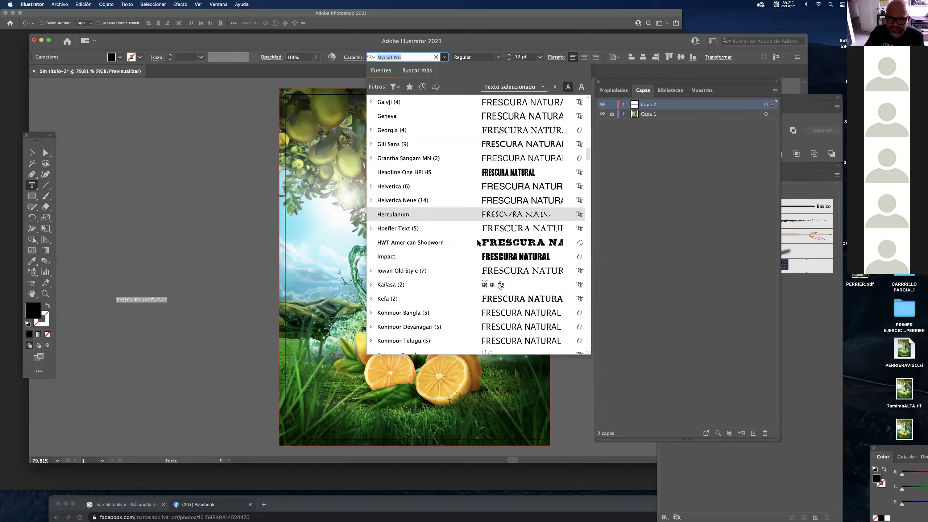
pyautogui.scroll(15, 479, 257)
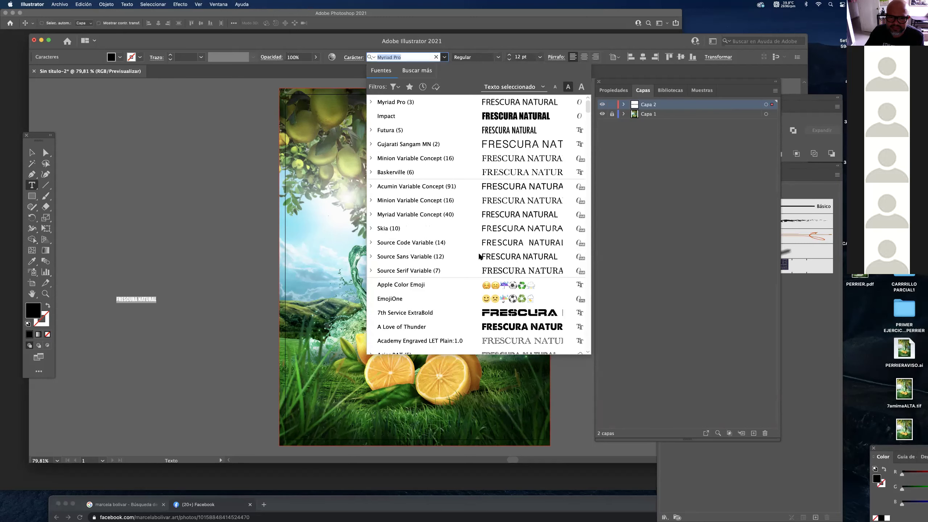
pyautogui.click(492, 131)
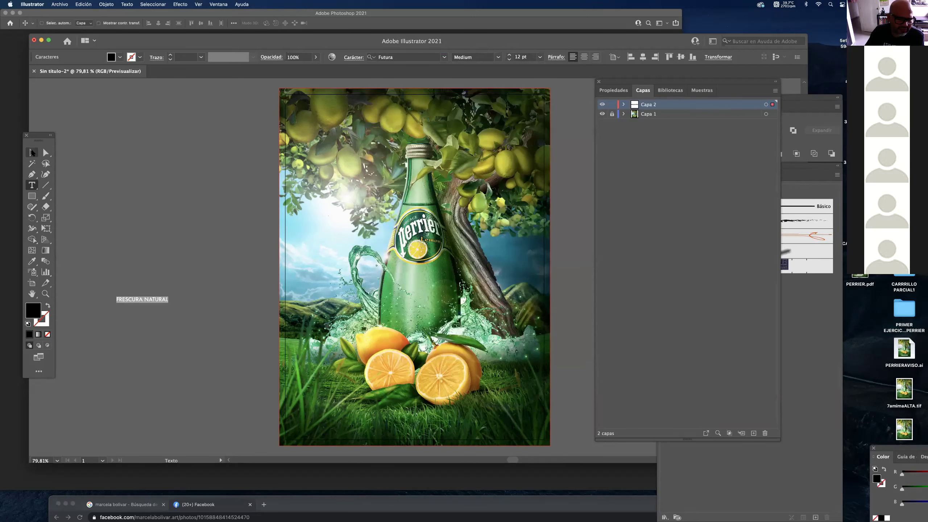
pyautogui.click(33, 153)
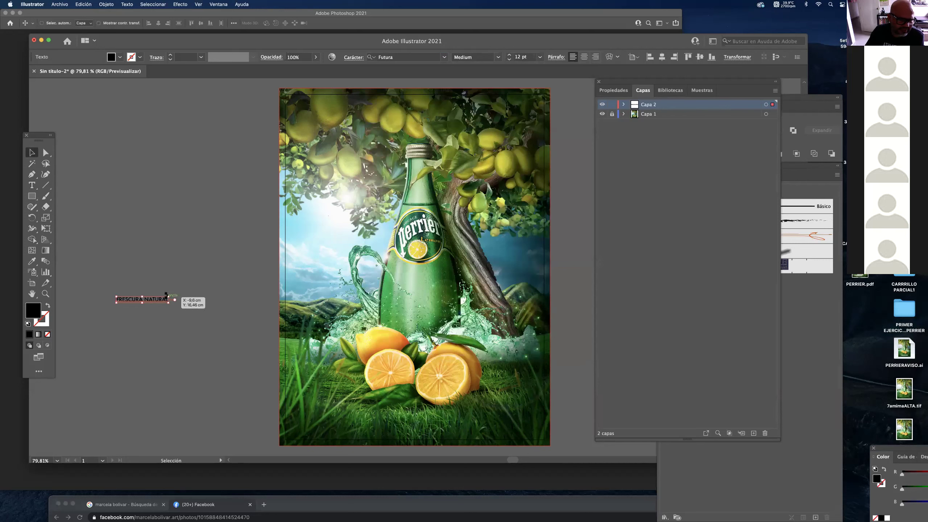
# - Reposition the FRESCURA NATURAL text on the pasteboard
pyautogui.click(32, 186)
pyautogui.click(33, 153)
pyautogui.moveTo(149, 304); pyautogui.dragTo(207, 266)
pyautogui.click(185, 380)
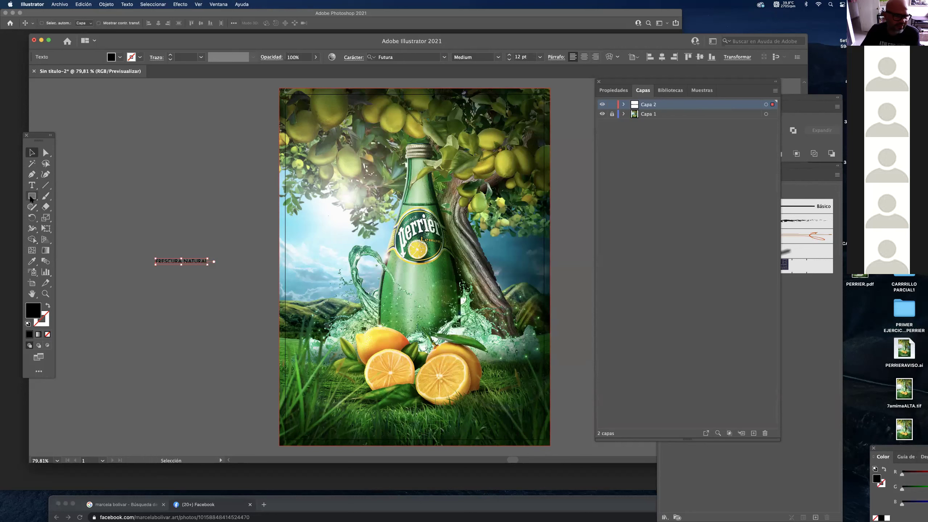
# - Fill all the headline characters with white
pyautogui.click(32, 184)
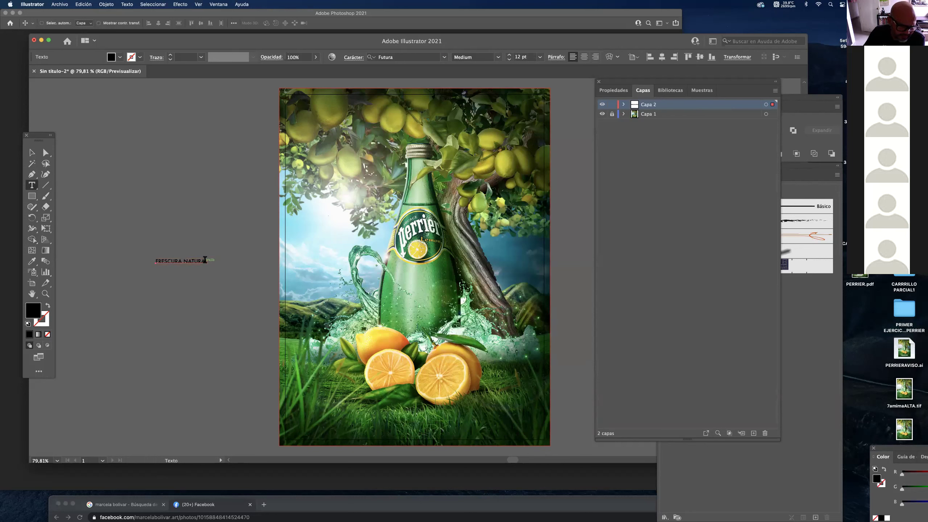
pyautogui.press('super+a')
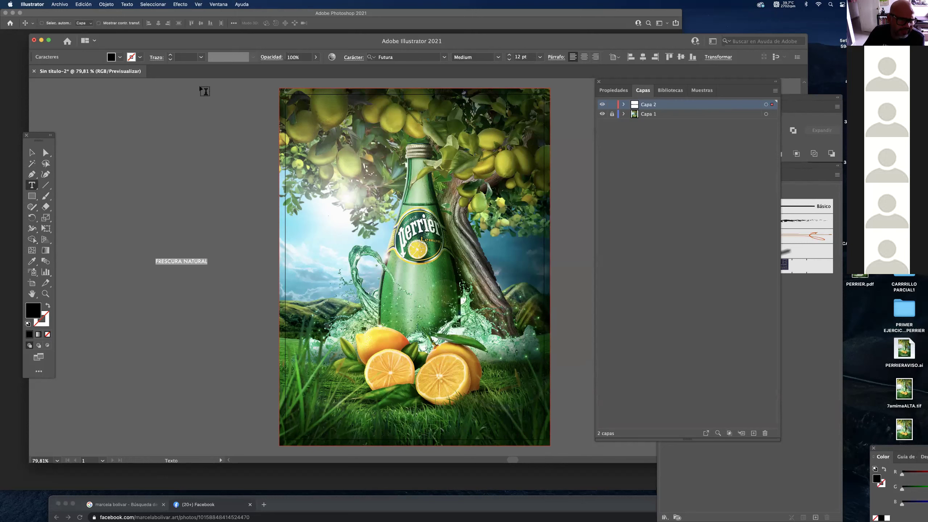
pyautogui.click(120, 57)
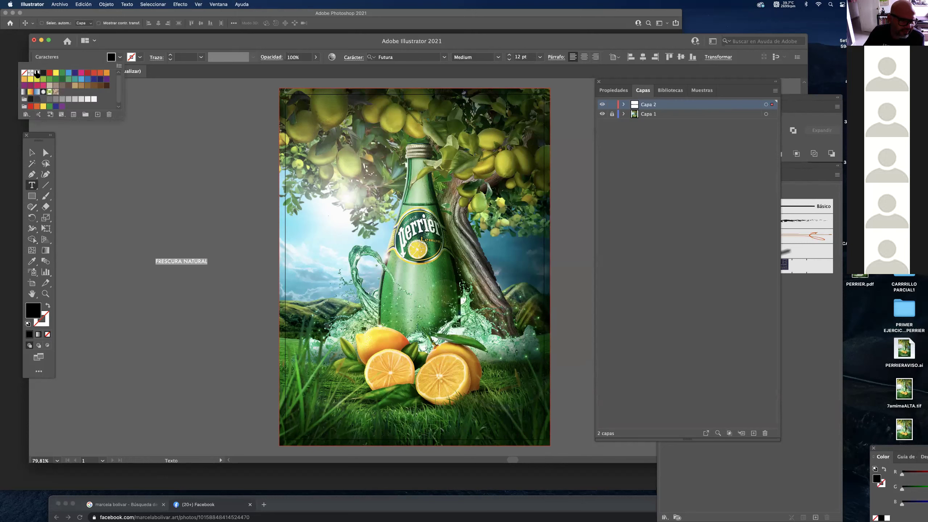
pyautogui.click(37, 73)
pyautogui.click(32, 153)
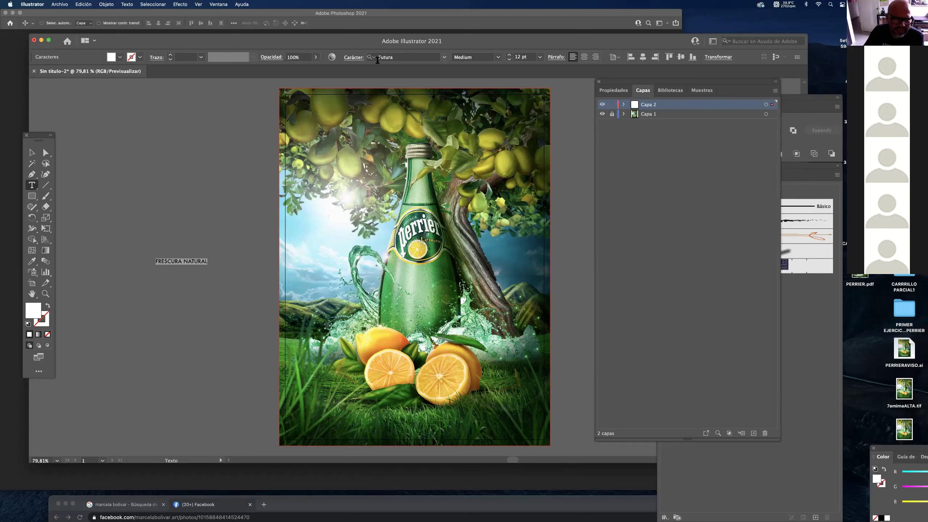
# - Change the headline's font style to Futura Bold
pyautogui.click(497, 57)
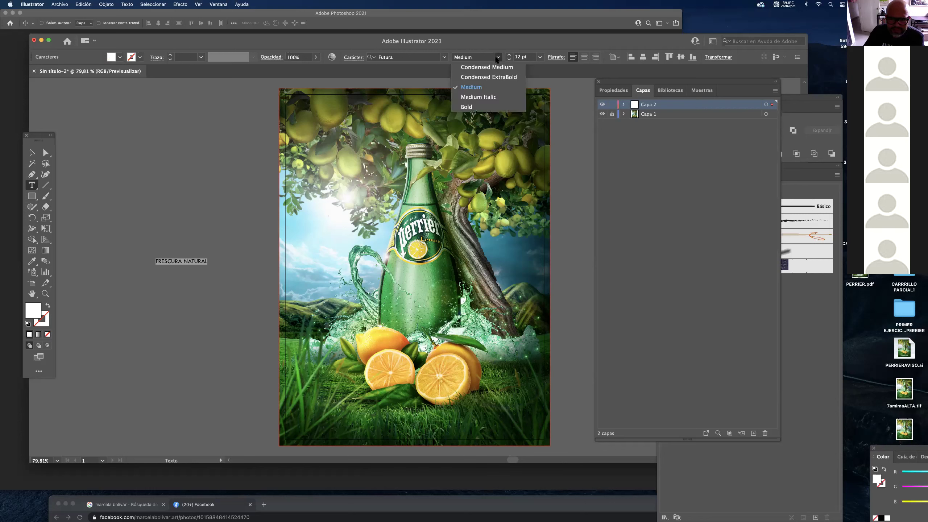
pyautogui.click(467, 109)
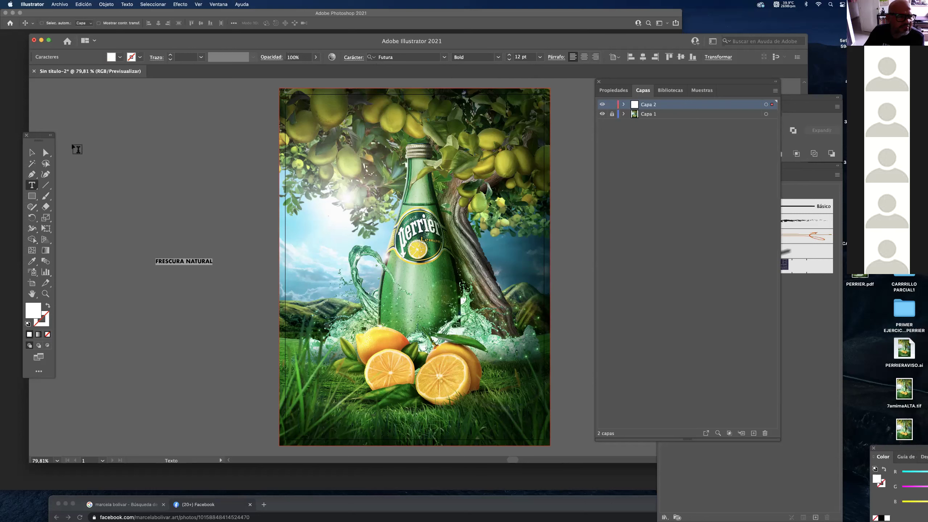
pyautogui.click(32, 153)
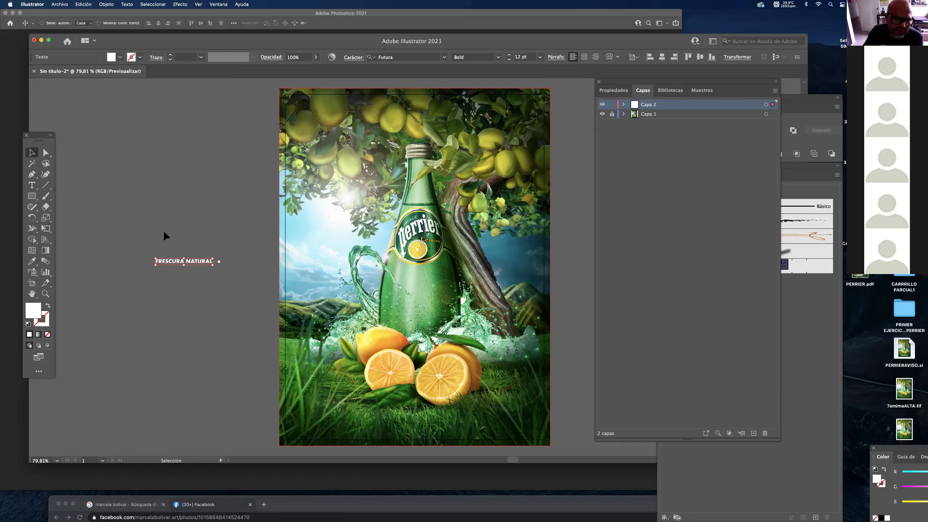
pyautogui.click(146, 234)
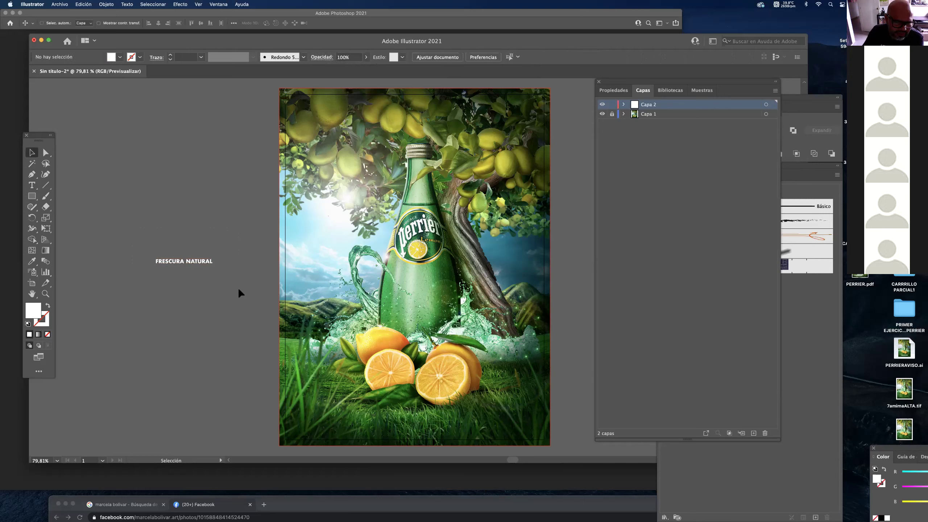
pyautogui.click(194, 263)
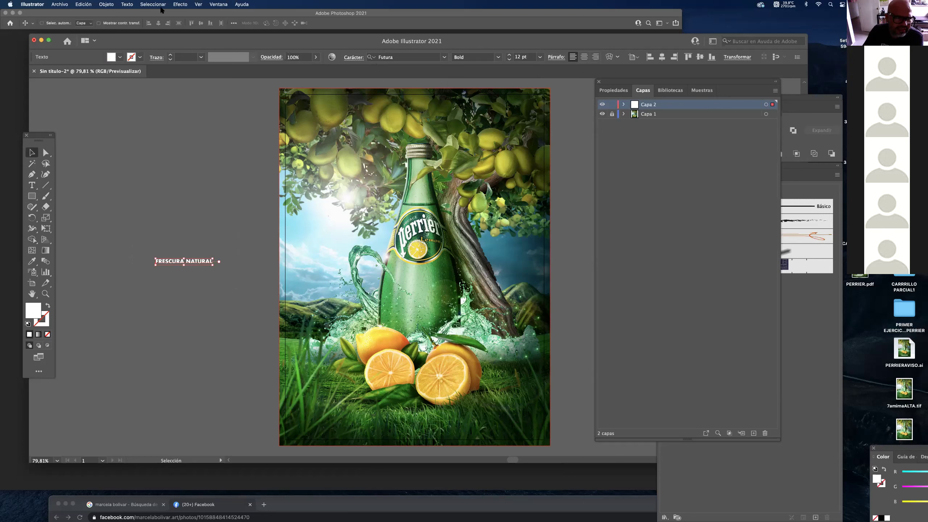
# - Convert the headline to outlines, enlarge it and move it onto the poster's bottom
pyautogui.click(126, 4)
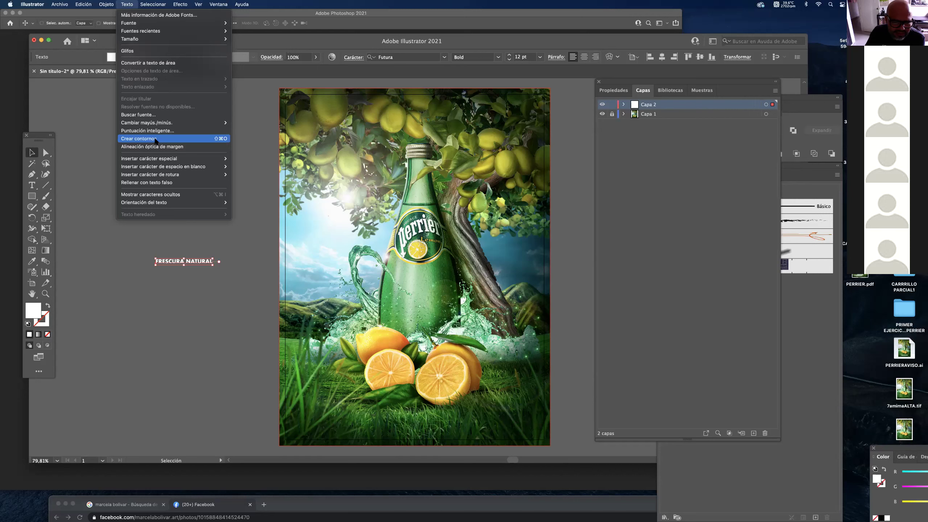
pyautogui.click(155, 139)
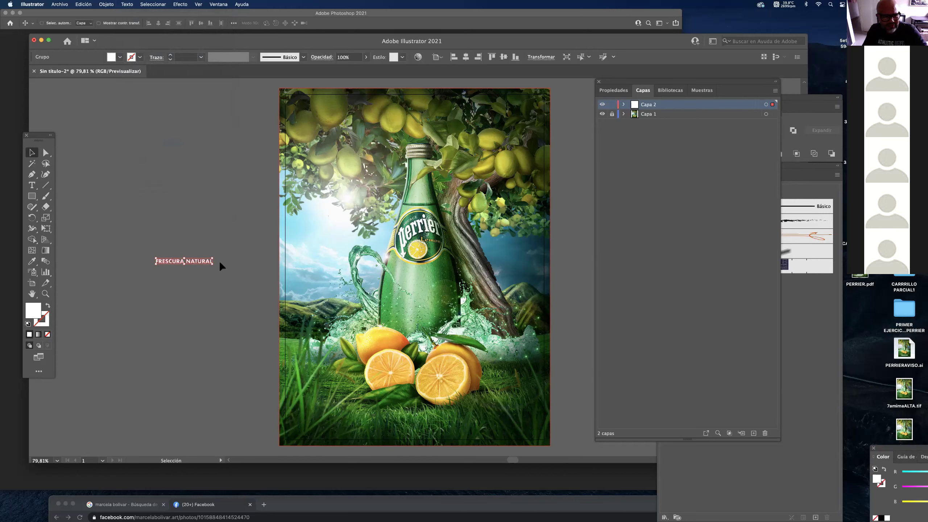
pyautogui.moveTo(213, 264); pyautogui.dragTo(317, 271)
pyautogui.moveTo(257, 263); pyautogui.dragTo(472, 418)
pyautogui.click(211, 376)
pyautogui.press('z')
pyautogui.moveTo(456, 295); pyautogui.dragTo(420, 280)
# - Fine-tune the headline's position, then draw a new area text box left of the poster
pyautogui.press('Tab')
pyautogui.press('z')
pyautogui.scroll(-5, 356, 262)
pyautogui.moveTo(459, 240); pyautogui.dragTo(437, 371)
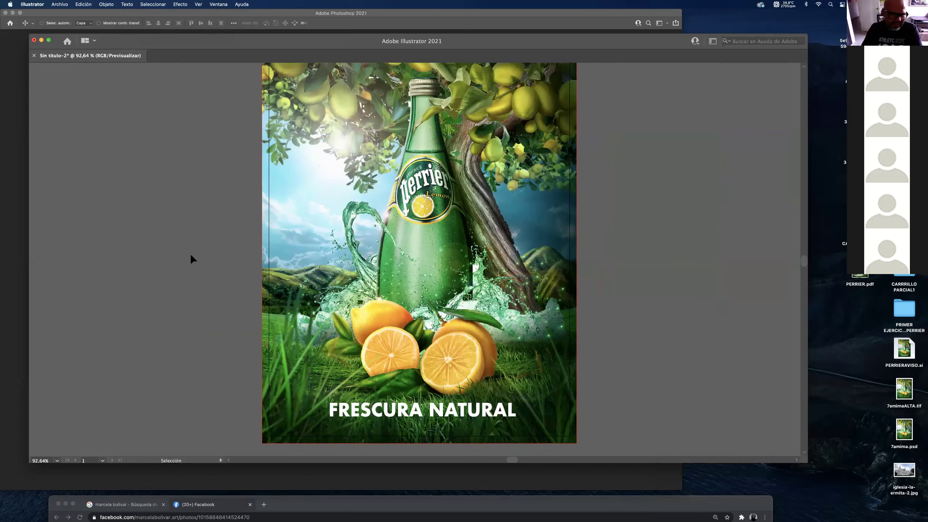
pyautogui.press('Tab')
pyautogui.press('t')
pyautogui.moveTo(114, 221); pyautogui.dragTo(213, 259)
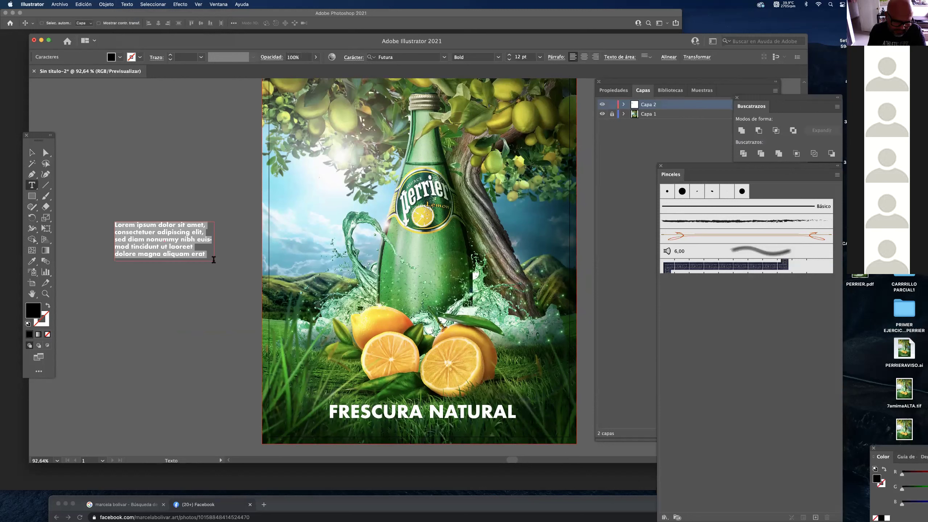
# - Make the credit handle text white at 5 pt
pyautogui.press('BackSpace')
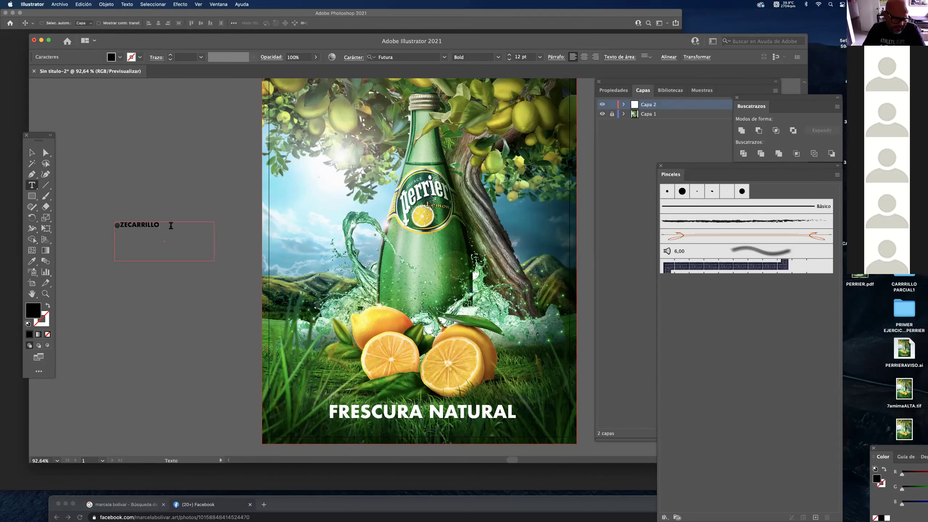
pyautogui.moveTo(171, 226); pyautogui.dragTo(58, 217)
pyautogui.click(120, 56)
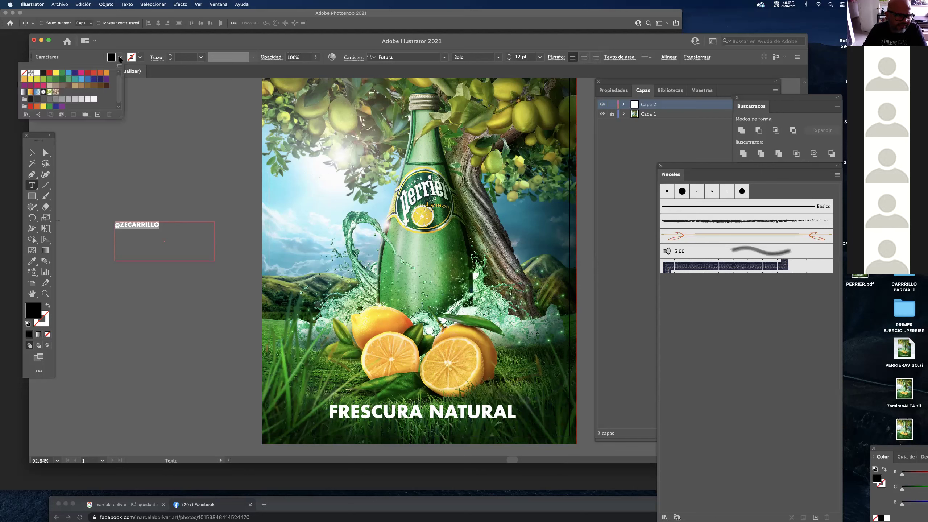
pyautogui.click(36, 73)
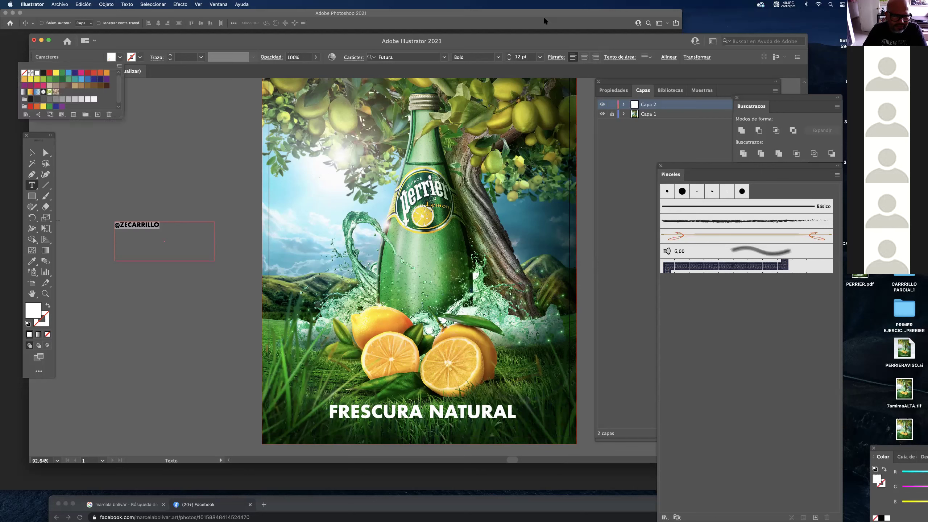
pyautogui.click(540, 58)
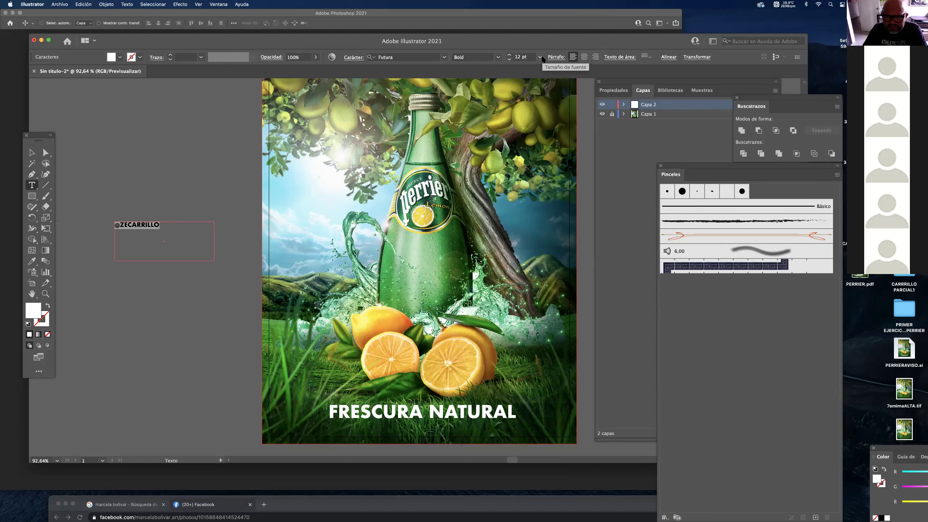
pyautogui.click(540, 57)
pyautogui.click(548, 79)
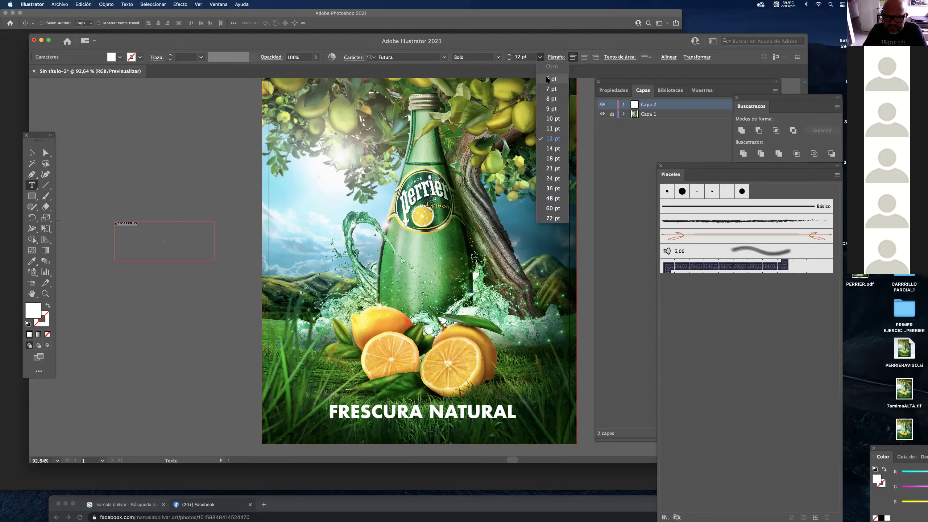
pyautogui.click(528, 56)
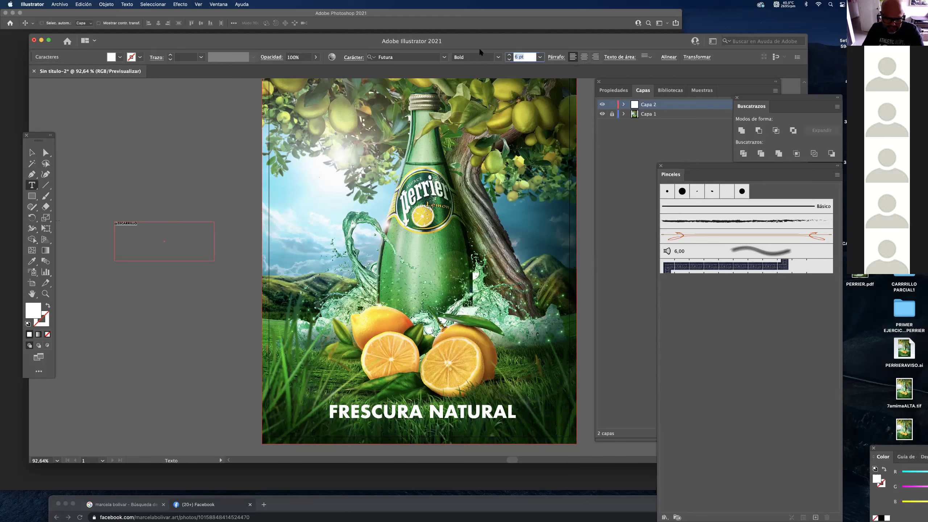
pyautogui.write('5')
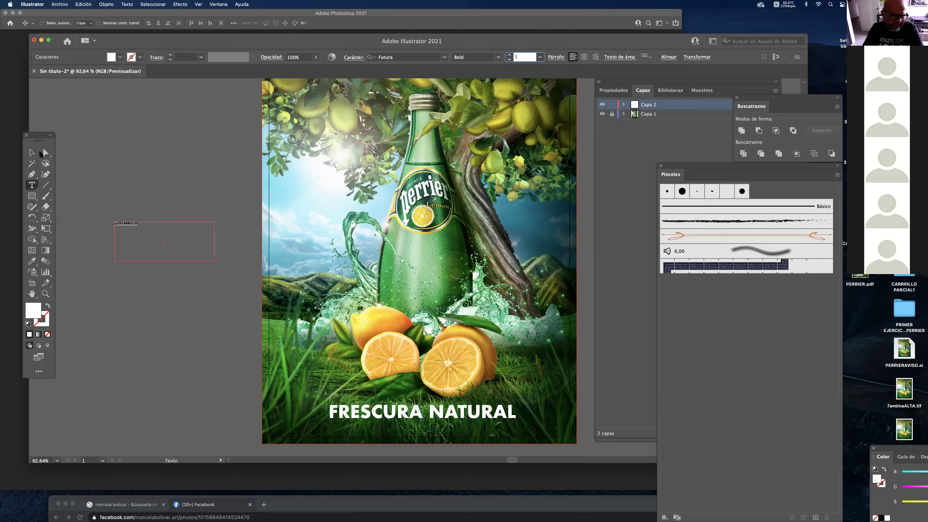
pyautogui.click(31, 153)
# - Outline the credit, move it to the poster's bottom right and rotate it 90° vertically
pyautogui.click(113, 215)
pyautogui.click(118, 230)
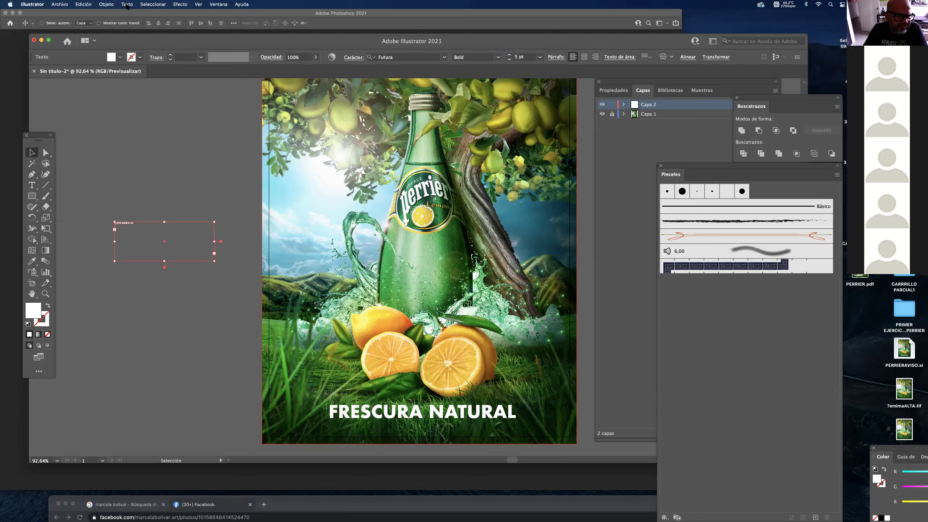
pyautogui.click(126, 4)
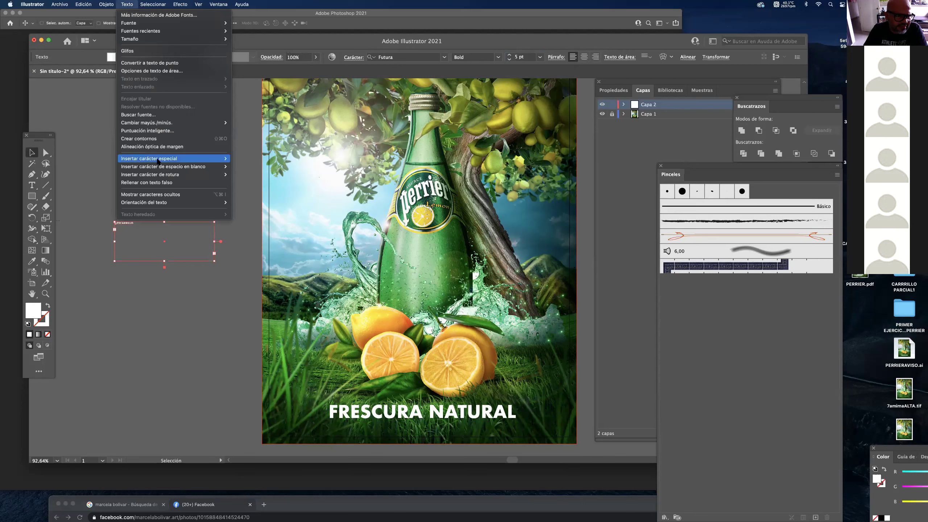
pyautogui.click(141, 139)
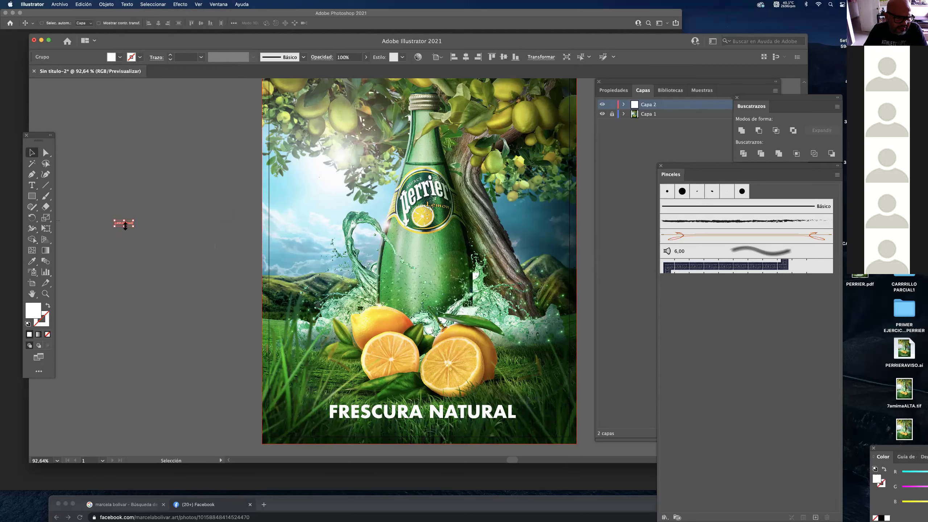
pyautogui.moveTo(125, 223); pyautogui.dragTo(545, 358)
pyautogui.scroll(5, 577, 393)
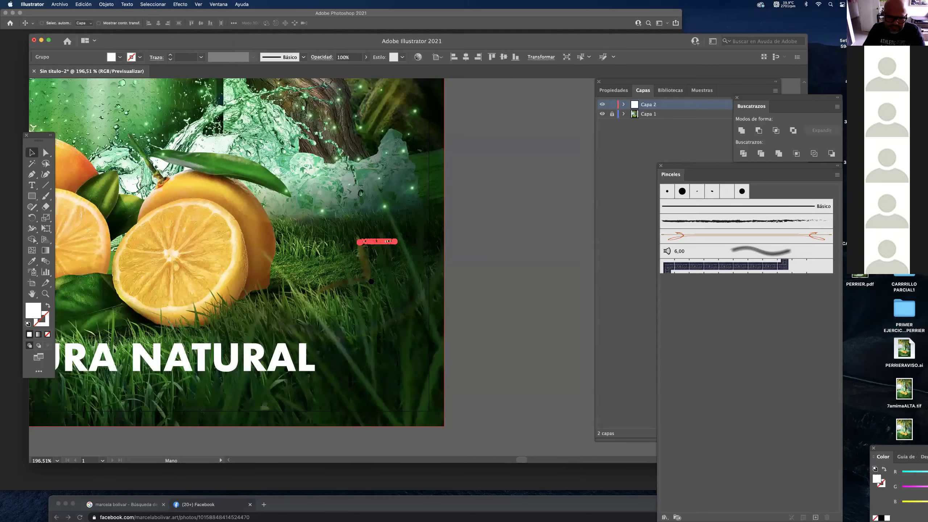
pyautogui.moveTo(375, 252); pyautogui.dragTo(403, 313)
pyautogui.scroll(5, 404, 314)
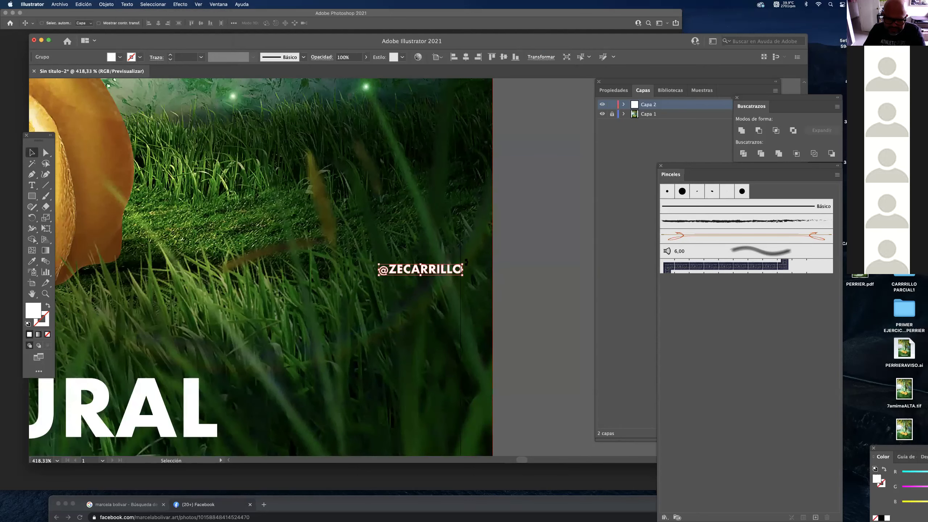
pyautogui.moveTo(467, 263); pyautogui.dragTo(430, 224)
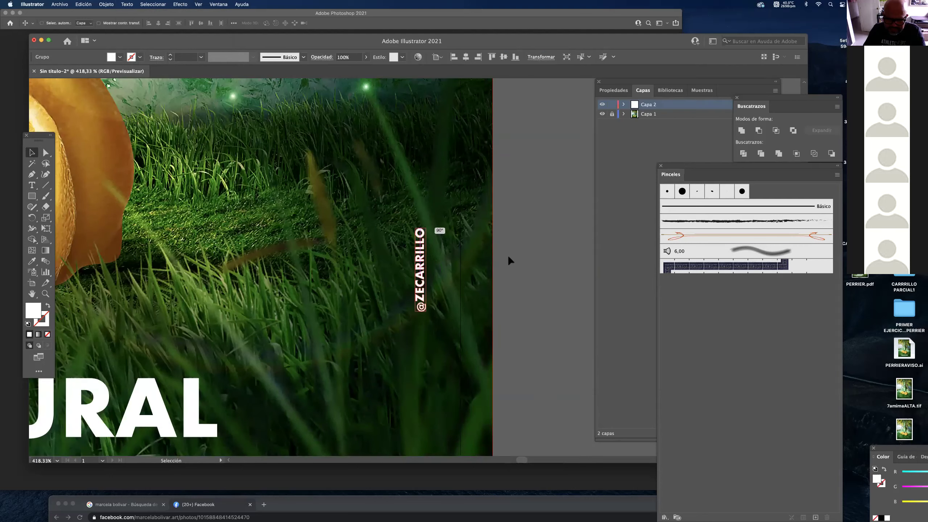
pyautogui.moveTo(418, 268); pyautogui.dragTo(484, 323)
pyautogui.click(539, 297)
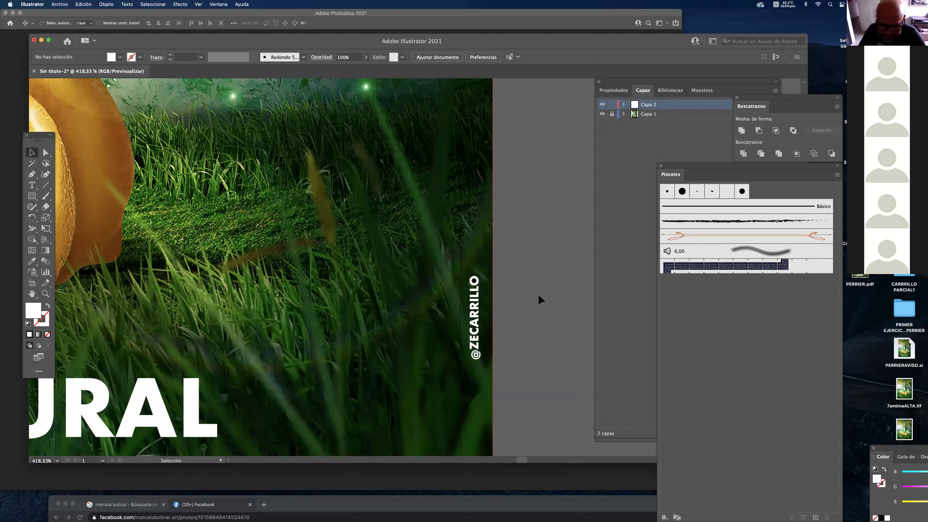
# - Move the vertical credit down and left inside the poster
pyautogui.scroll(-5, 538, 294)
pyautogui.scroll(5, 473, 296)
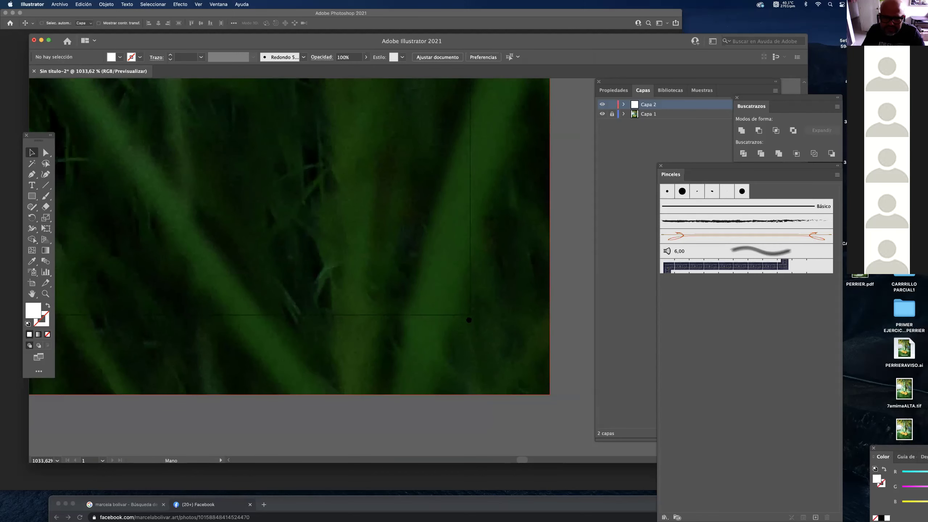
pyautogui.scroll(3, 478, 161)
pyautogui.scroll(-4, 478, 214)
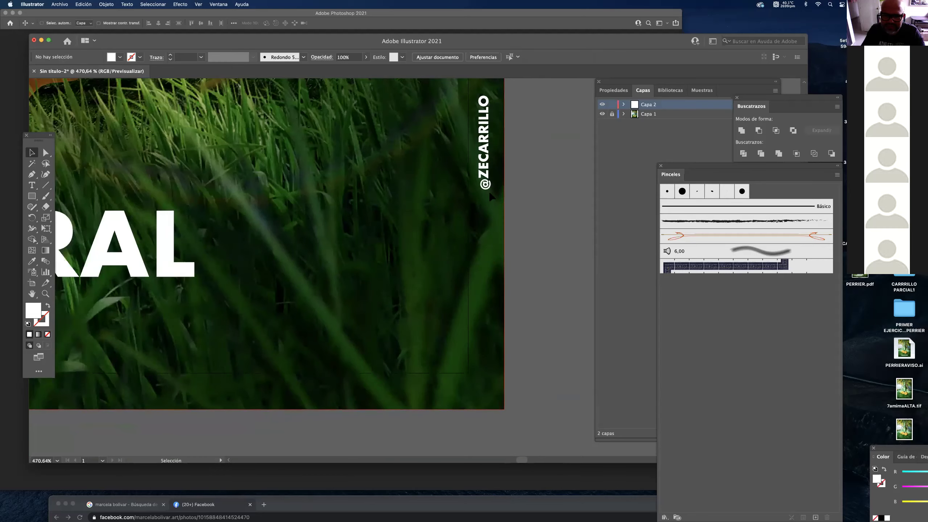
pyautogui.moveTo(501, 193); pyautogui.dragTo(440, 325)
pyautogui.moveTo(439, 324); pyautogui.dragTo(439, 324)
pyautogui.click(552, 267)
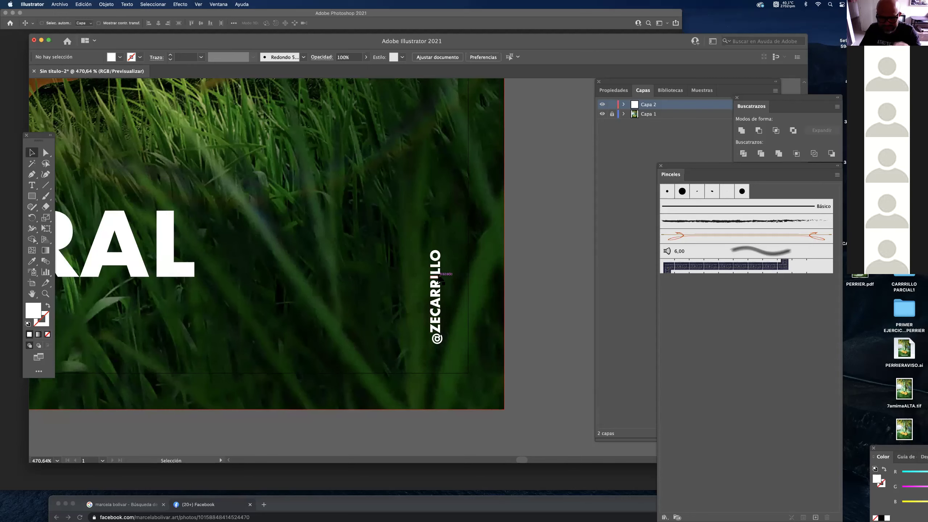
# - Shrink the credit slightly and place it near the bottom-right corner
pyautogui.press('super+space')
pyautogui.click(436, 279)
pyautogui.moveTo(429, 250); pyautogui.dragTo(437, 257)
pyautogui.click(524, 278)
pyautogui.moveTo(441, 323); pyautogui.dragTo(446, 324)
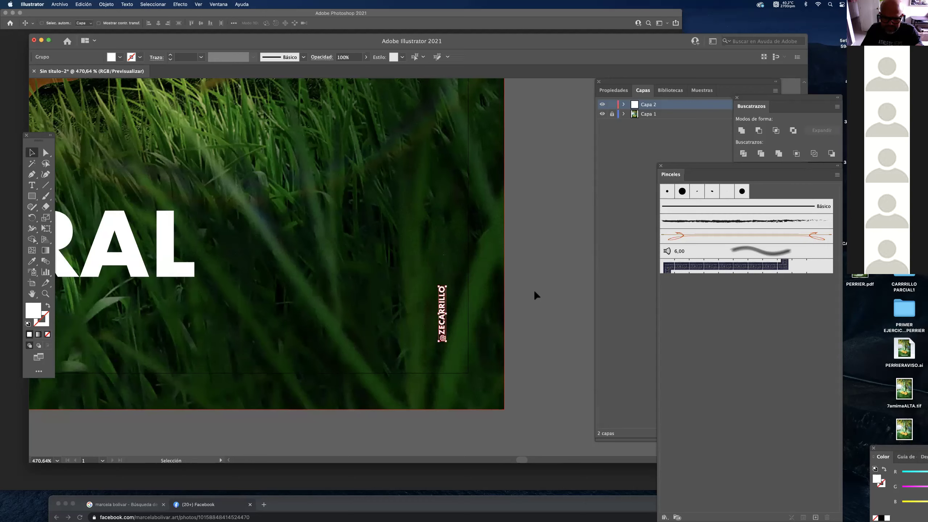
pyautogui.click(521, 273)
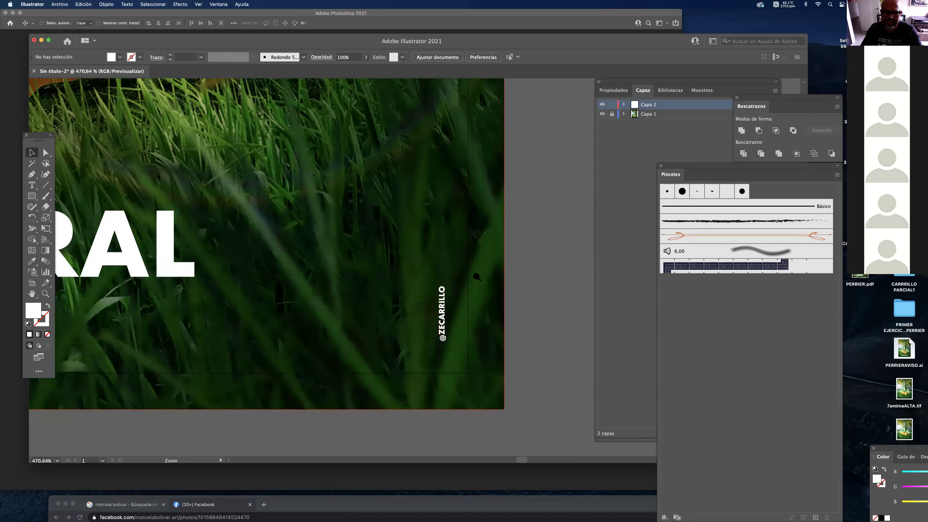
pyautogui.scroll(-10, 492, 274)
pyautogui.moveTo(370, 256); pyautogui.dragTo(387, 329)
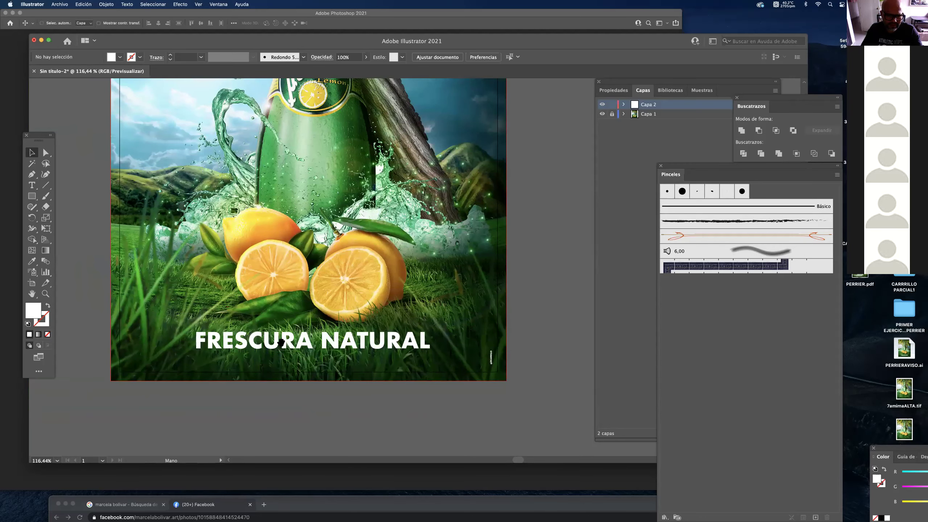
# - Save the poster under the name AVISOPERRIER in Illustrator format
pyautogui.scroll(-2, 353, 311)
pyautogui.moveTo(365, 295); pyautogui.dragTo(377, 344)
pyautogui.scroll(-2, 404, 309)
pyautogui.scroll(-1, 403, 310)
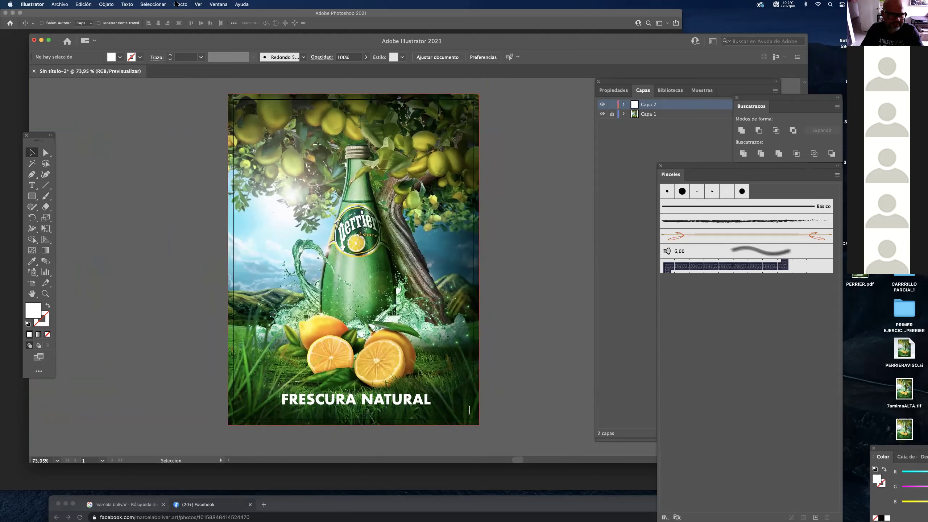
pyautogui.click(59, 4)
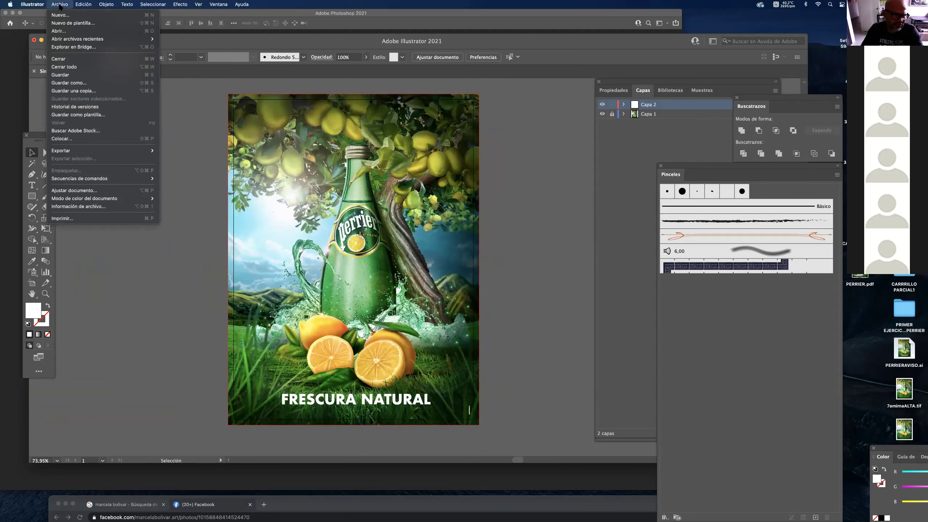
pyautogui.click(71, 82)
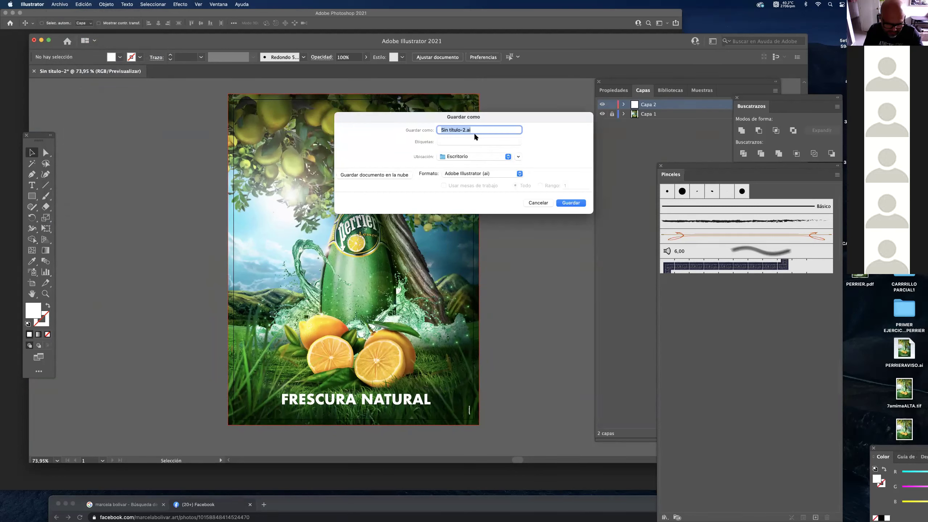
pyautogui.write('AVISOPERRIER')
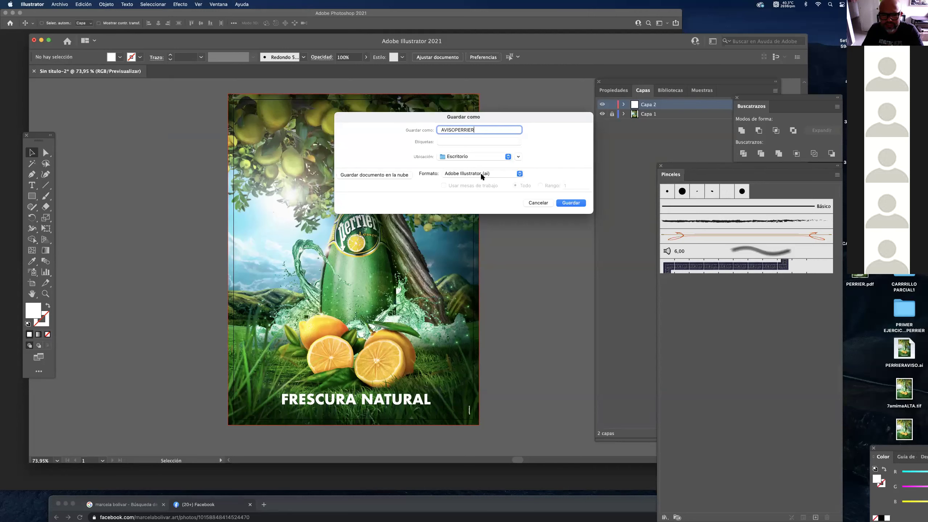
pyautogui.click(567, 203)
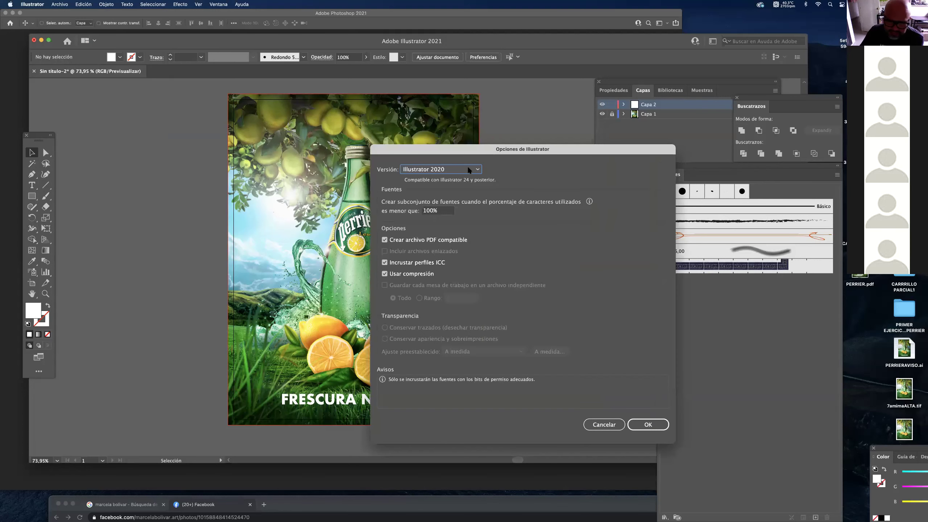
# - Keep Illustrator 2020 compatibility, confirm the save and switch to the desktop
pyautogui.click(476, 170)
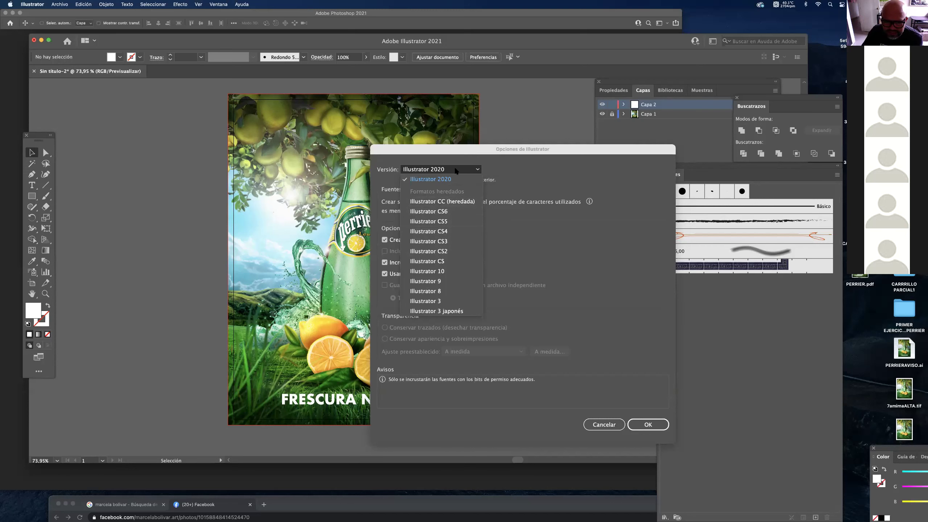
pyautogui.click(526, 173)
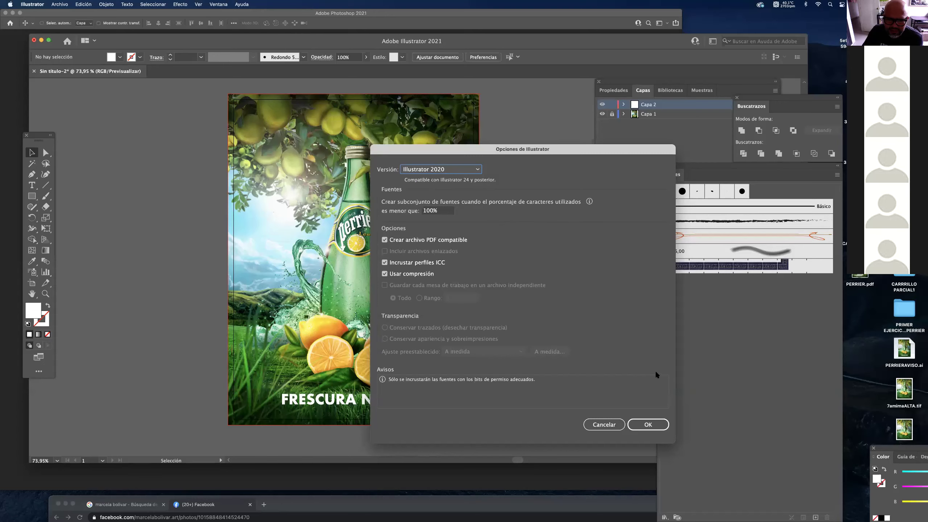
pyautogui.click(645, 425)
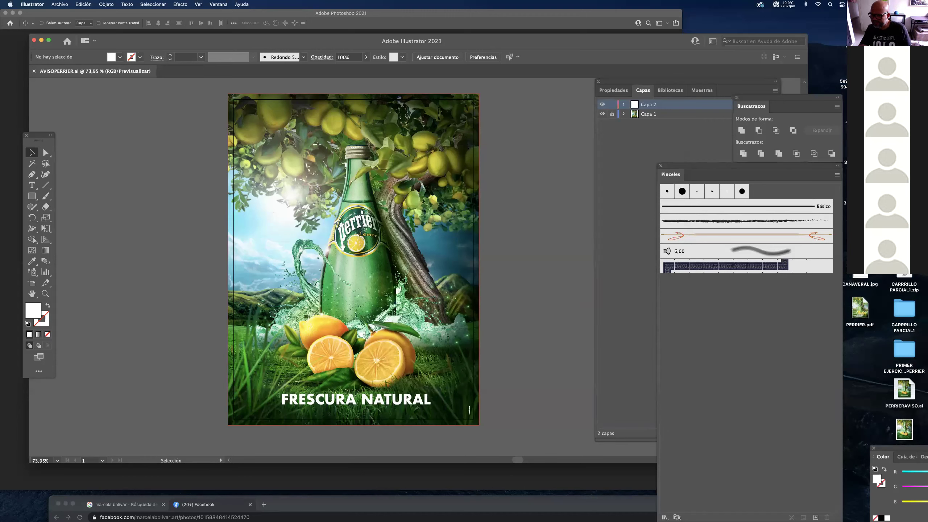
pyautogui.press('super+Tab')
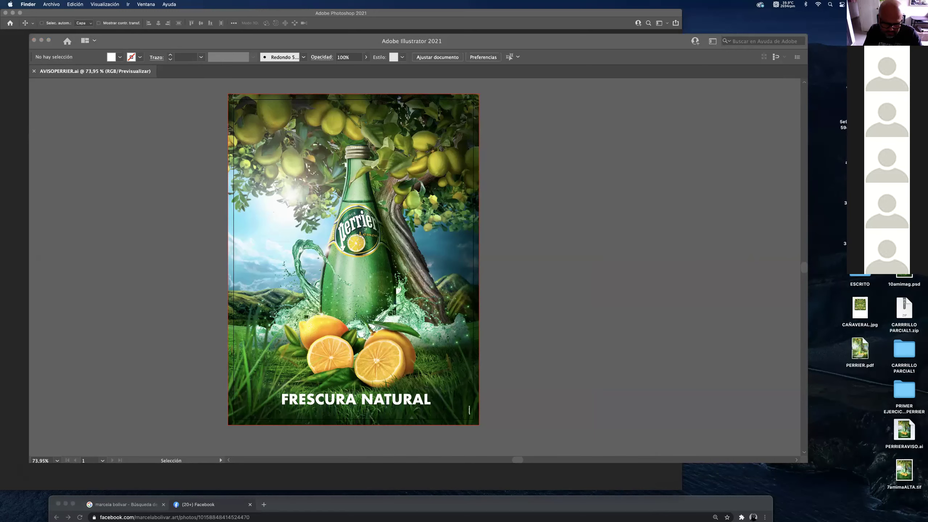
# - Move and enlarge the PERRIER folder window, then close it and return to Illustrator
pyautogui.click(904, 284)
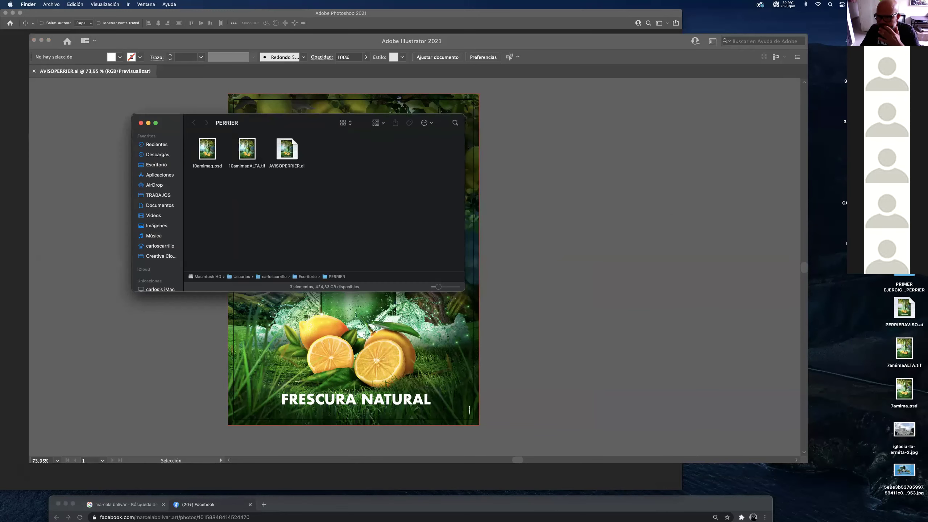
pyautogui.moveTo(254, 120); pyautogui.dragTo(633, 102)
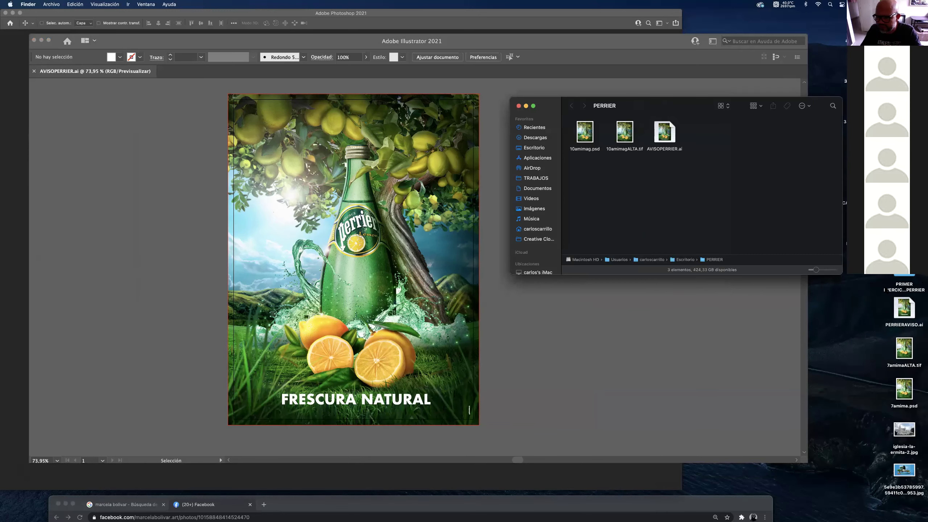
pyautogui.moveTo(838, 271); pyautogui.dragTo(876, 357)
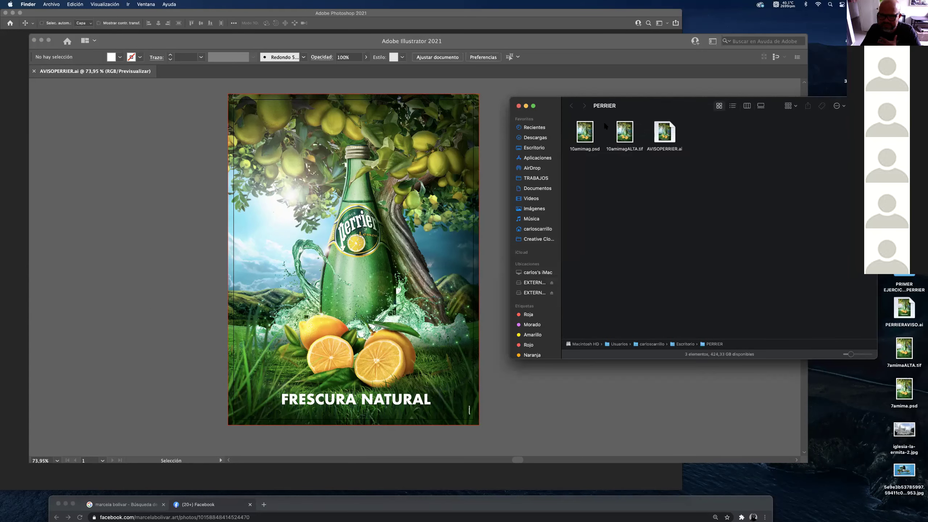
pyautogui.click(519, 107)
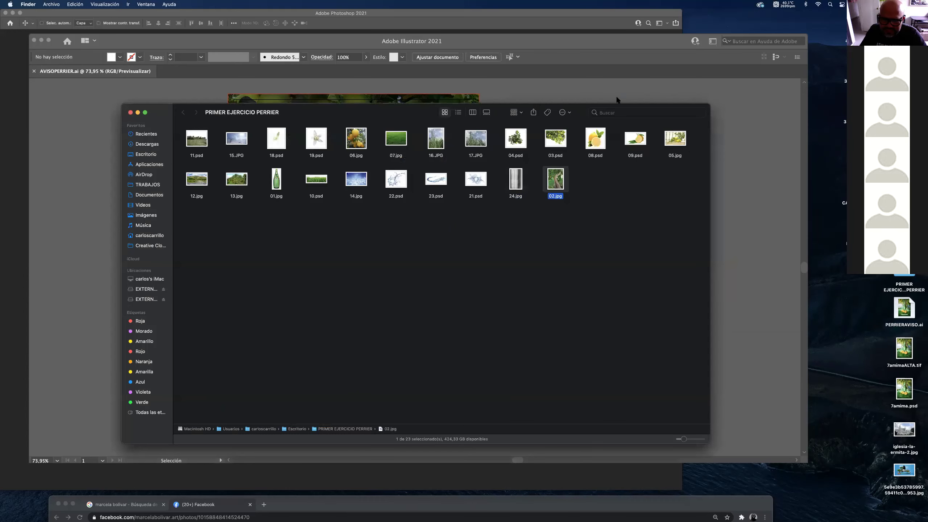
pyautogui.press('super+Tab')
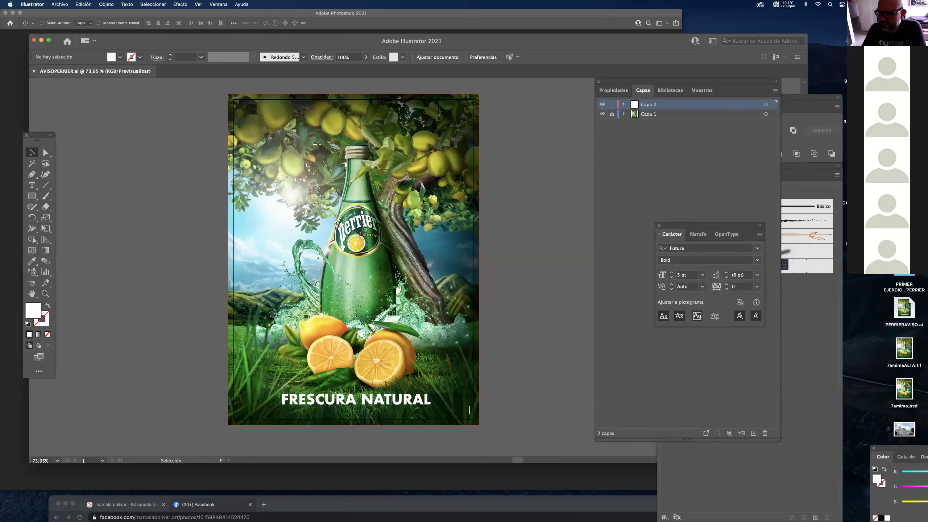
# - Check that AVISOPERRIER.ai is in the PERRIER folder, then bring Illustrator back
pyautogui.press('super+Tab')
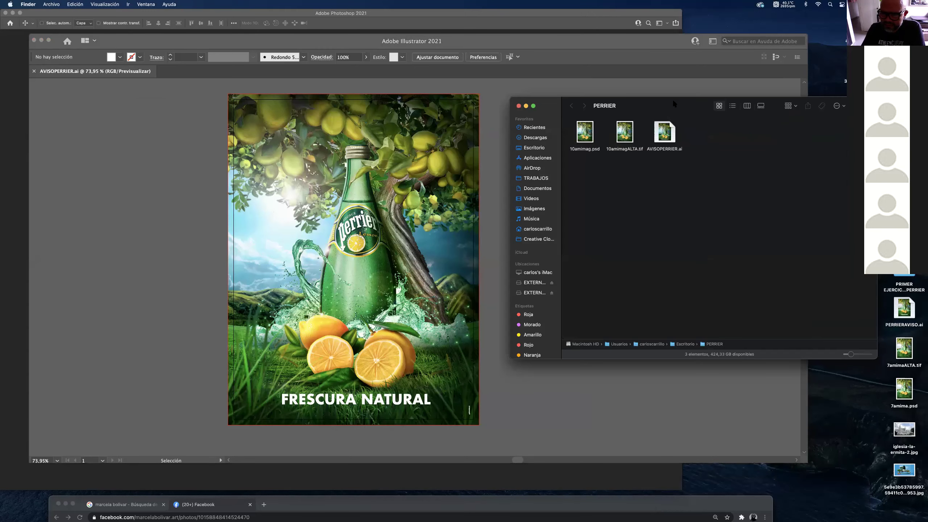
pyautogui.moveTo(674, 104); pyautogui.dragTo(656, 107)
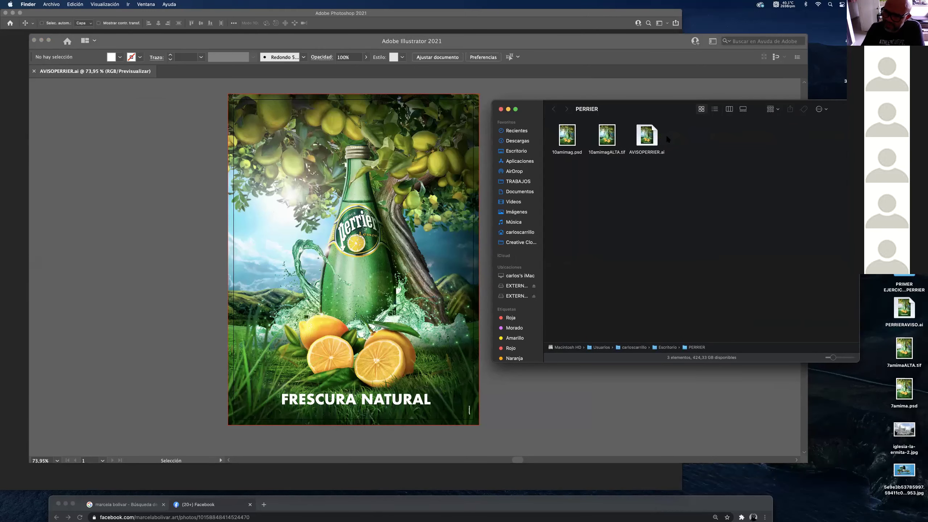
pyautogui.click(606, 137)
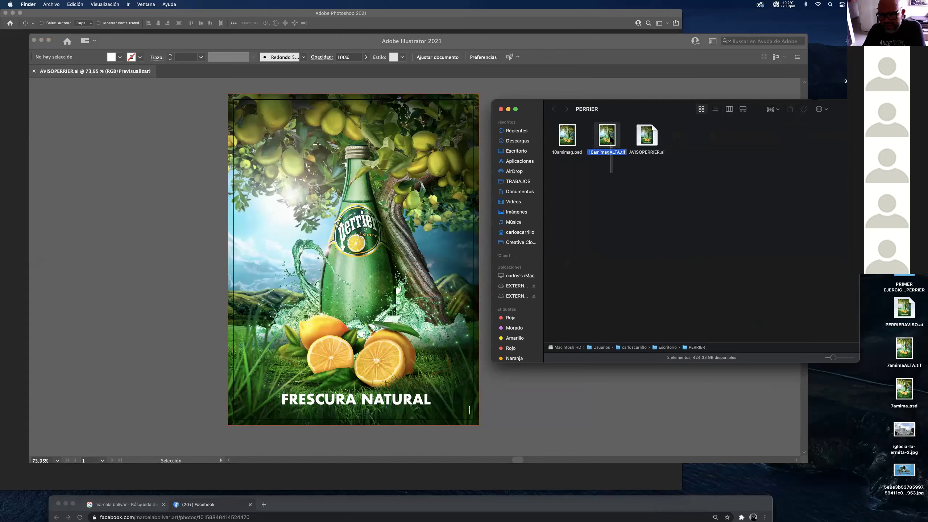
pyautogui.moveTo(564, 185); pyautogui.dragTo(565, 129)
pyautogui.click(630, 184)
pyautogui.click(647, 136)
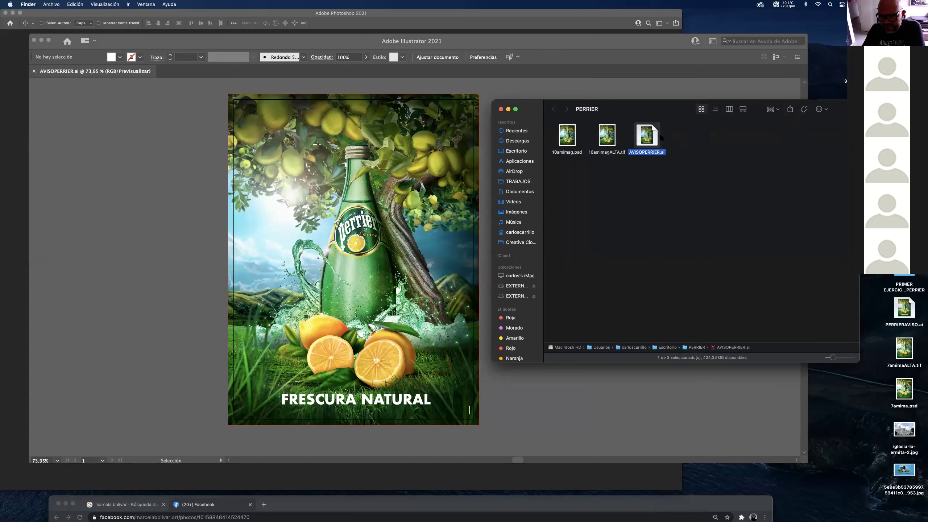
pyautogui.click(639, 171)
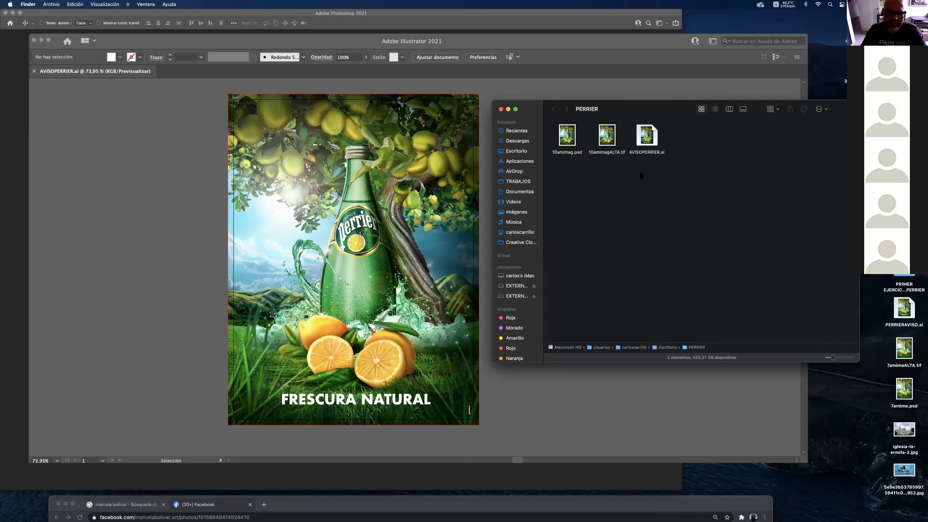
pyautogui.click(181, 35)
pyautogui.moveTo(189, 34); pyautogui.dragTo(181, 36)
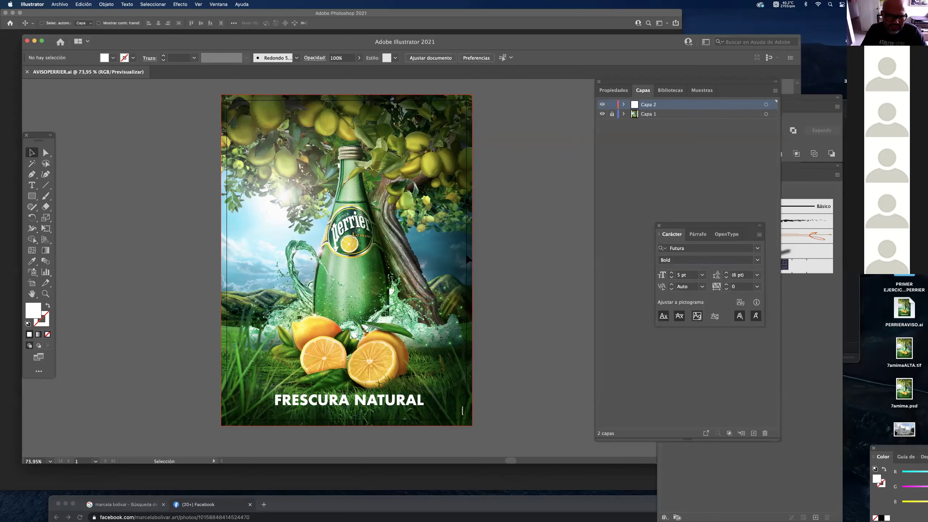
# - Save the poster as AVISOPERRIER.pdf in Adobe PDF format
pyautogui.click(61, 4)
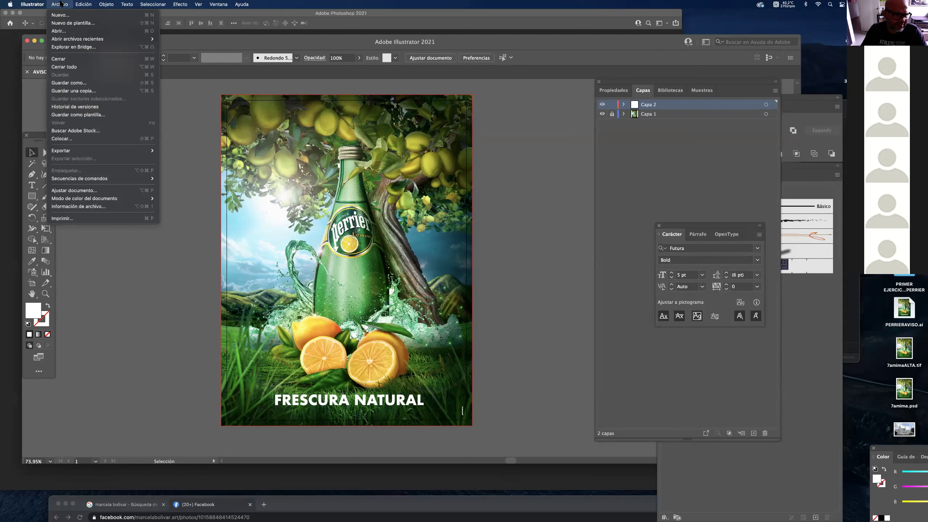
pyautogui.click(91, 82)
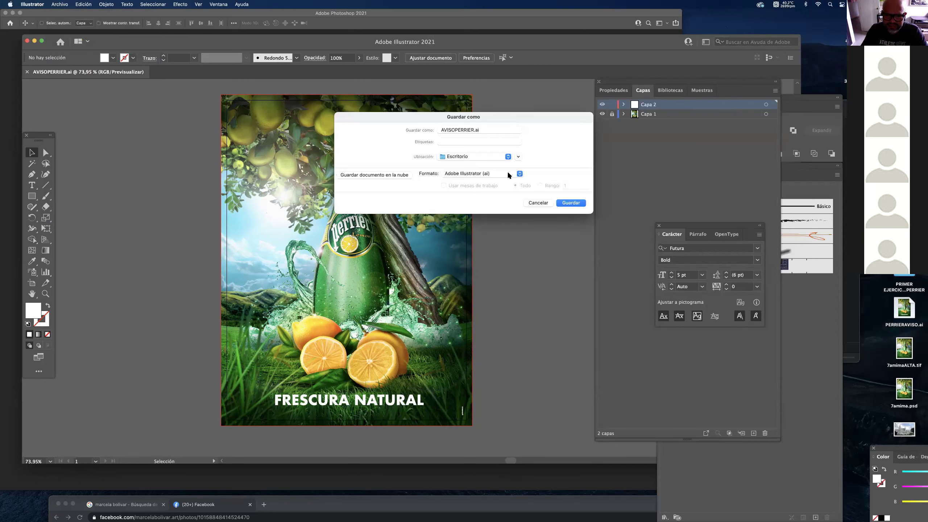
pyautogui.click(507, 173)
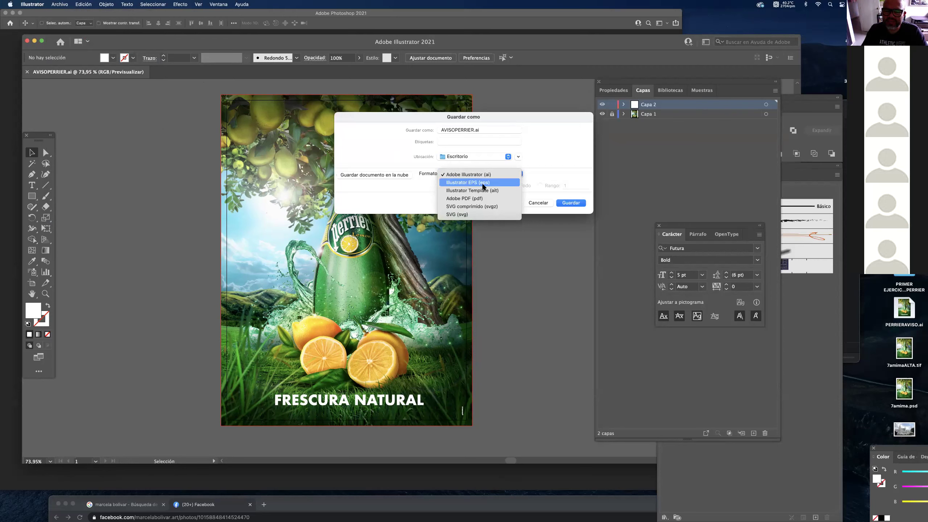
pyautogui.click(466, 199)
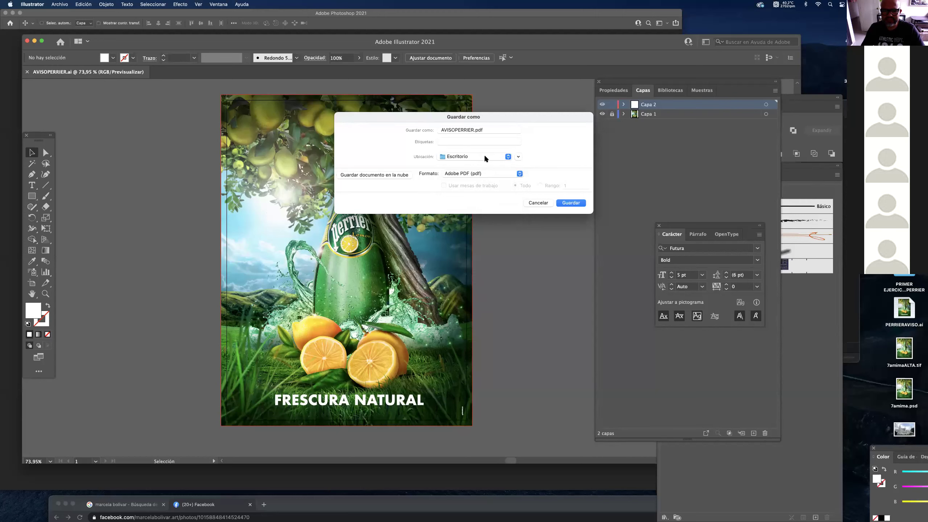
pyautogui.click(569, 203)
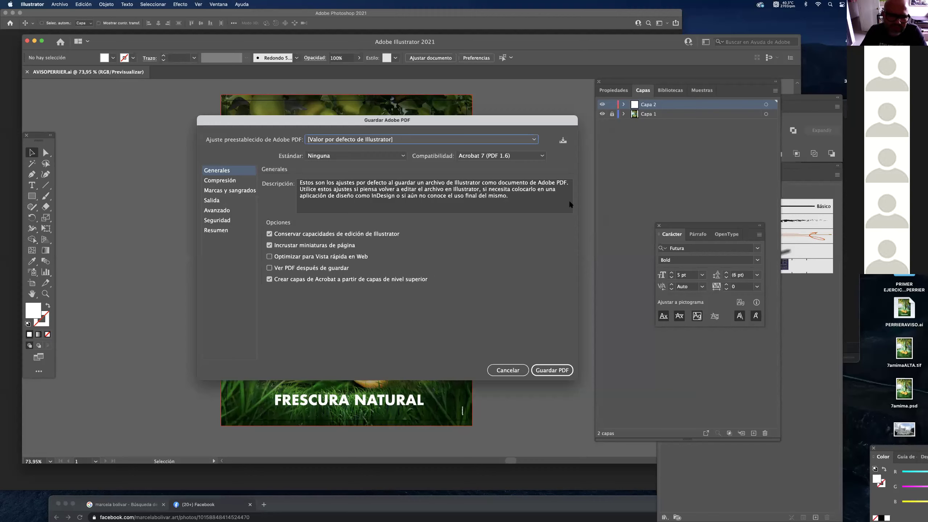
# - Apply the [Impresión de alta calidad] PDF preset and view its compression settings
pyautogui.click(518, 140)
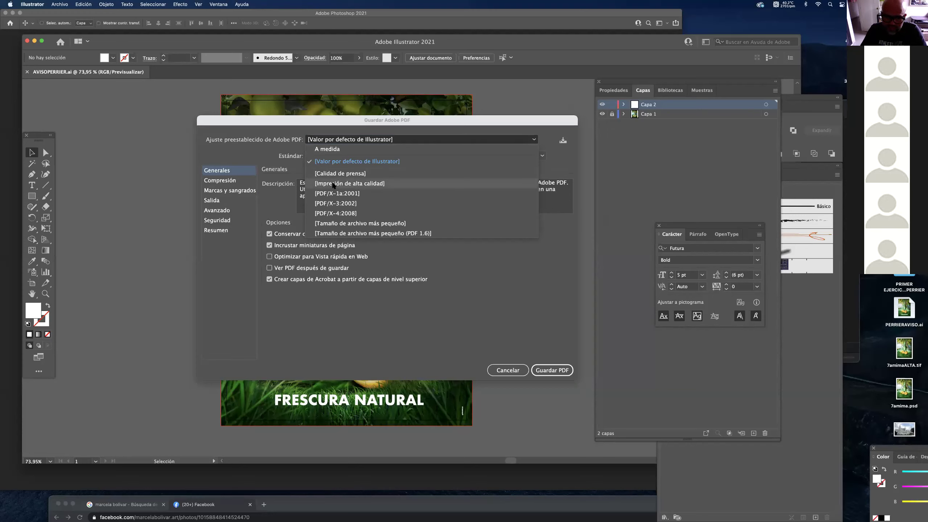
pyautogui.click(333, 184)
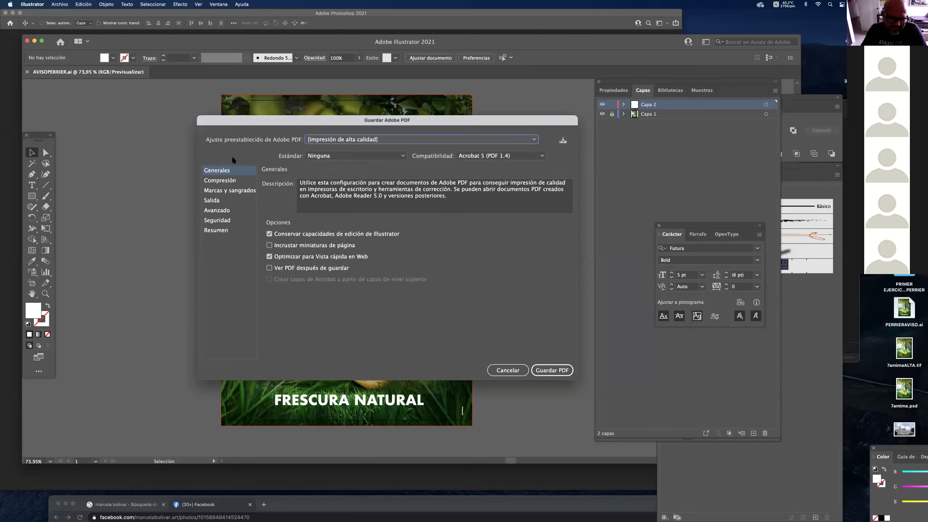
pyautogui.click(221, 181)
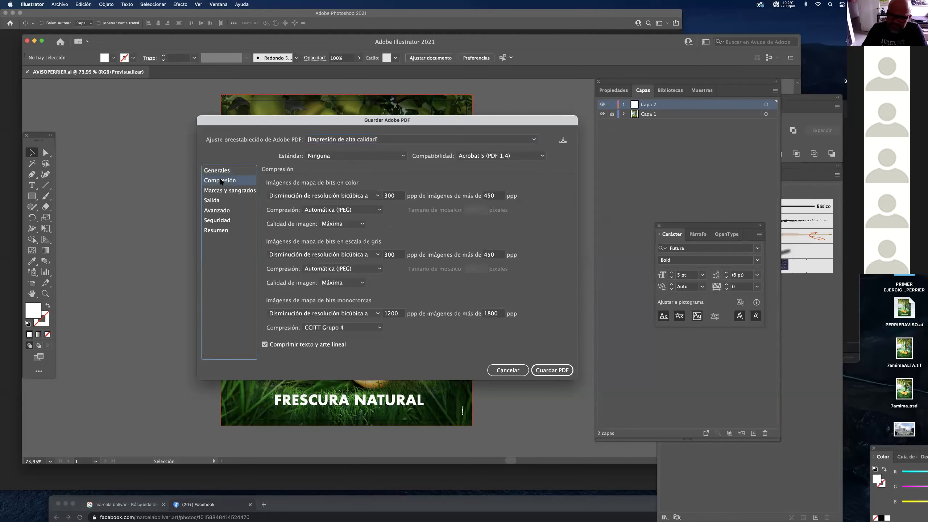
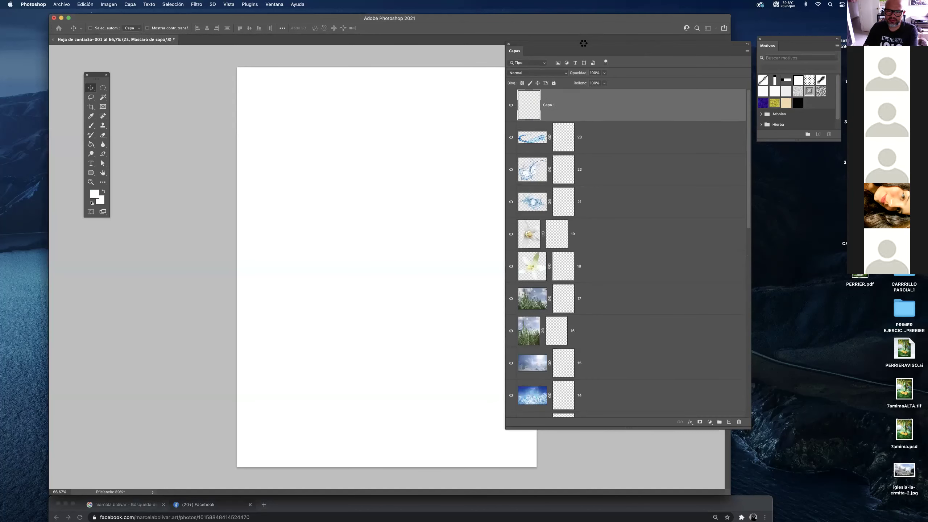
# - Move the Layers panel aside to view the whole contact sheet grid
pyautogui.moveTo(567, 45); pyautogui.dragTo(656, 51)
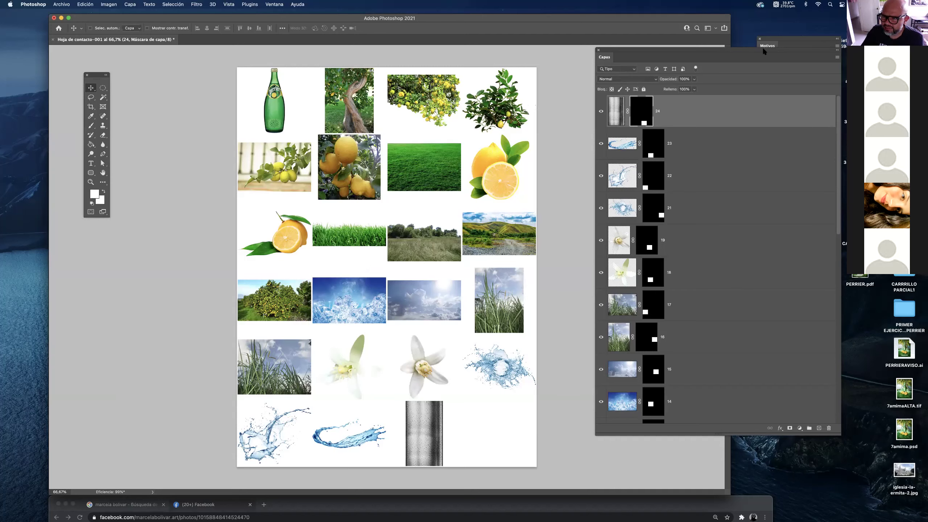
# - Flatten the contact sheet layers into a single background layer
pyautogui.moveTo(754, 54); pyautogui.dragTo(709, 53)
pyautogui.click(790, 55)
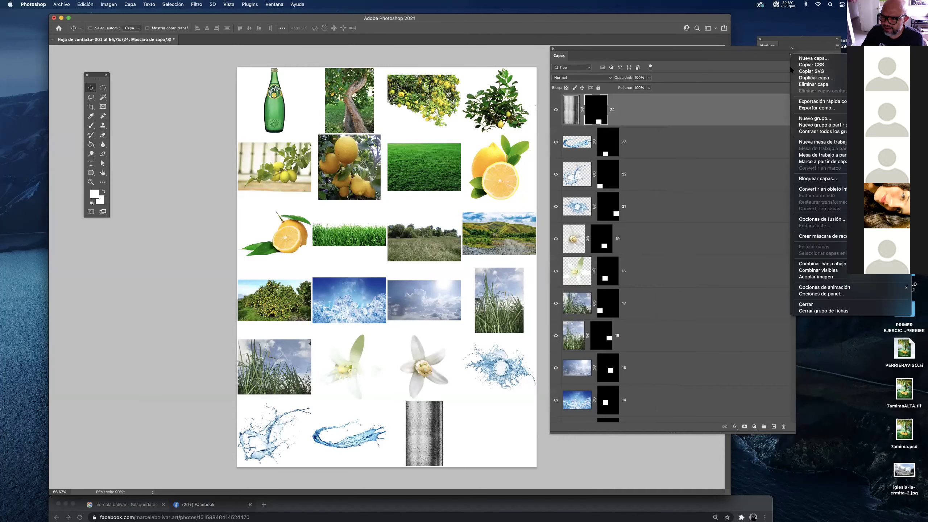
pyautogui.click(815, 277)
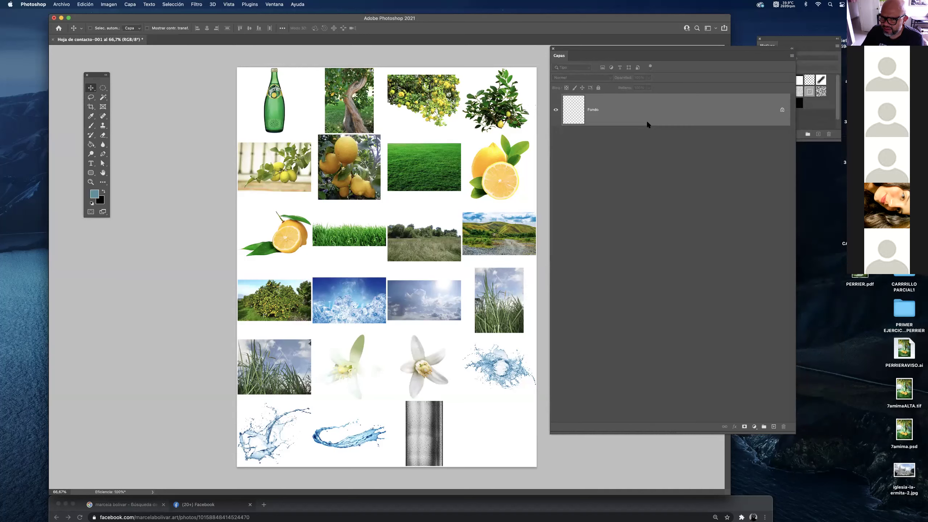
# - Save the sheet on the computer as a JPEG named with the student's name and 'parcial1', at quality 12
pyautogui.click(60, 4)
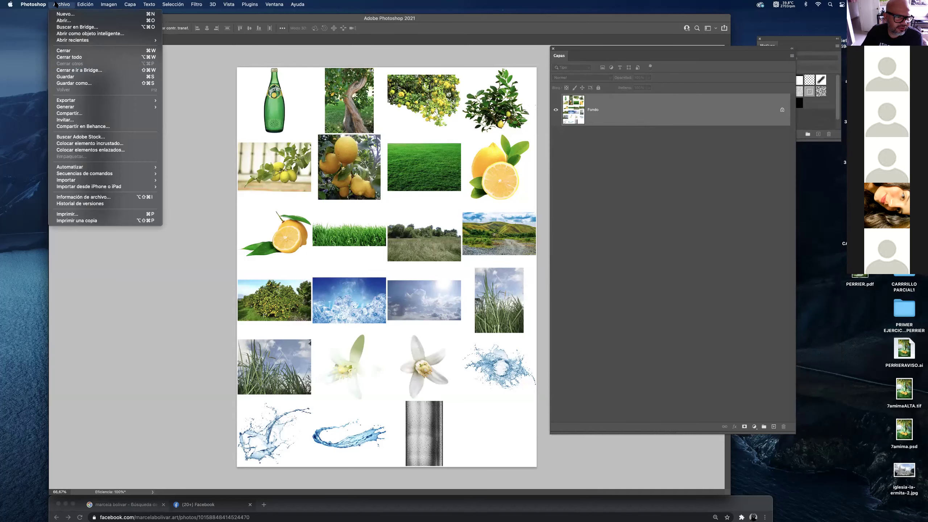
pyautogui.click(77, 85)
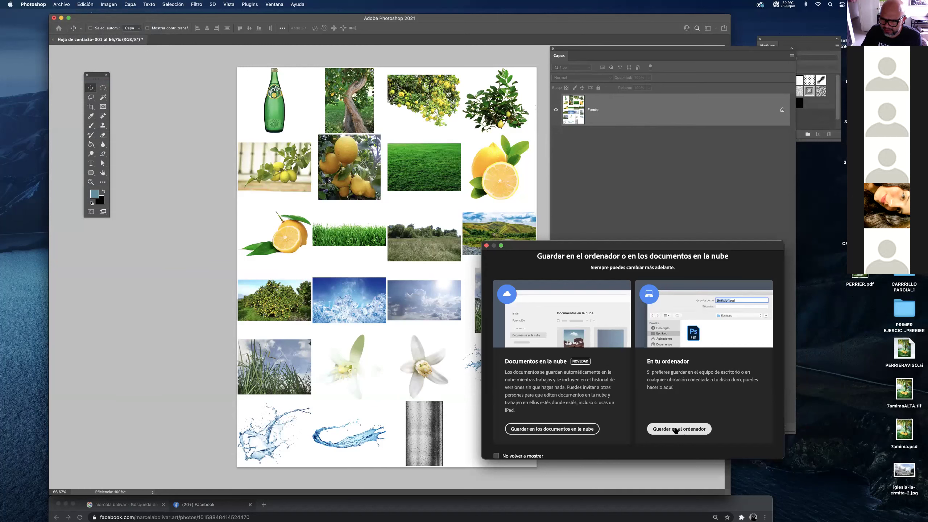
pyautogui.click(675, 430)
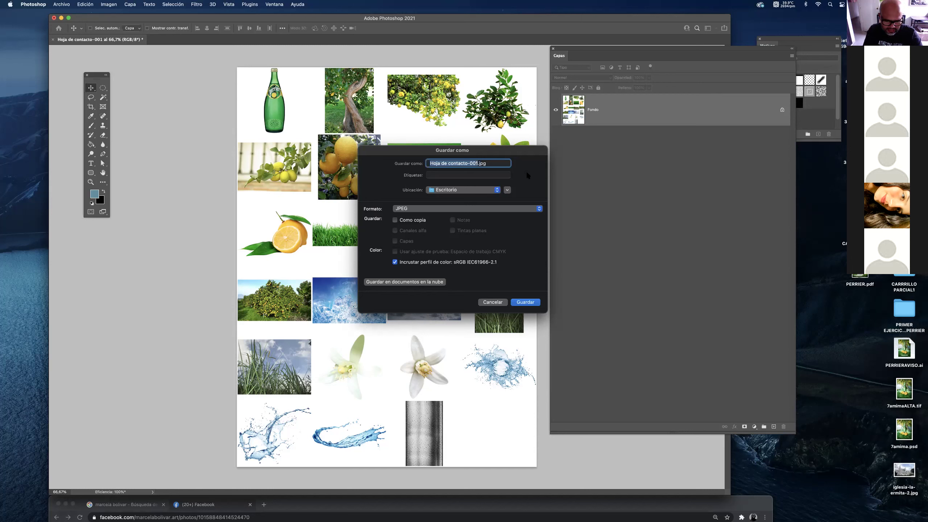
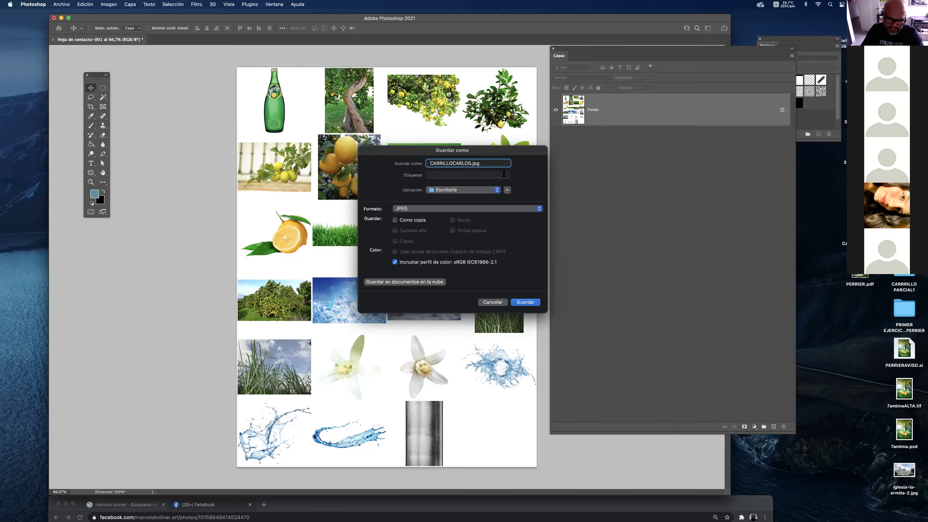
pyautogui.write('p')
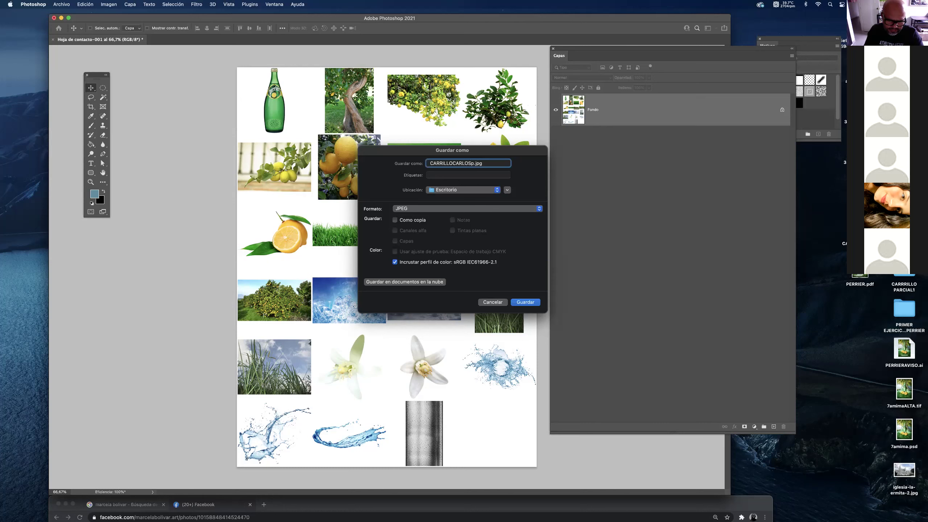
pyautogui.write('arcial1')
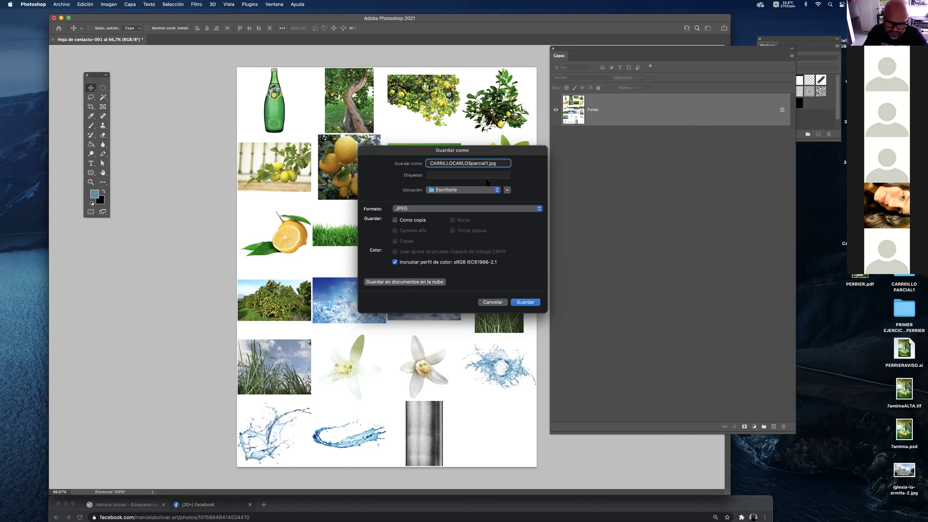
pyautogui.write('hc')
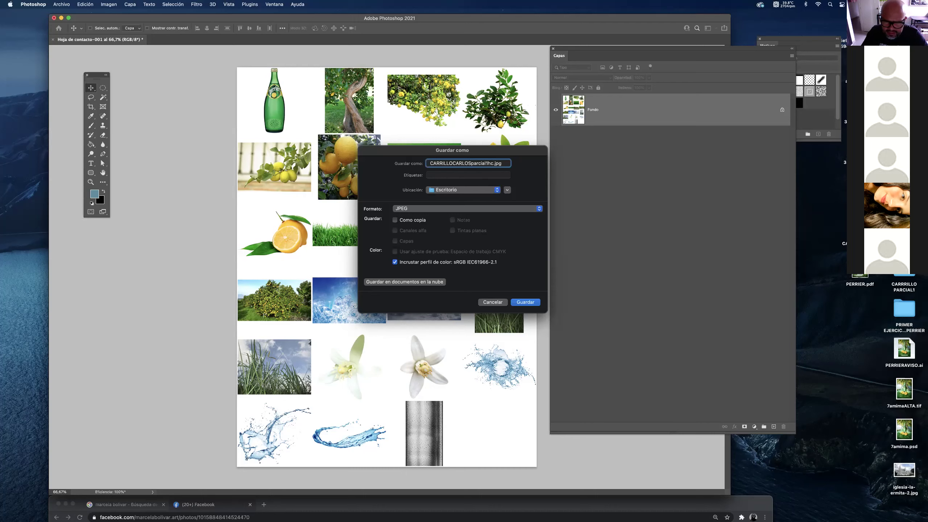
pyautogui.click(523, 303)
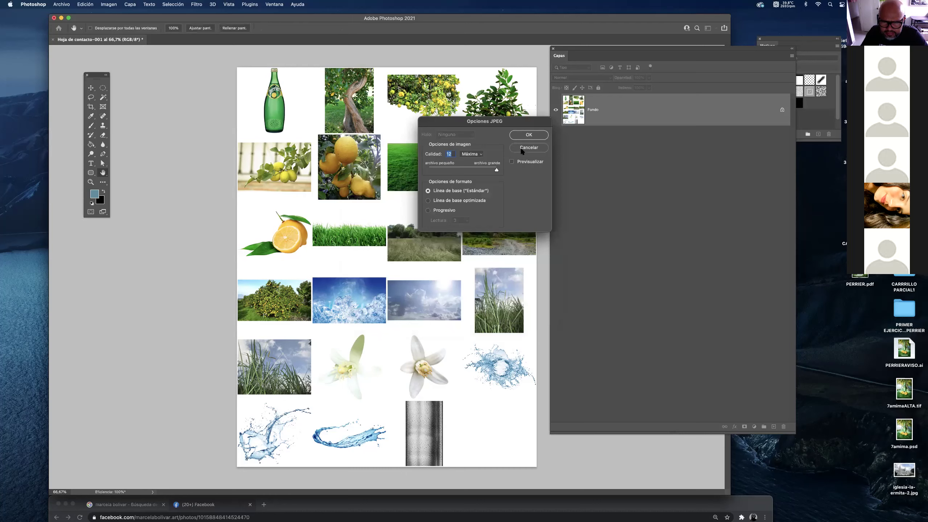
pyautogui.click(529, 135)
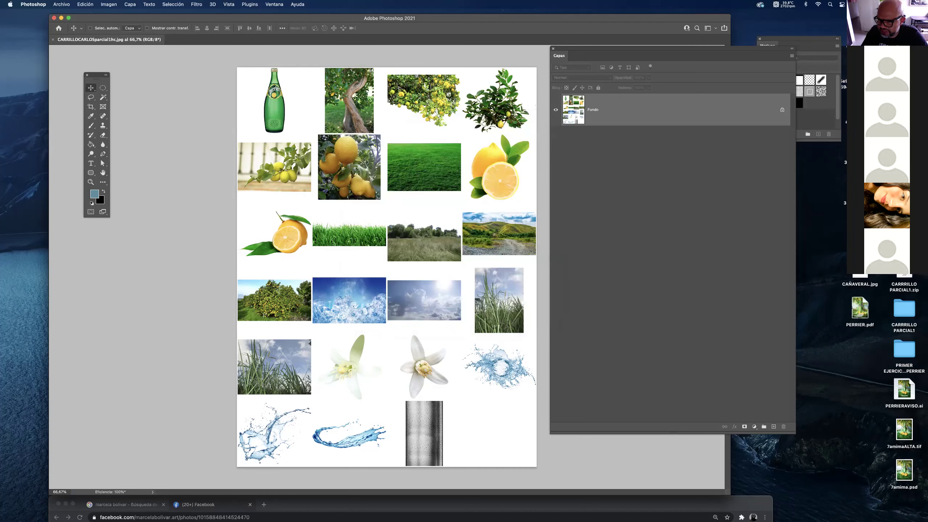
# - Switch from Photoshop to the desktop, leaving the saved JPEG open
pyautogui.click(834, 185)
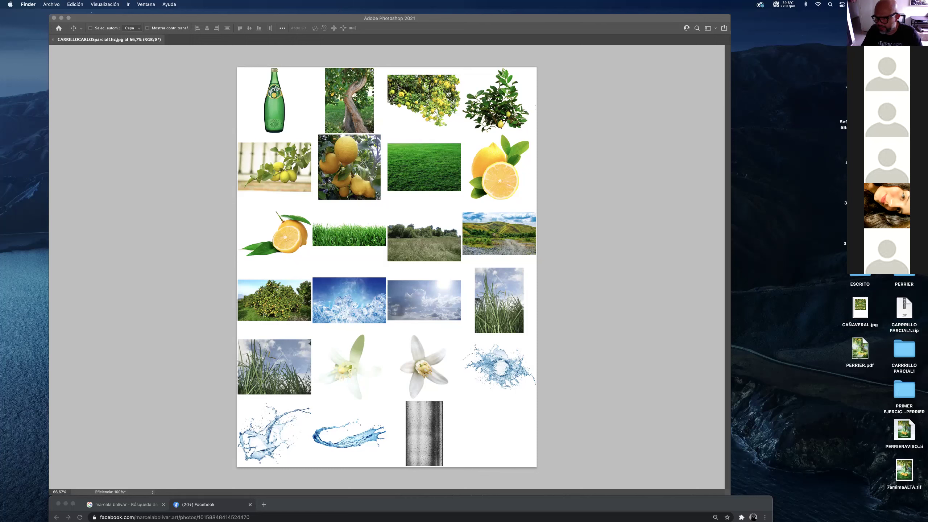
# - Compress the exam folder on the desktop into a zip archive
pyautogui.scroll(-3, 884, 365)
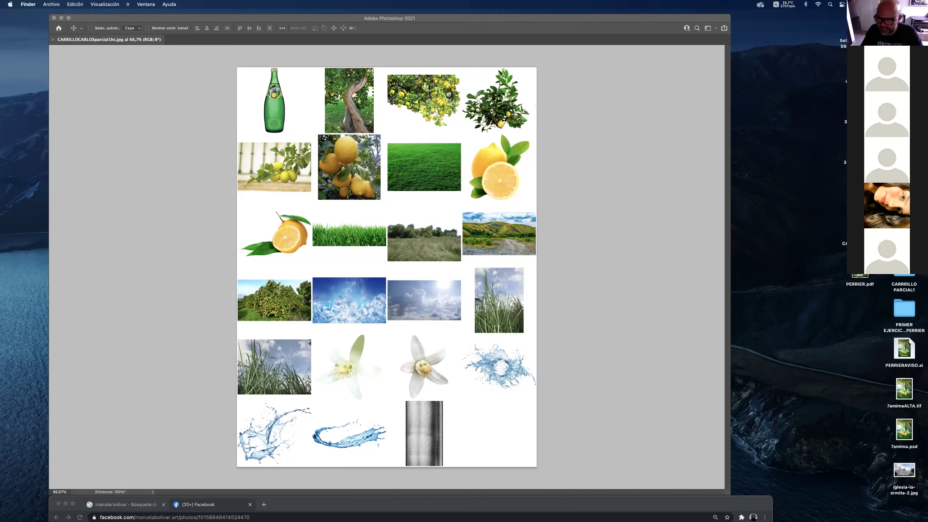
pyautogui.rightClick(792, 145)
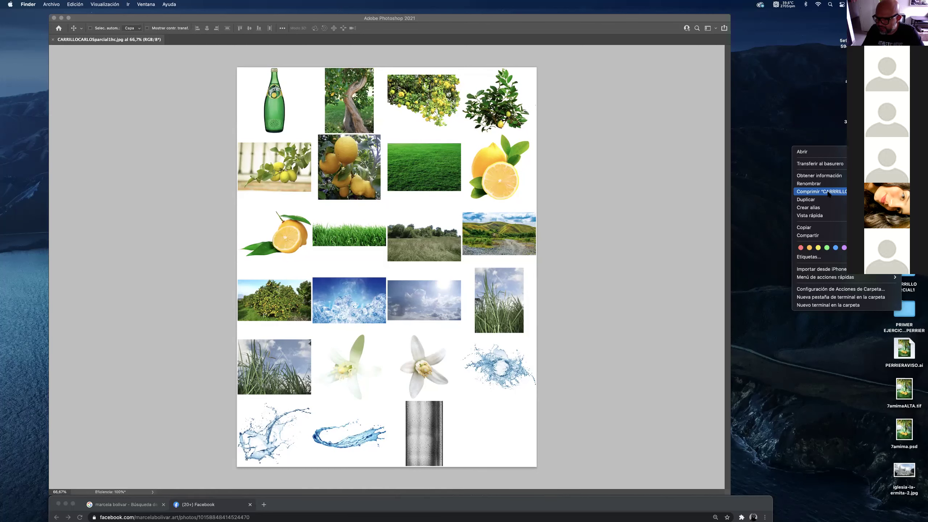
pyautogui.click(828, 192)
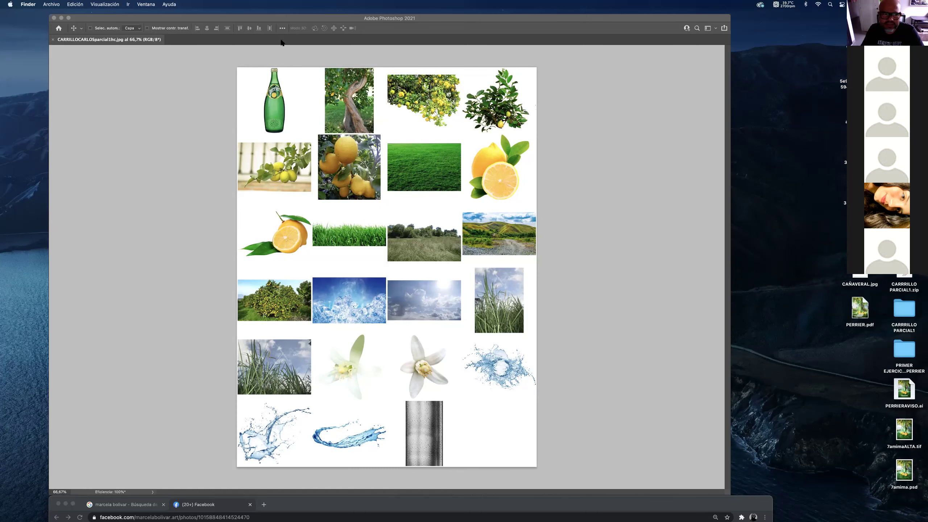
# - Bring Chrome to the top of the screen and go to Google Drive's My Drive page
pyautogui.moveTo(140, 17); pyautogui.dragTo(82, 283)
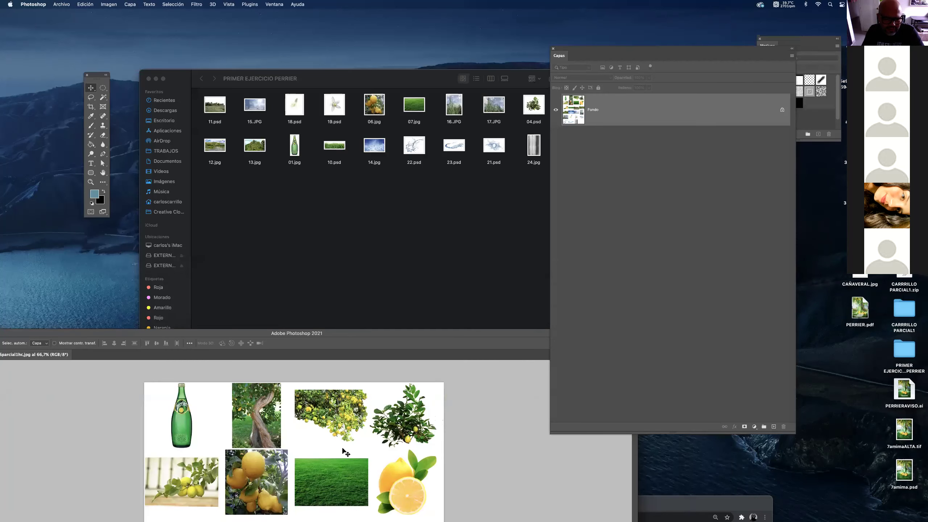
pyautogui.moveTo(326, 516)
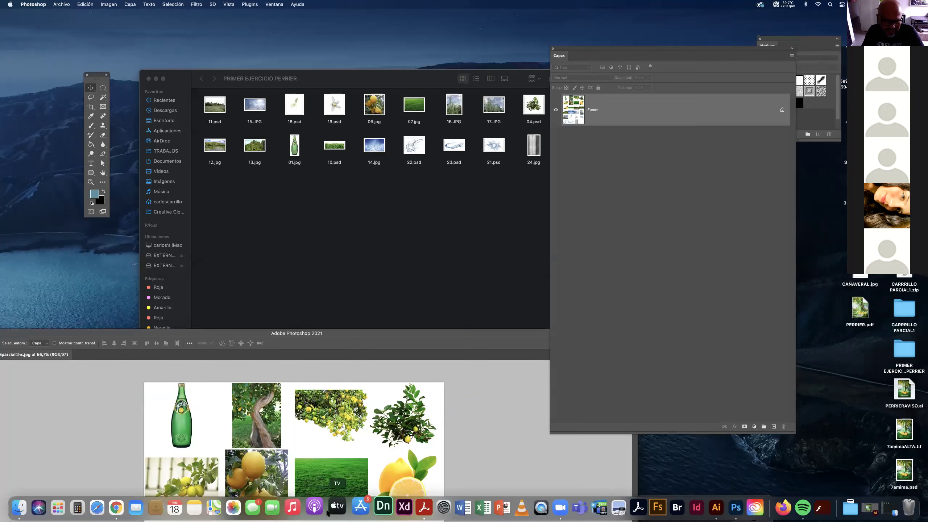
pyautogui.click(117, 507)
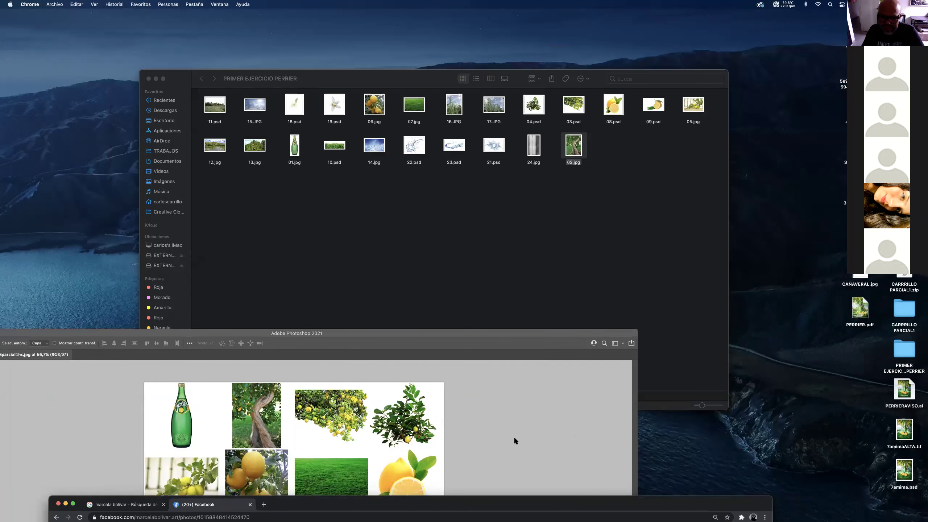
pyautogui.moveTo(418, 506); pyautogui.dragTo(417, 89)
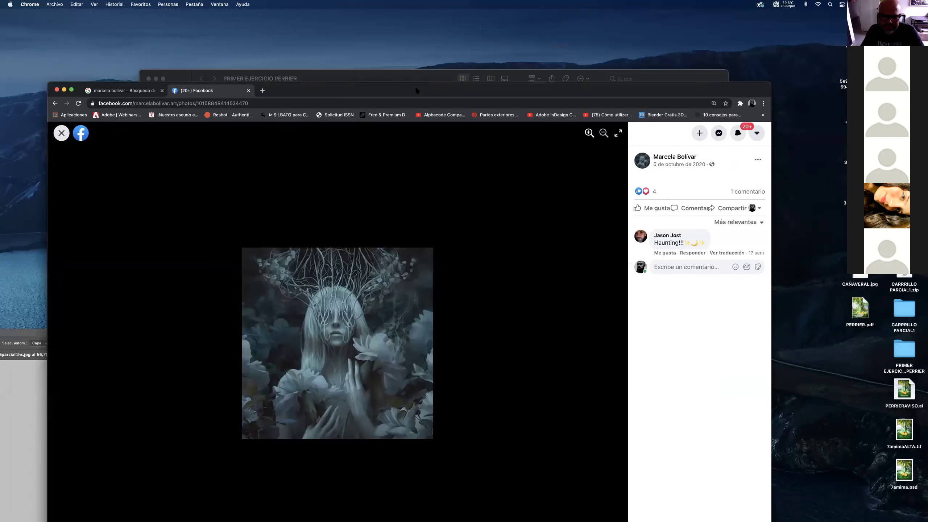
pyautogui.click(338, 98)
pyautogui.write('DRIVE')
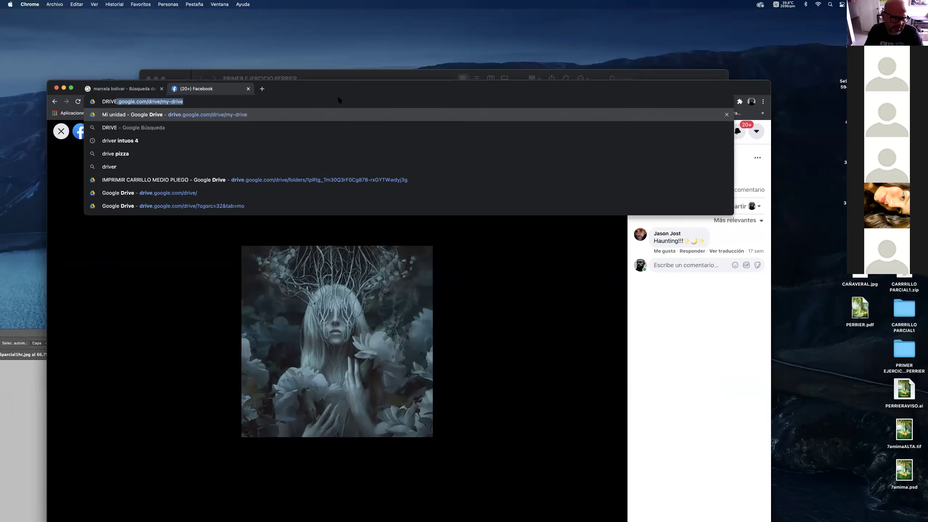
pyautogui.press('Return')
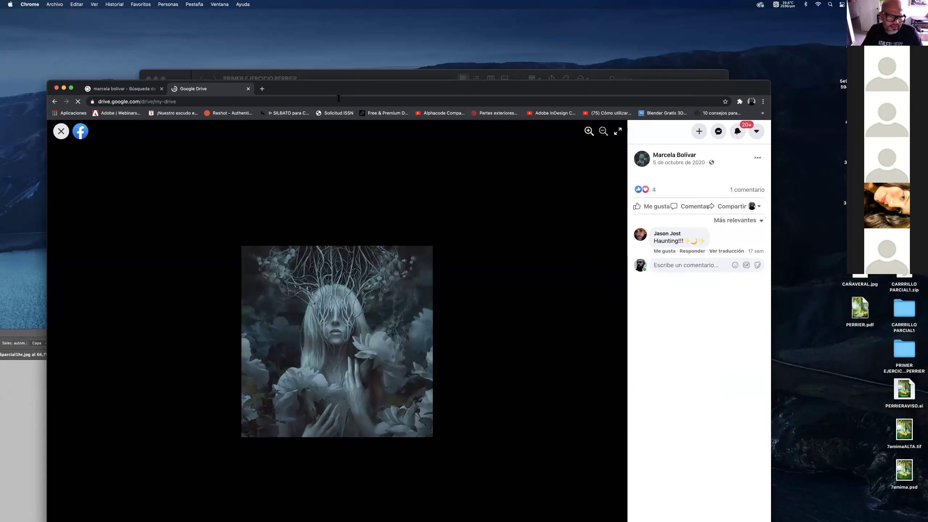
pyautogui.moveTo(331, 83); pyautogui.dragTo(306, 13)
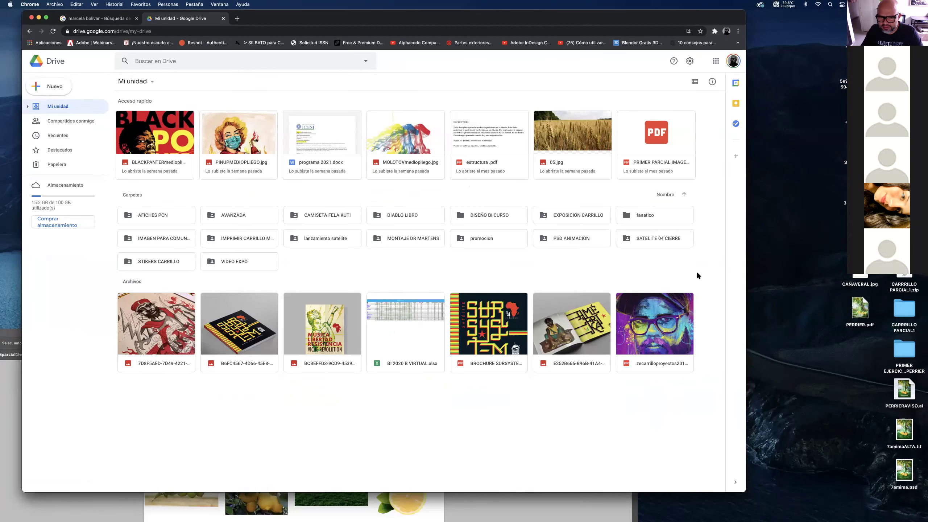
# - Create a My Drive folder named with the student's surname, open it, and upload the exam zip
pyautogui.rightClick(362, 409)
pyautogui.click(404, 309)
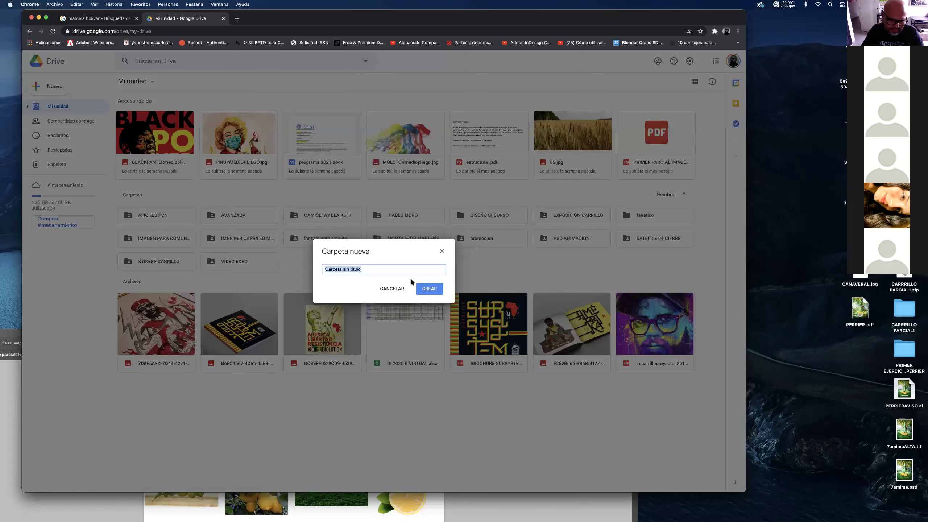
pyautogui.write('CARRRILLO')
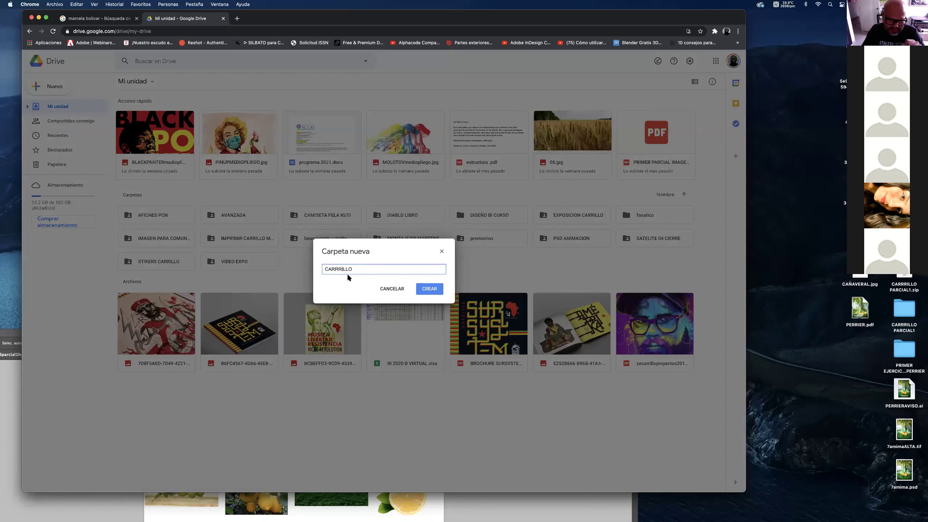
pyautogui.press('BackSpace')
pyautogui.press('BackSpace')
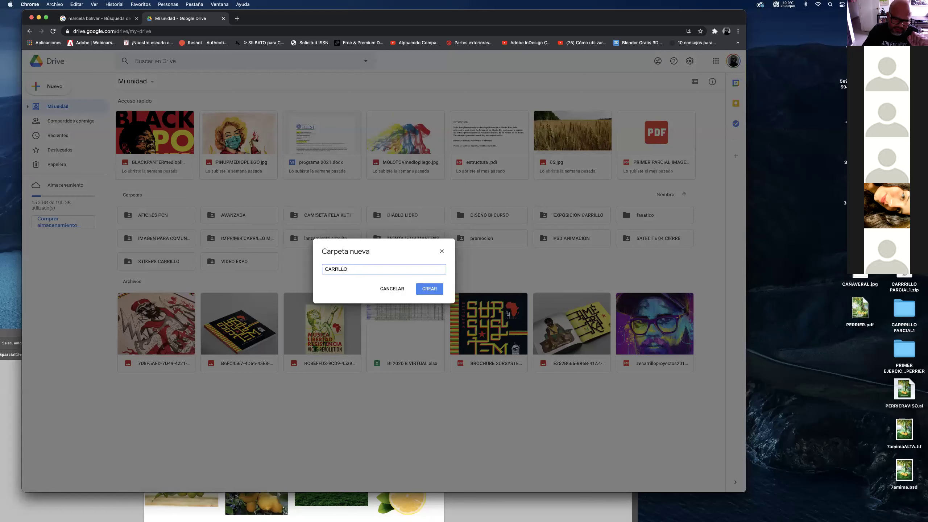
pyautogui.write('I')
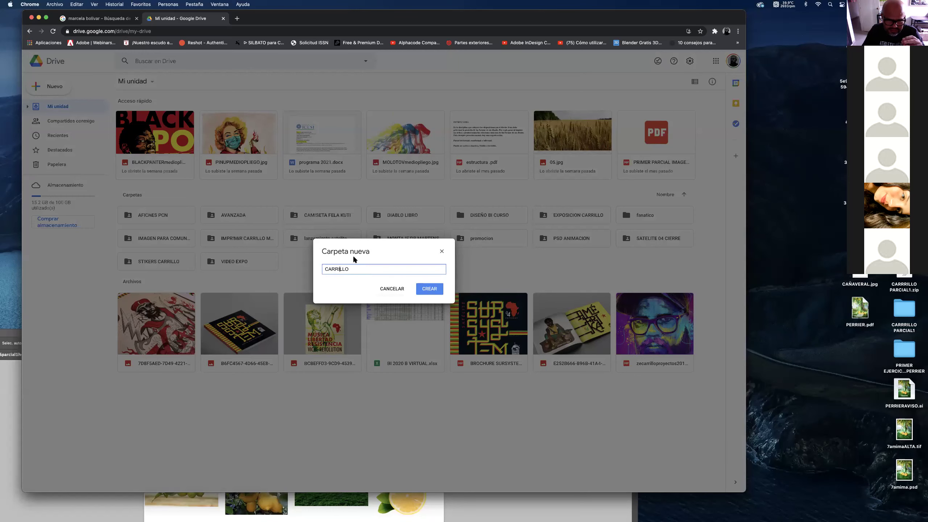
pyautogui.click(430, 290)
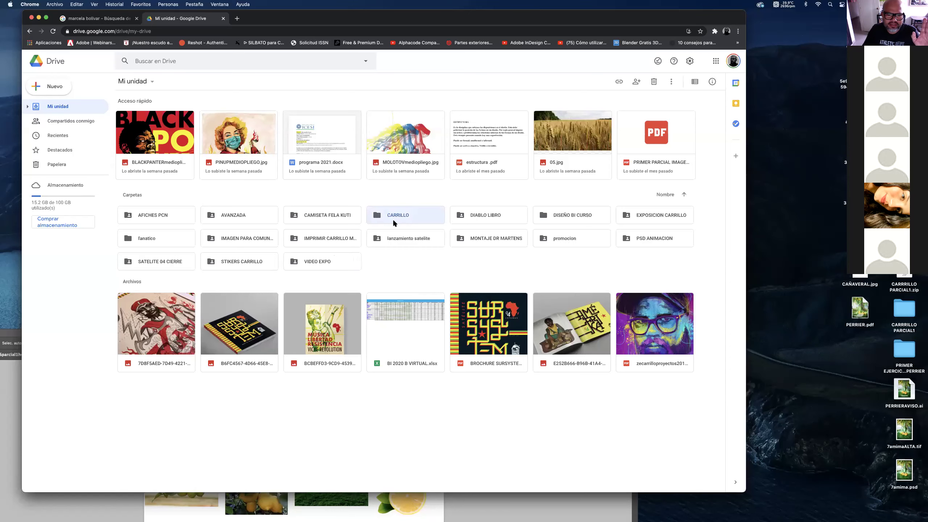
pyautogui.doubleClick(383, 215)
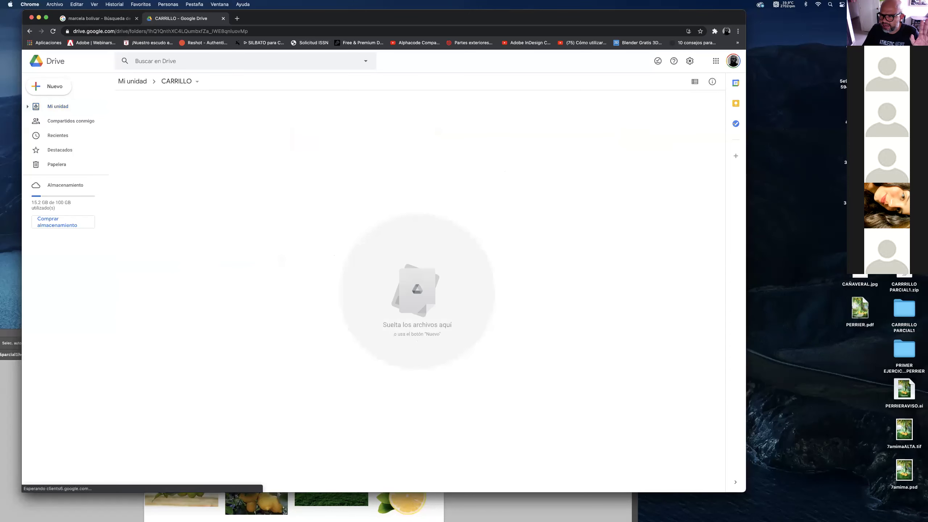
pyautogui.moveTo(782, 152); pyautogui.dragTo(291, 201)
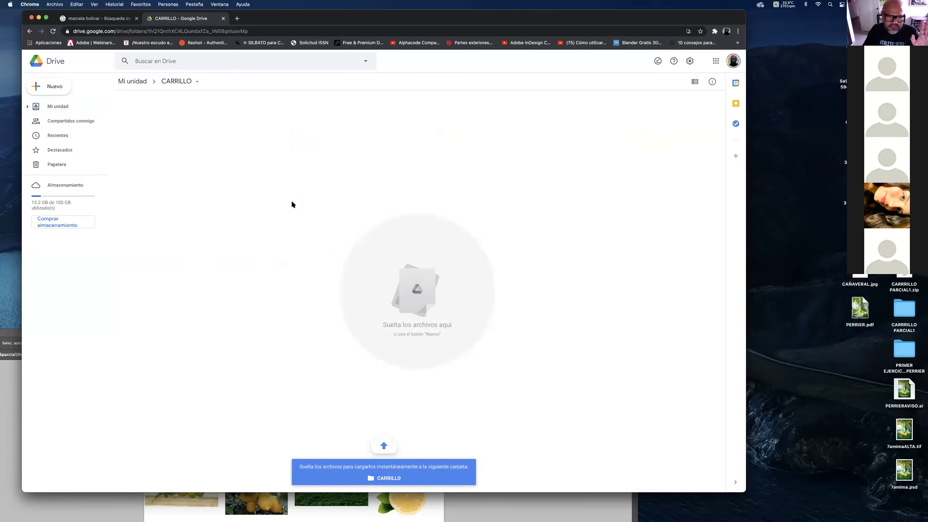